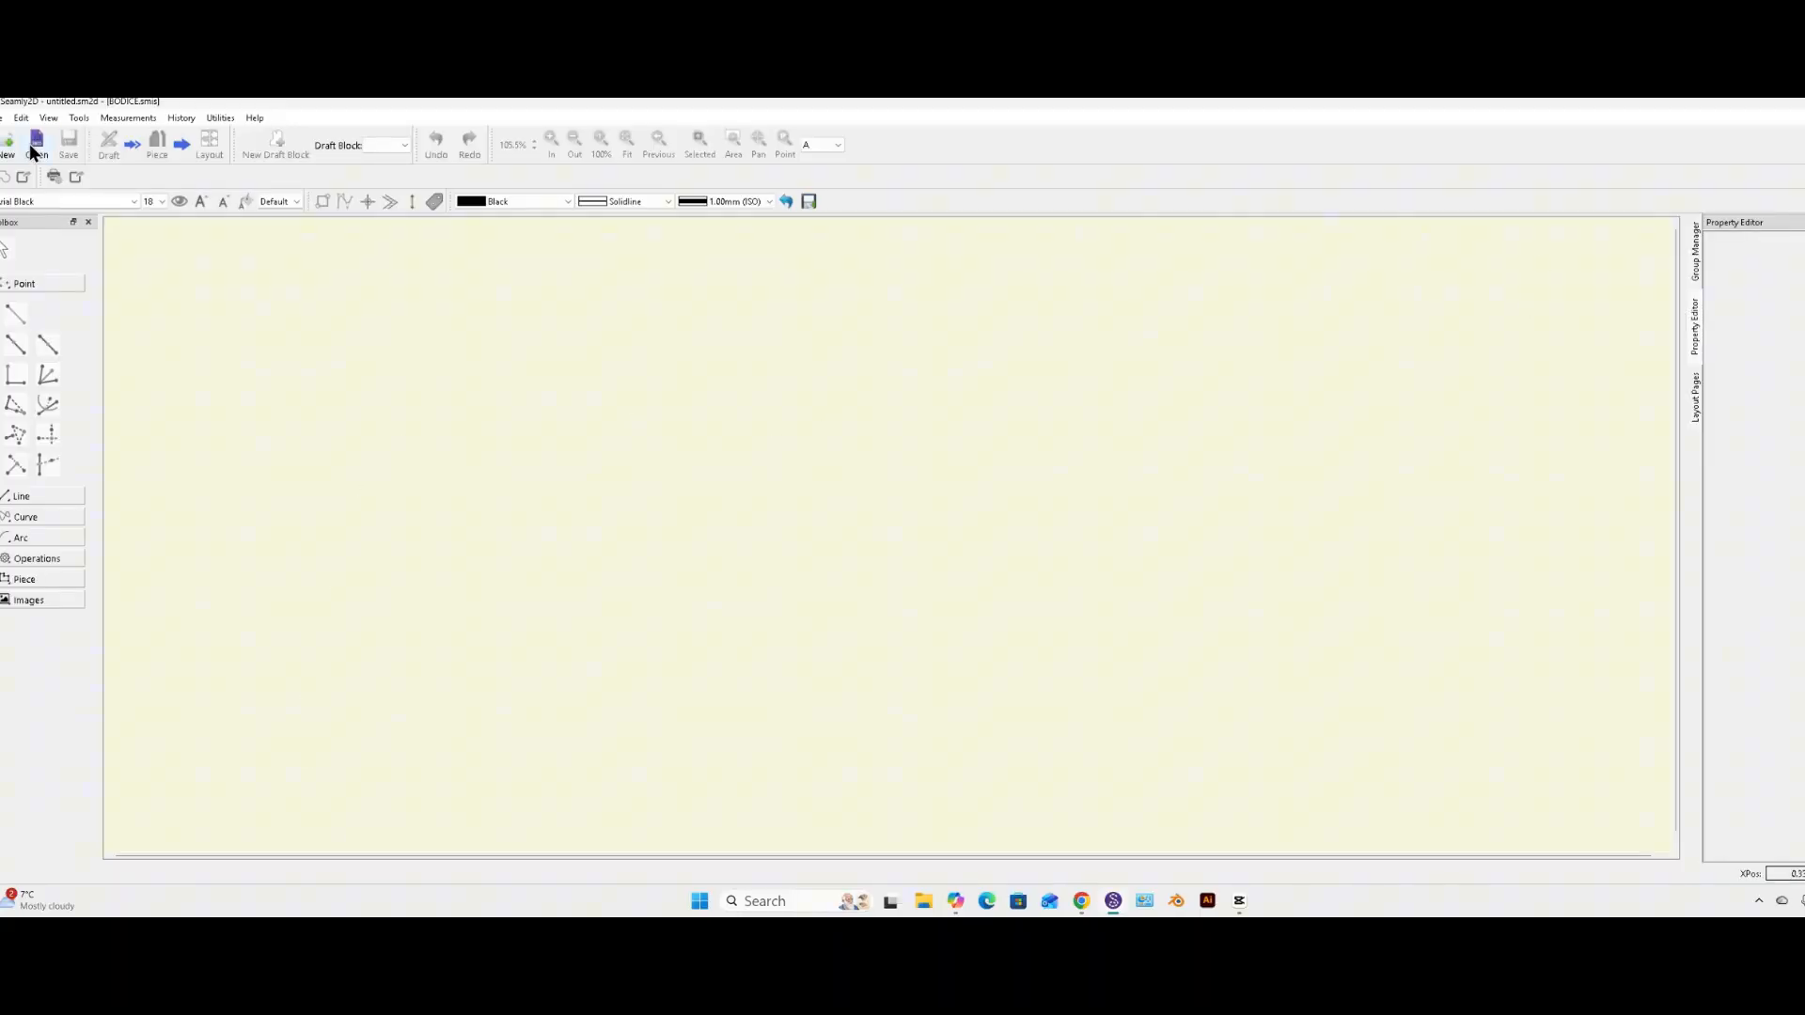
# - Create a new pattern in inches with the draft block named "Draft block 1back bodice"
pyautogui.click(19, 156)
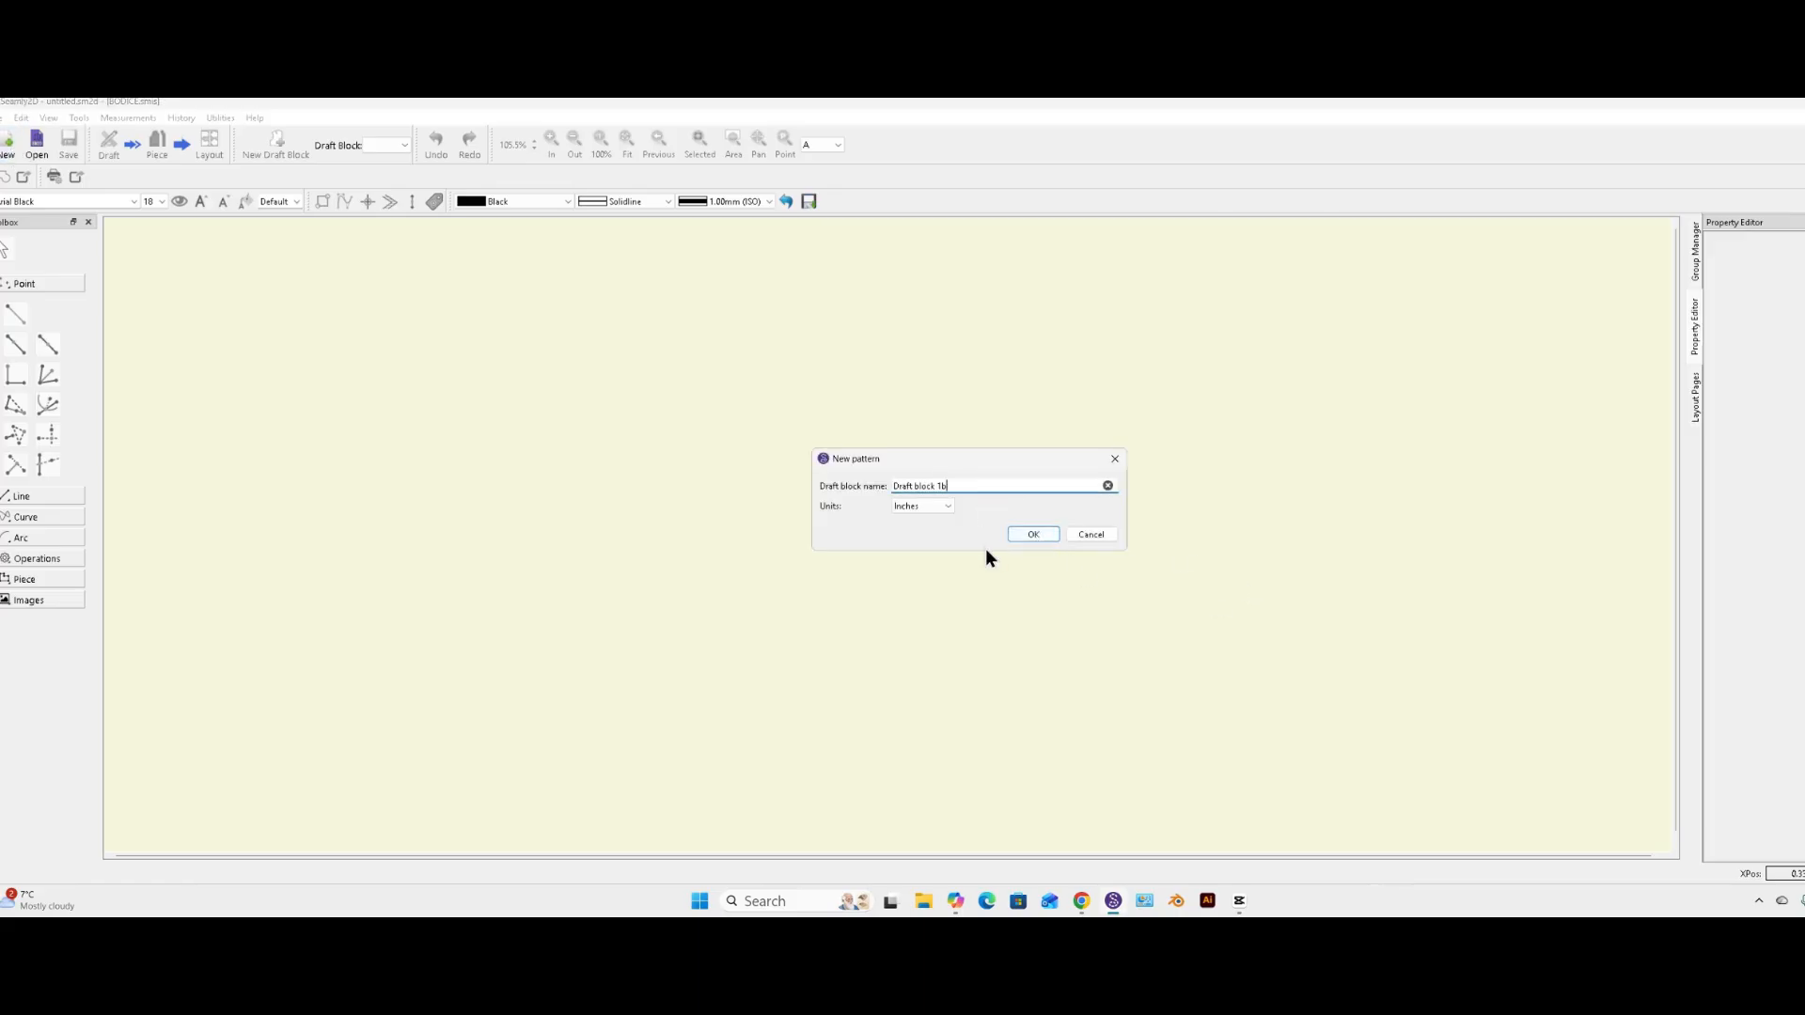
pyautogui.write('back bodice')
pyautogui.click(1026, 535)
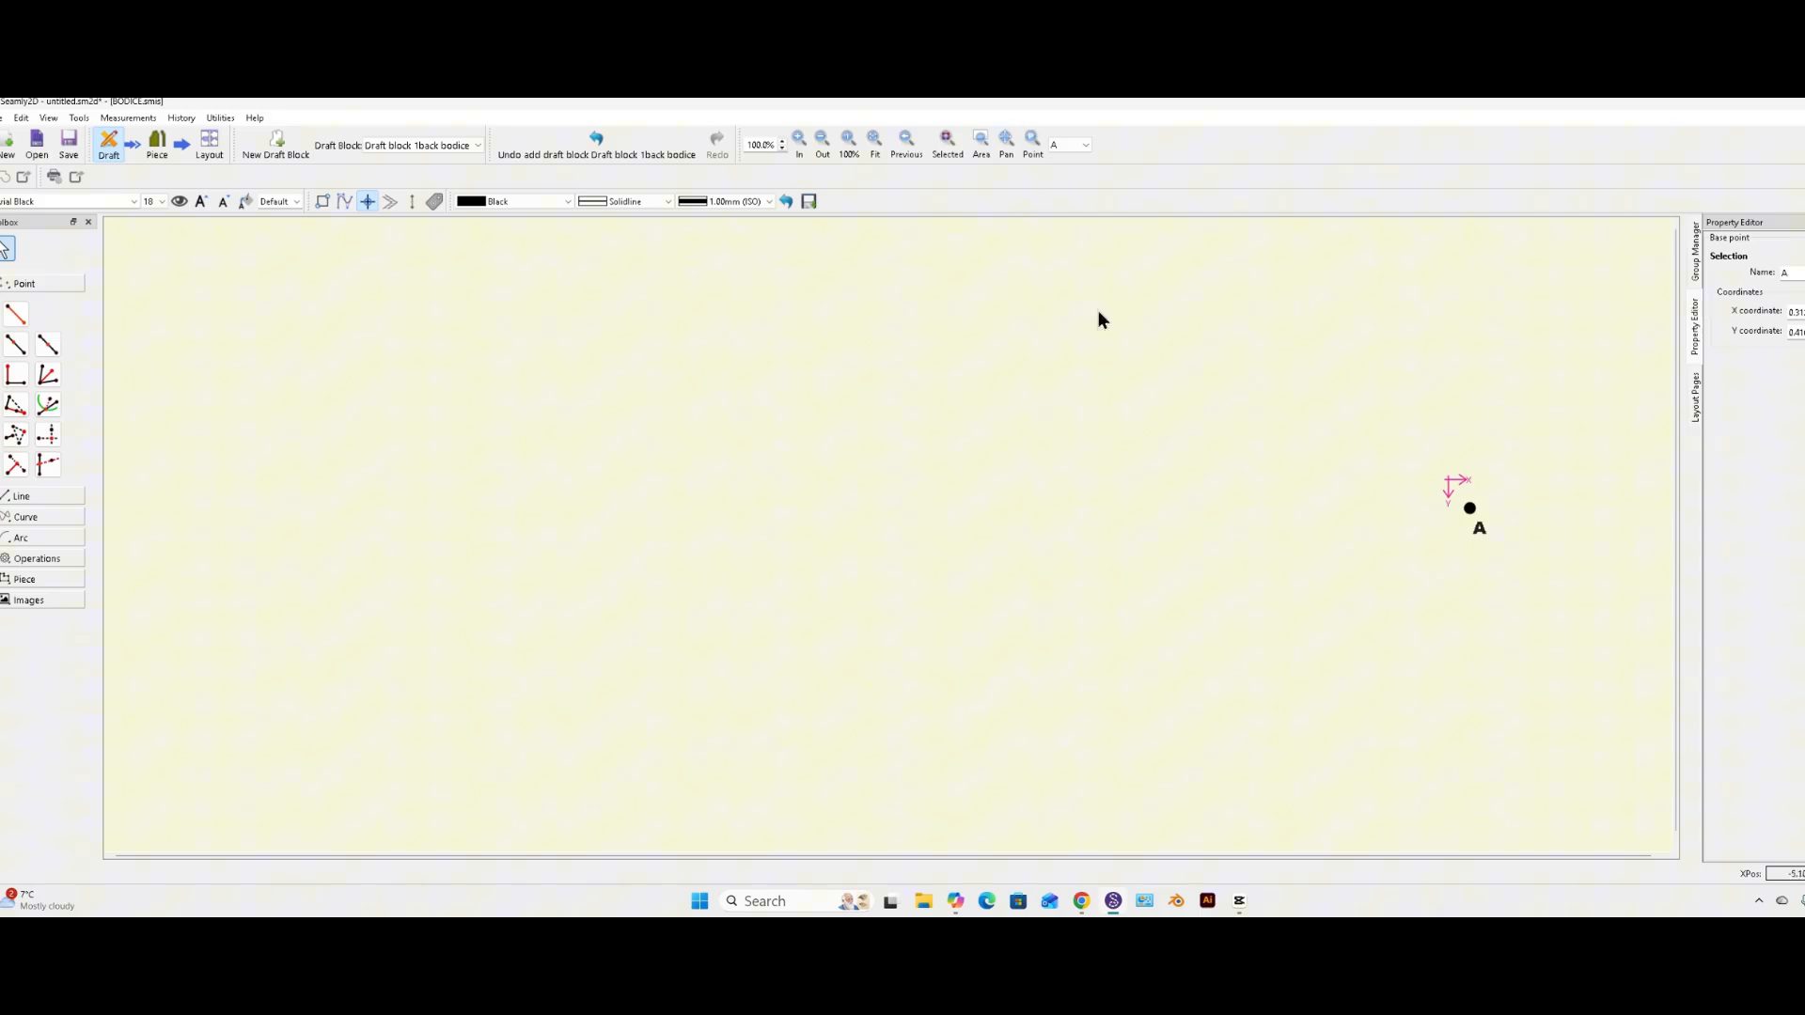
pyautogui.click(23, 326)
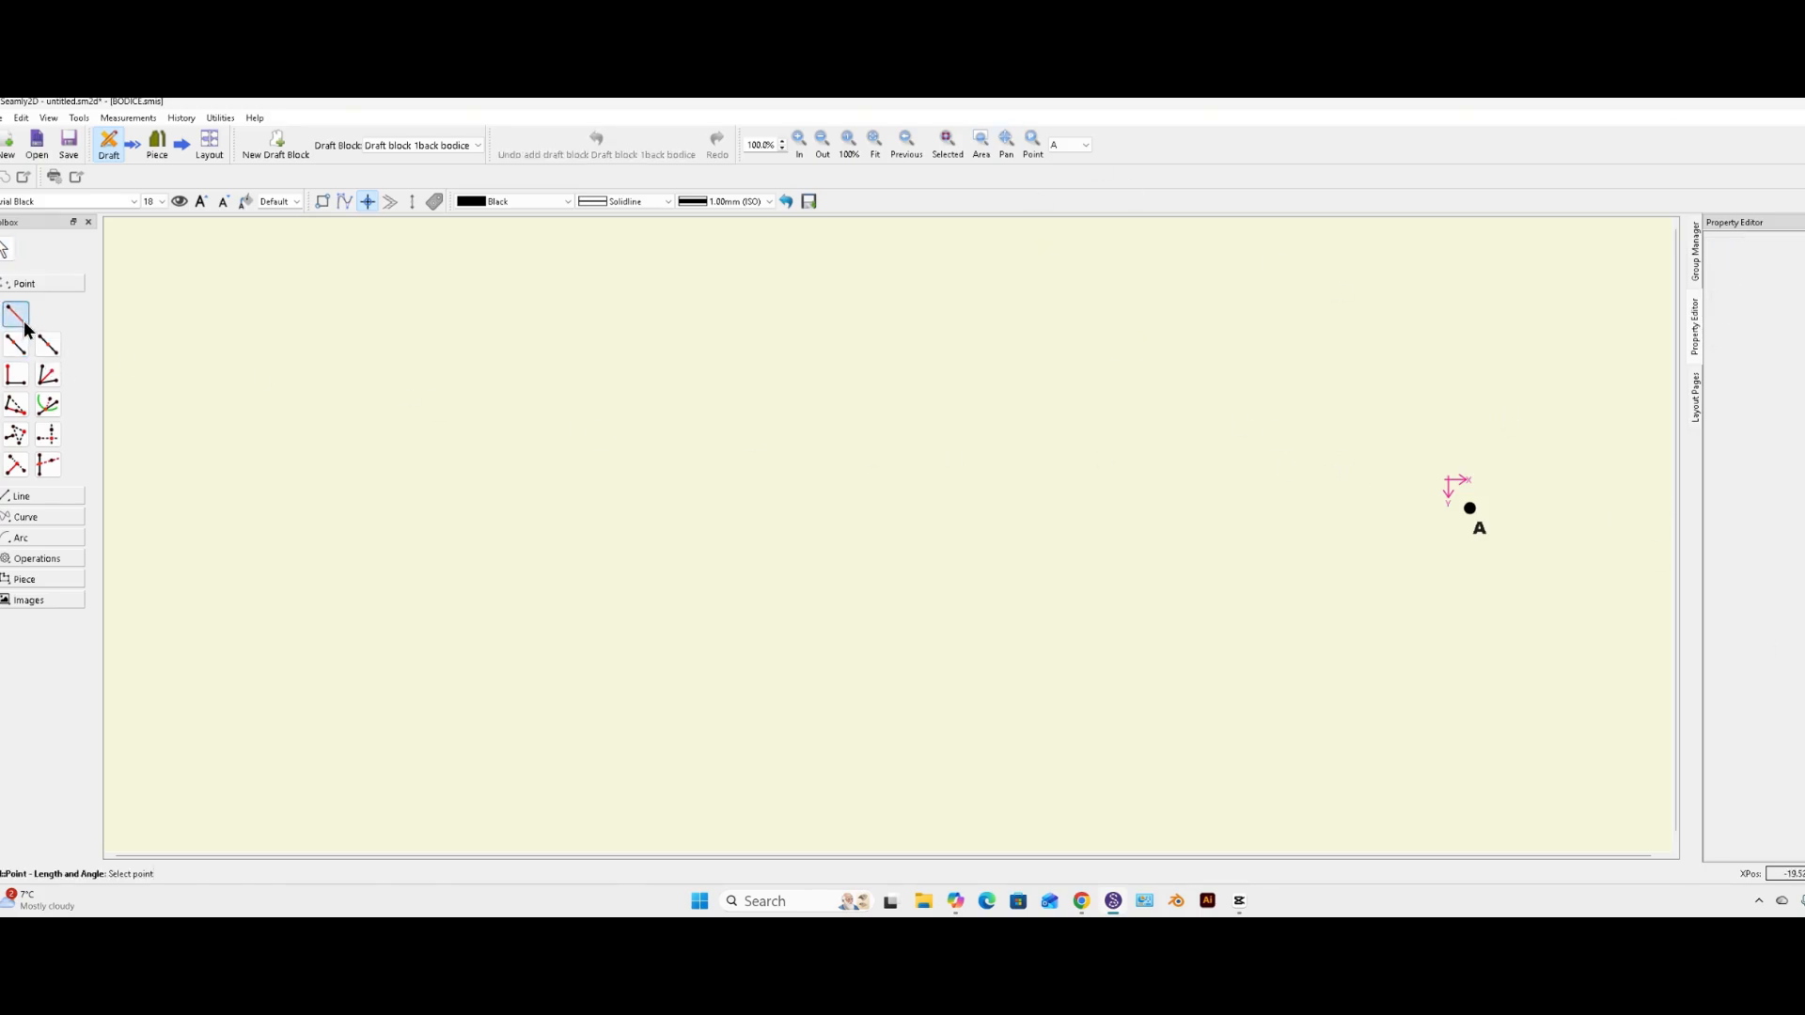
pyautogui.click(1469, 508)
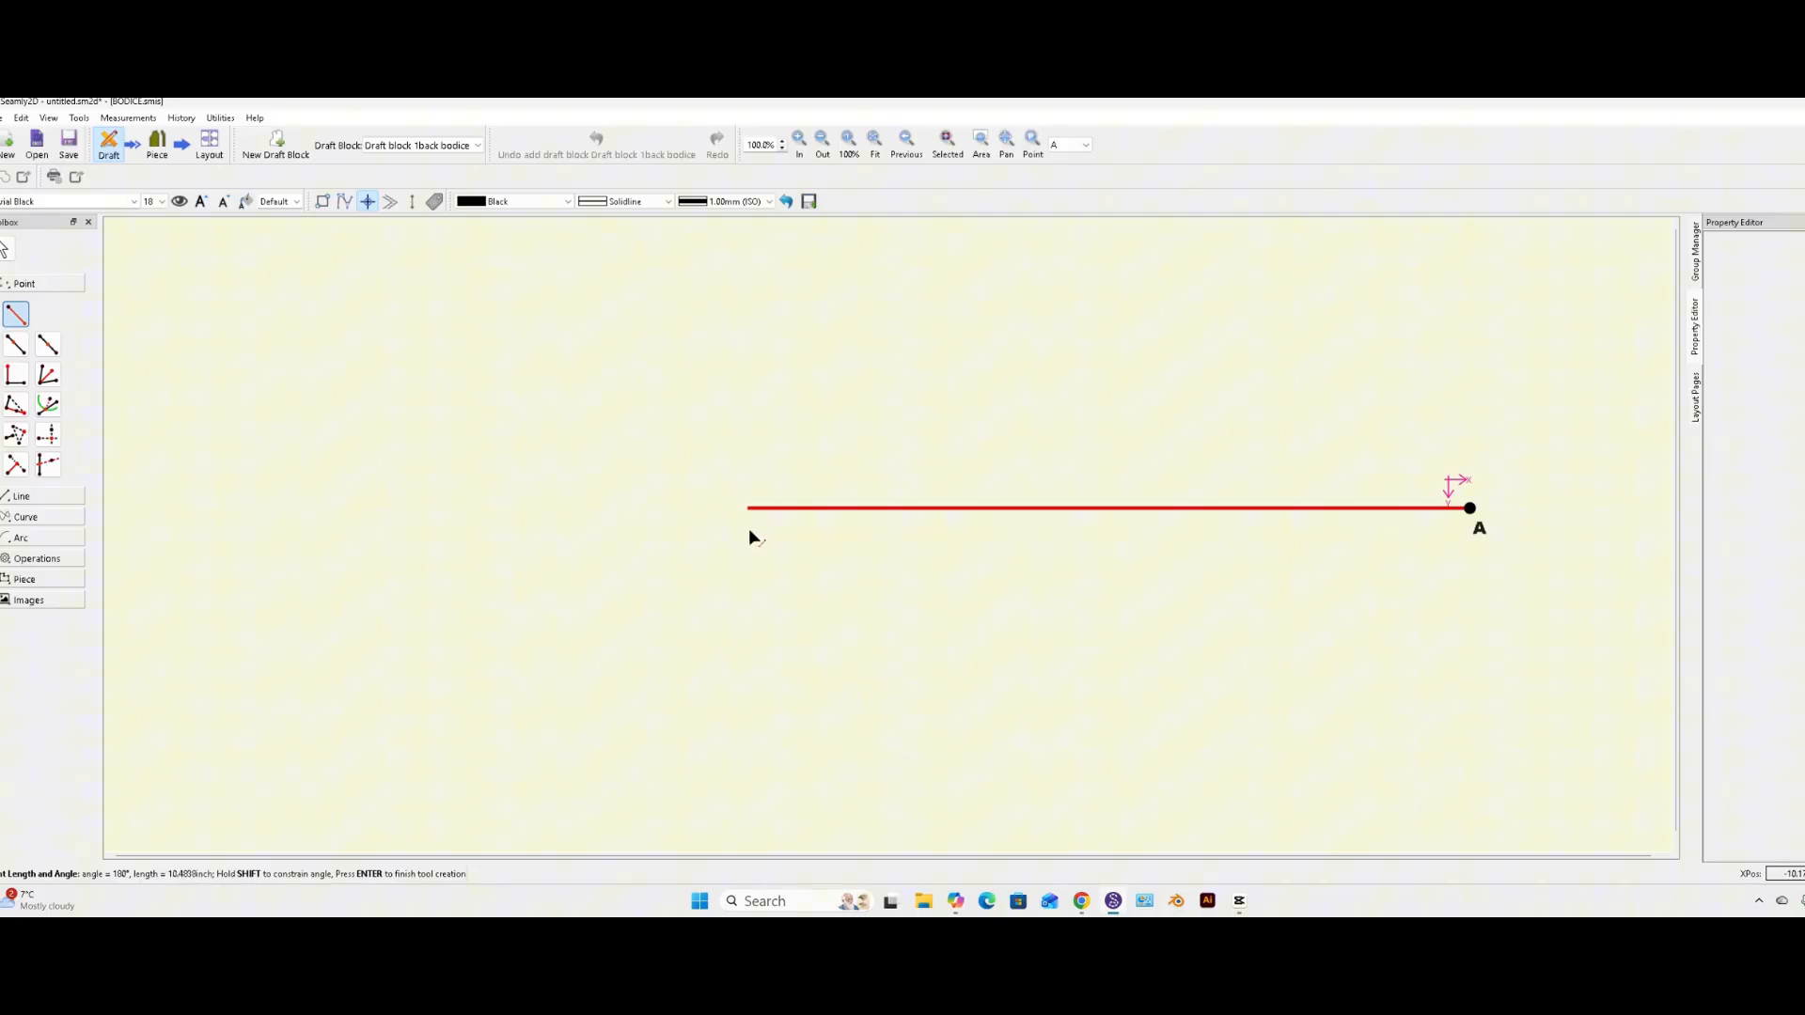
pyautogui.click(462, 520)
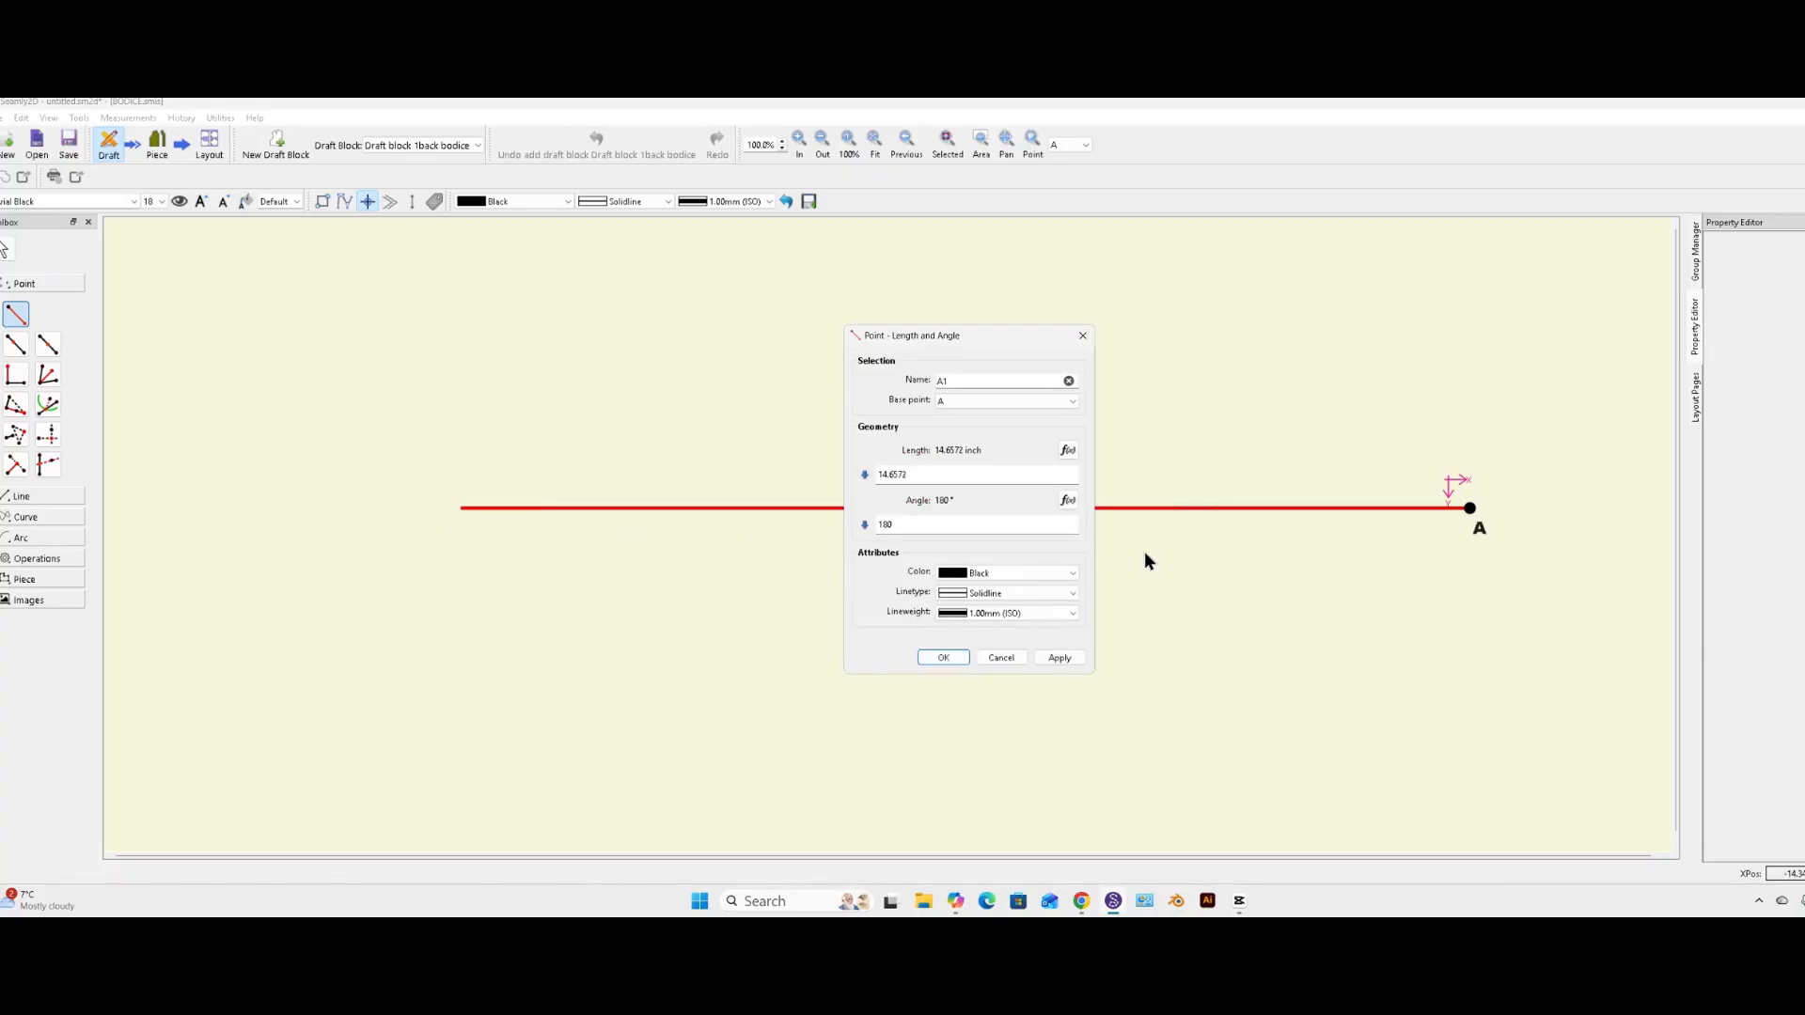
pyautogui.click(1068, 451)
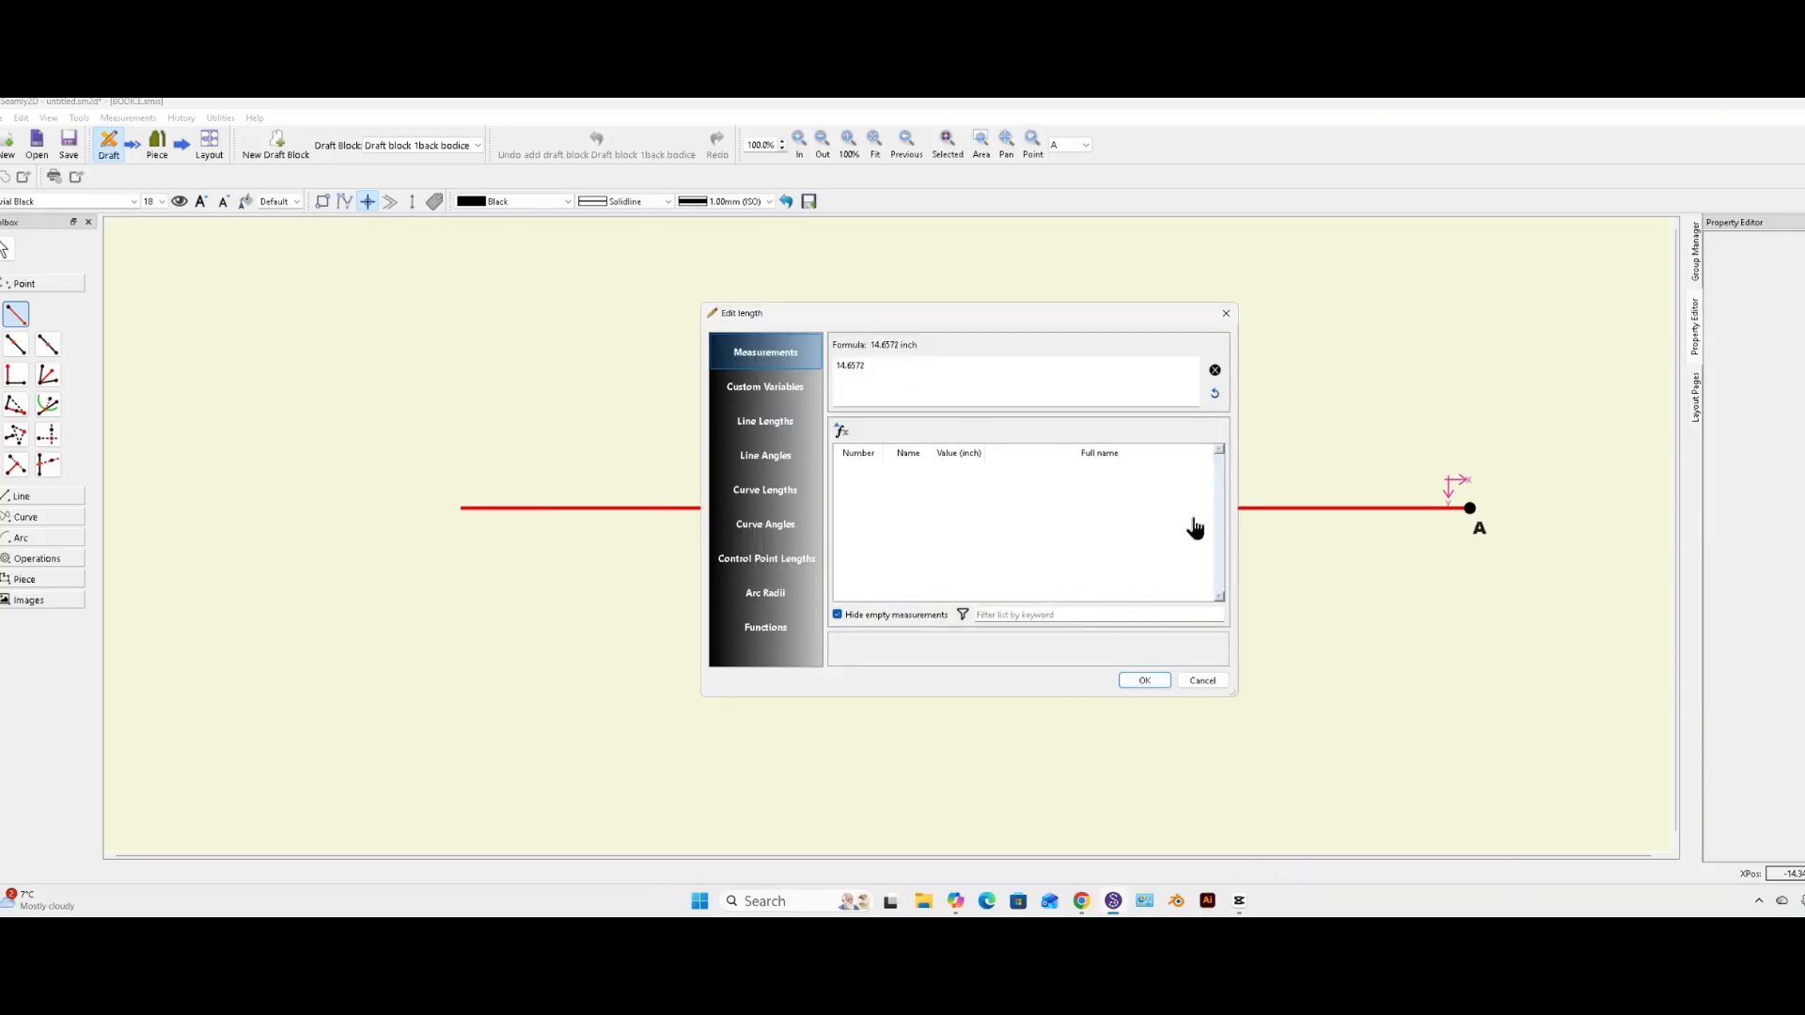
pyautogui.click(1228, 314)
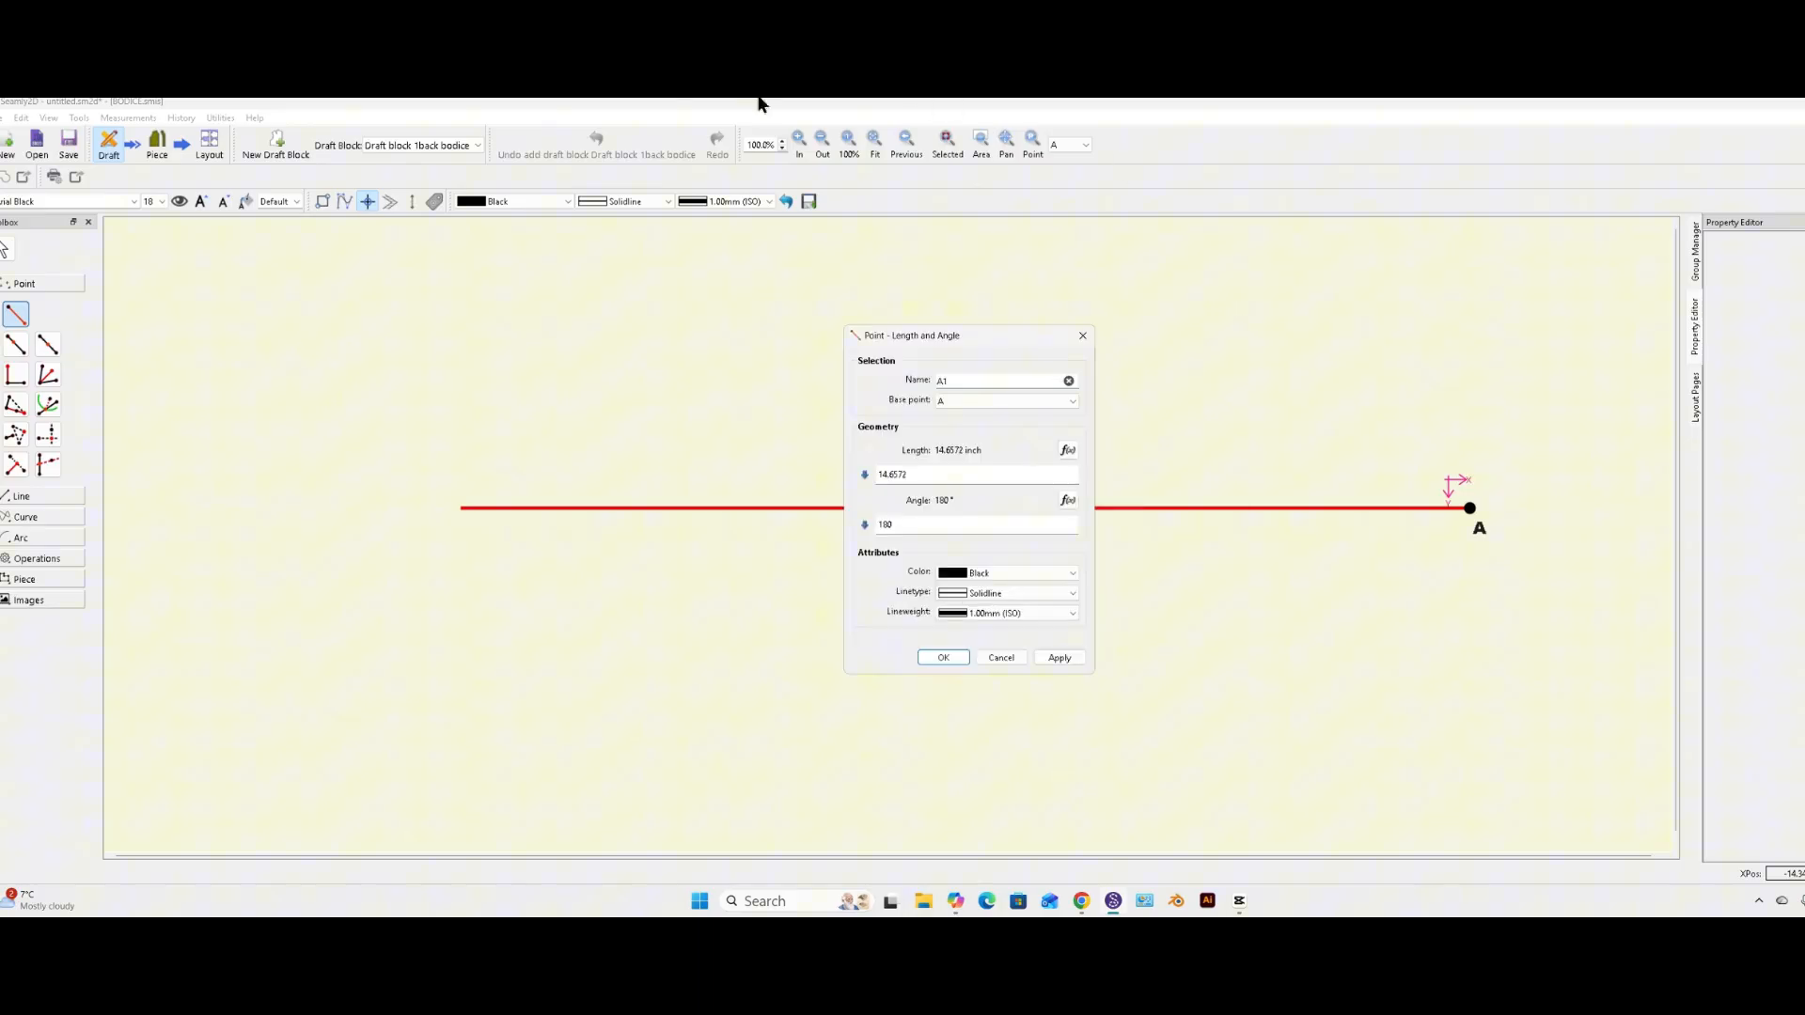
pyautogui.click(1083, 338)
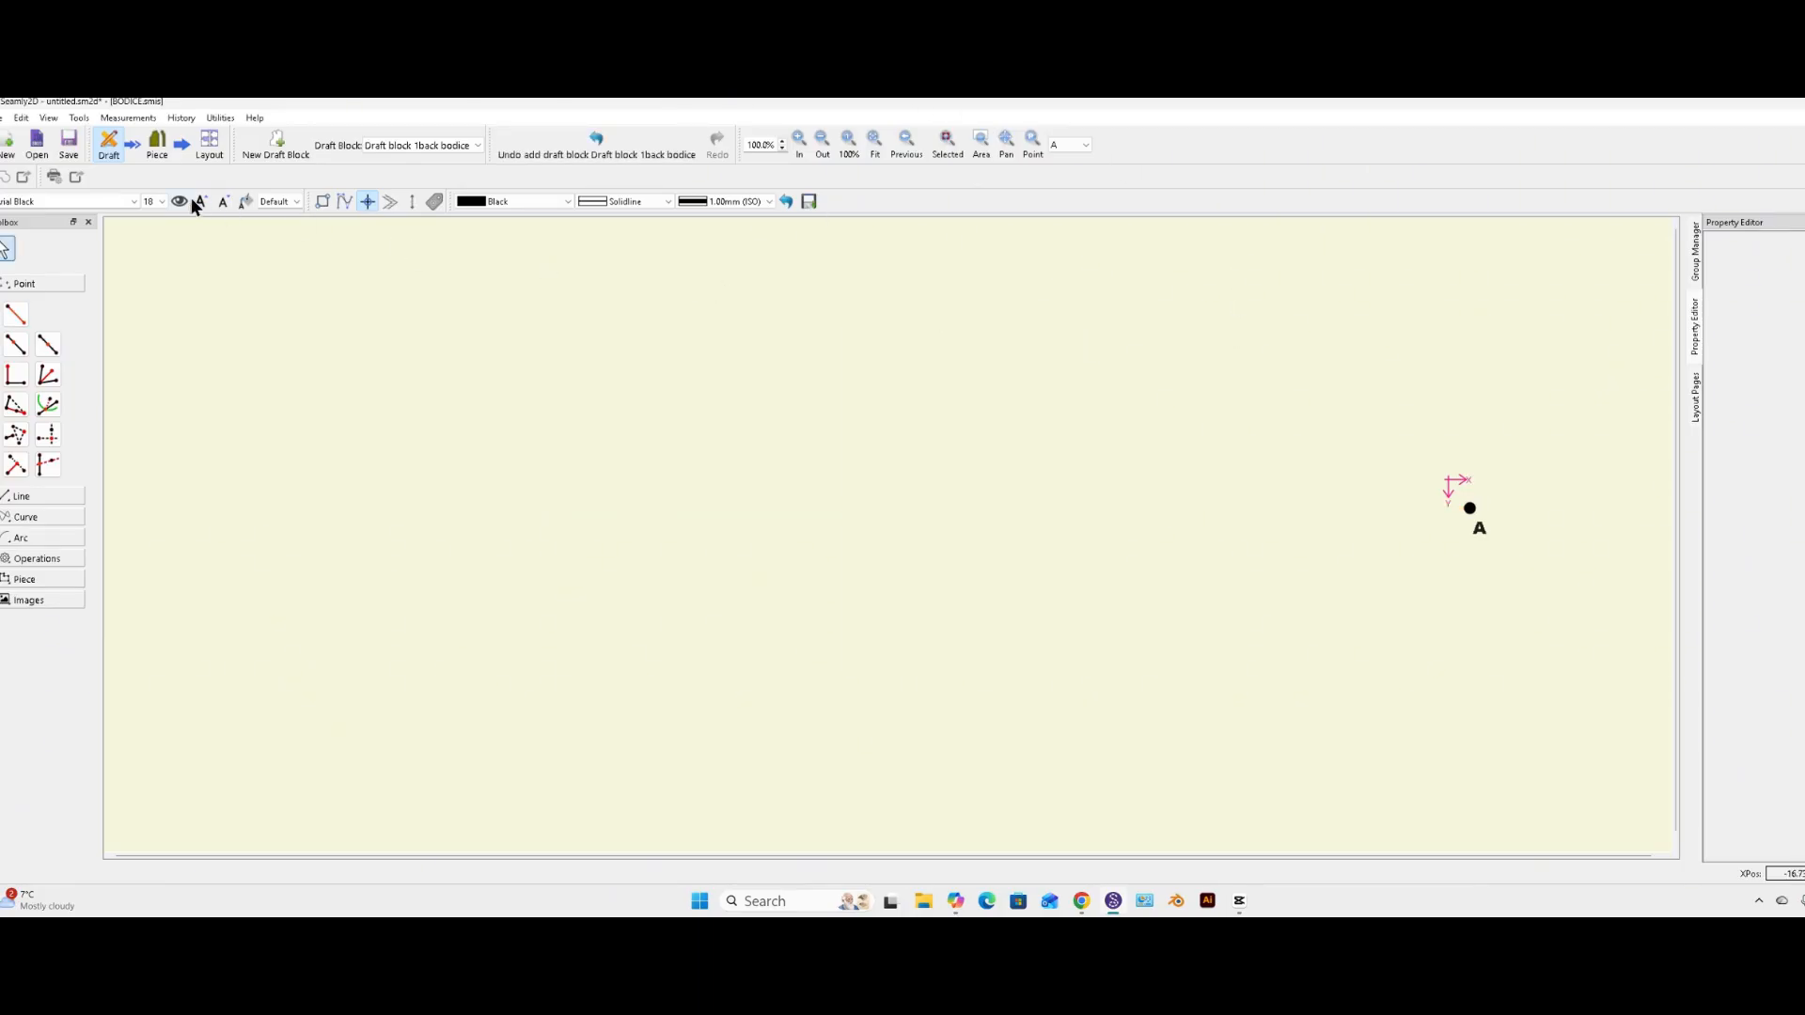
# - Load the individual measurements file BODICE MEASUMERMENTS.smis into the pattern
pyautogui.click(128, 118)
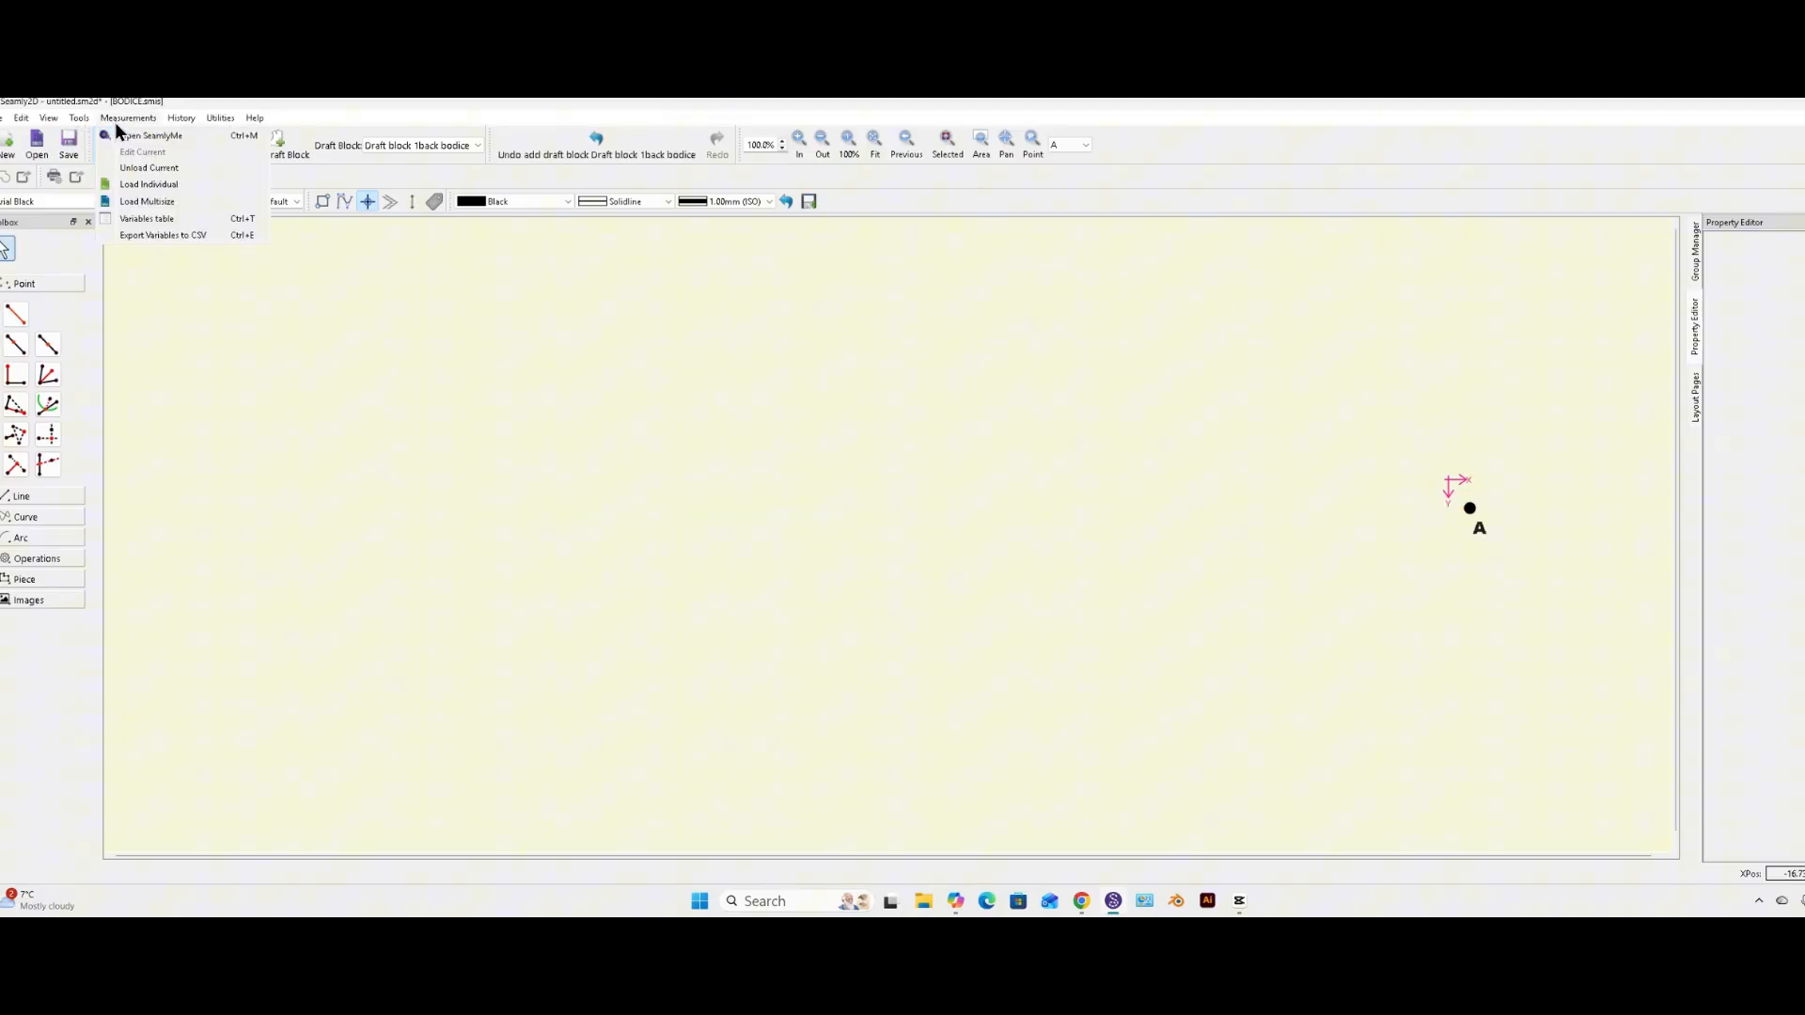
pyautogui.click(142, 187)
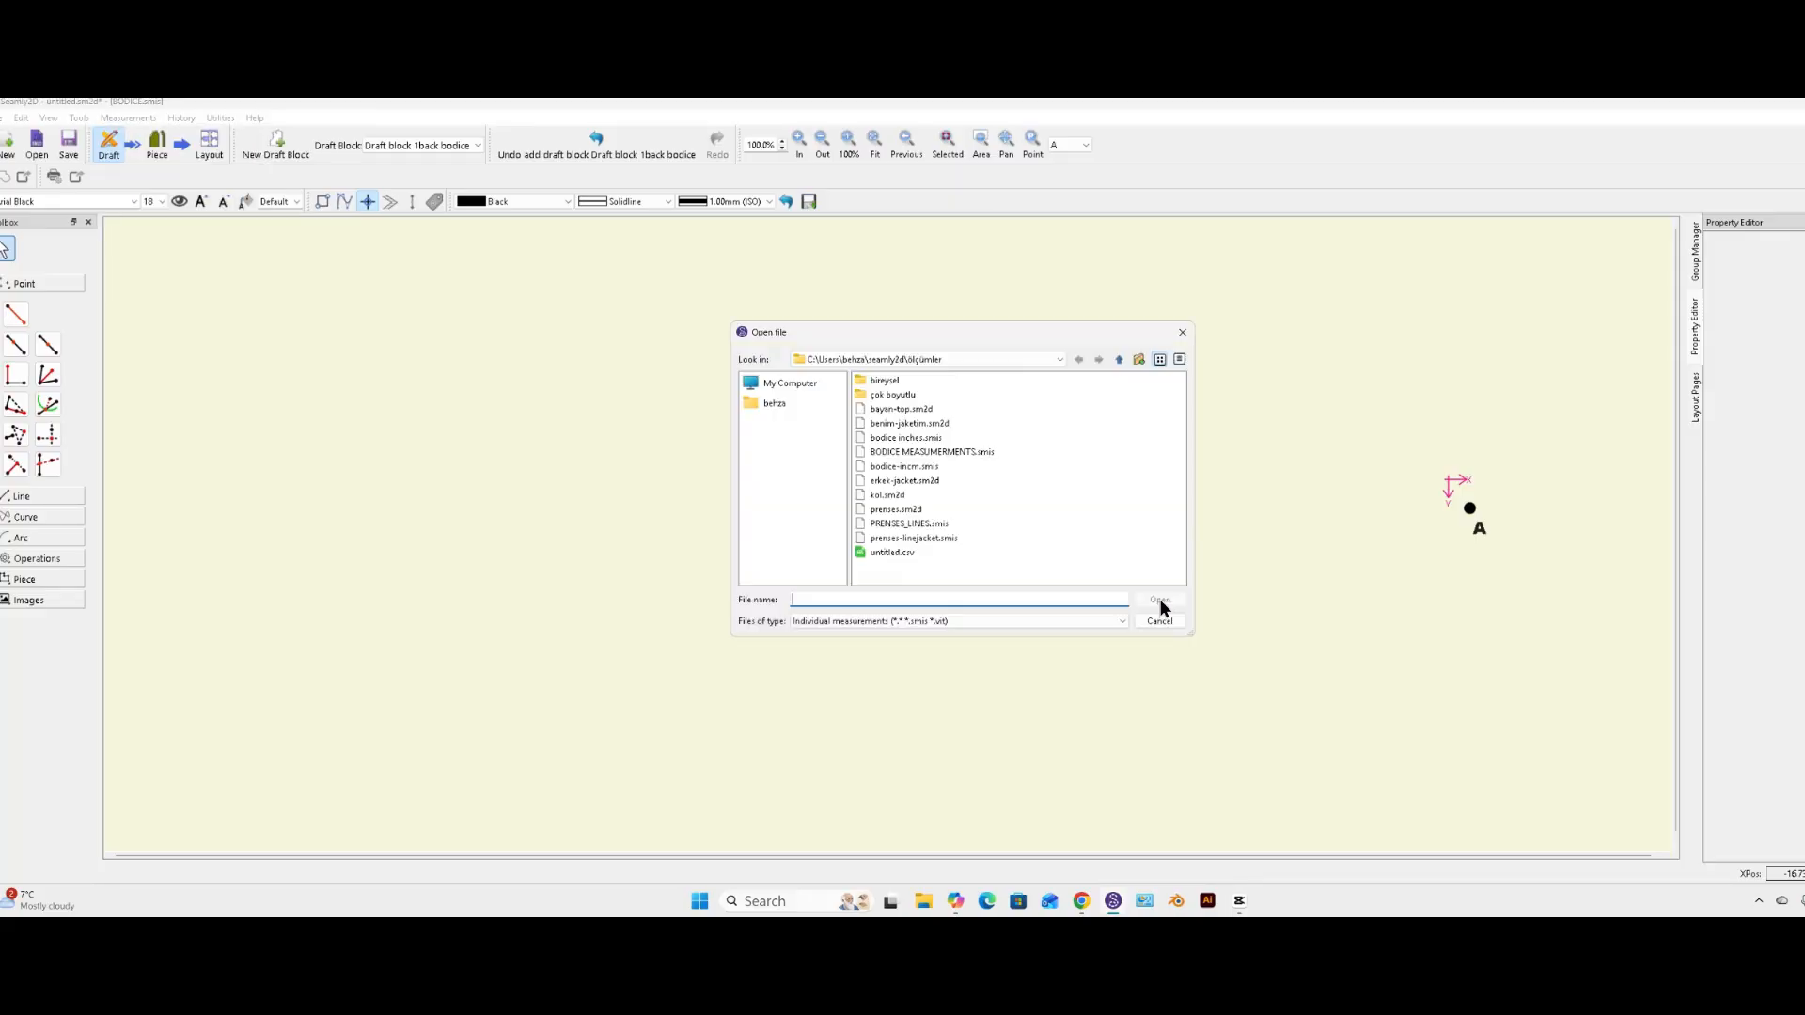
pyautogui.click(899, 453)
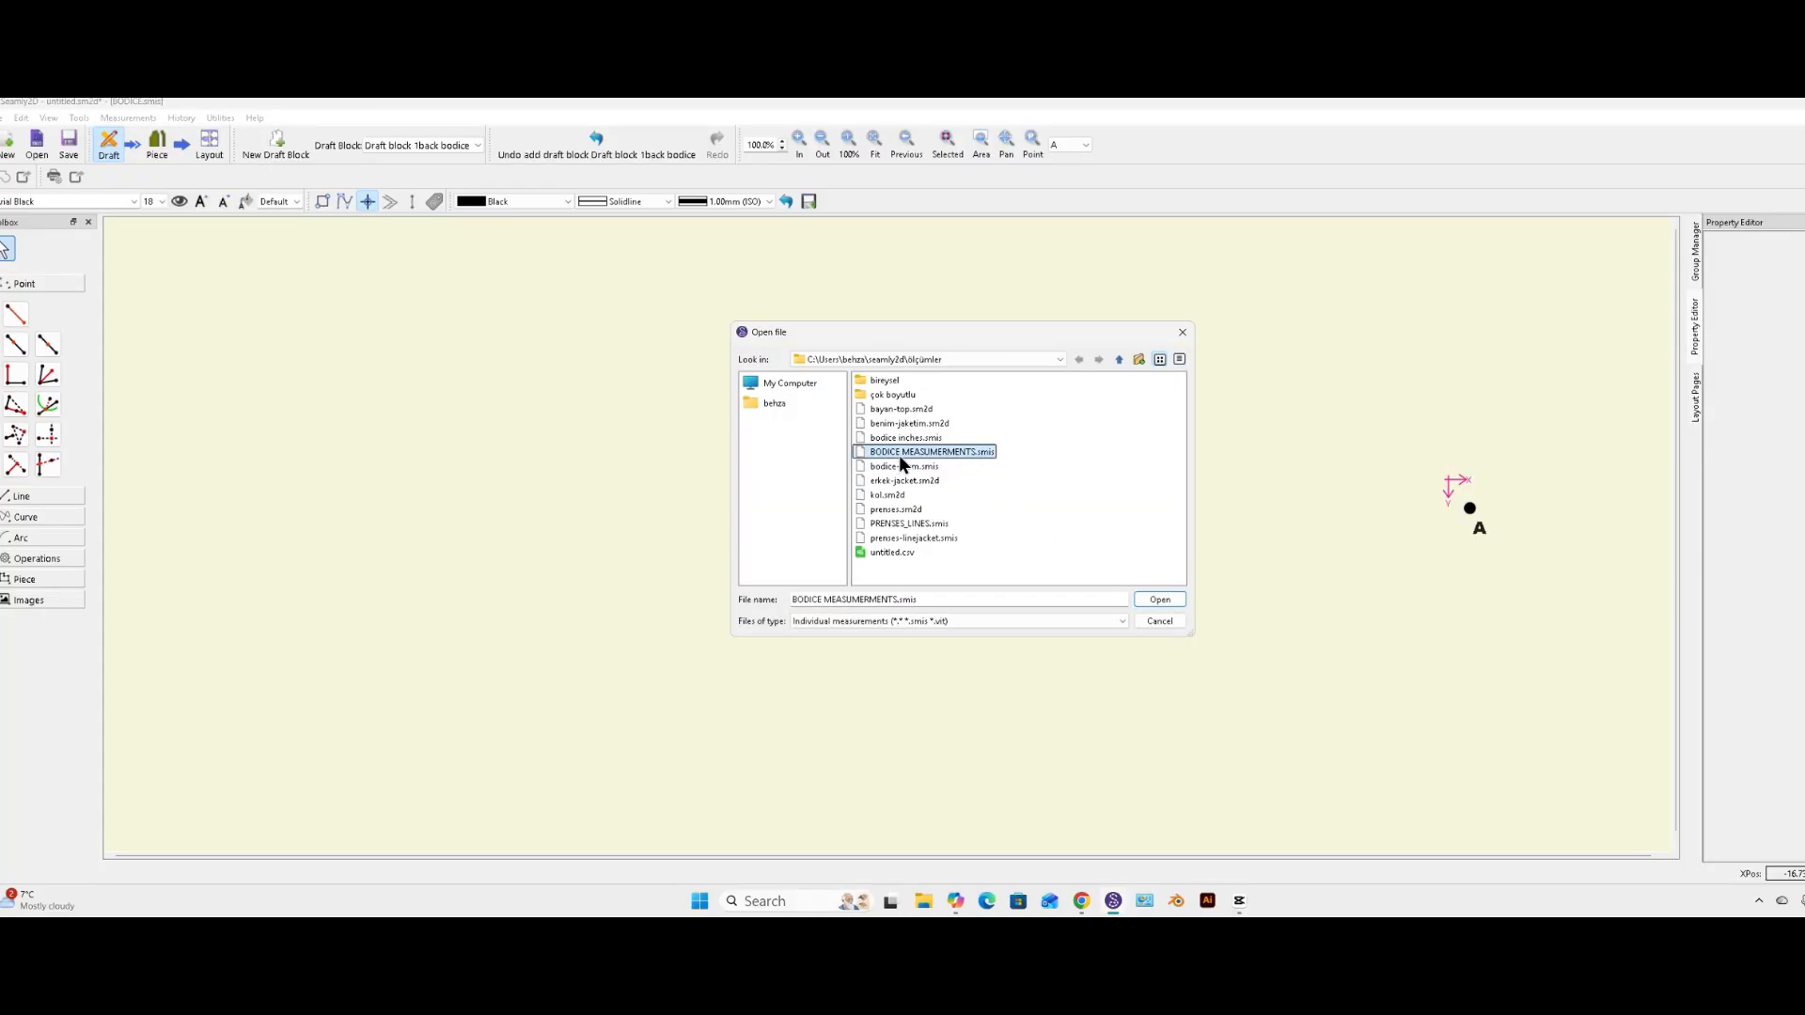
pyautogui.click(1160, 601)
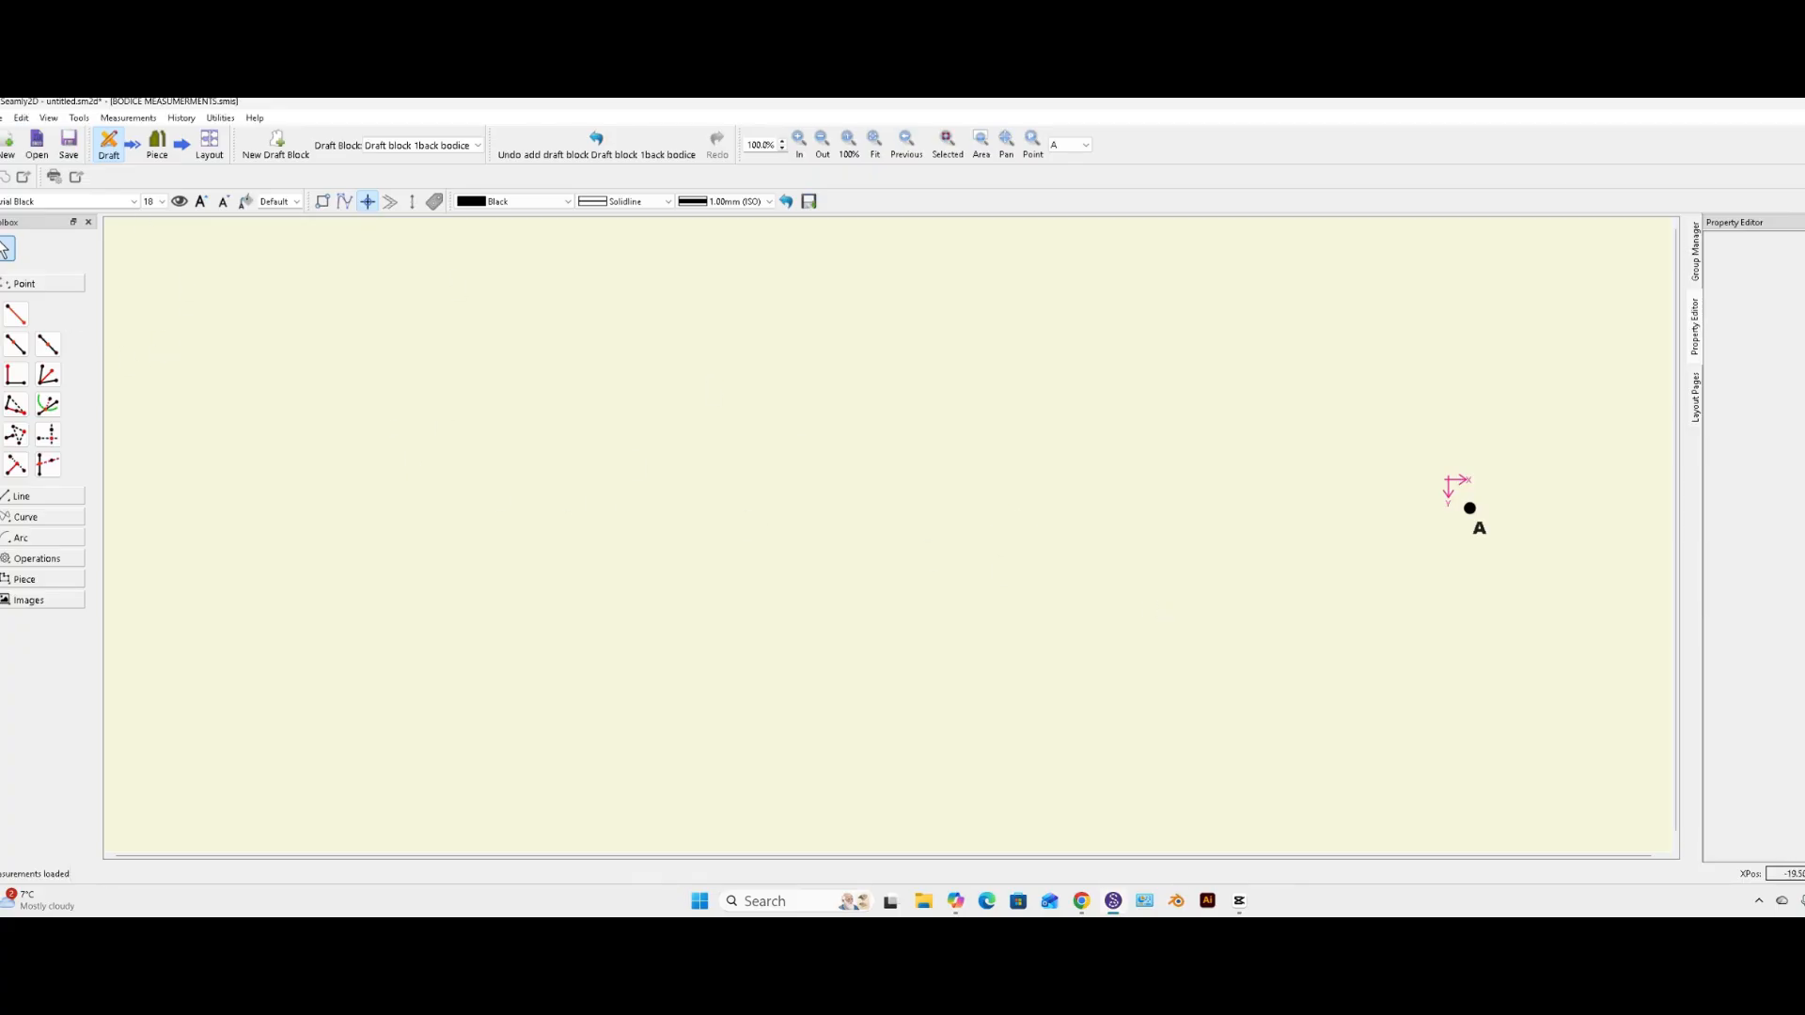
pyautogui.click(16, 318)
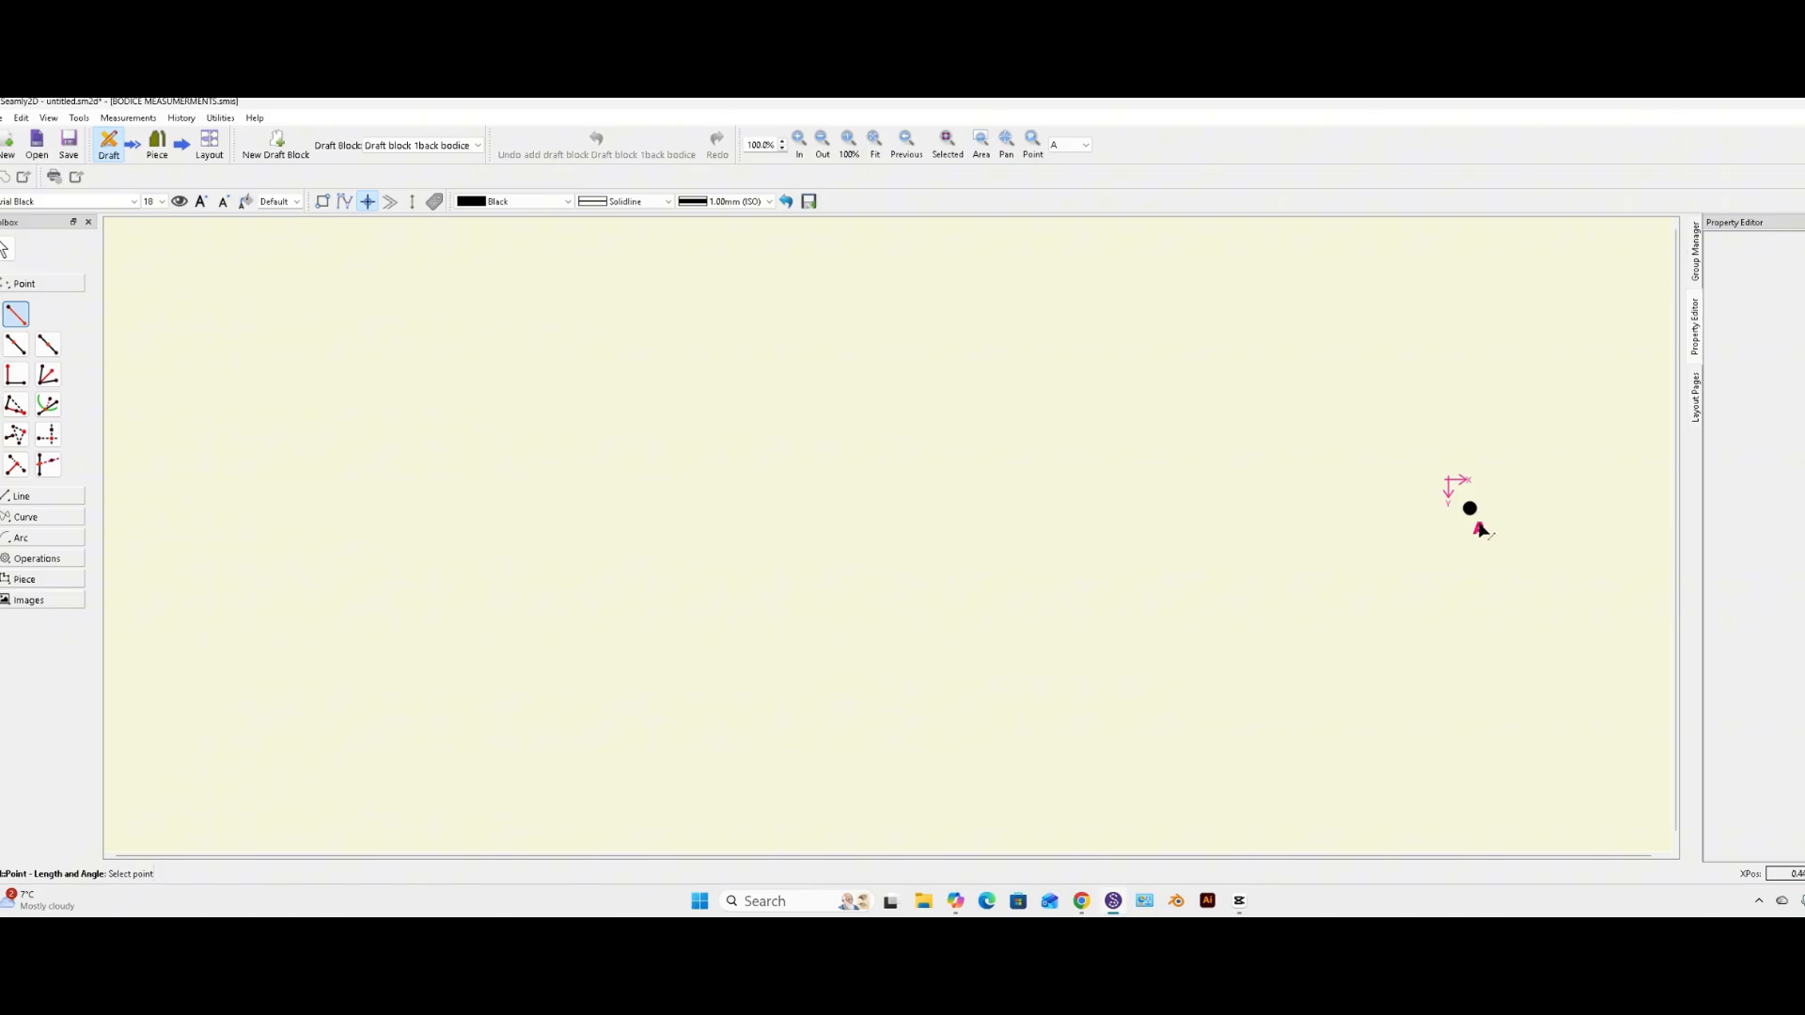
pyautogui.click(1471, 512)
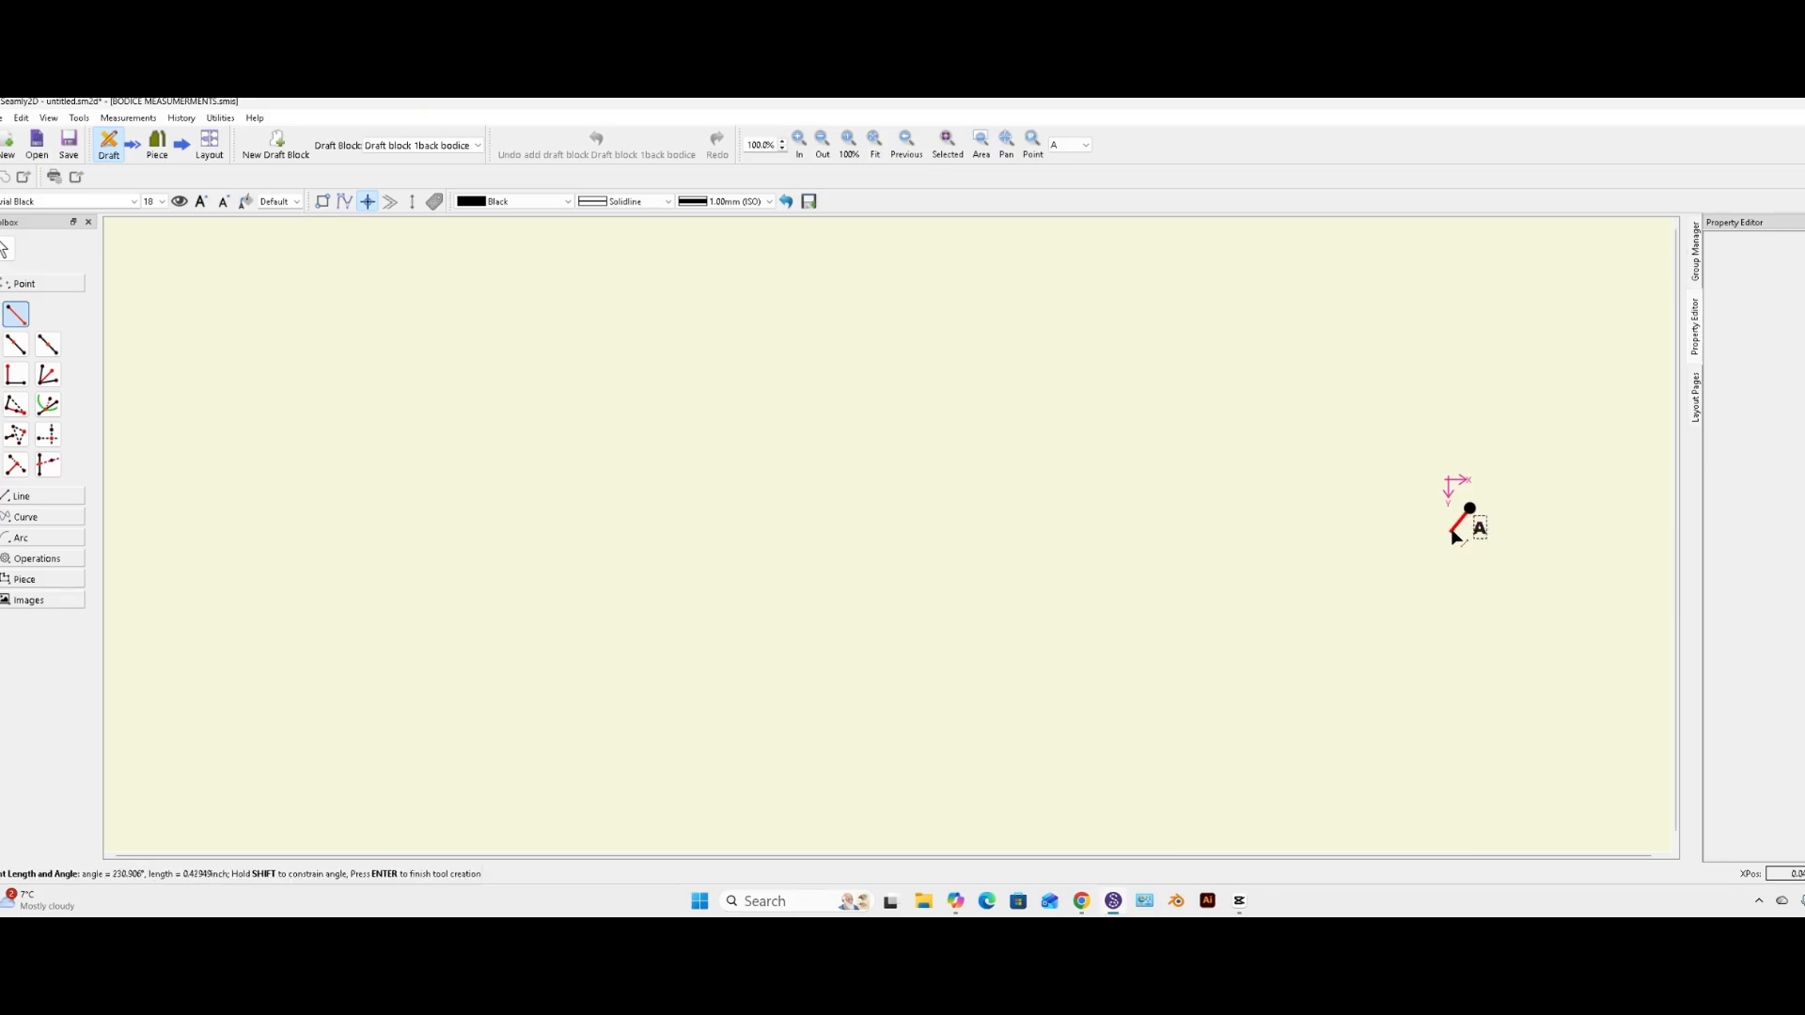
pyautogui.keyDown('shift'); pyautogui.click(522, 509); pyautogui.keyUp('shift')
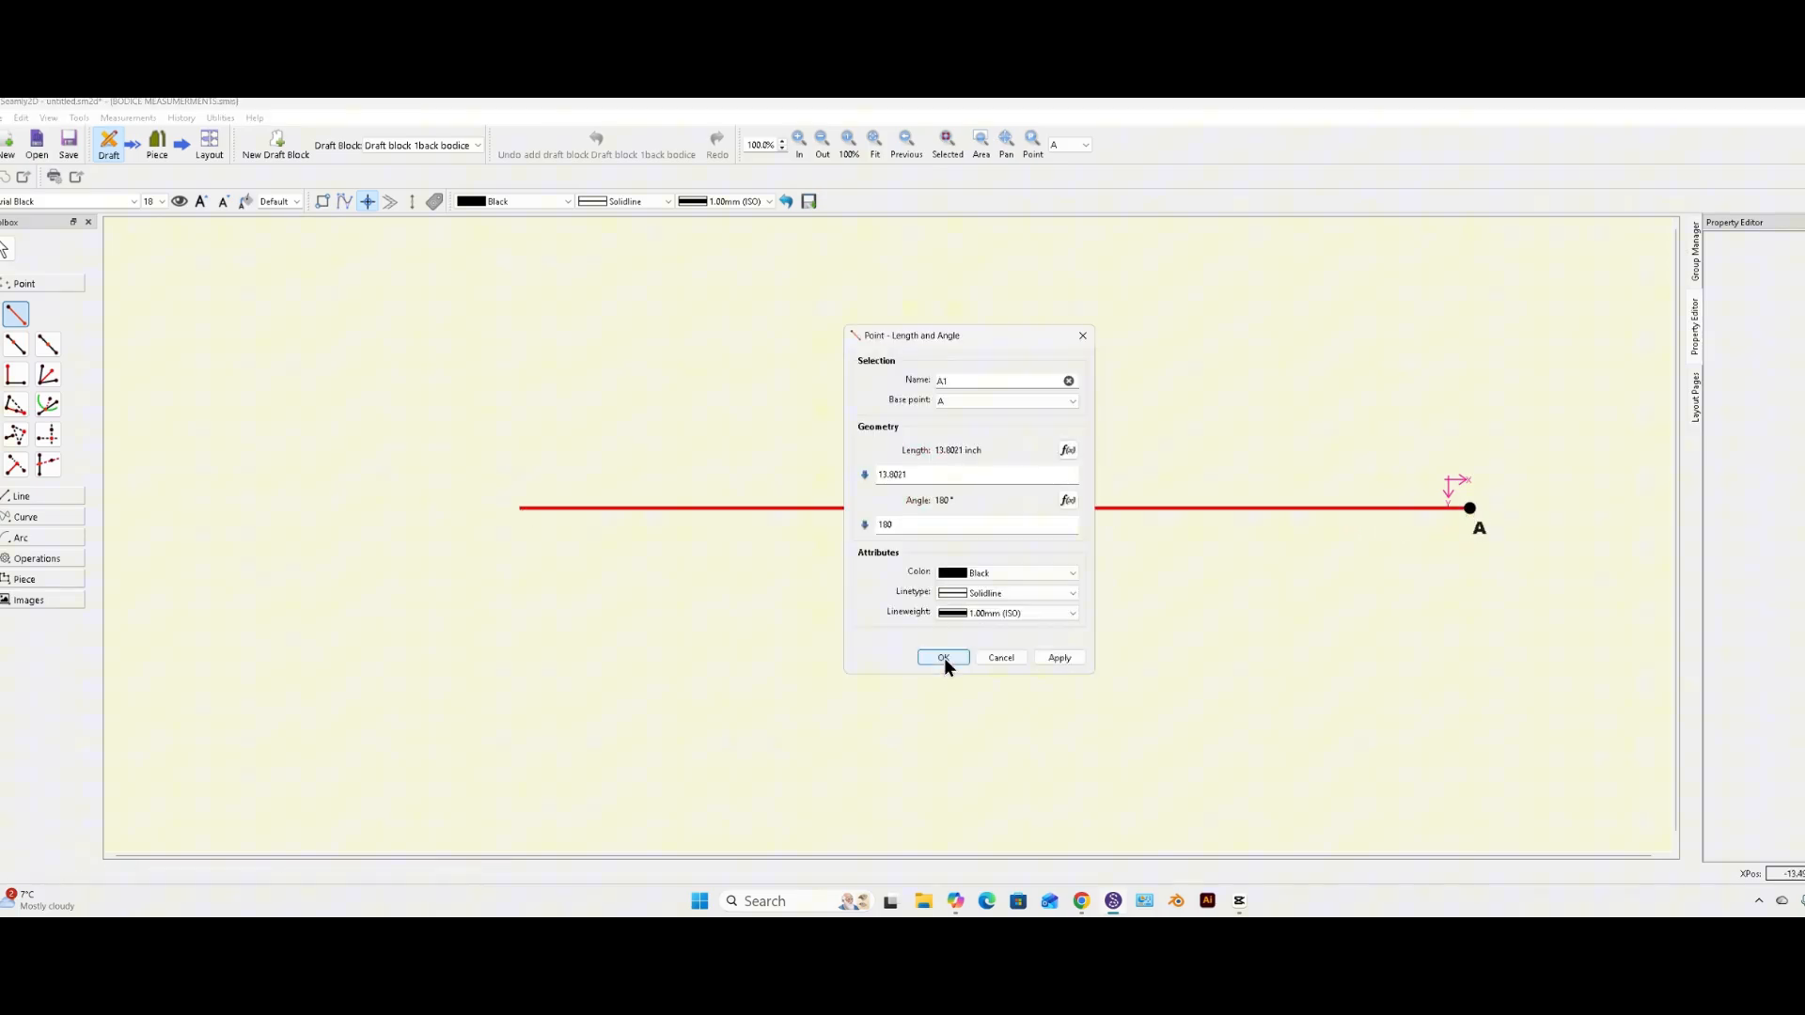
pyautogui.click(1068, 450)
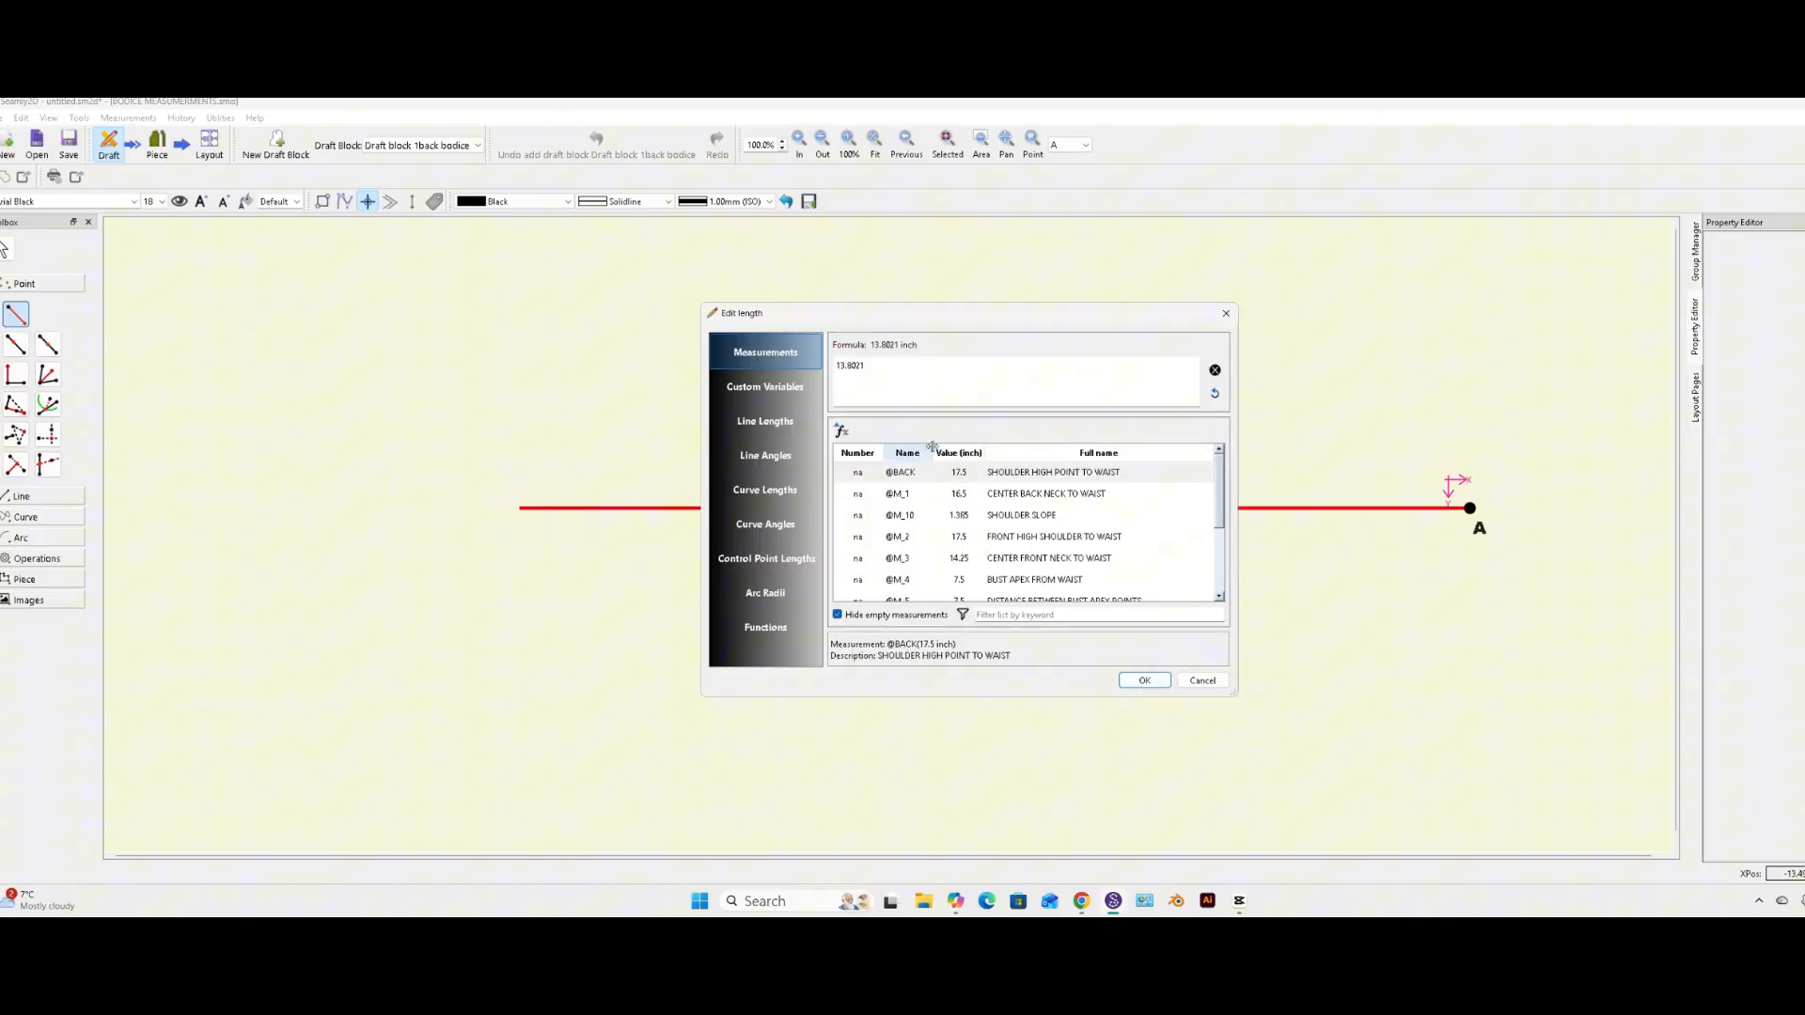
pyautogui.click(898, 477)
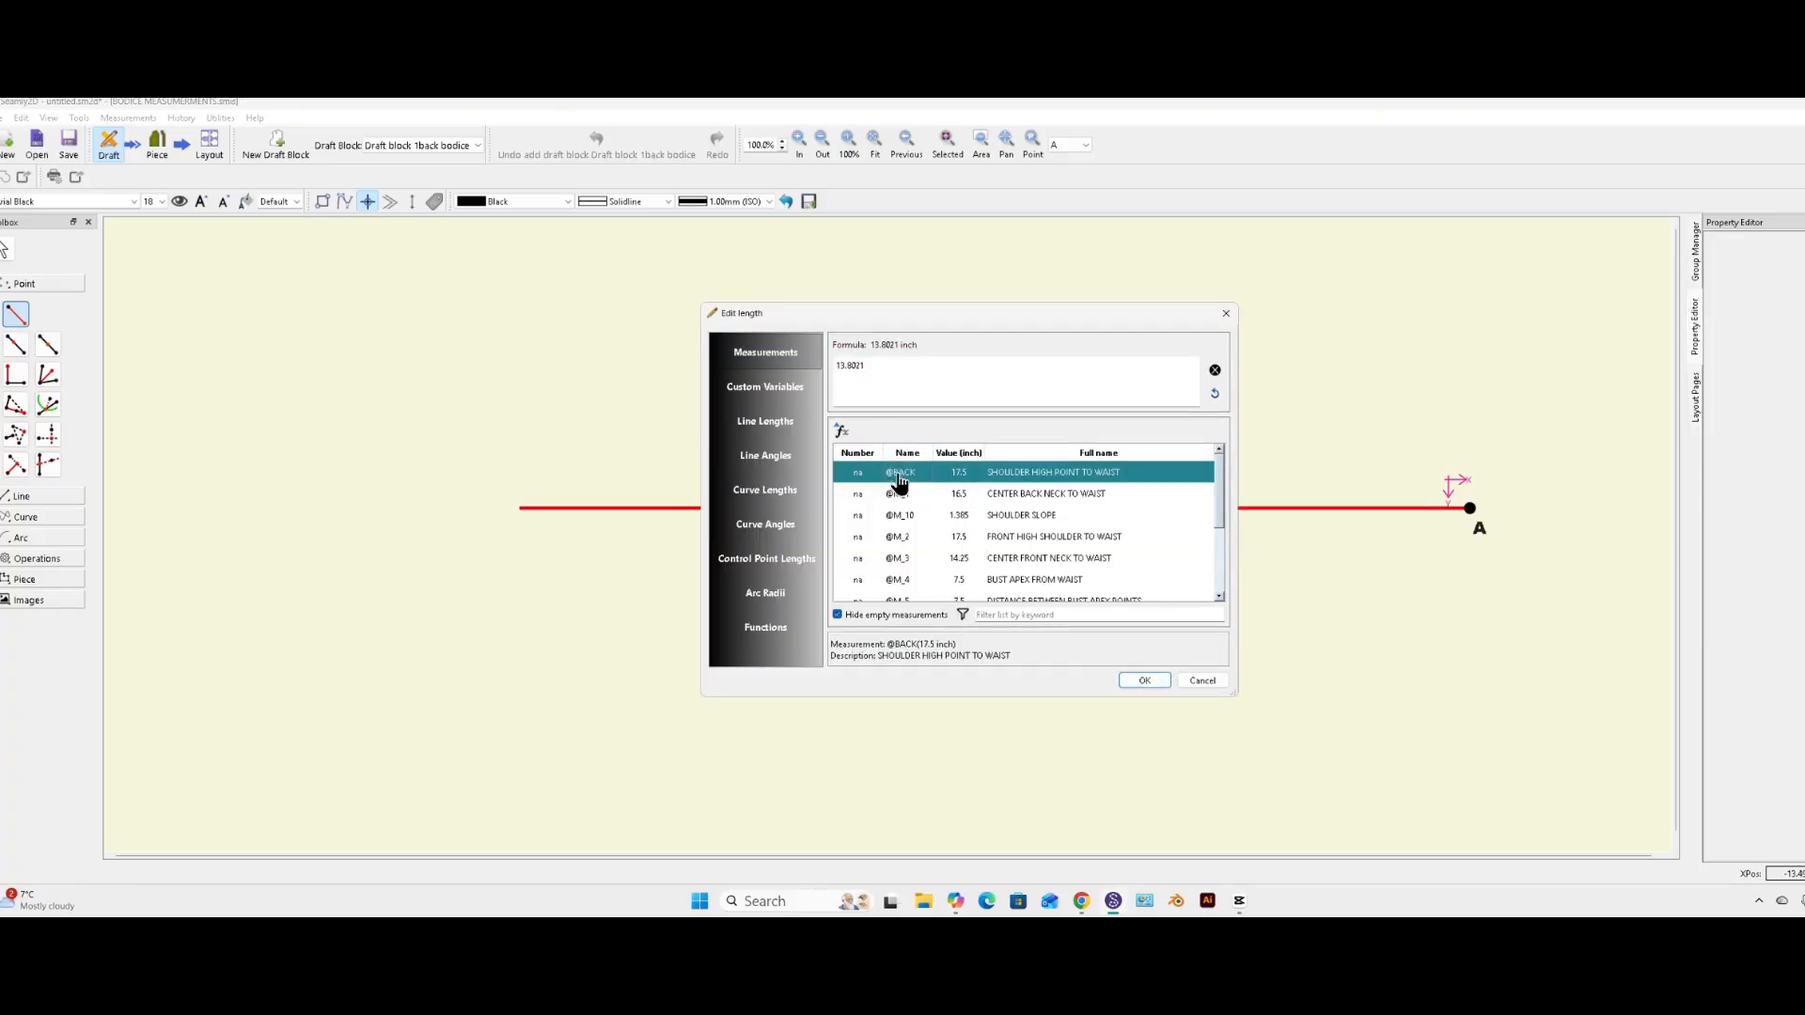
pyautogui.click(1144, 680)
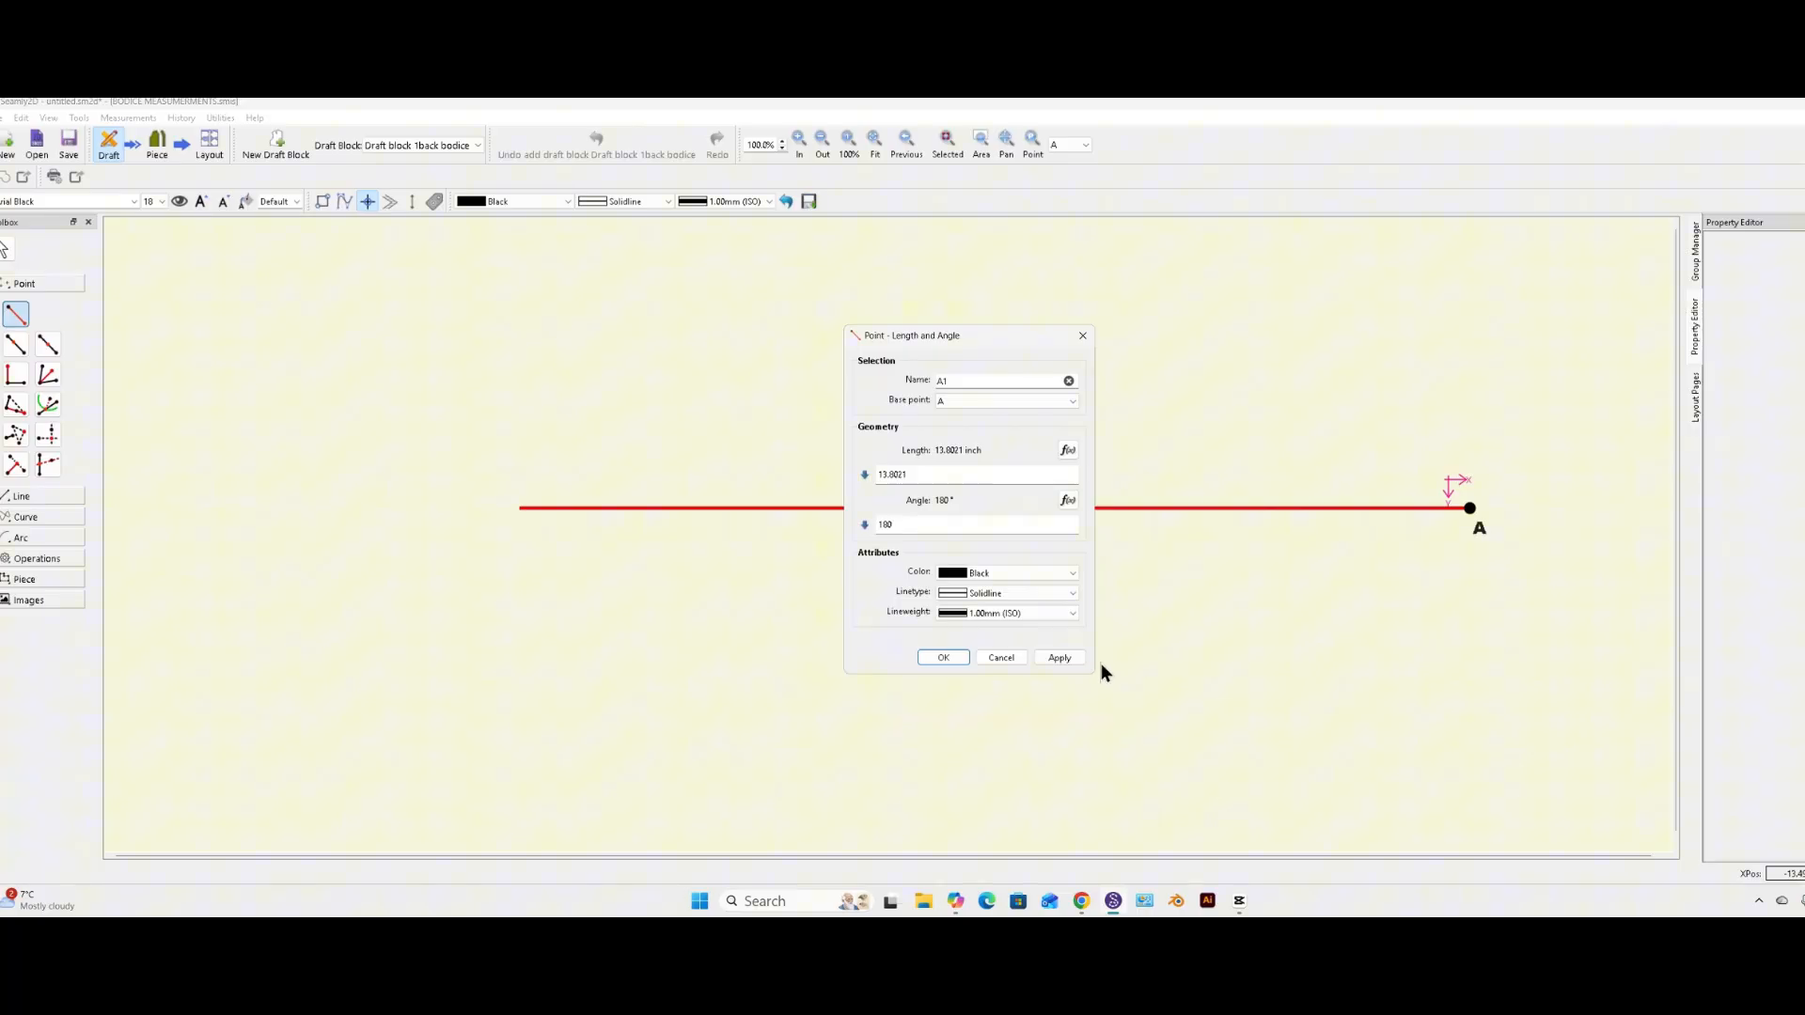
pyautogui.click(939, 657)
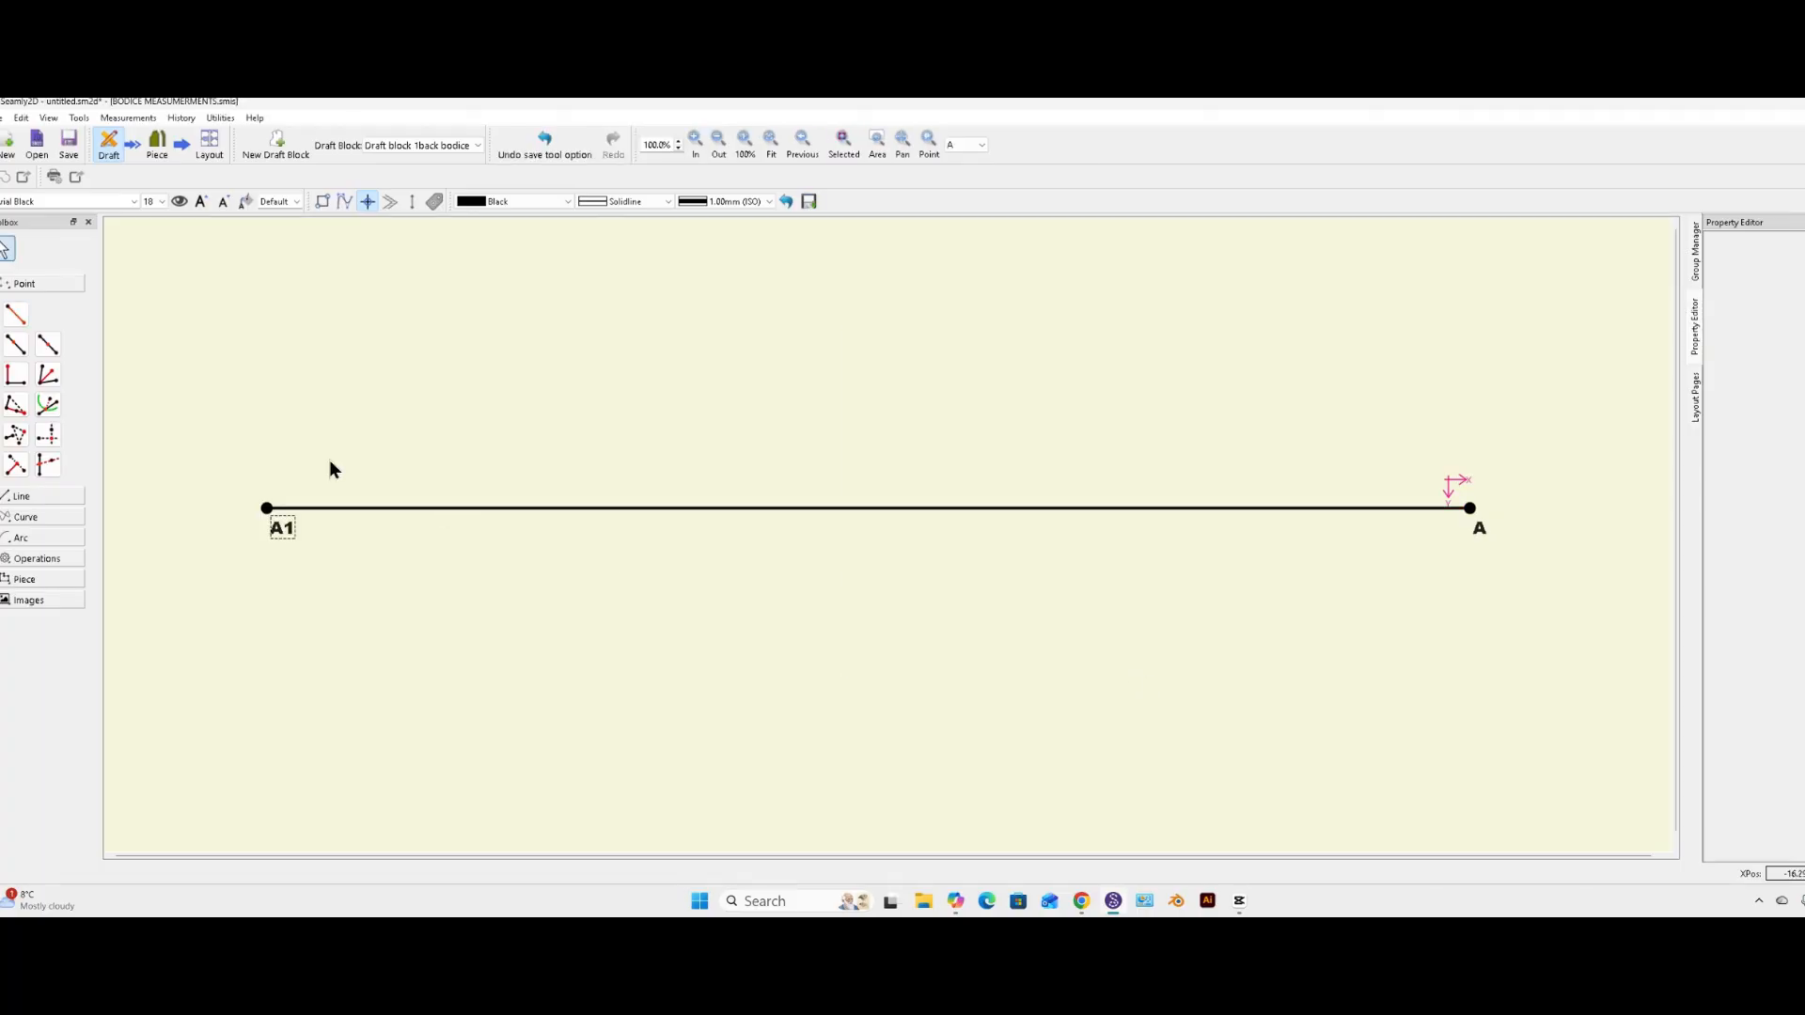
pyautogui.click(27, 325)
pyautogui.click(1469, 508)
pyautogui.click(267, 509)
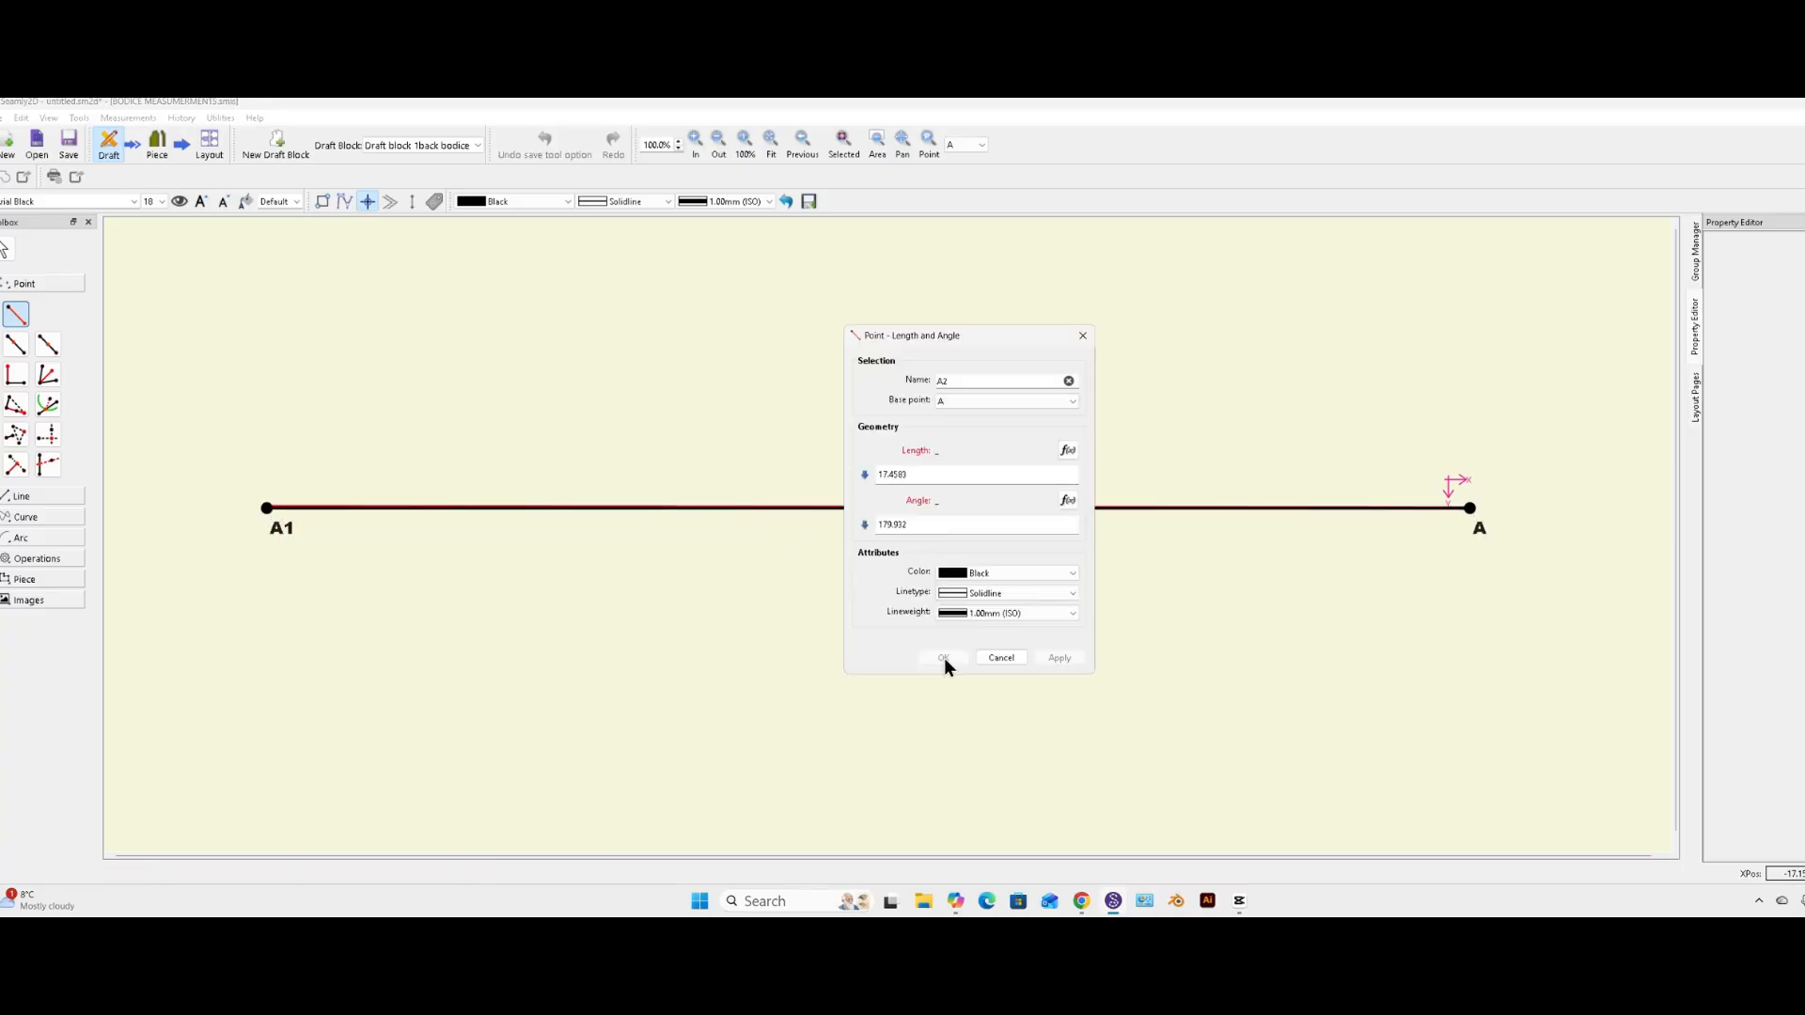
pyautogui.click(1068, 451)
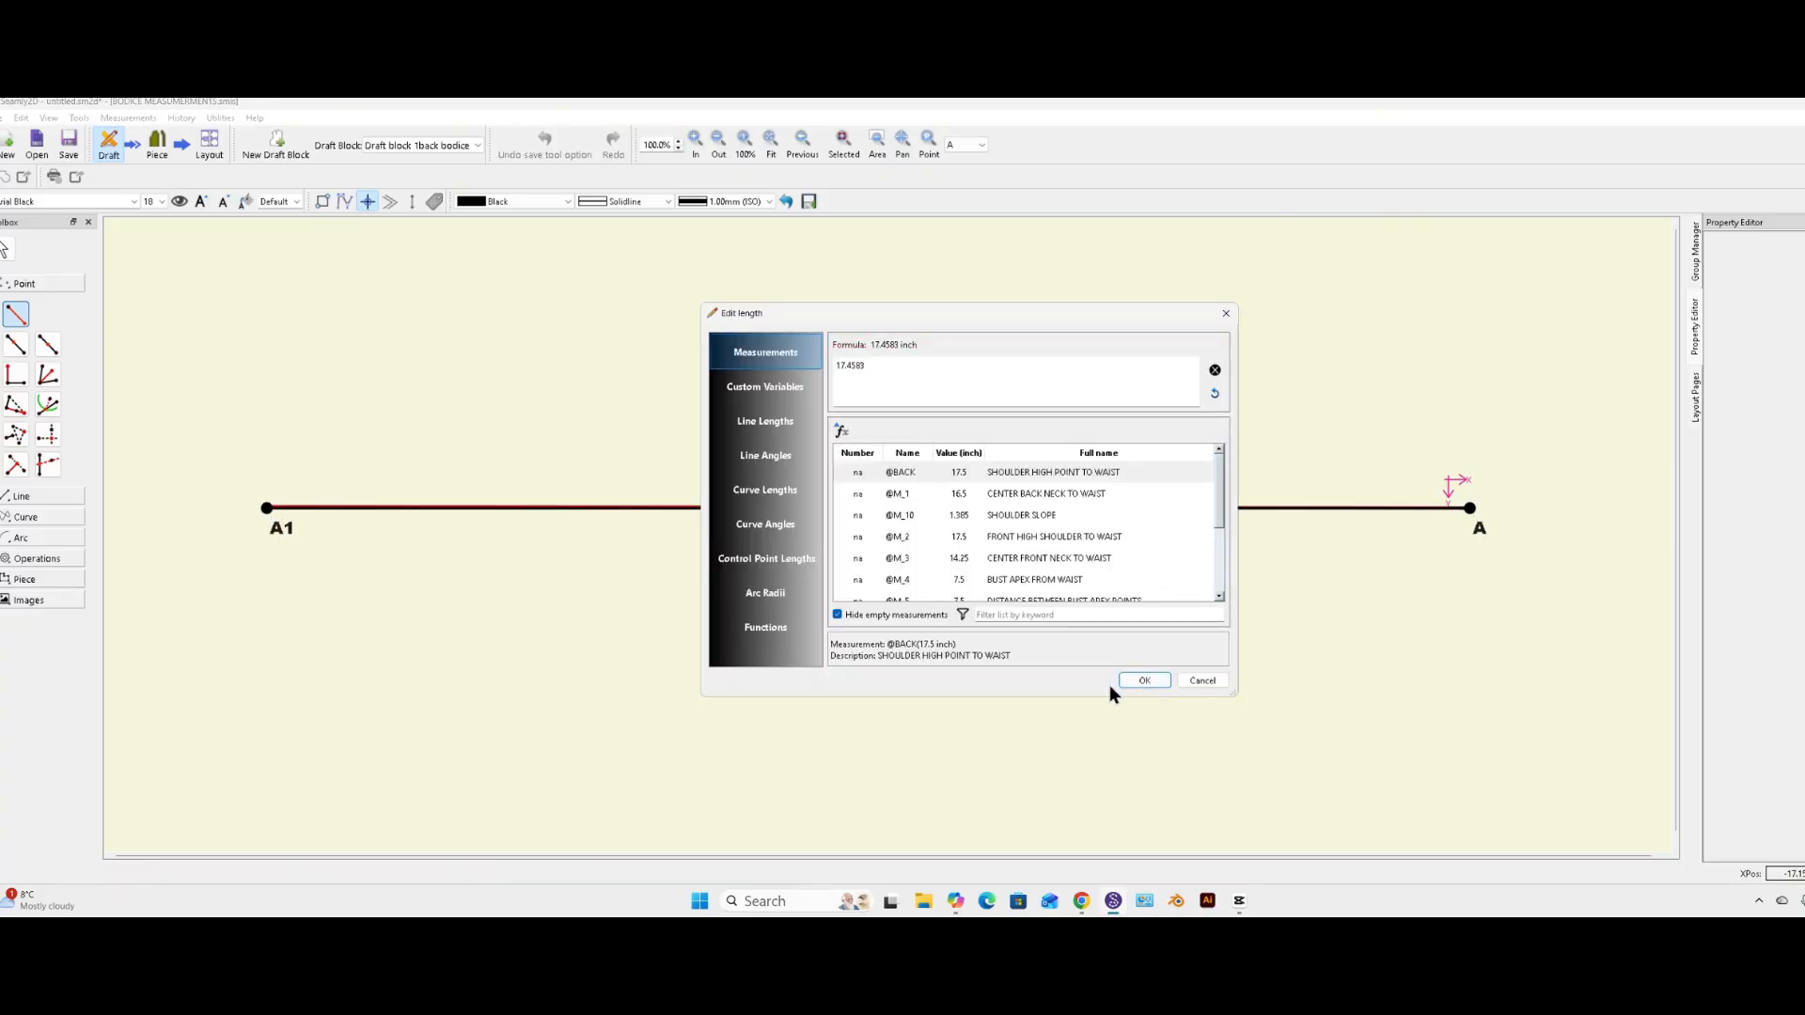
pyautogui.doubleClick(854, 505)
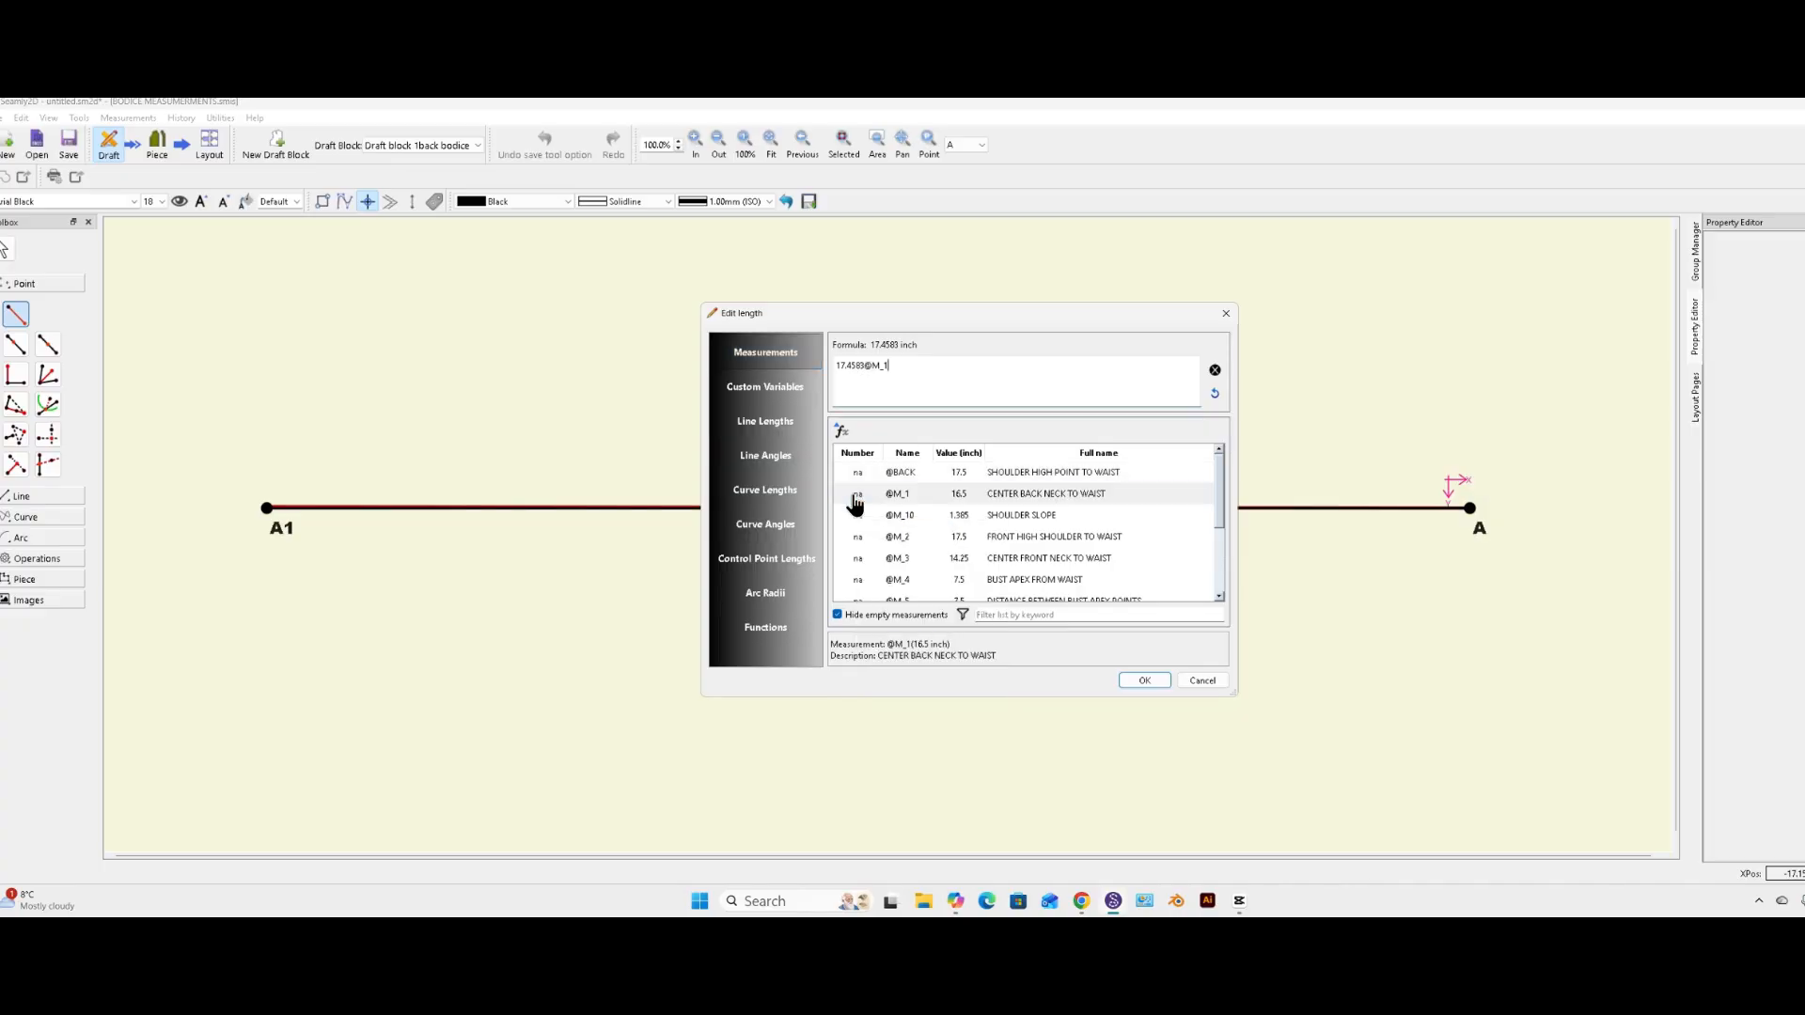
pyautogui.click(1144, 680)
pyautogui.click(946, 657)
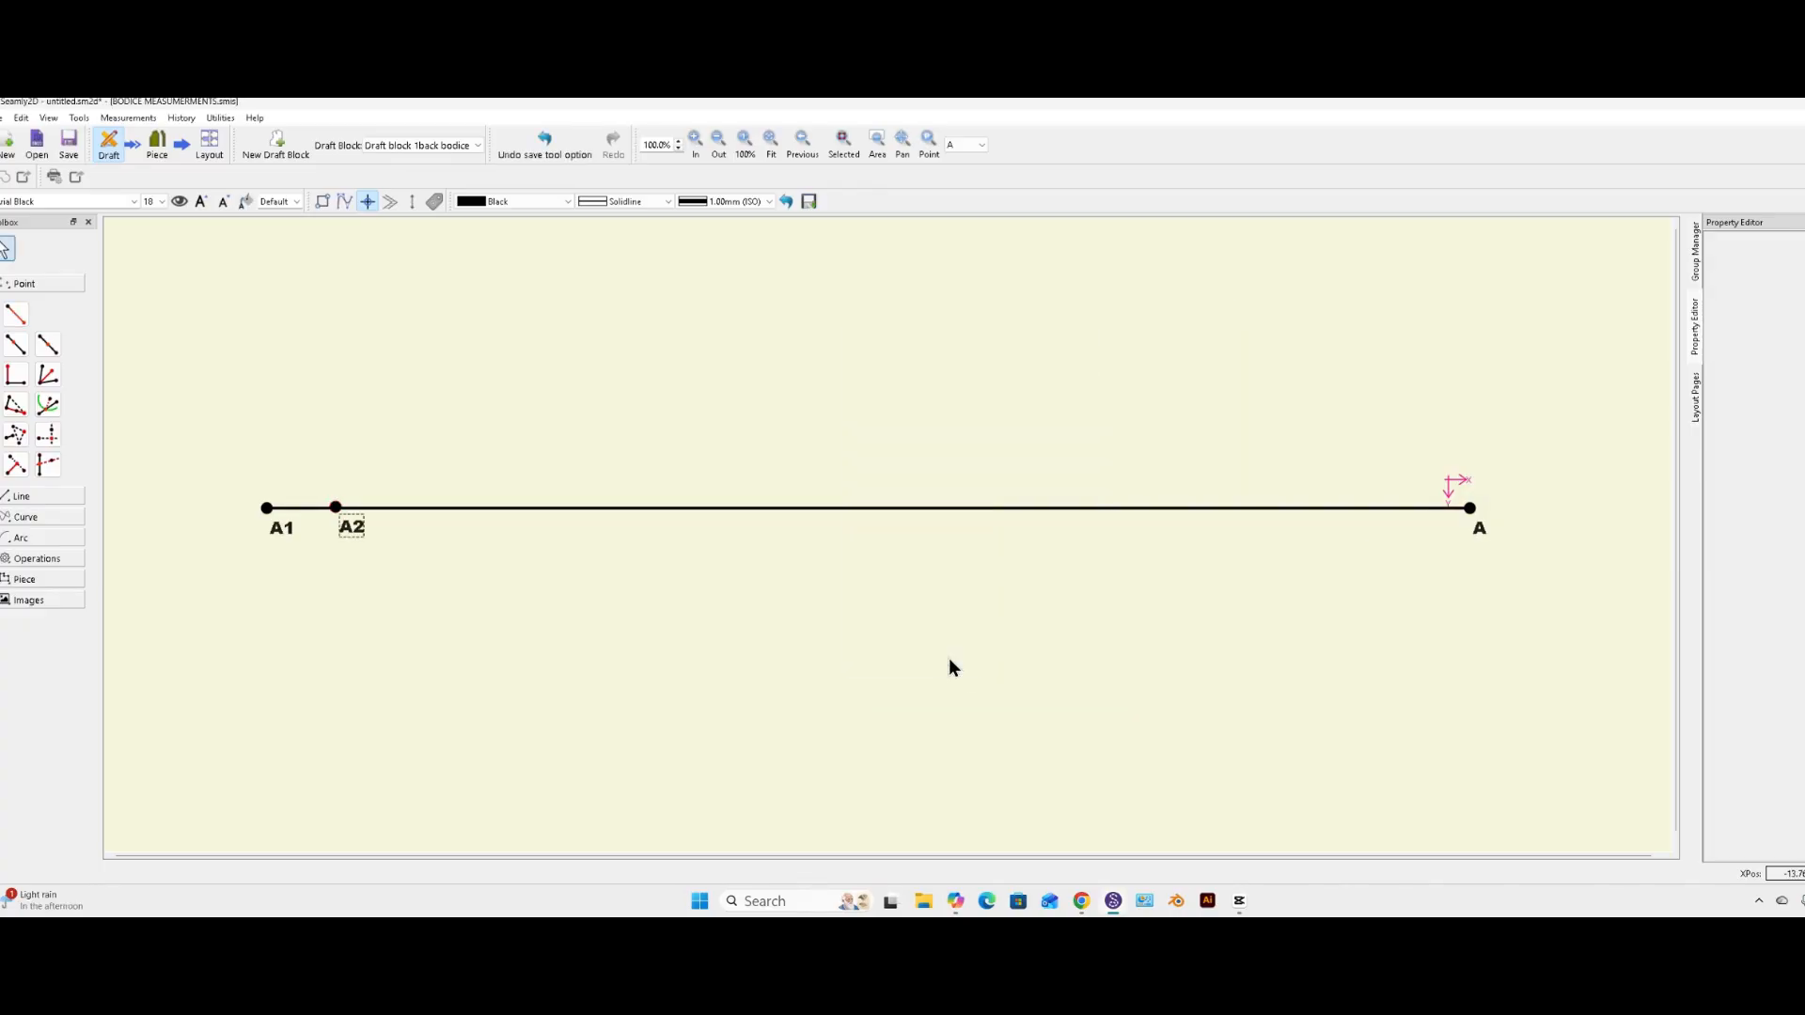
pyautogui.click(16, 314)
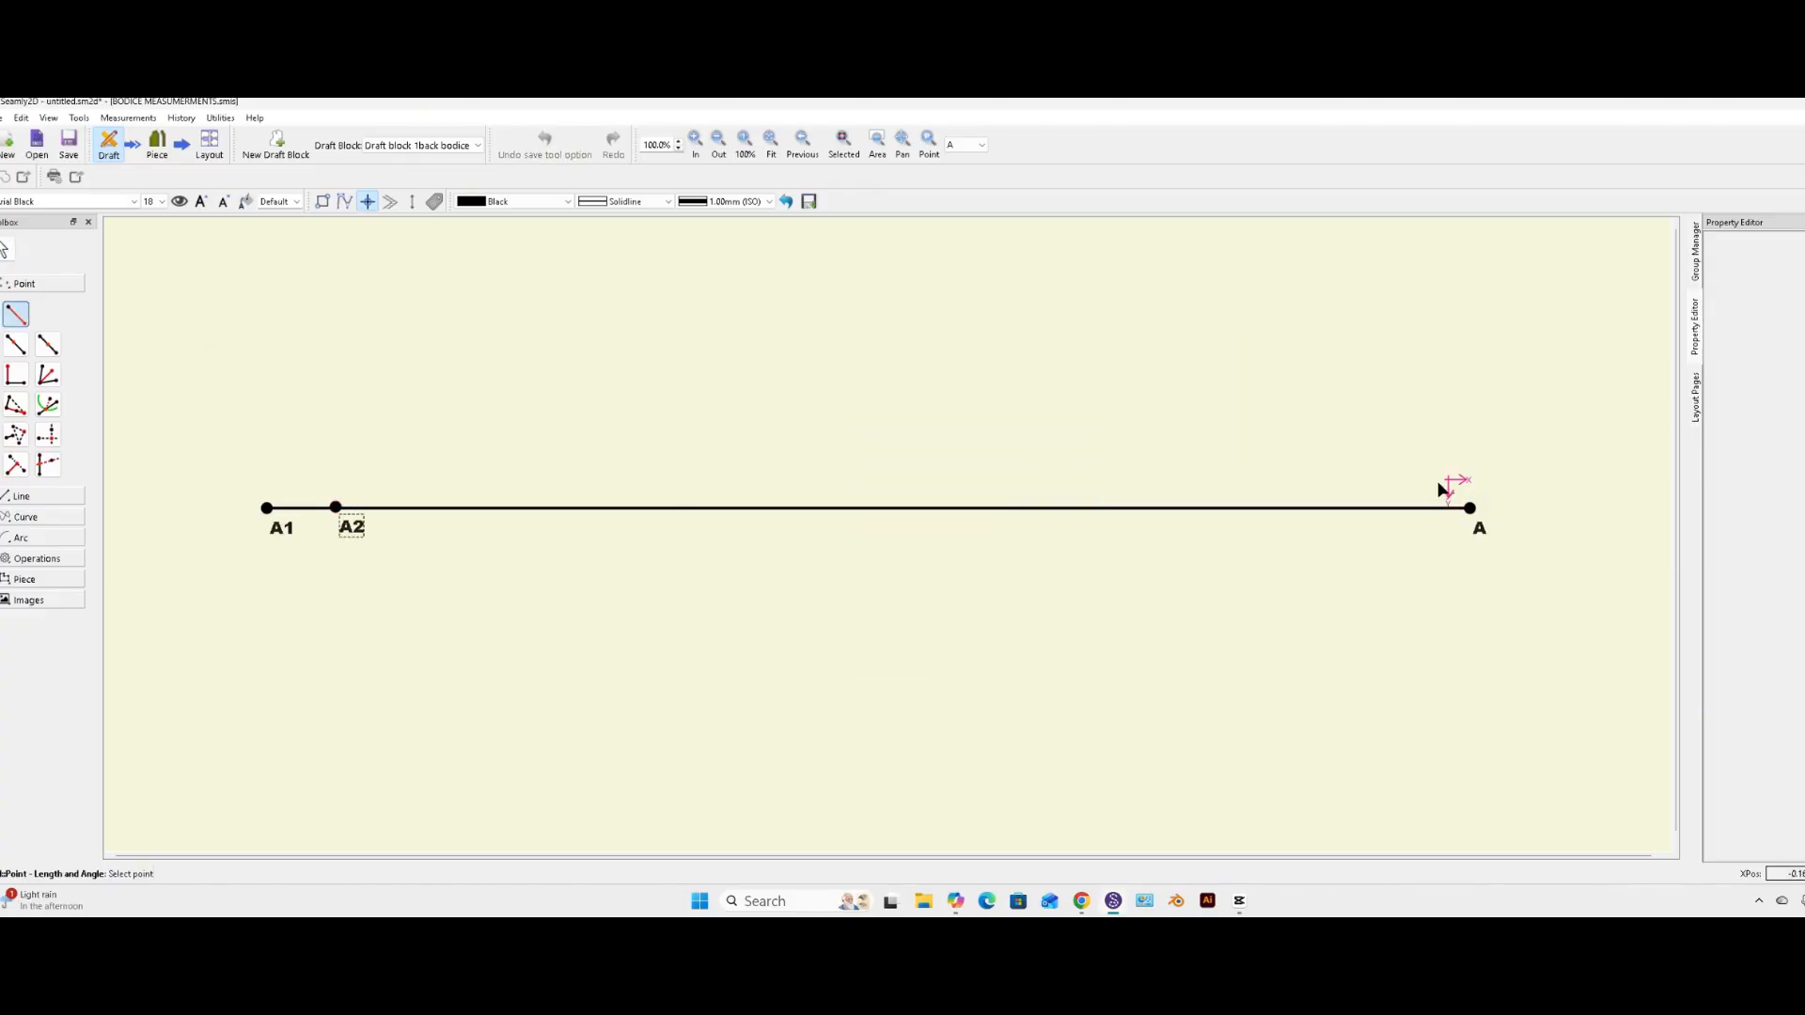
pyautogui.click(1469, 508)
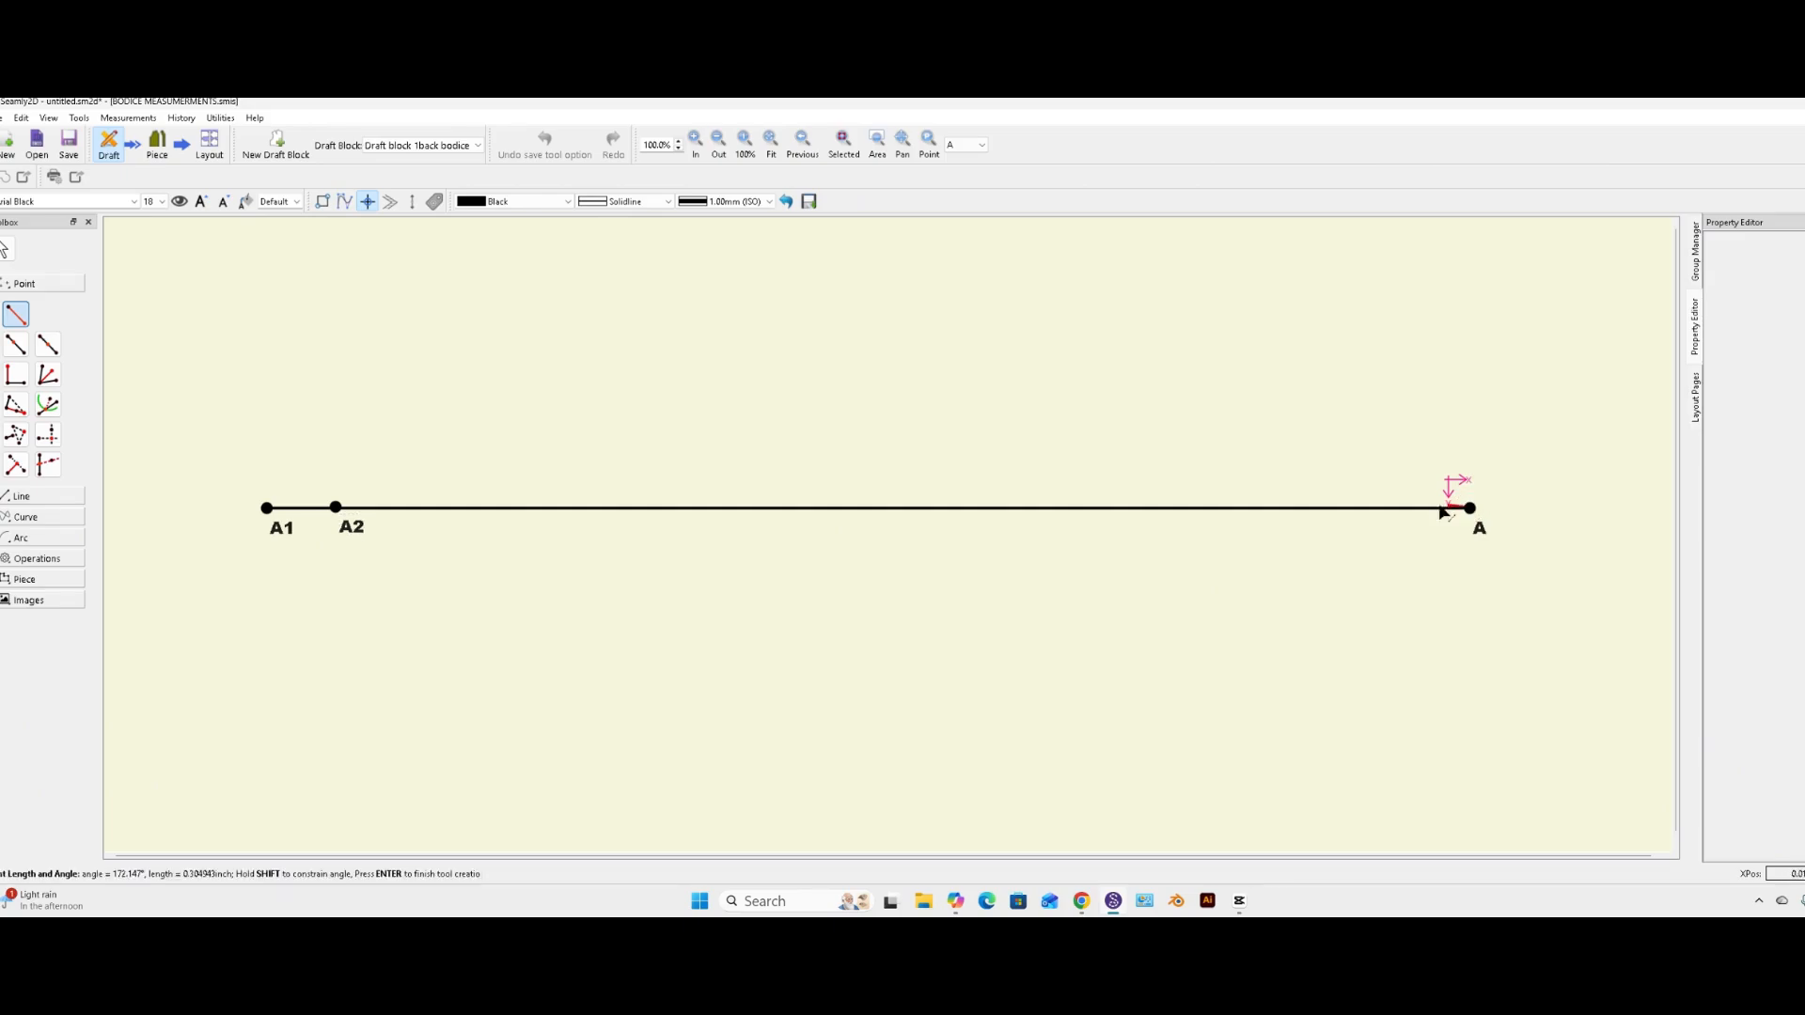
pyautogui.click(336, 507)
pyautogui.click(1069, 452)
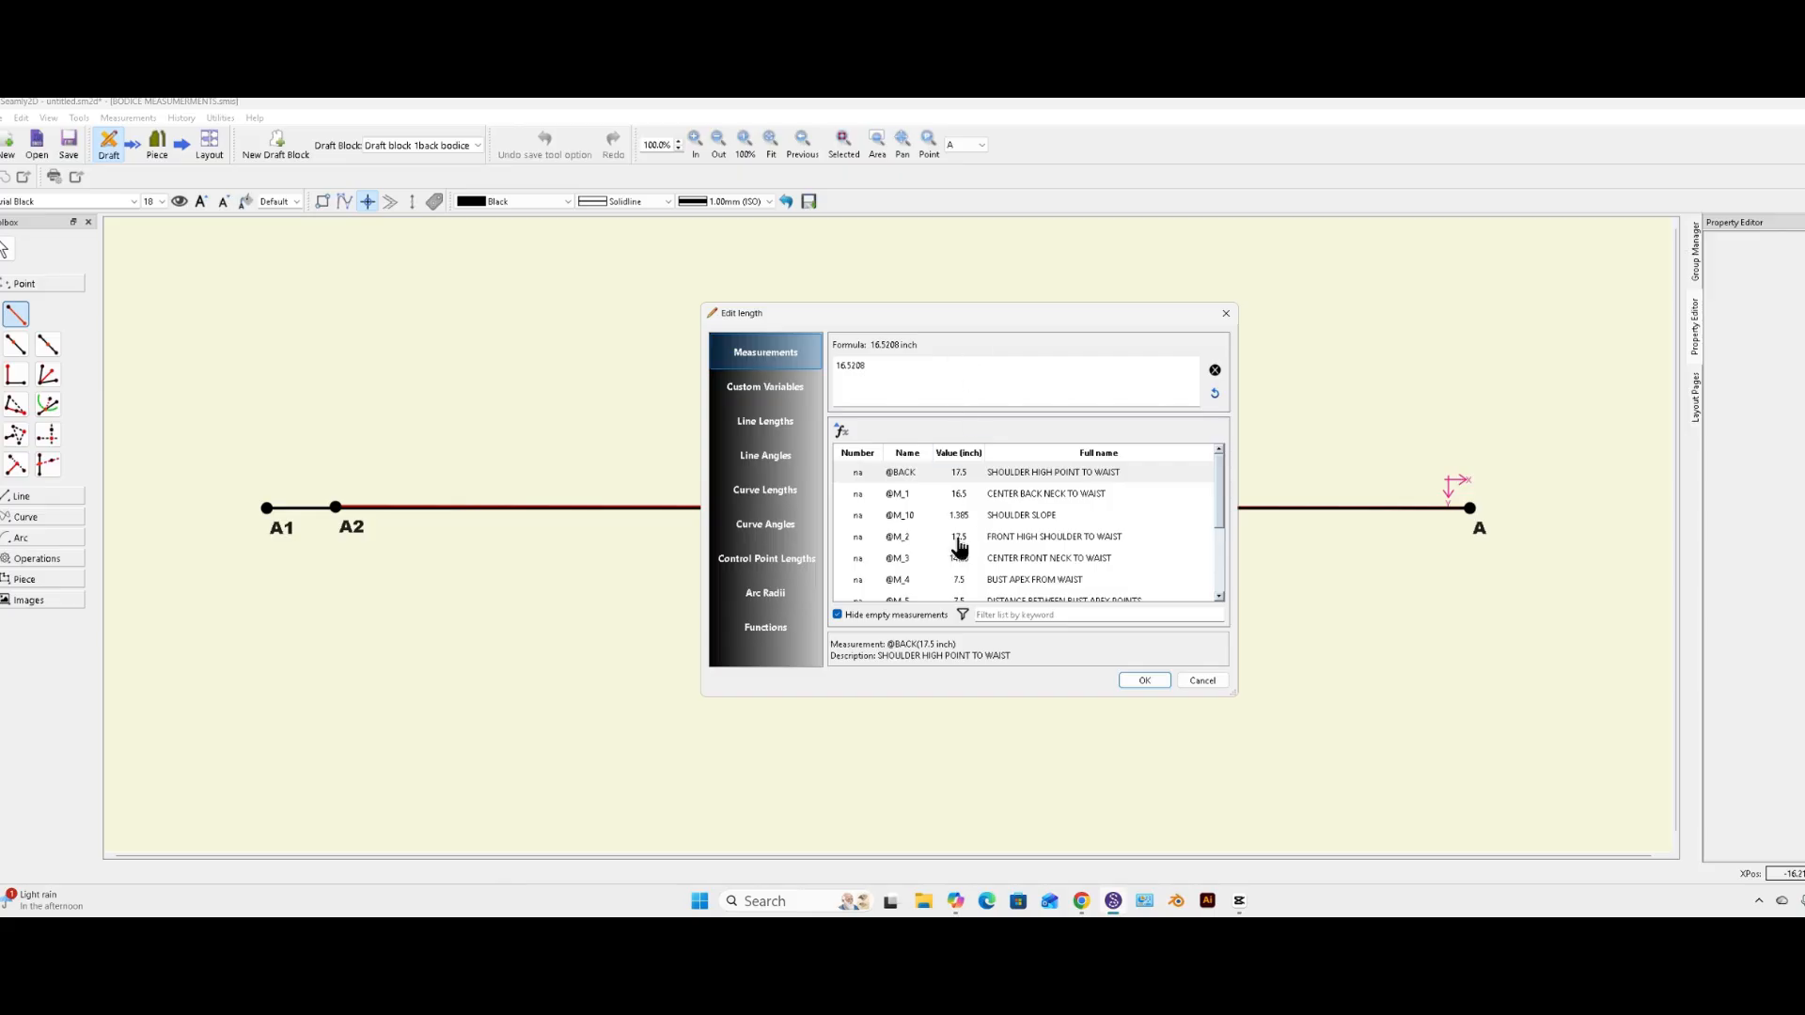
pyautogui.click(1002, 615)
pyautogui.write('bust')
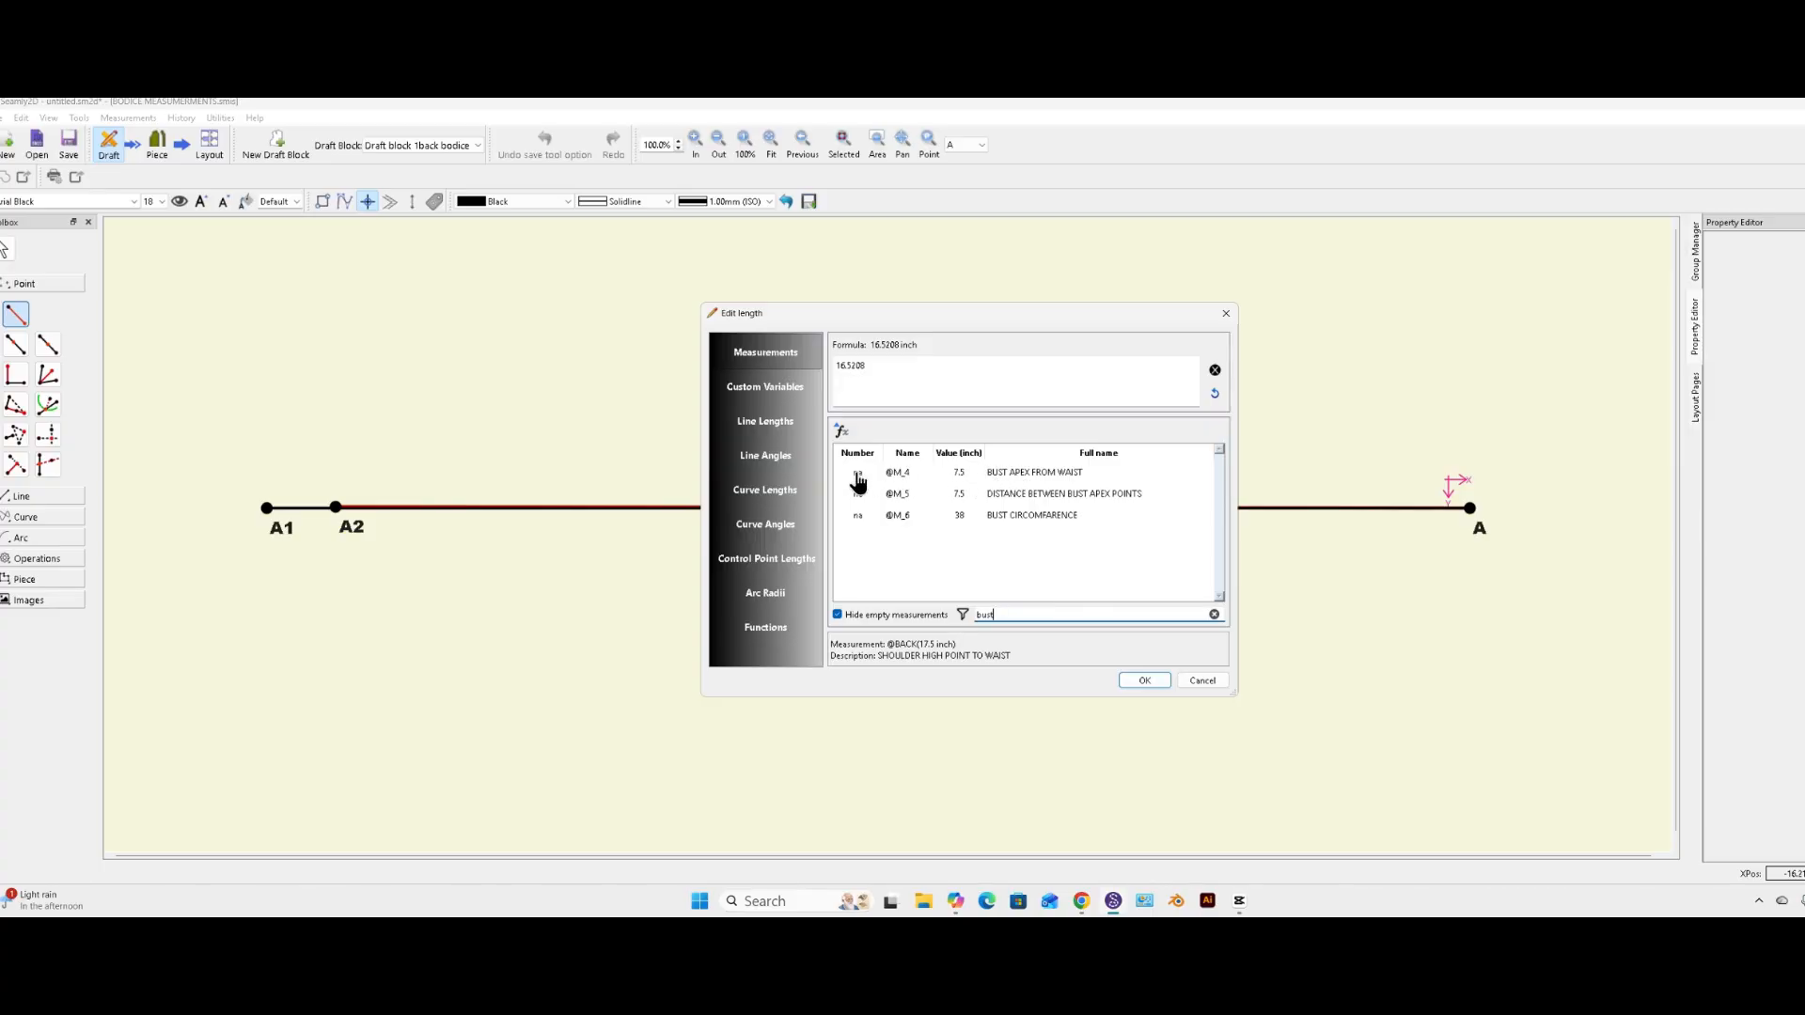
pyautogui.click(1215, 371)
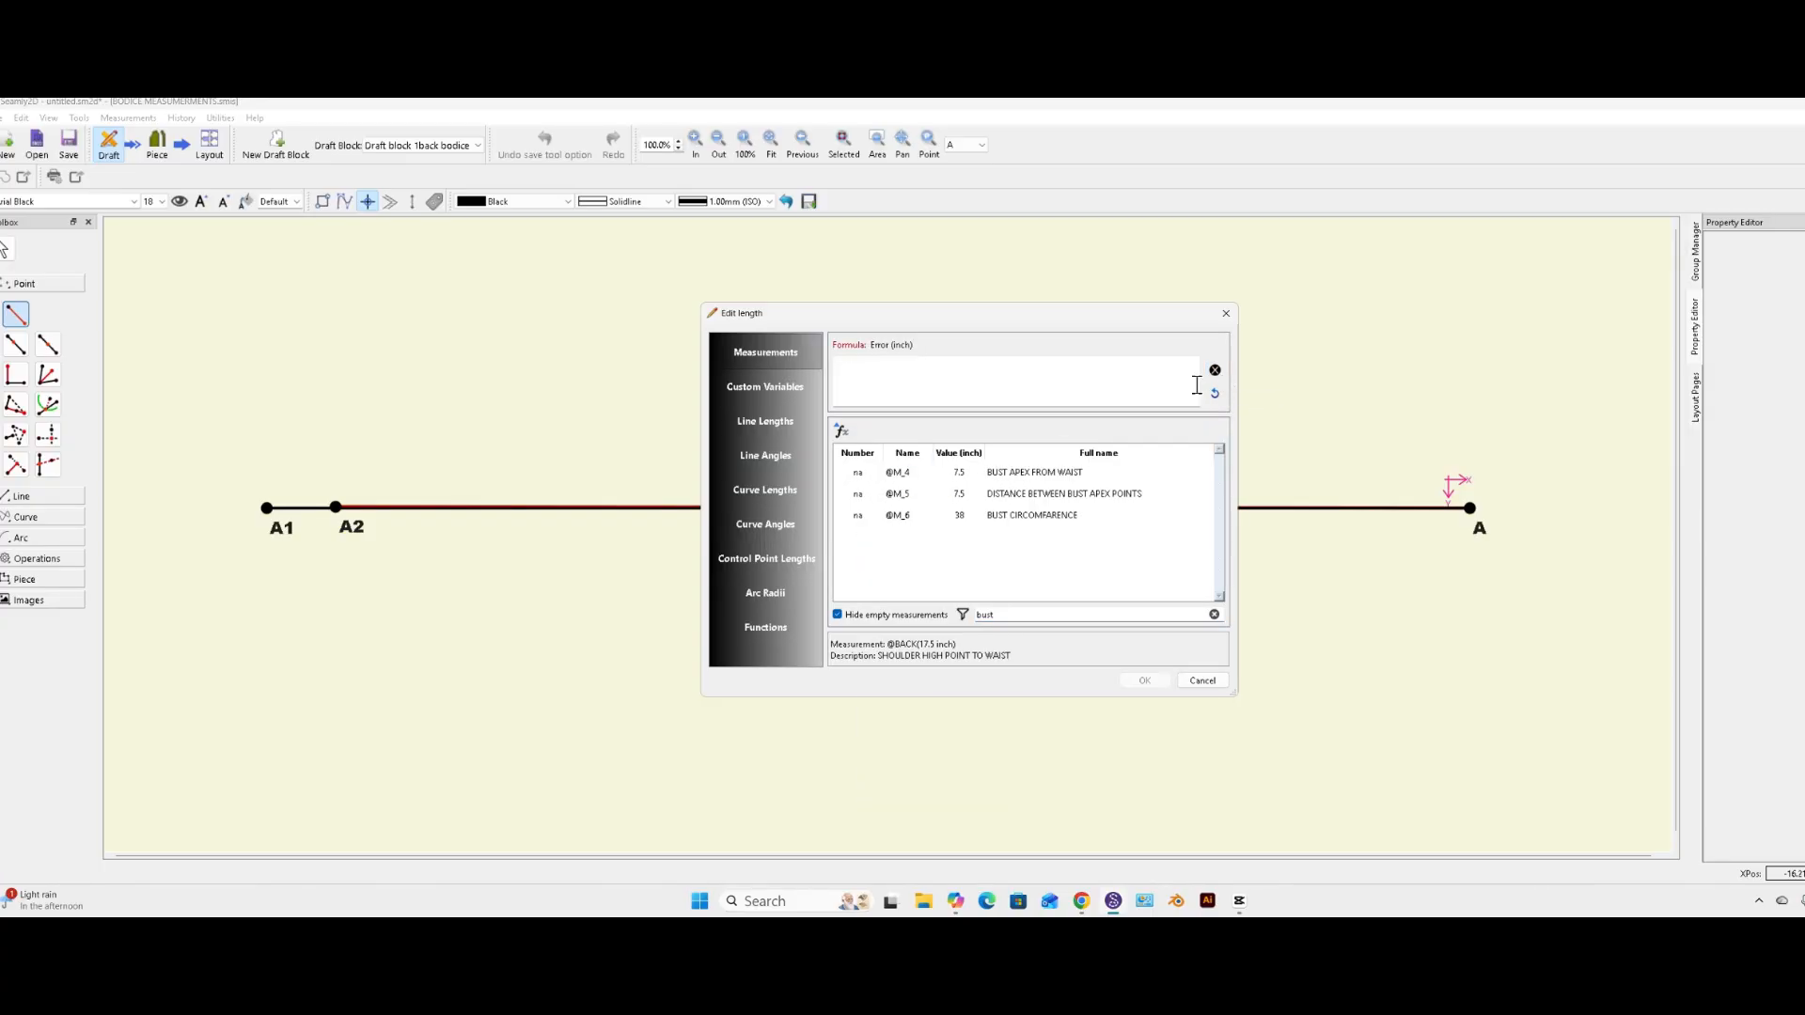
pyautogui.doubleClick(856, 475)
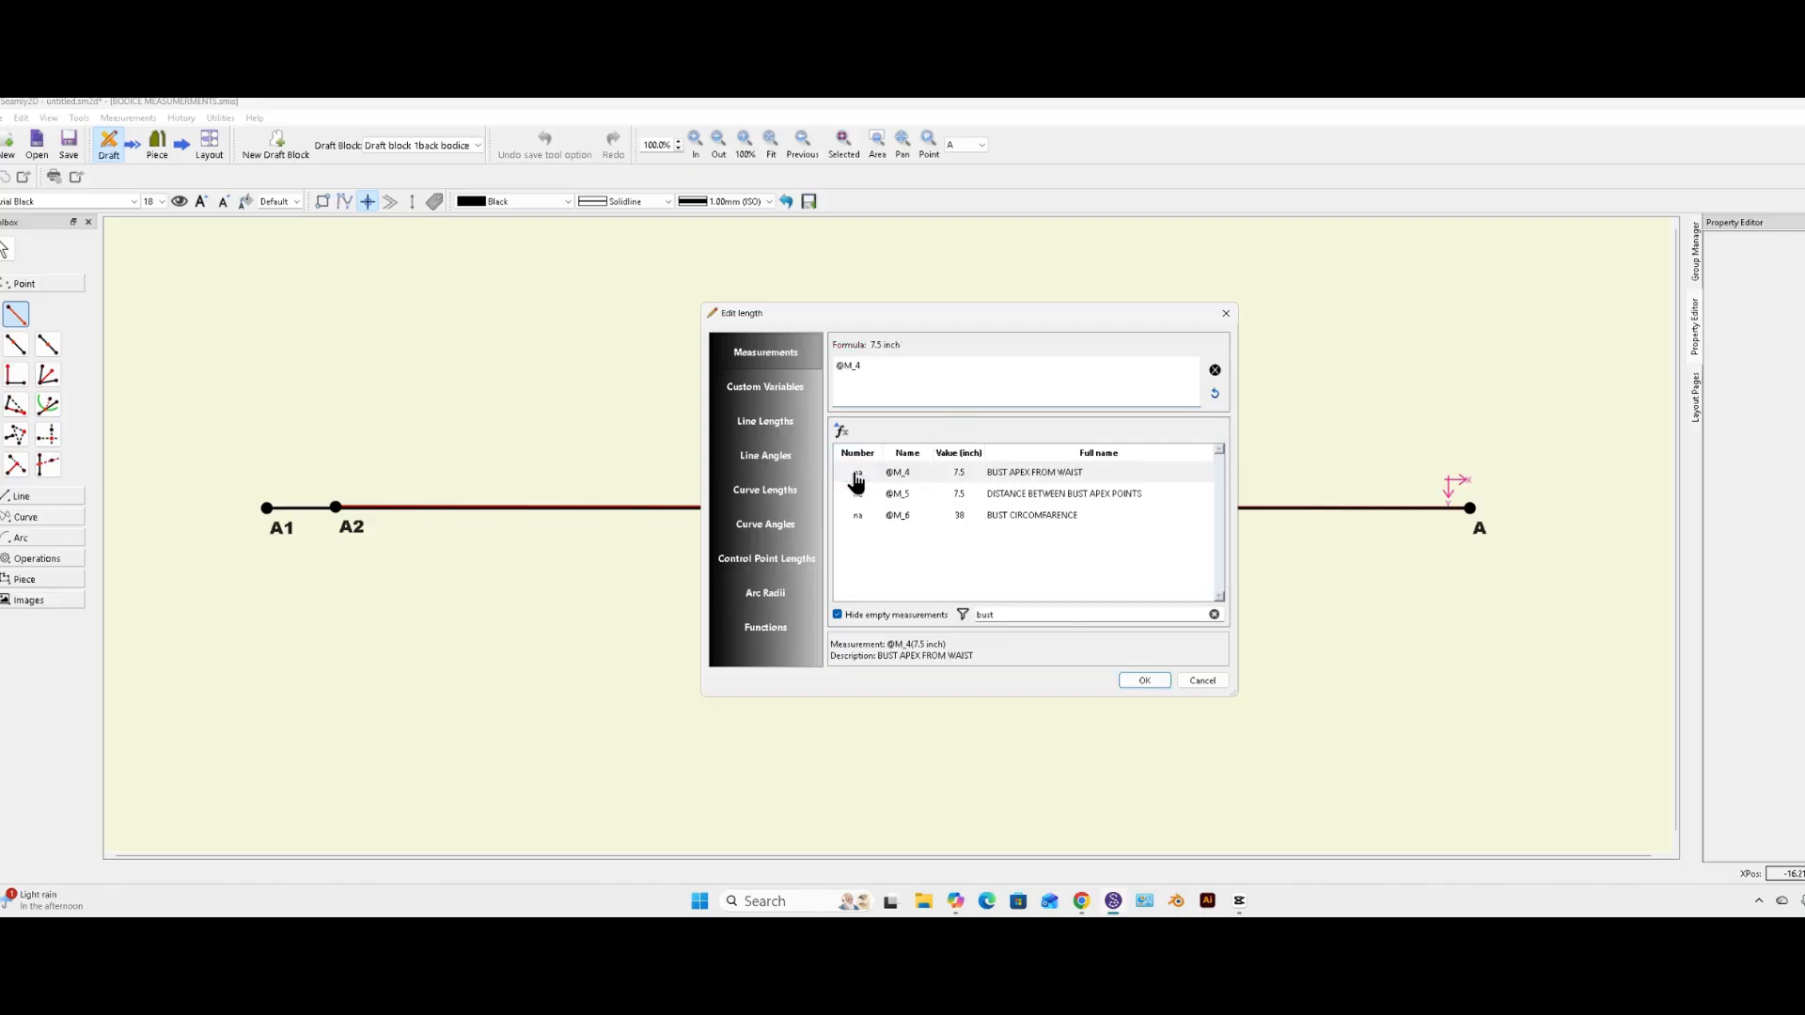
pyautogui.click(1152, 677)
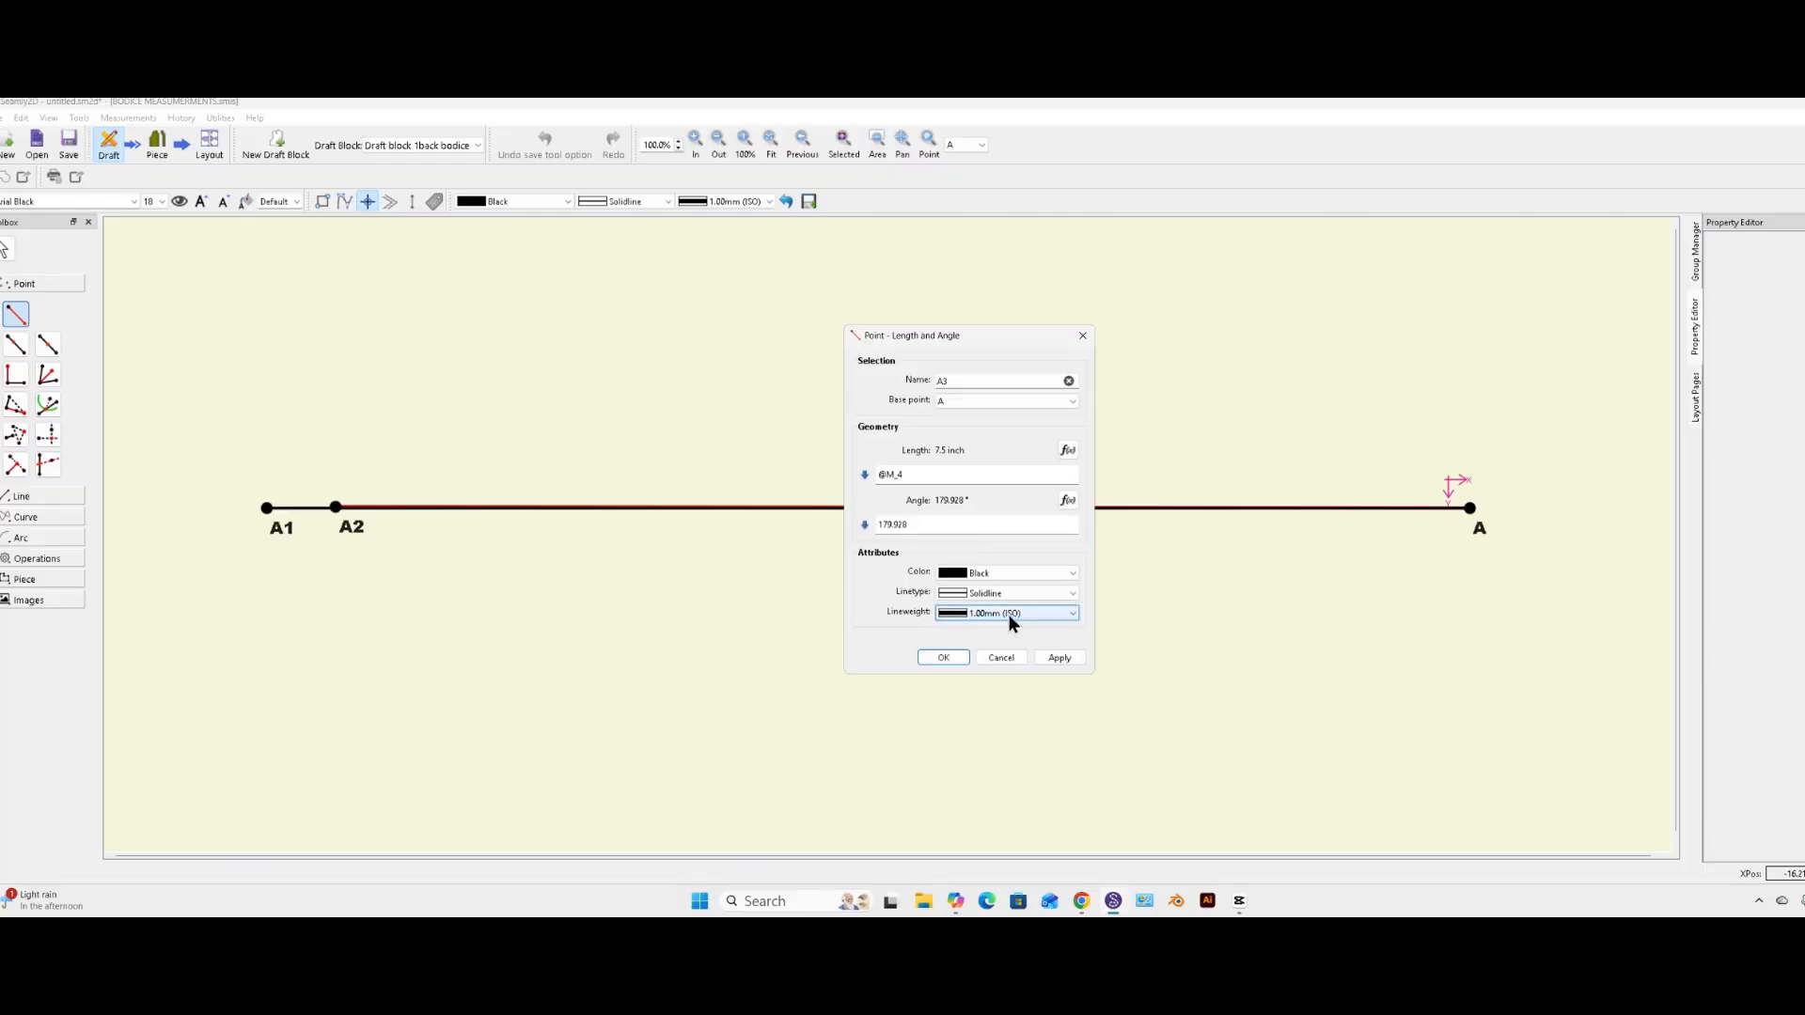
# - Set point A3's linetype to No Pen and create the point
pyautogui.click(991, 592)
pyautogui.click(973, 608)
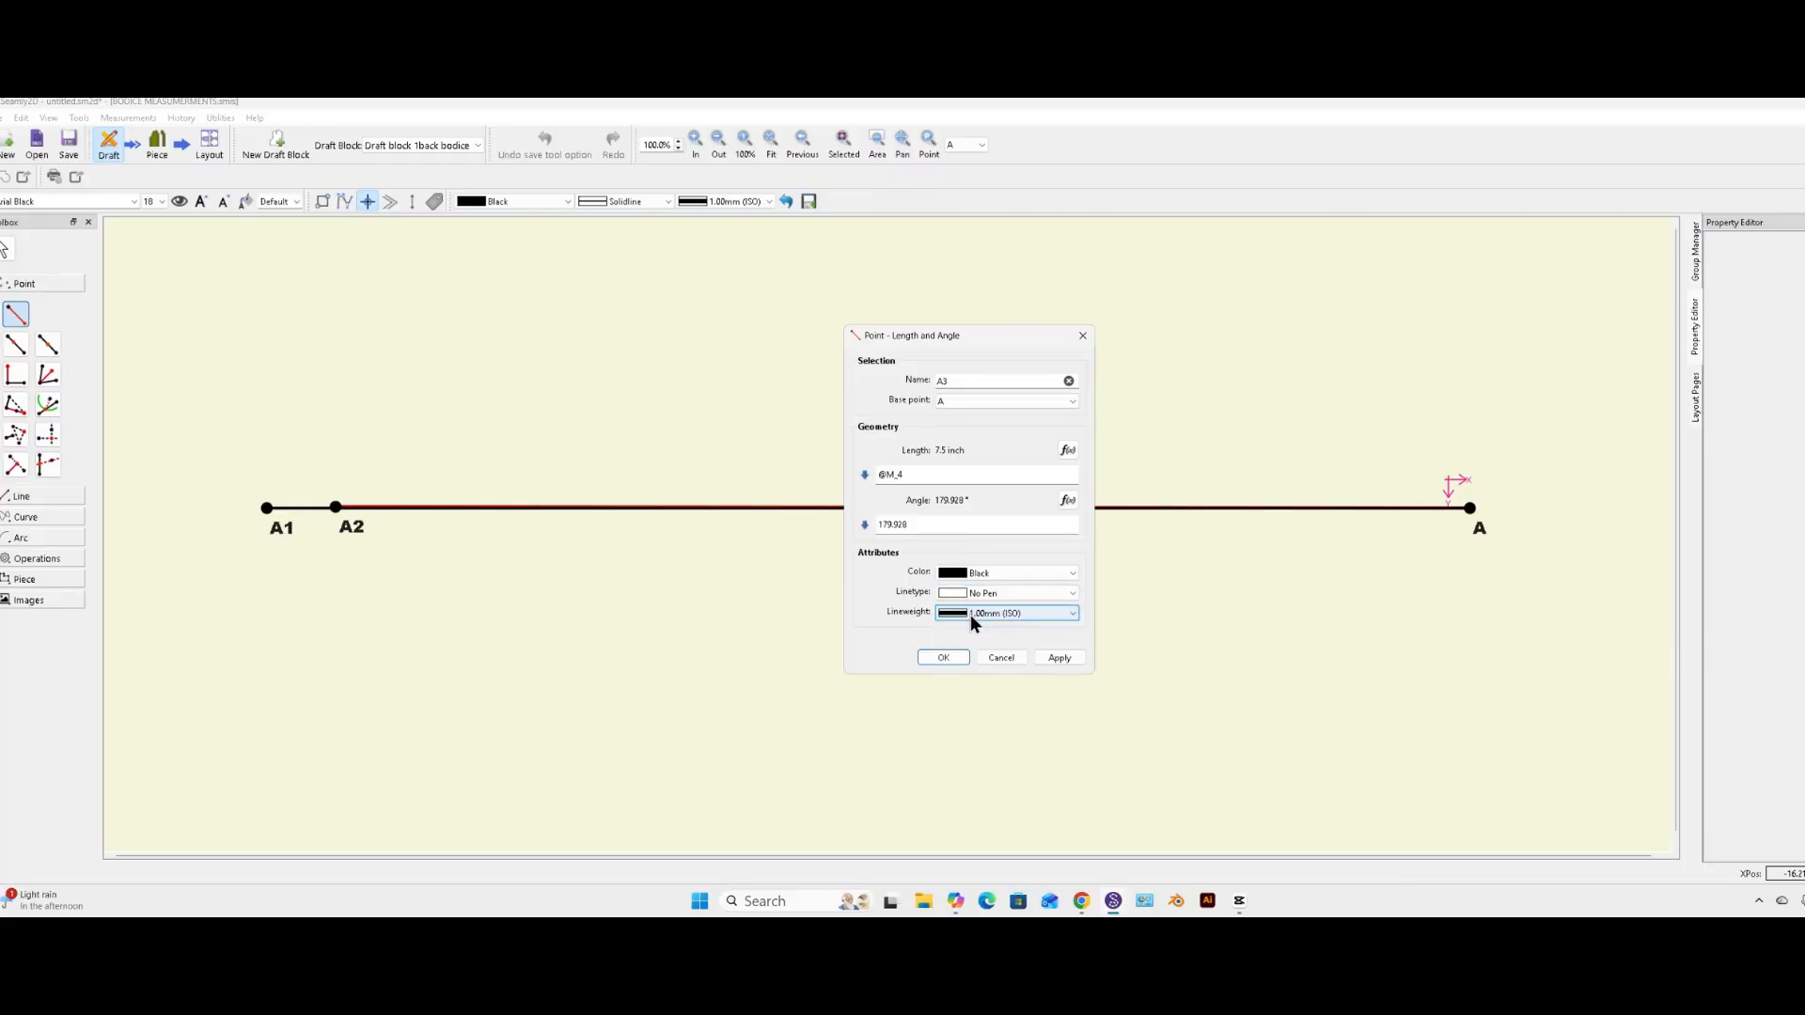
pyautogui.click(1060, 658)
pyautogui.click(945, 657)
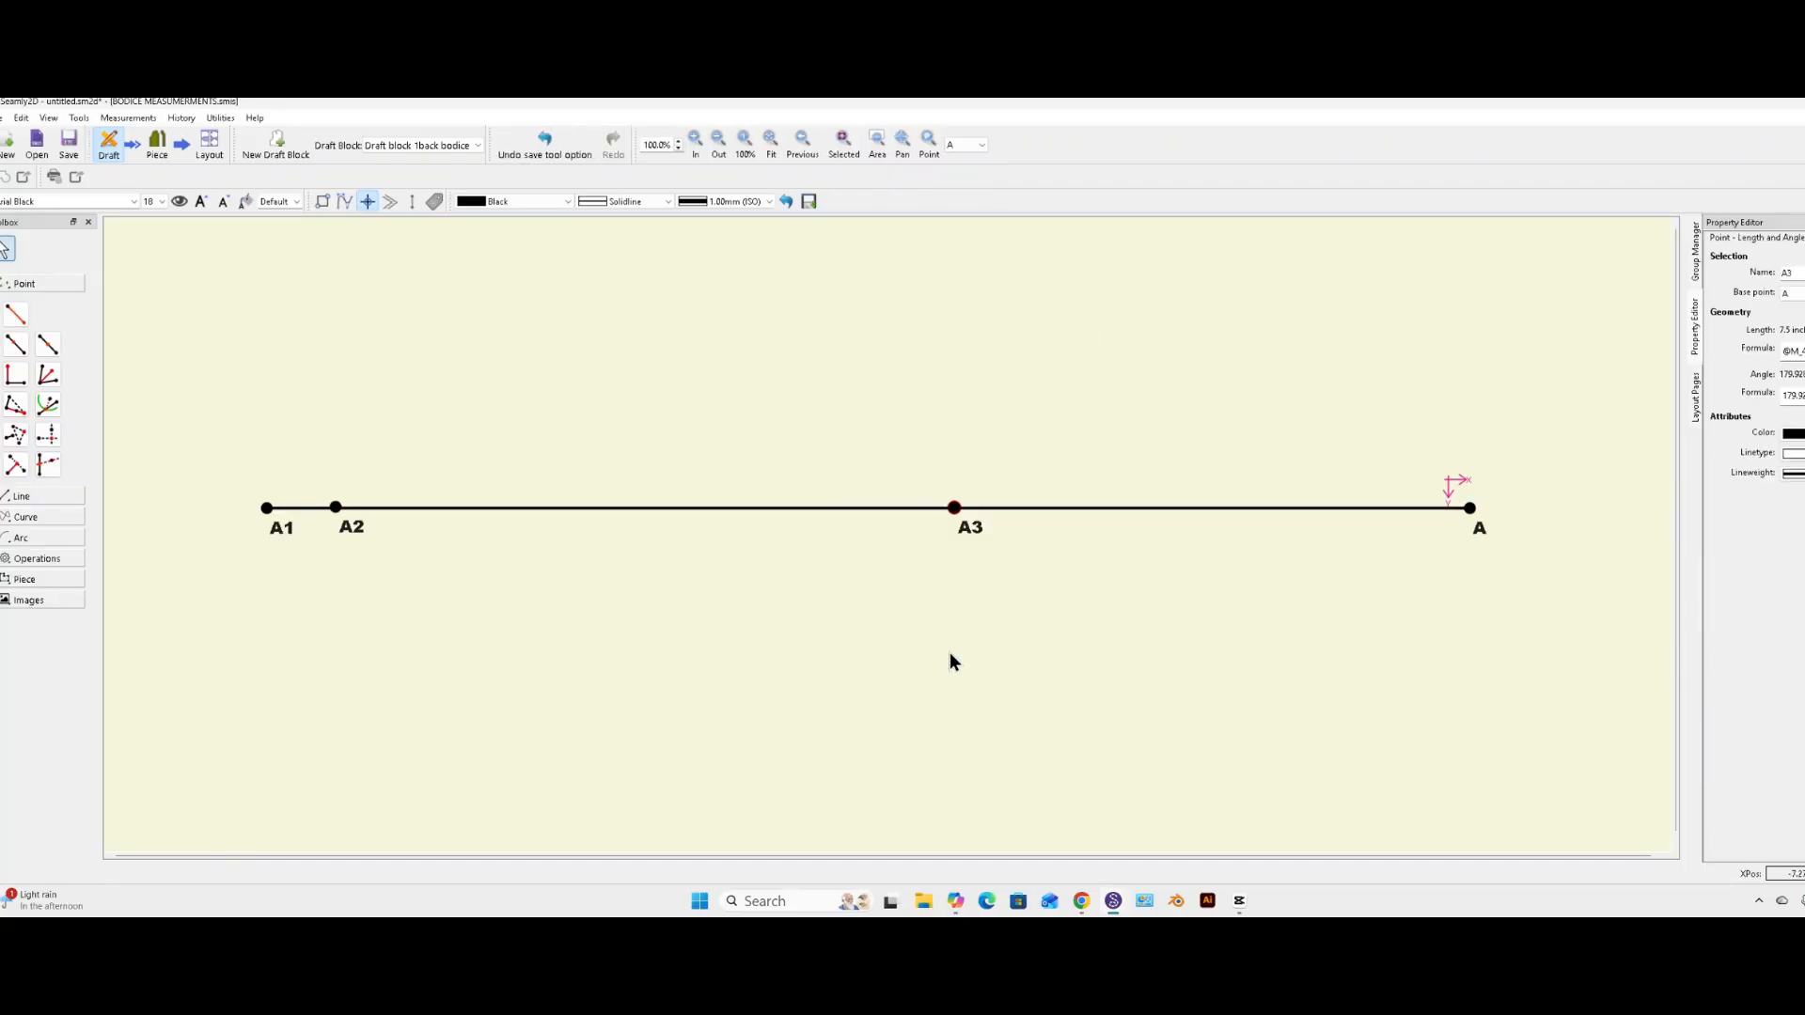
# - Review the length, angle and line settings of point A3
pyautogui.rightClick(973, 527)
pyautogui.click(1013, 535)
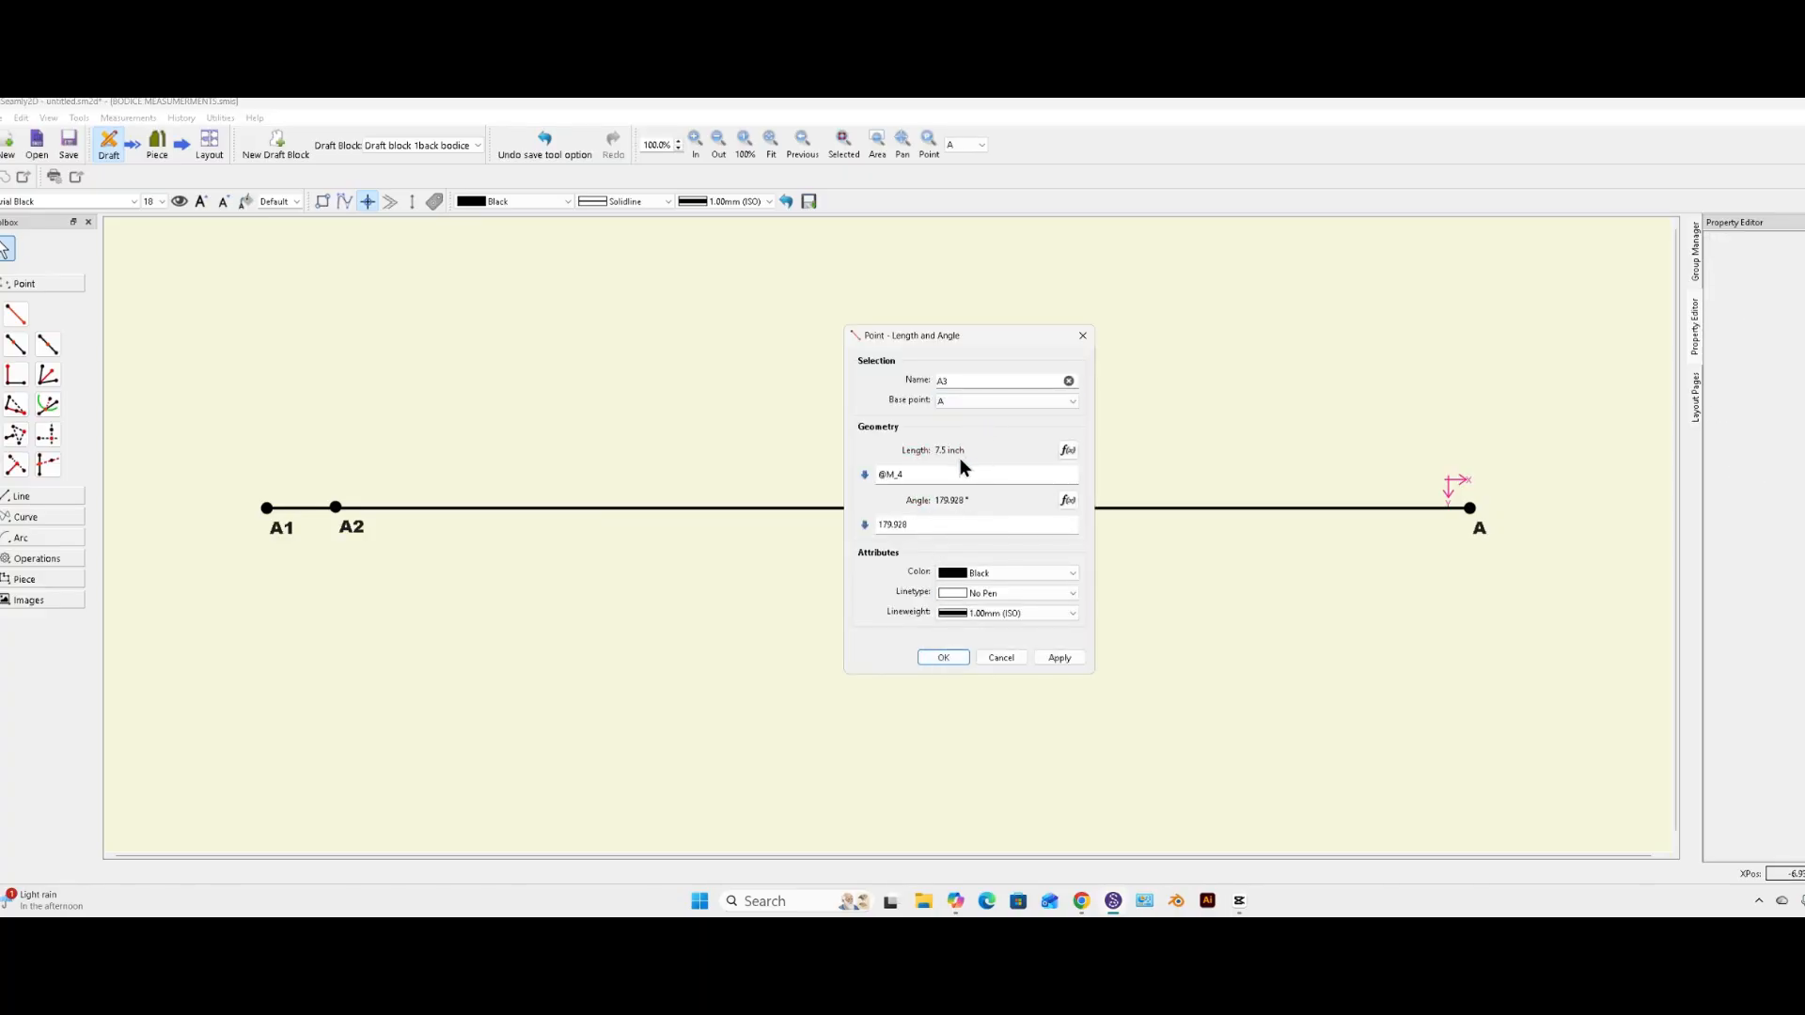
pyautogui.click(1088, 344)
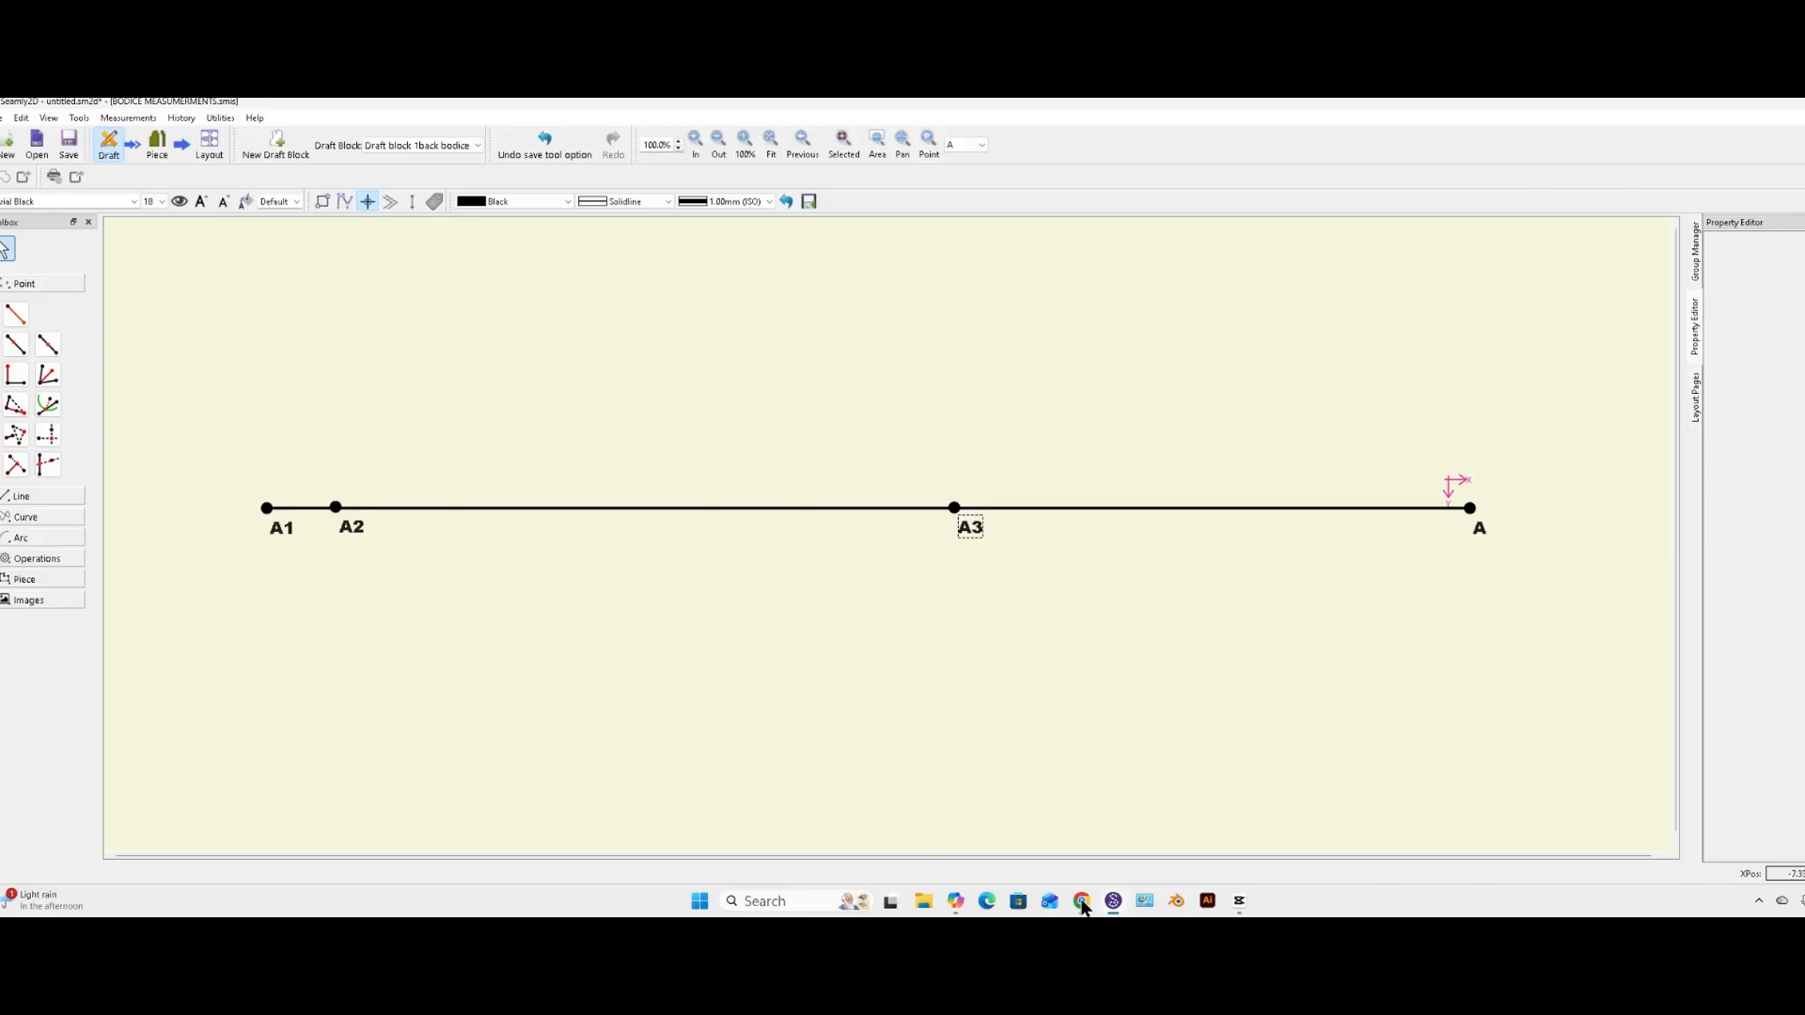
pyautogui.hotkey('alt', 'l')
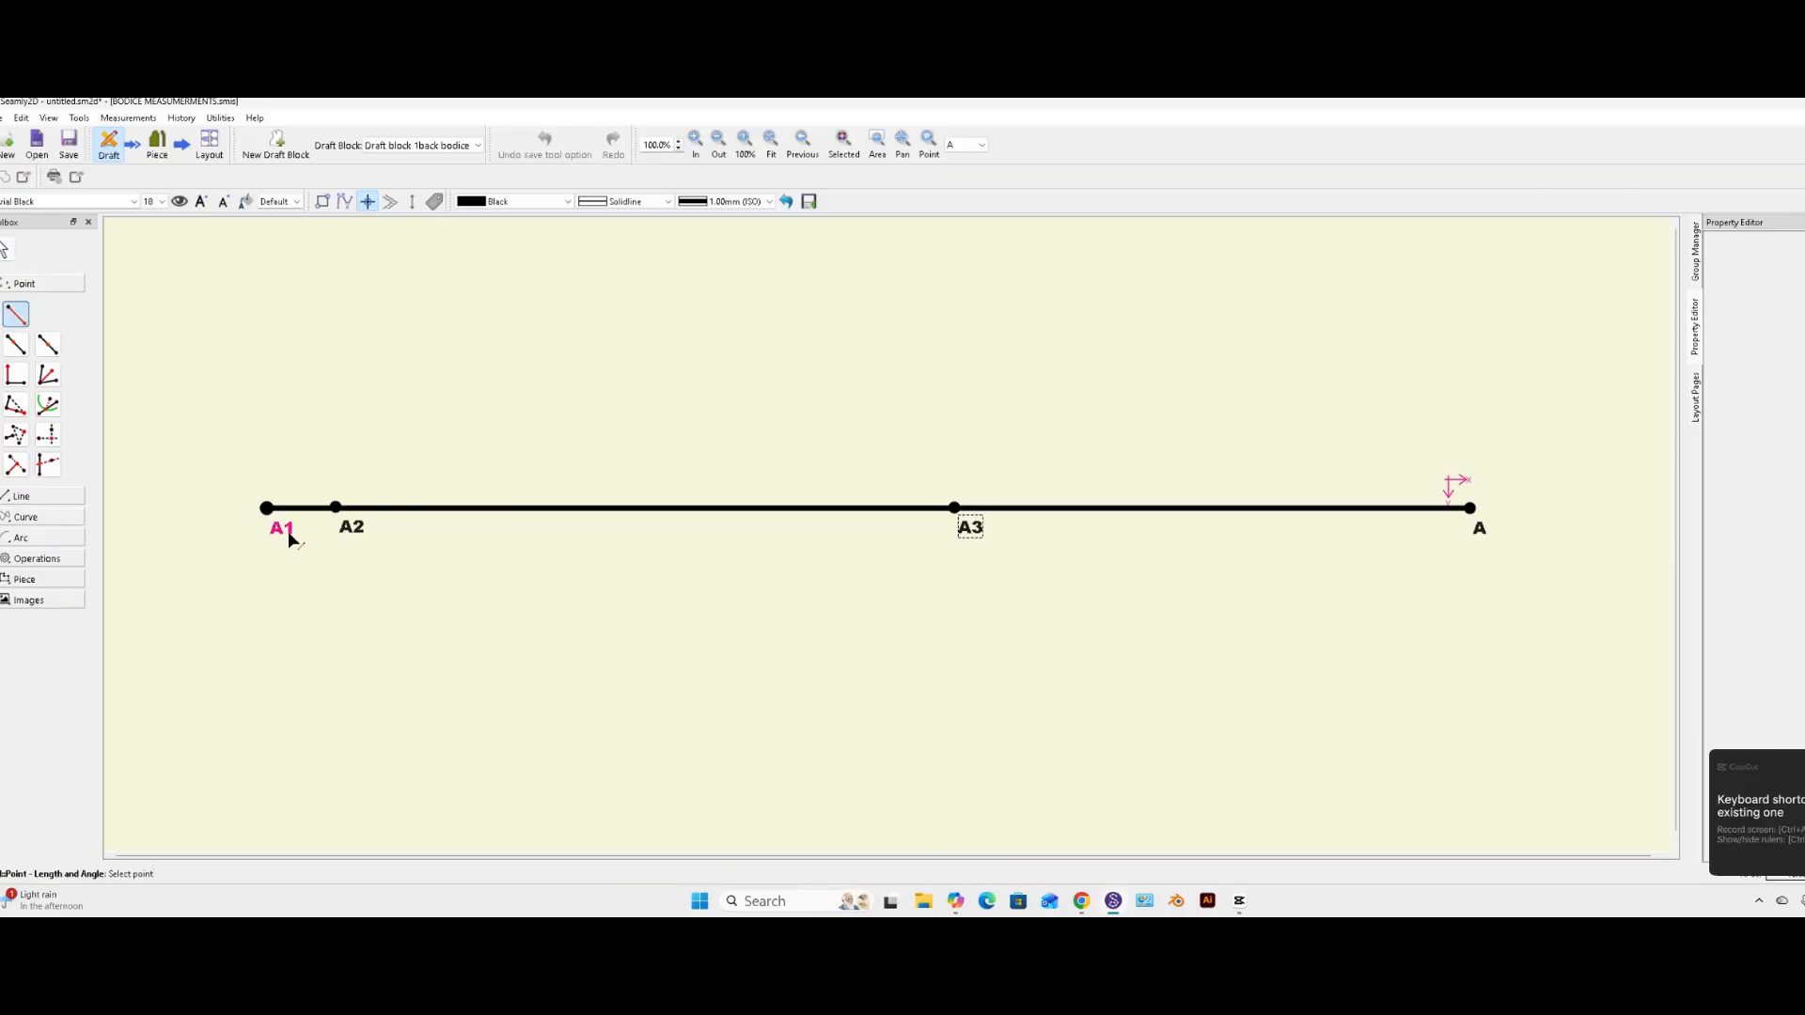
pyautogui.click(283, 529)
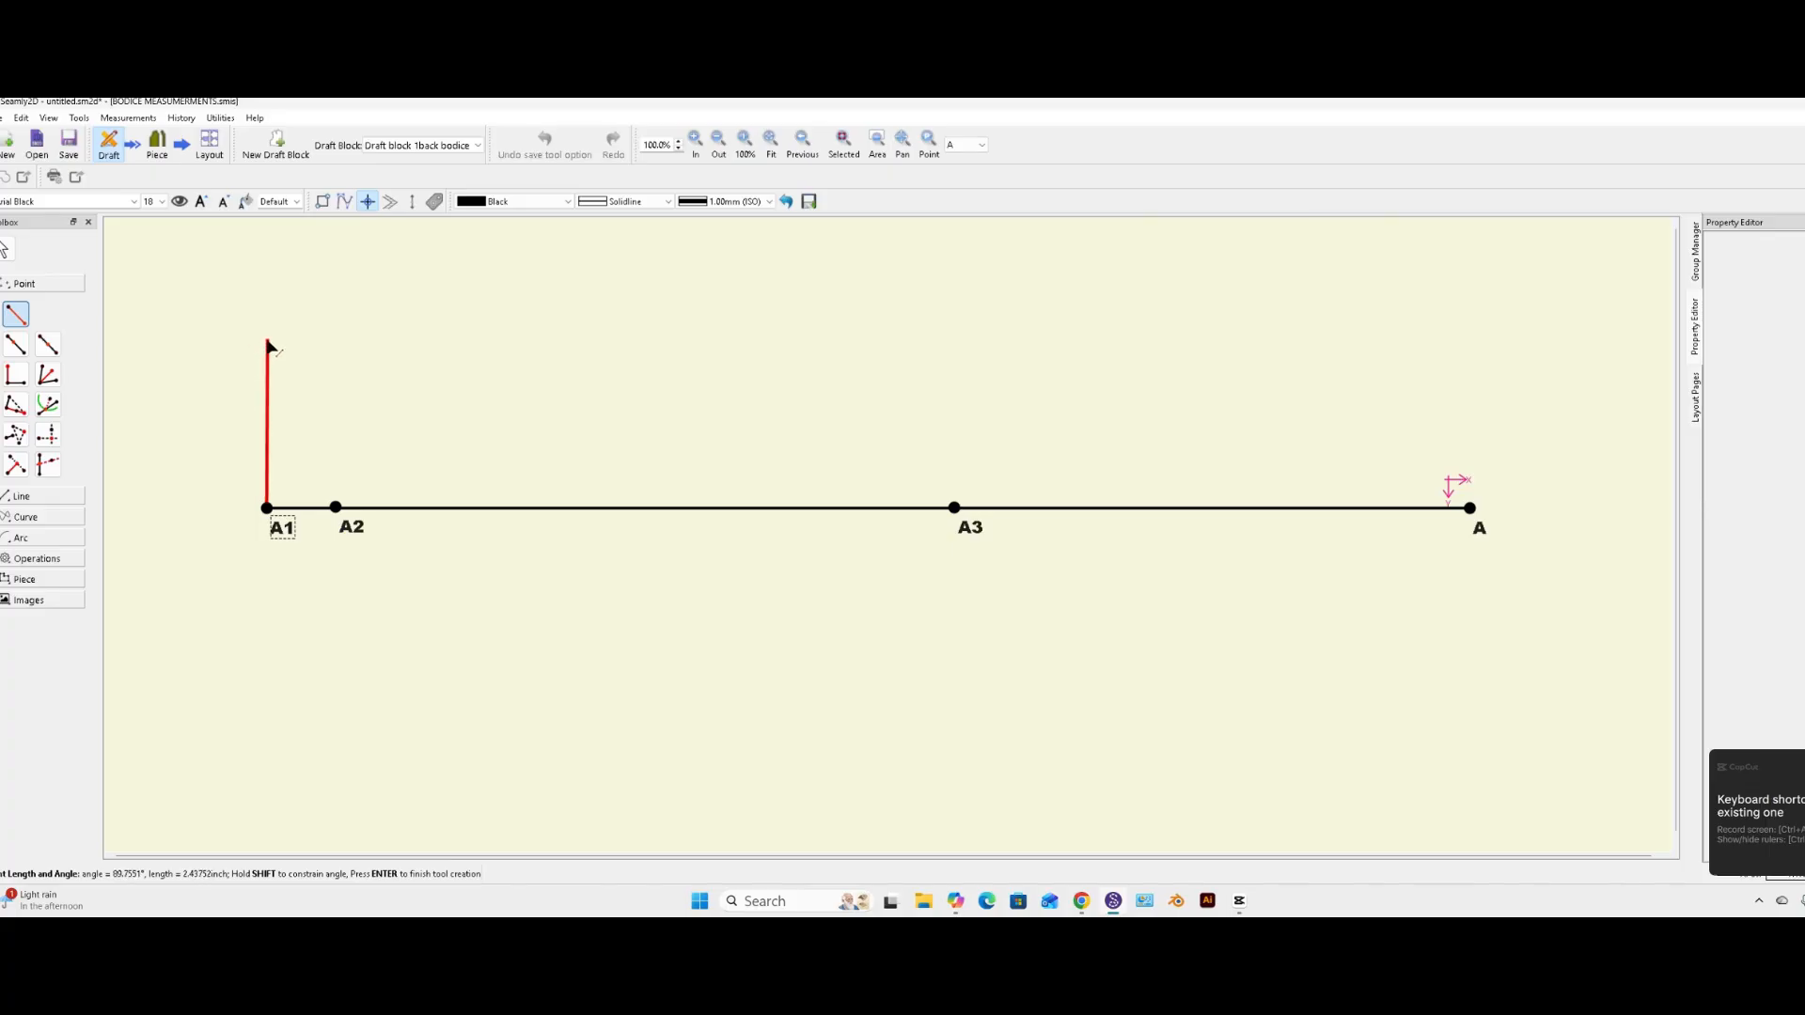
pyautogui.click(269, 310)
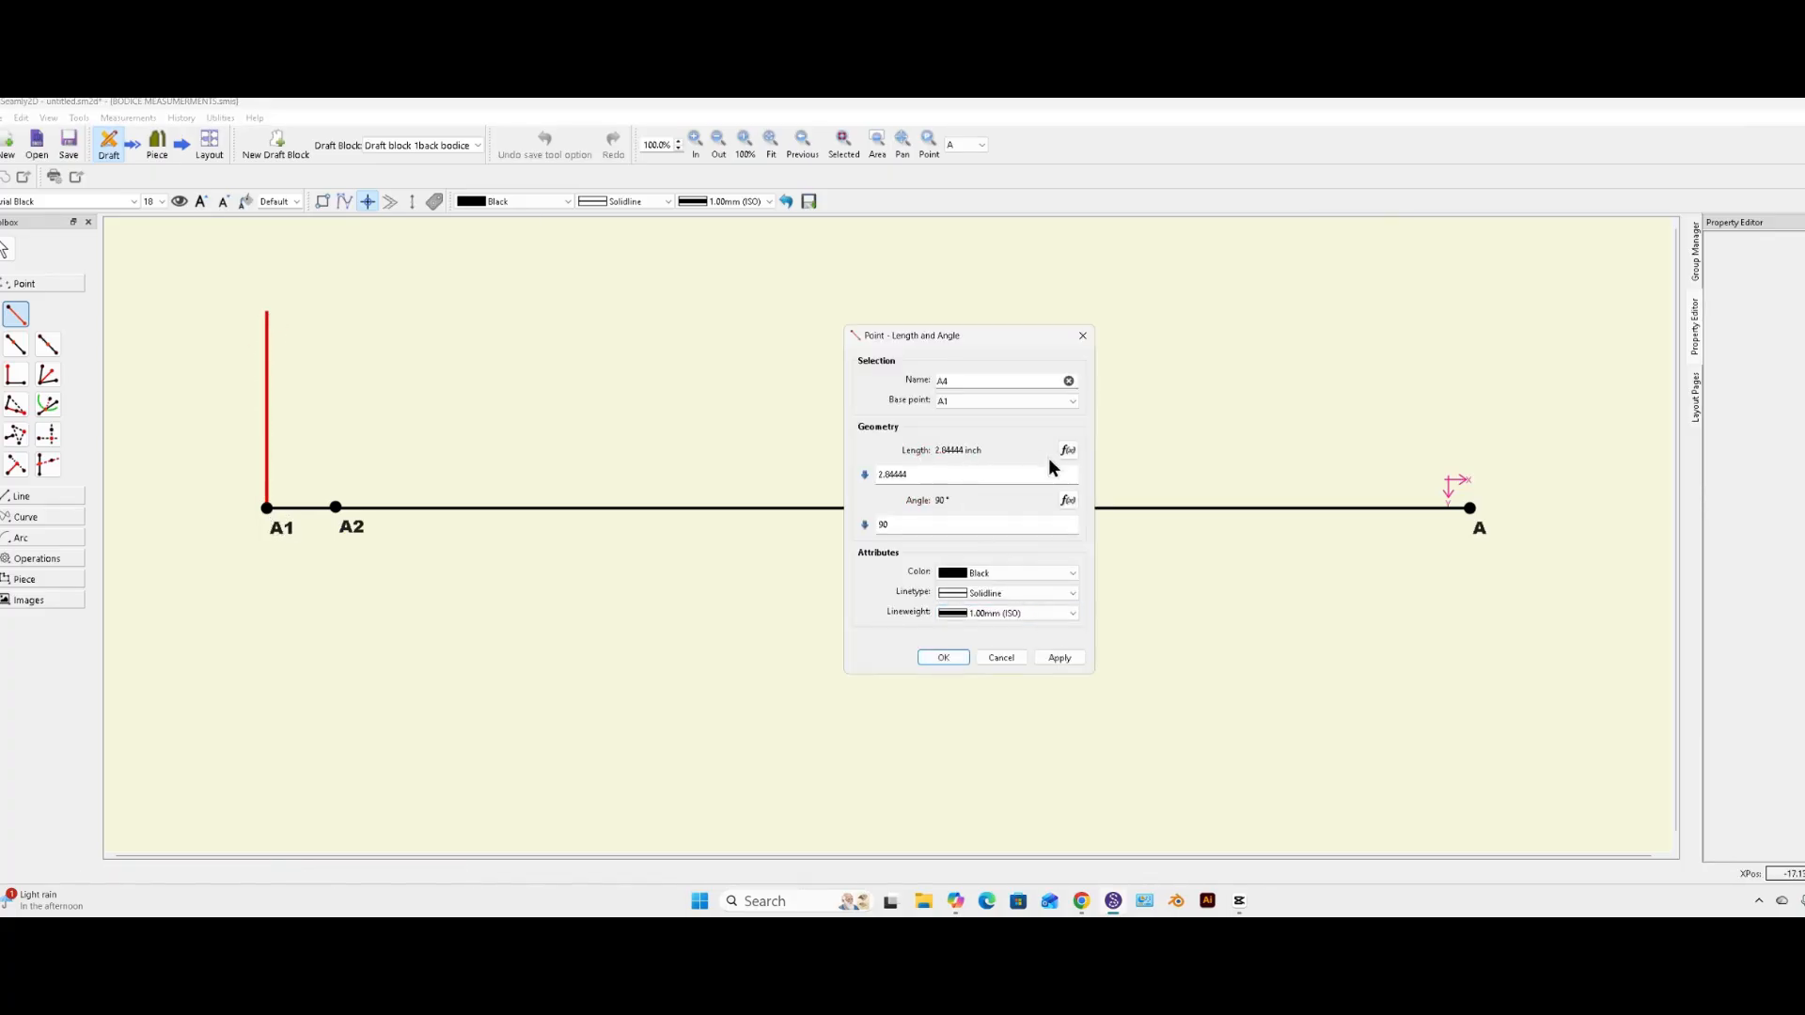
pyautogui.click(1067, 451)
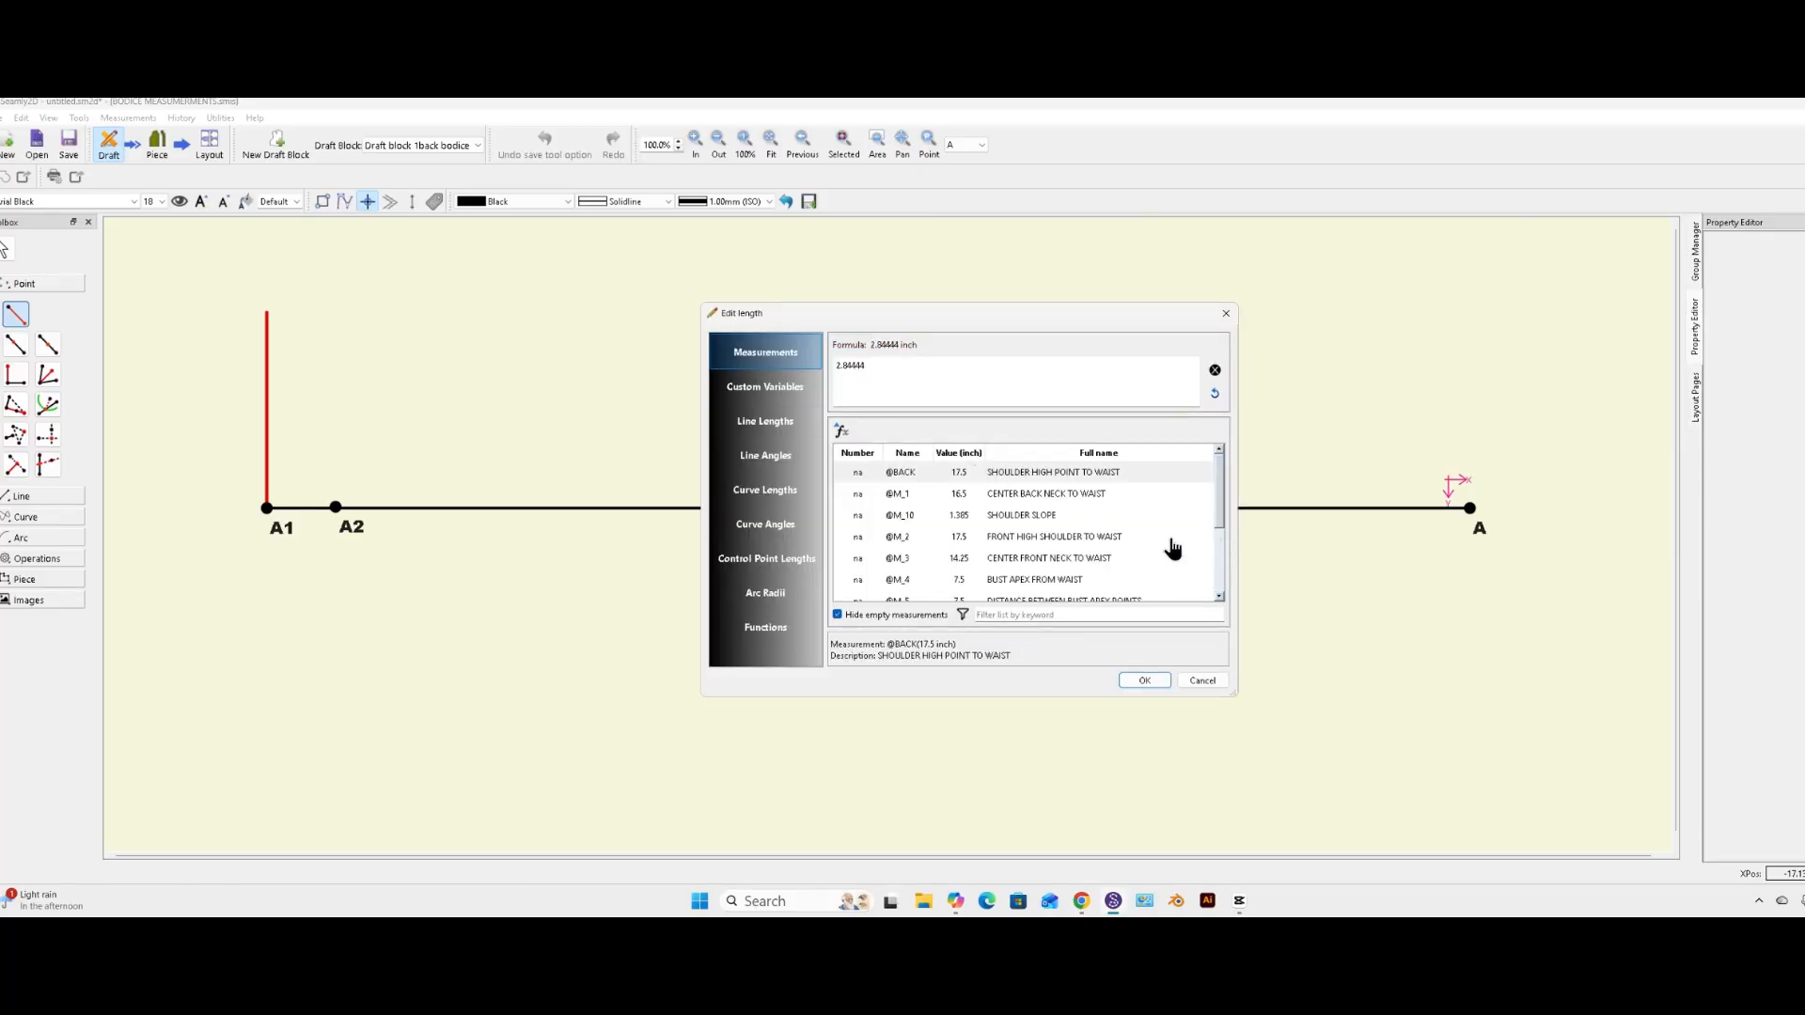
pyautogui.click(1222, 519)
pyautogui.moveTo(1220, 517); pyautogui.dragTo(1222, 521)
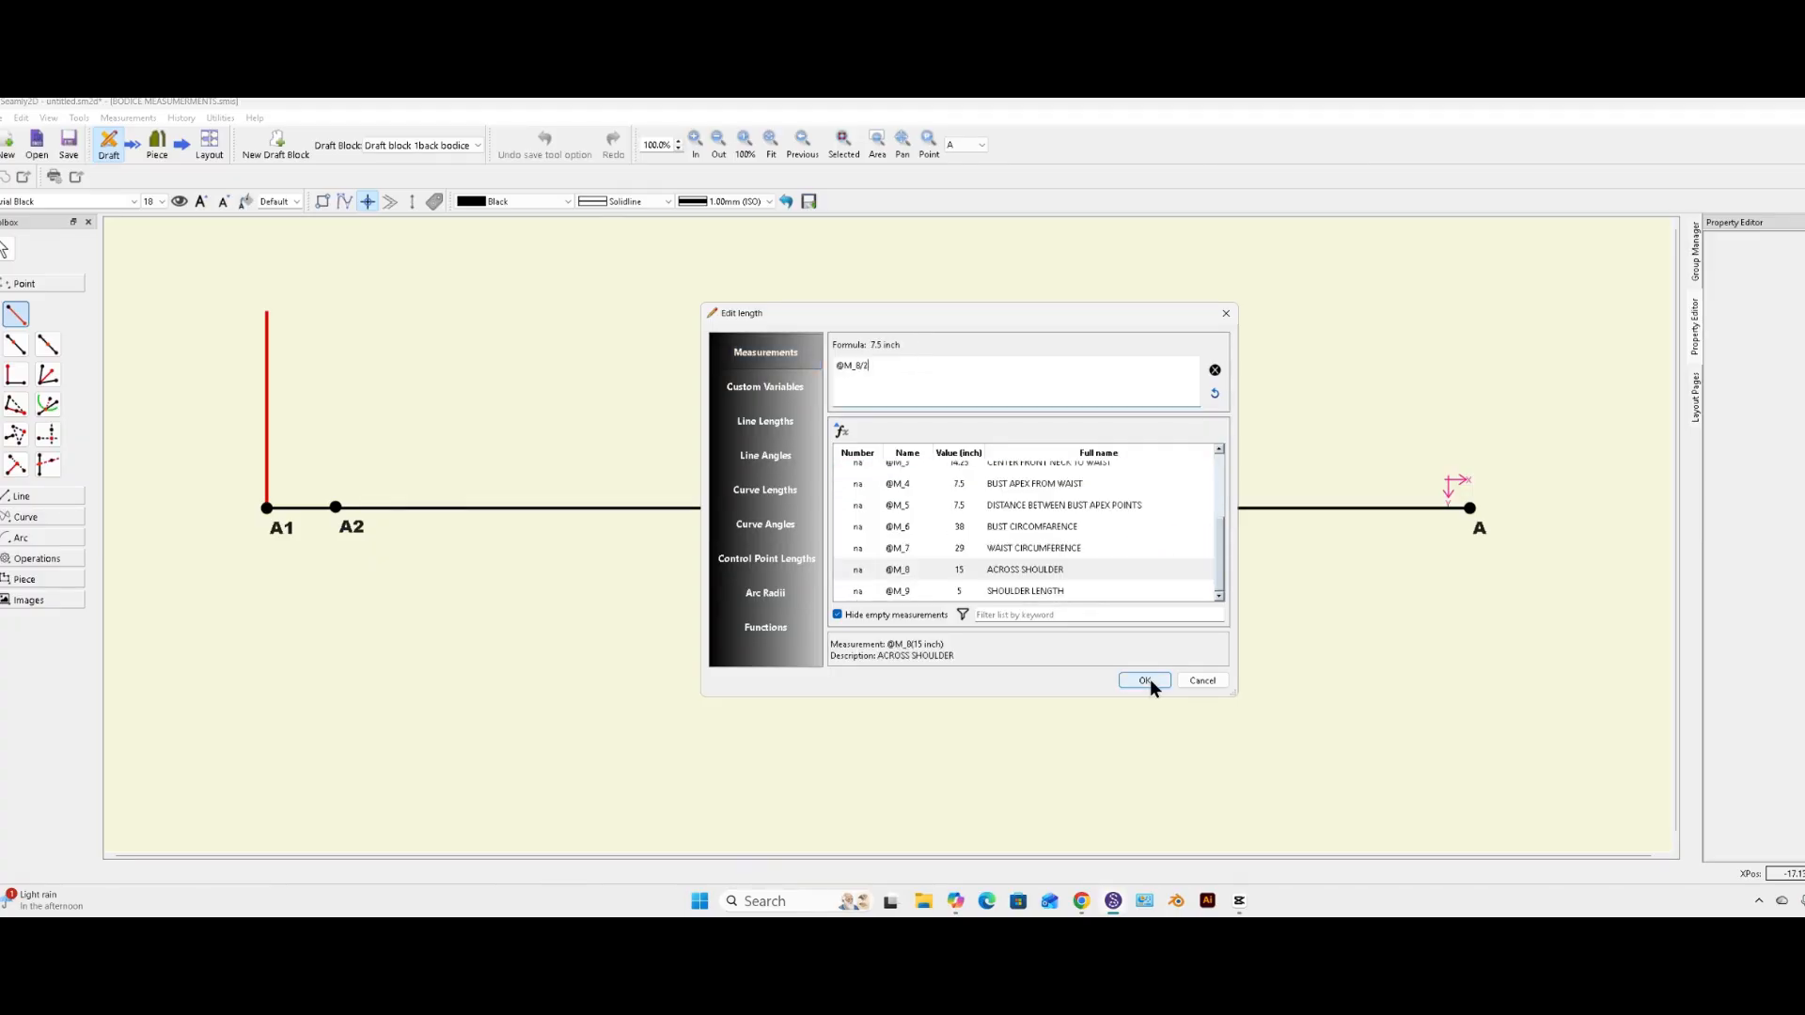
pyautogui.click(1145, 680)
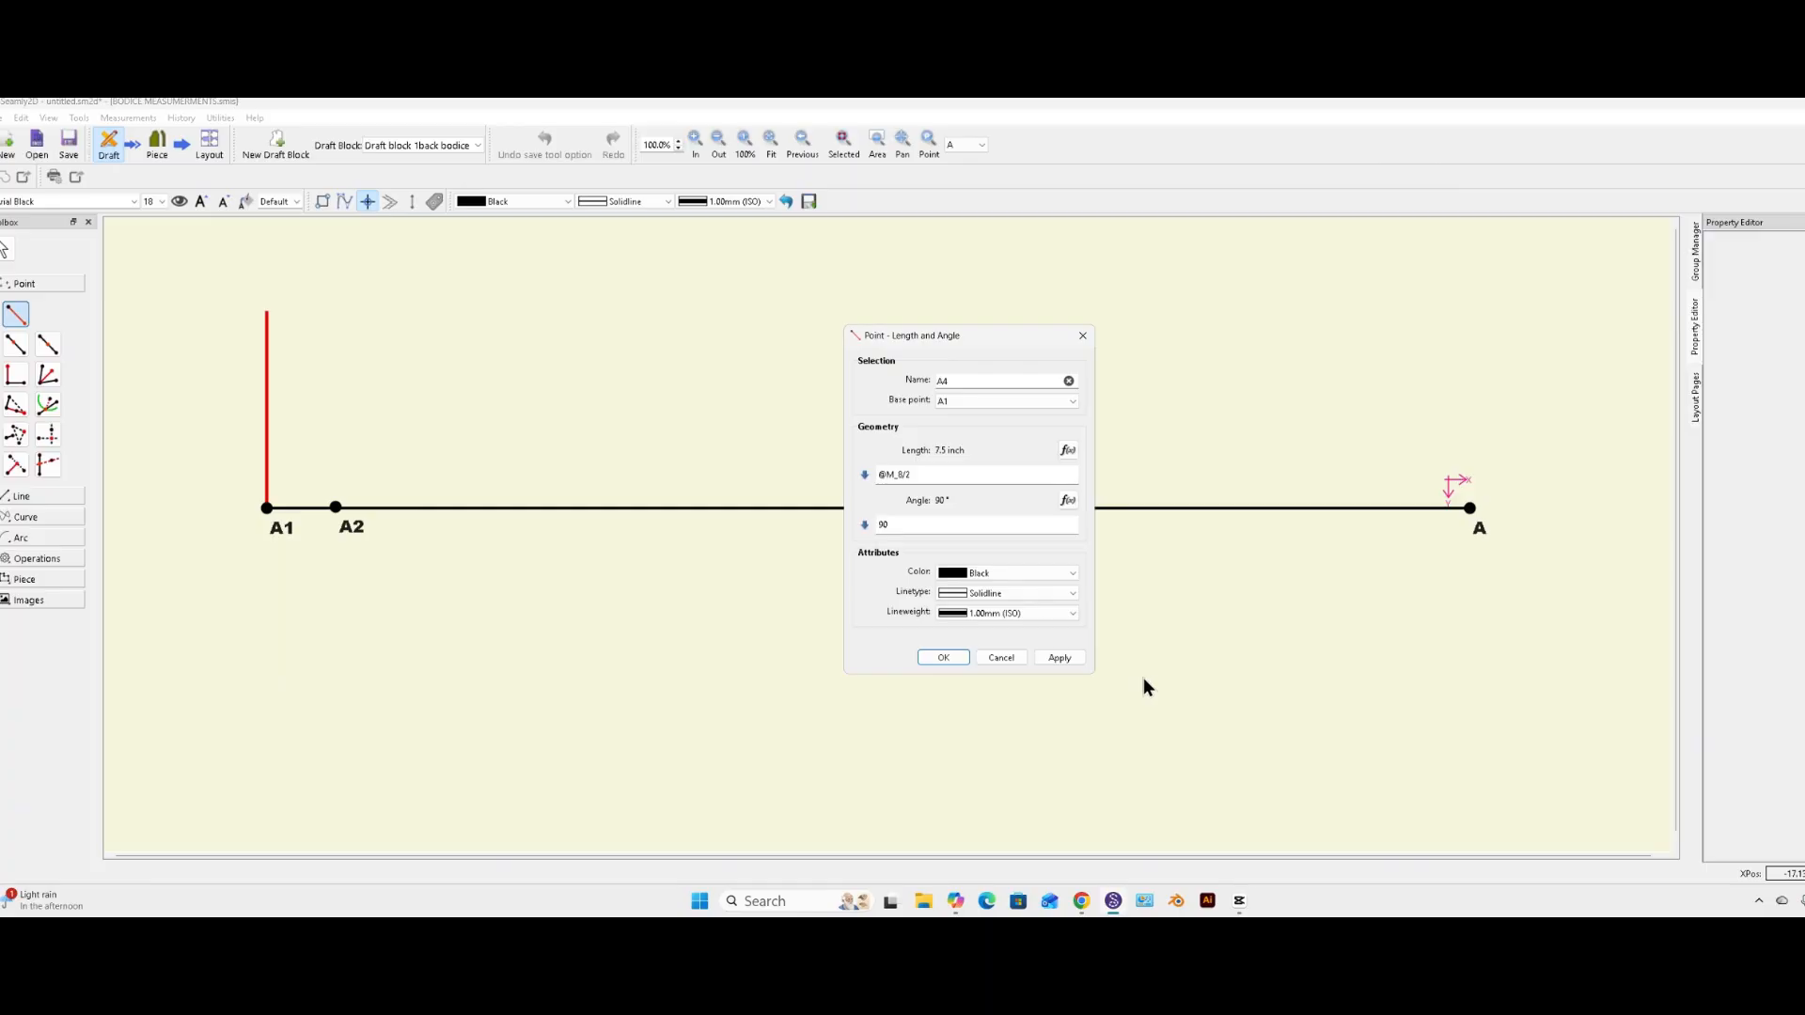
pyautogui.click(942, 656)
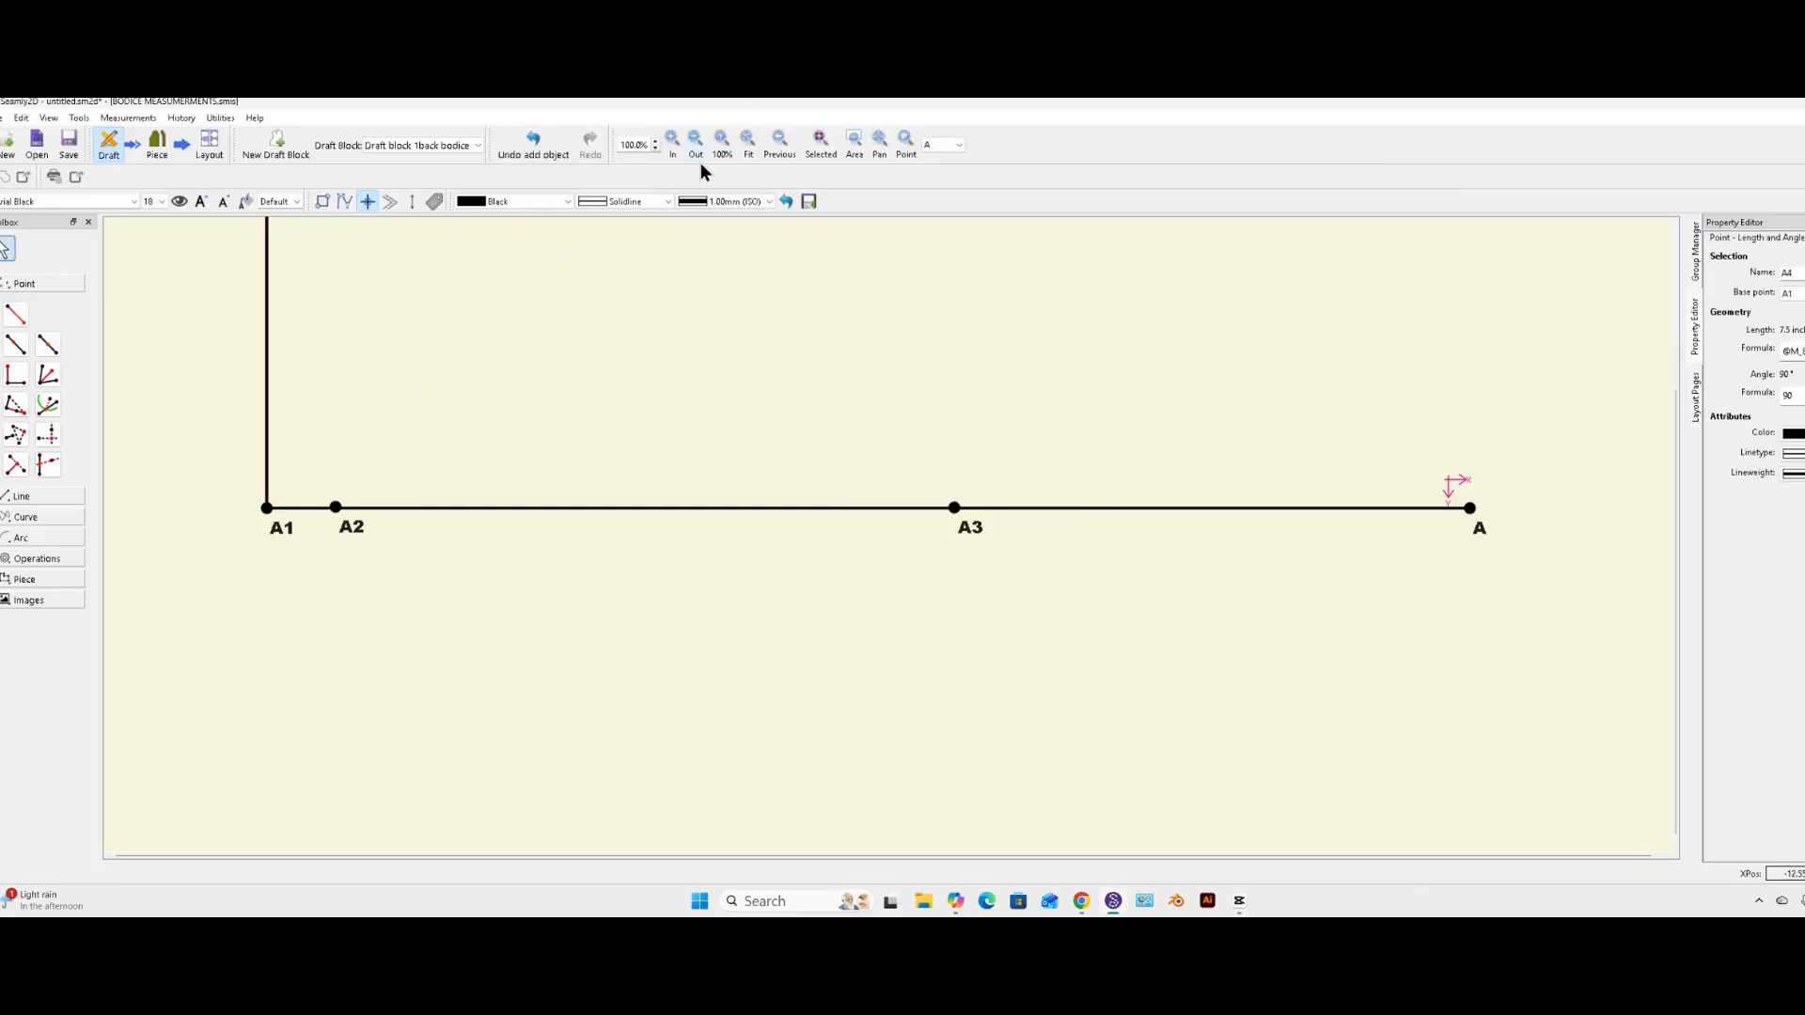
pyautogui.click(747, 141)
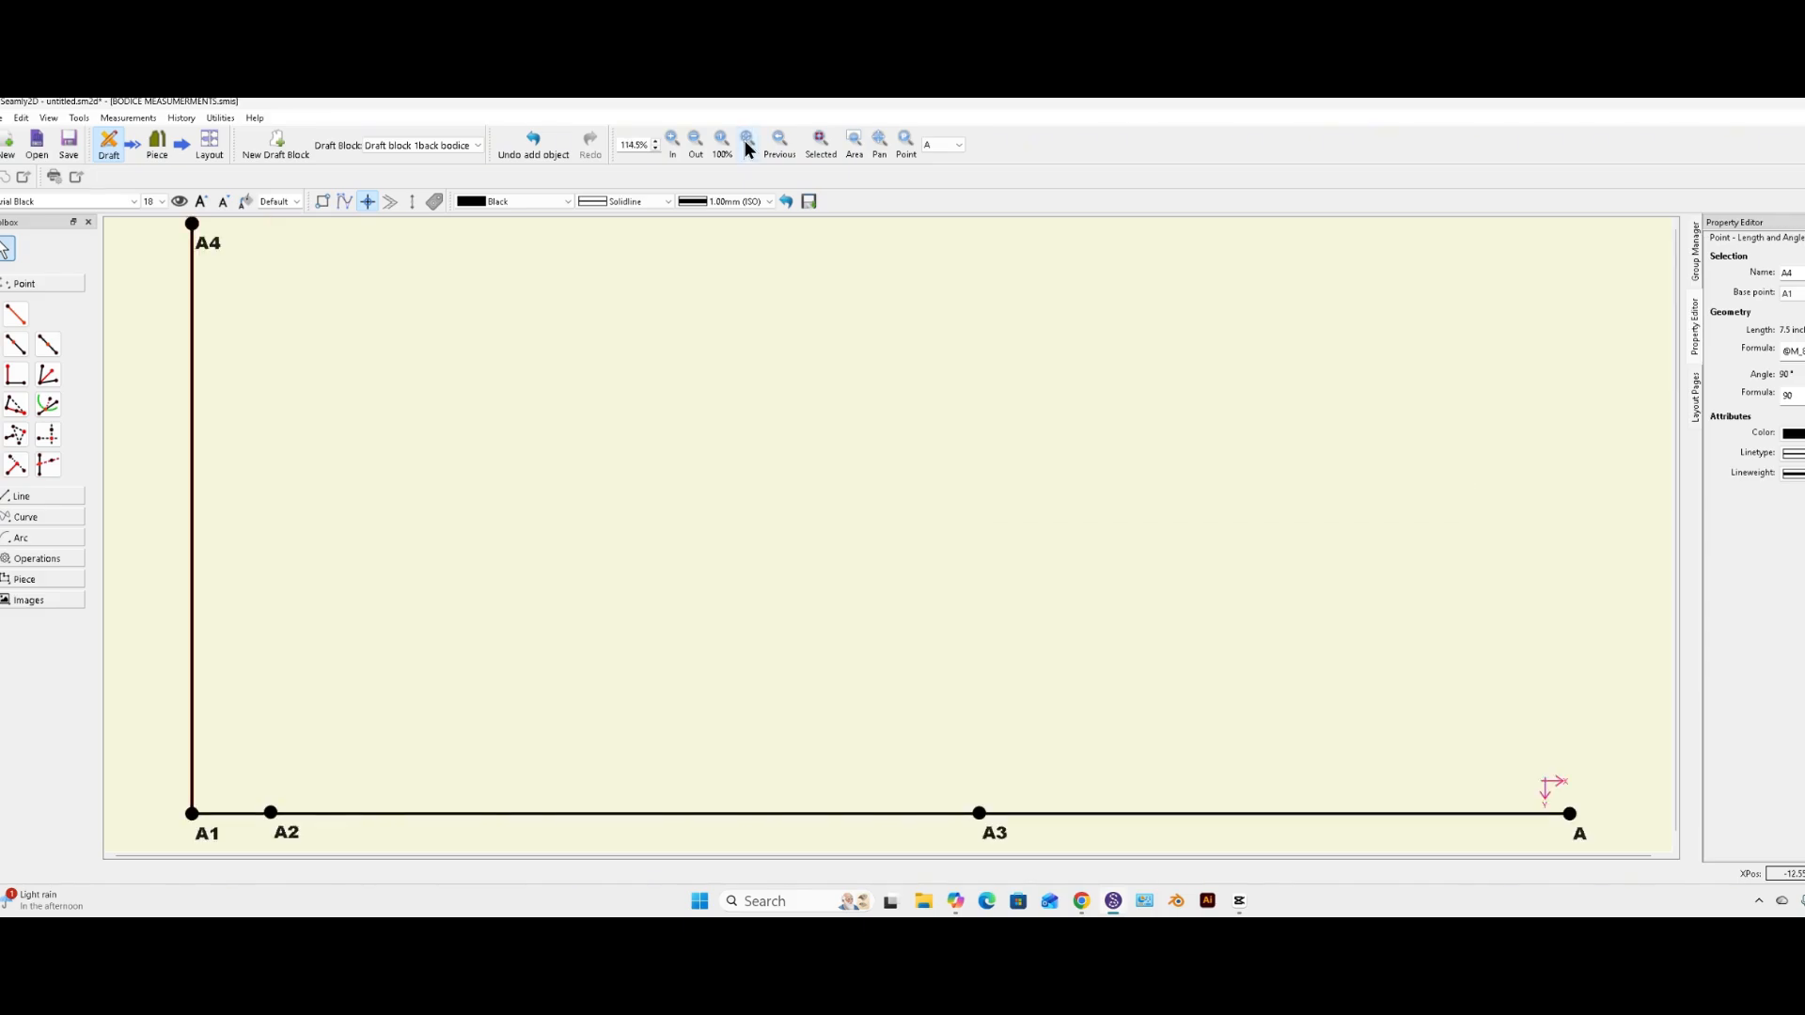
pyautogui.click(16, 314)
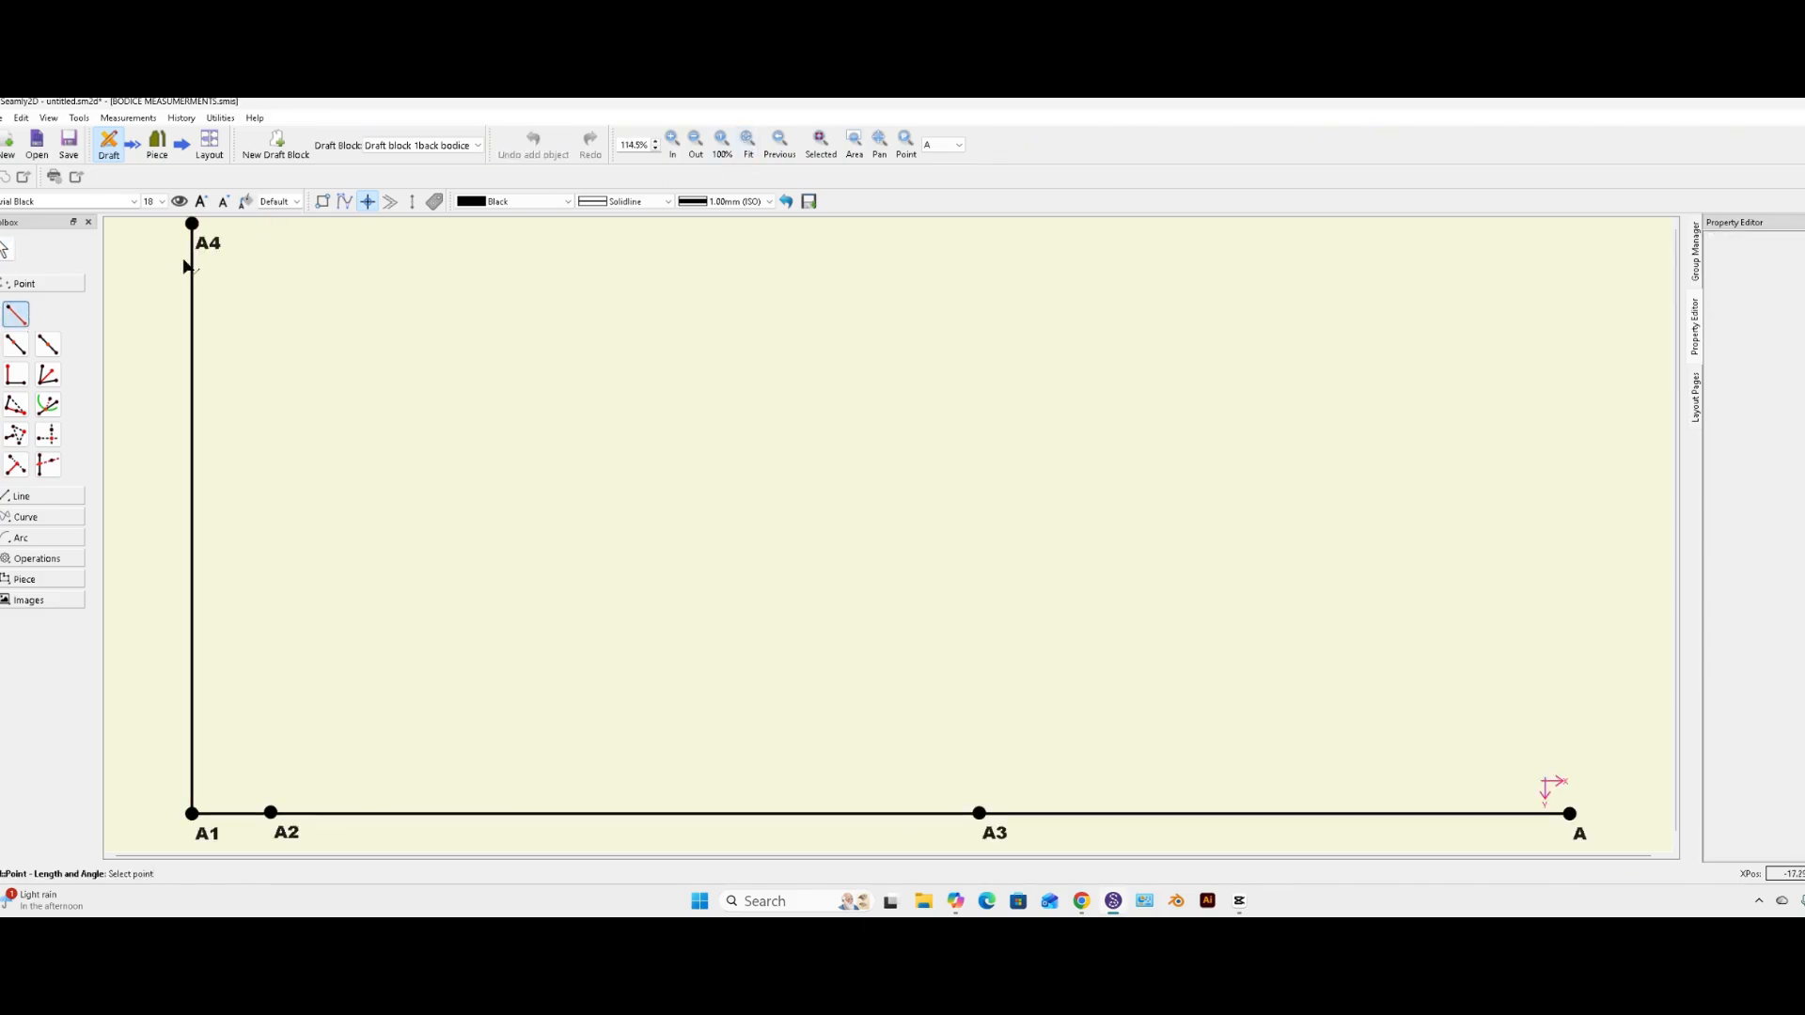
pyautogui.click(193, 226)
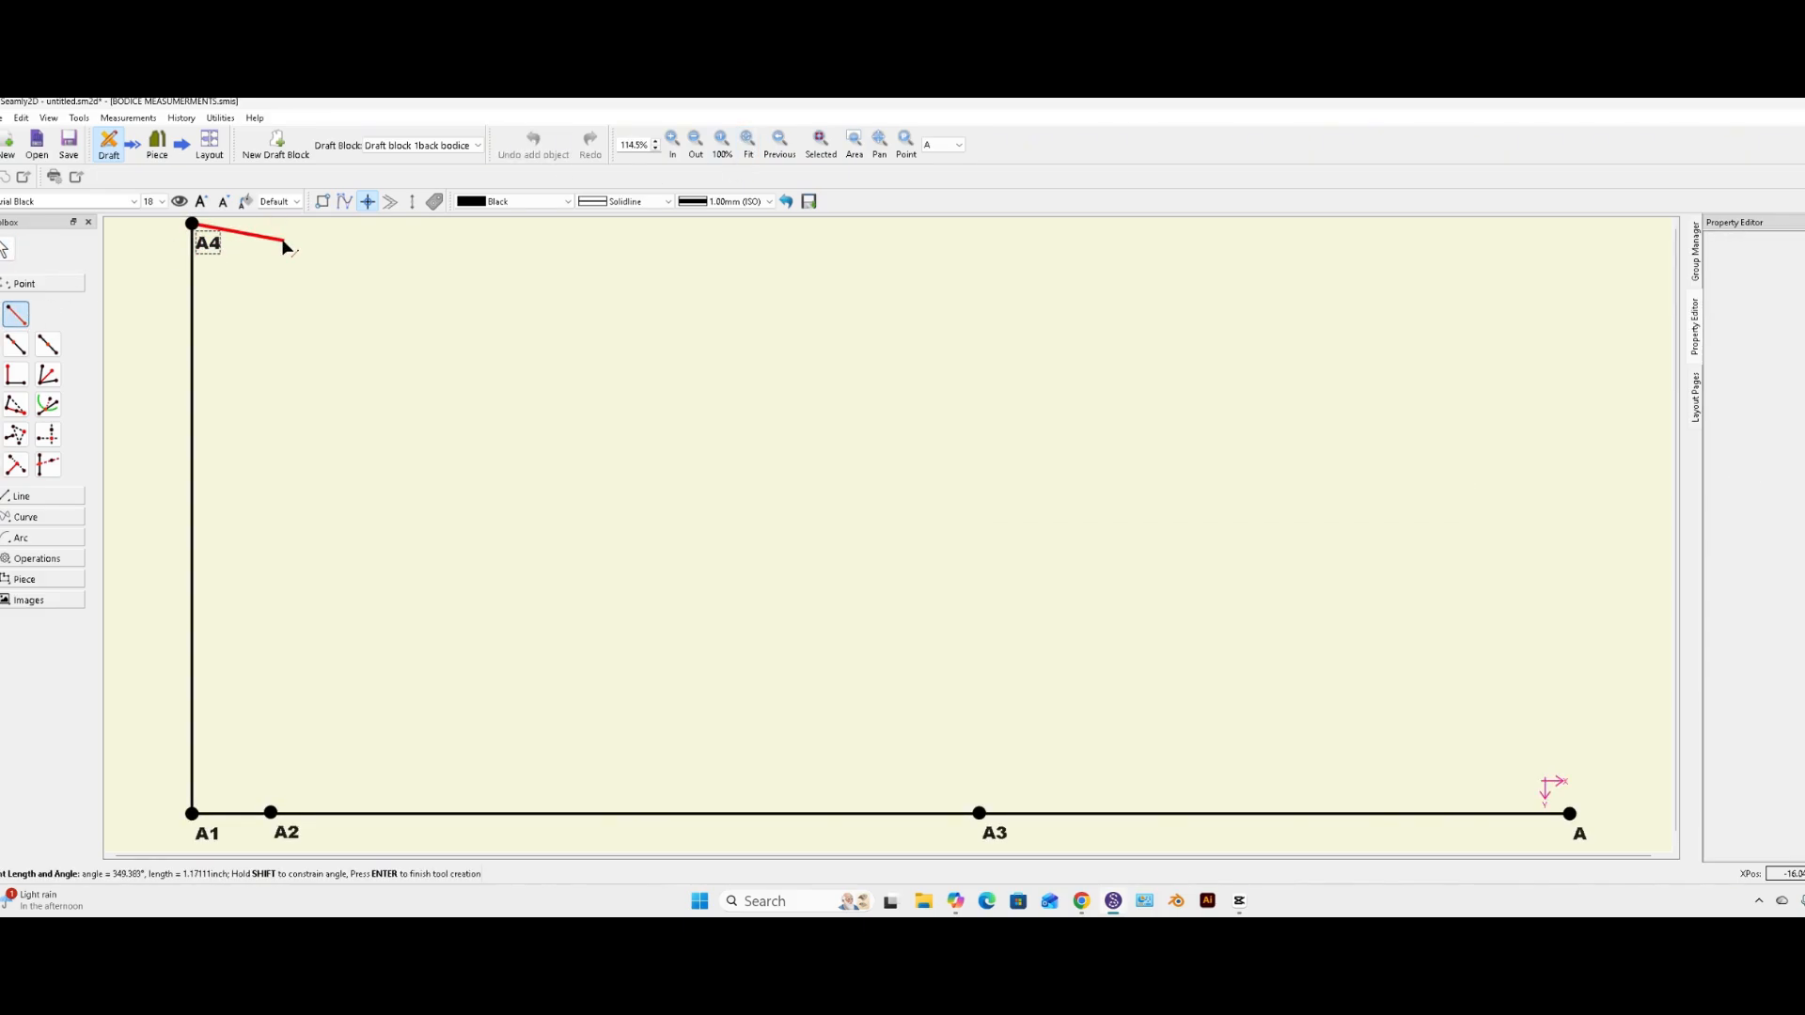
pyautogui.keyDown('shift'); pyautogui.click(362, 225); pyautogui.keyUp('shift')
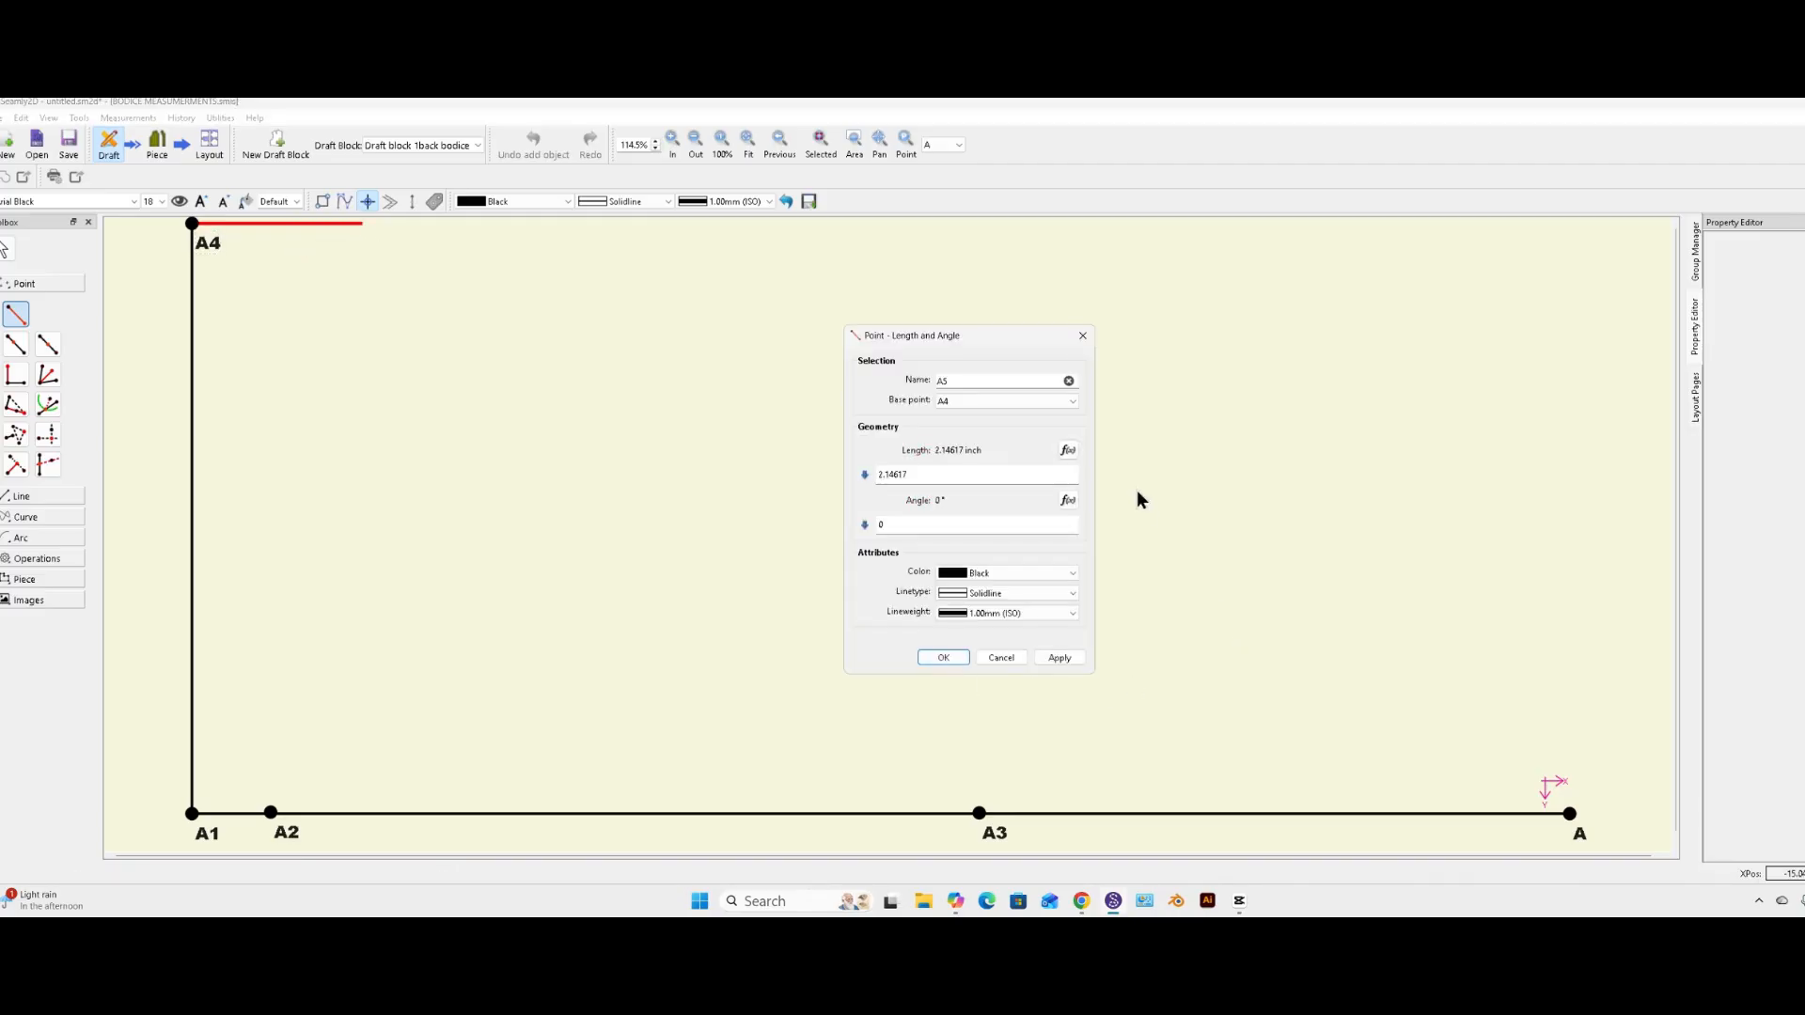
pyautogui.click(1068, 451)
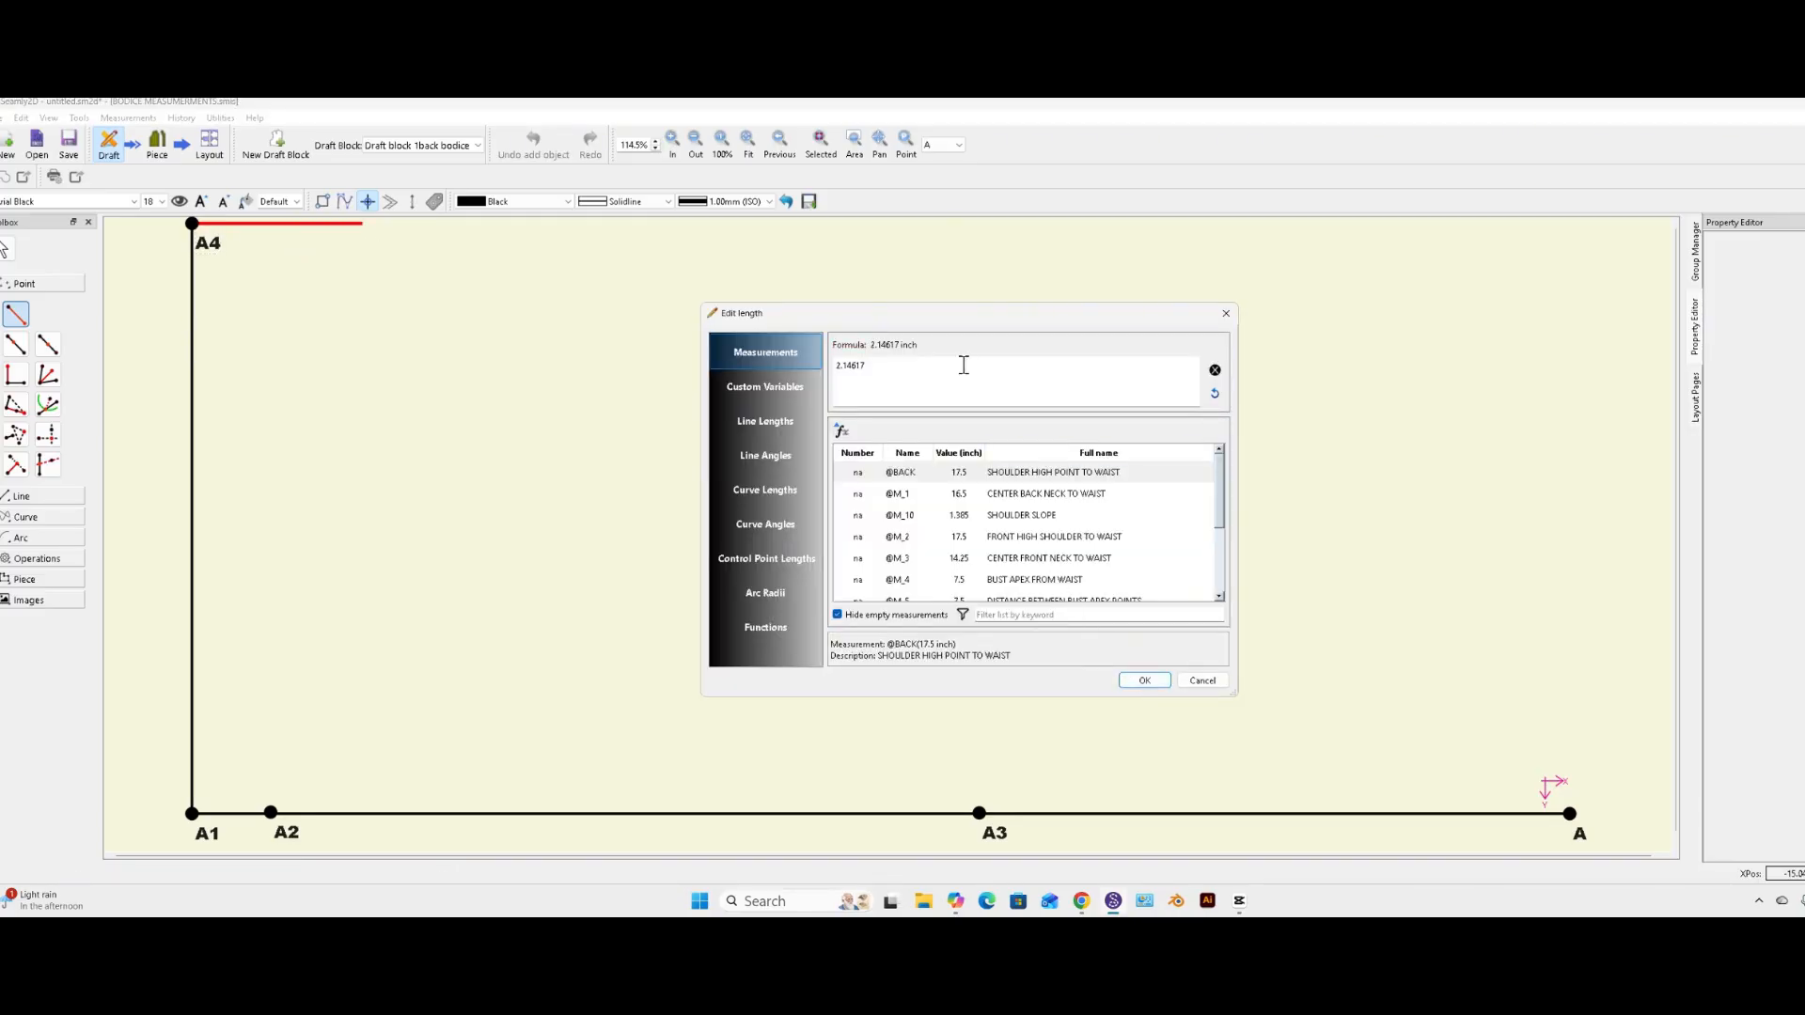
pyautogui.click(1215, 371)
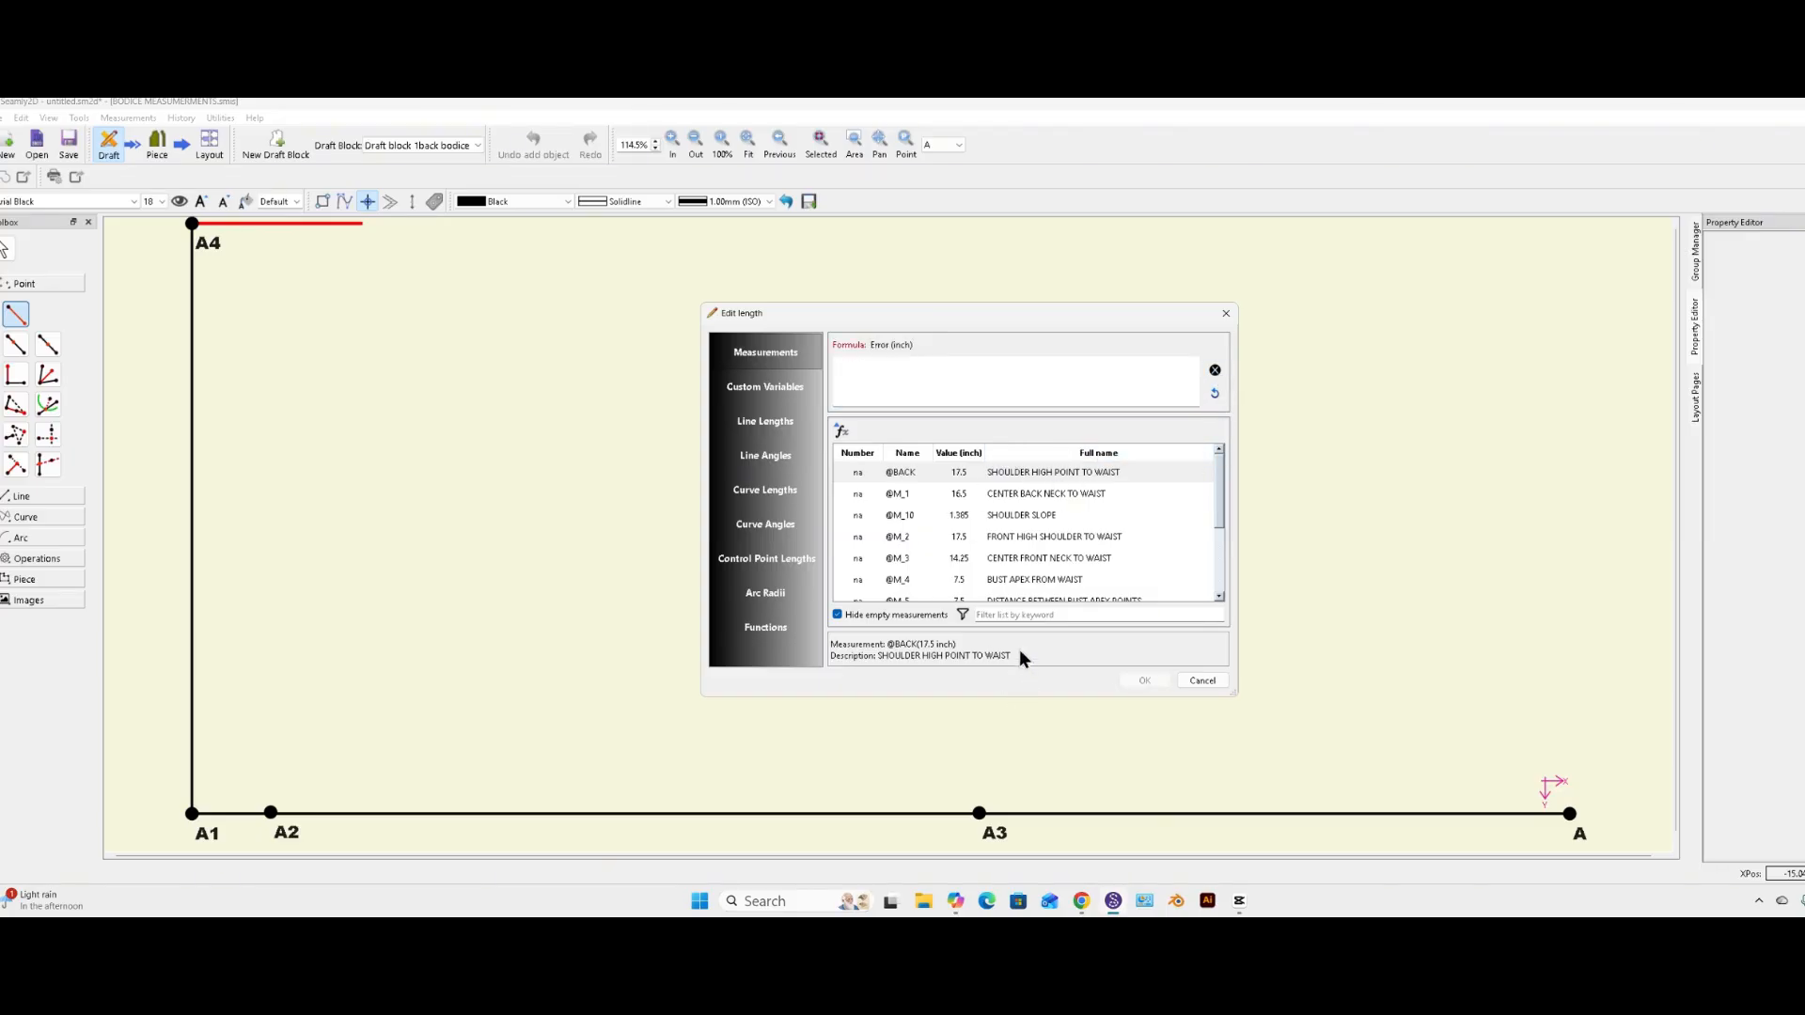
pyautogui.click(1003, 613)
pyautogui.write('sho')
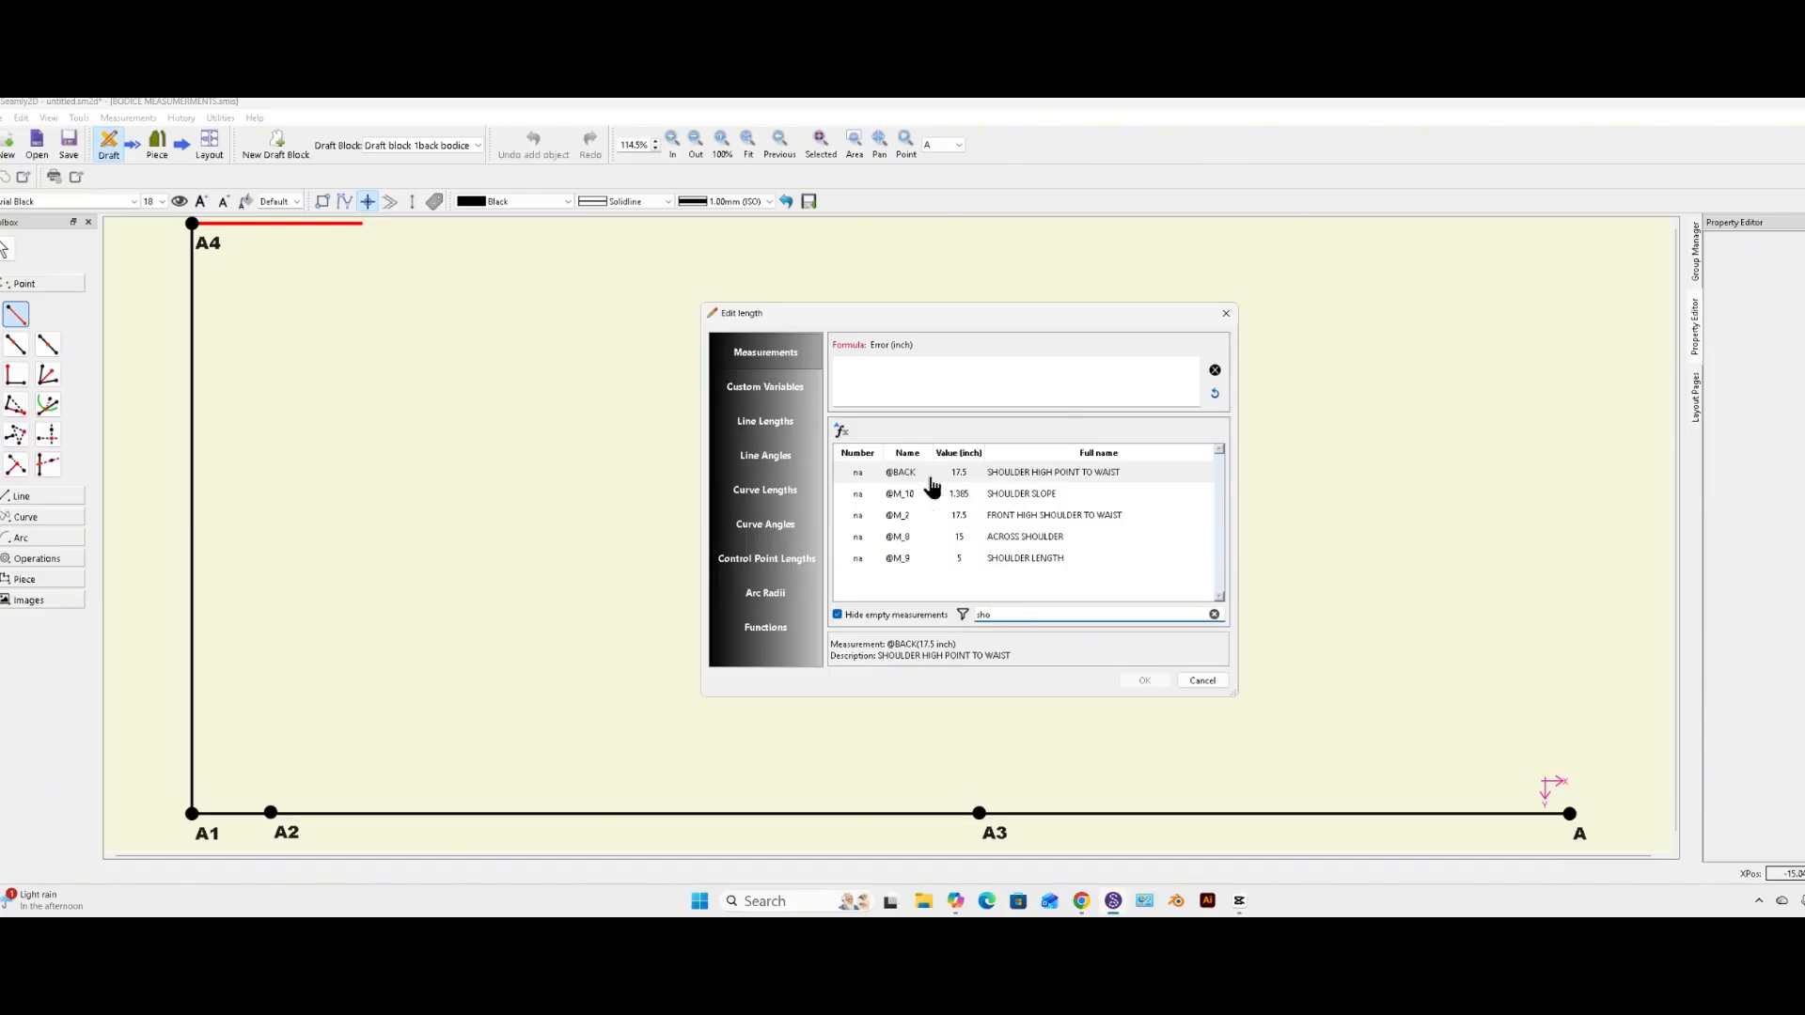
pyautogui.doubleClick(856, 498)
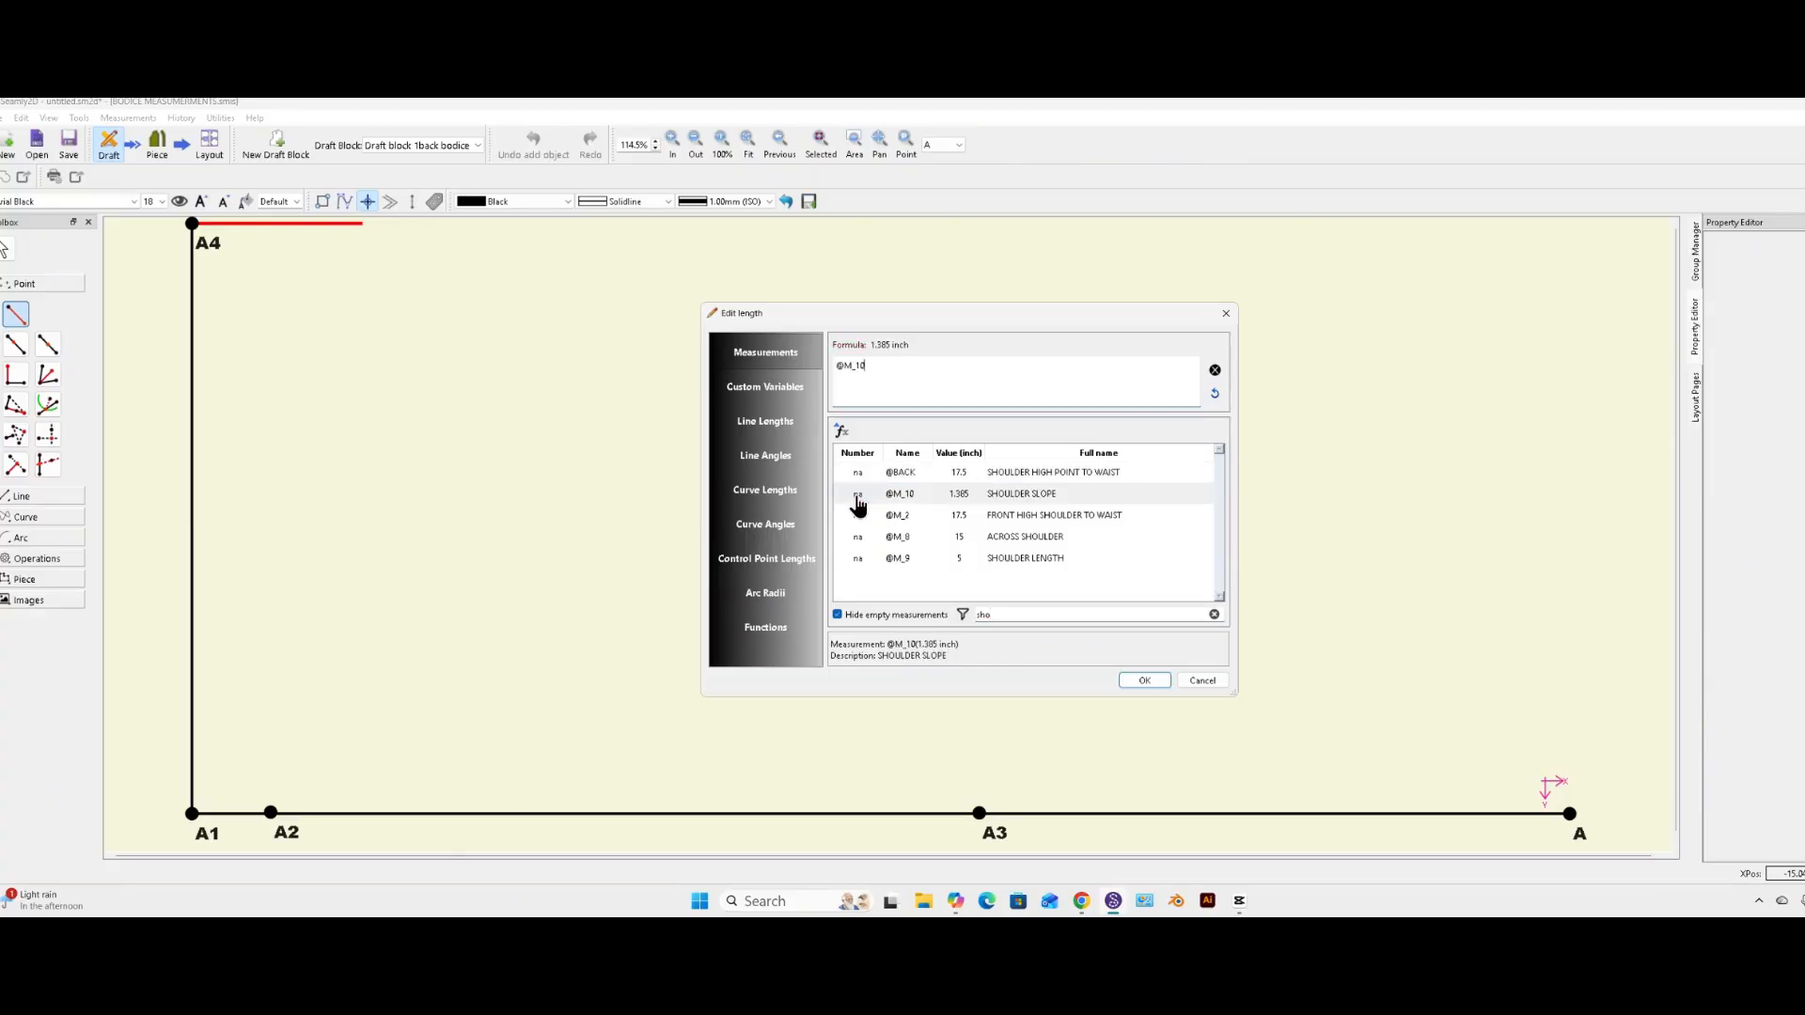
pyautogui.click(1141, 683)
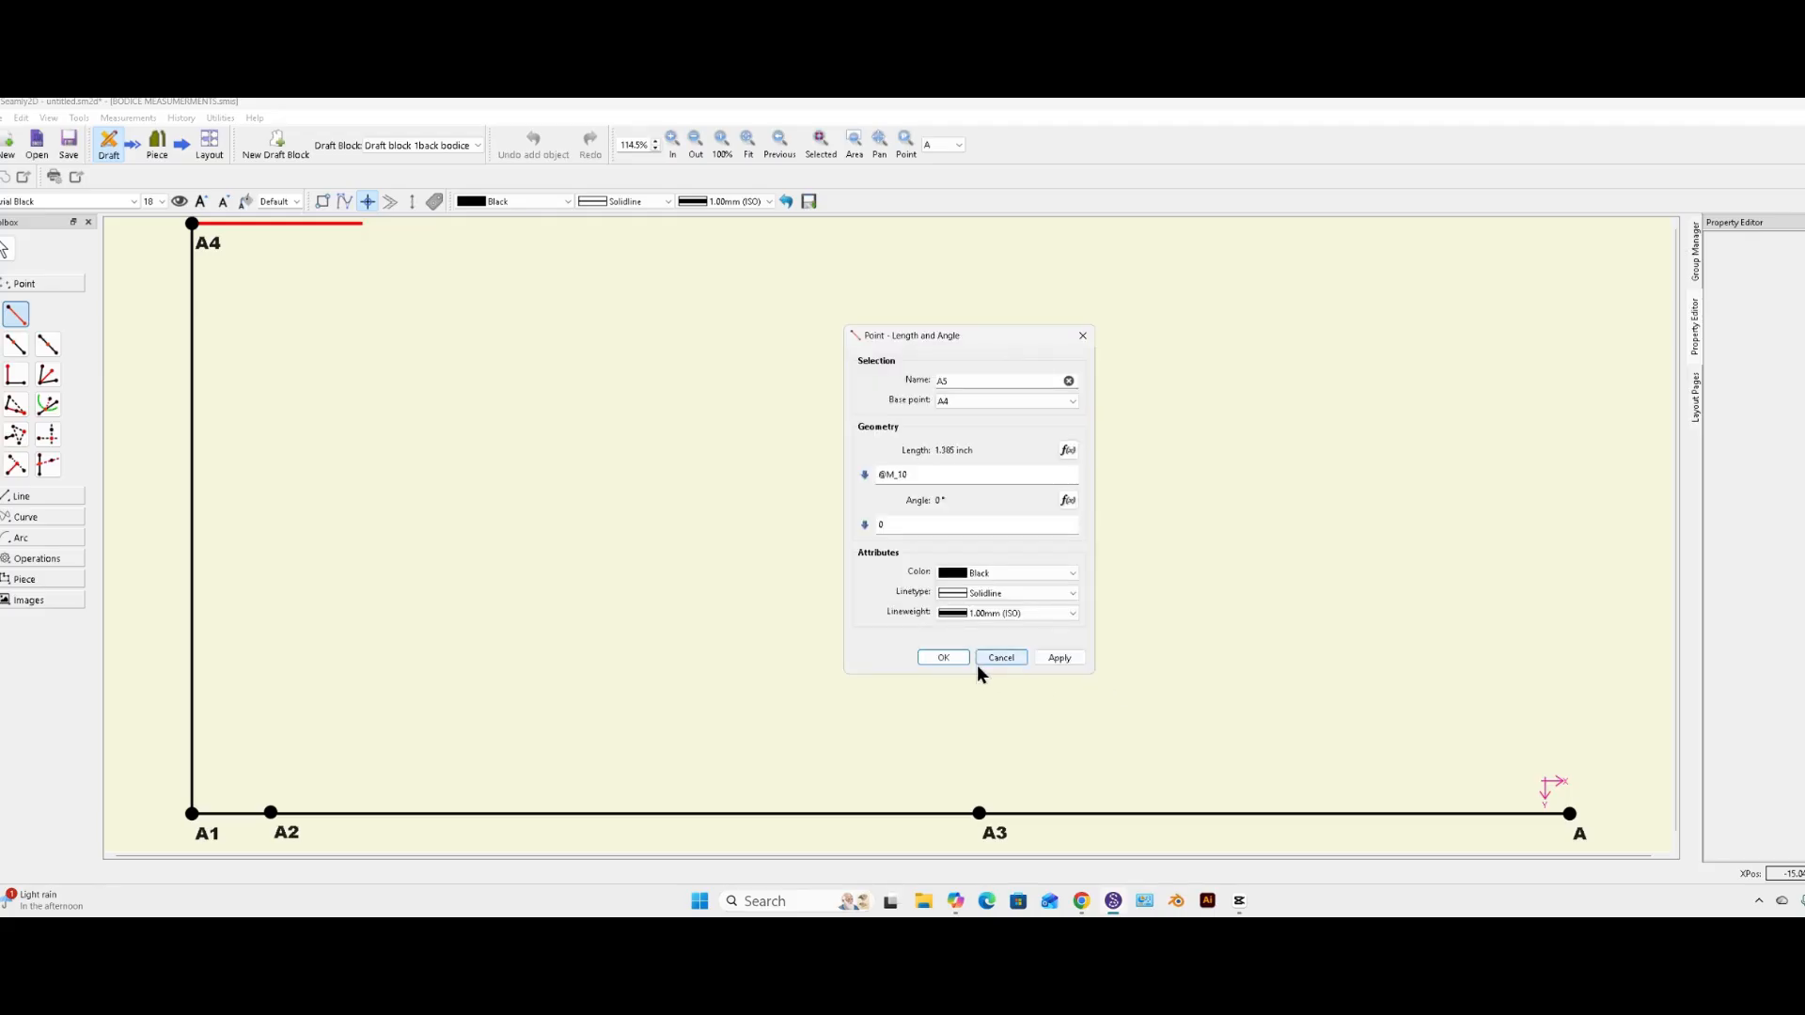
pyautogui.click(944, 658)
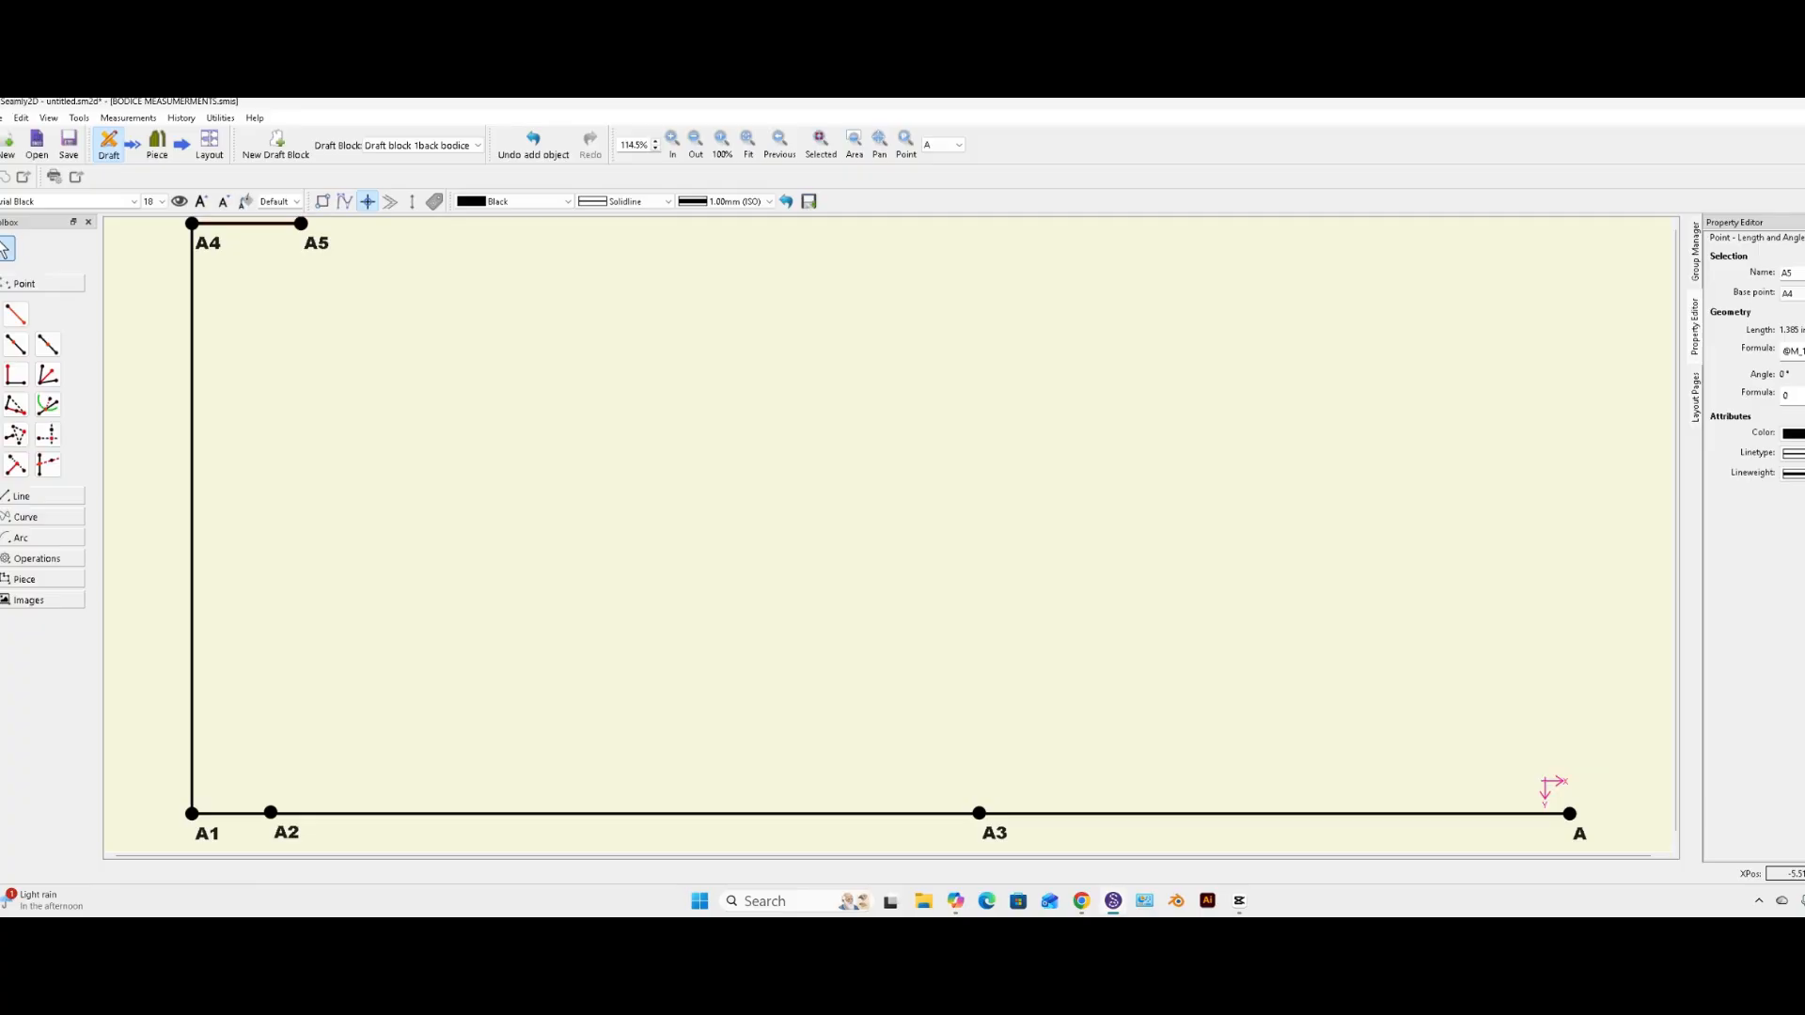
pyautogui.click(18, 320)
pyautogui.click(313, 250)
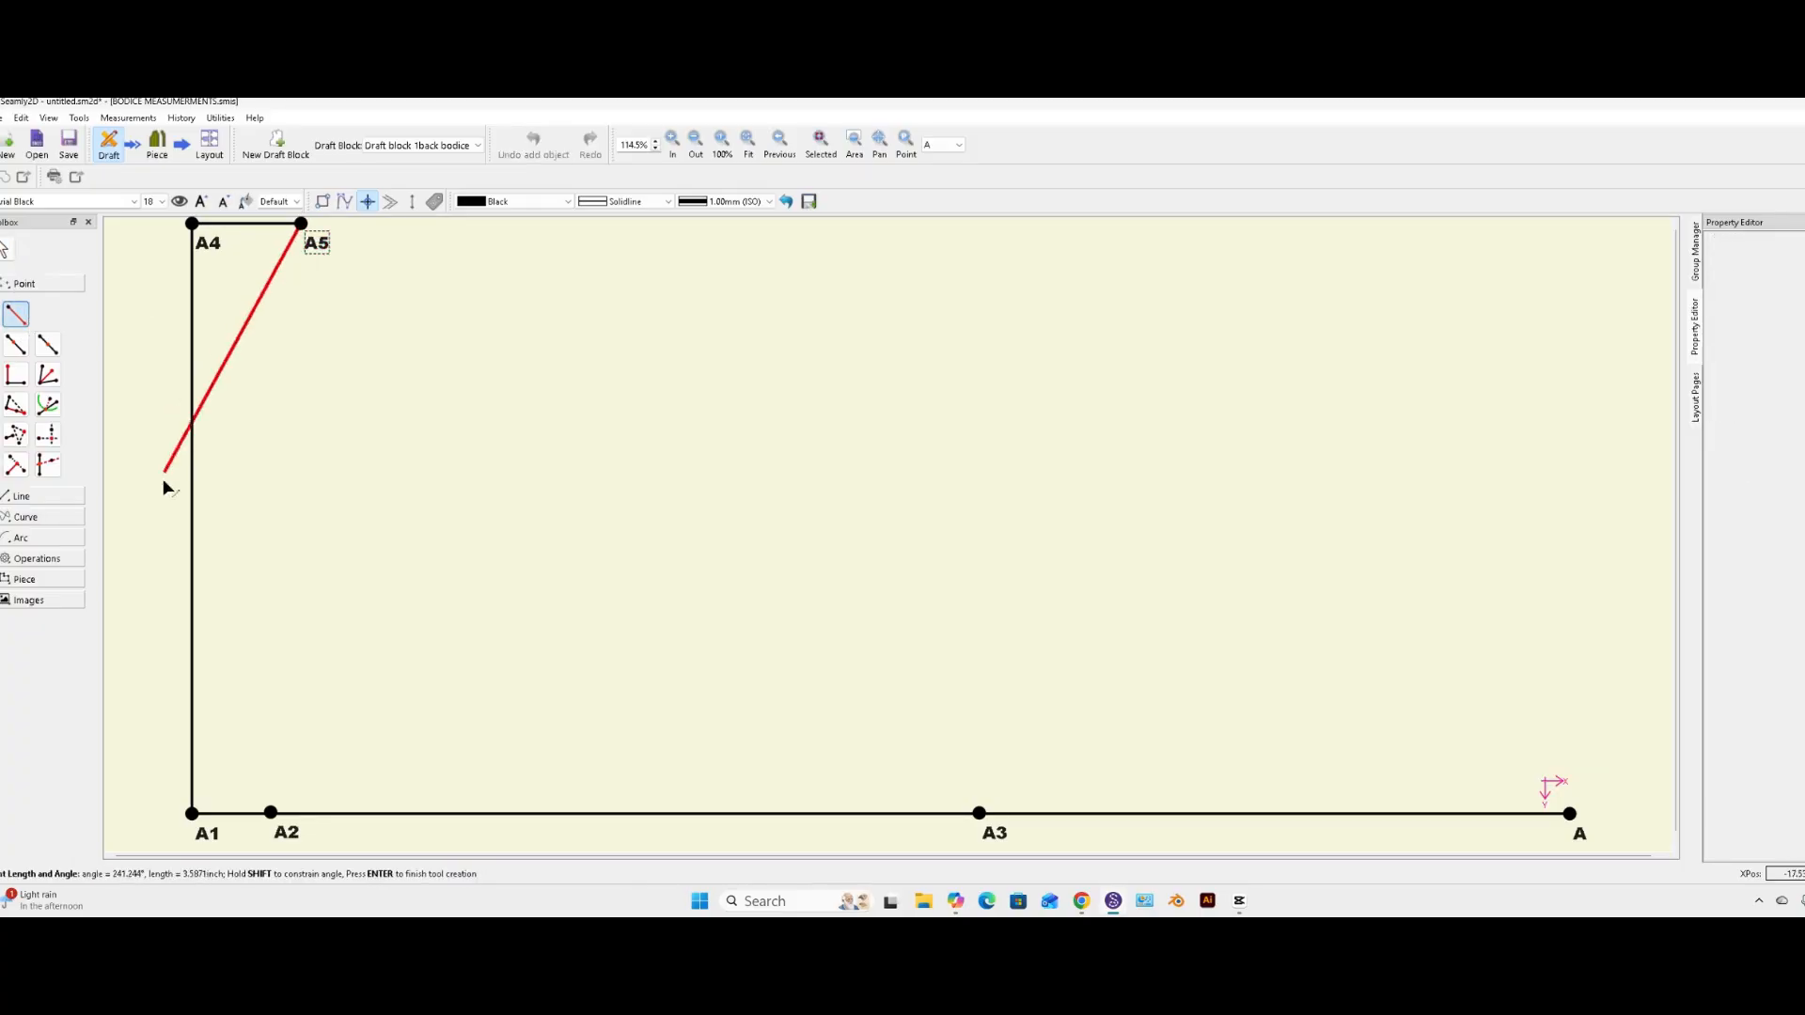
pyautogui.click(195, 657)
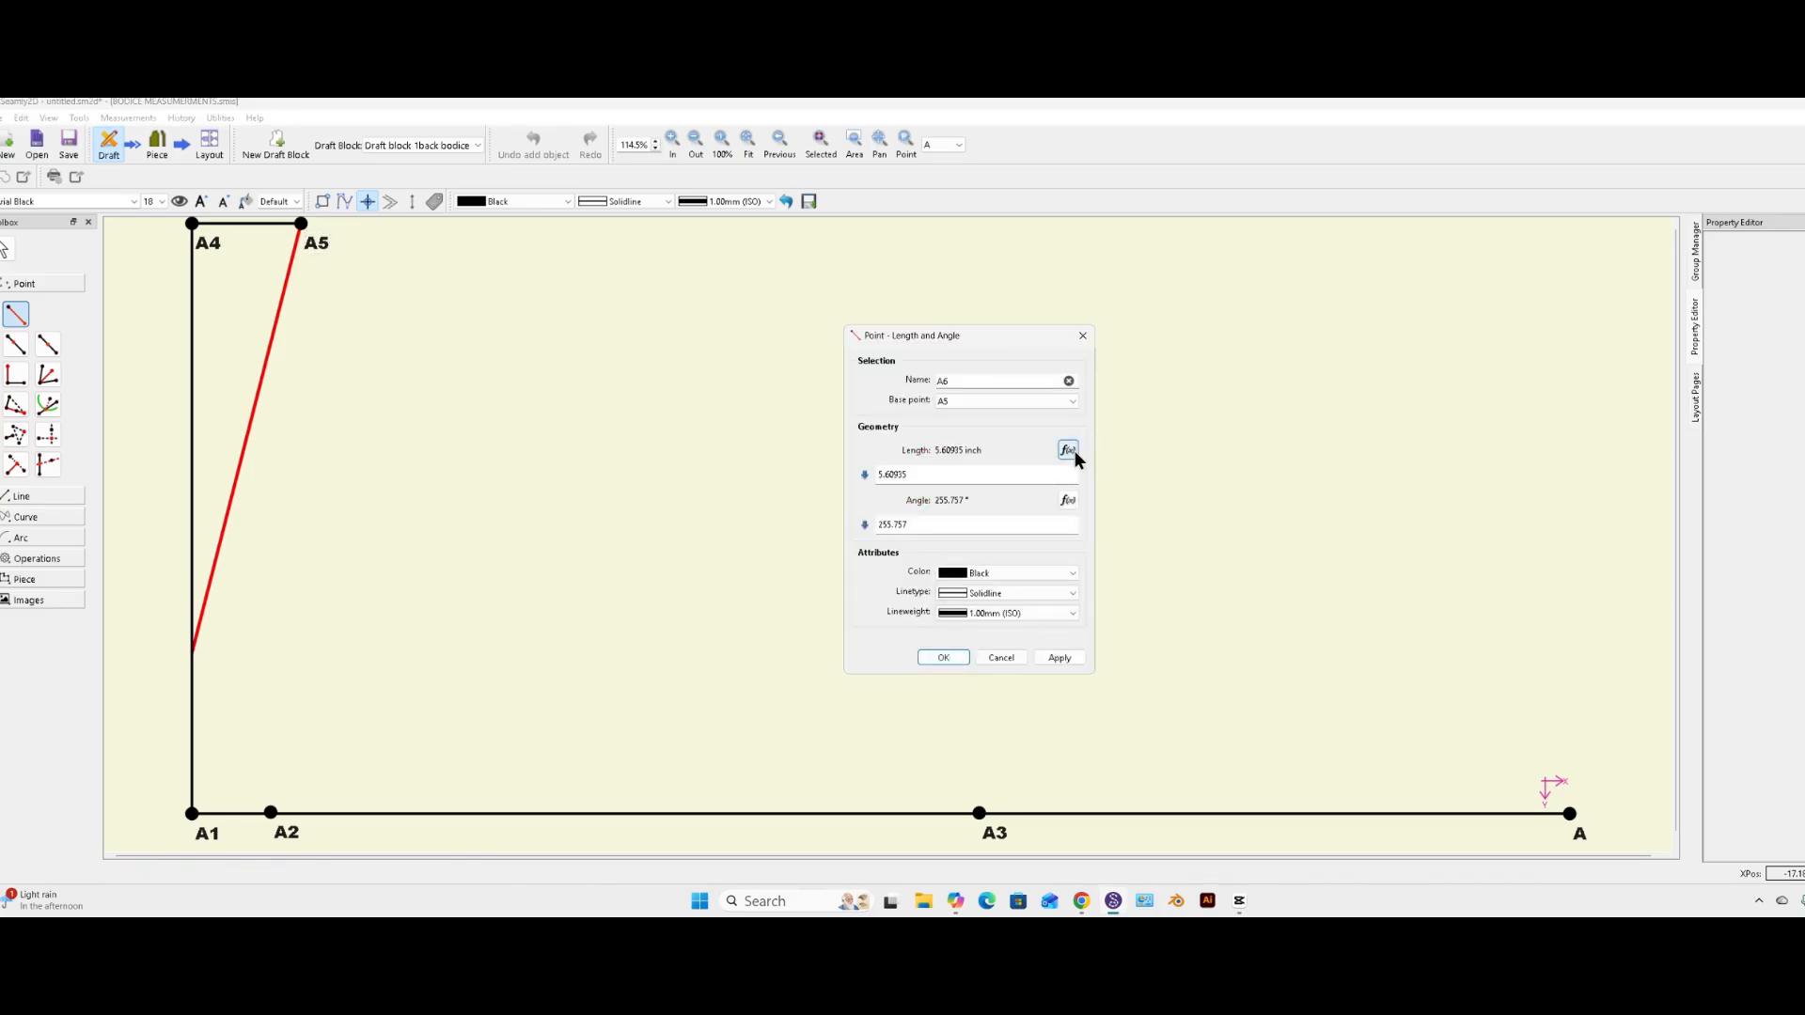
pyautogui.click(1072, 451)
pyautogui.doubleClick(853, 559)
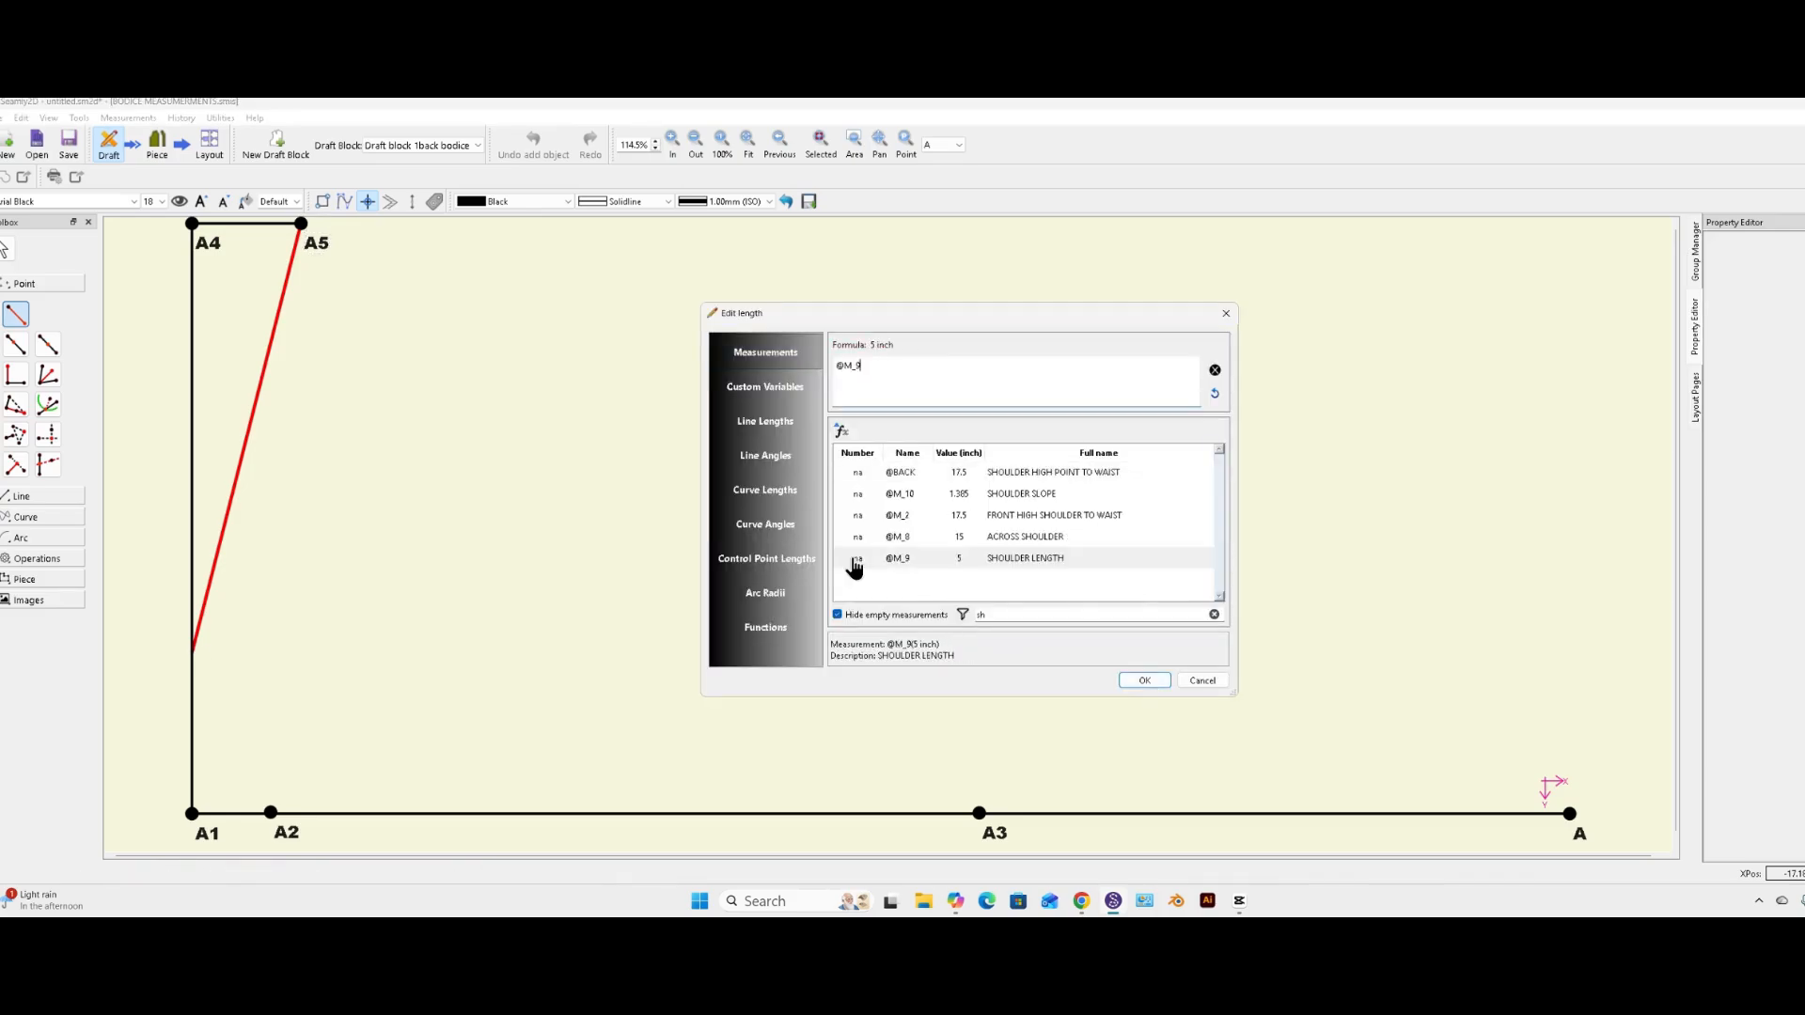
pyautogui.click(1151, 678)
pyautogui.click(1062, 658)
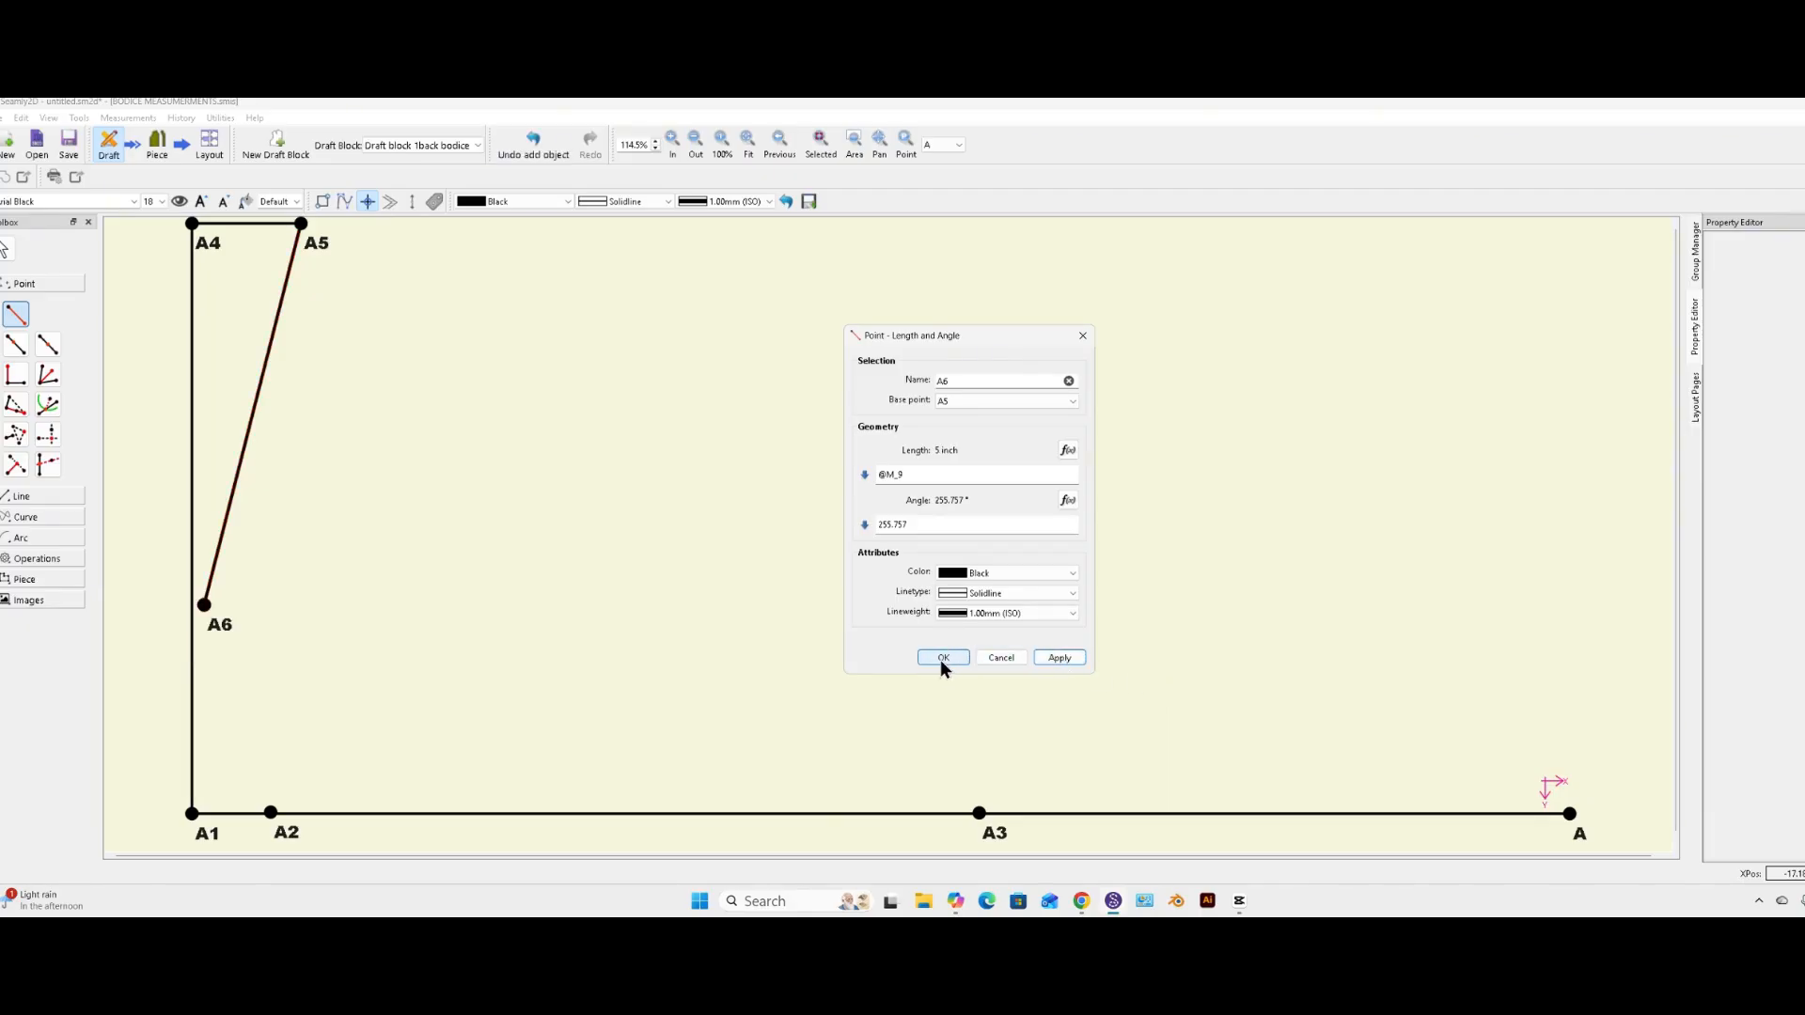
# - Set point A6's angle to 254° to place it on line A4–A1, and finish the point
pyautogui.click(907, 524)
pyautogui.press('BackSpace')
pyautogui.press('BackSpace')
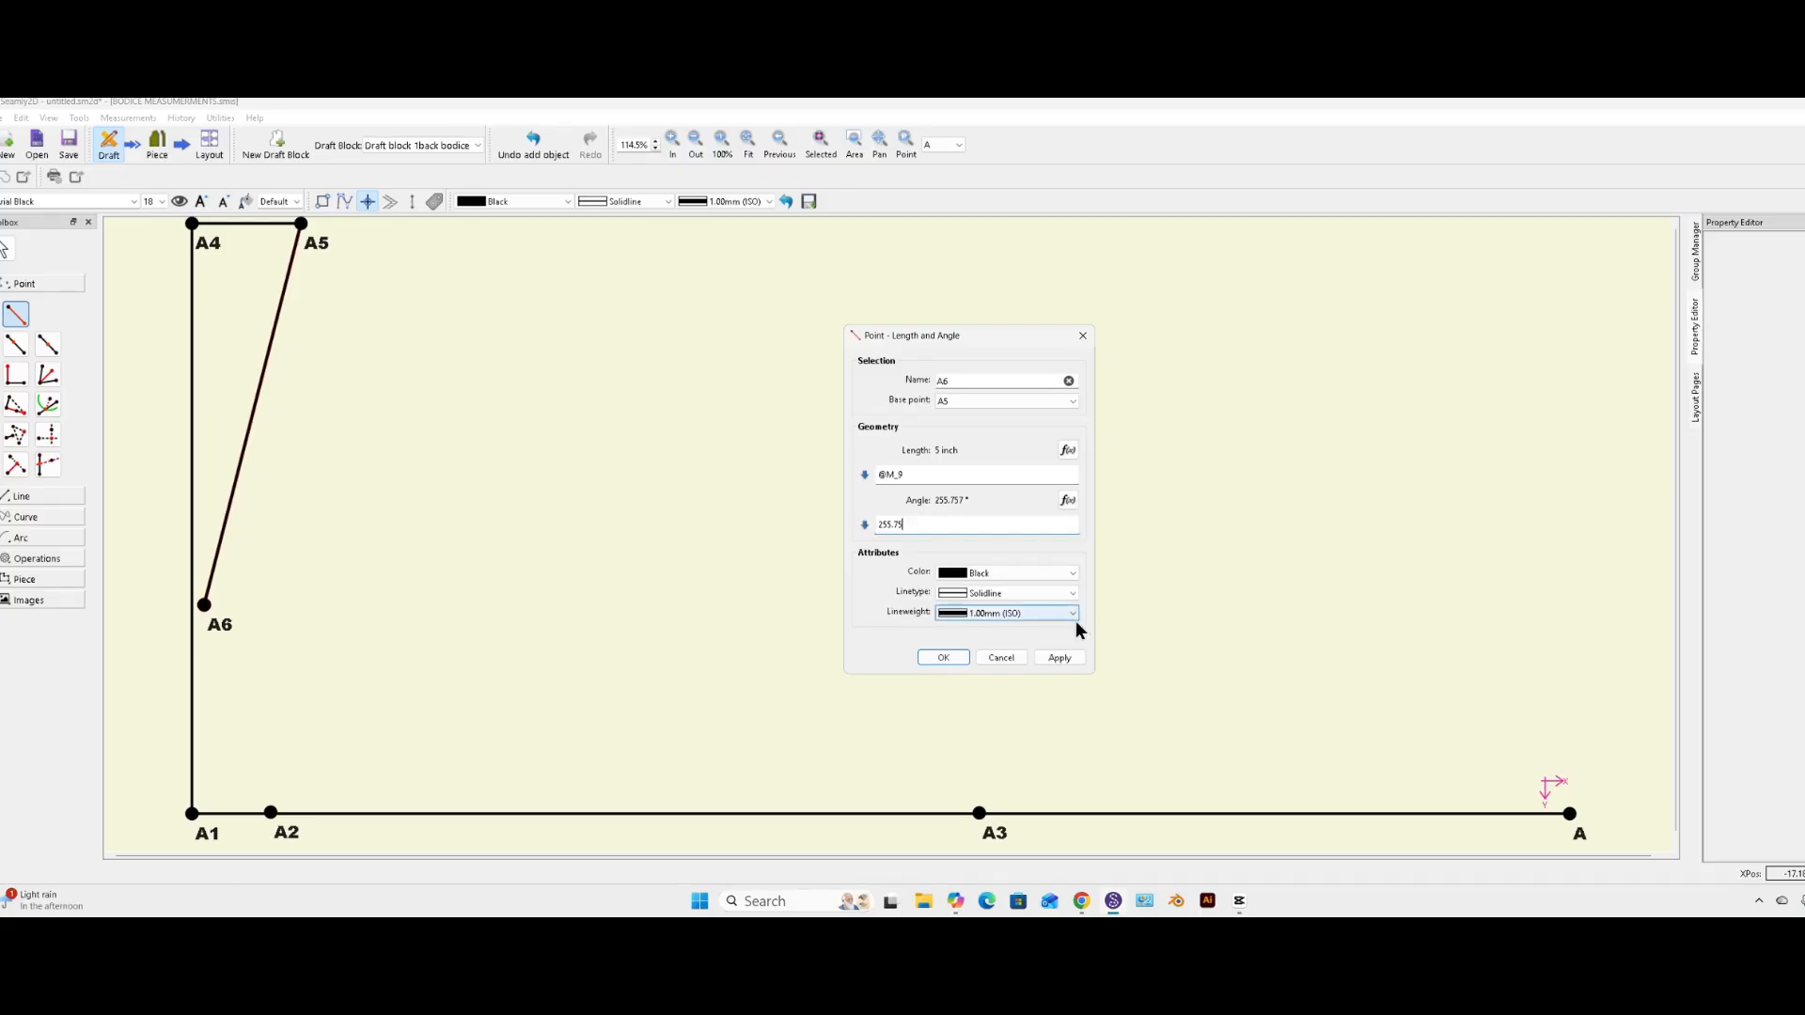
pyautogui.press('BackSpace')
pyautogui.press('BackSpace')
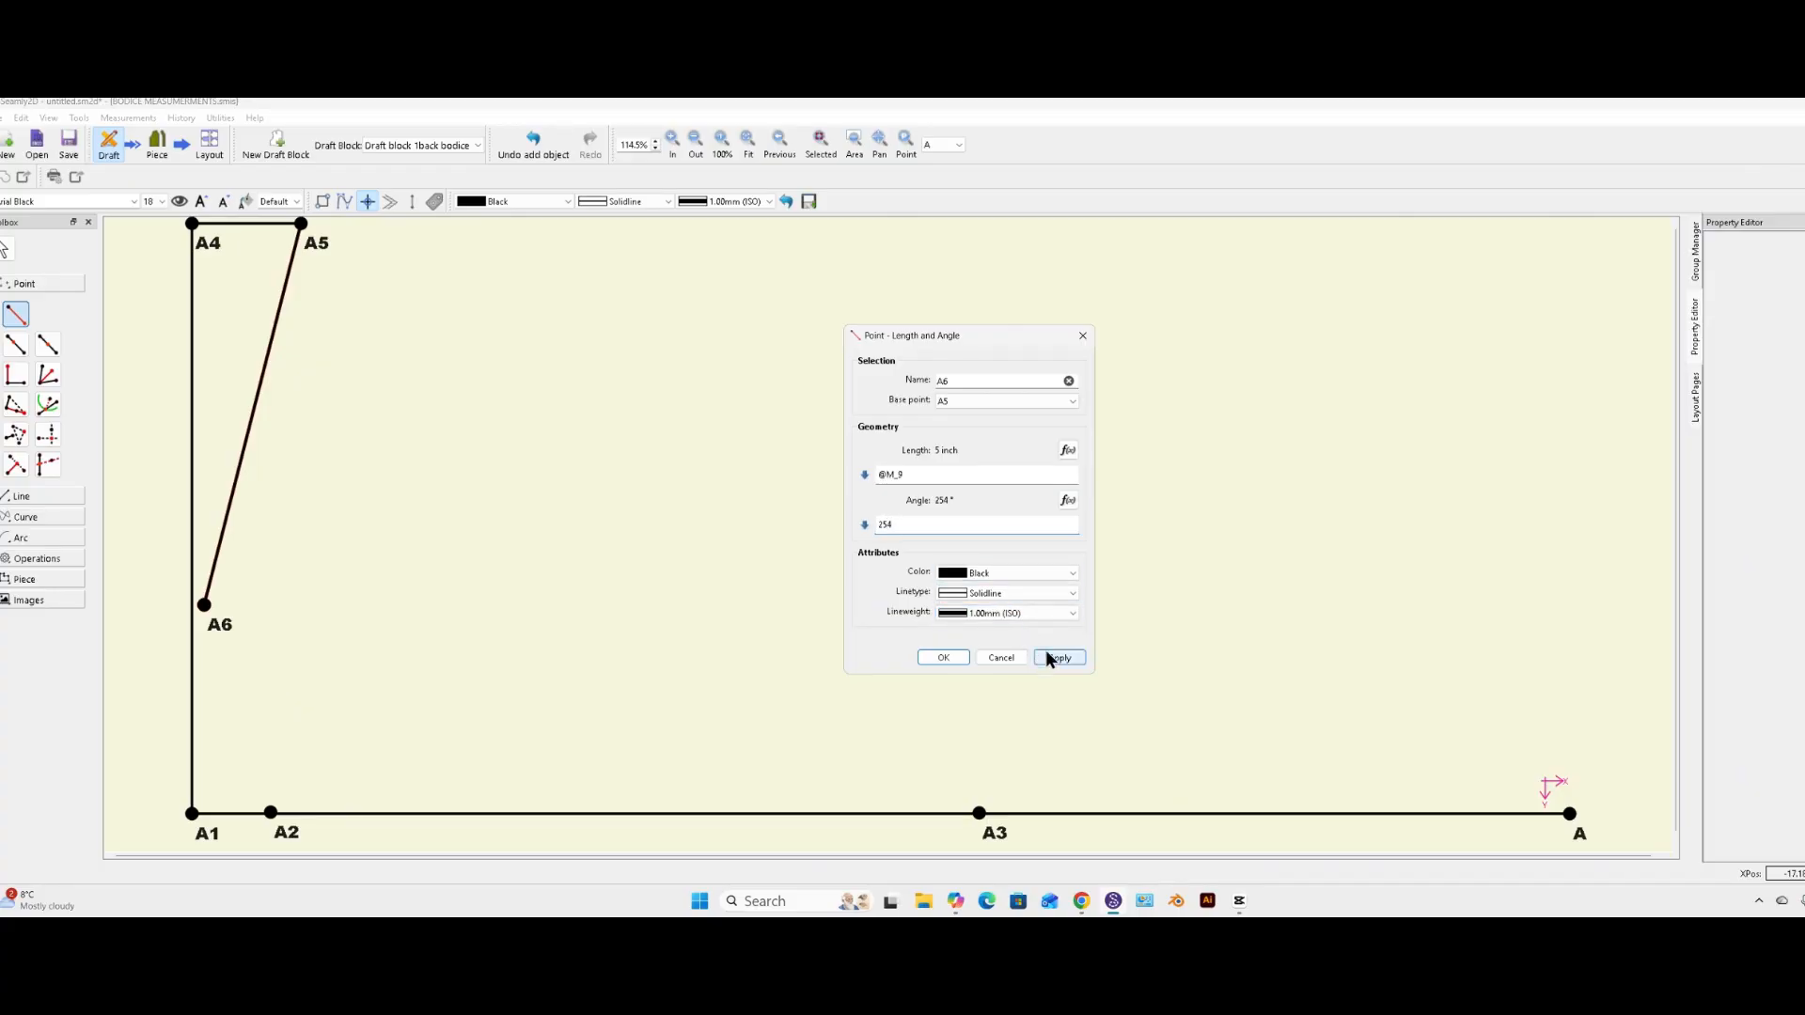
pyautogui.click(1053, 658)
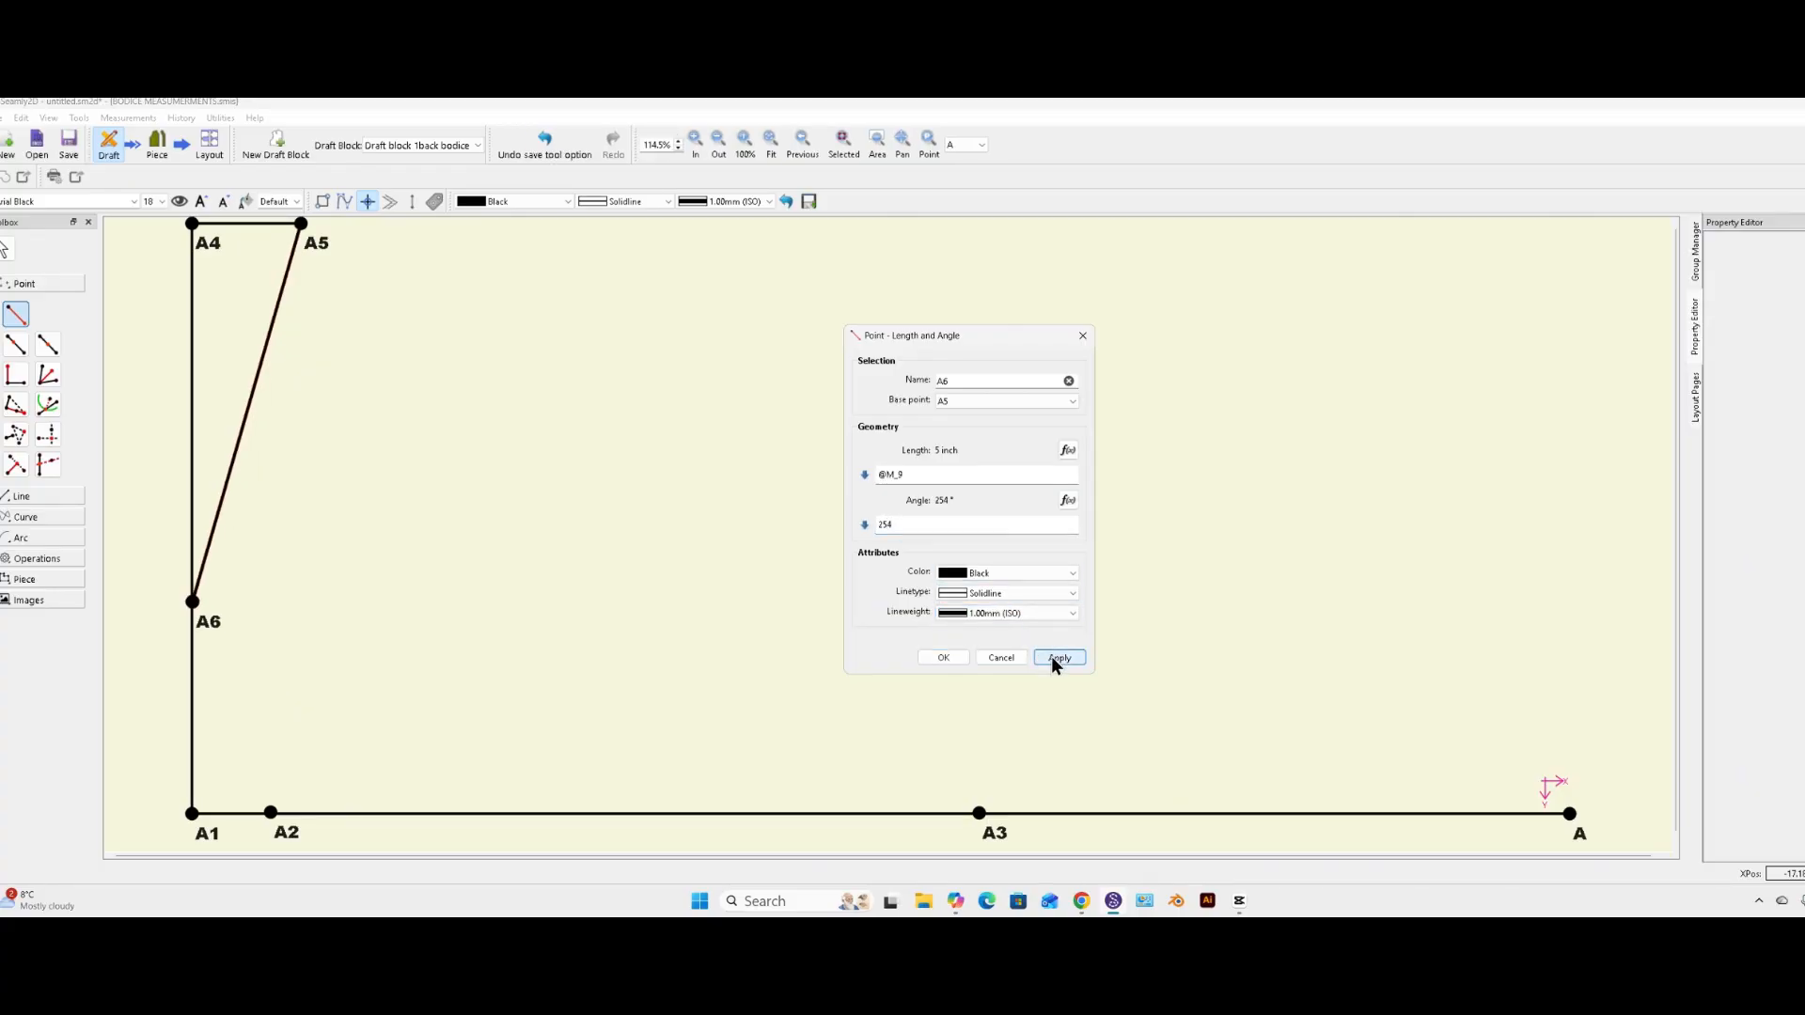
pyautogui.click(944, 657)
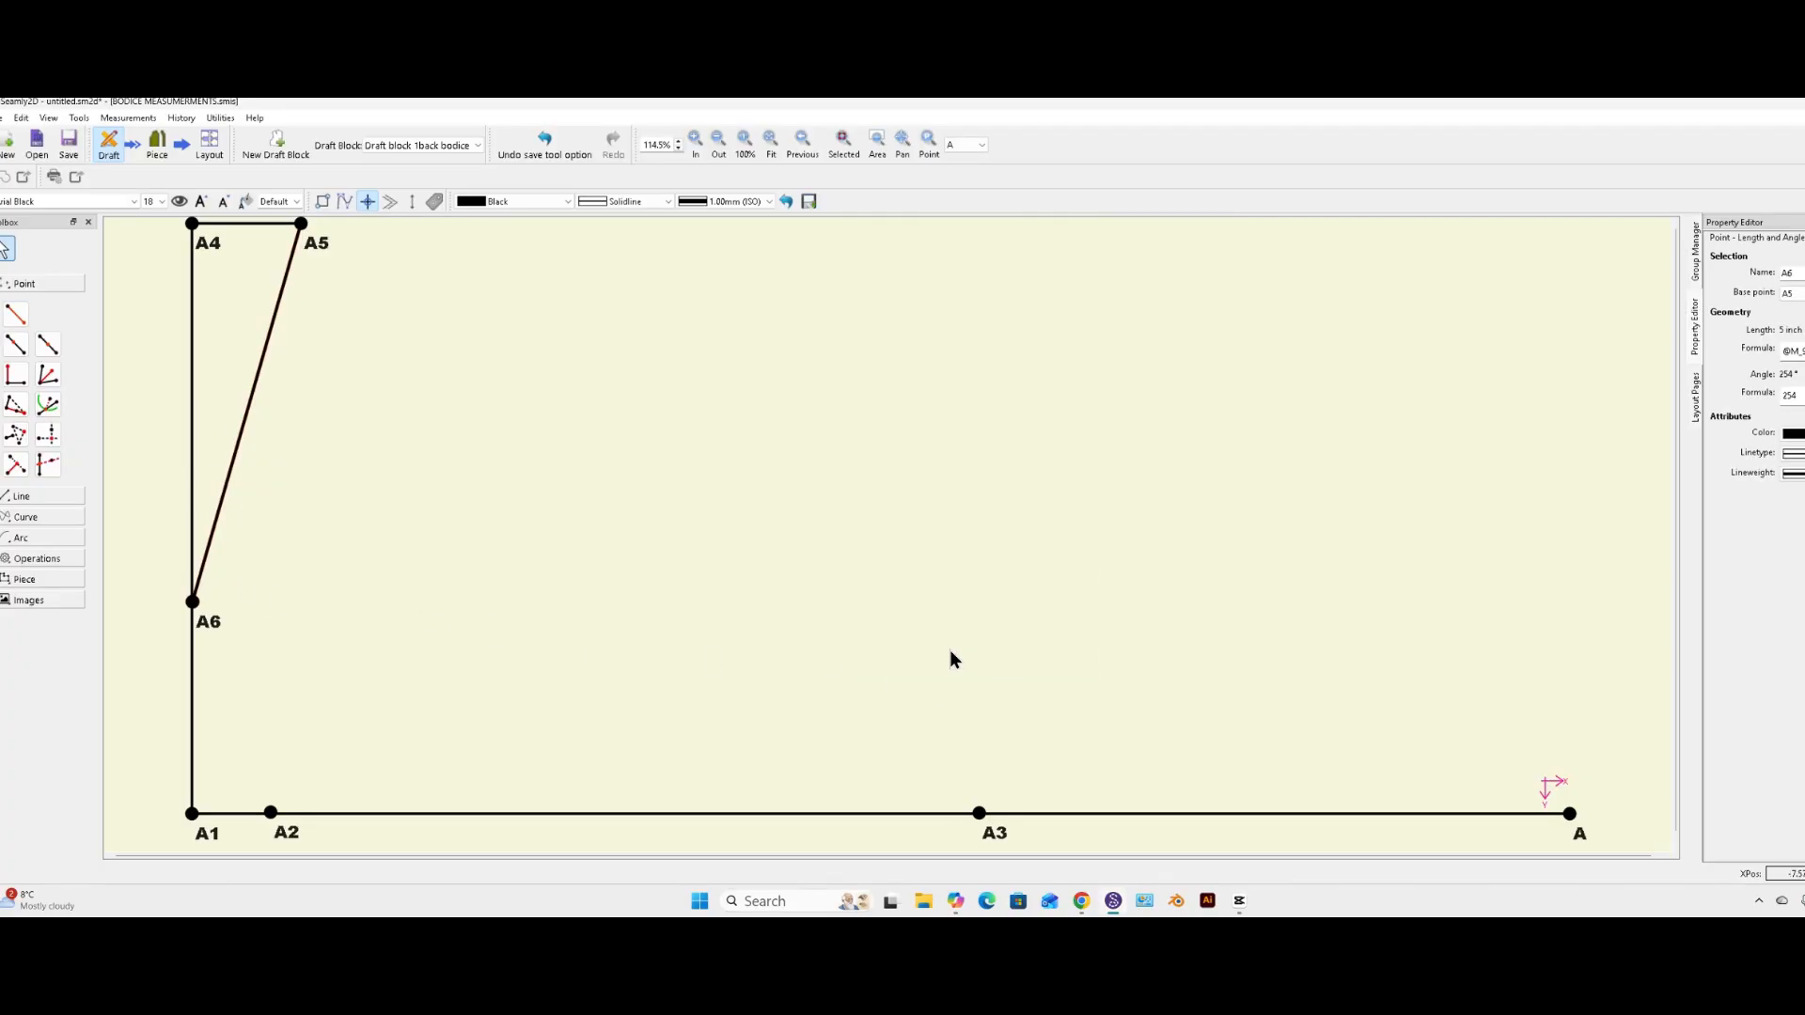
# - Add midpoint A7 on the shoulder line between A5 and A6, with length CurrentLength/2
pyautogui.click(48, 345)
pyautogui.click(304, 229)
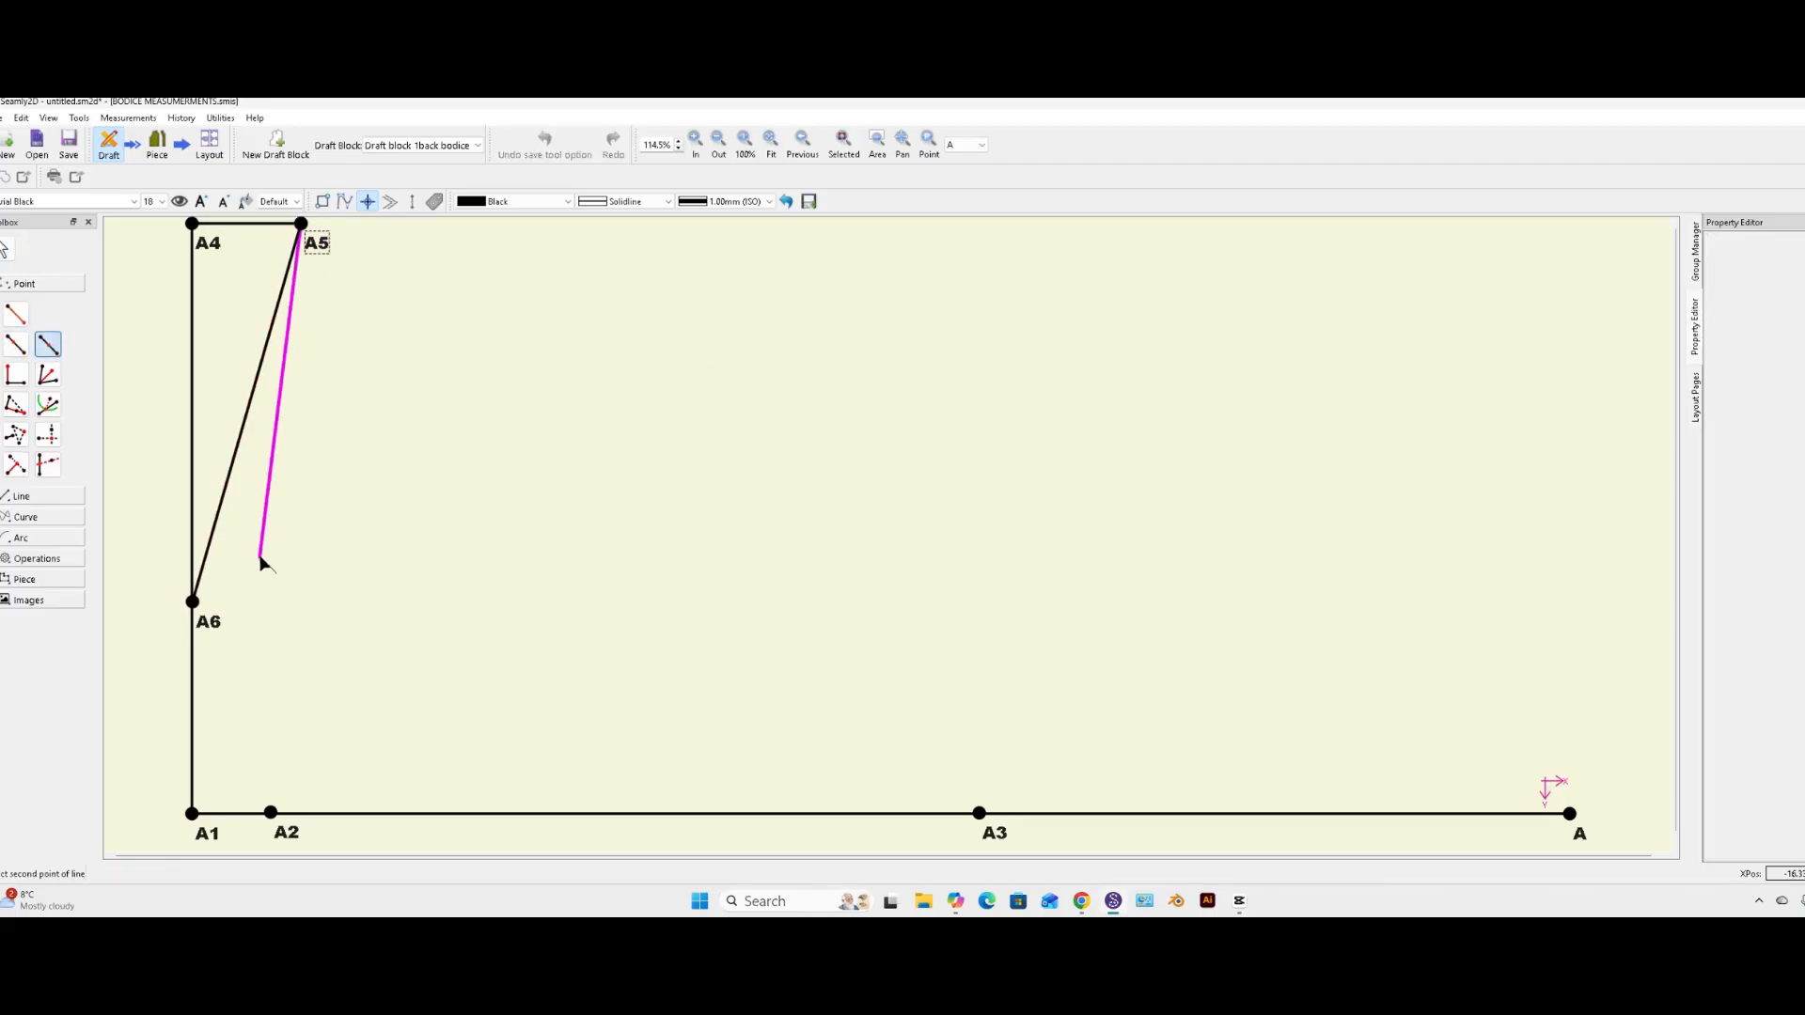
pyautogui.click(209, 621)
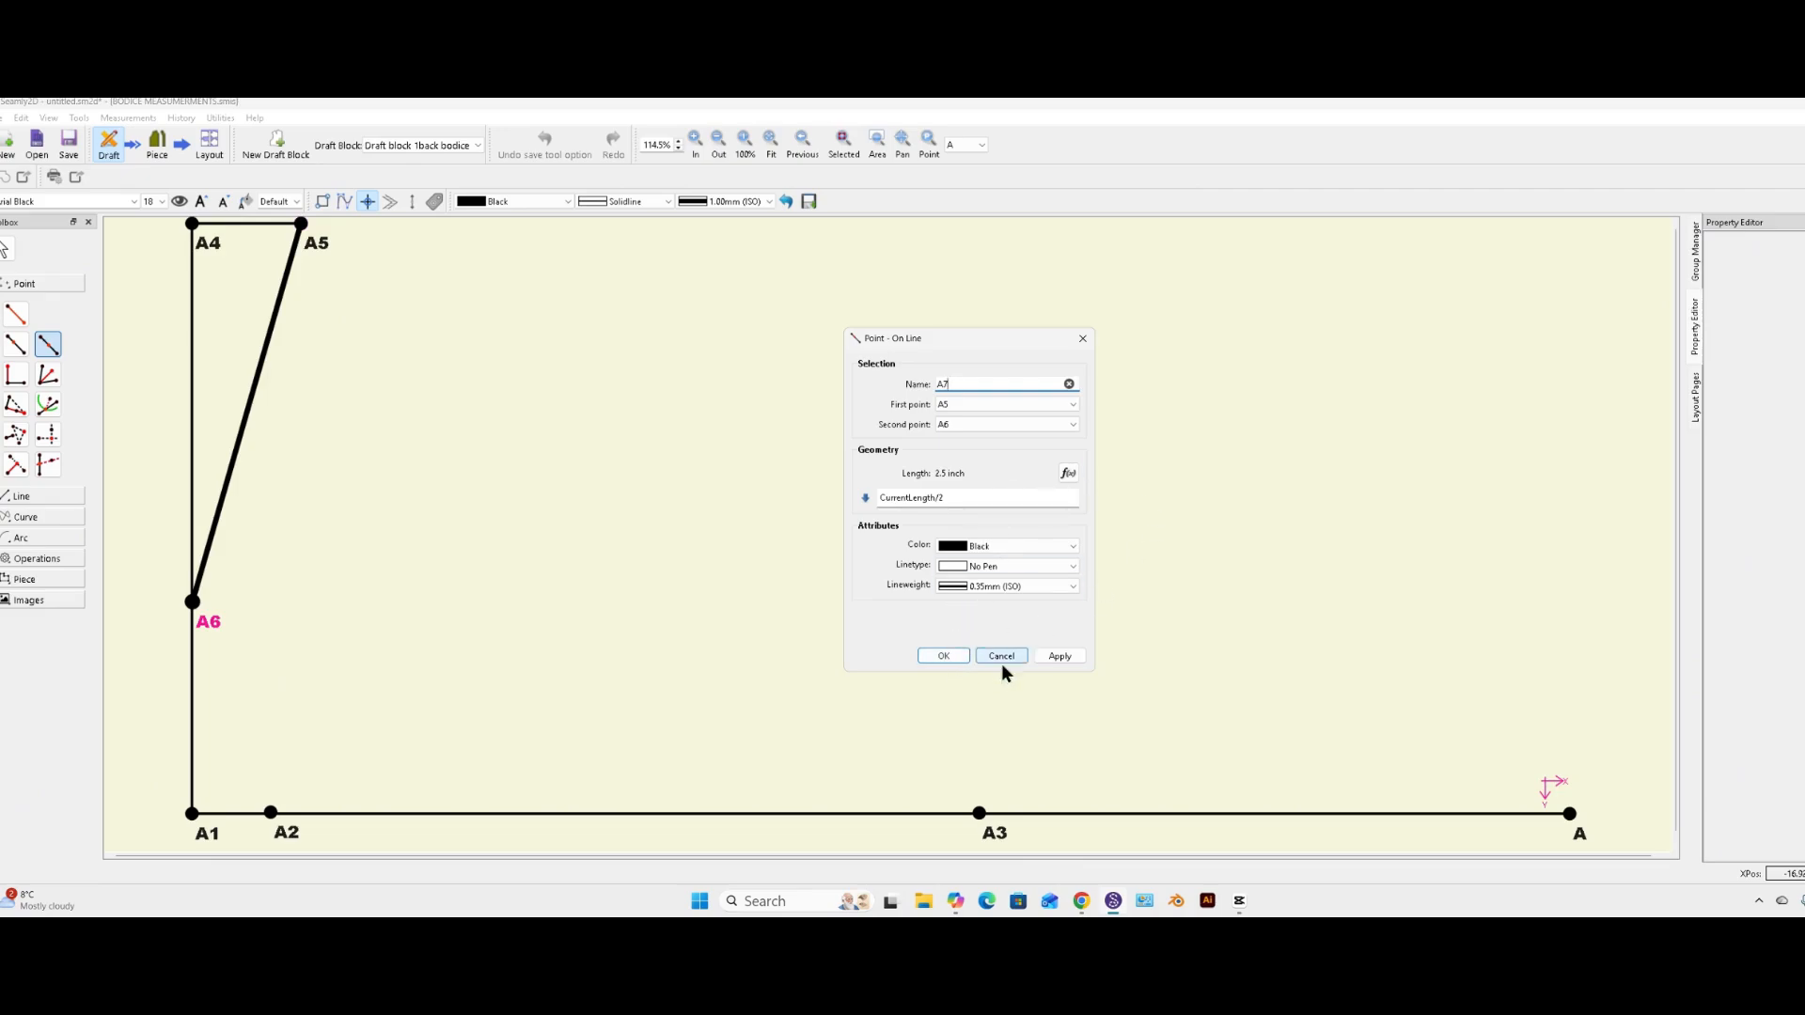
pyautogui.click(1058, 656)
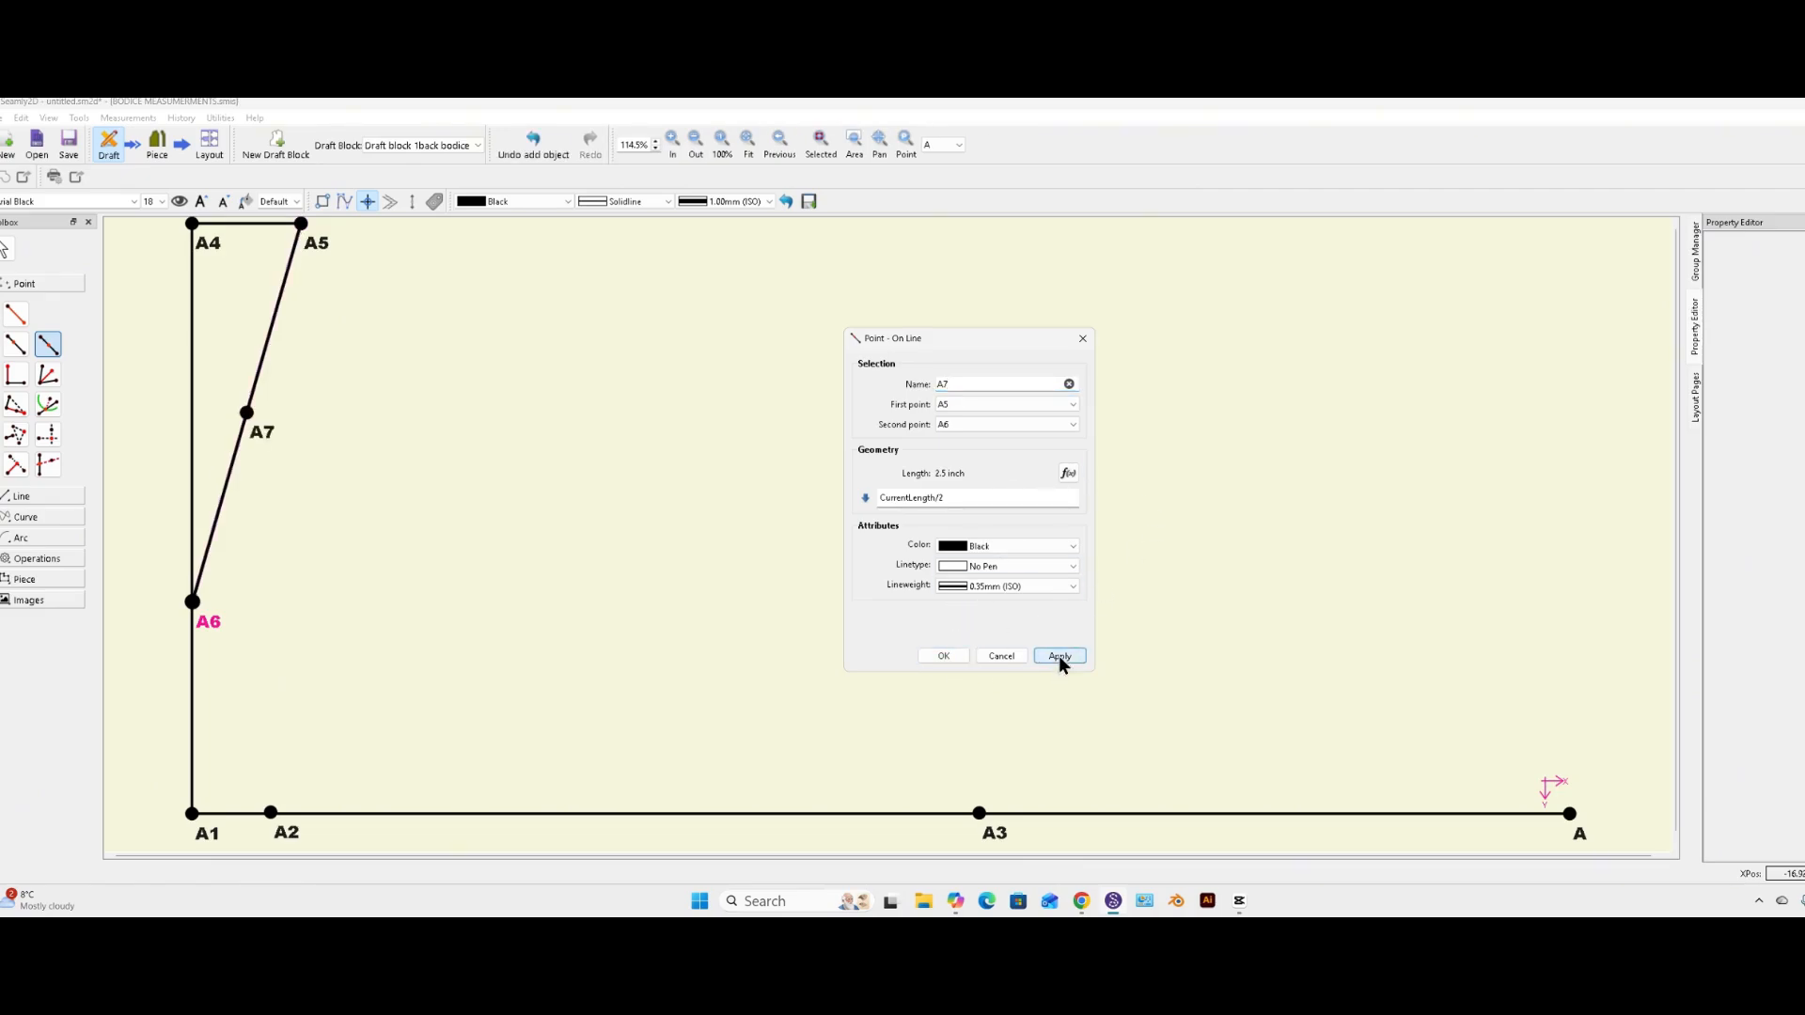
pyautogui.click(944, 656)
# - Add an On Line point A8 from A1 toward A3, with a length of 5 inches and linetype No Pen
pyautogui.hotkey('alt', 'l')
pyautogui.click(192, 814)
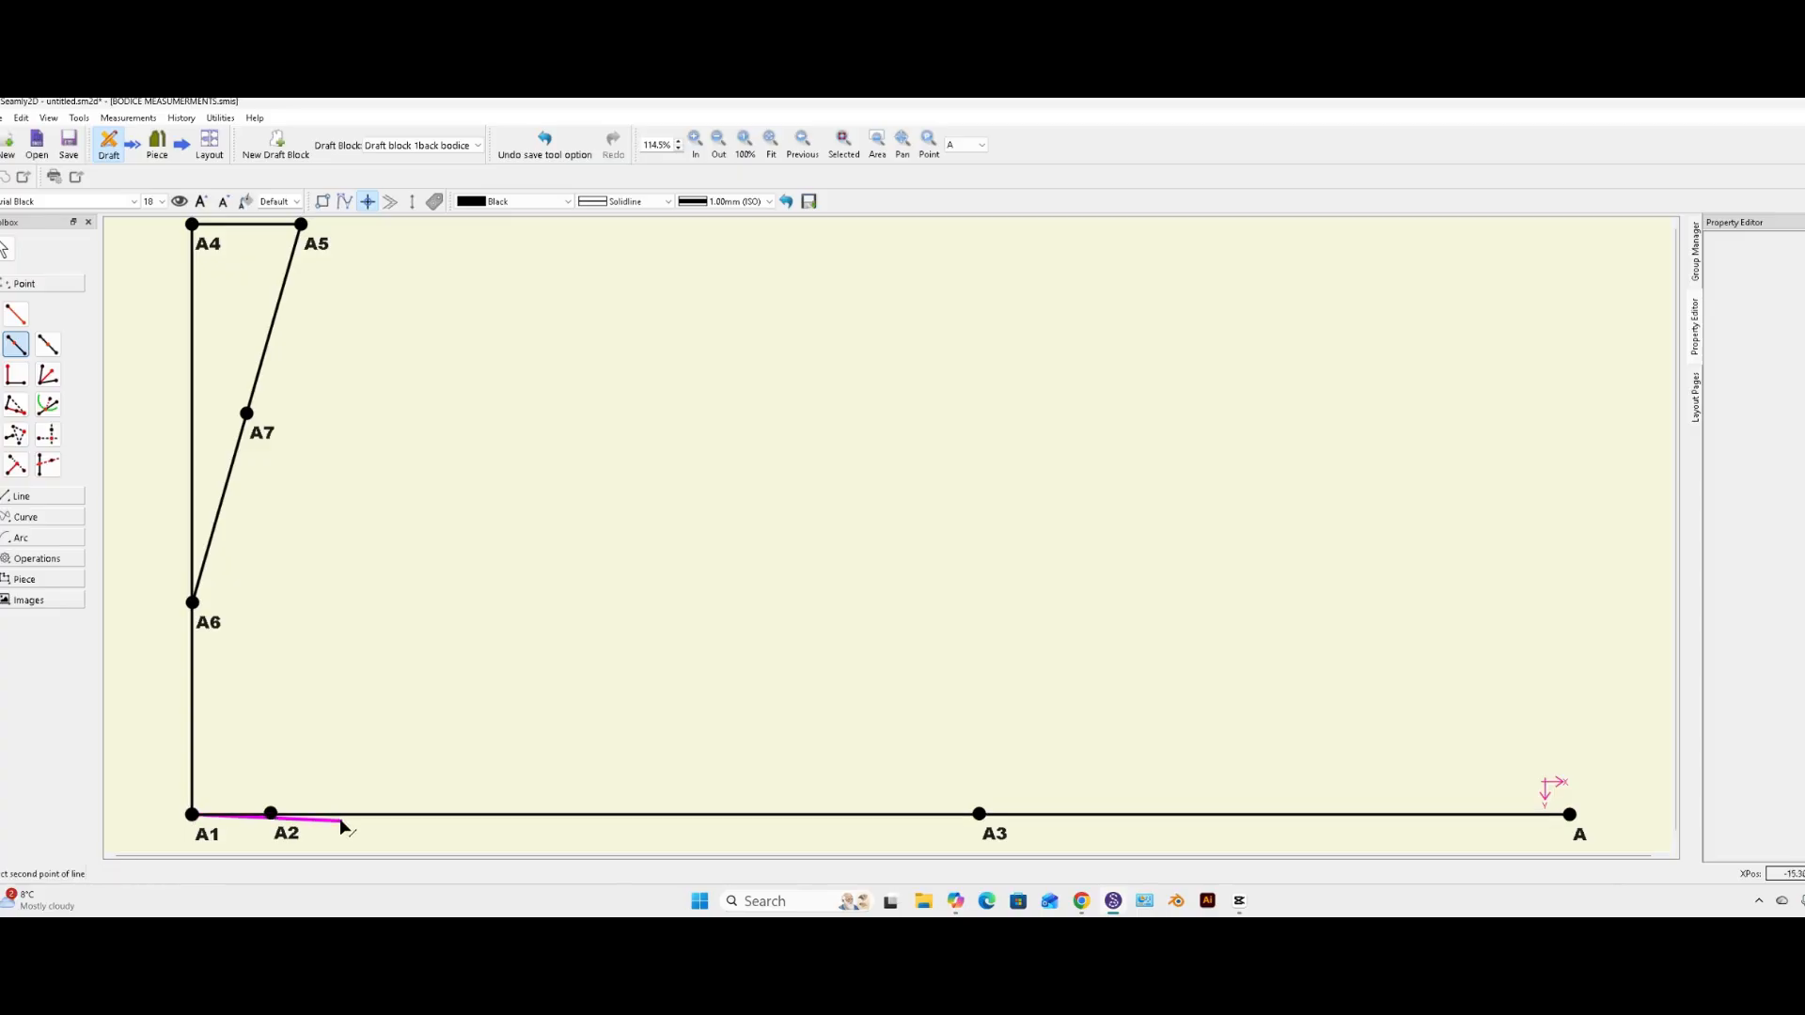
pyautogui.click(979, 814)
pyautogui.click(929, 497)
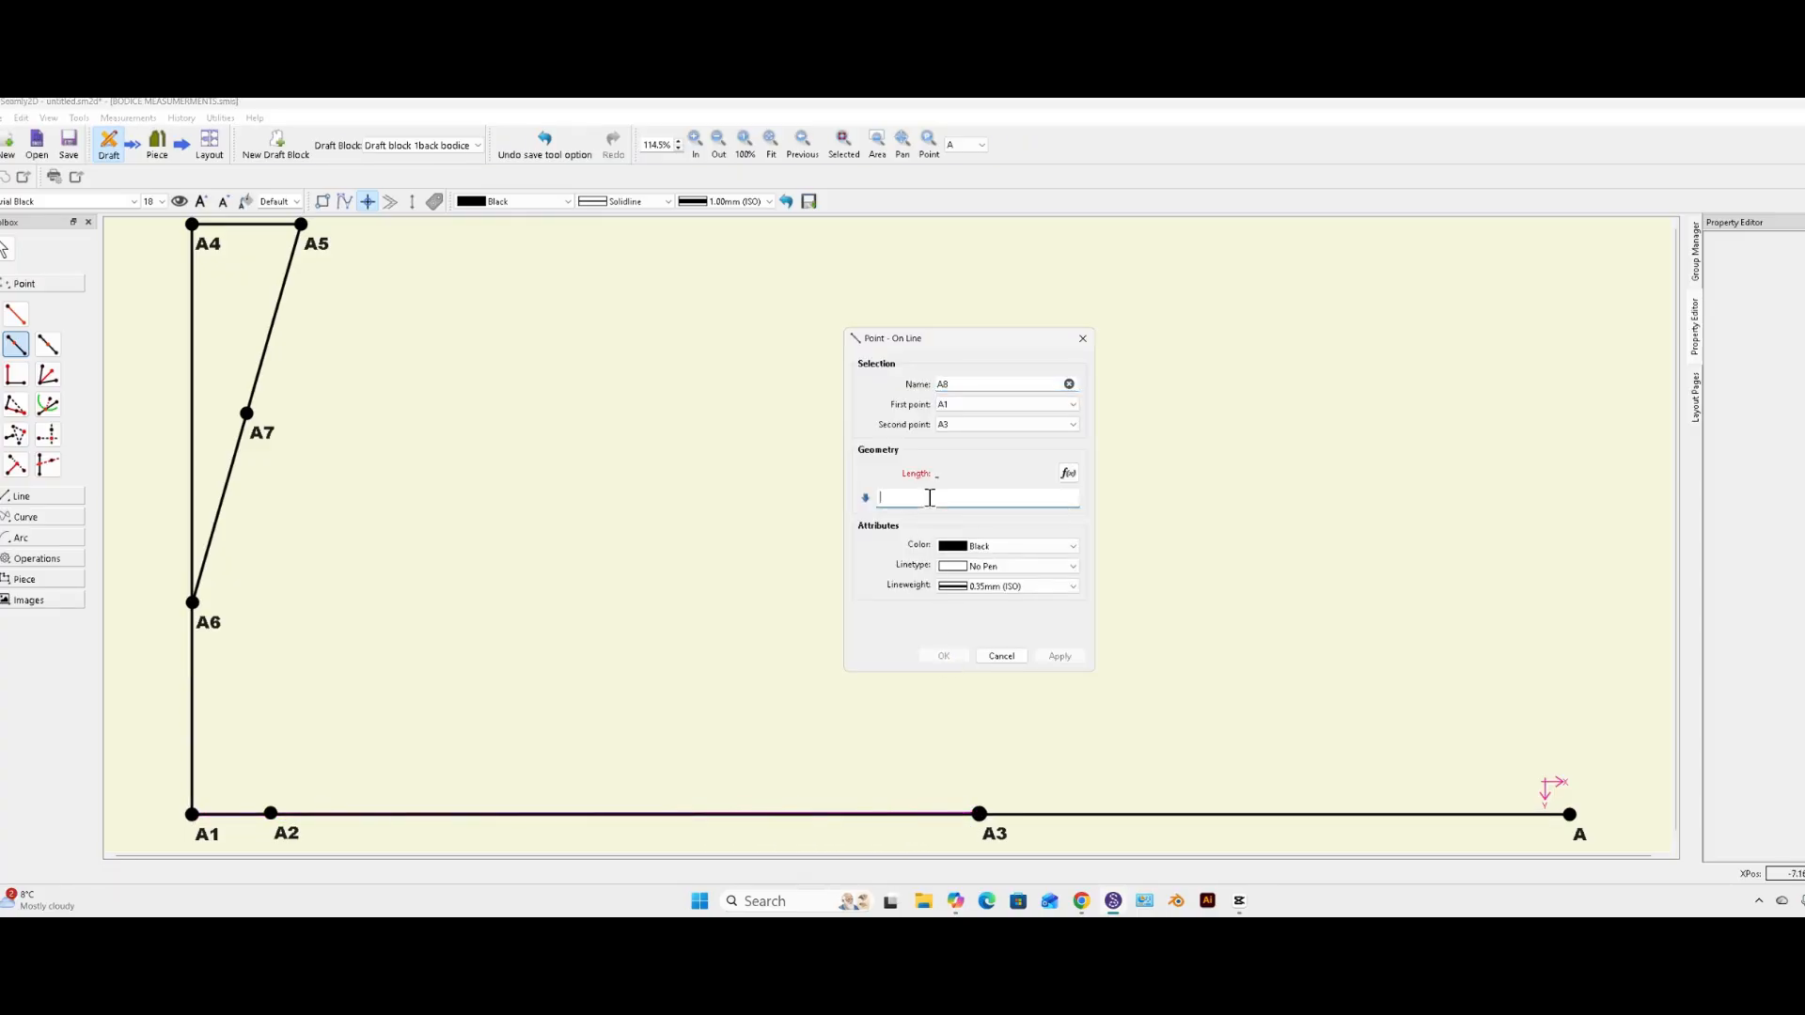
pyautogui.write('5')
pyautogui.click(1070, 473)
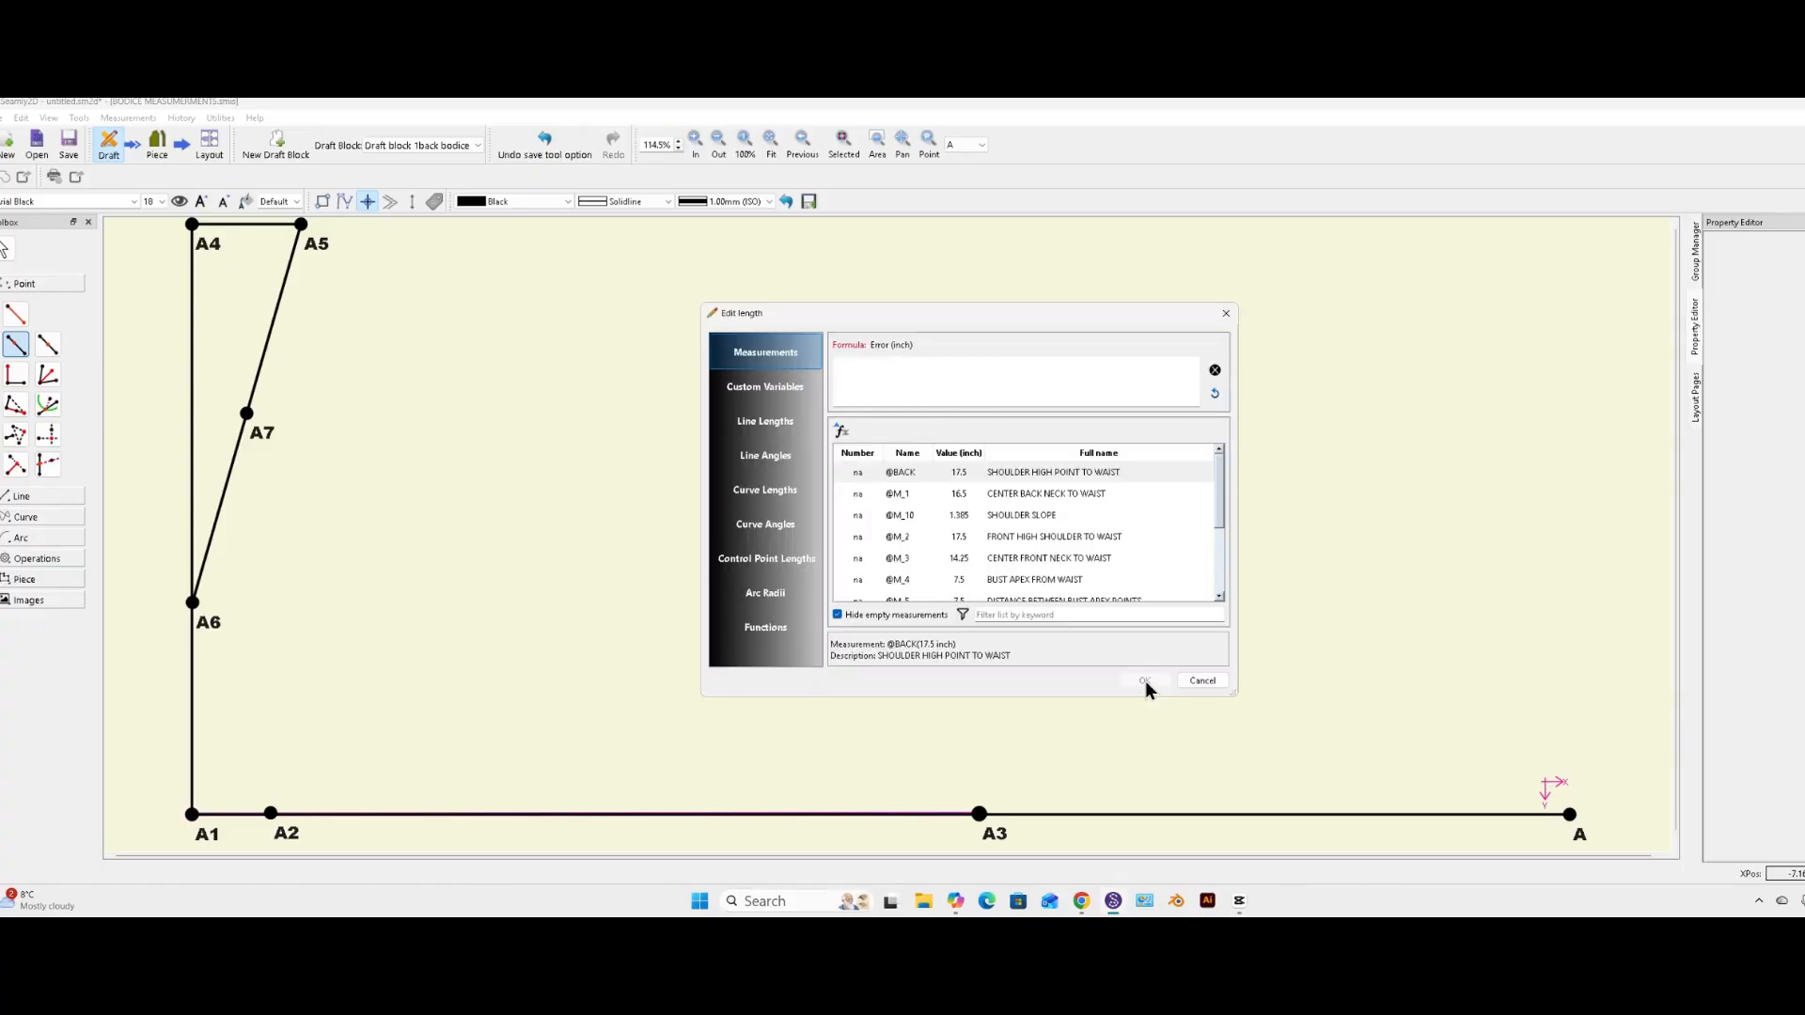
pyautogui.moveTo(1218, 489); pyautogui.dragTo(1220, 527)
pyautogui.click(1202, 681)
pyautogui.click(1059, 657)
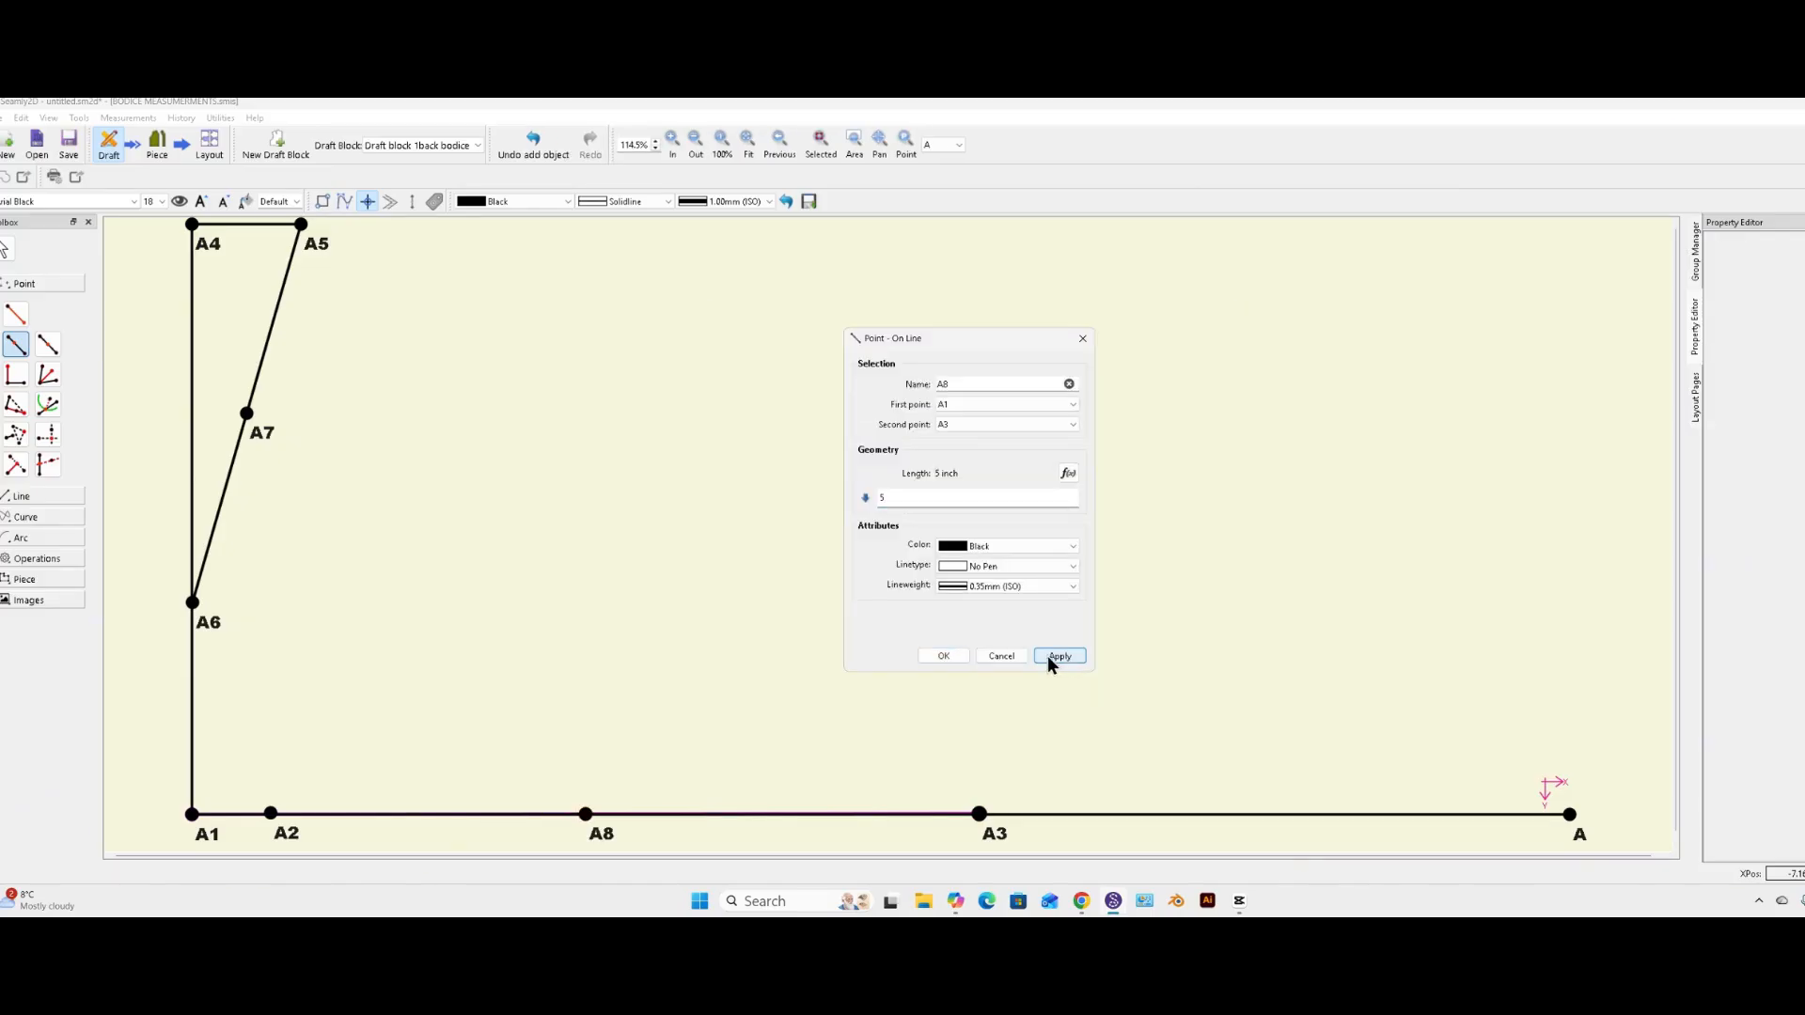
pyautogui.click(943, 655)
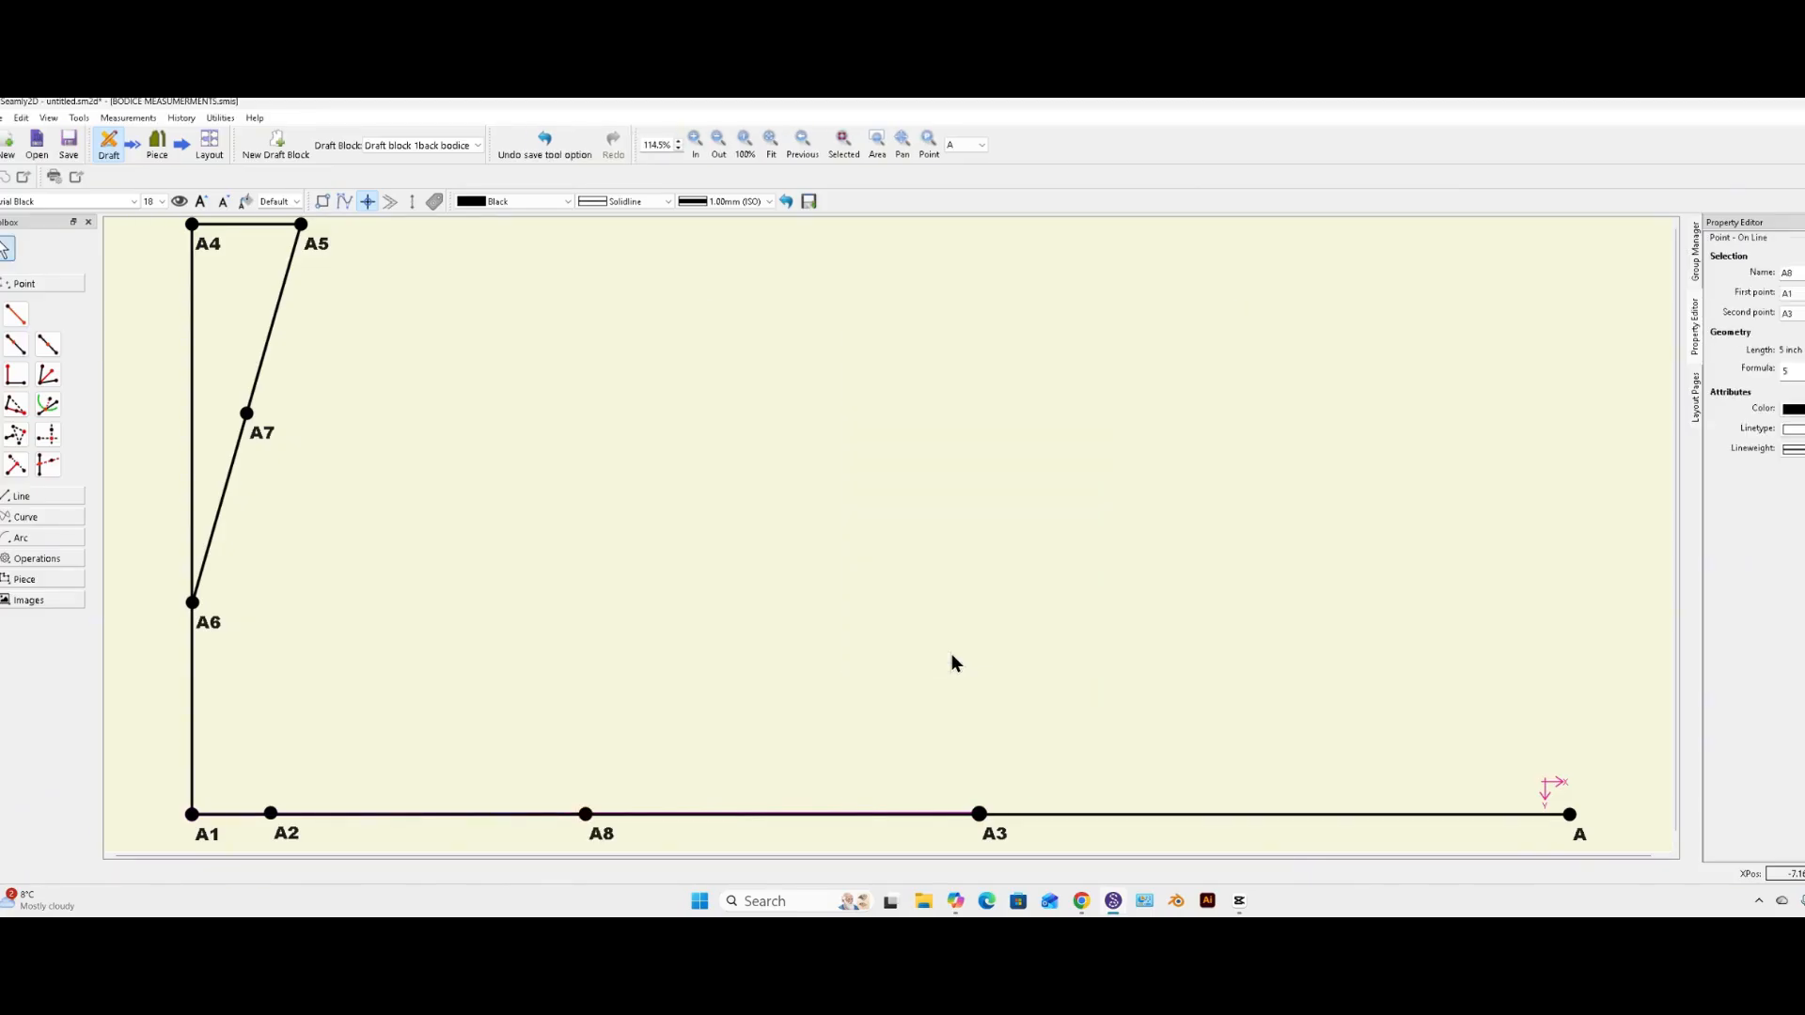
pyautogui.moveTo(603, 833); pyautogui.dragTo(610, 838)
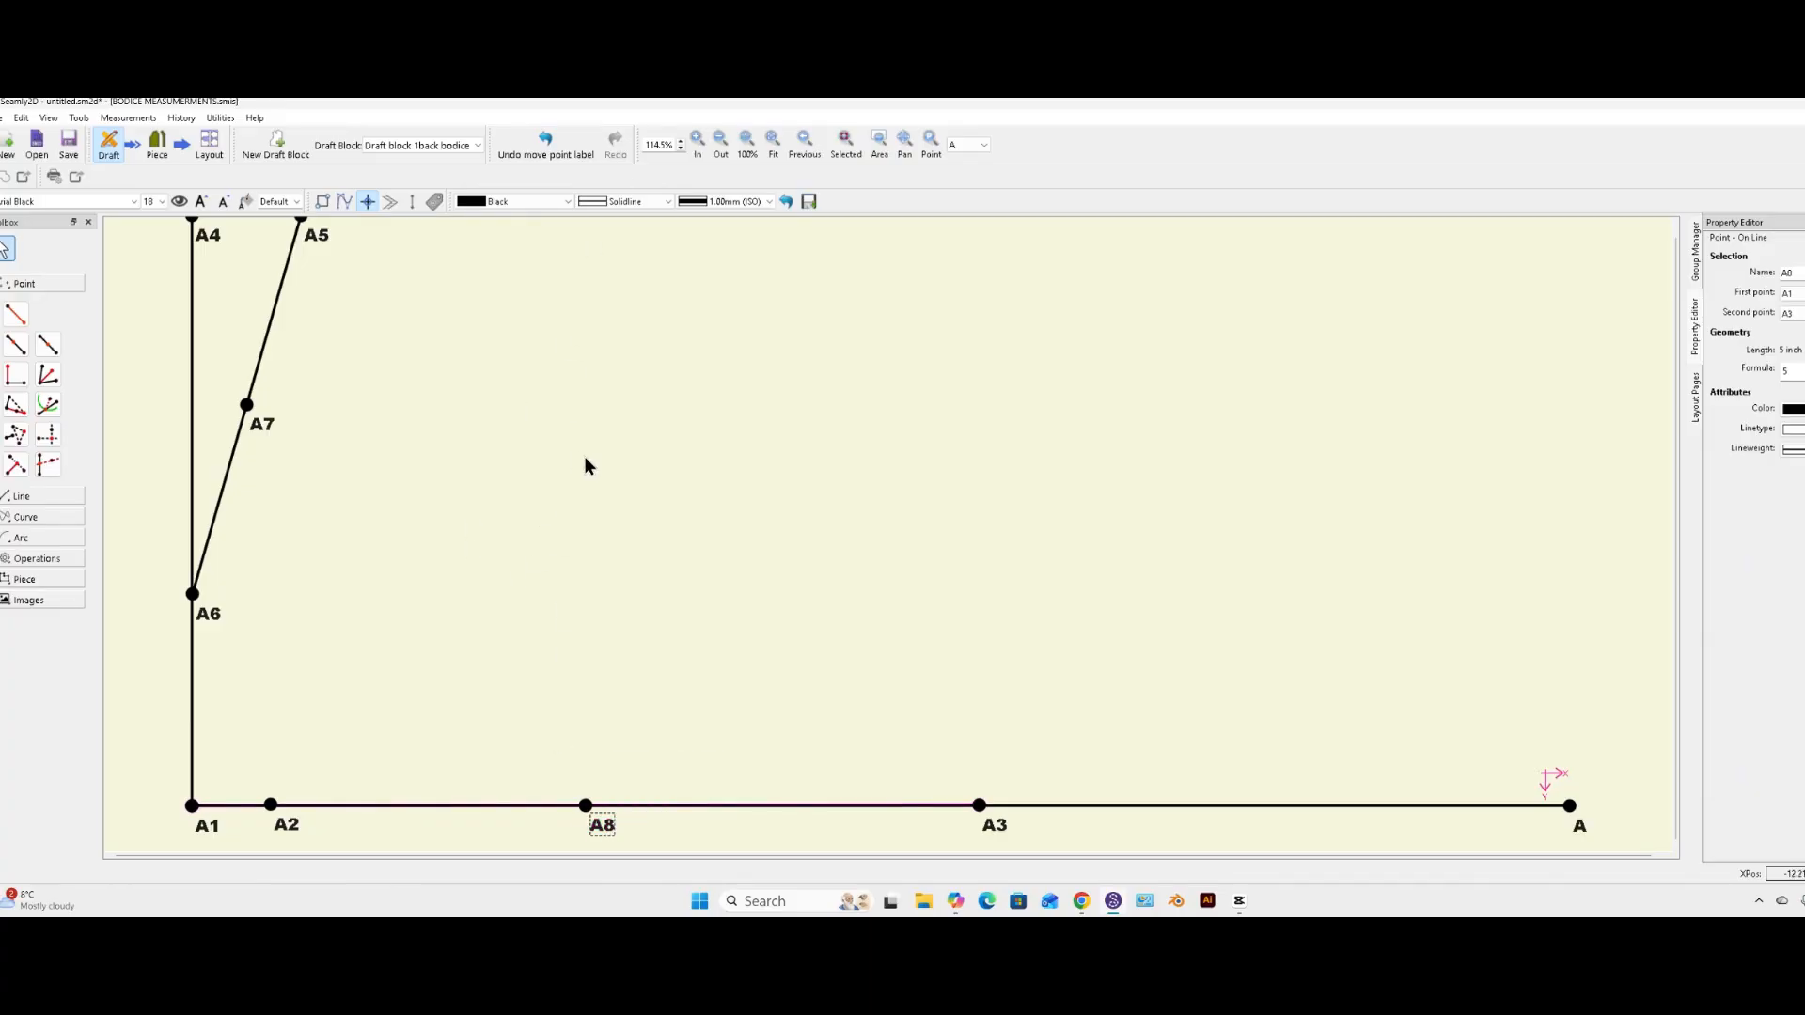
pyautogui.scroll(1, 584, 464)
pyautogui.click(16, 376)
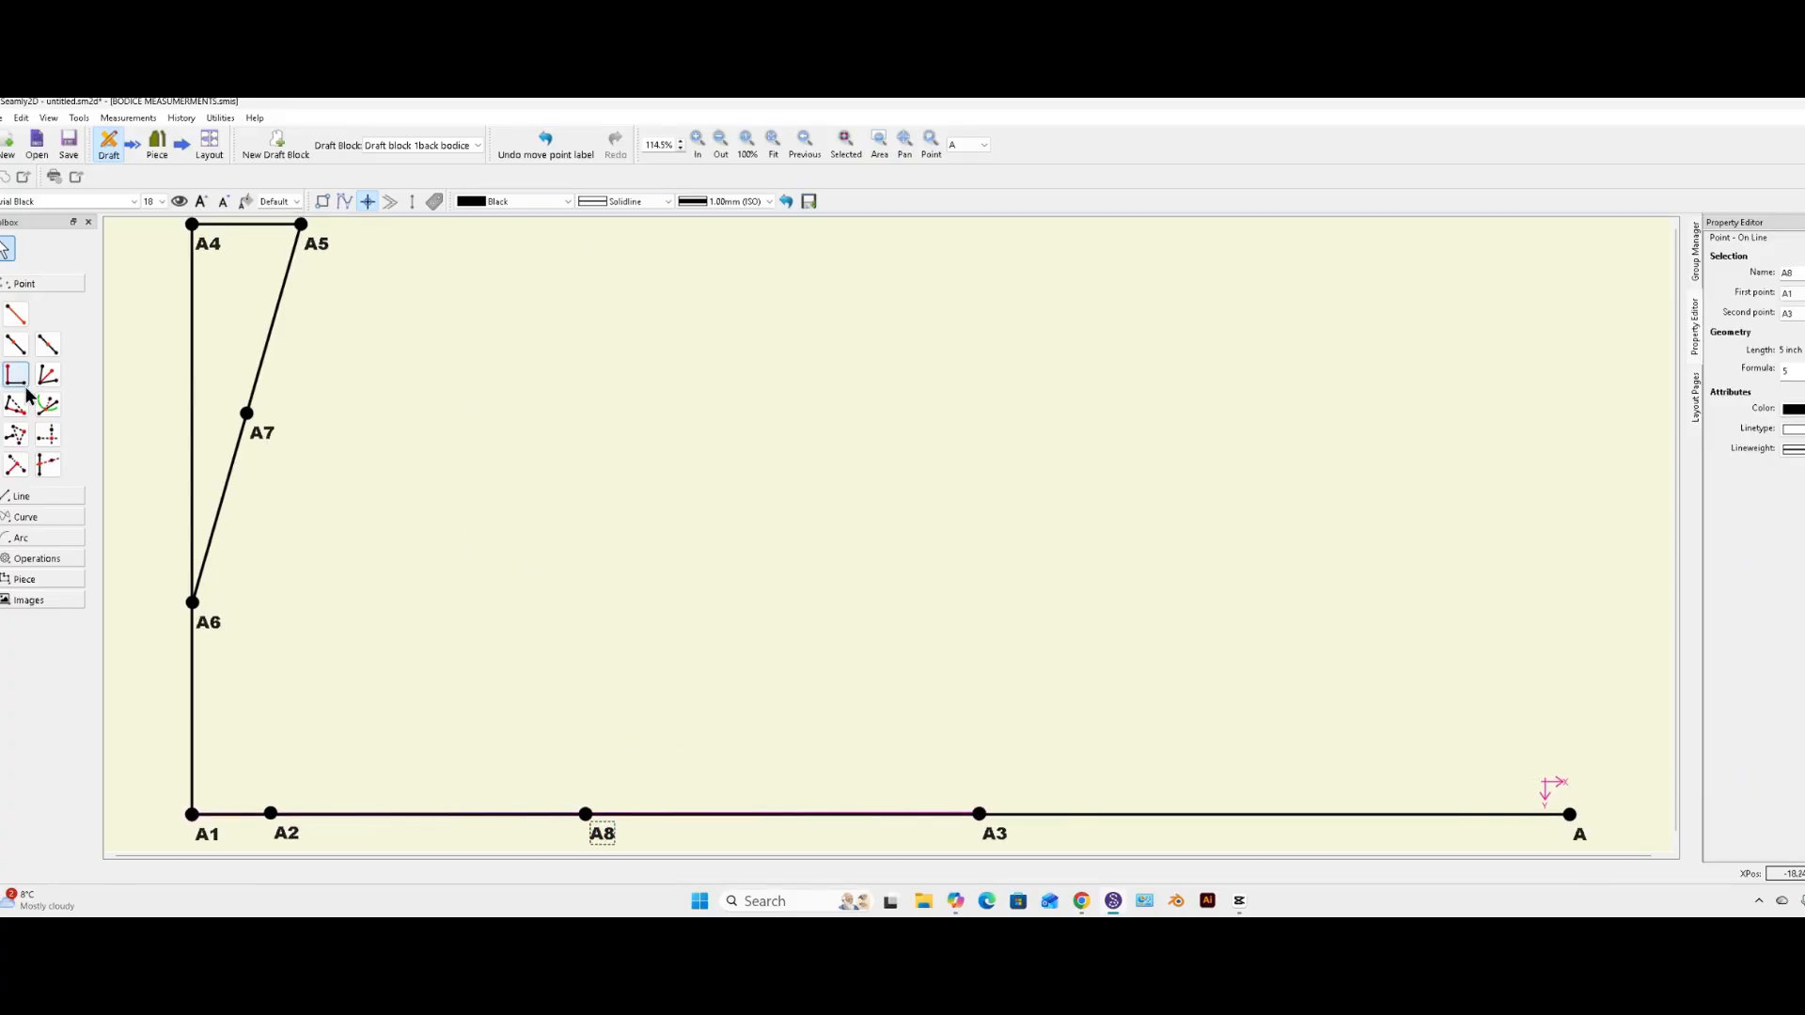
pyautogui.click(584, 813)
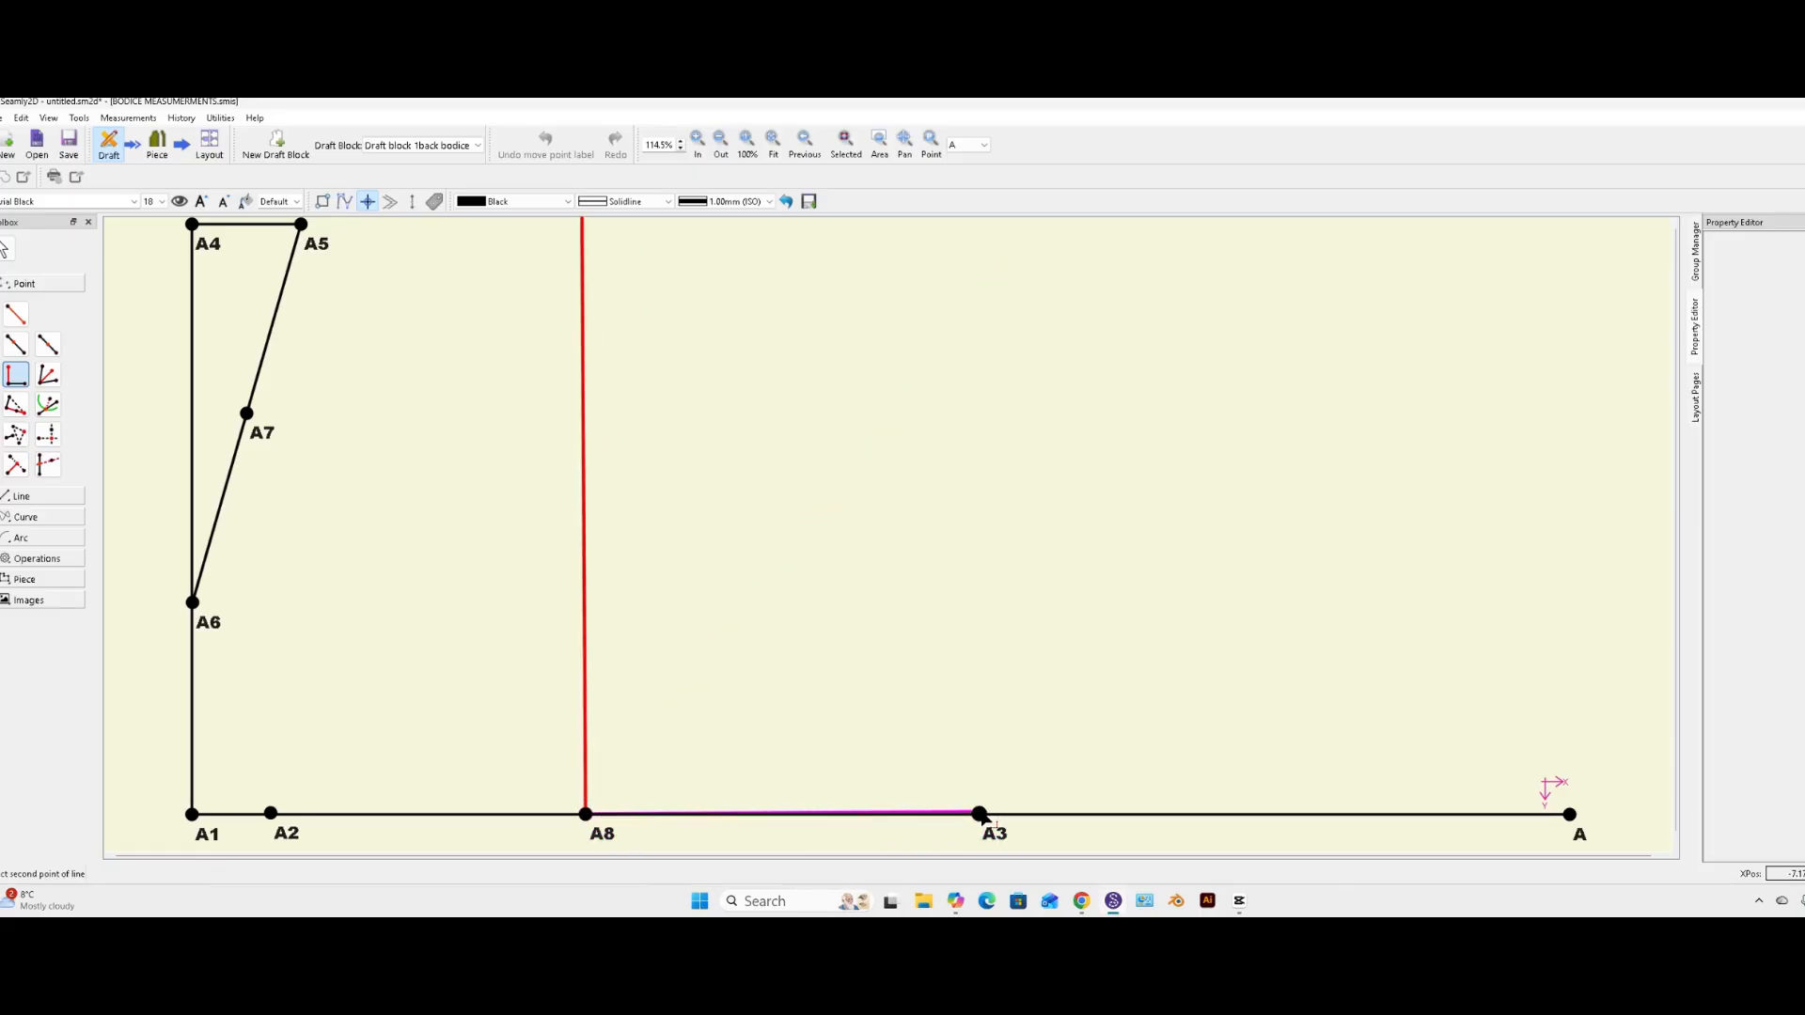
pyautogui.click(981, 814)
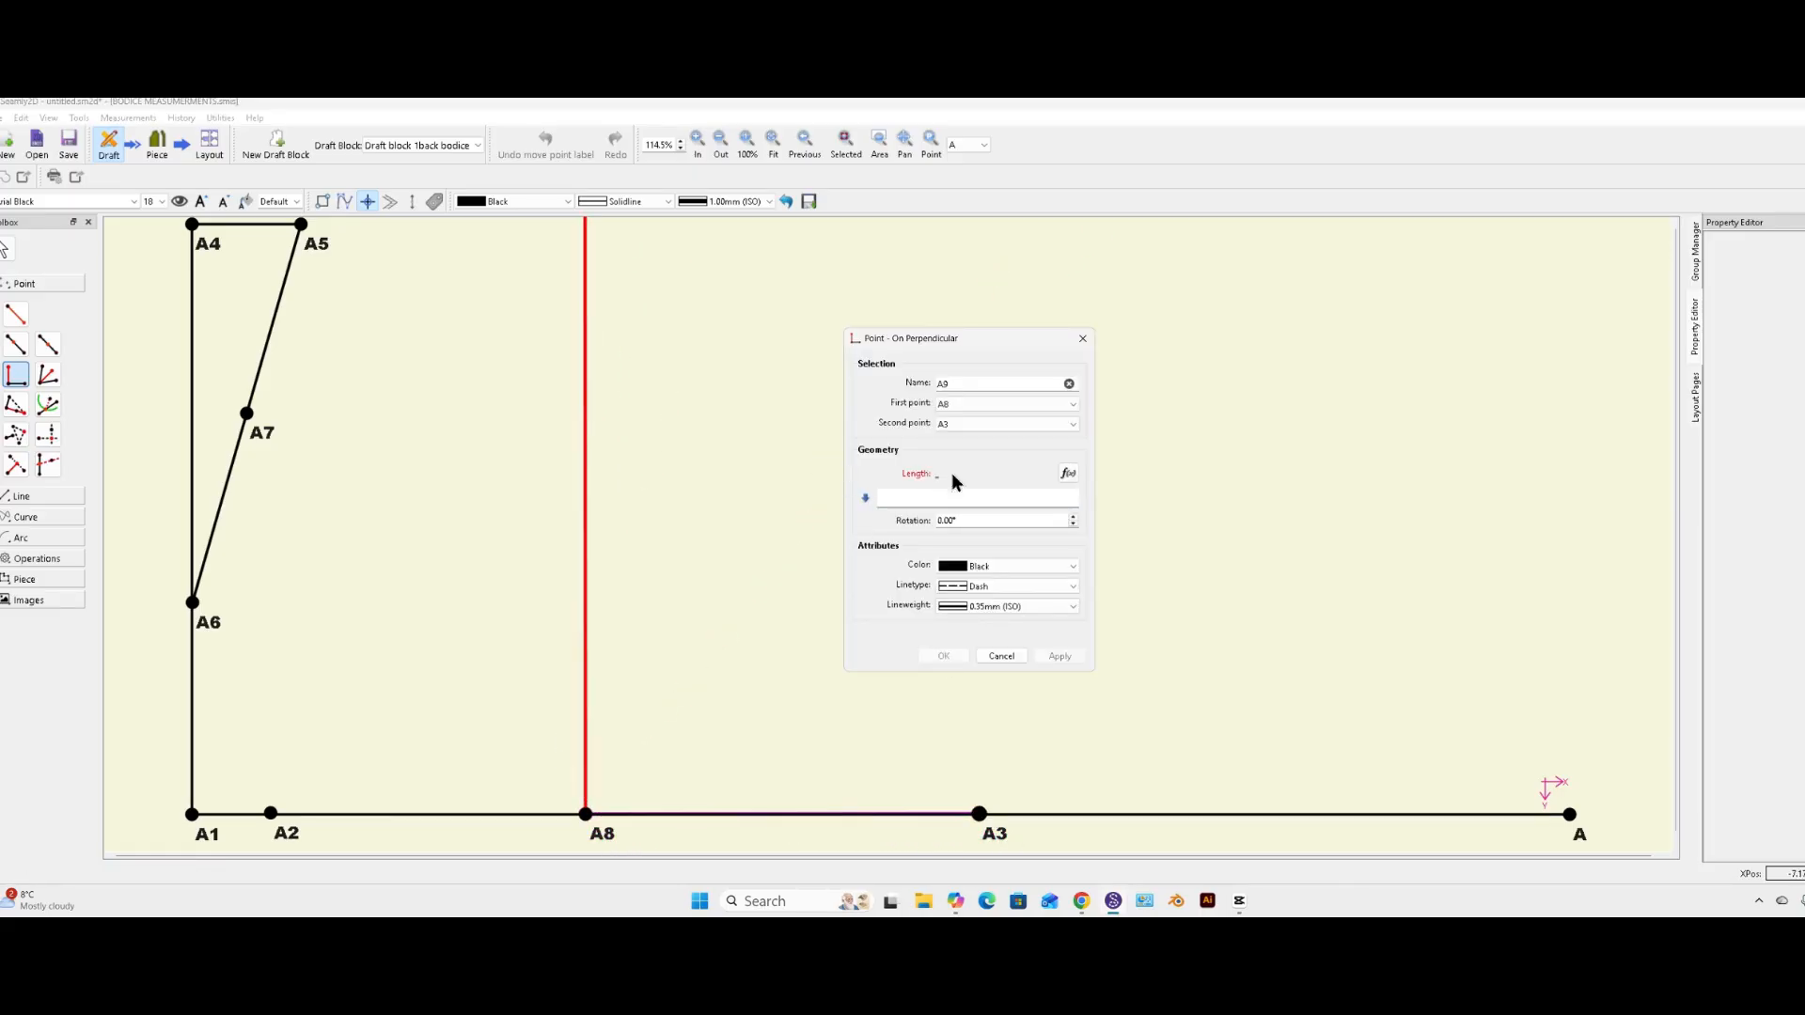
pyautogui.click(1068, 473)
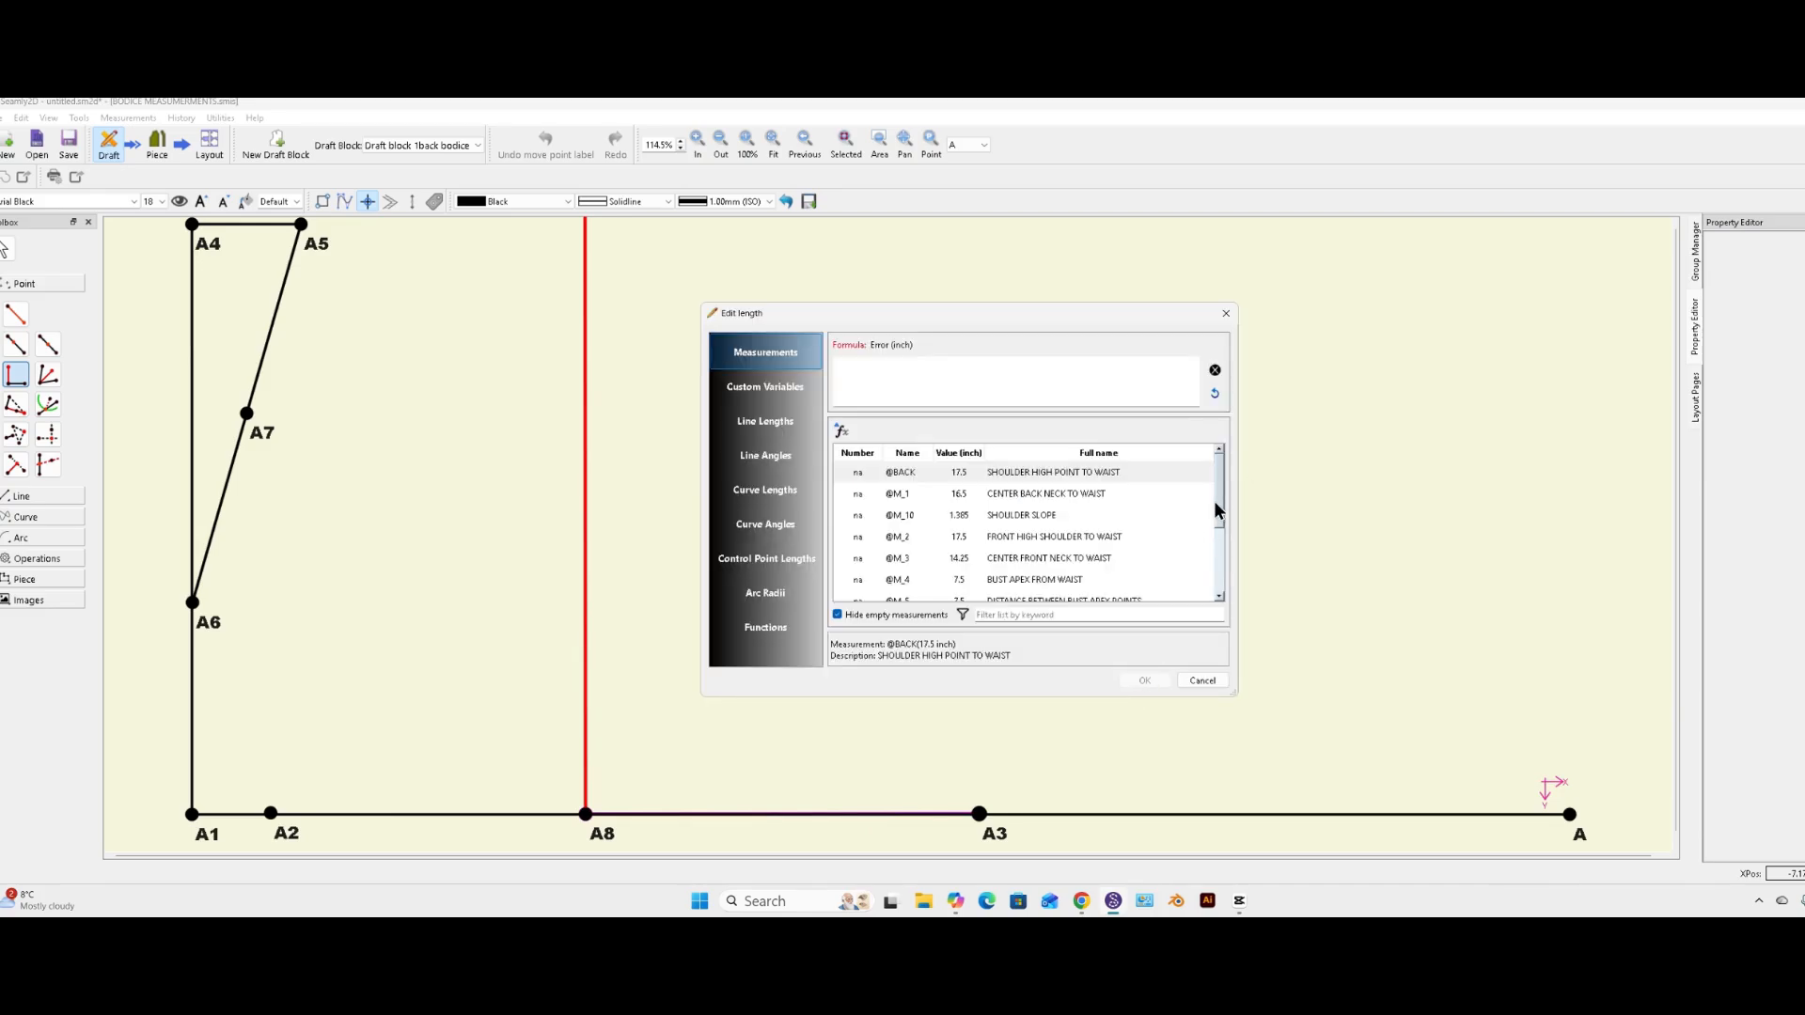
pyautogui.moveTo(1221, 497); pyautogui.dragTo(1216, 570)
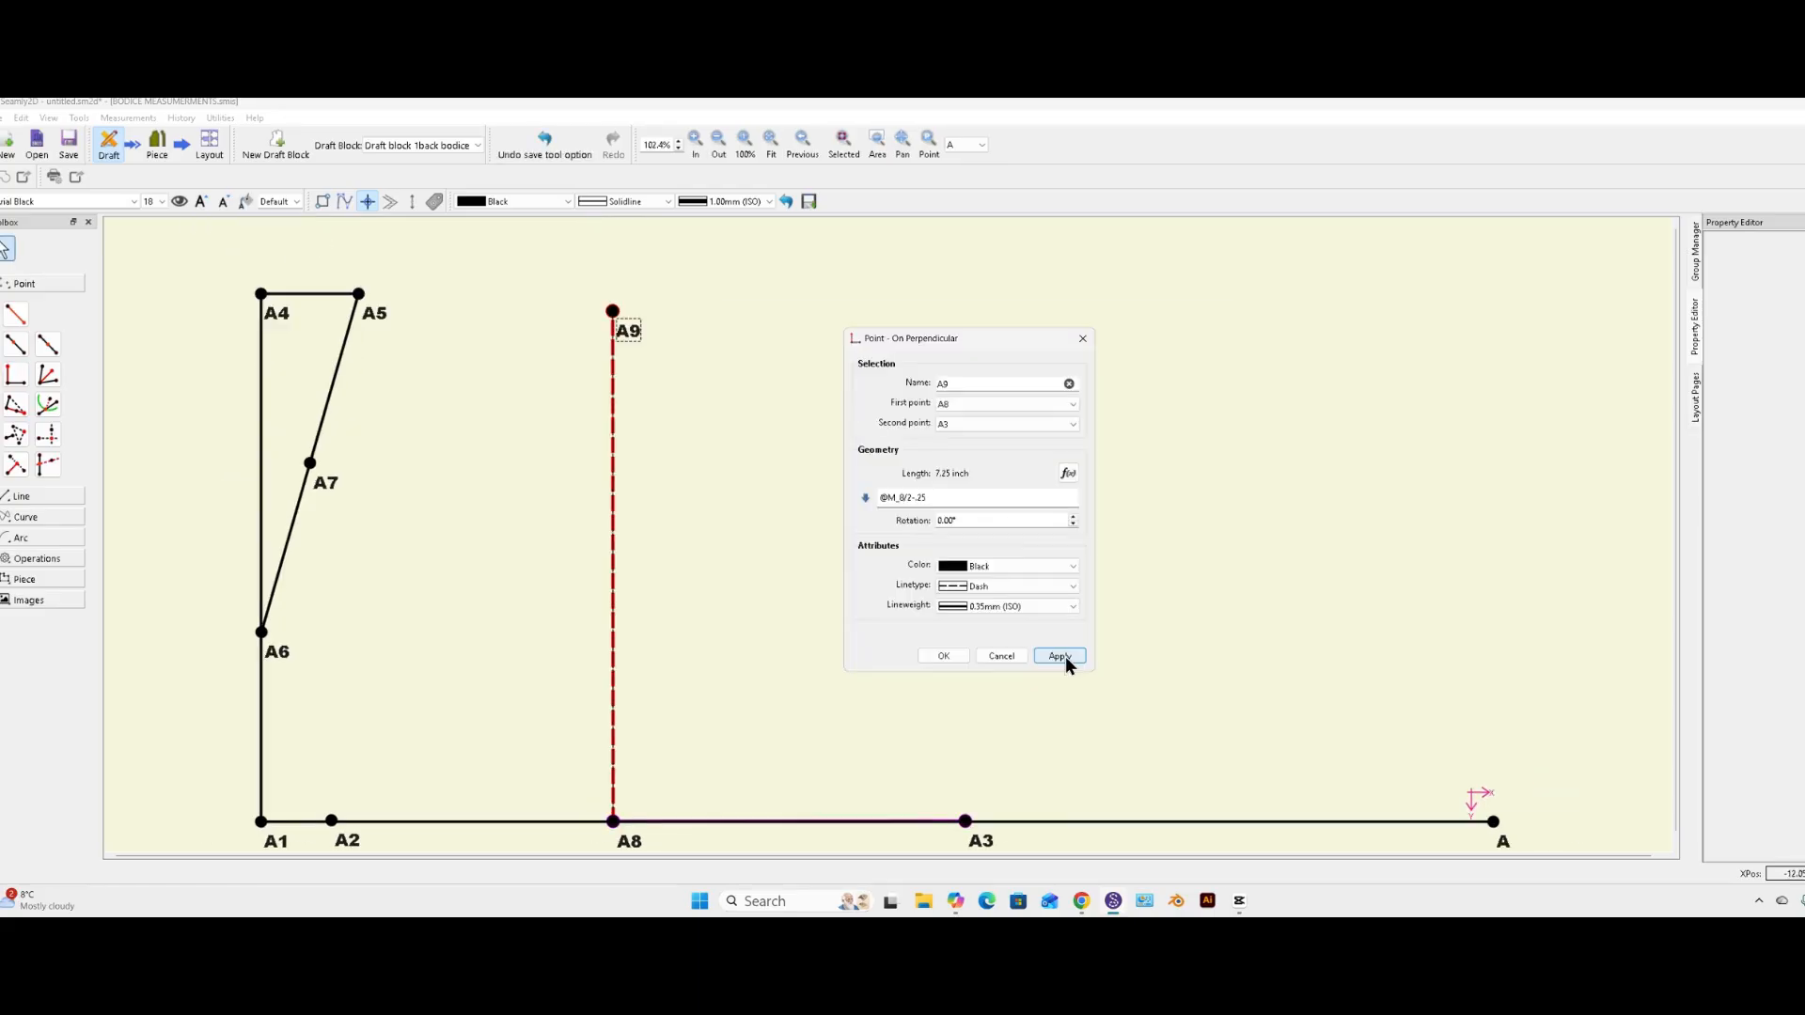
pyautogui.click(952, 657)
pyautogui.moveTo(619, 335); pyautogui.dragTo(668, 322)
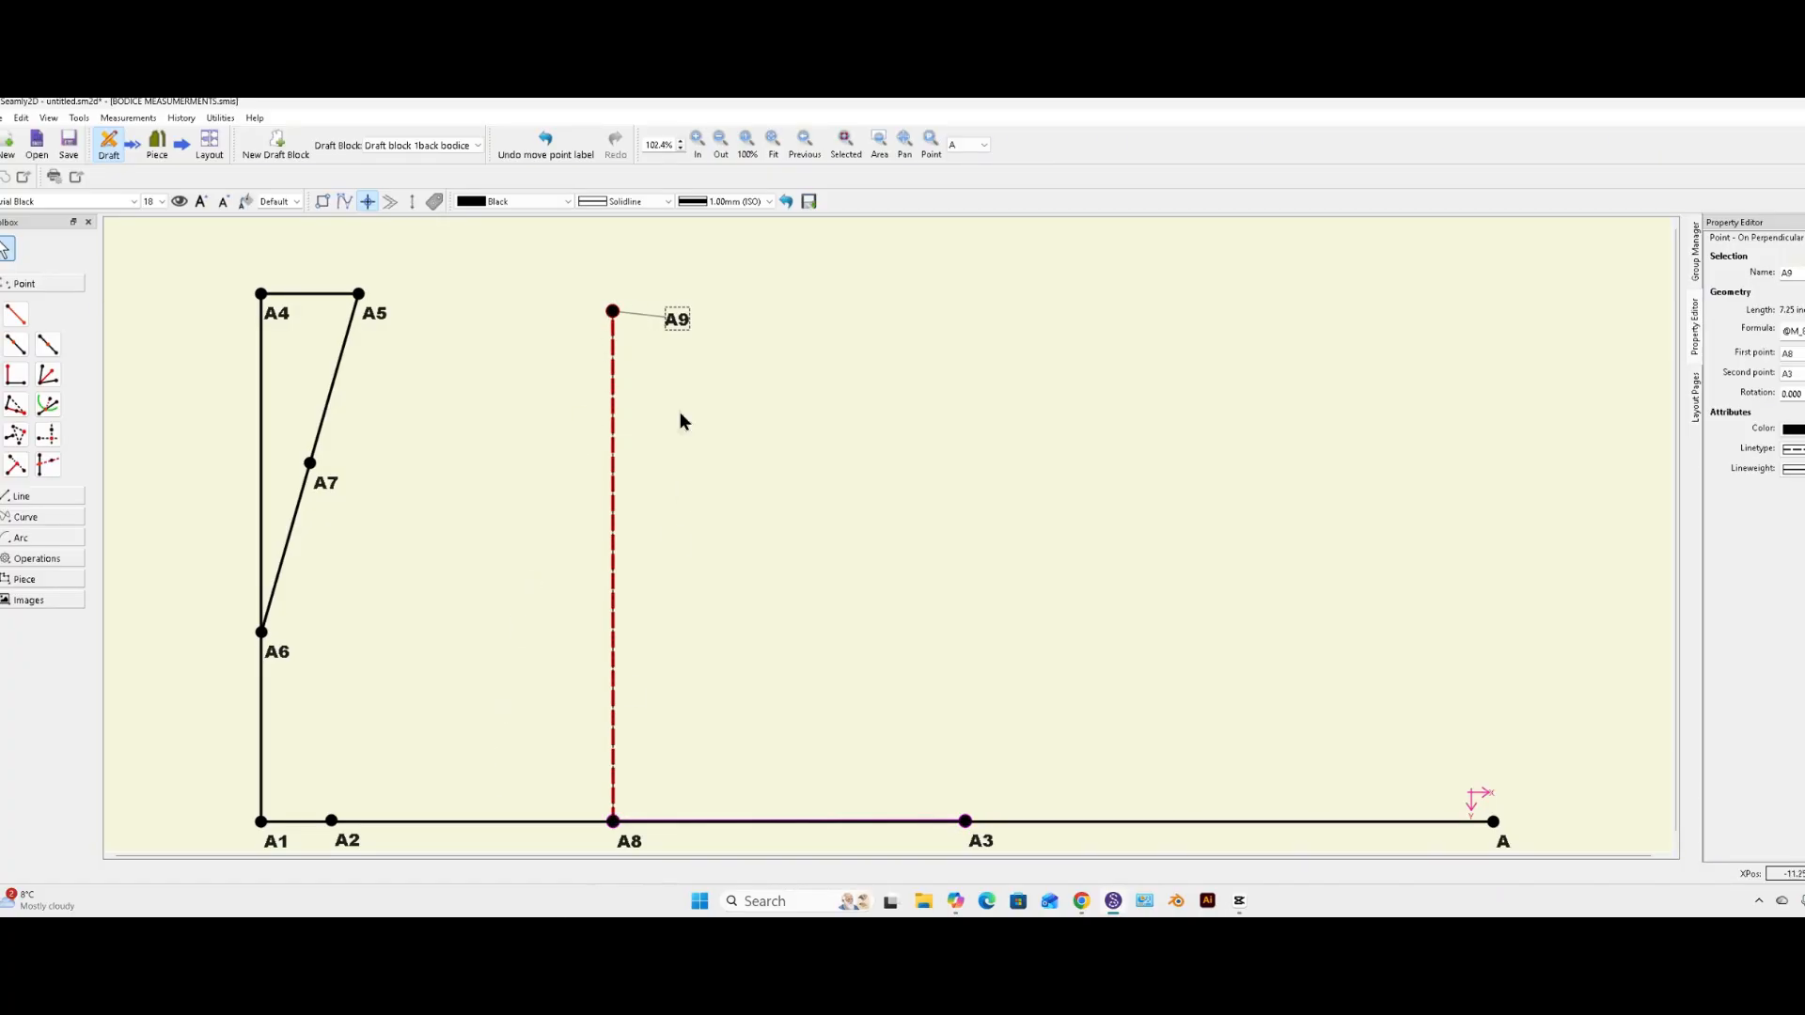
pyautogui.moveTo(680, 322); pyautogui.dragTo(696, 310)
pyautogui.click(17, 376)
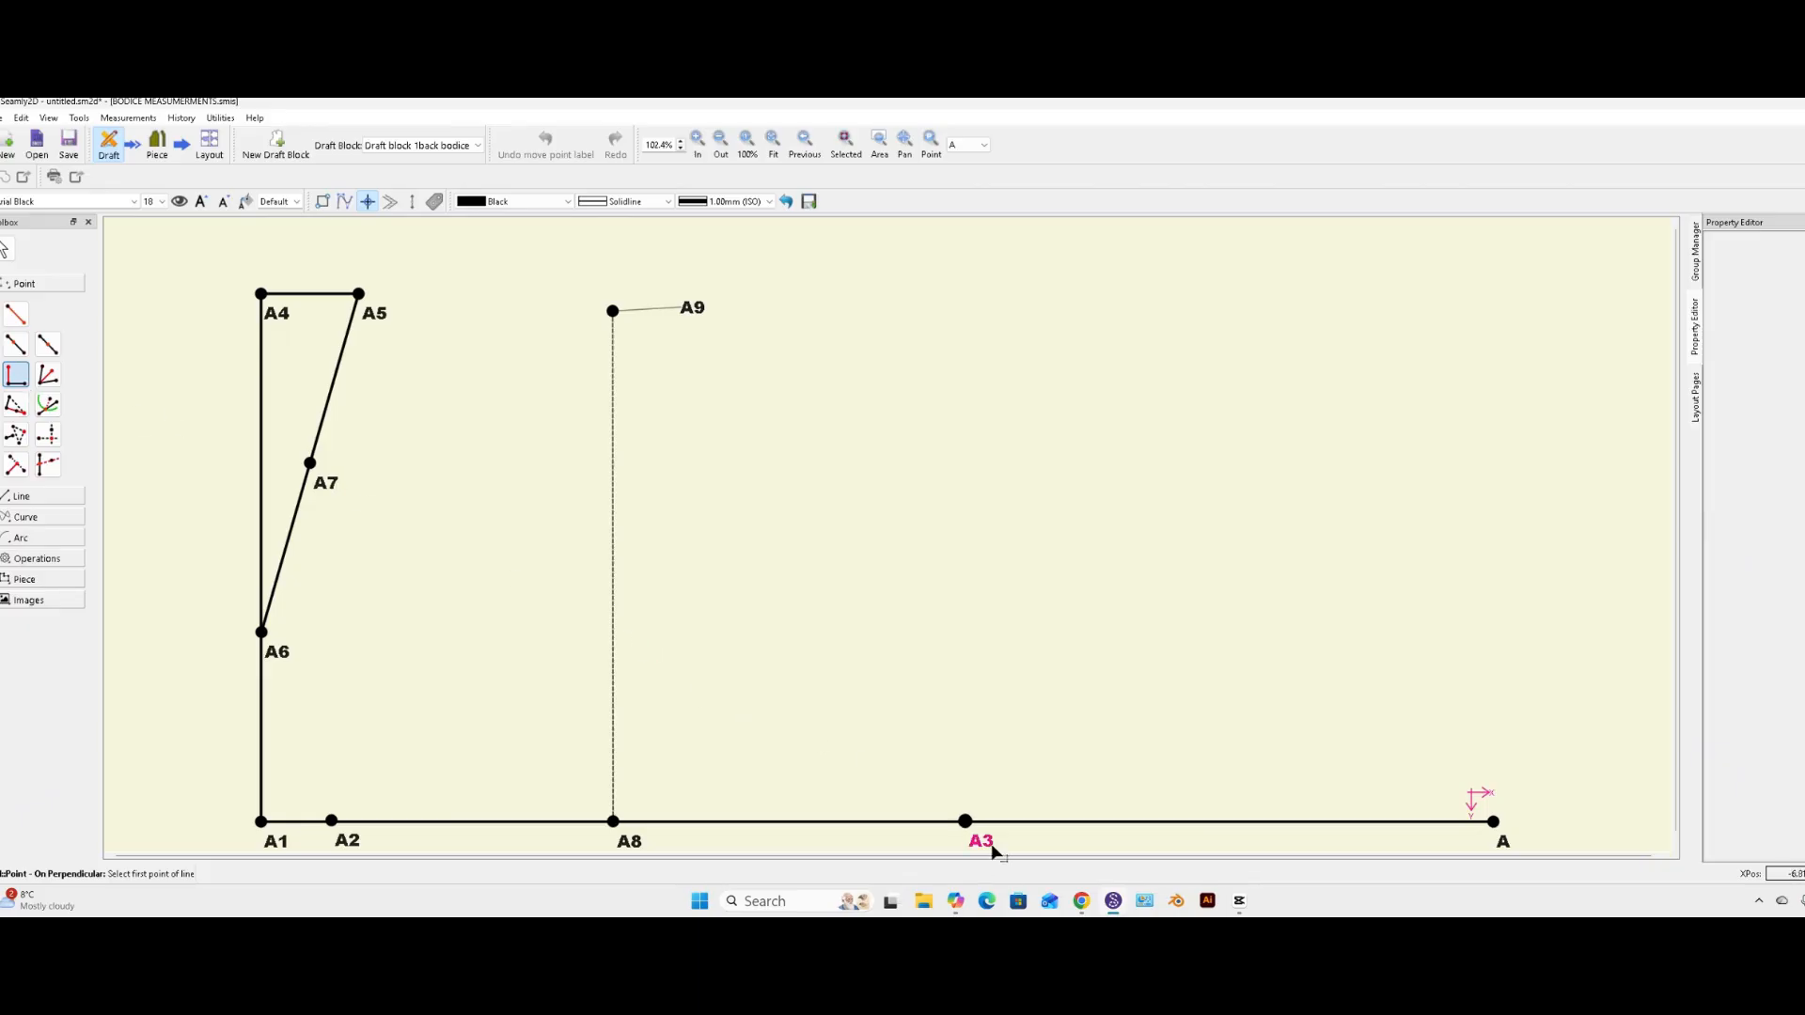
pyautogui.click(968, 826)
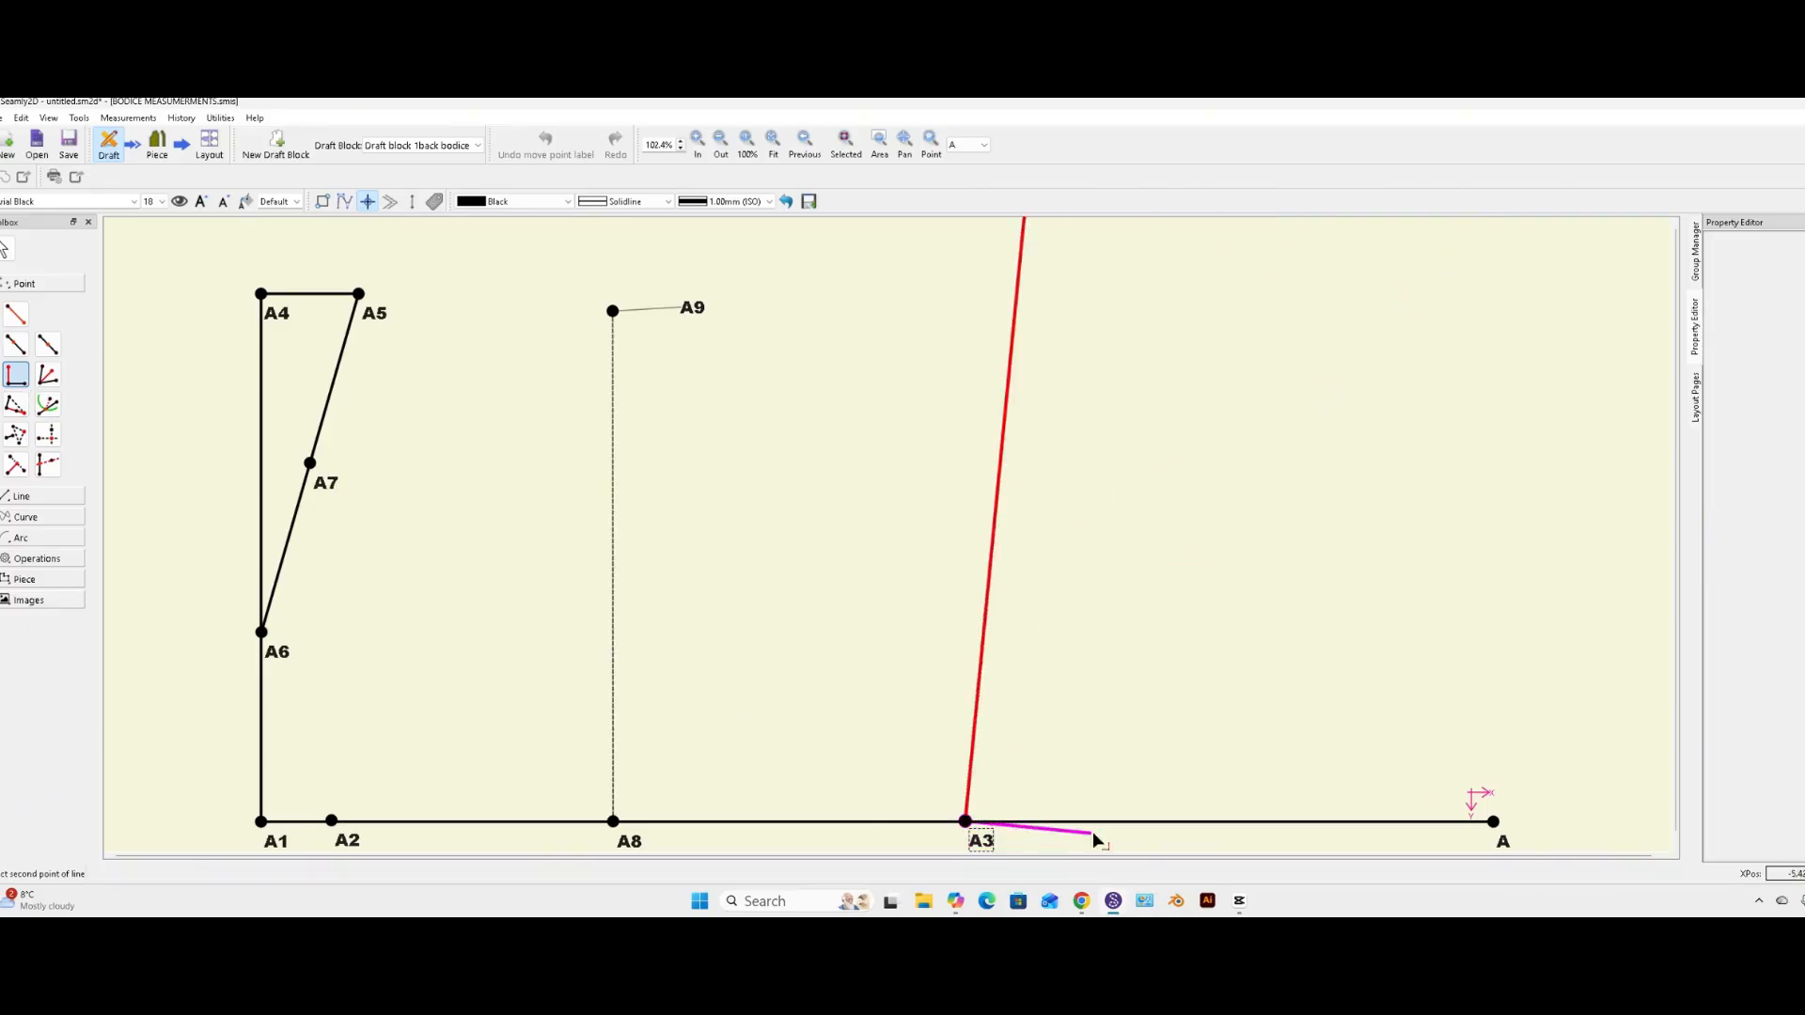
pyautogui.click(1495, 824)
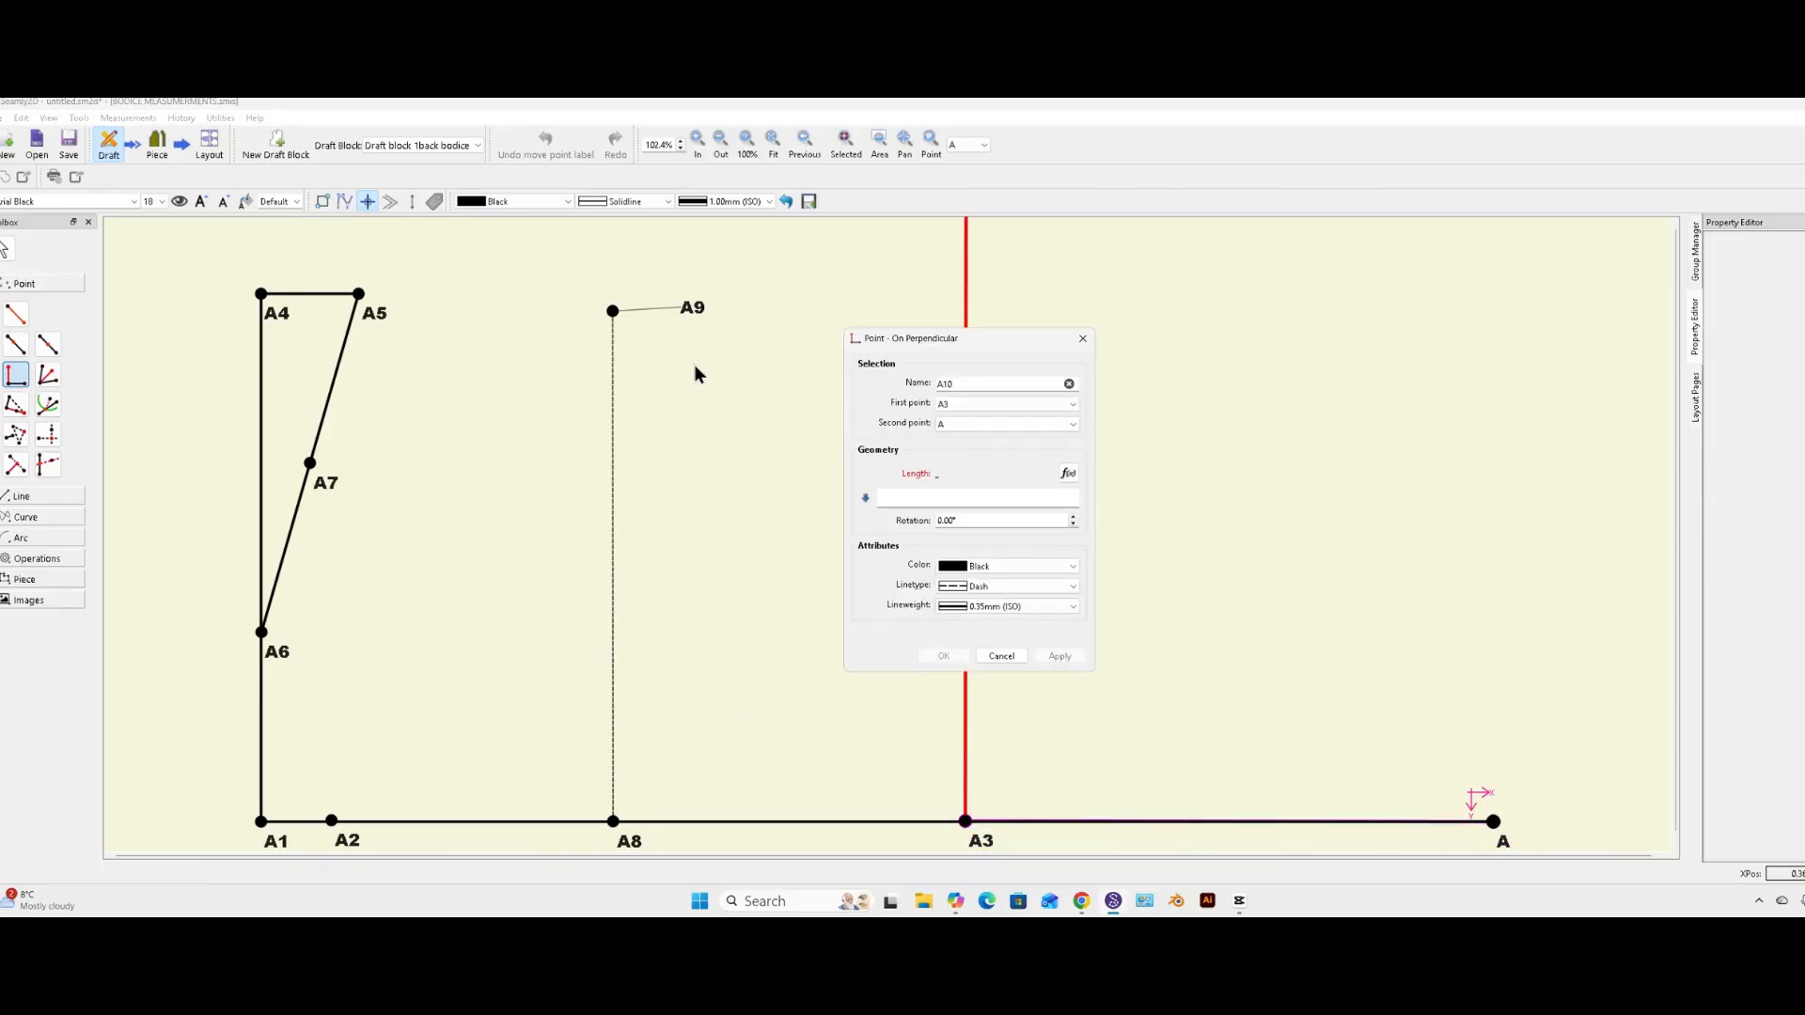
pyautogui.click(1068, 473)
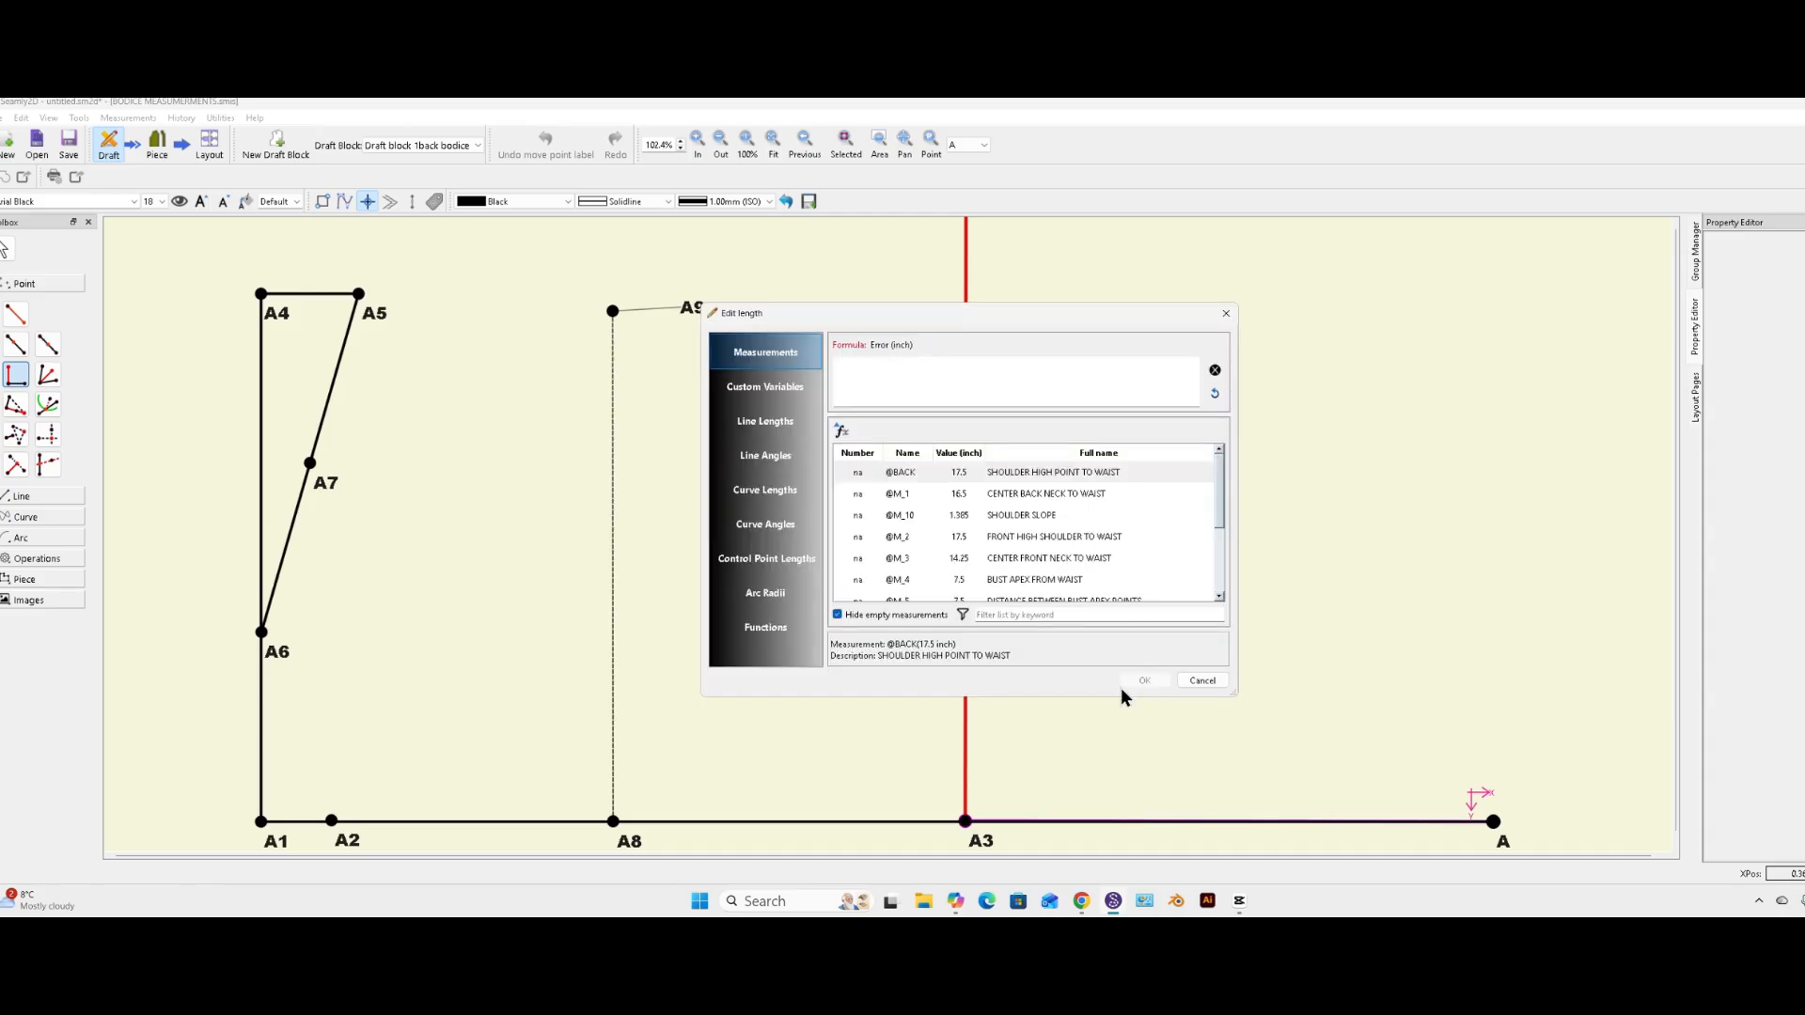
pyautogui.click(1040, 615)
pyautogui.write('b')
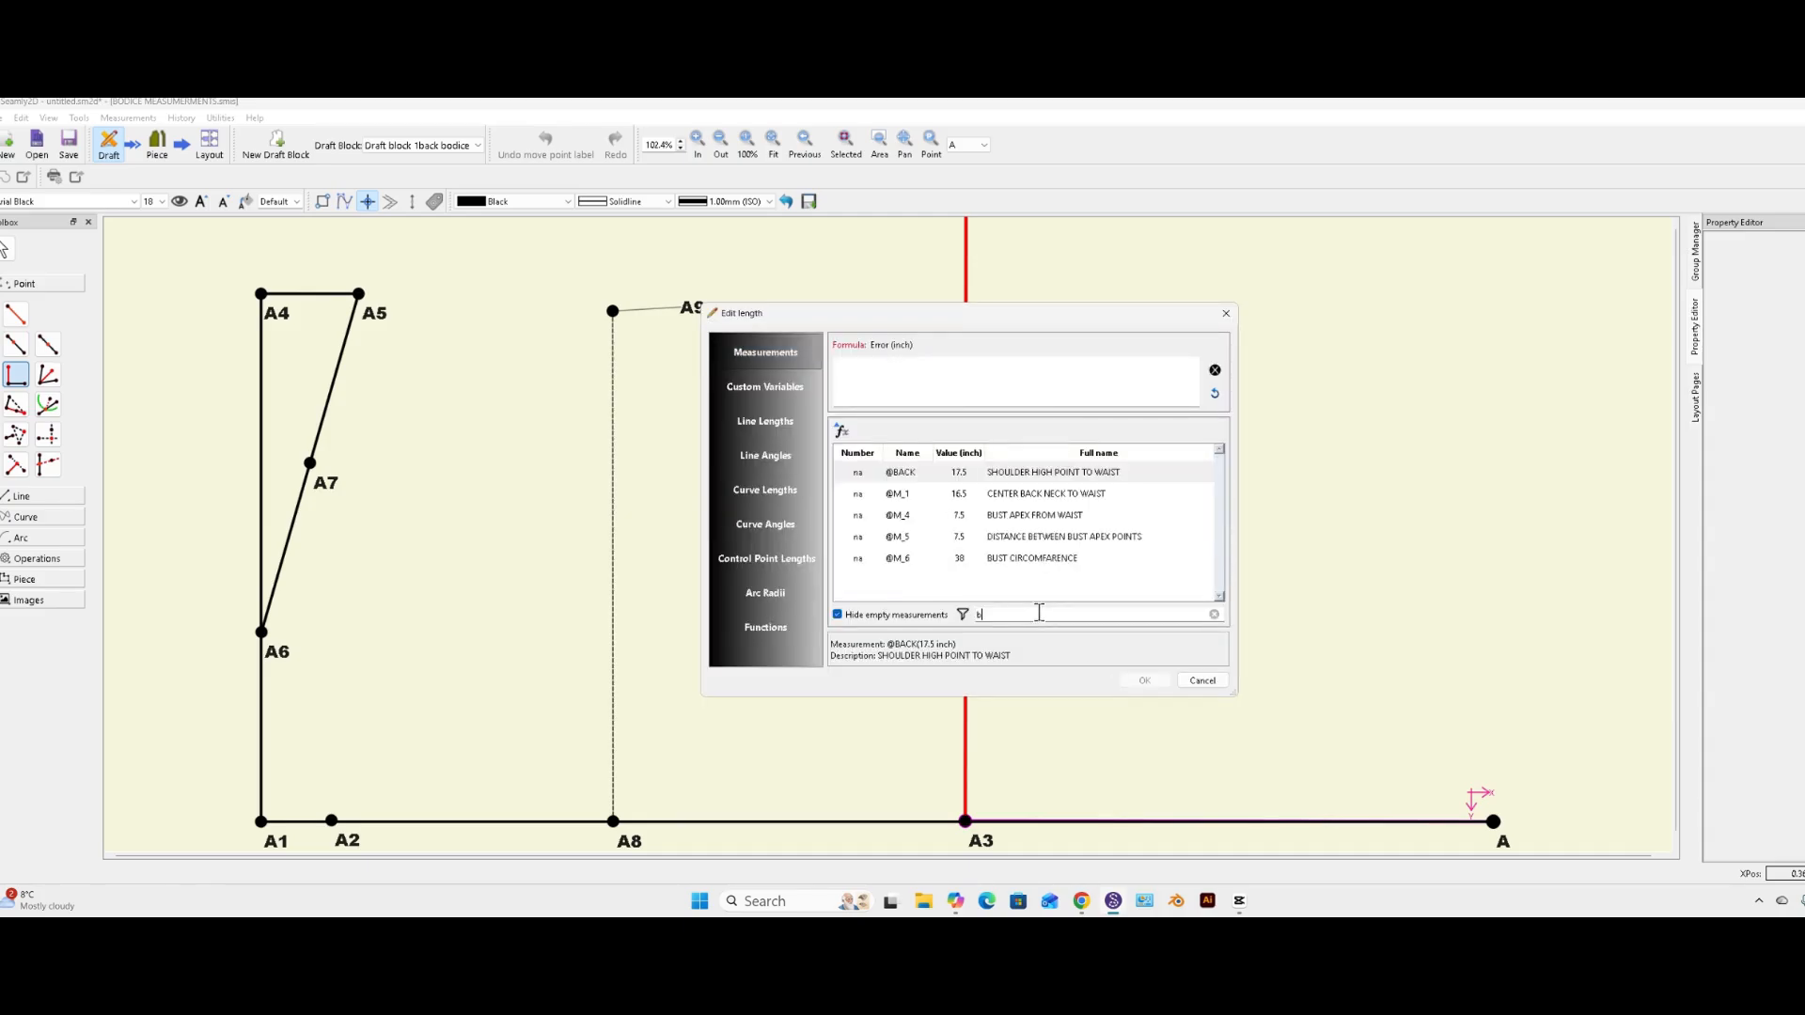
pyautogui.write('ust')
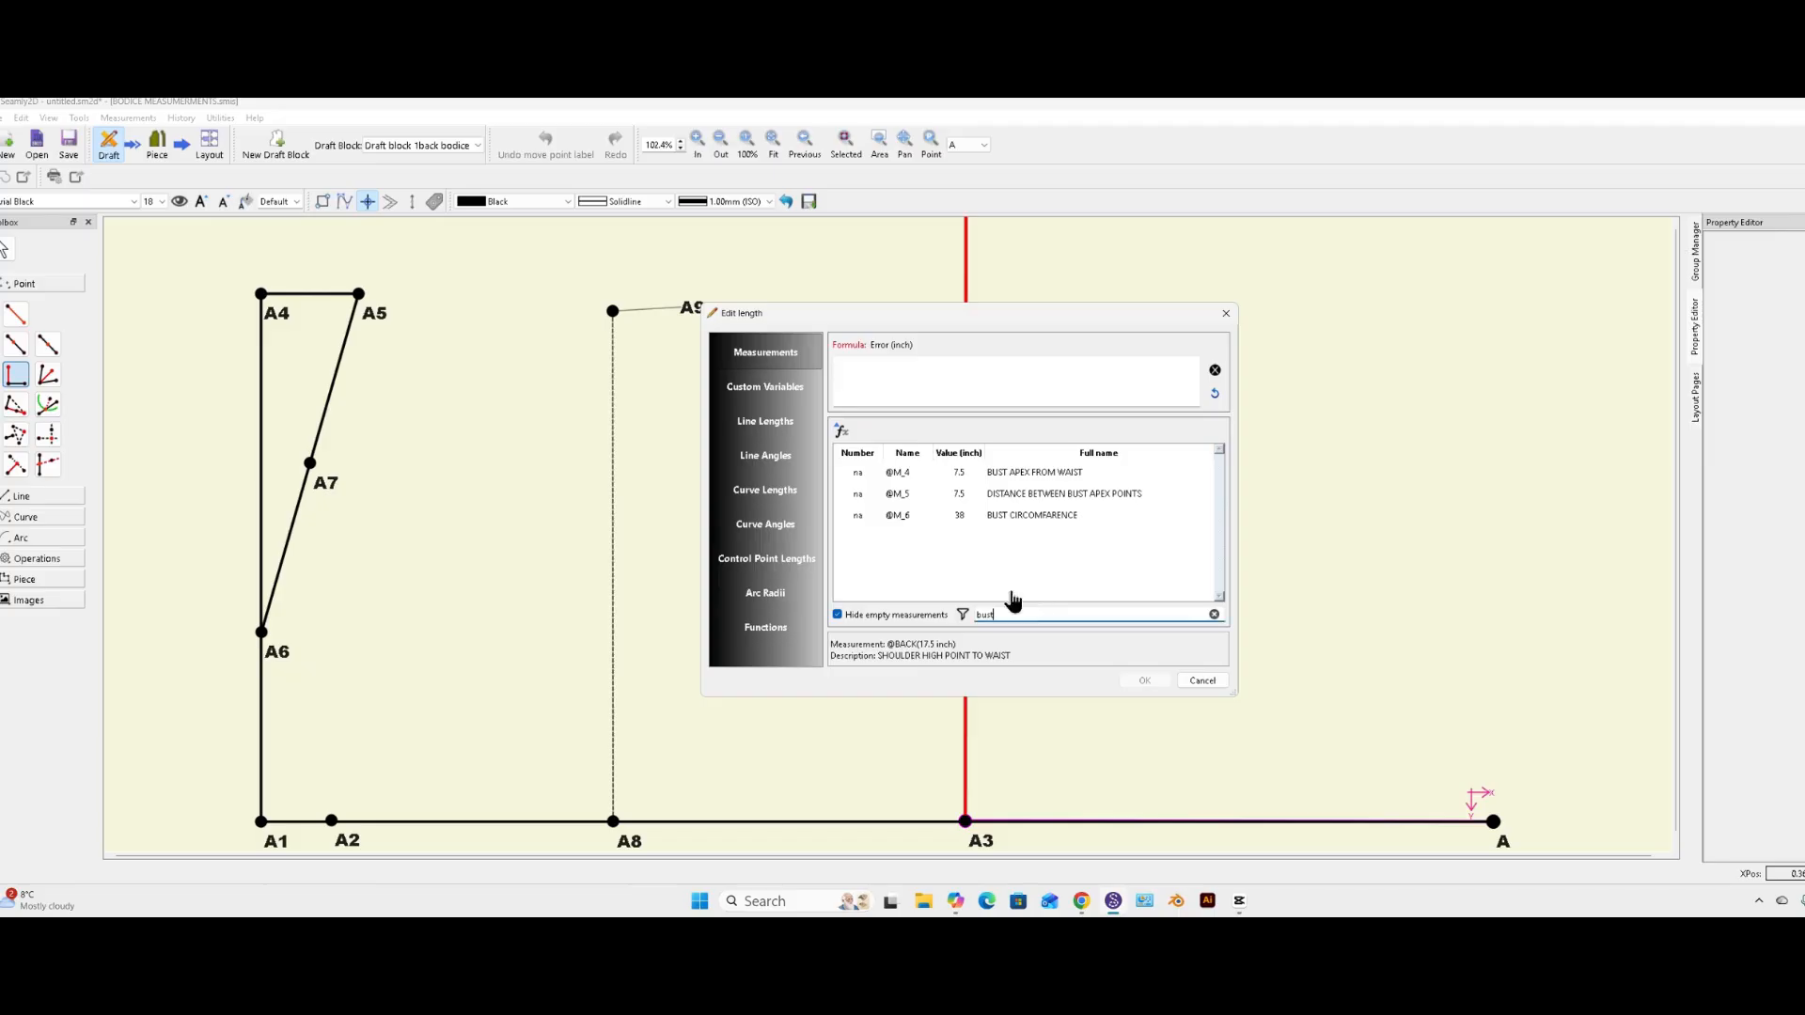
pyautogui.doubleClick(857, 519)
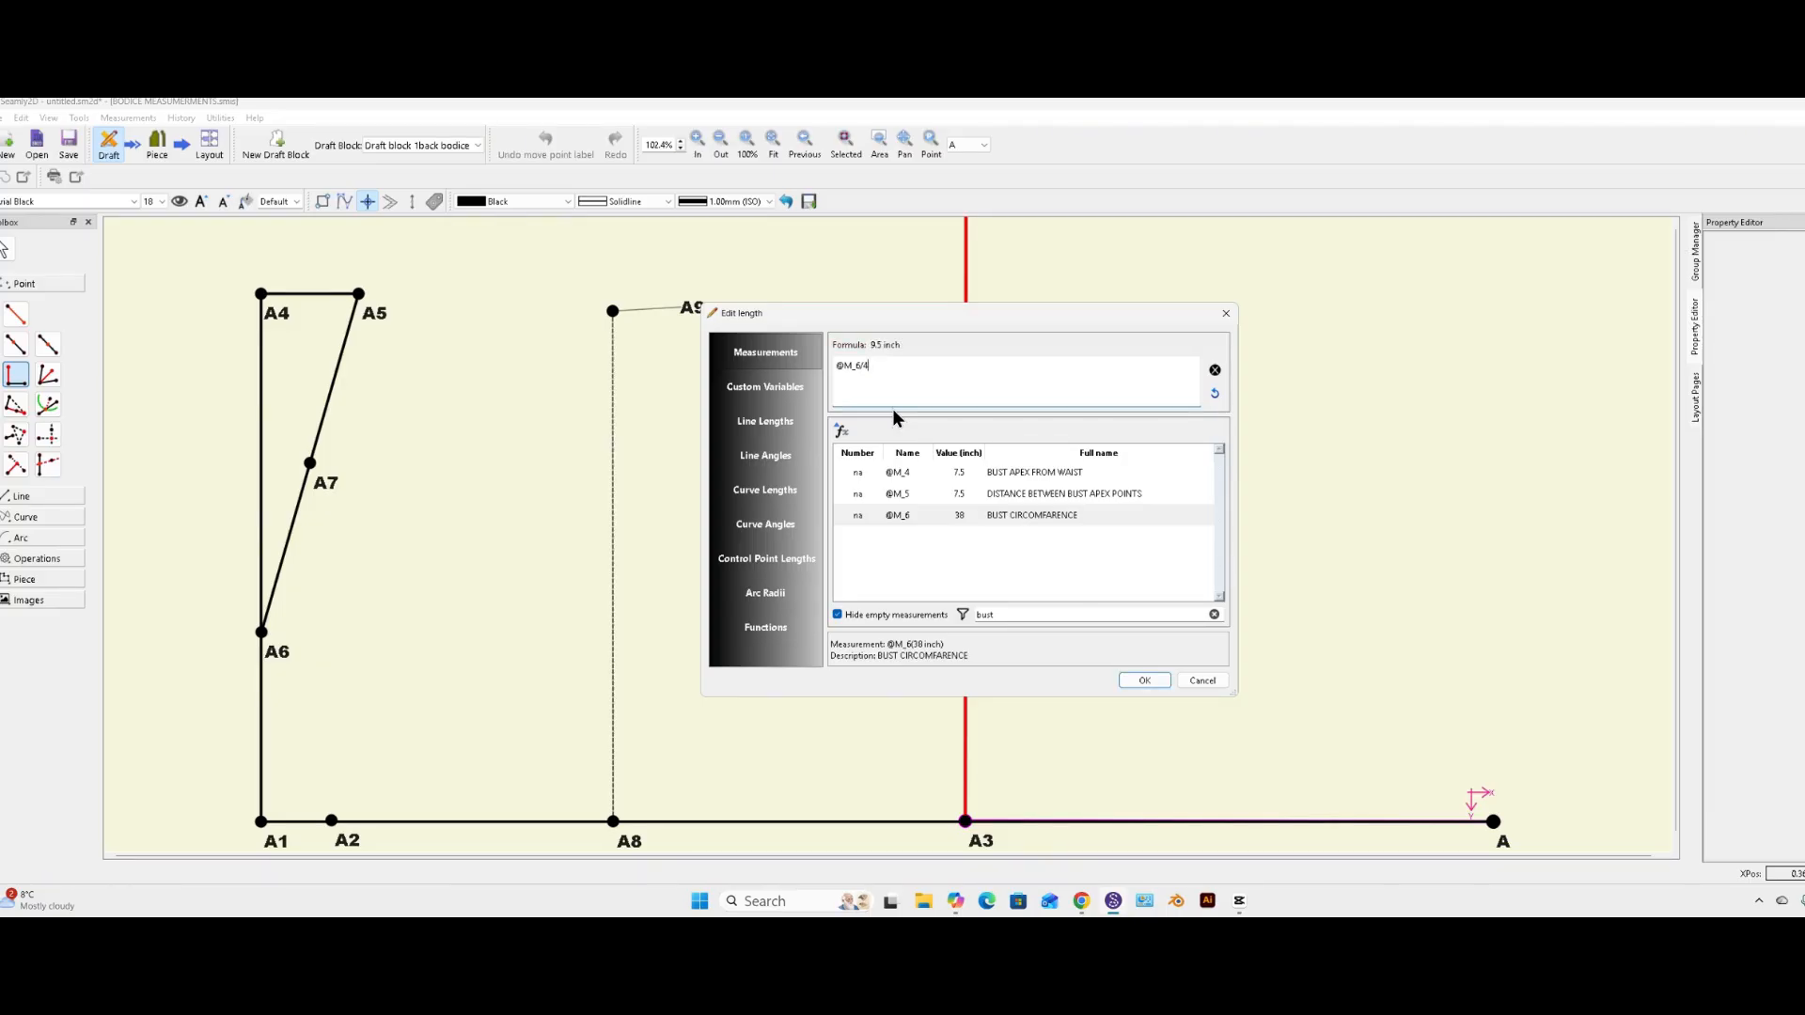
pyautogui.write('5')
pyautogui.click(1143, 679)
pyautogui.click(1068, 655)
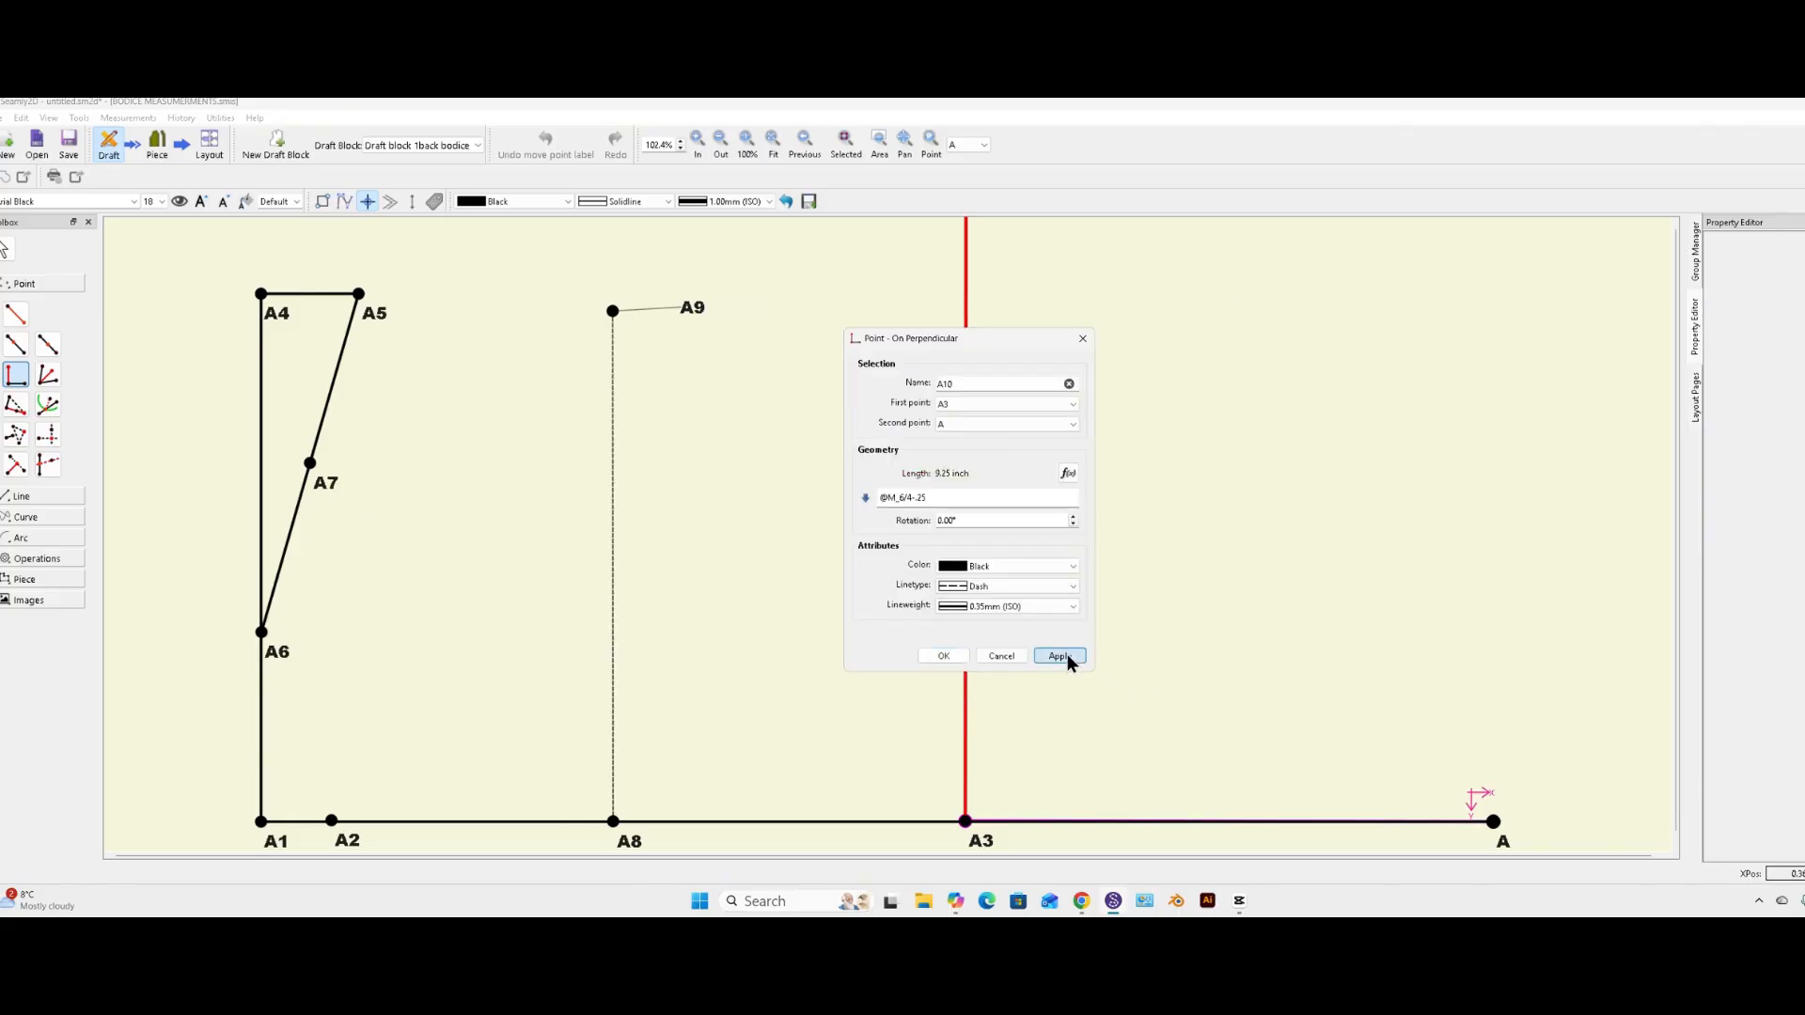
pyautogui.click(944, 656)
# - Add a Length and Angle point A11 from A5 at 0° reaching line A3–A10, about 8.61 inches long, with linetype Dash
pyautogui.scroll(2, 979, 626)
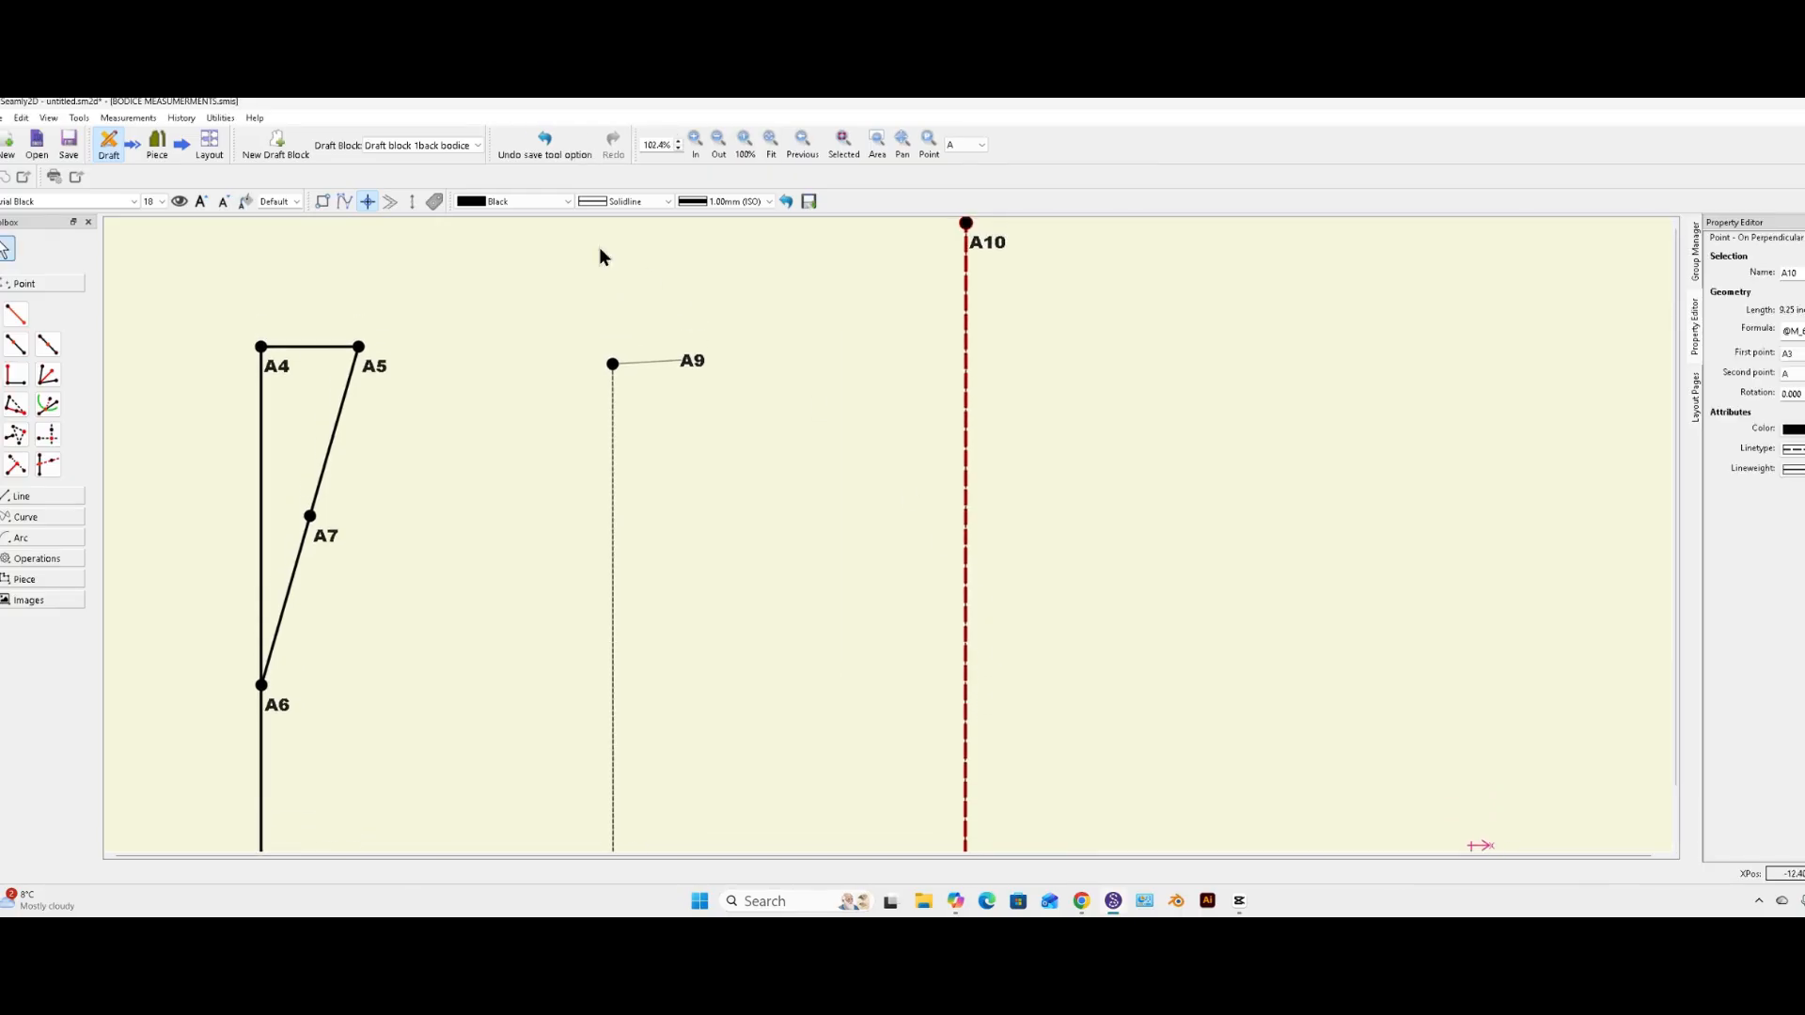
pyautogui.click(771, 141)
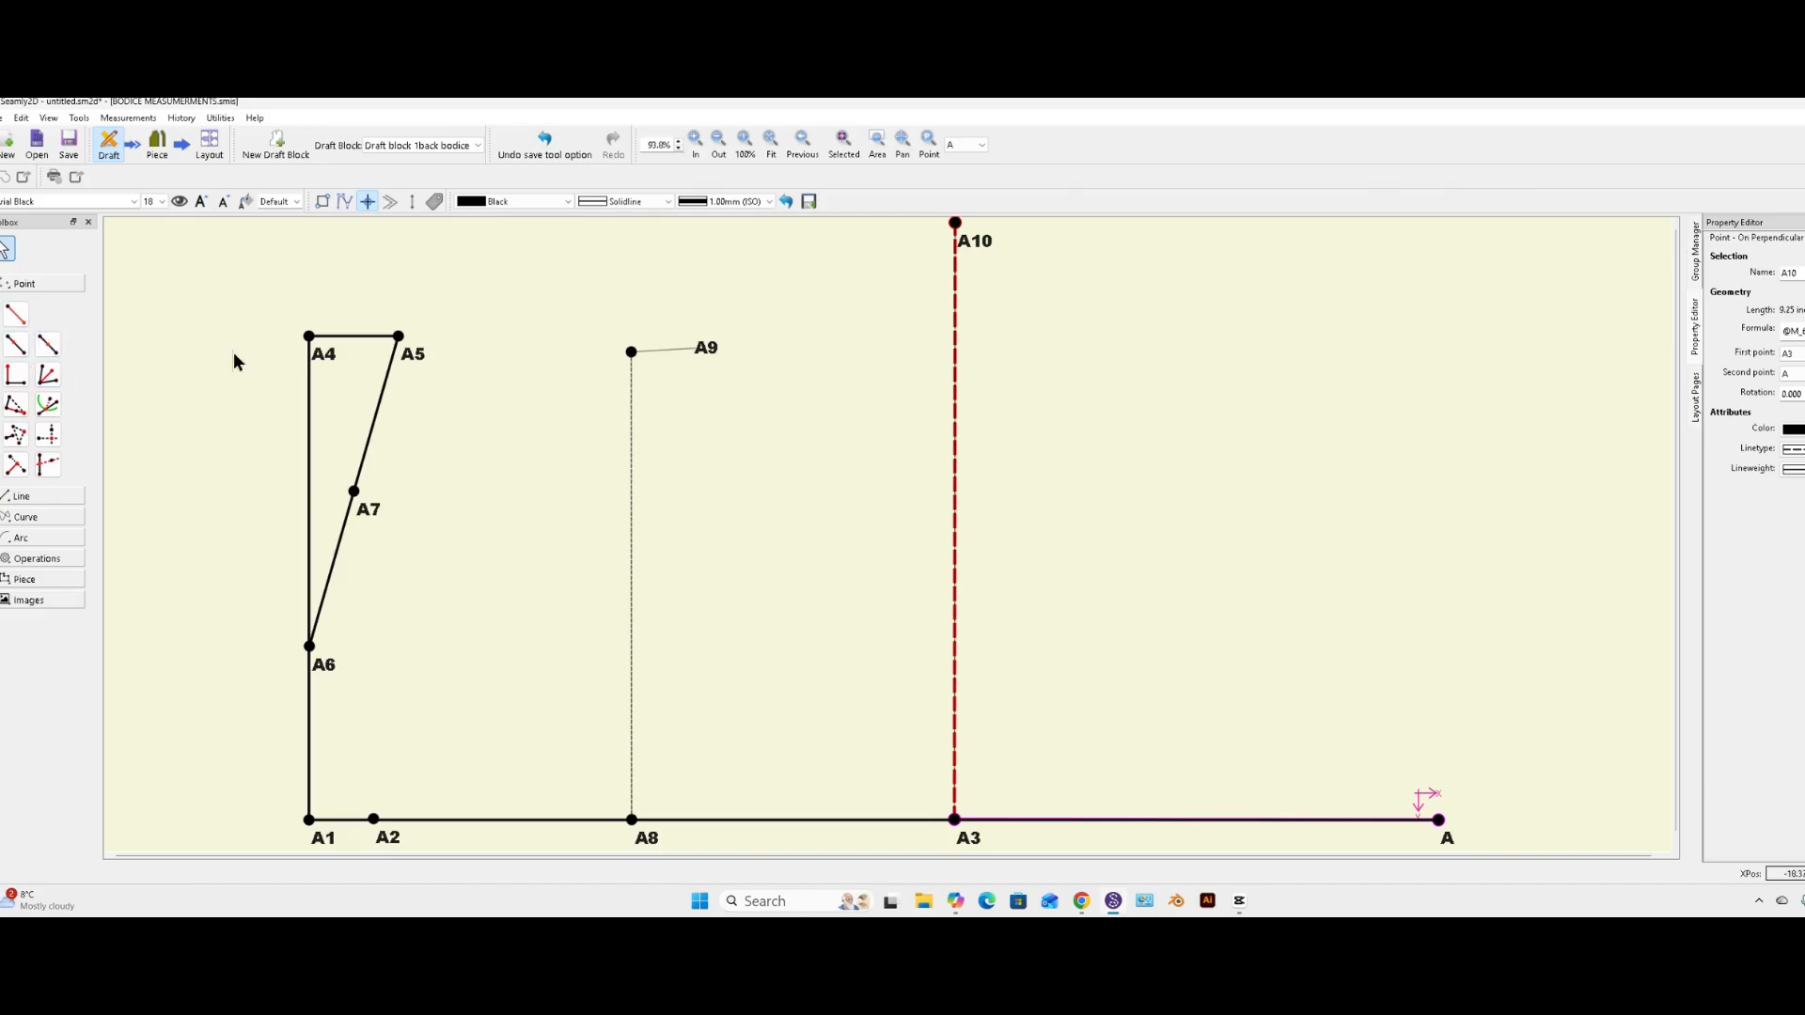
pyautogui.click(15, 313)
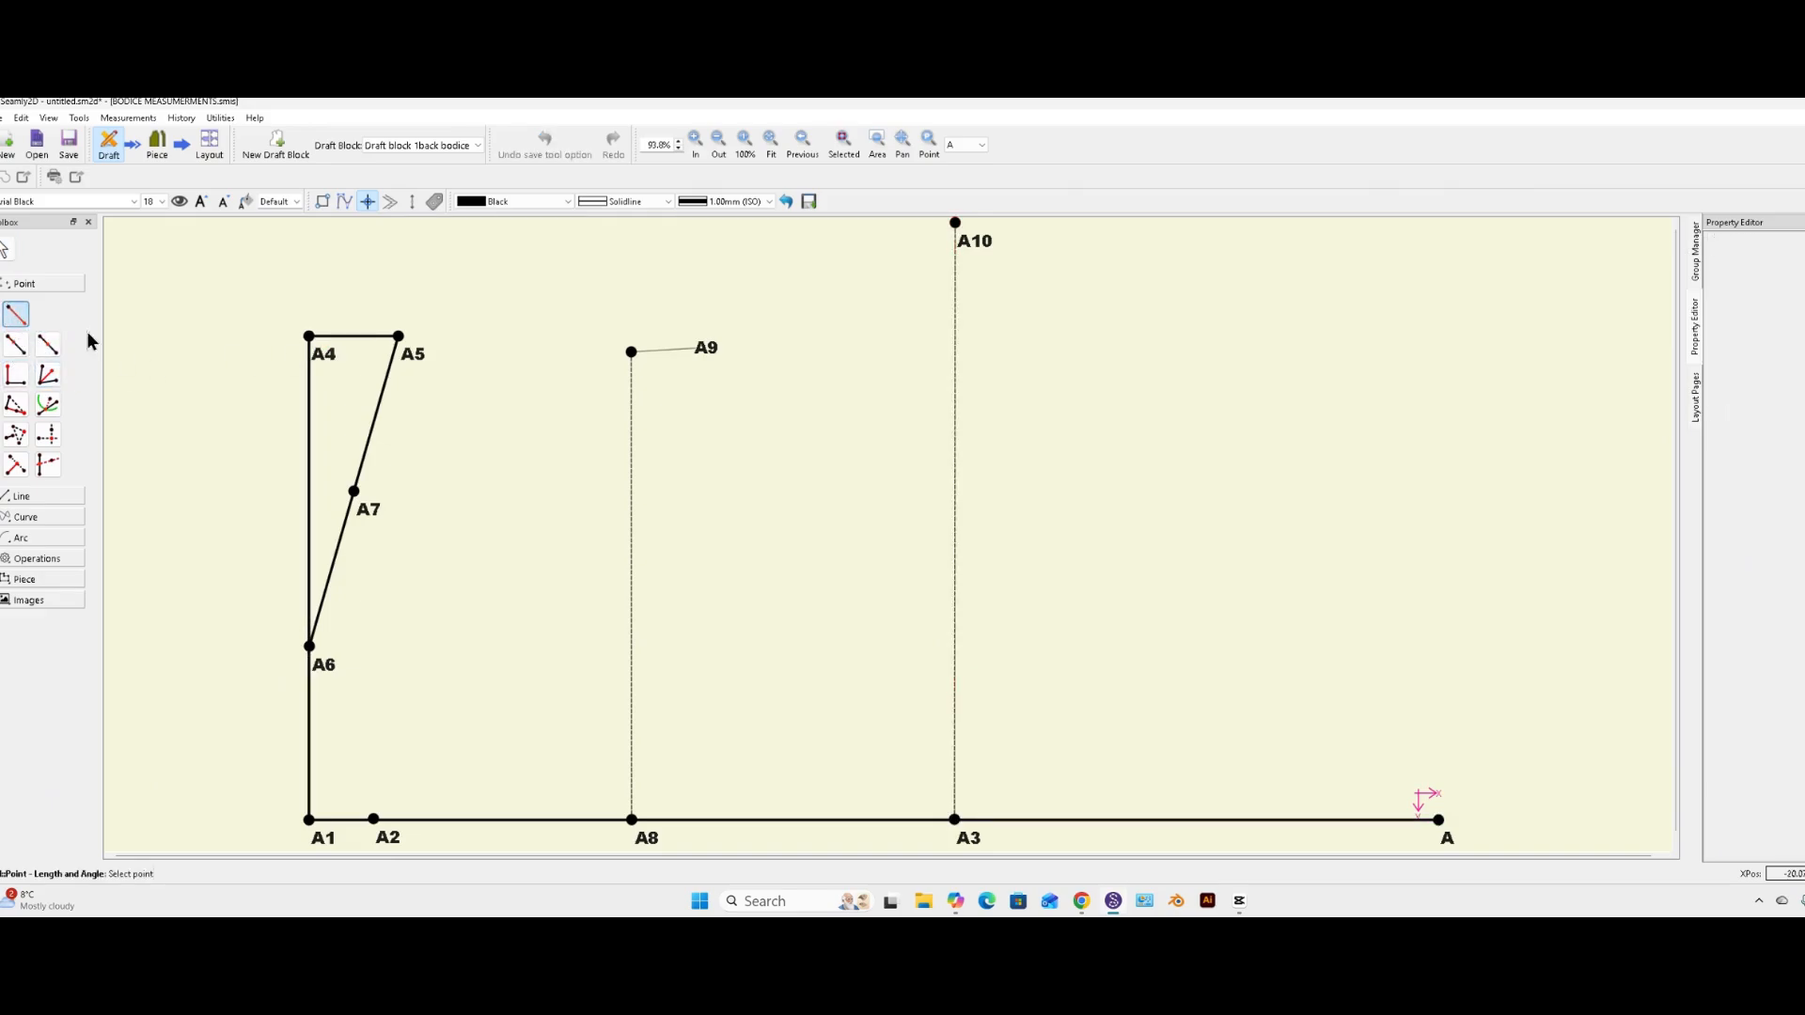
pyautogui.click(411, 355)
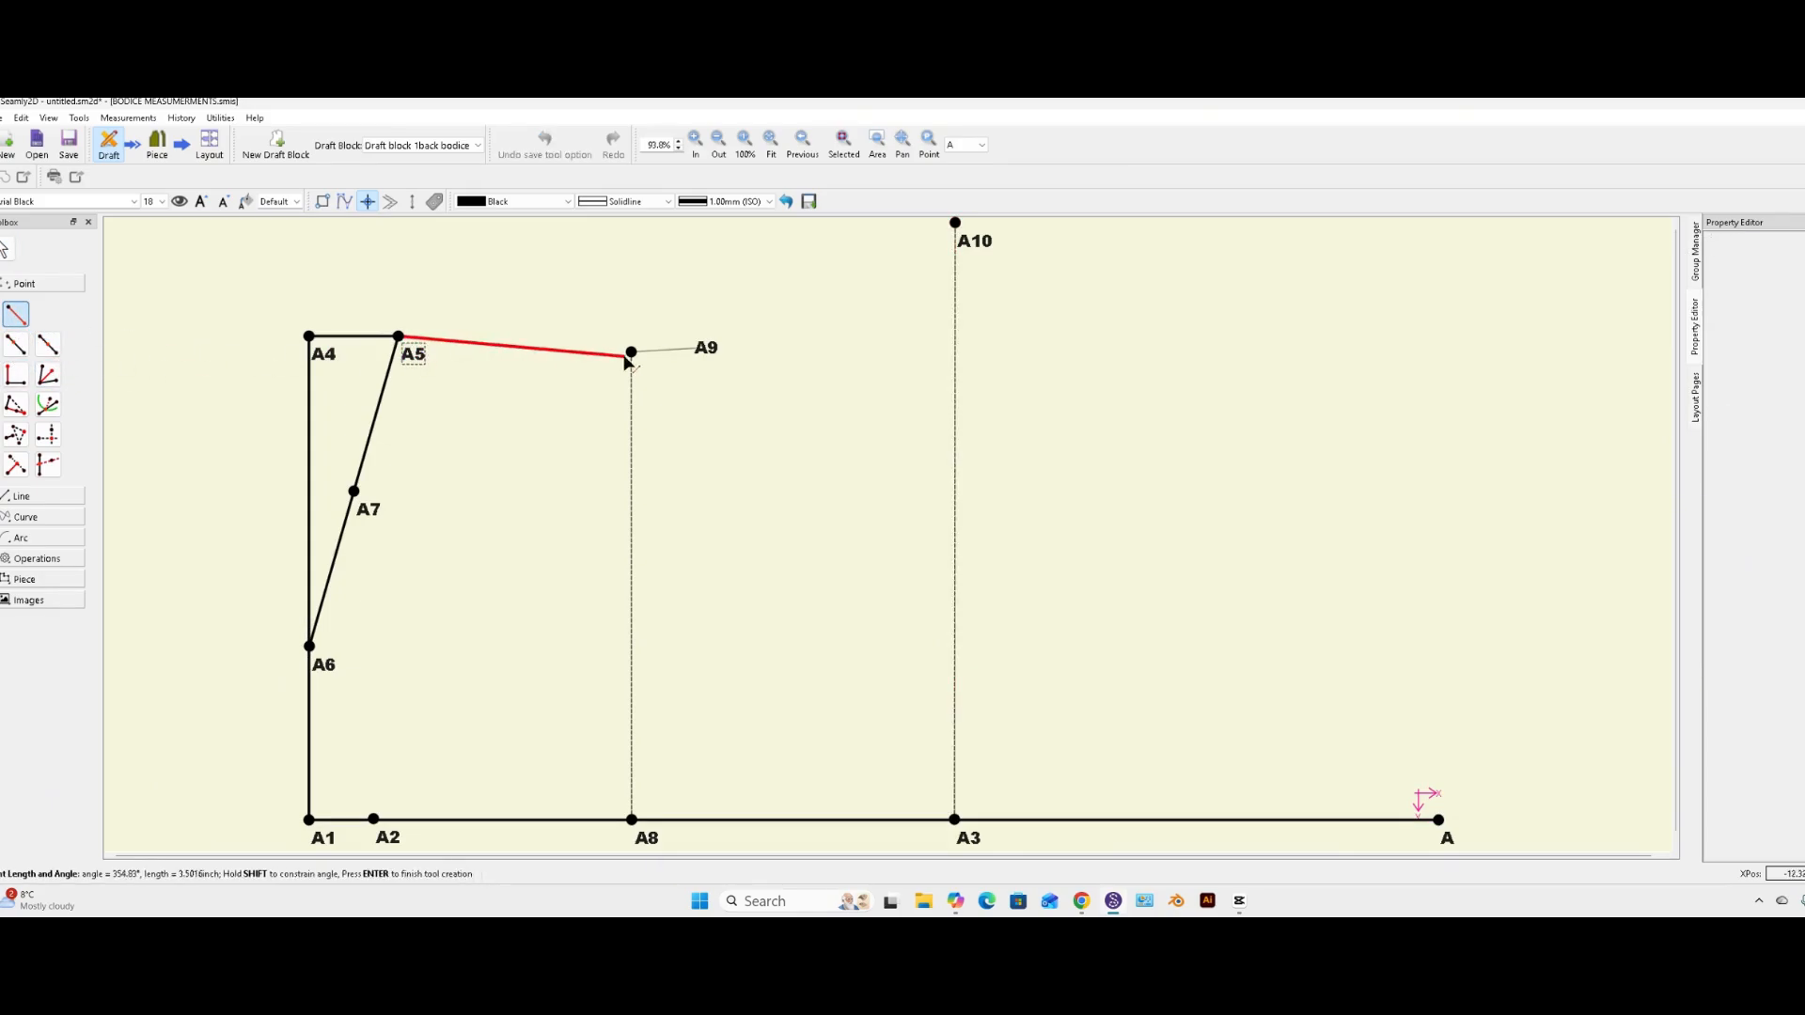
pyautogui.click(955, 350)
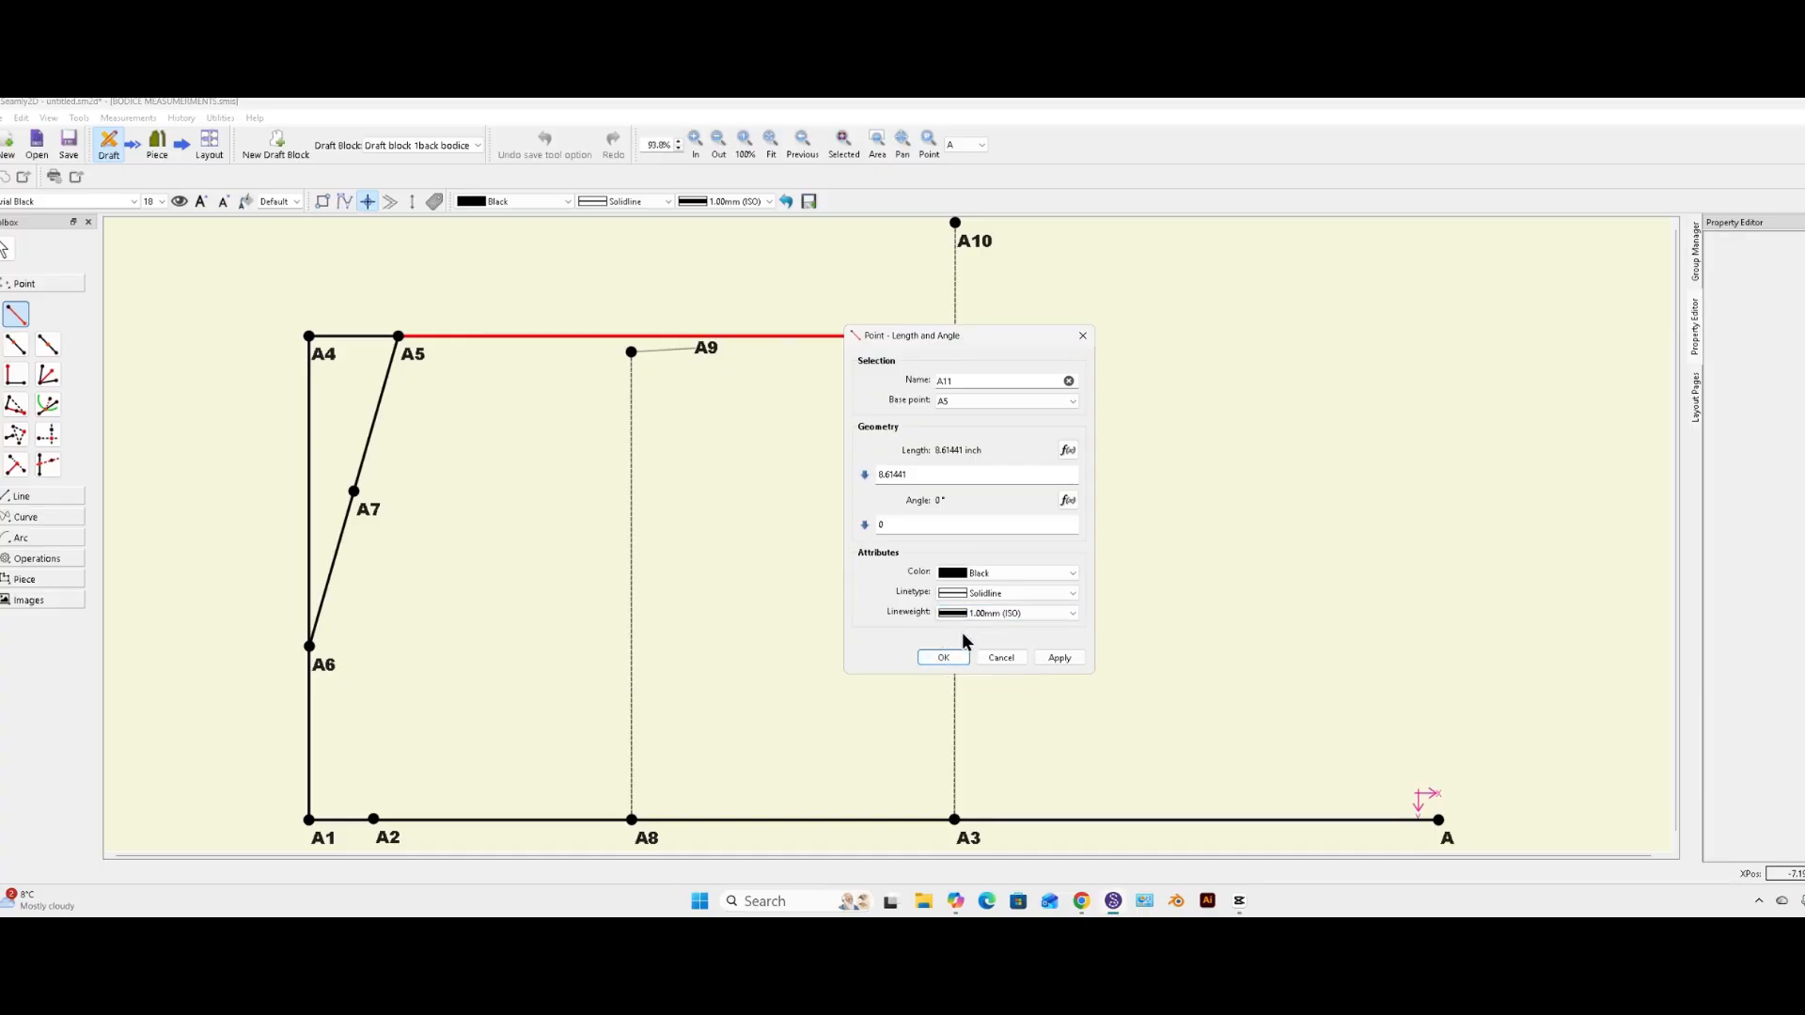
pyautogui.click(960, 601)
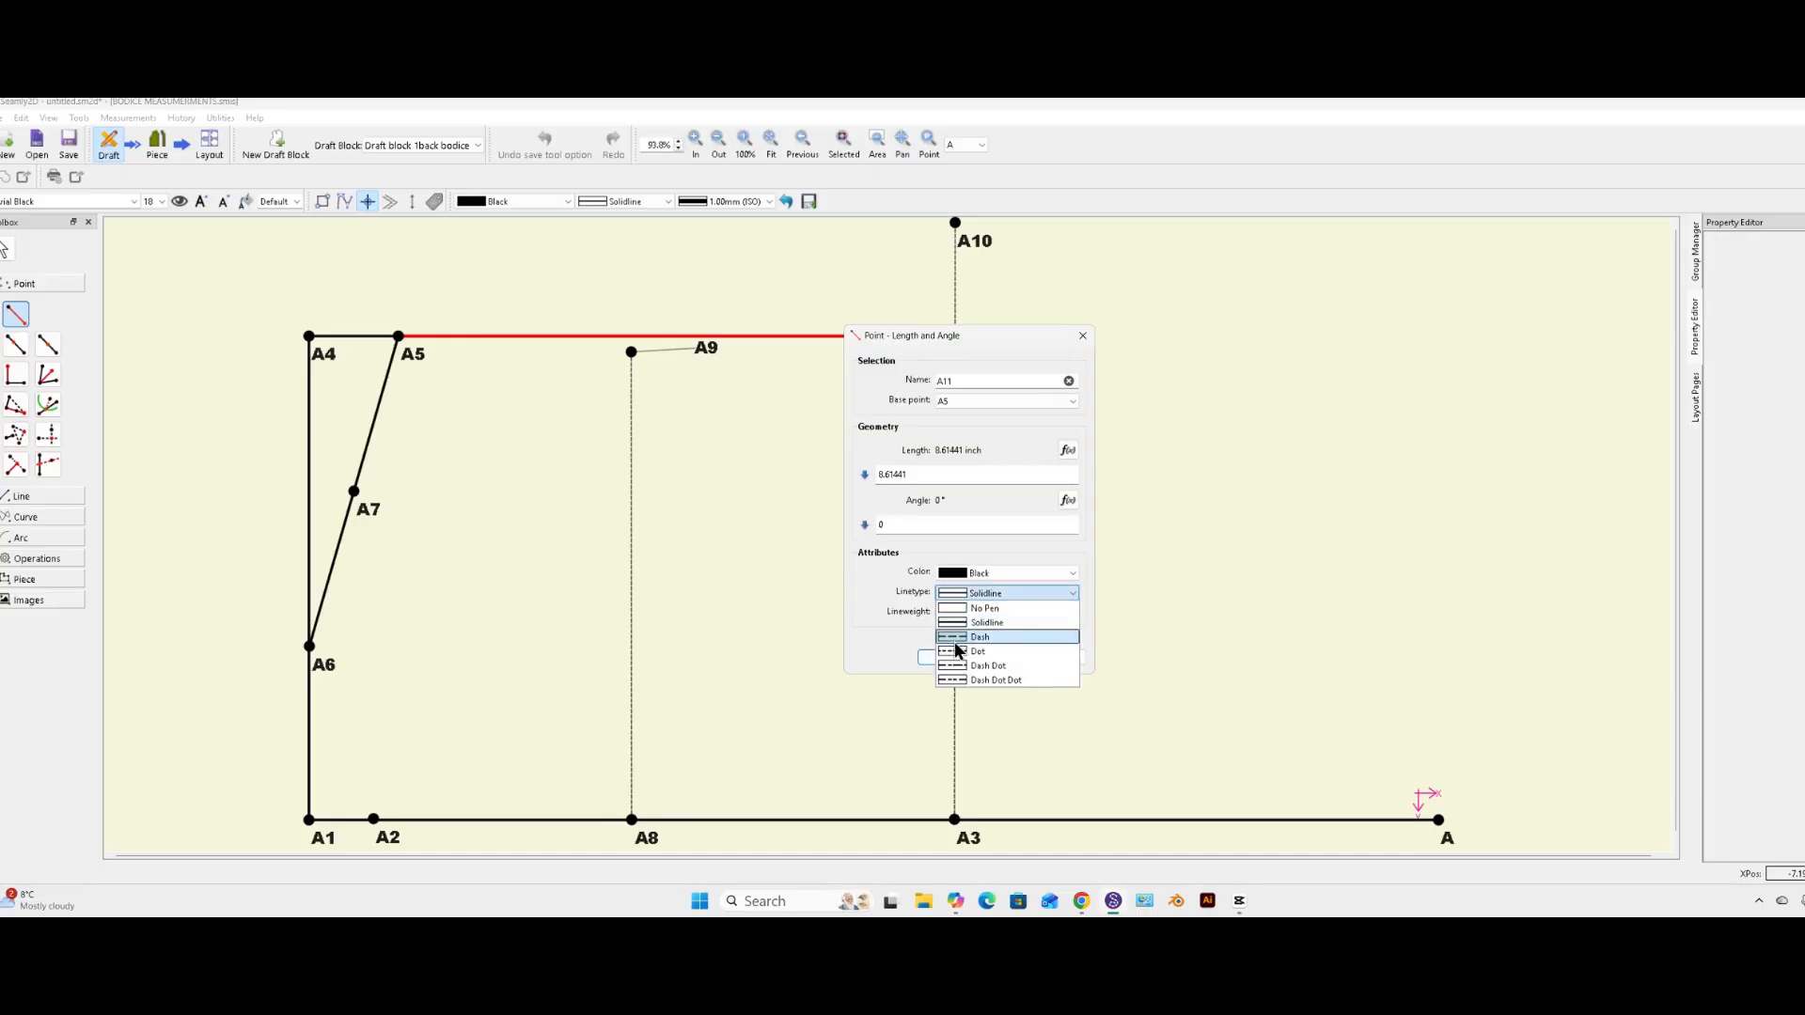
pyautogui.click(957, 639)
pyautogui.click(1058, 658)
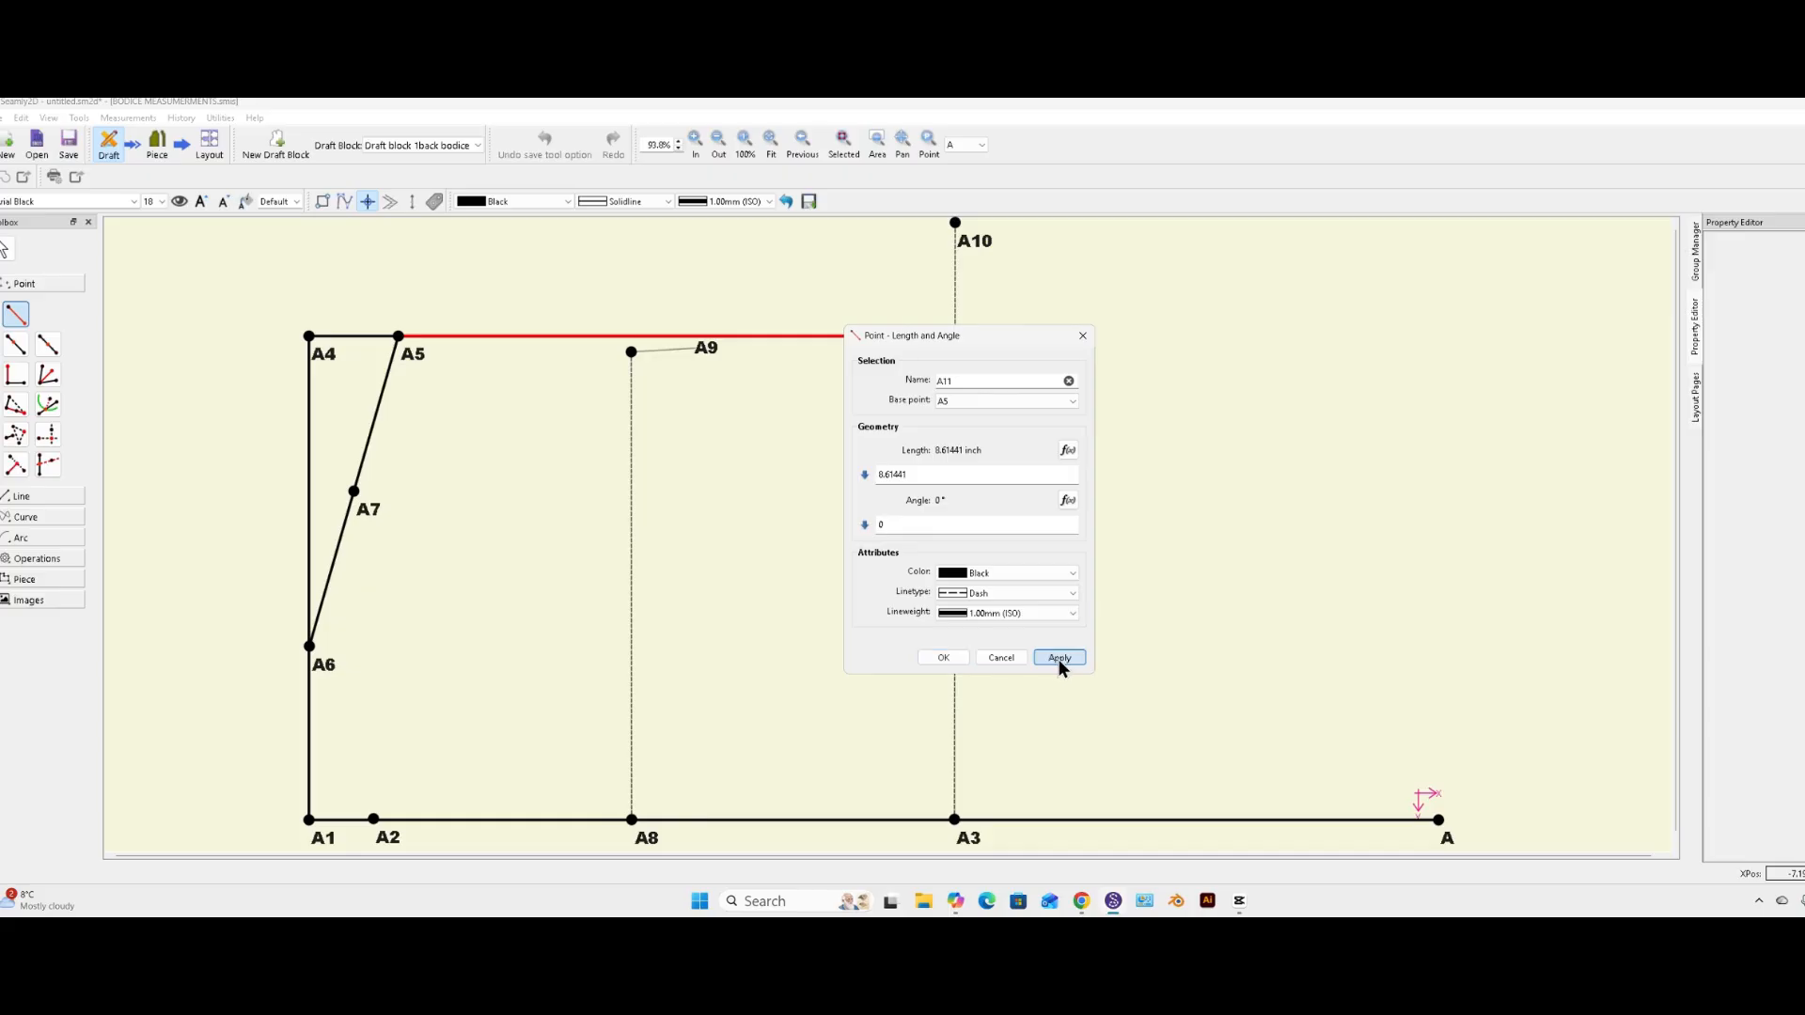
pyautogui.click(938, 658)
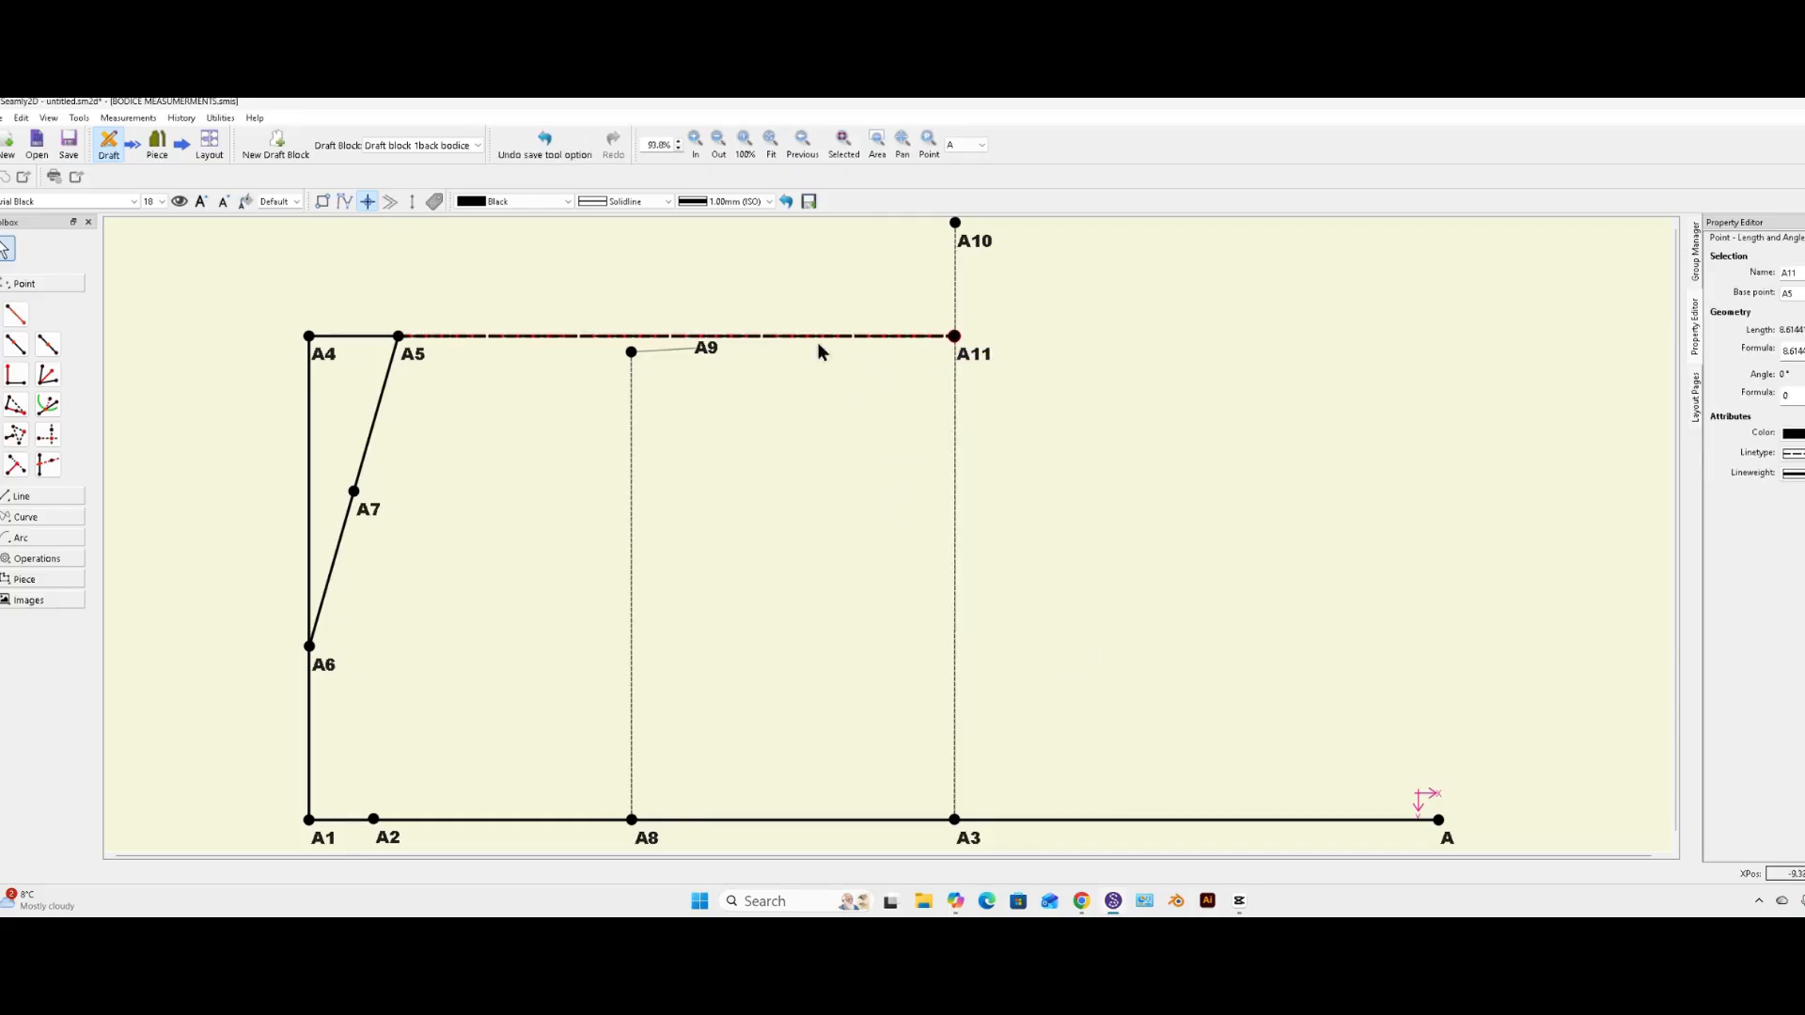
pyautogui.moveTo(705, 350); pyautogui.dragTo(716, 354)
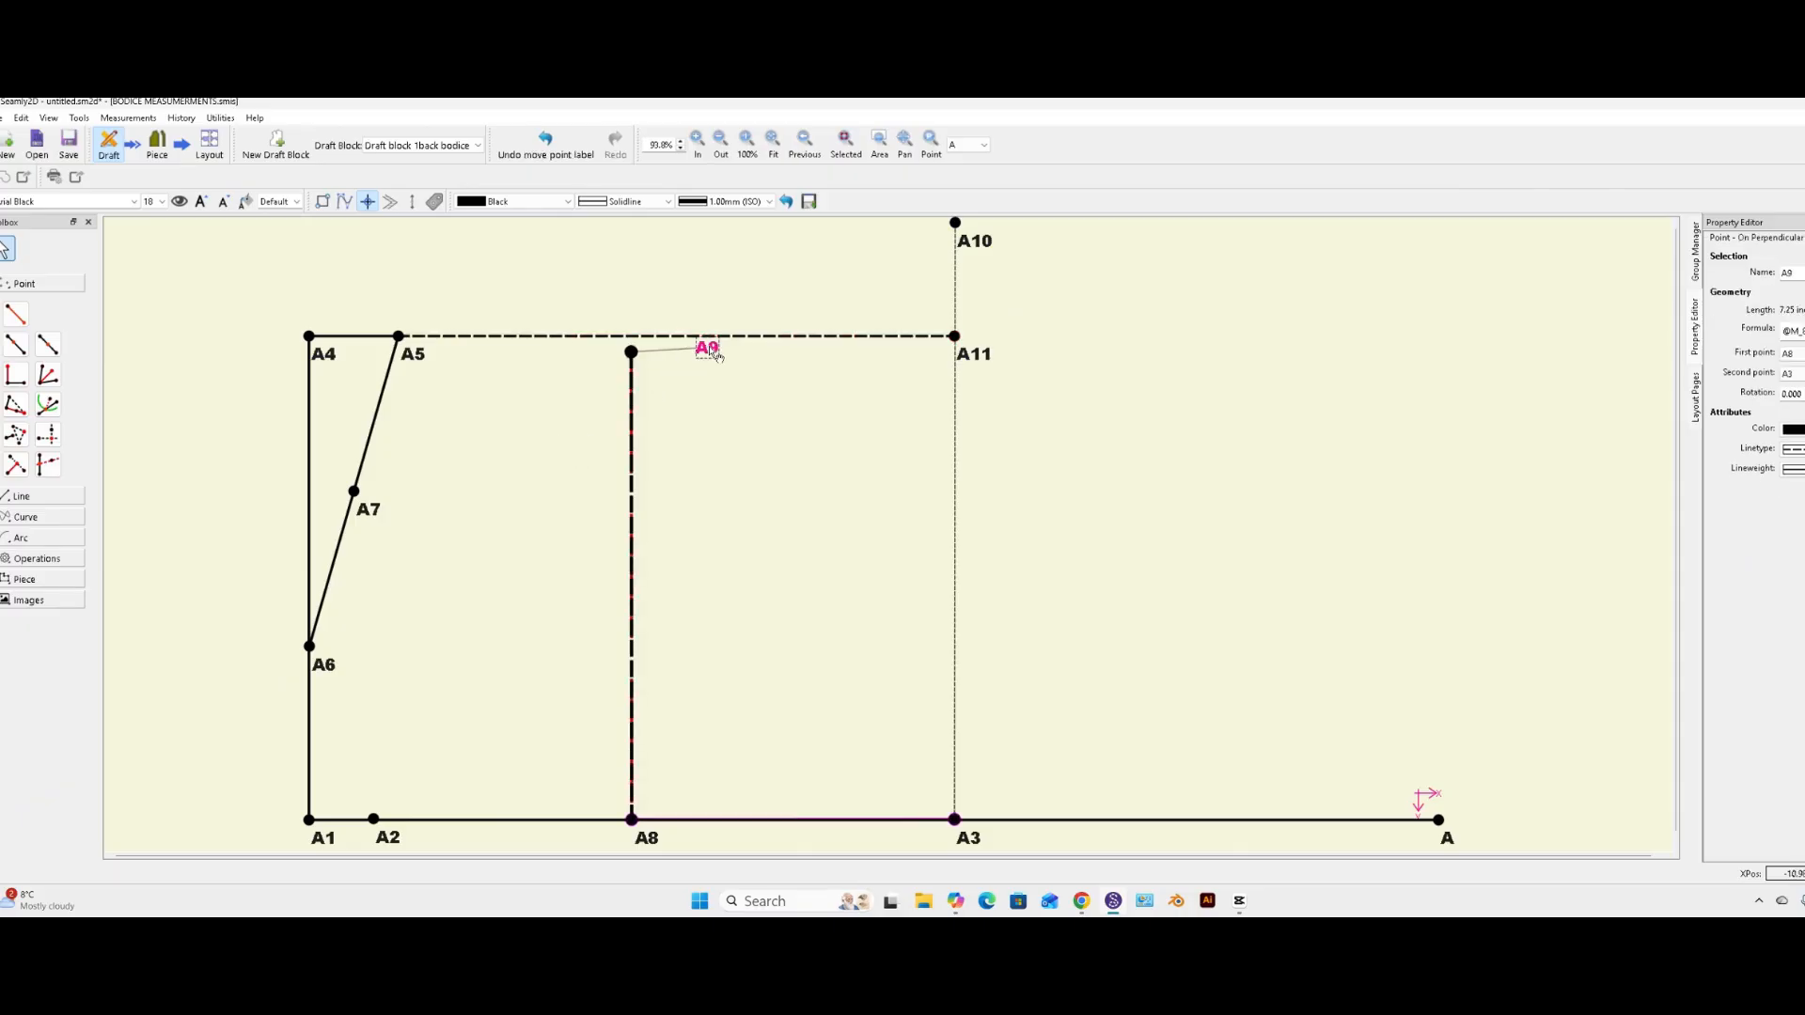
pyautogui.click(16, 314)
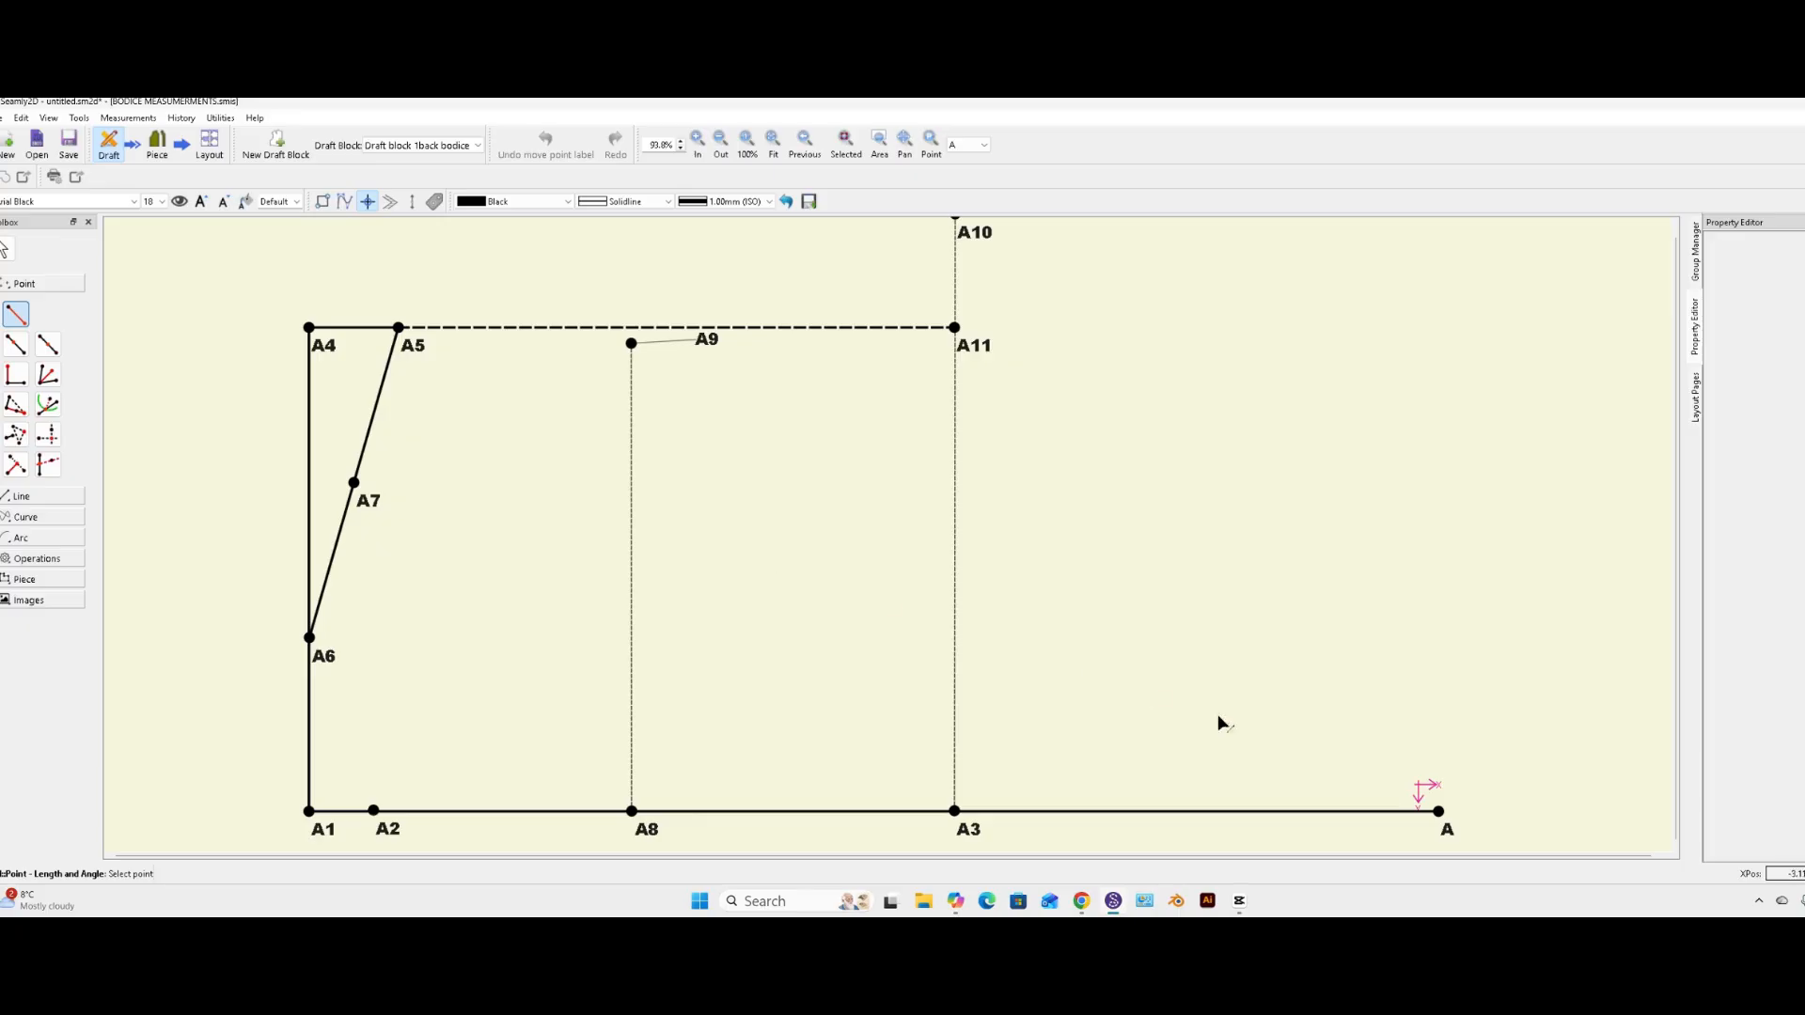
pyautogui.click(1444, 824)
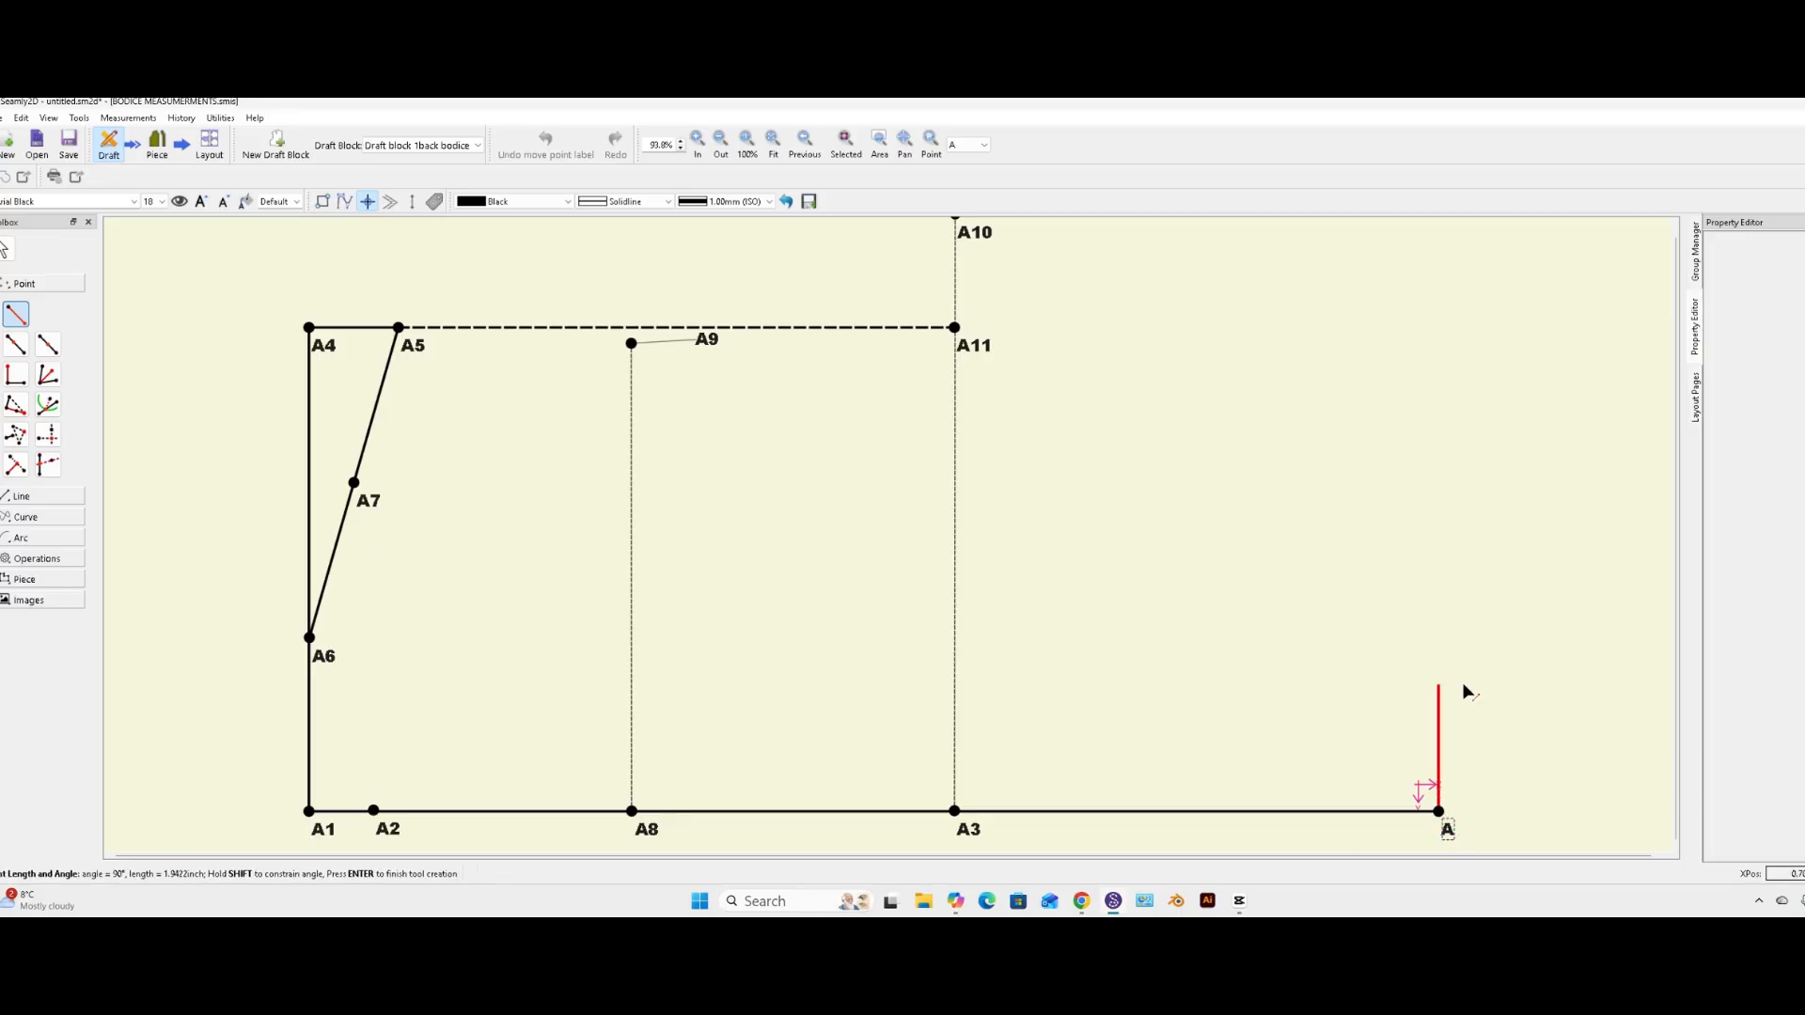
pyautogui.click(1453, 283)
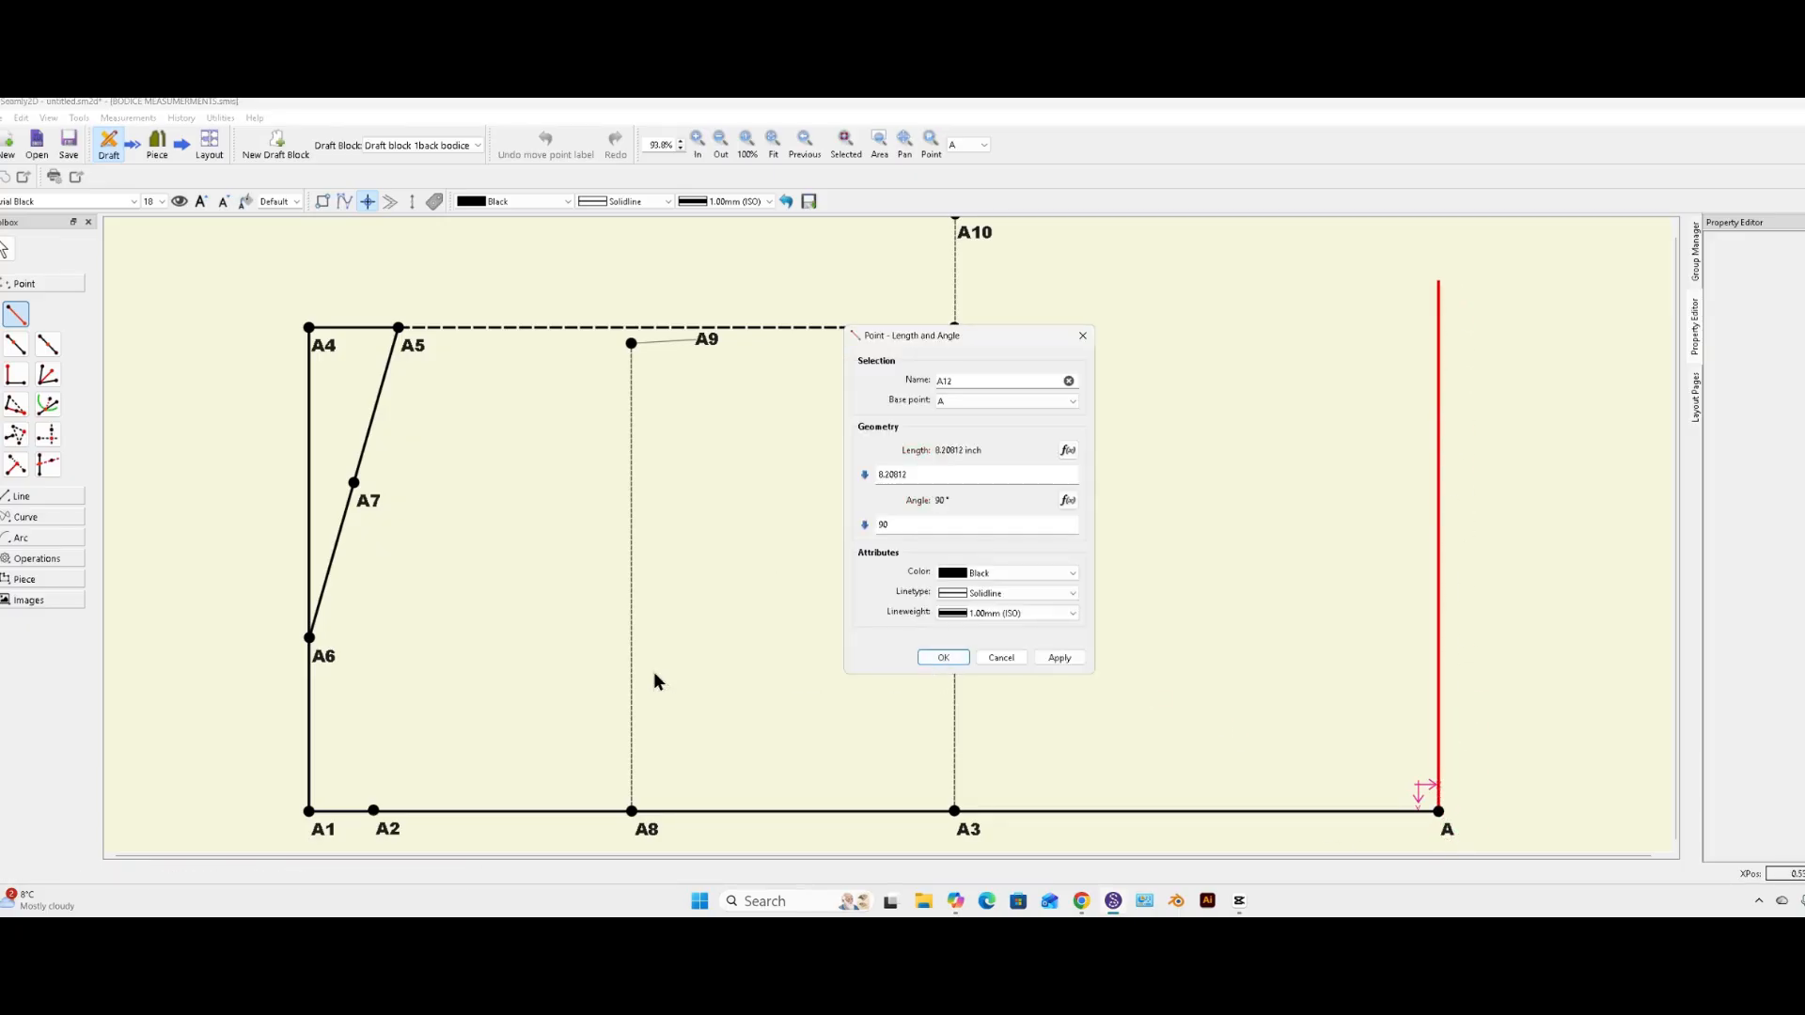
pyautogui.click(1071, 453)
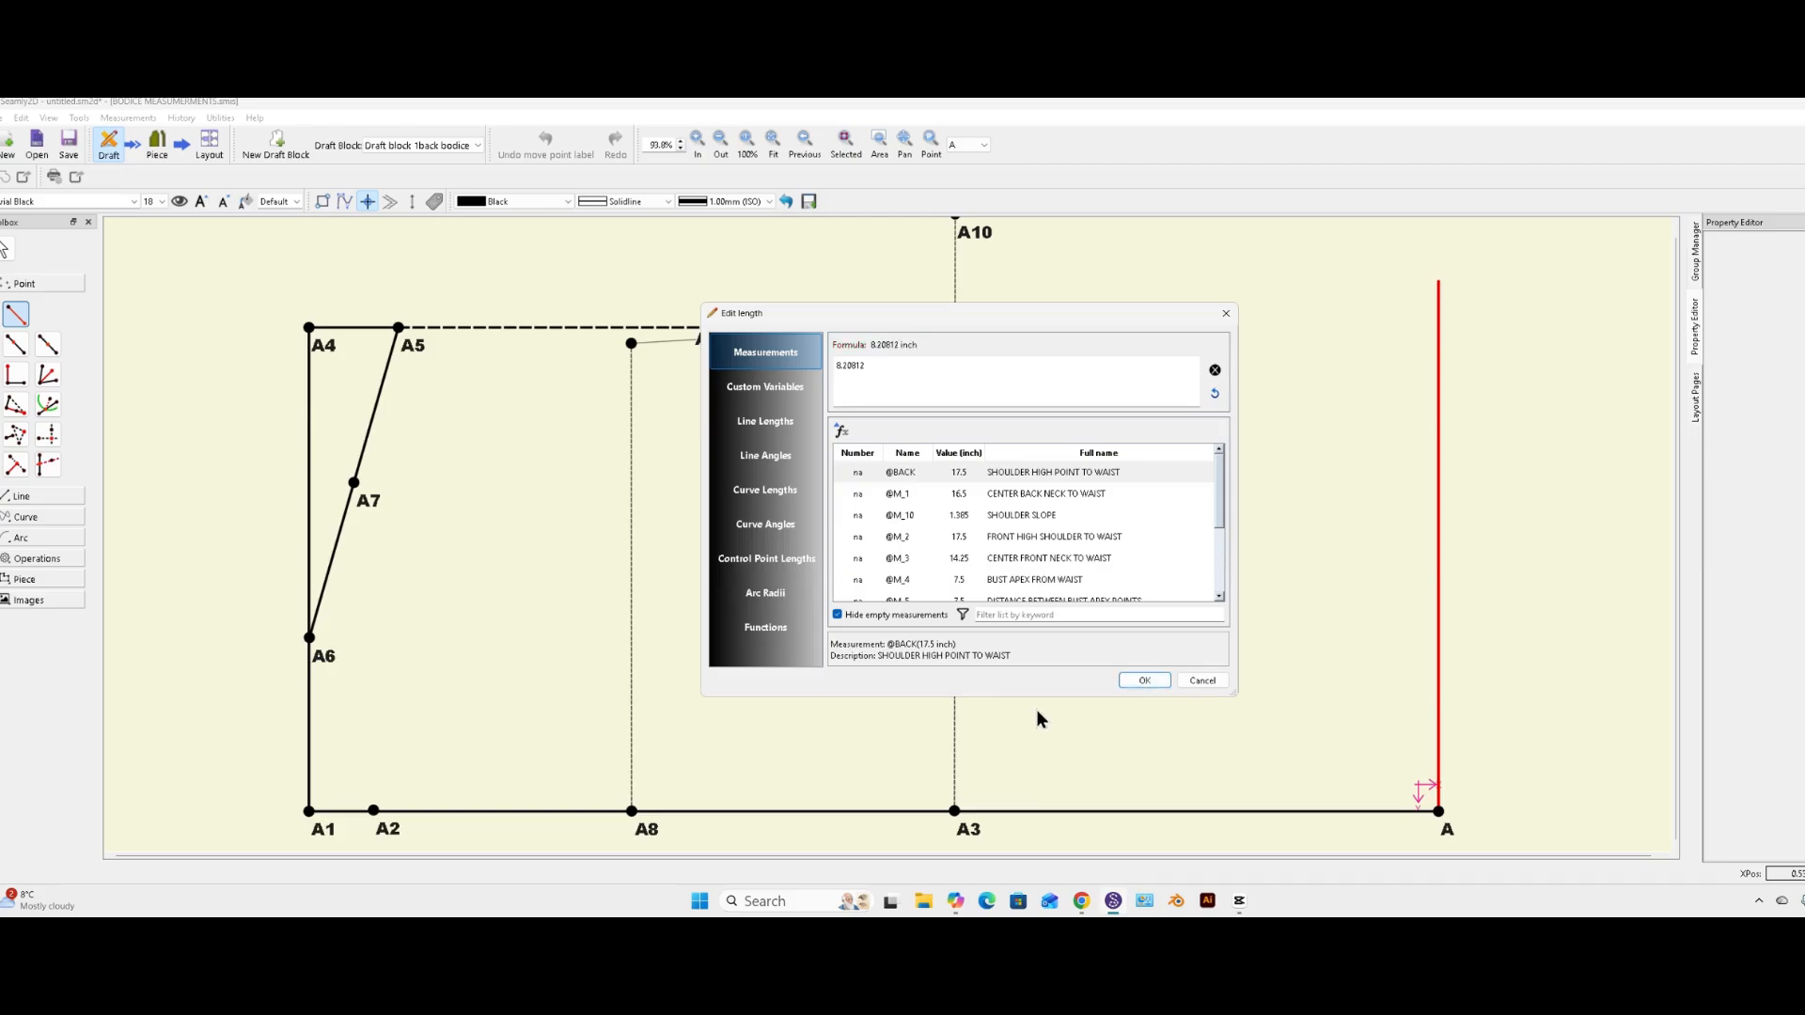
pyautogui.click(1032, 615)
pyautogui.write('waist')
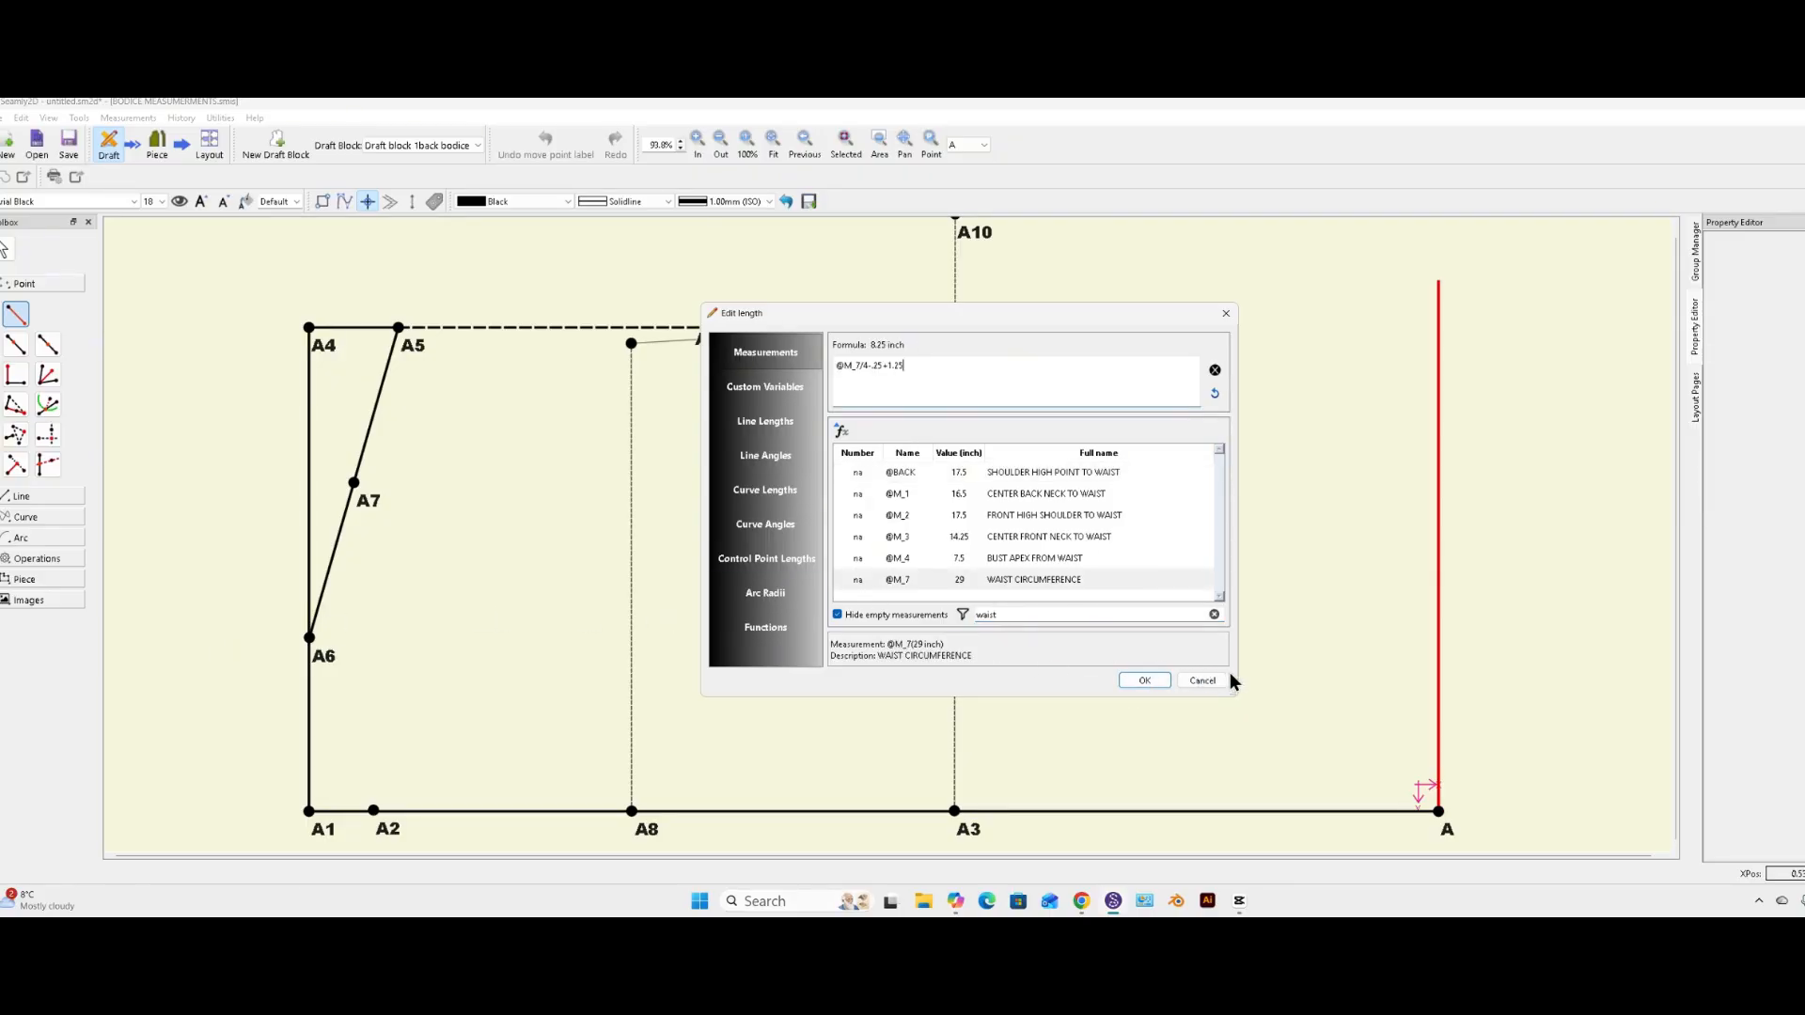
pyautogui.click(1144, 679)
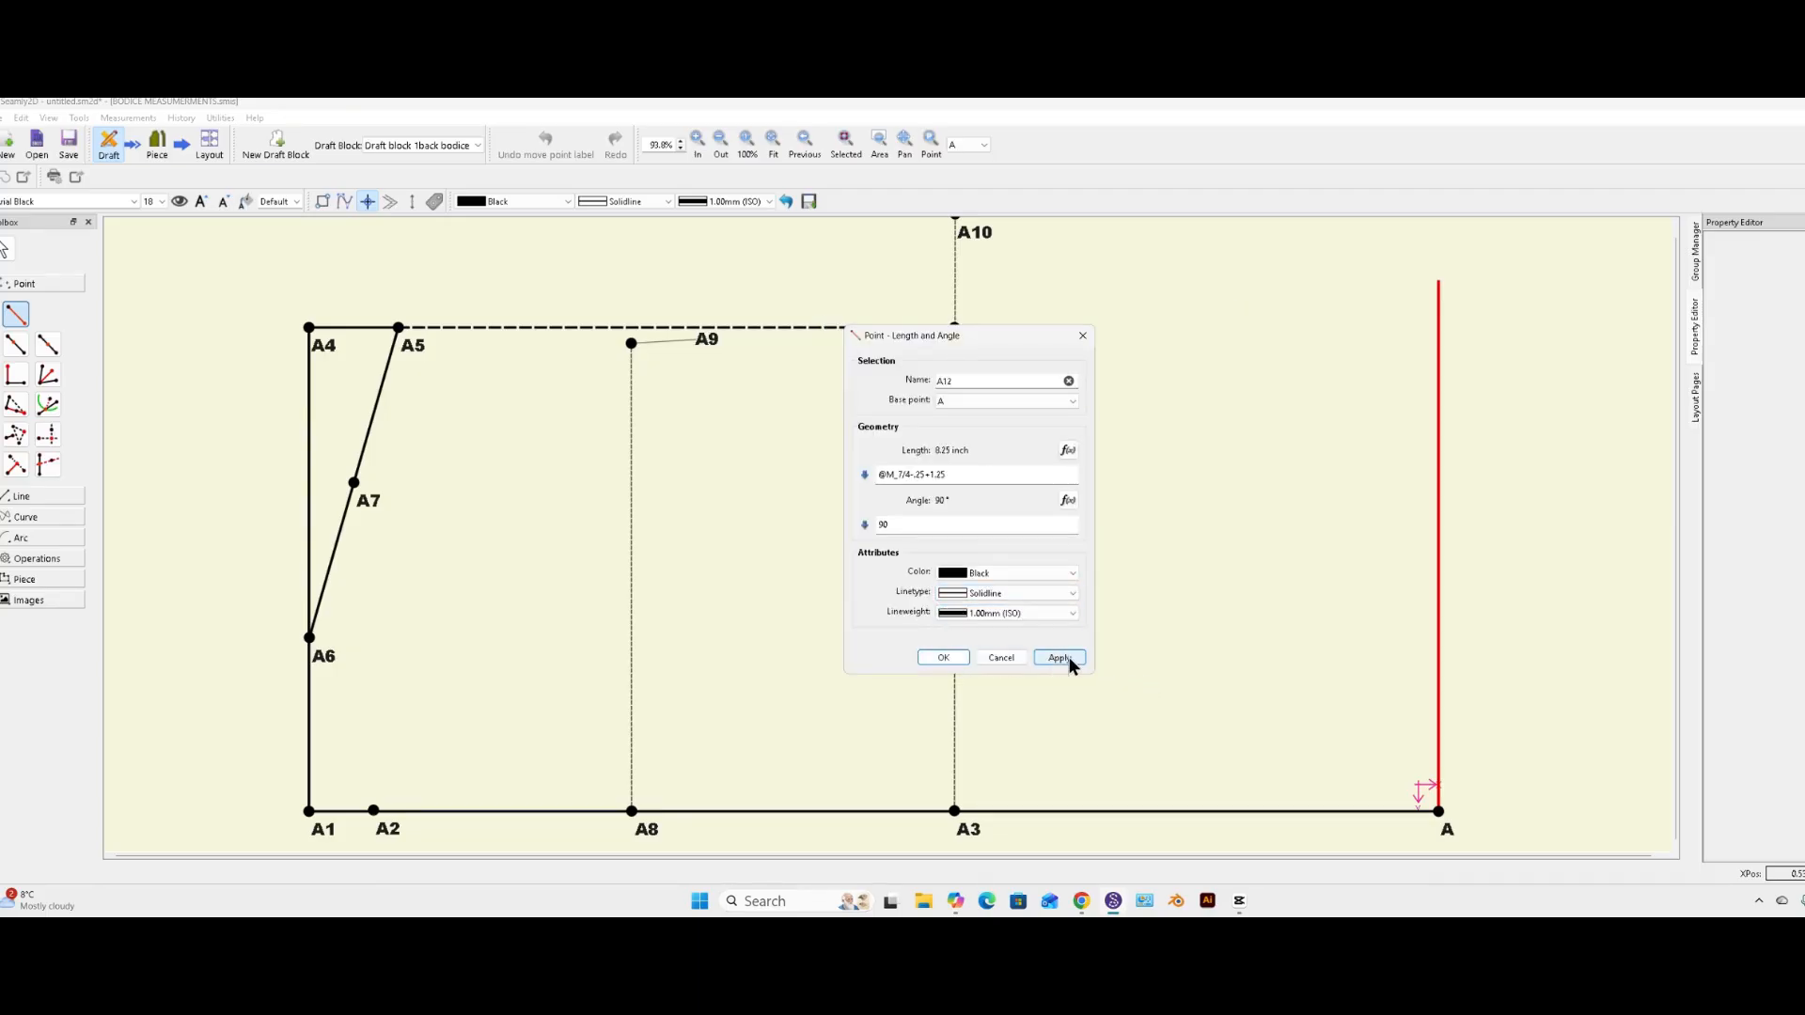
pyautogui.click(961, 594)
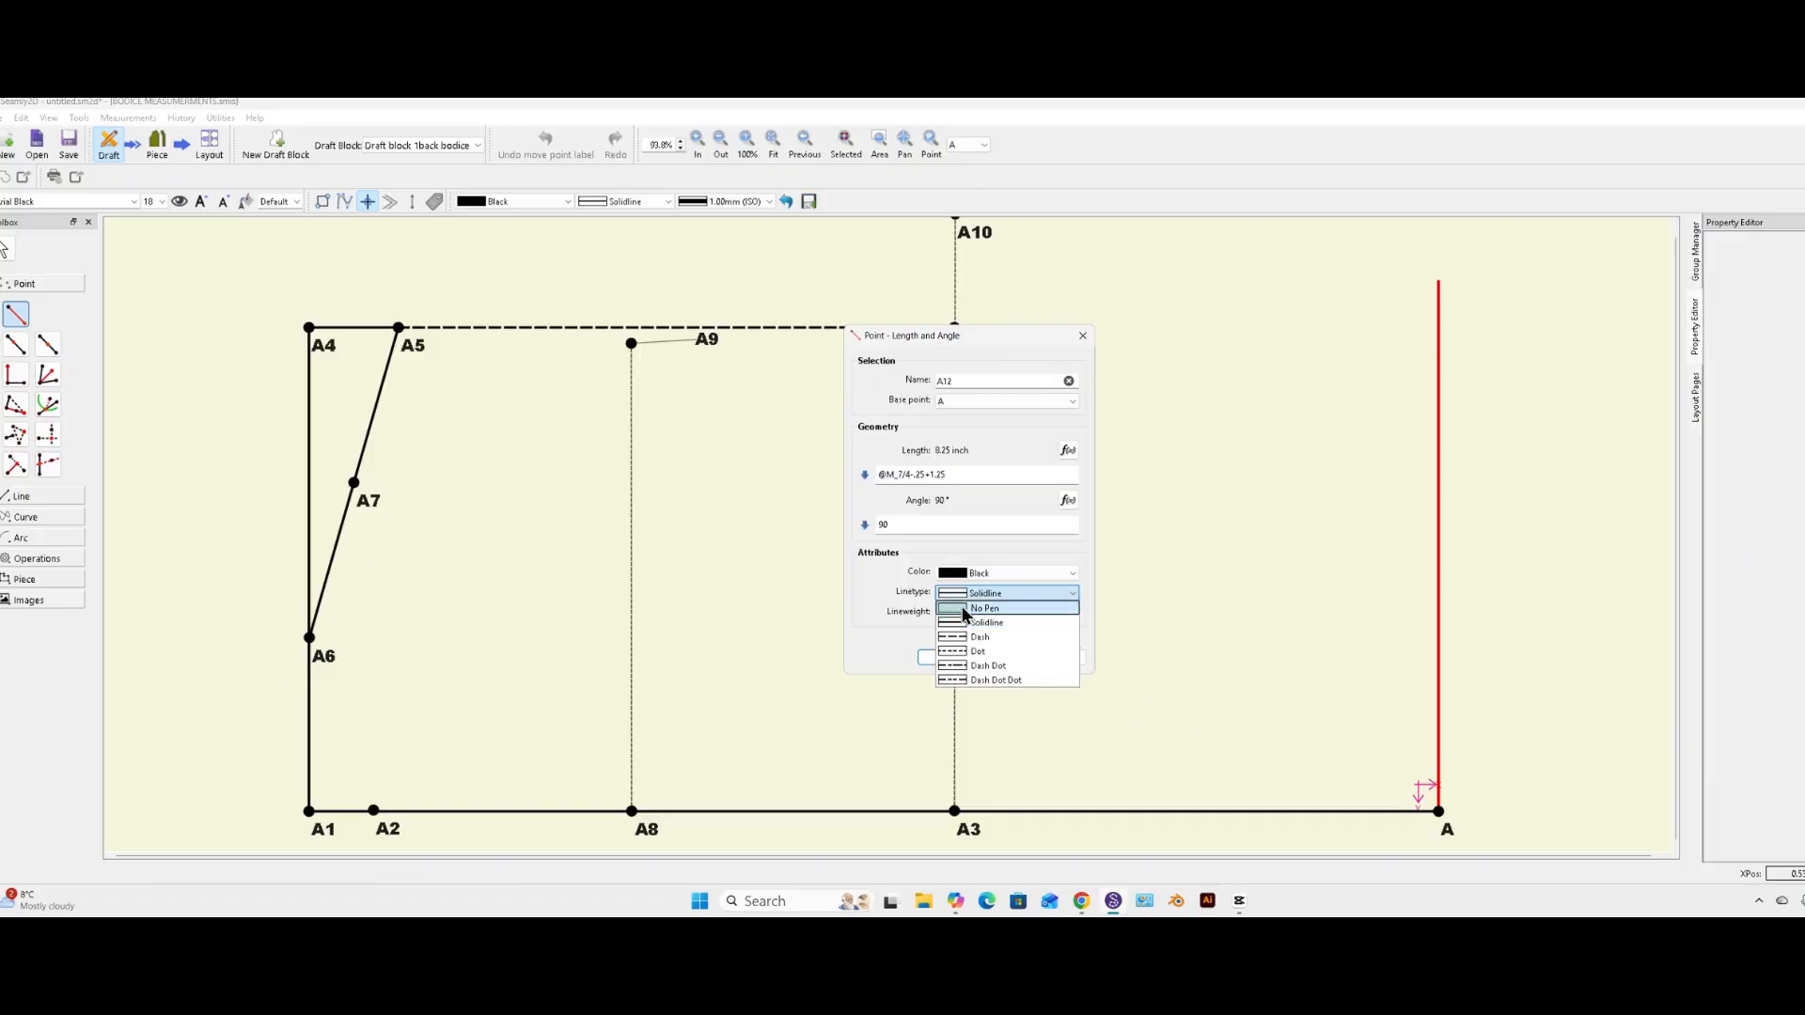
pyautogui.click(968, 636)
pyautogui.click(938, 656)
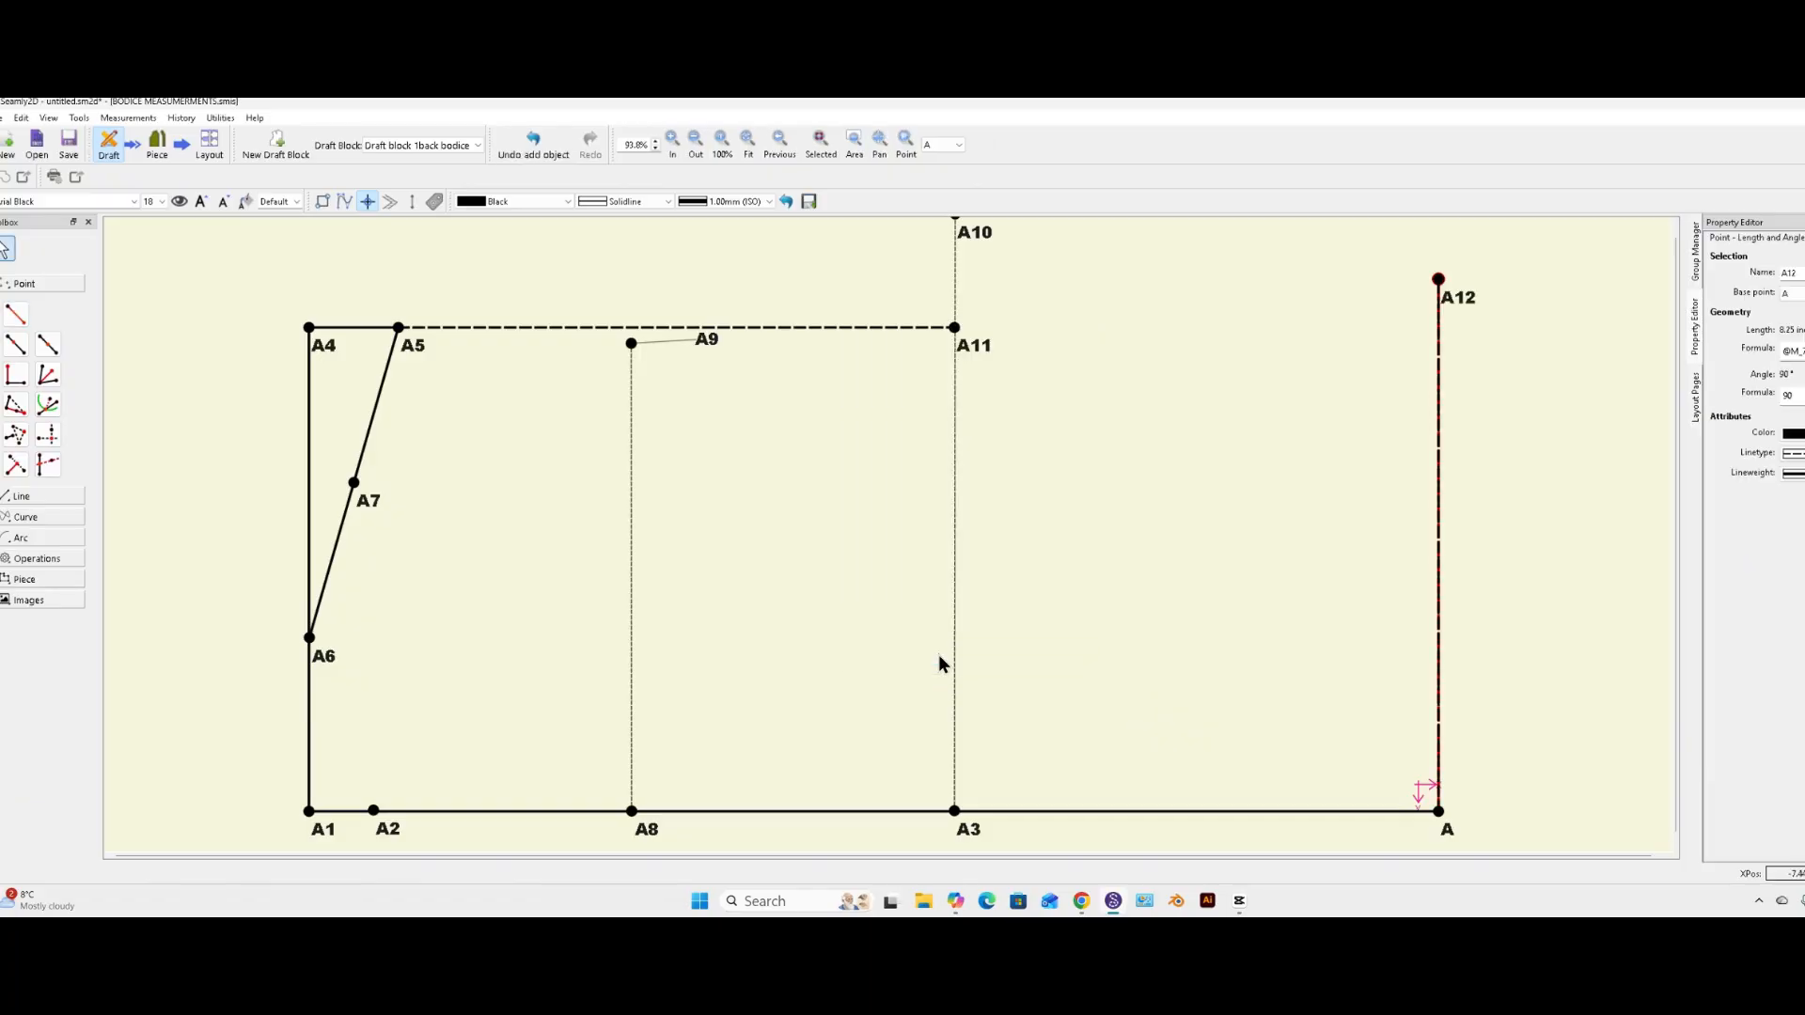
pyautogui.scroll(1, 1259, 564)
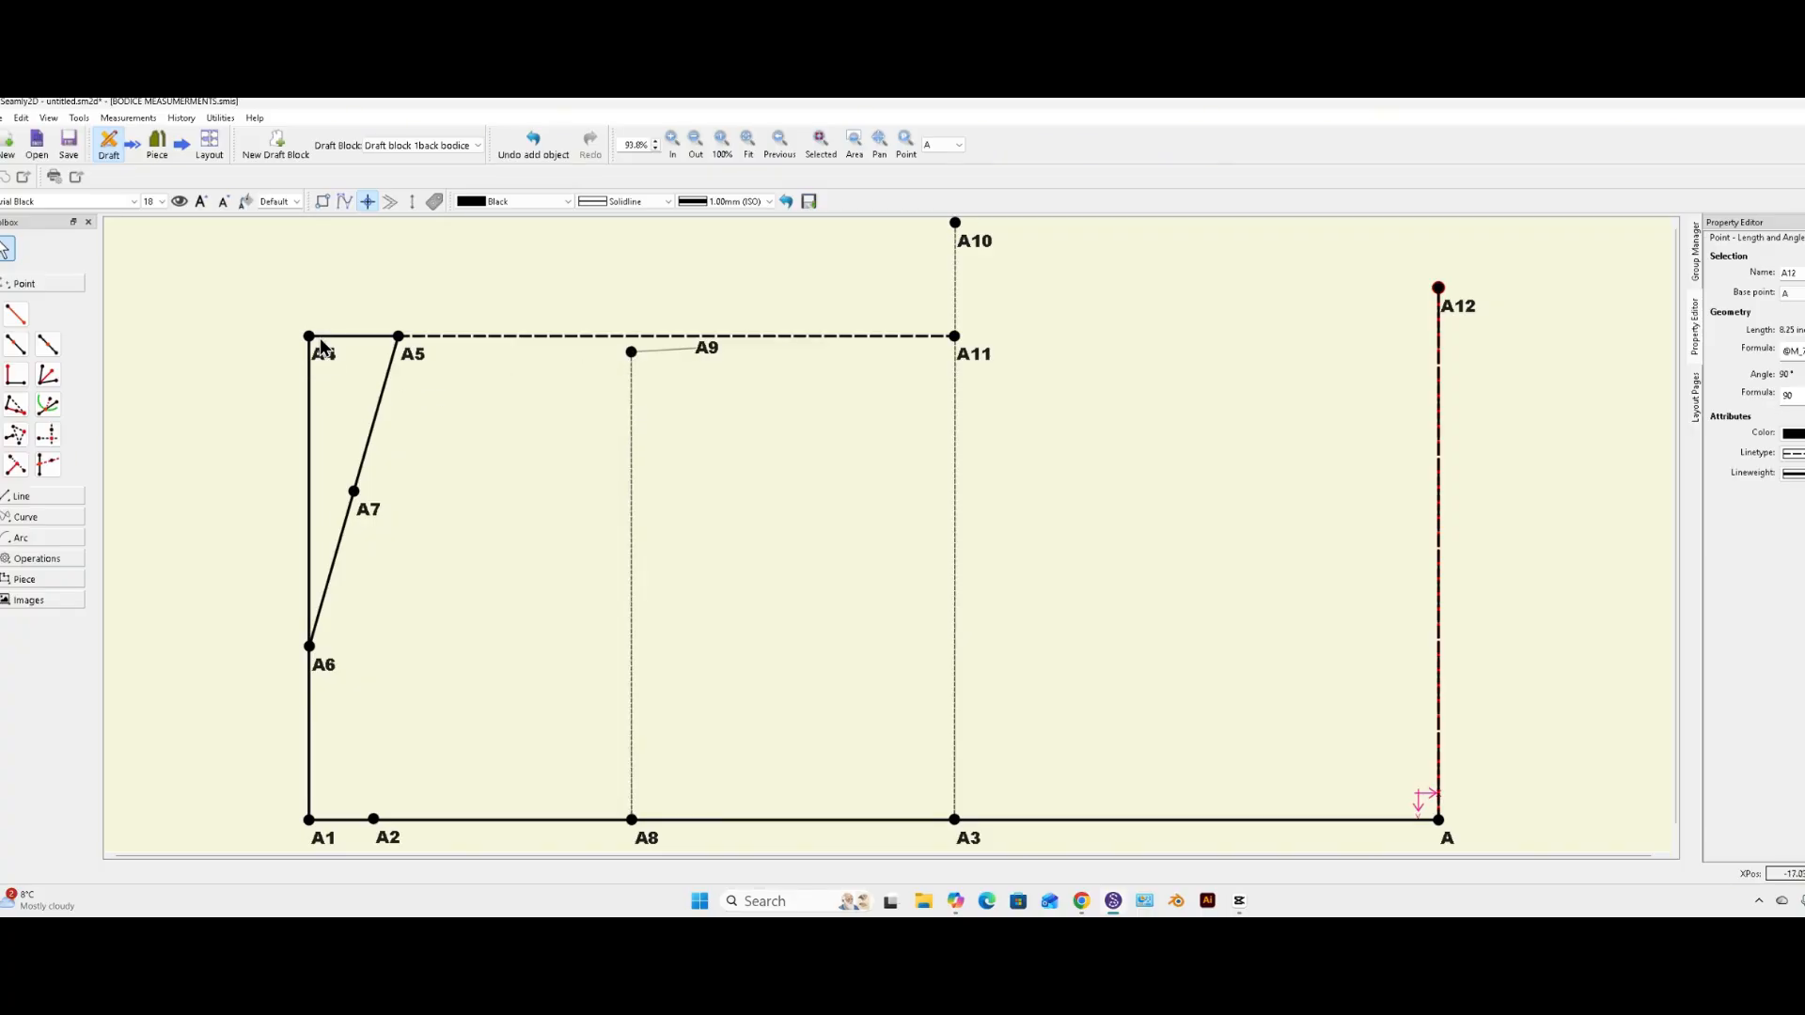
pyautogui.moveTo(312, 347)
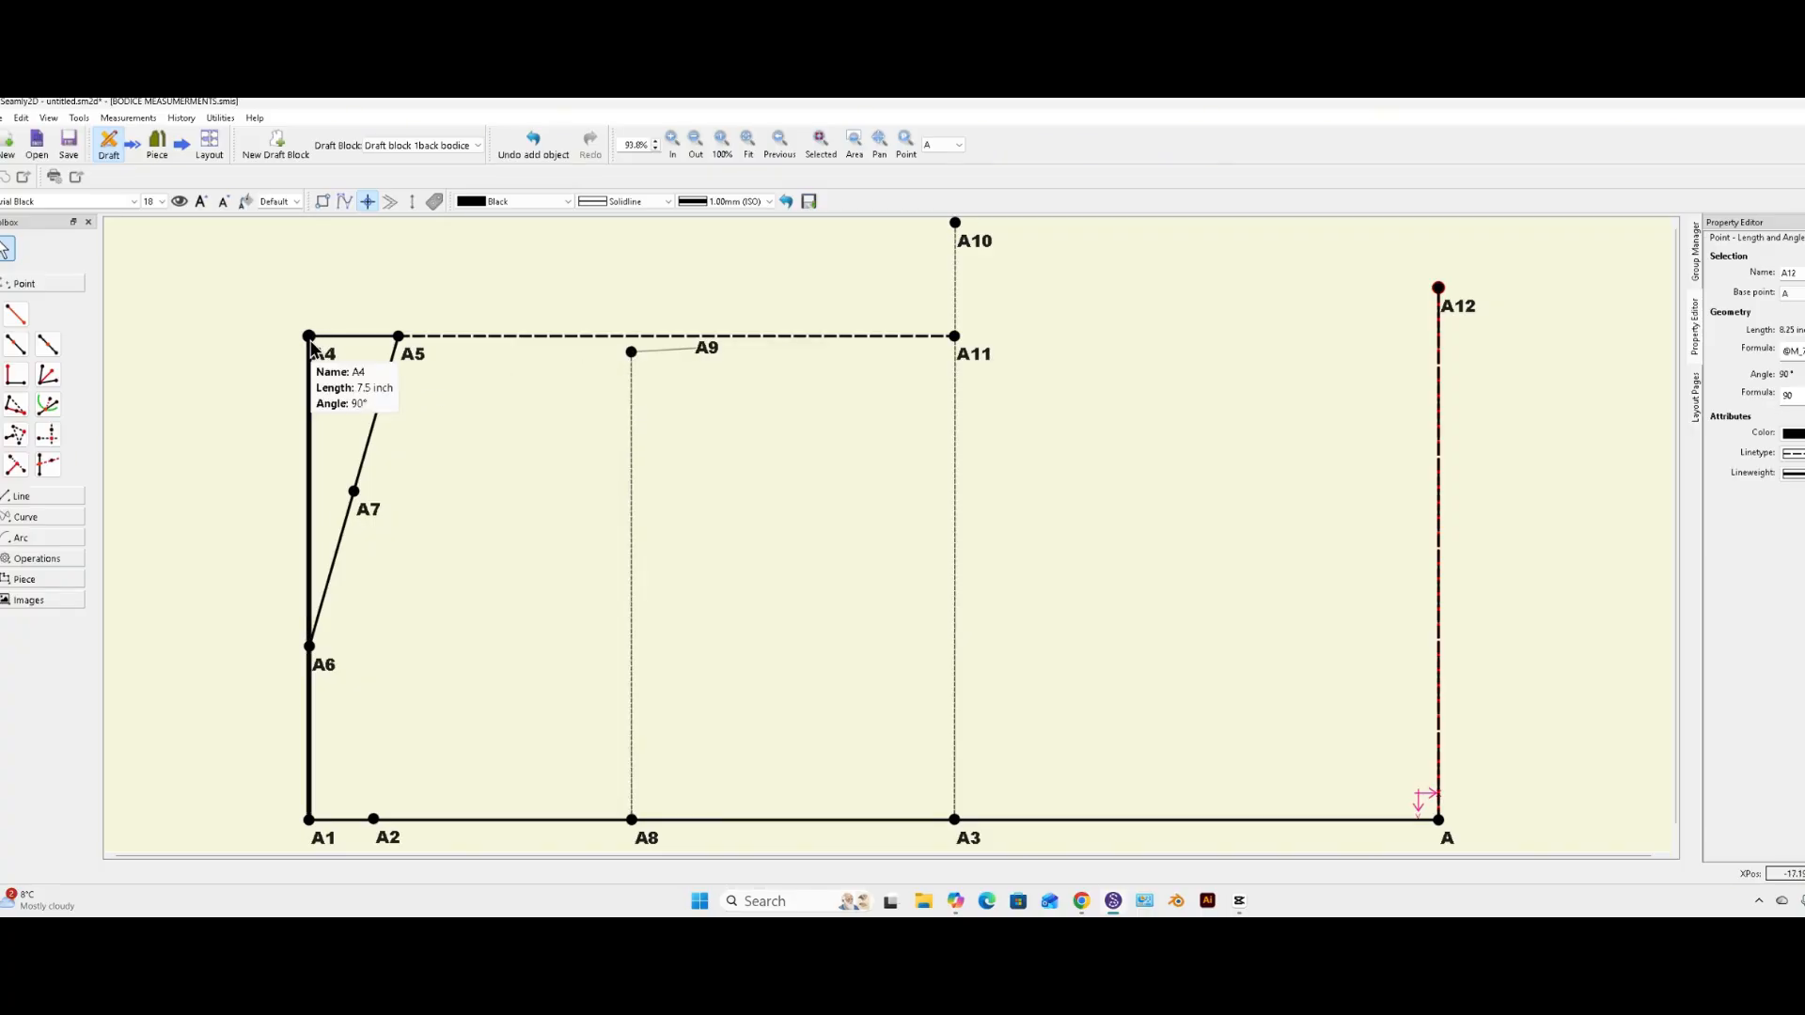
pyautogui.moveTo(989, 242)
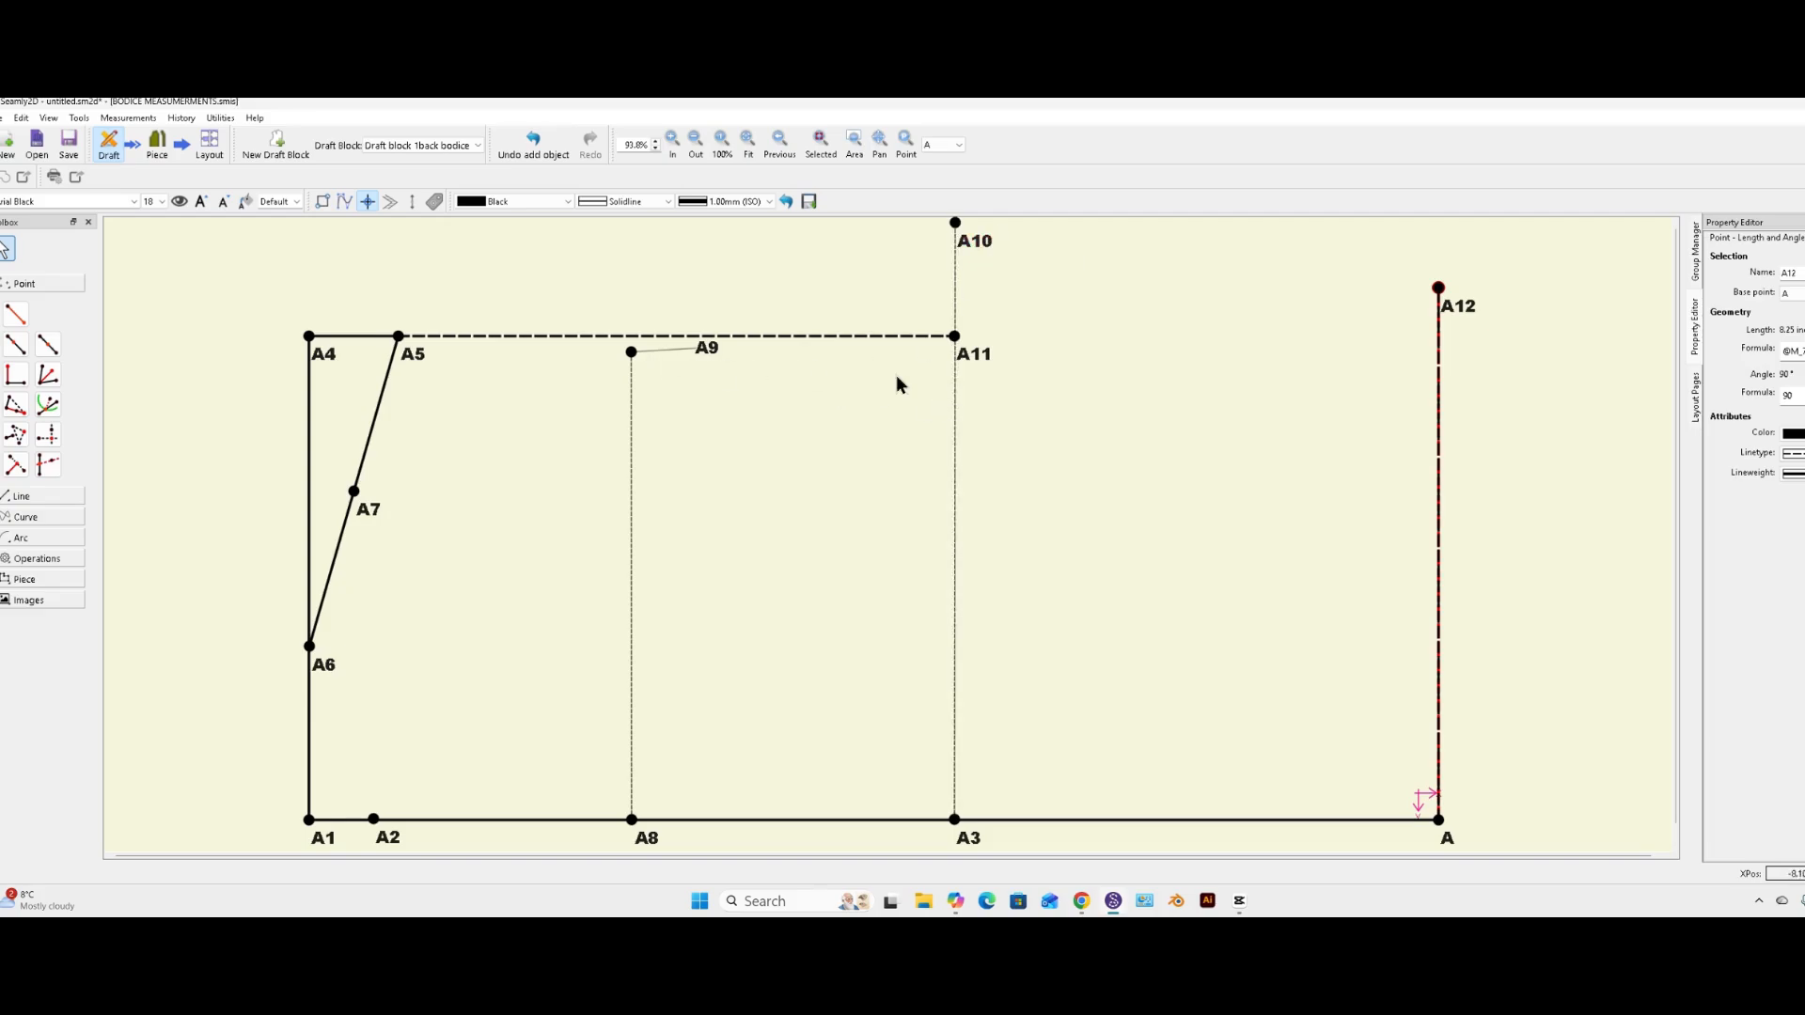
# - Draw a line from A10 to A12 and reposition the A9 label diagonally below its point
pyautogui.click(16, 314)
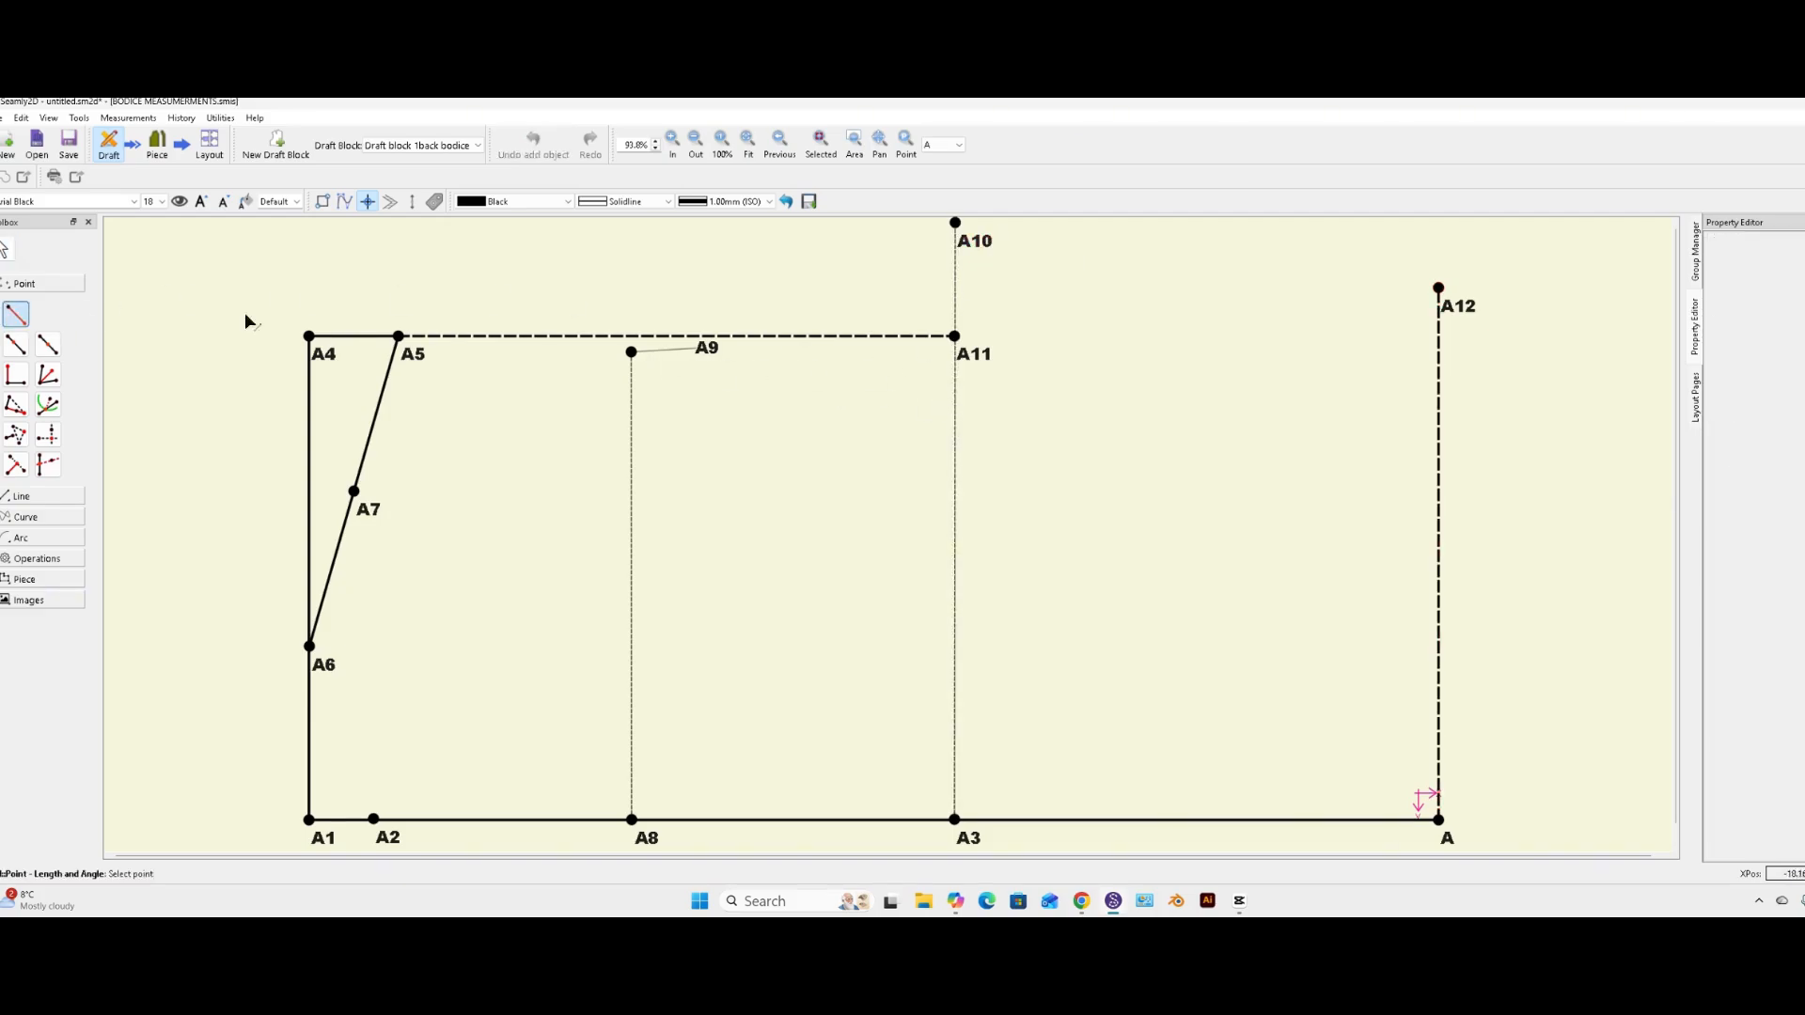
pyautogui.hotkey('alt', 'l')
pyautogui.click(999, 243)
pyautogui.click(1459, 304)
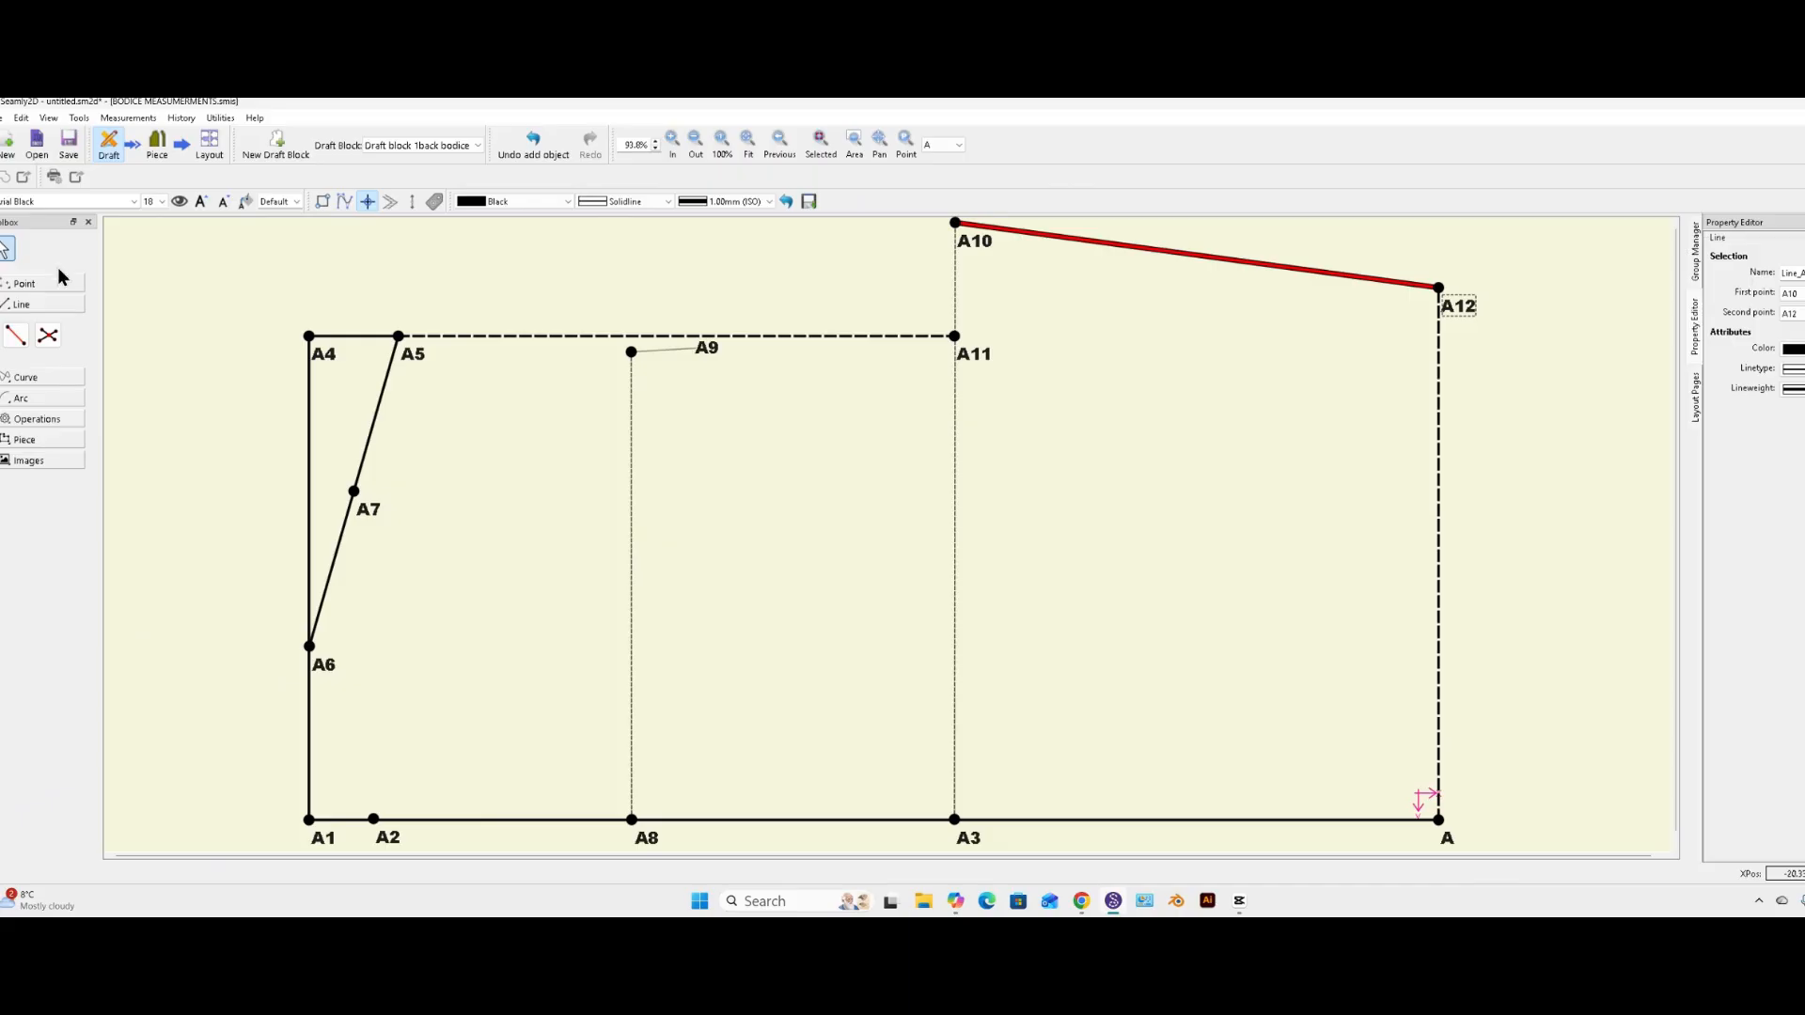
pyautogui.click(141, 286)
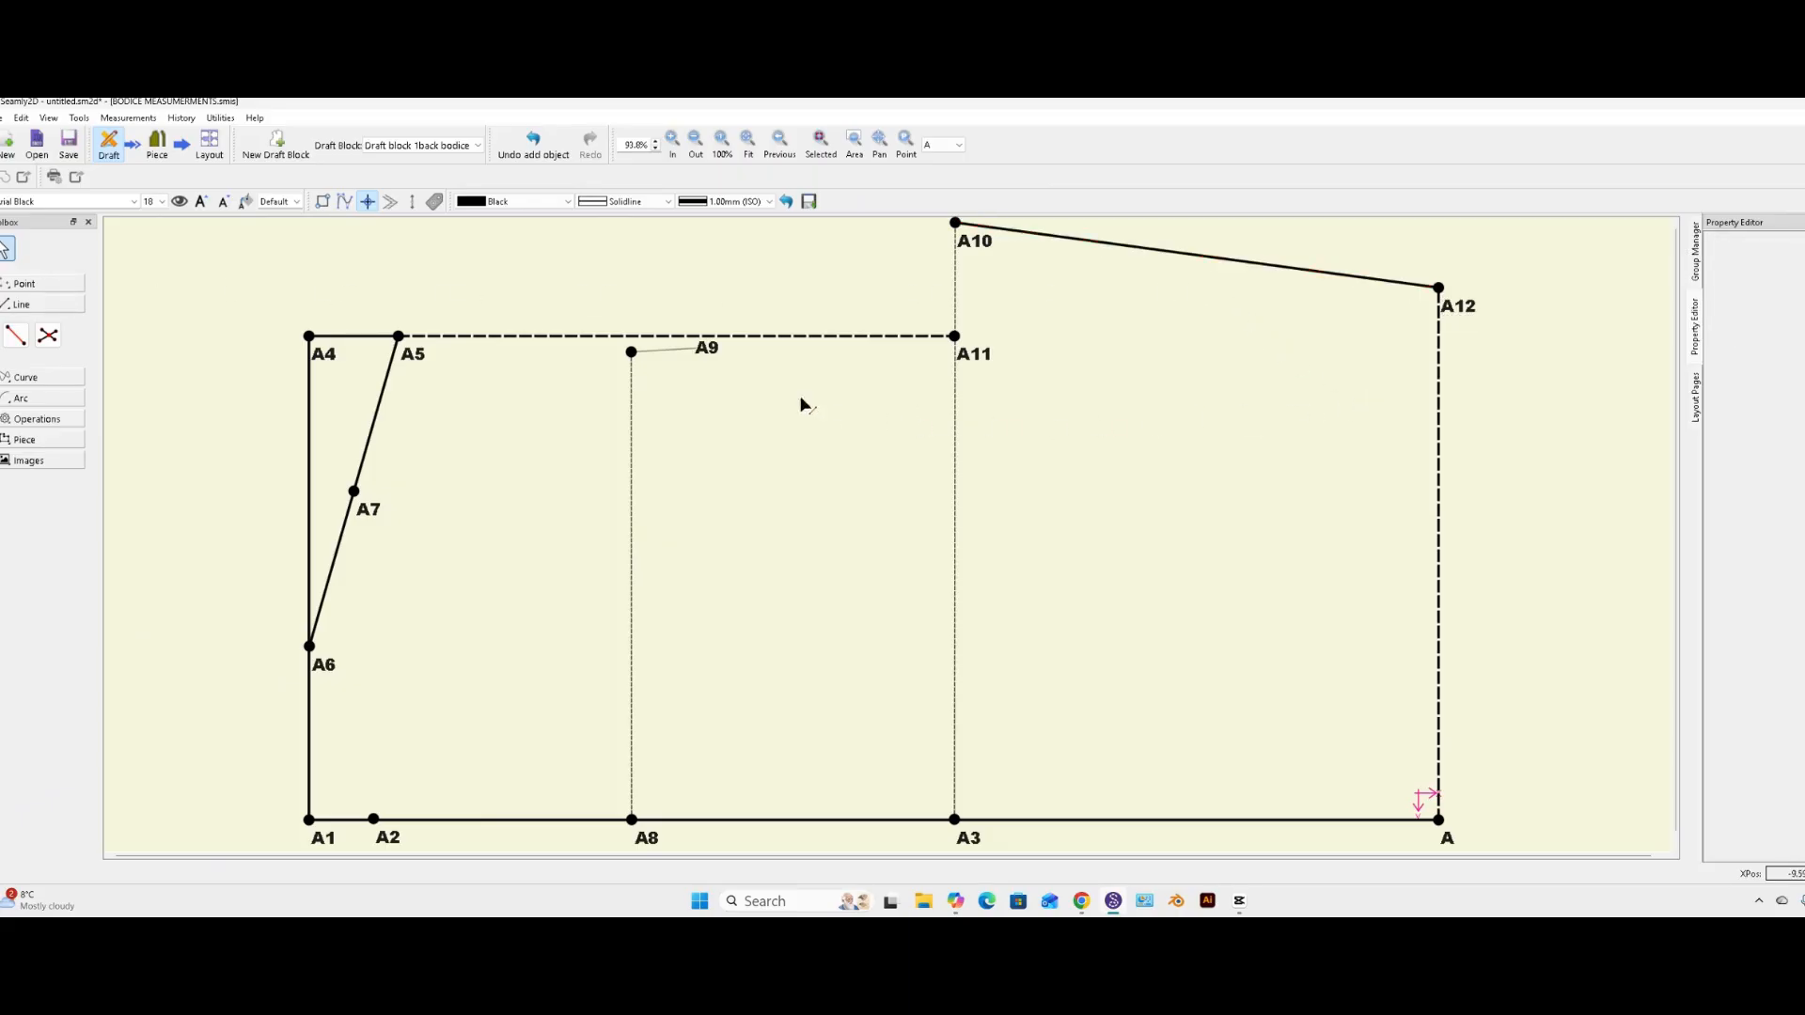
pyautogui.moveTo(701, 389); pyautogui.dragTo(677, 422)
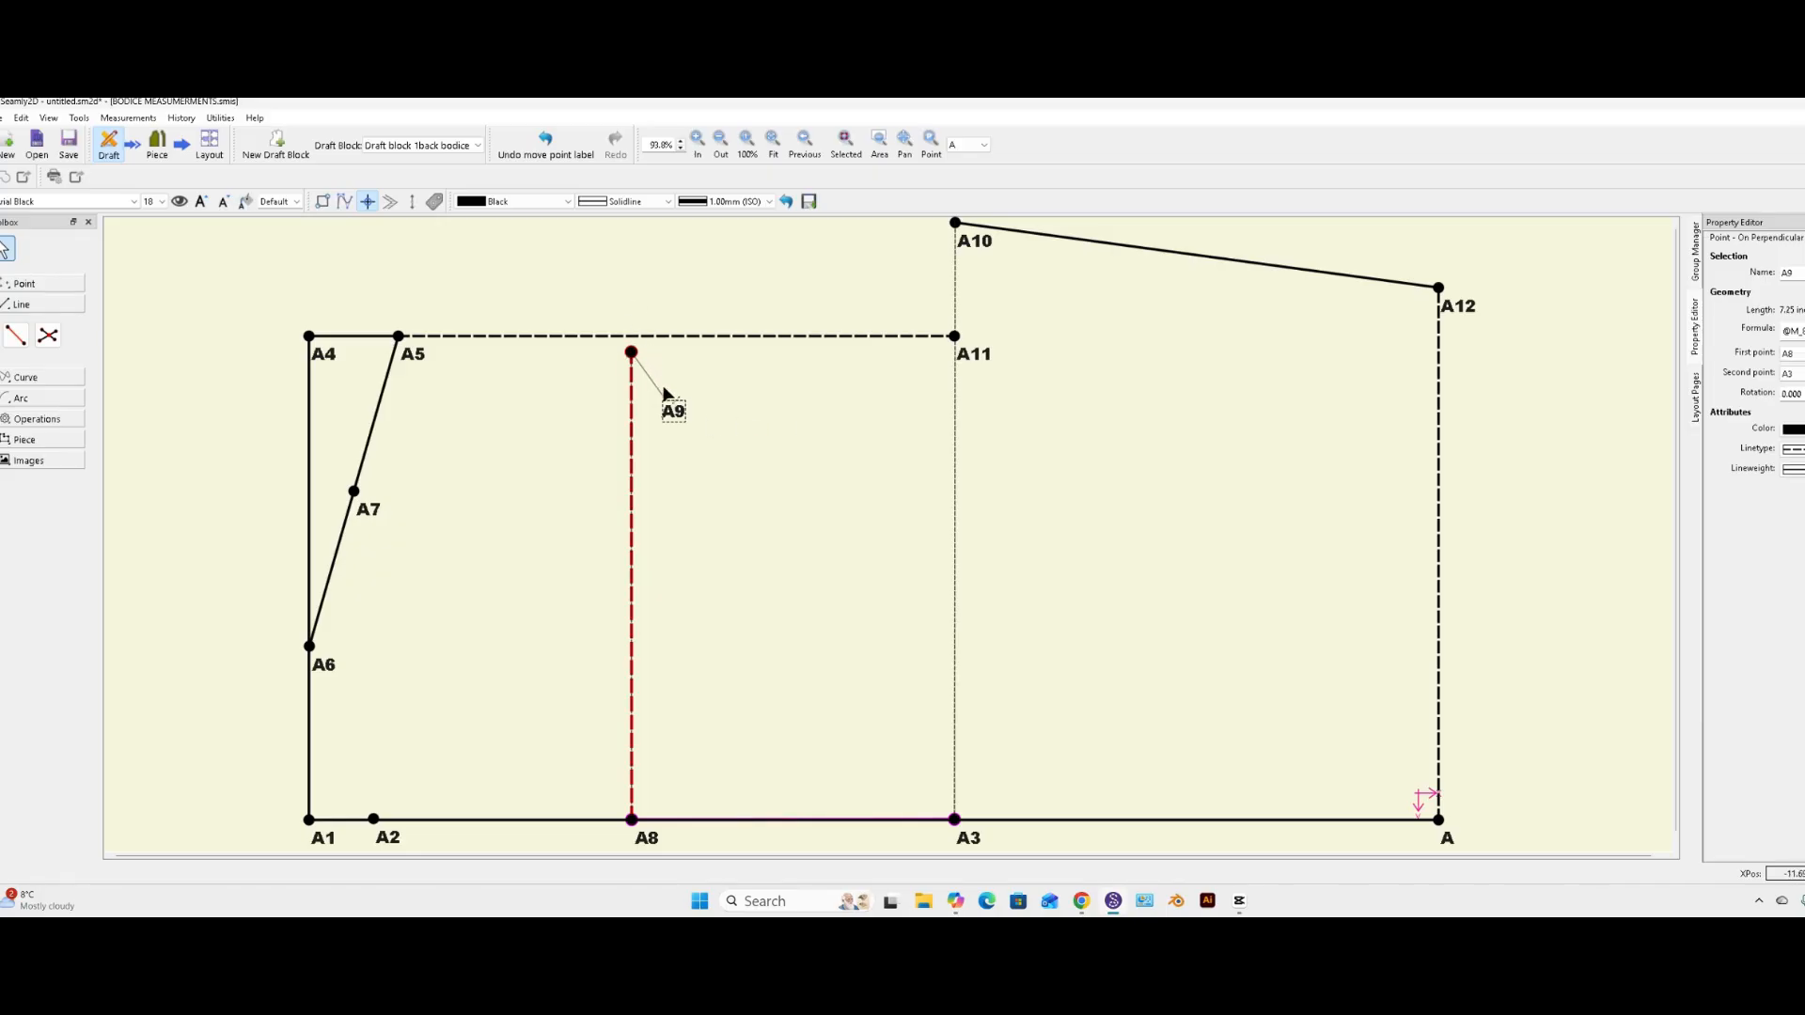
pyautogui.moveTo(692, 416); pyautogui.dragTo(726, 400)
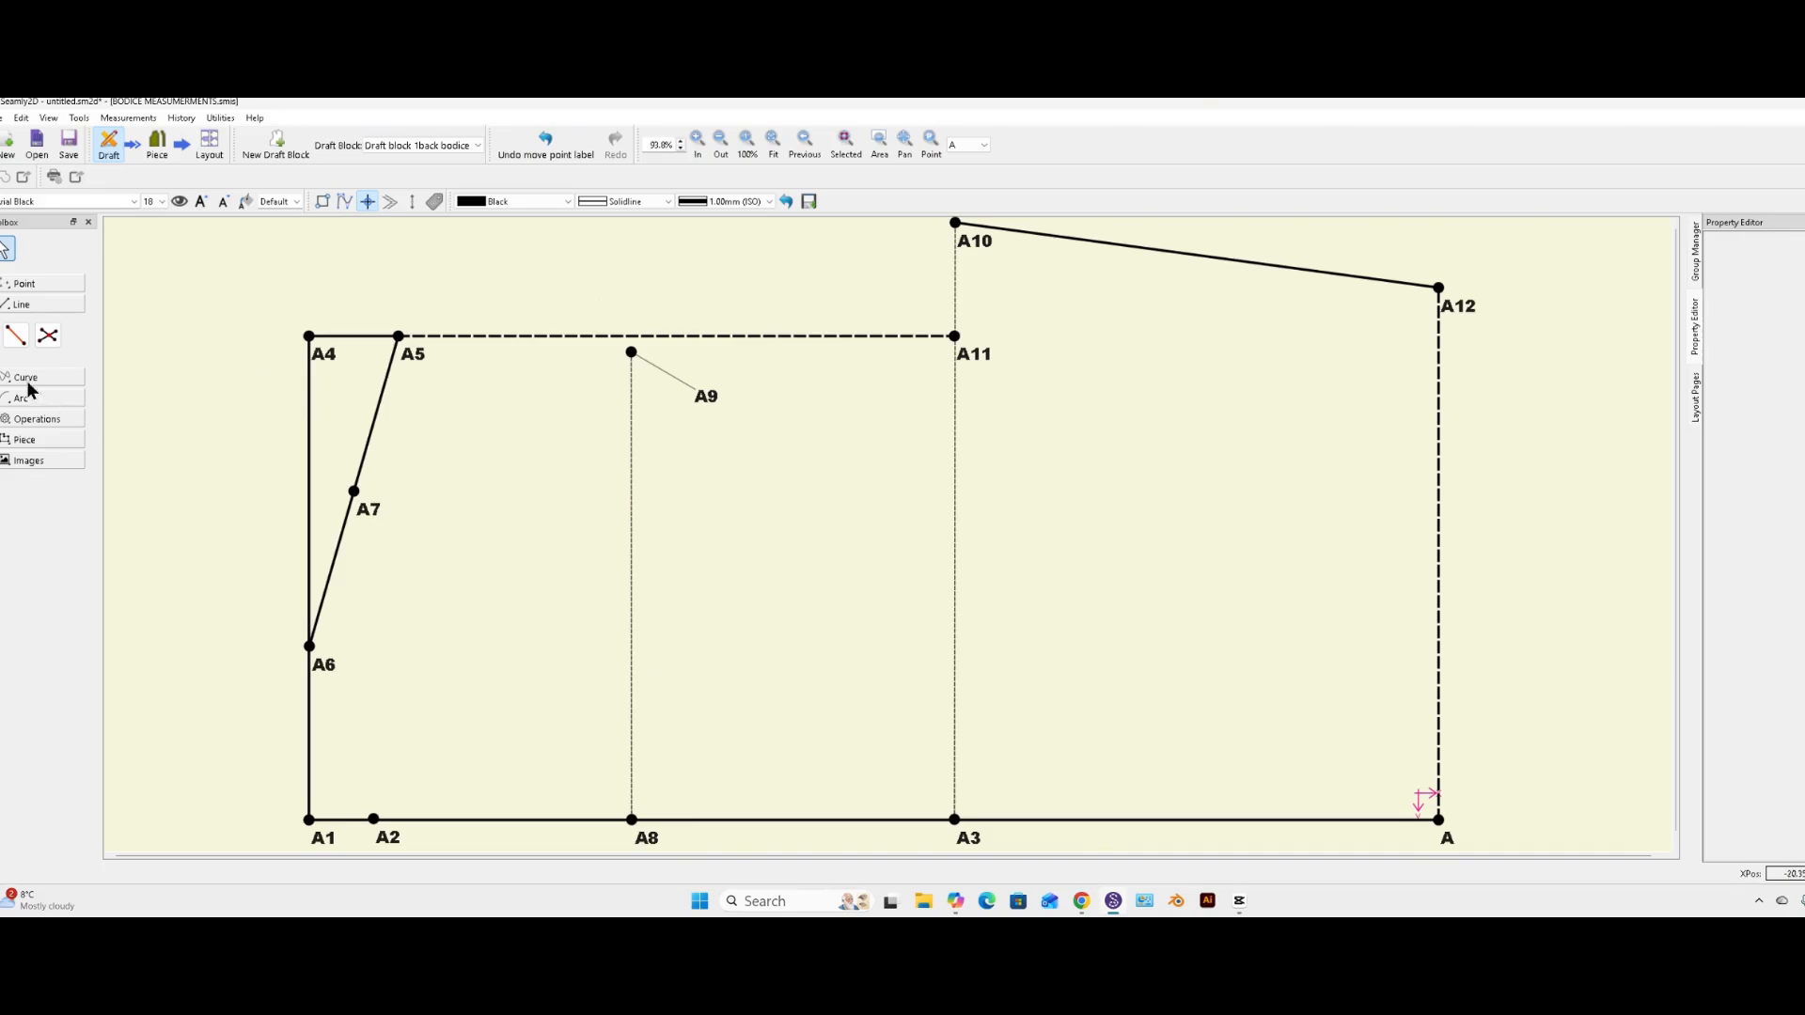
# - Add an On Perpendicular point A13 from A7 relative to A1 with length 4.25 inches and linetype Dash
pyautogui.click(19, 284)
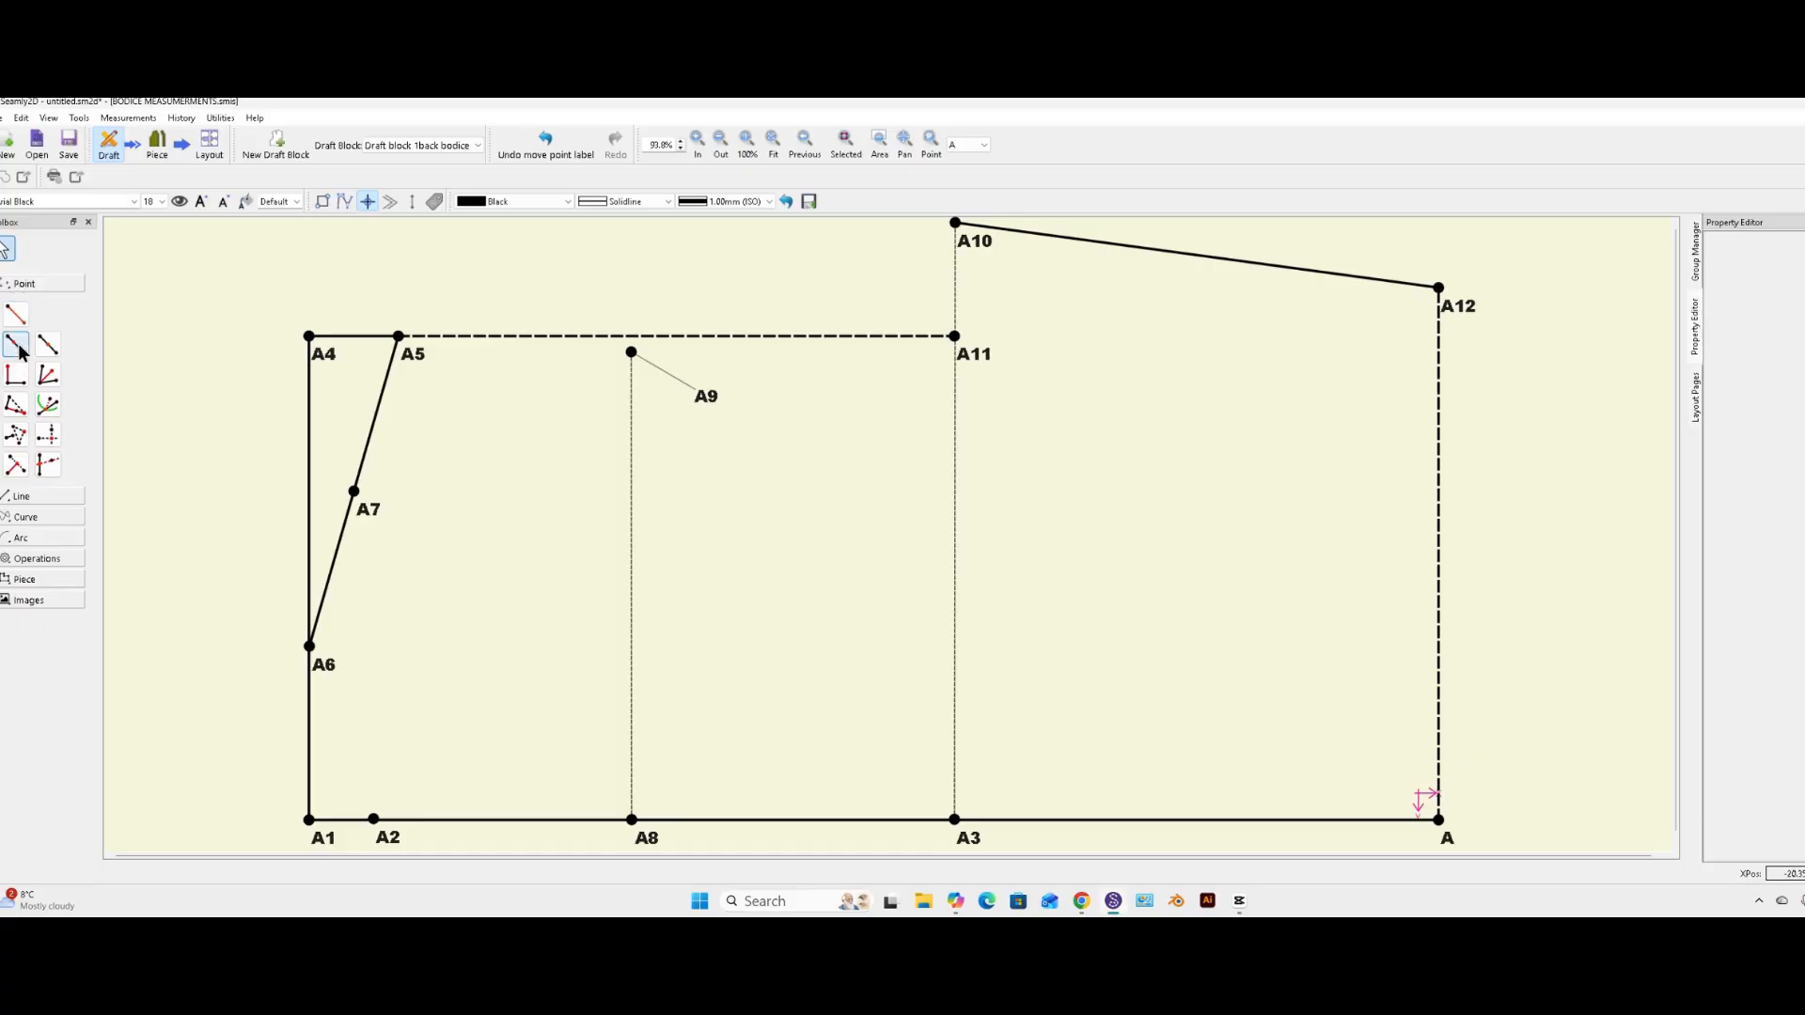
pyautogui.click(16, 375)
pyautogui.click(355, 494)
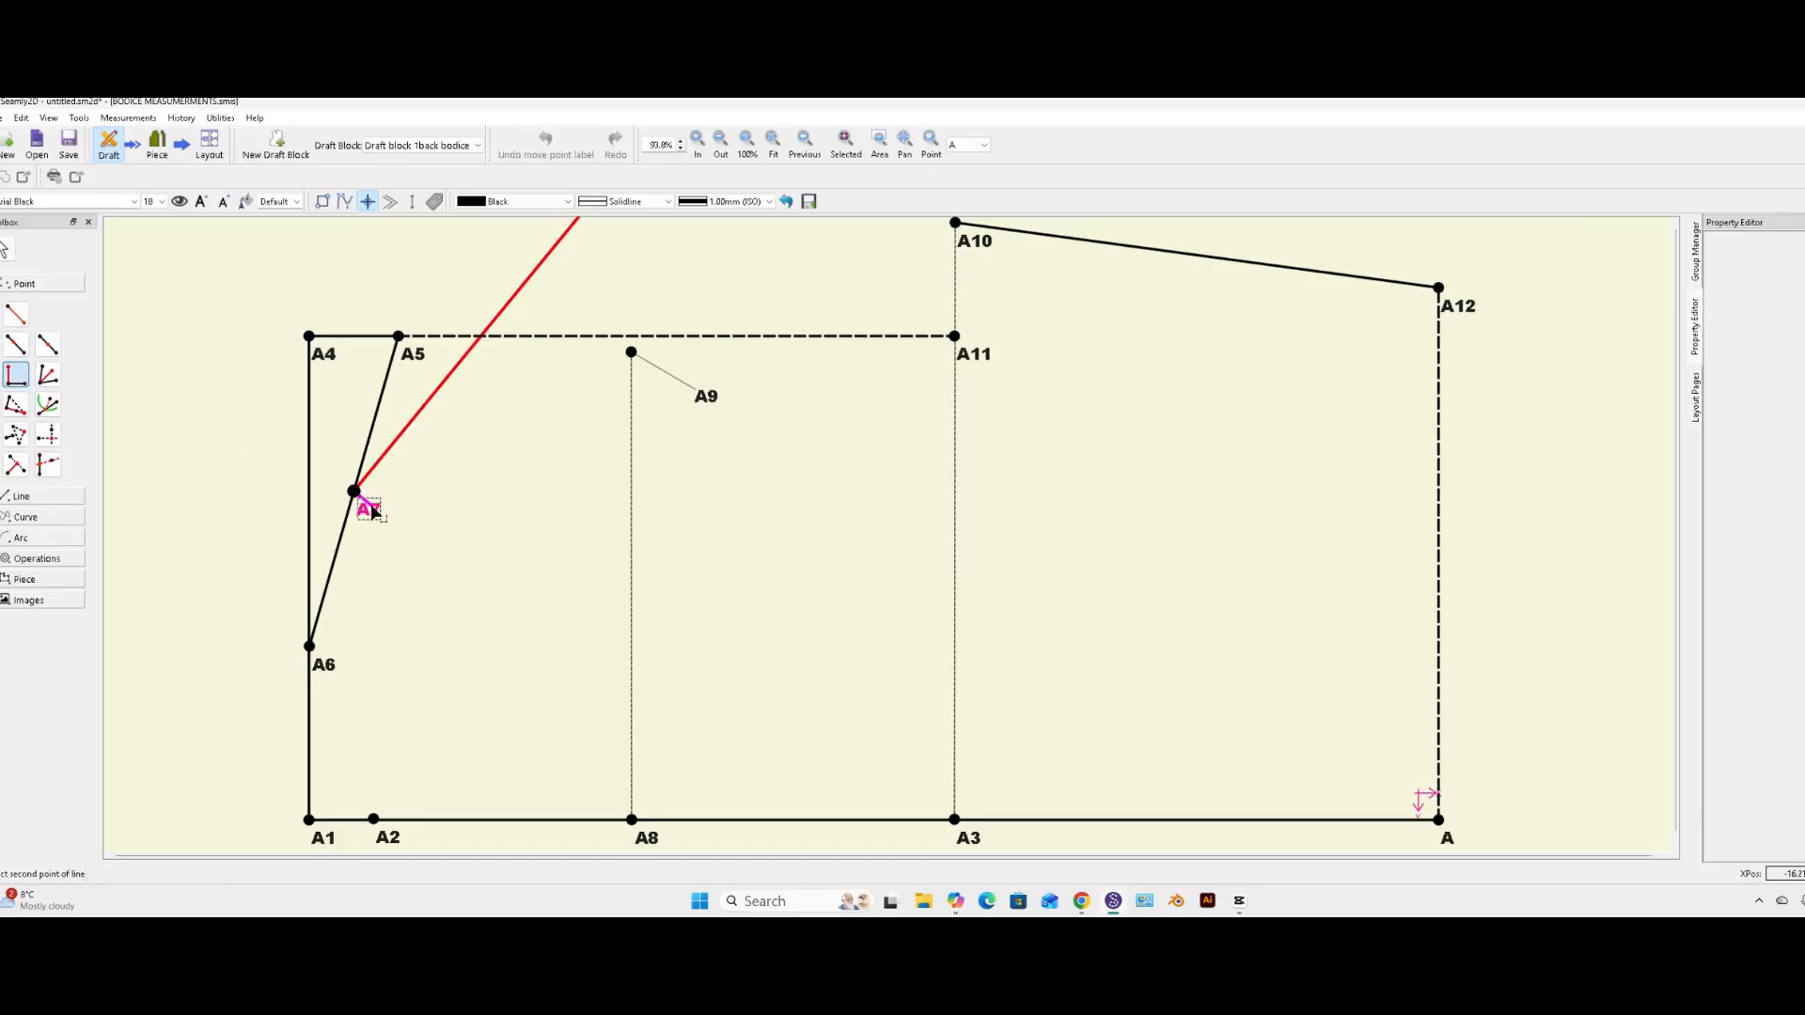
pyautogui.click(310, 820)
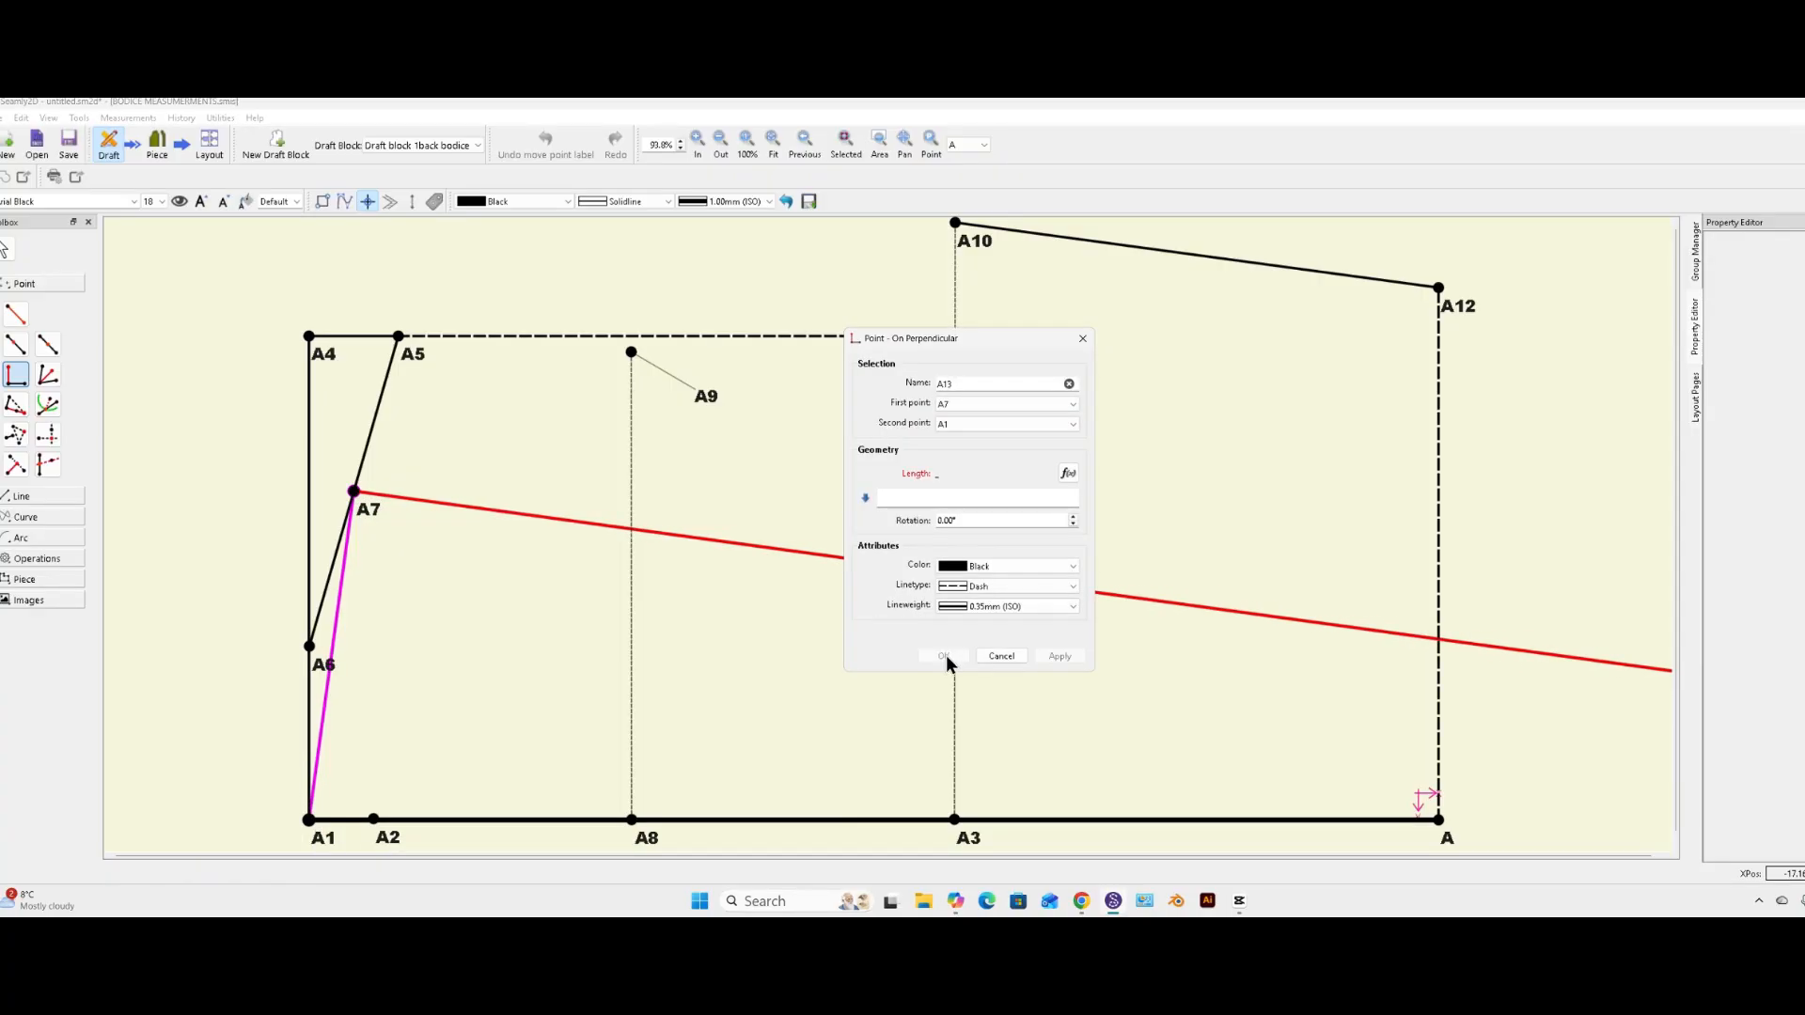
pyautogui.click(904, 495)
pyautogui.write('4.25')
pyautogui.click(1070, 654)
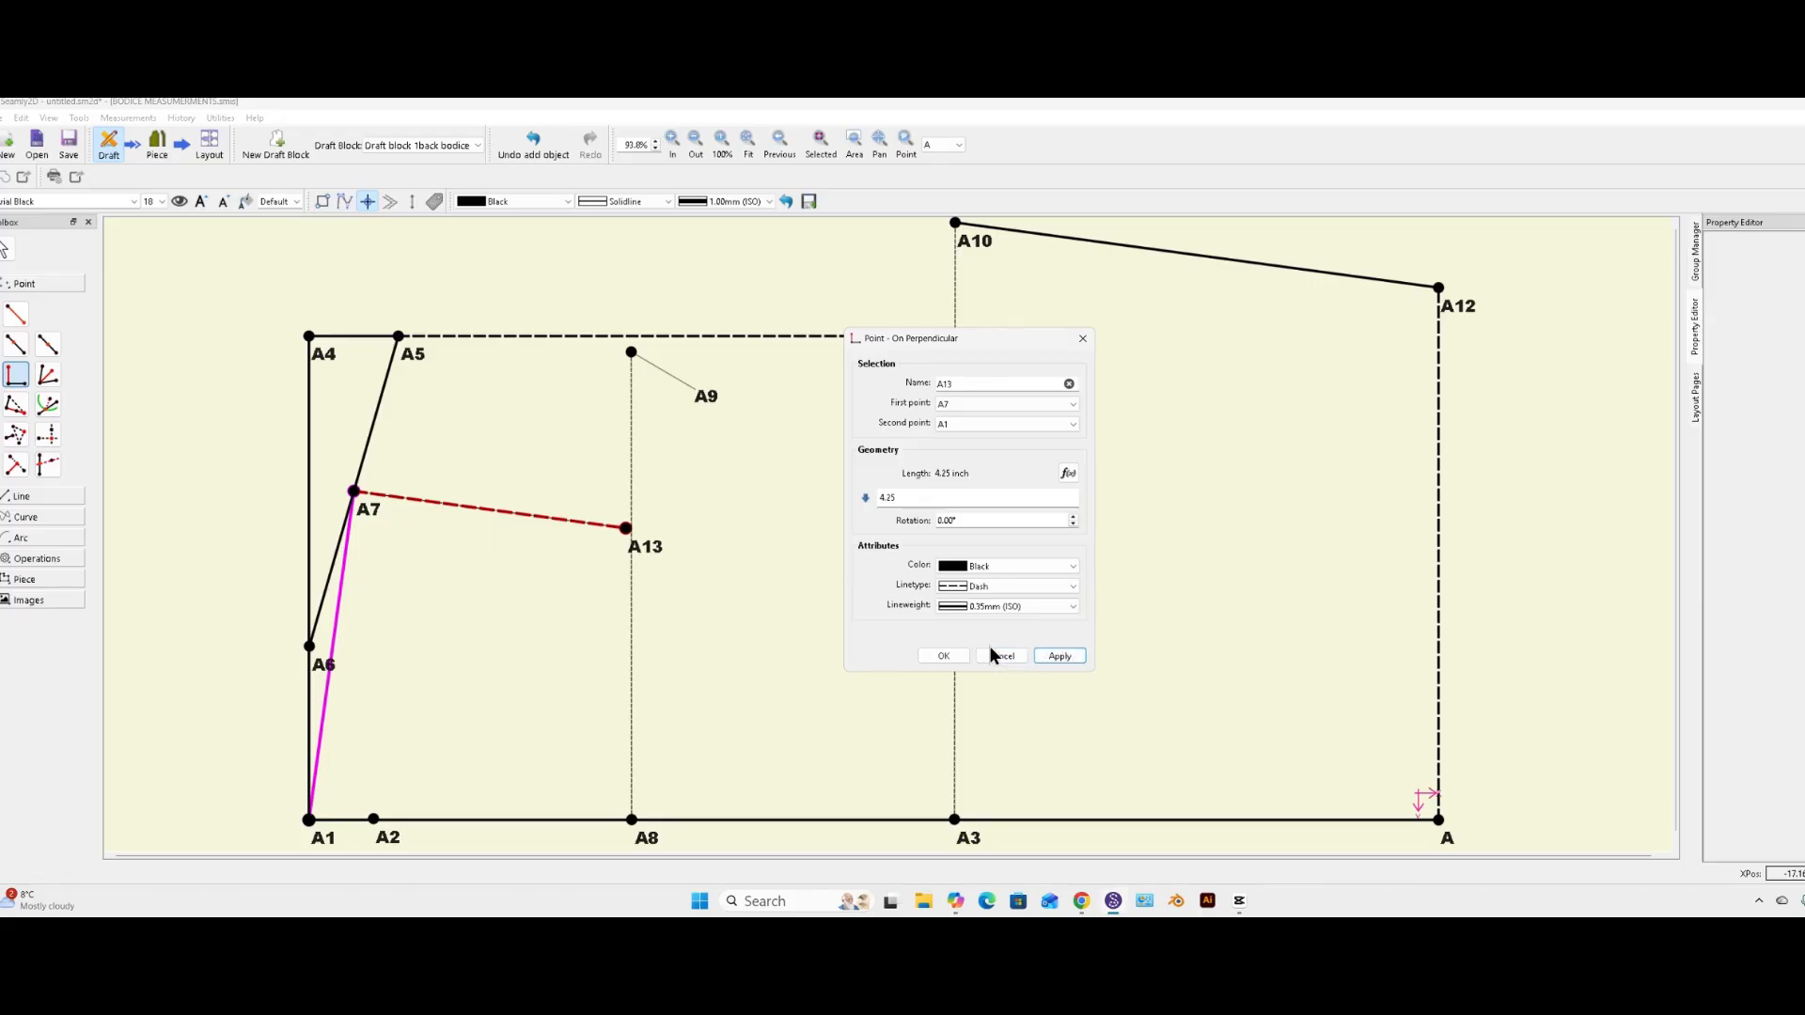
# - Set the length of perpendicular point A13 to 4.385 inches so it meets the A8–A9 line
pyautogui.click(900, 497)
pyautogui.press('BackSpace')
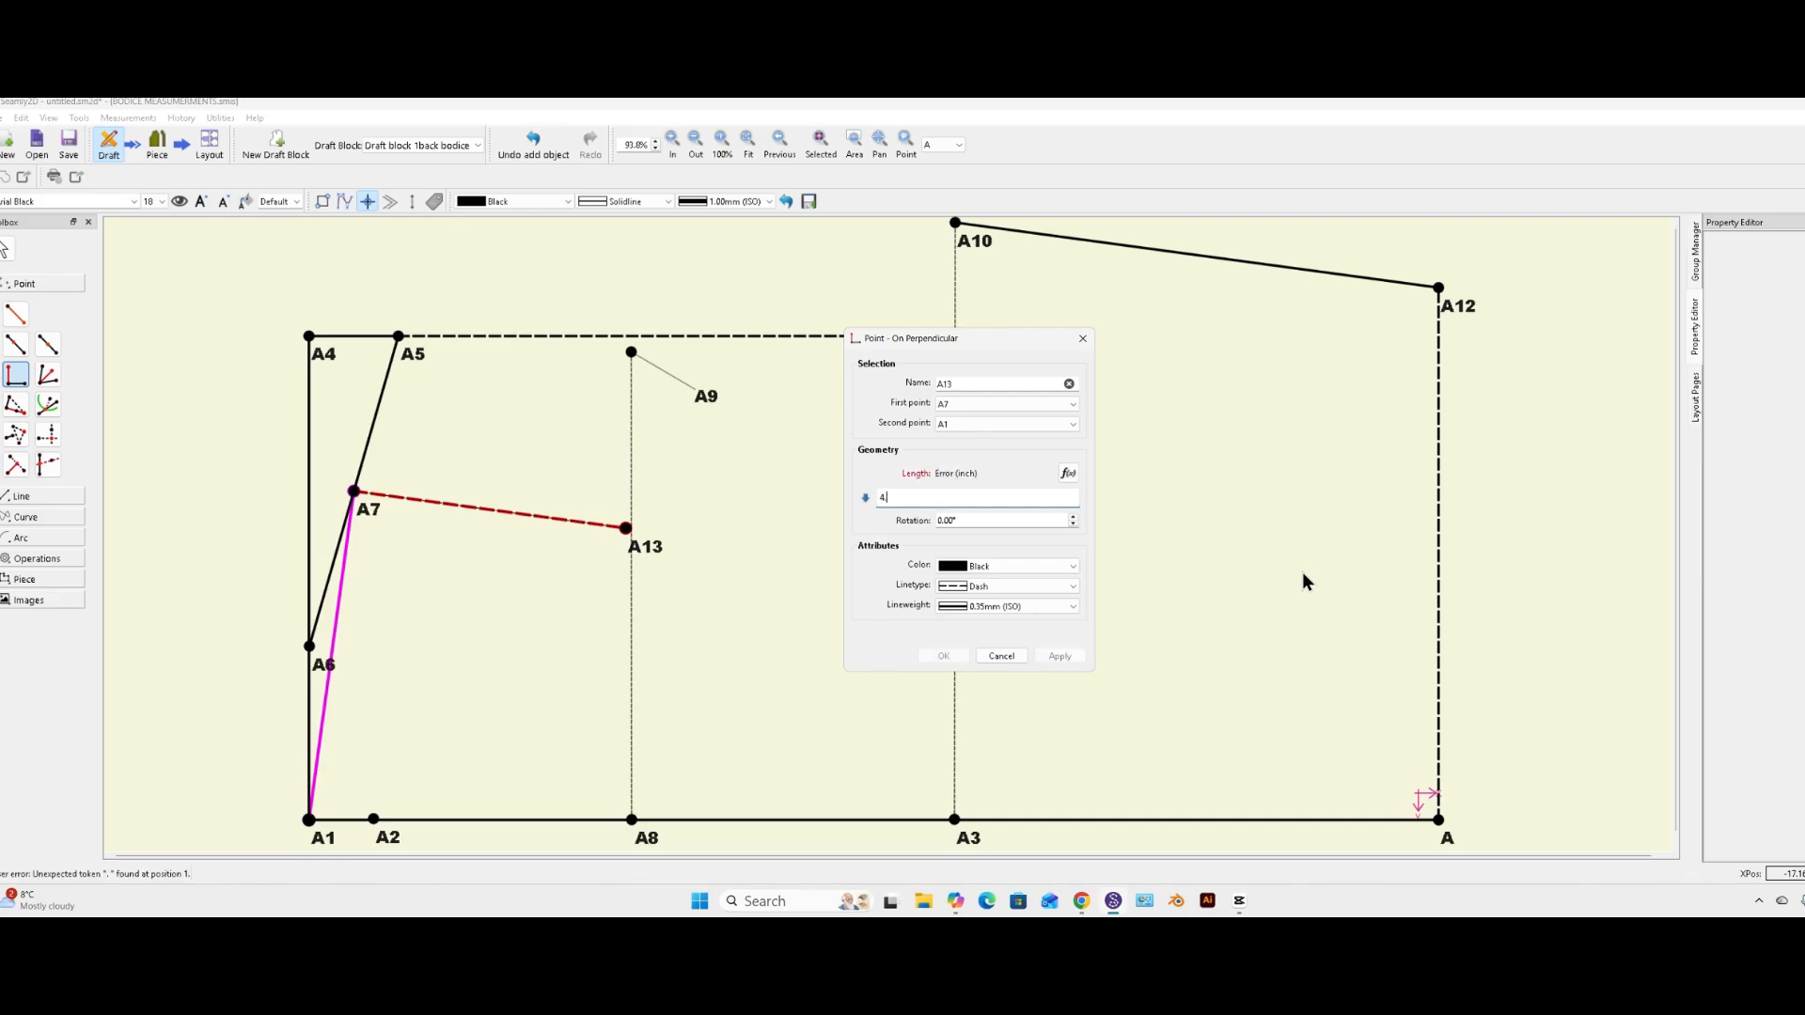
pyautogui.write('385')
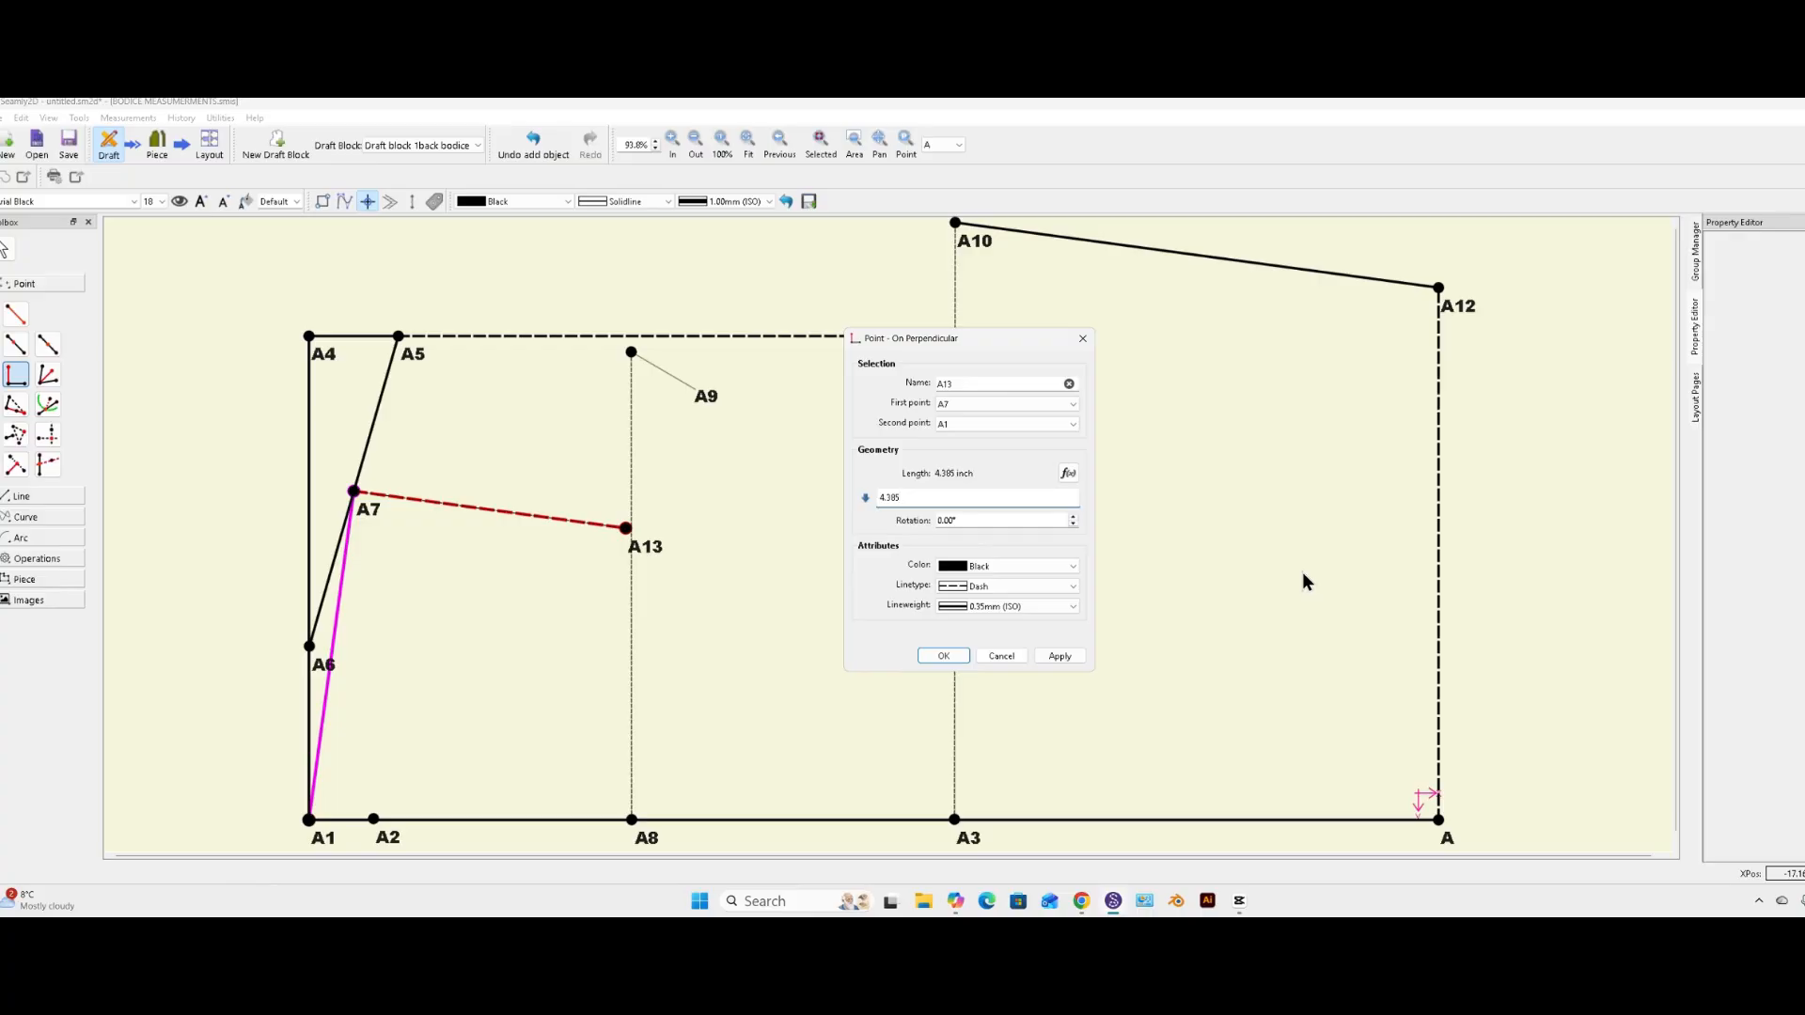
pyautogui.click(1062, 656)
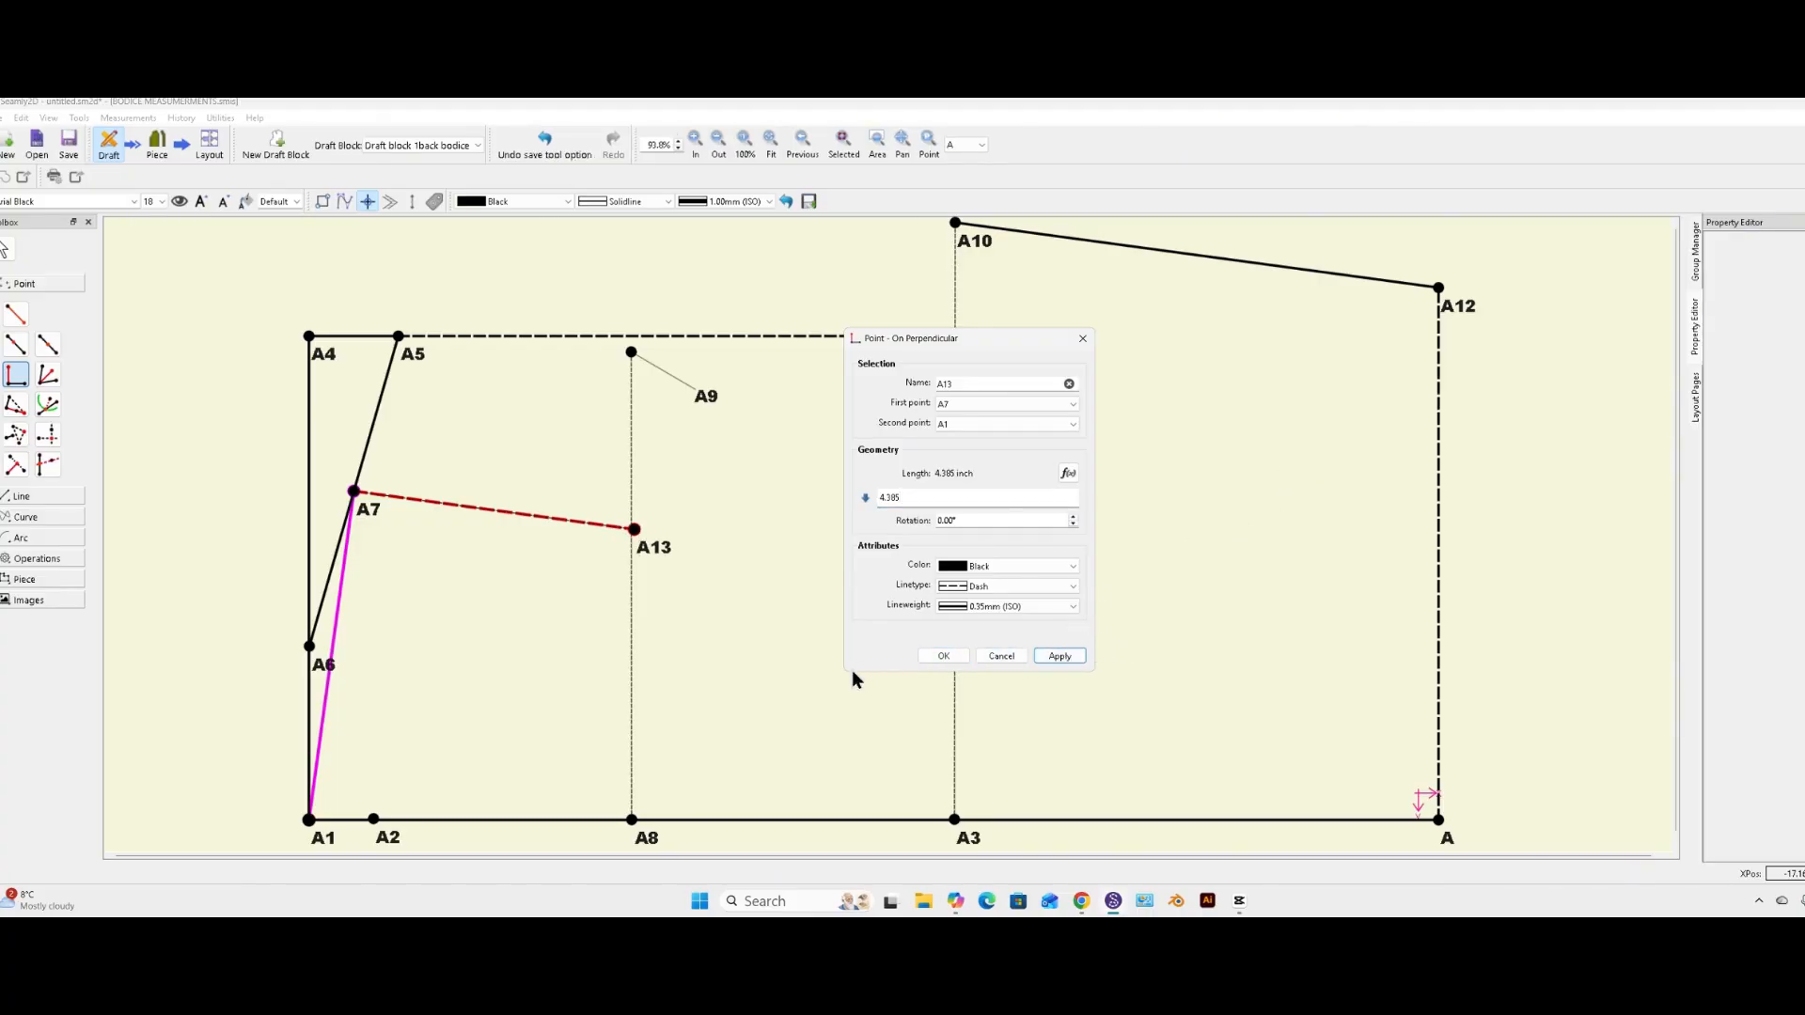
pyautogui.click(946, 657)
# - Move the A9 label closer to its point and the A13 label to the lower left of its point
pyautogui.moveTo(705, 395); pyautogui.dragTo(661, 397)
pyautogui.moveTo(617, 610); pyautogui.dragTo(579, 576)
pyautogui.click(670, 405)
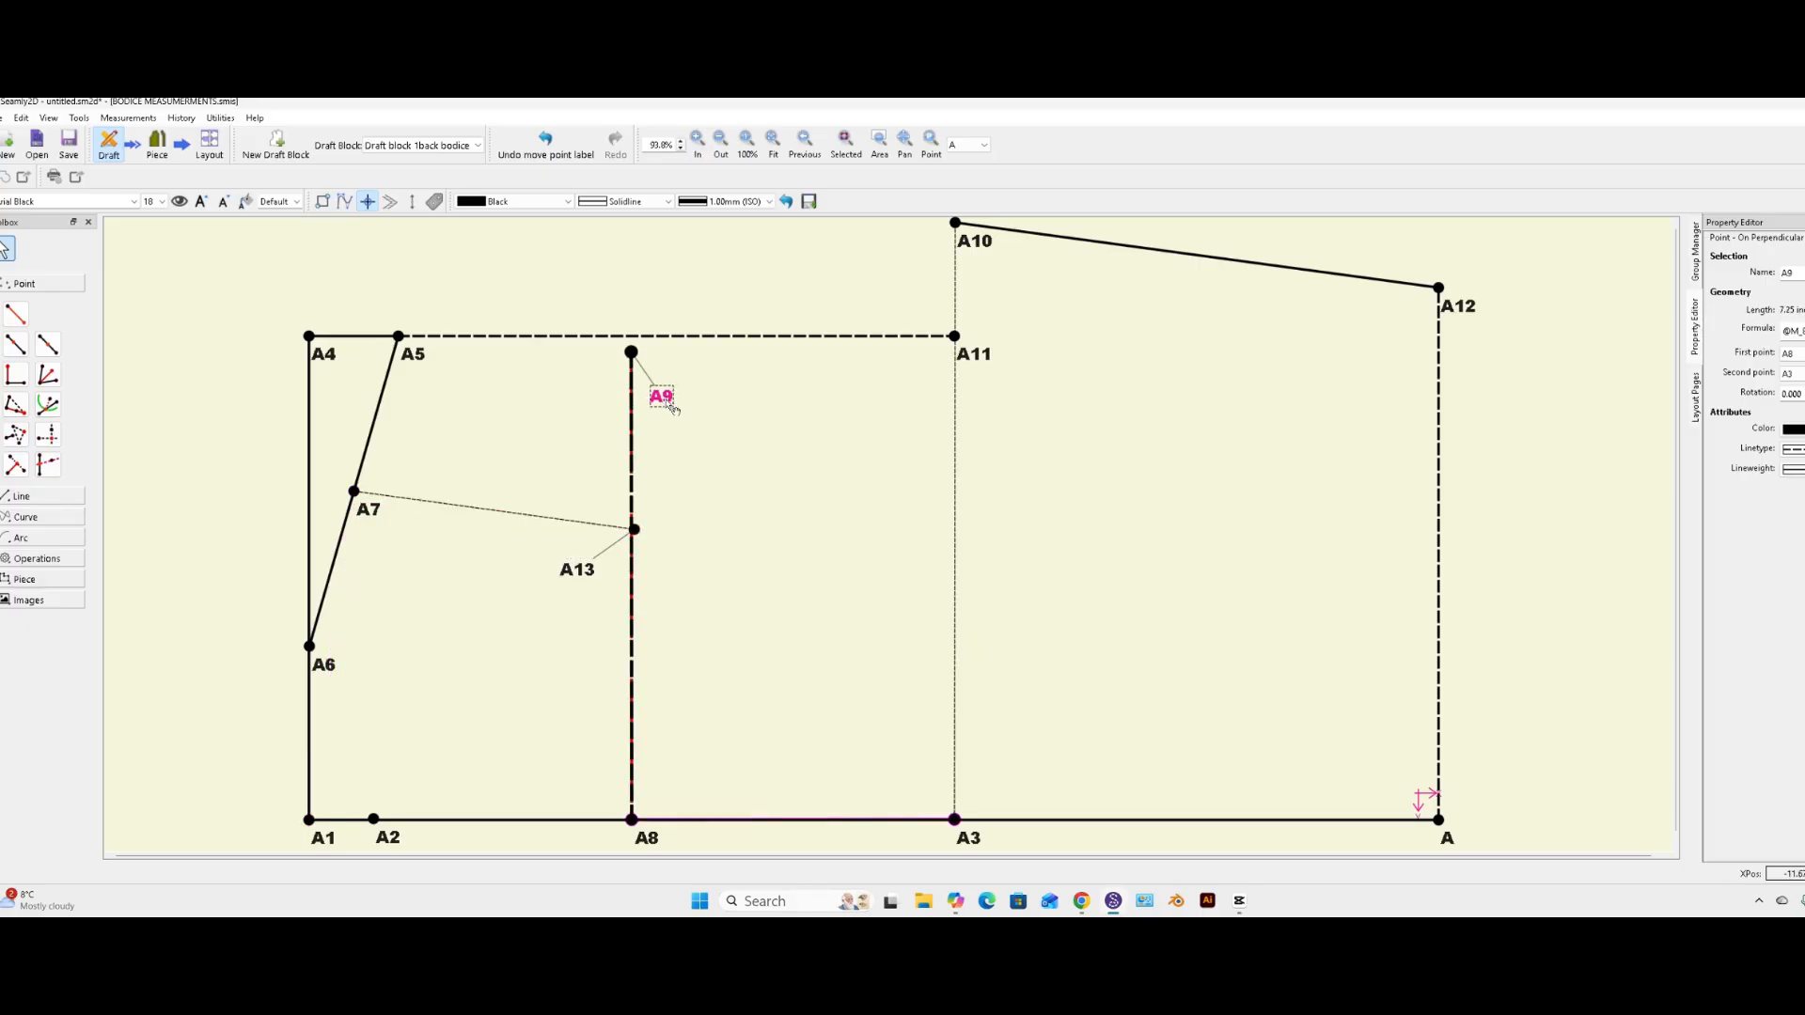
pyautogui.click(587, 571)
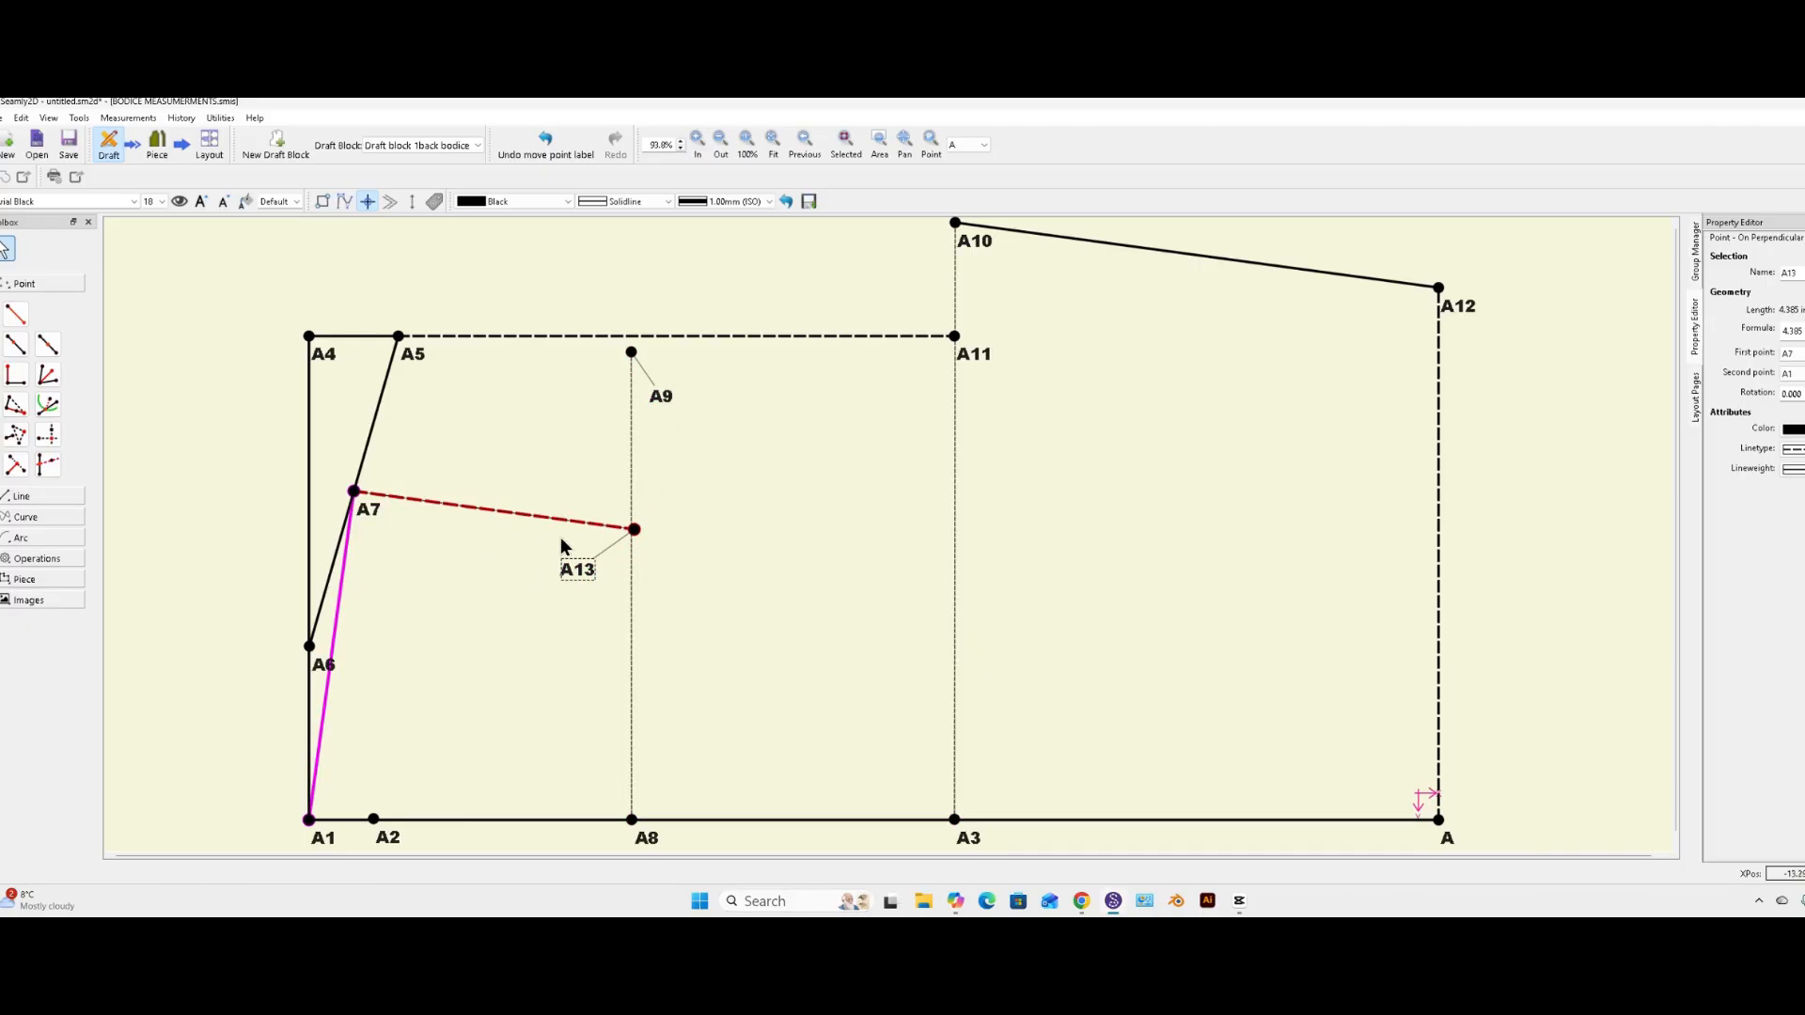
pyautogui.click(350, 489)
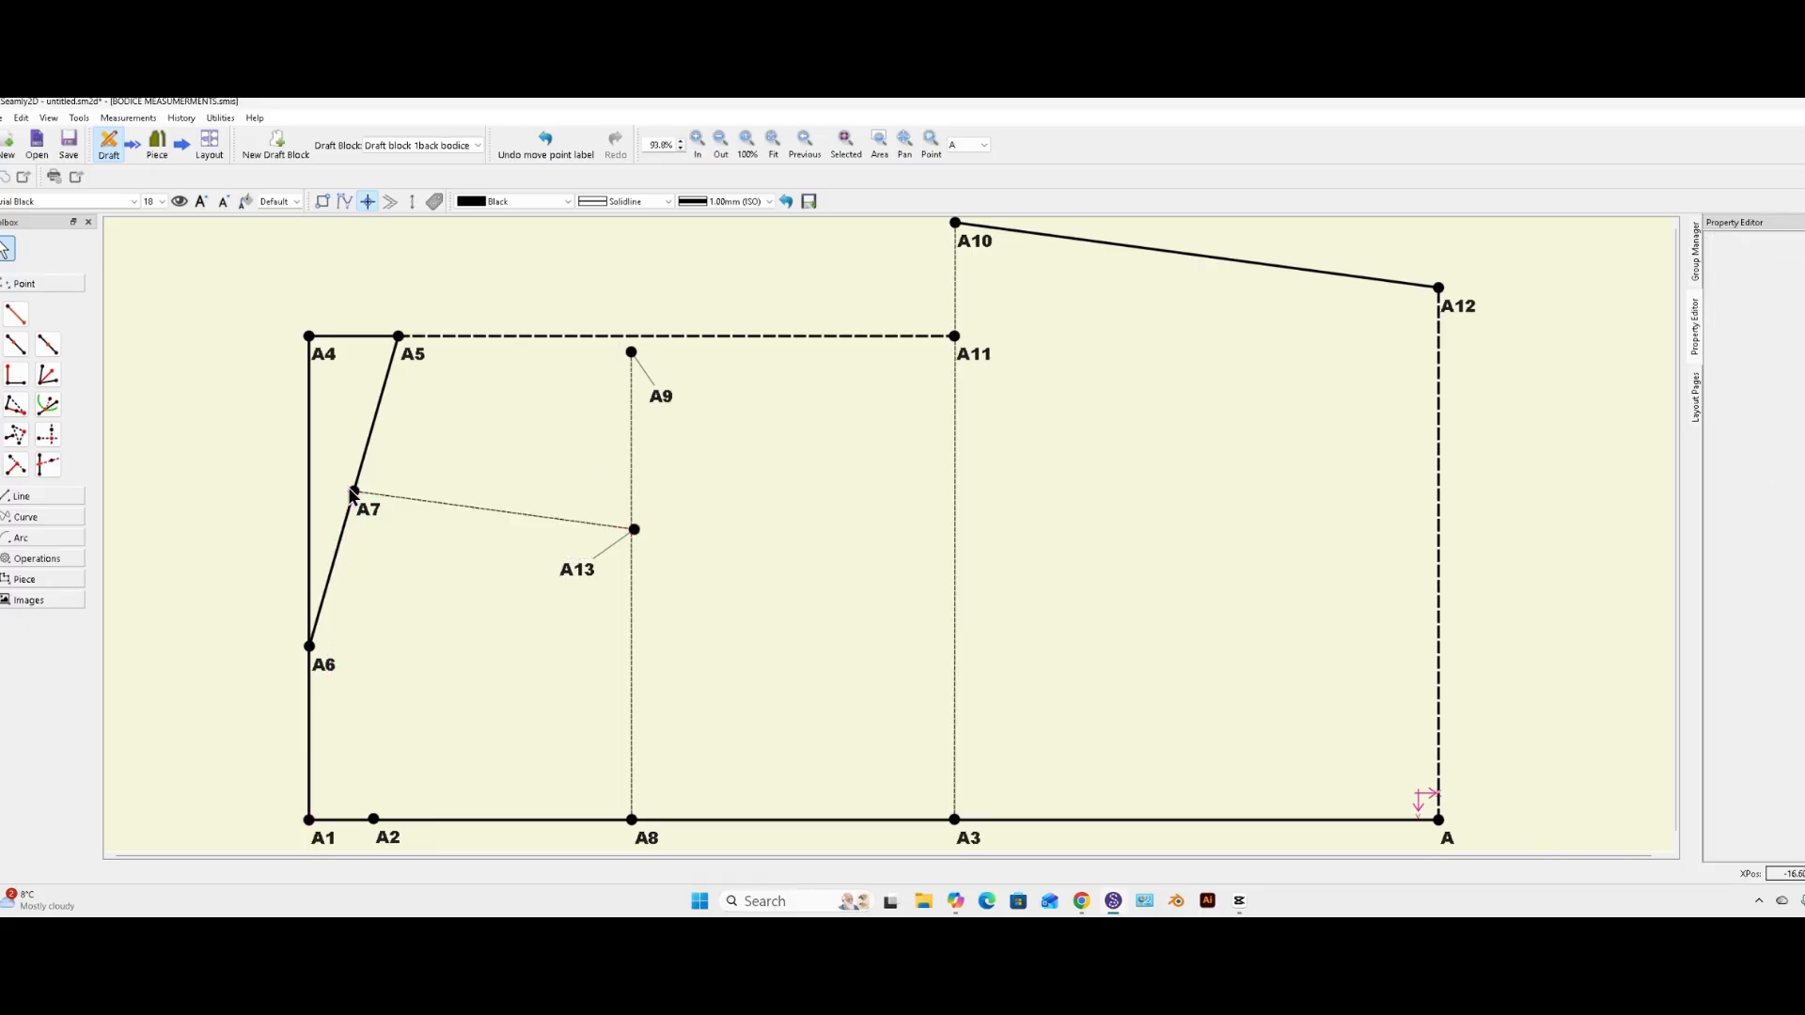
pyautogui.click(636, 530)
pyautogui.moveTo(636, 530)
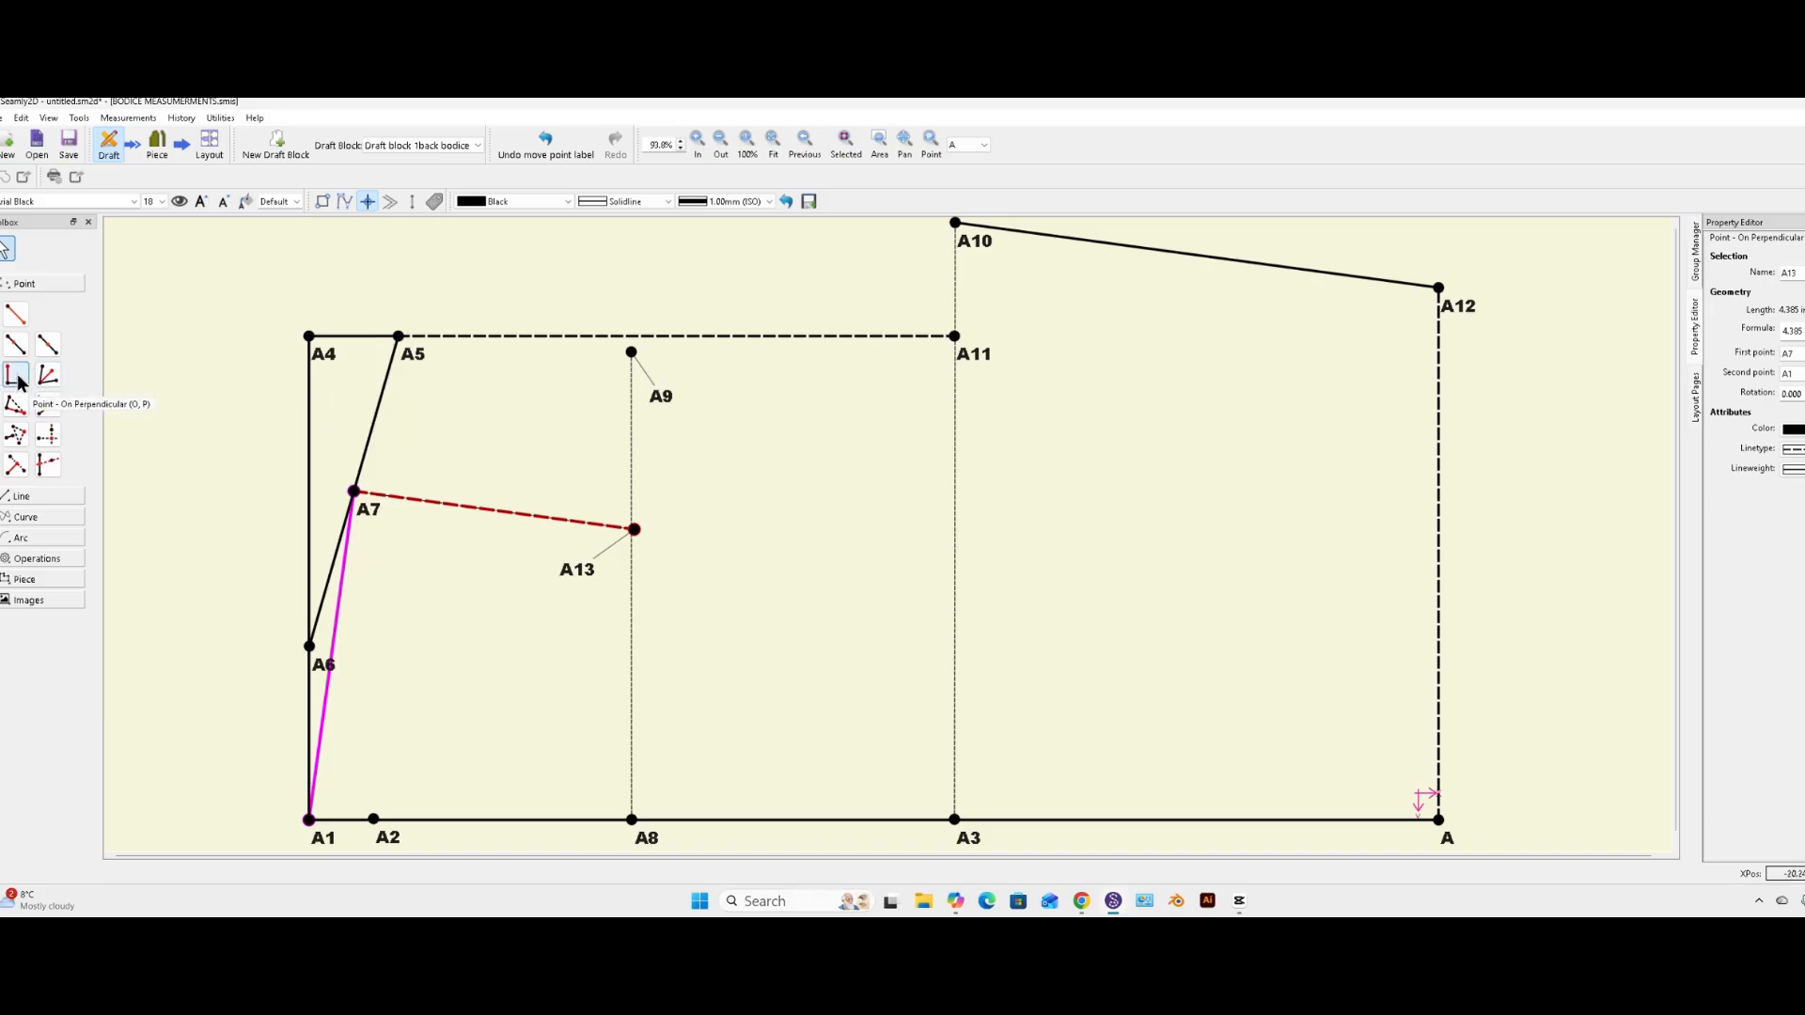
# - Add a Length and Angle point A14 from A9 at 0°, about 1.78 inches long, with linetype No Pen
pyautogui.click(23, 325)
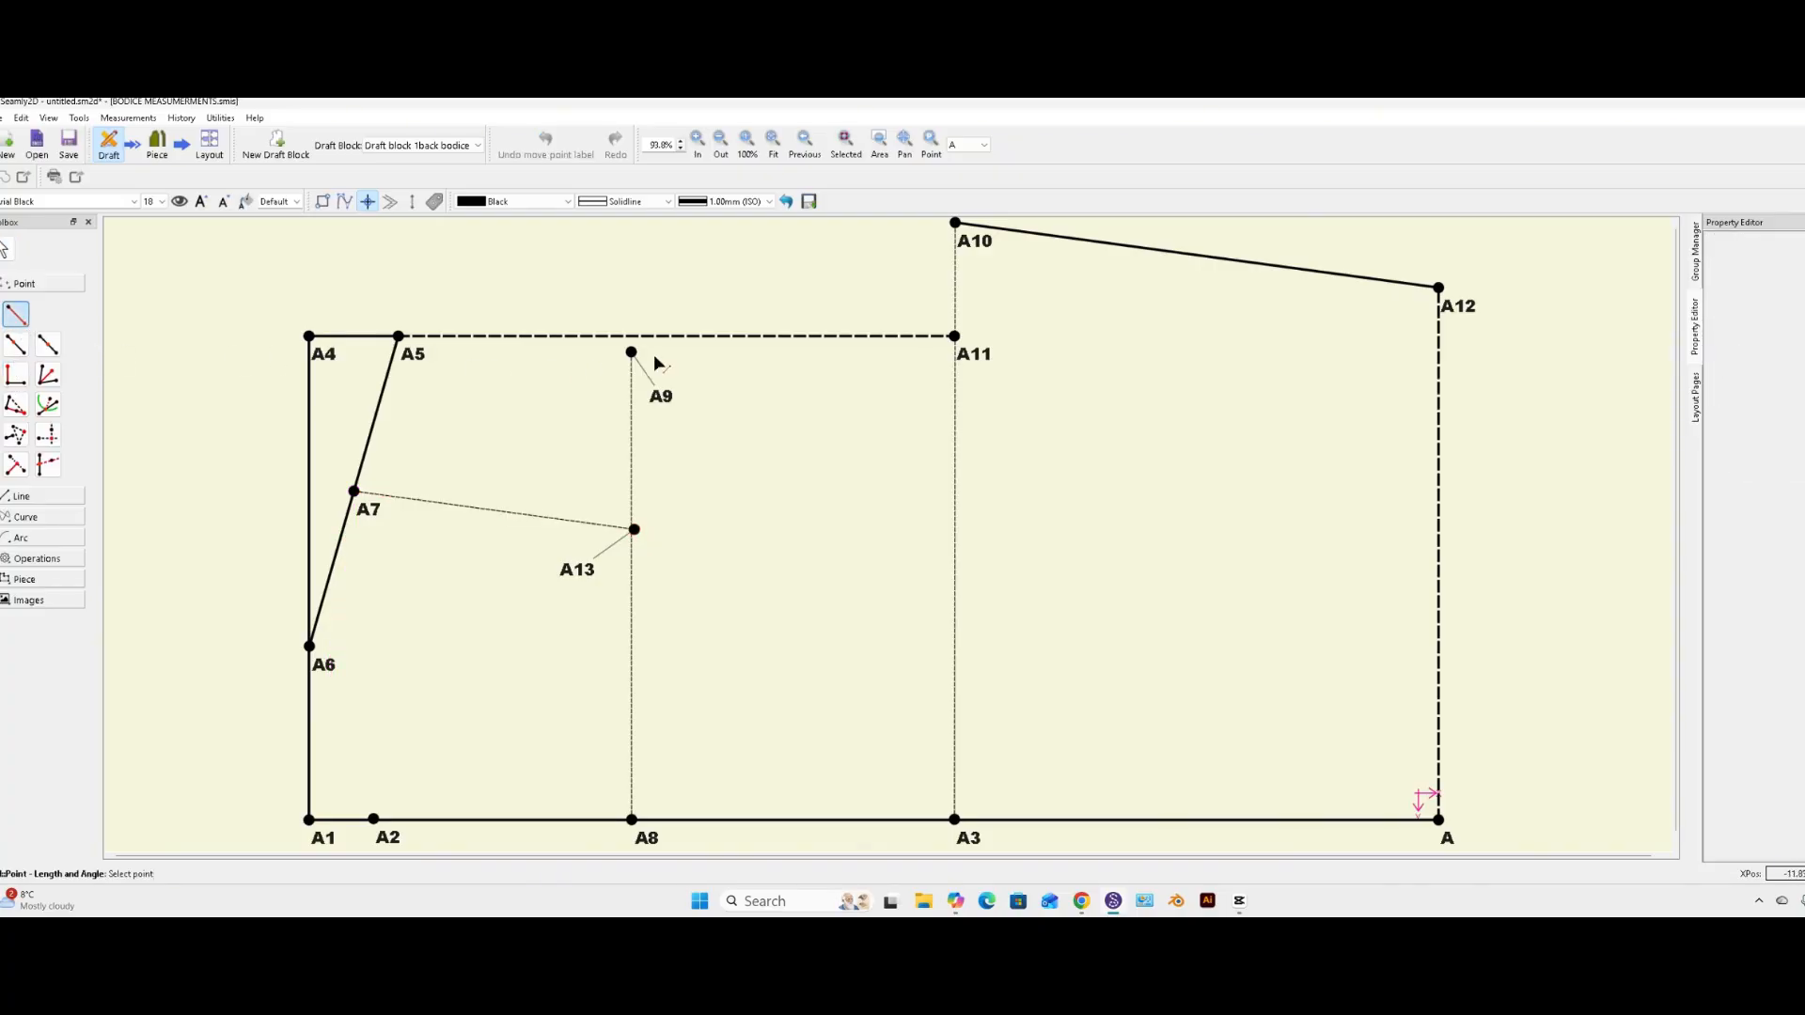
pyautogui.click(663, 392)
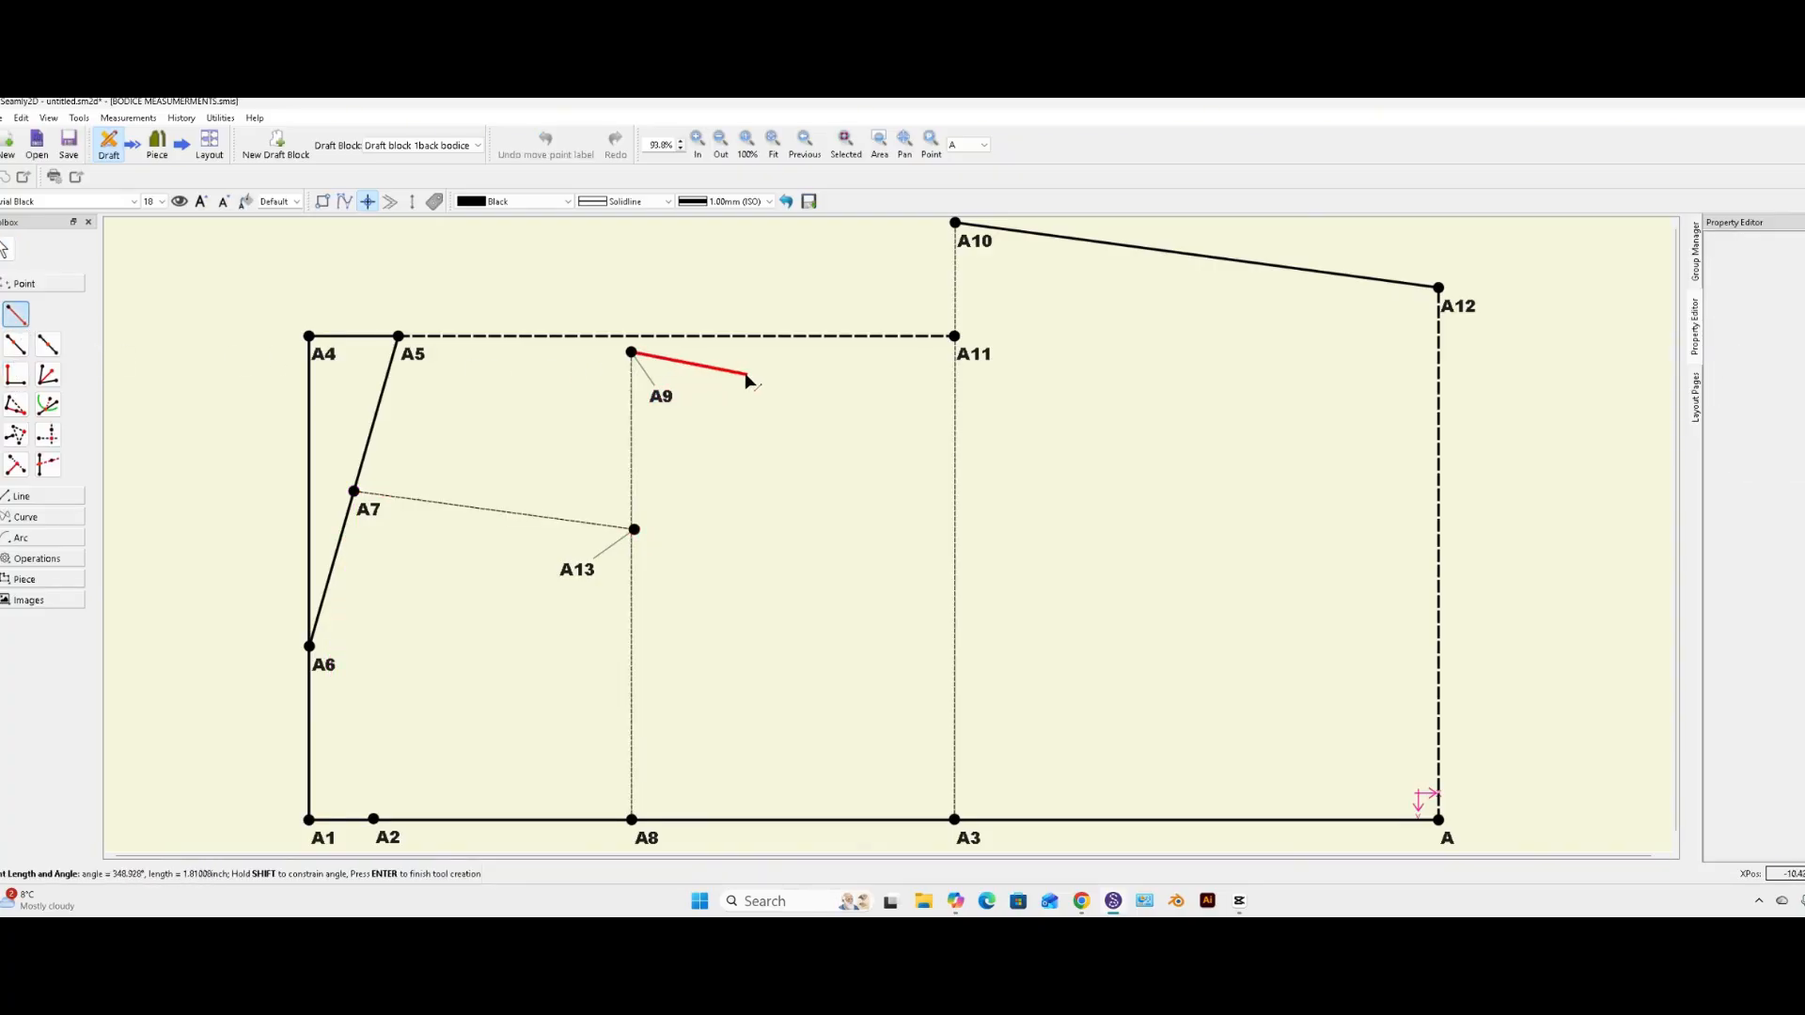
pyautogui.press('shift')
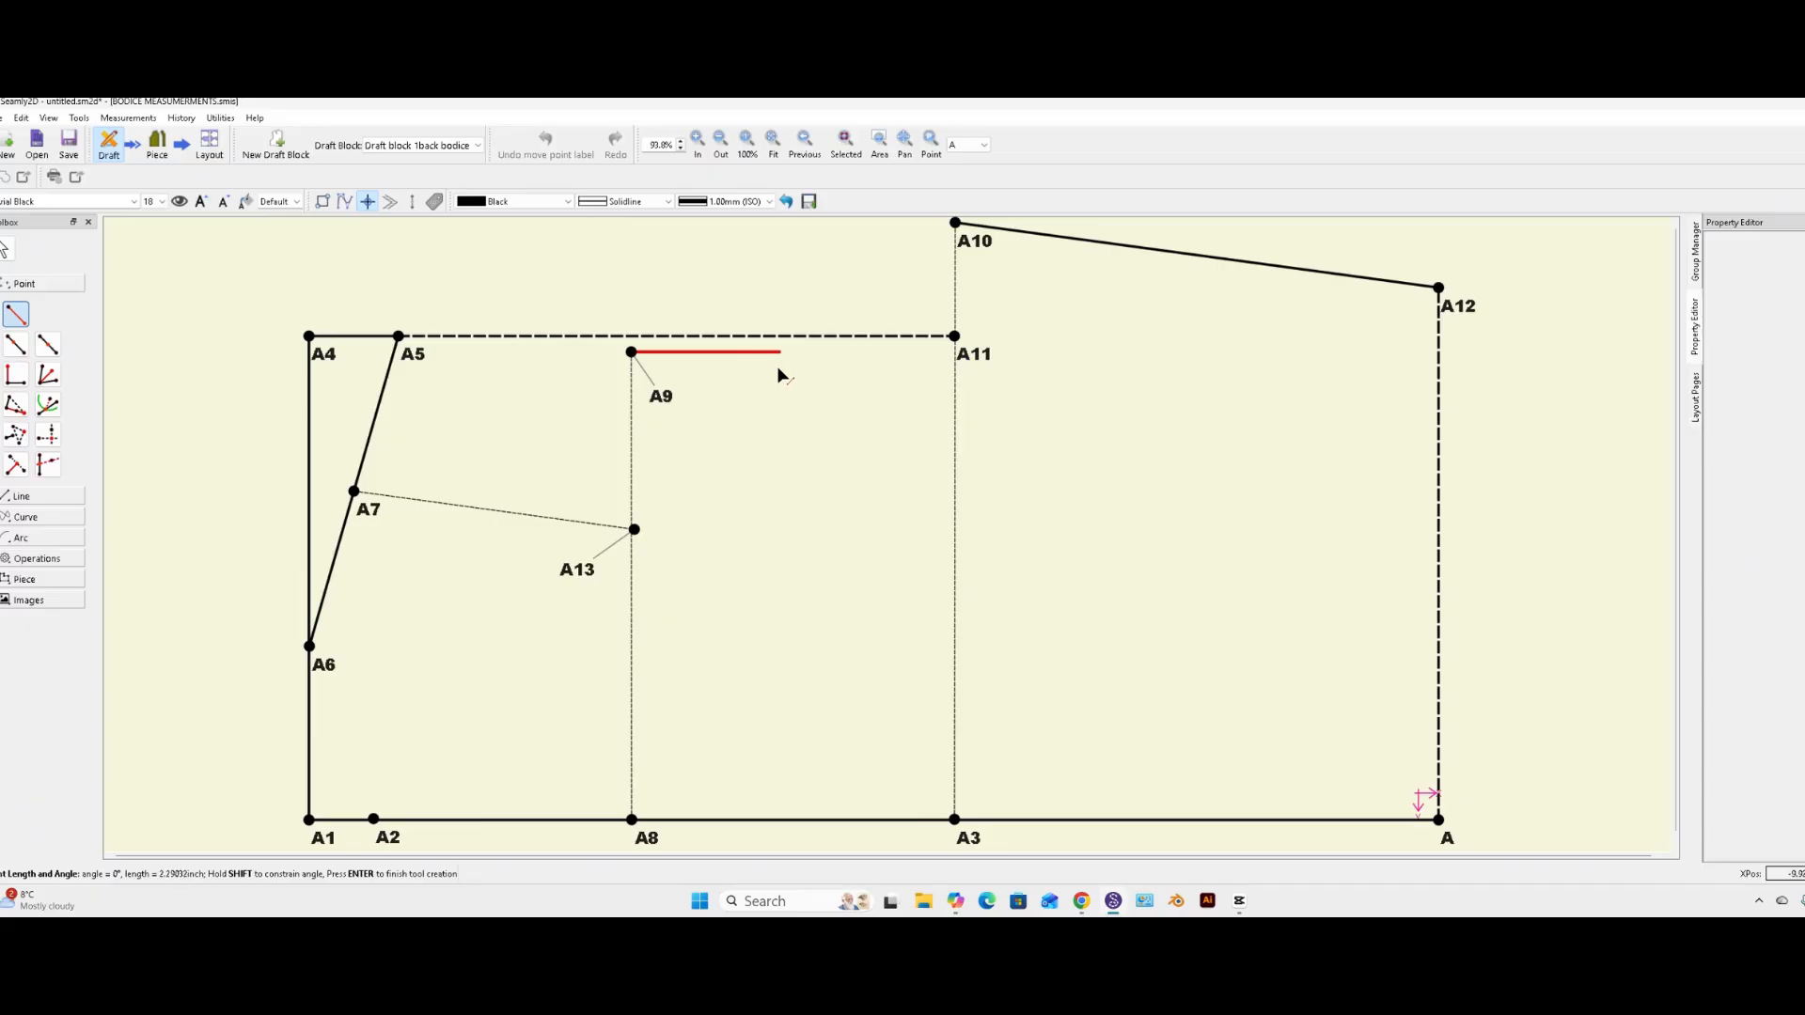
pyautogui.click(747, 367)
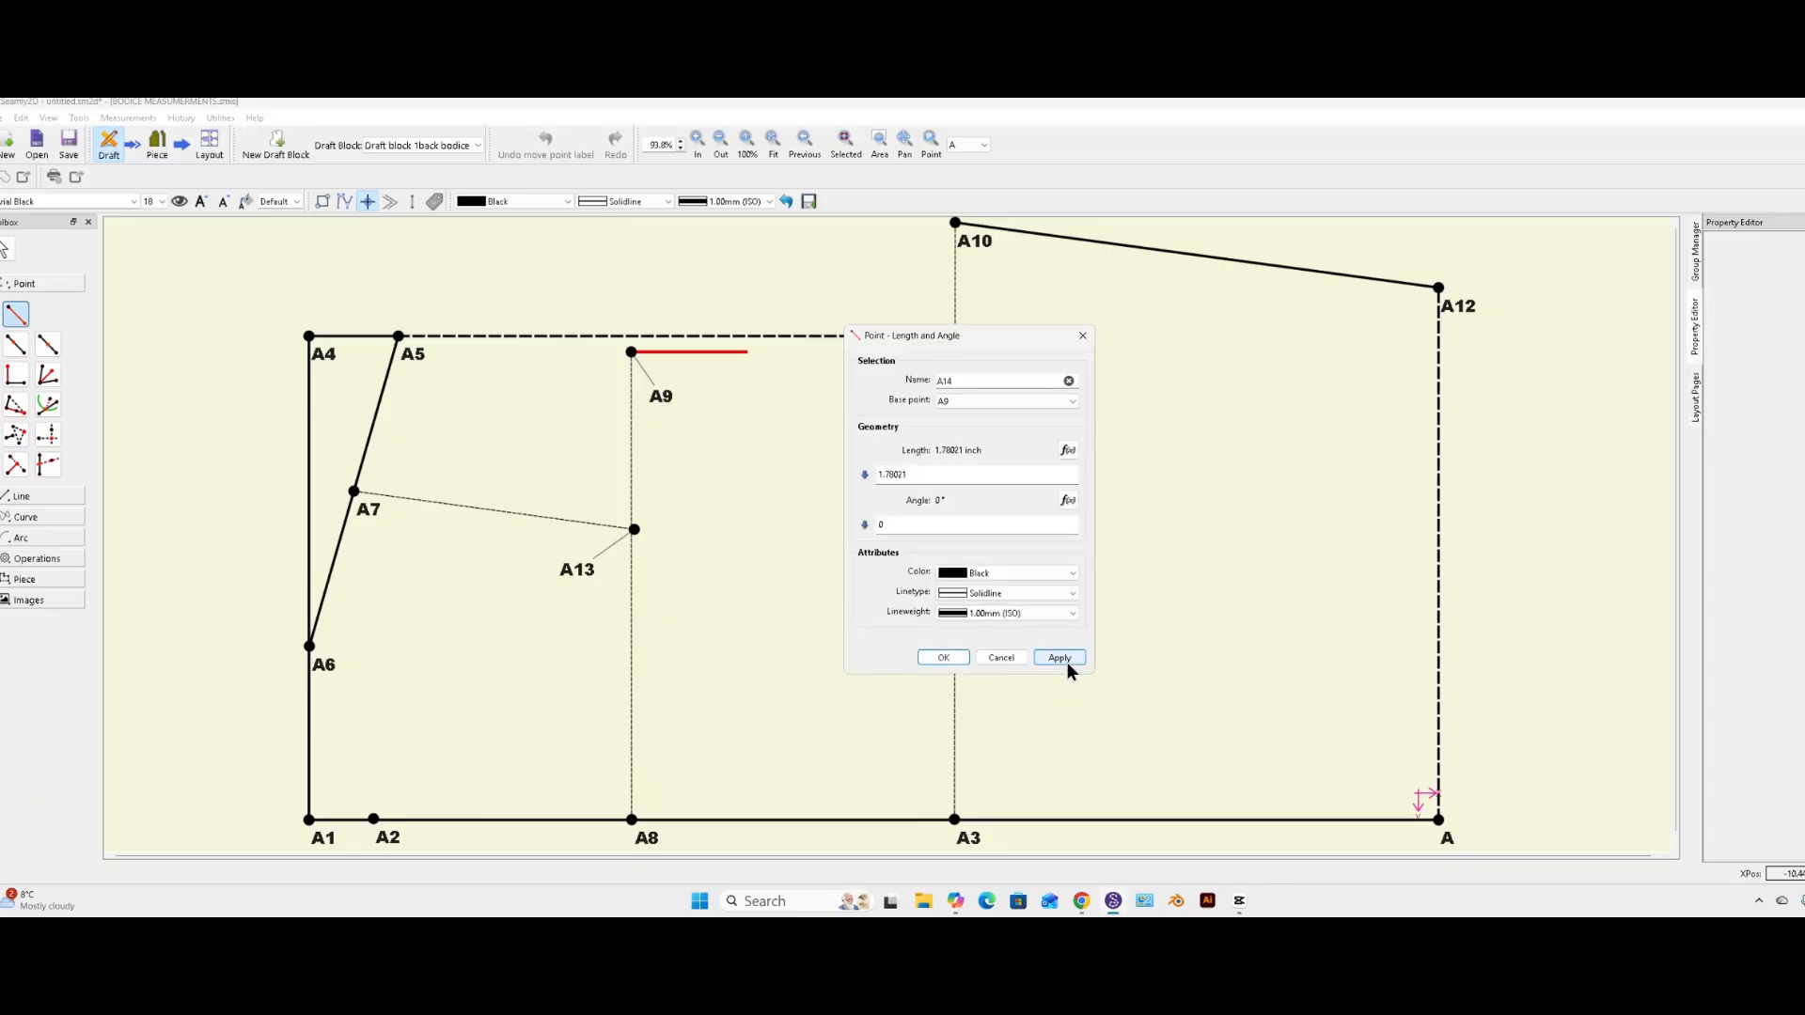
pyautogui.click(1065, 660)
pyautogui.click(947, 596)
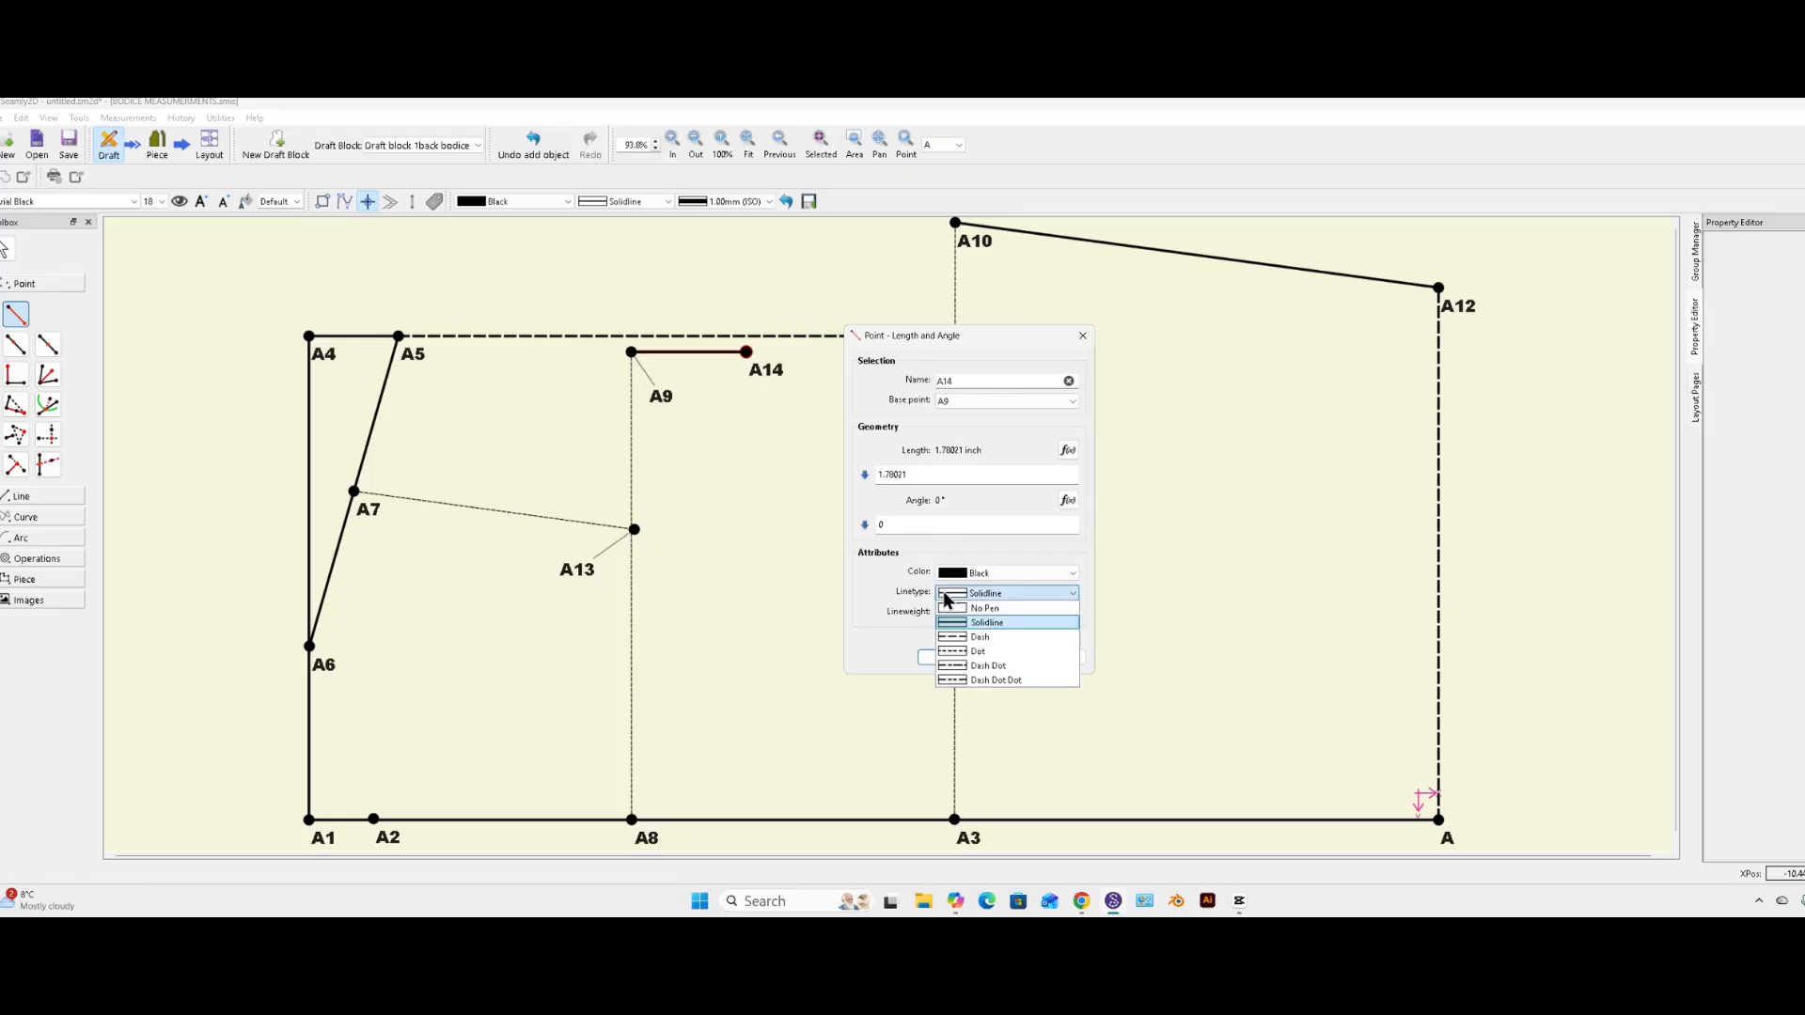
pyautogui.click(950, 608)
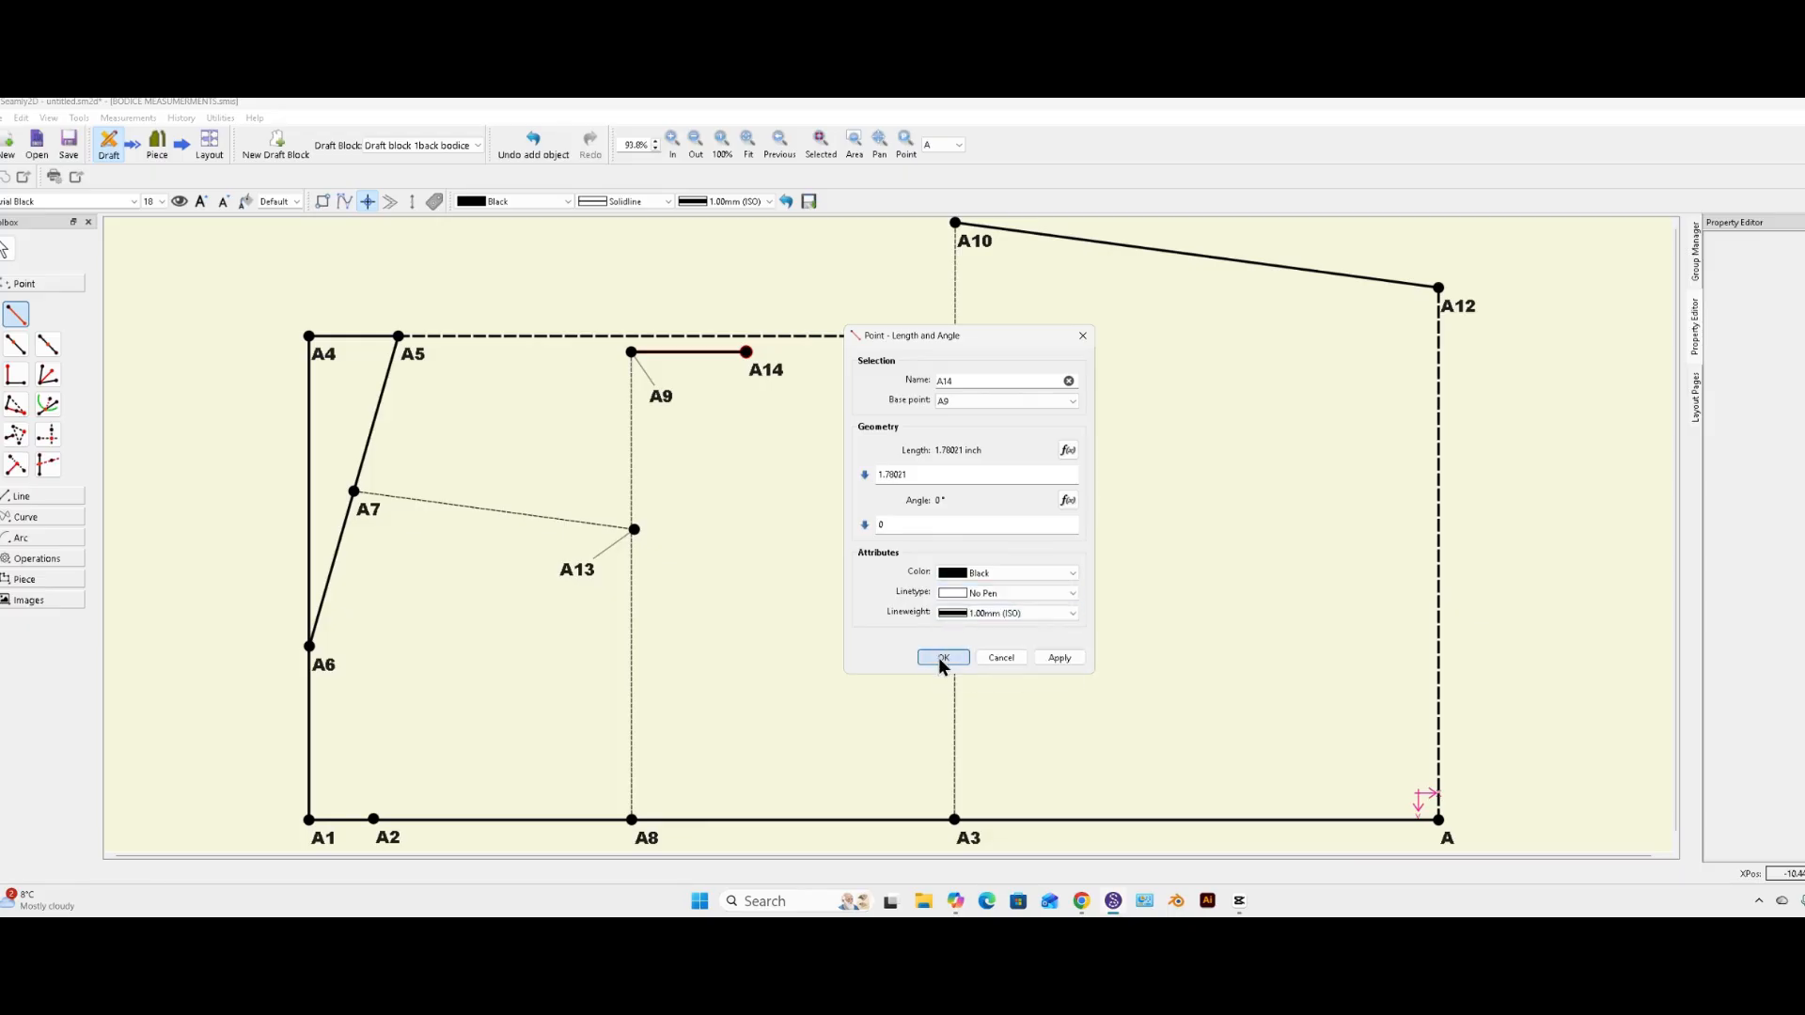
pyautogui.click(938, 657)
# - Add a Length and Angle point A15 from A14 at 180°, about 3.28 inches long, with linetype No Pen, and move the A9 label below its point
pyautogui.click(16, 314)
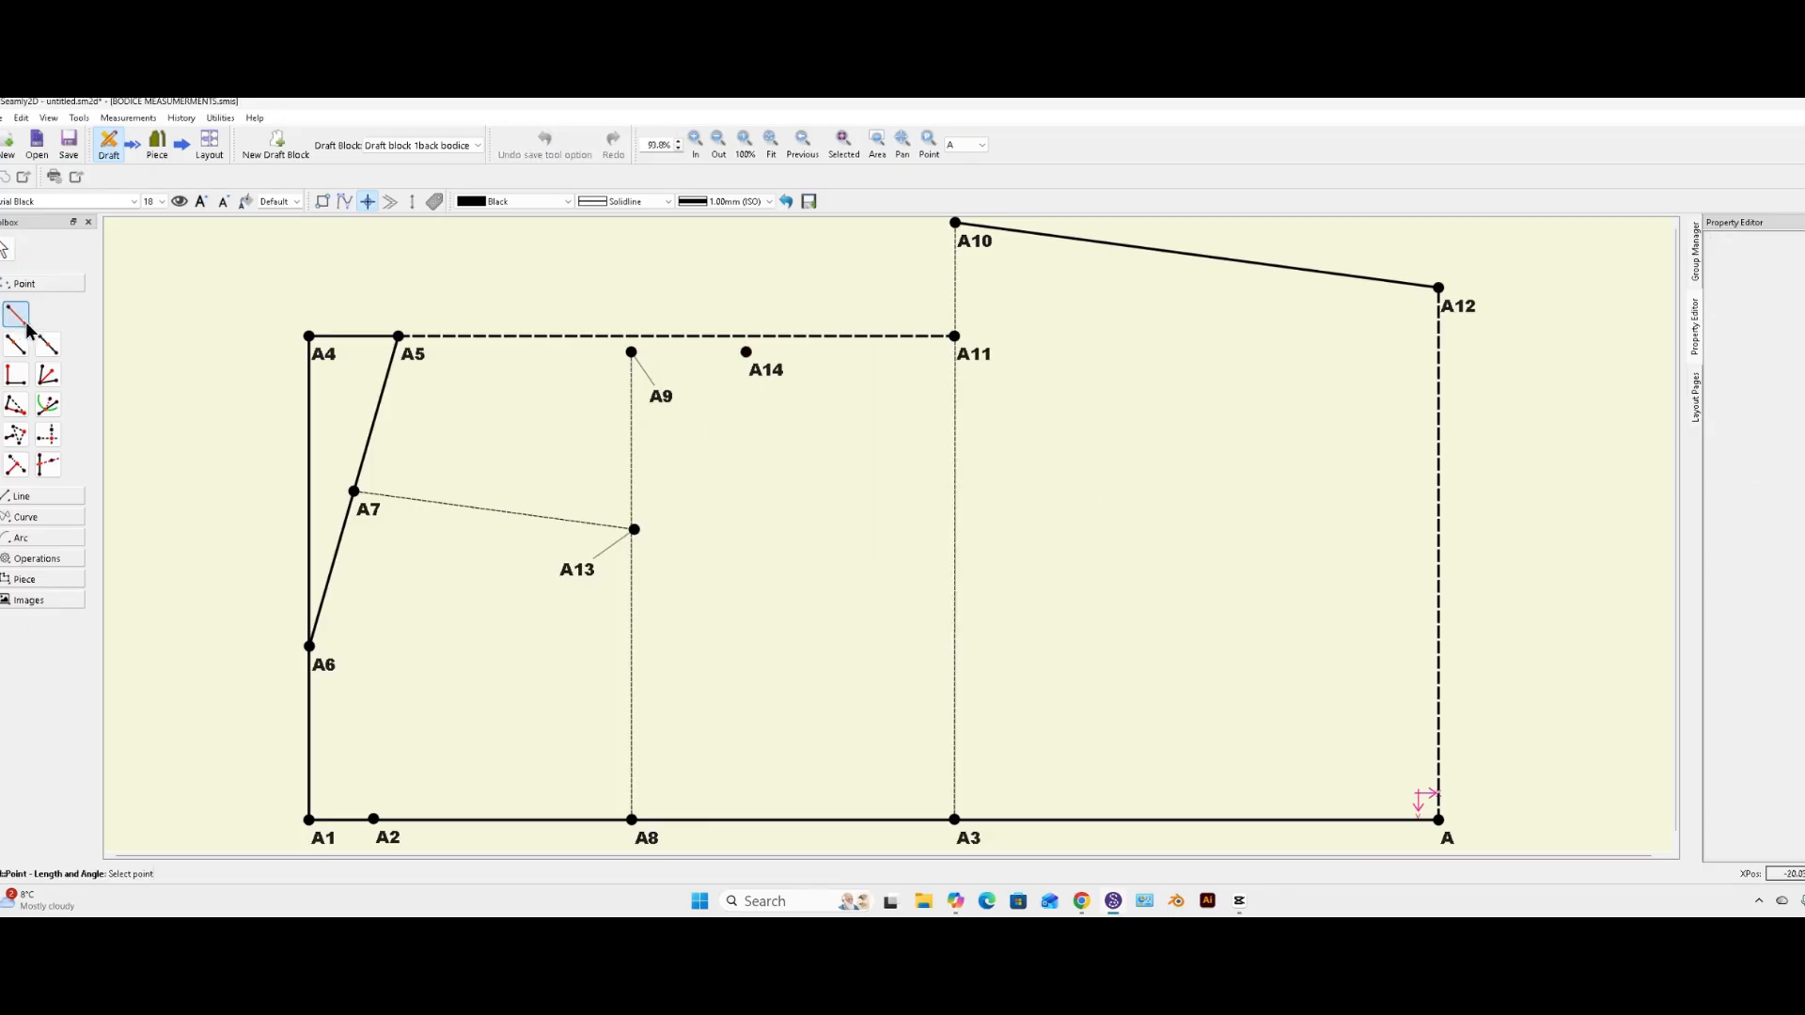
pyautogui.click(746, 354)
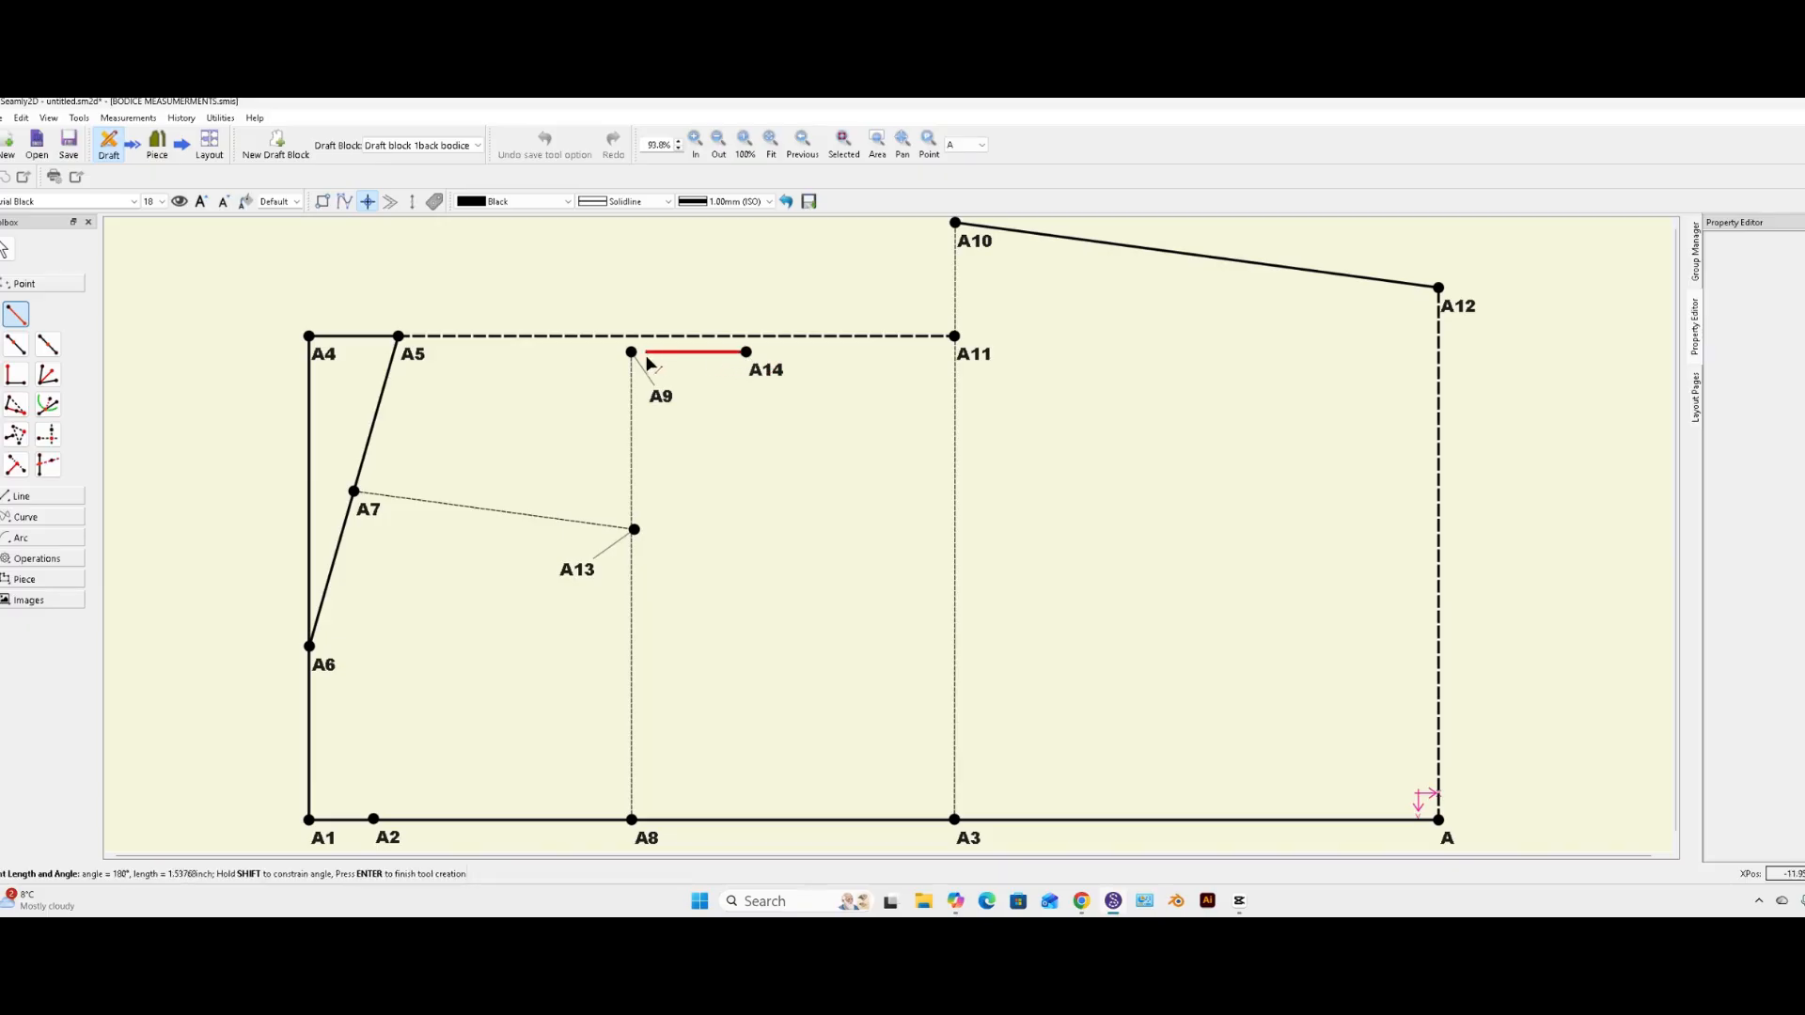
pyautogui.click(534, 353)
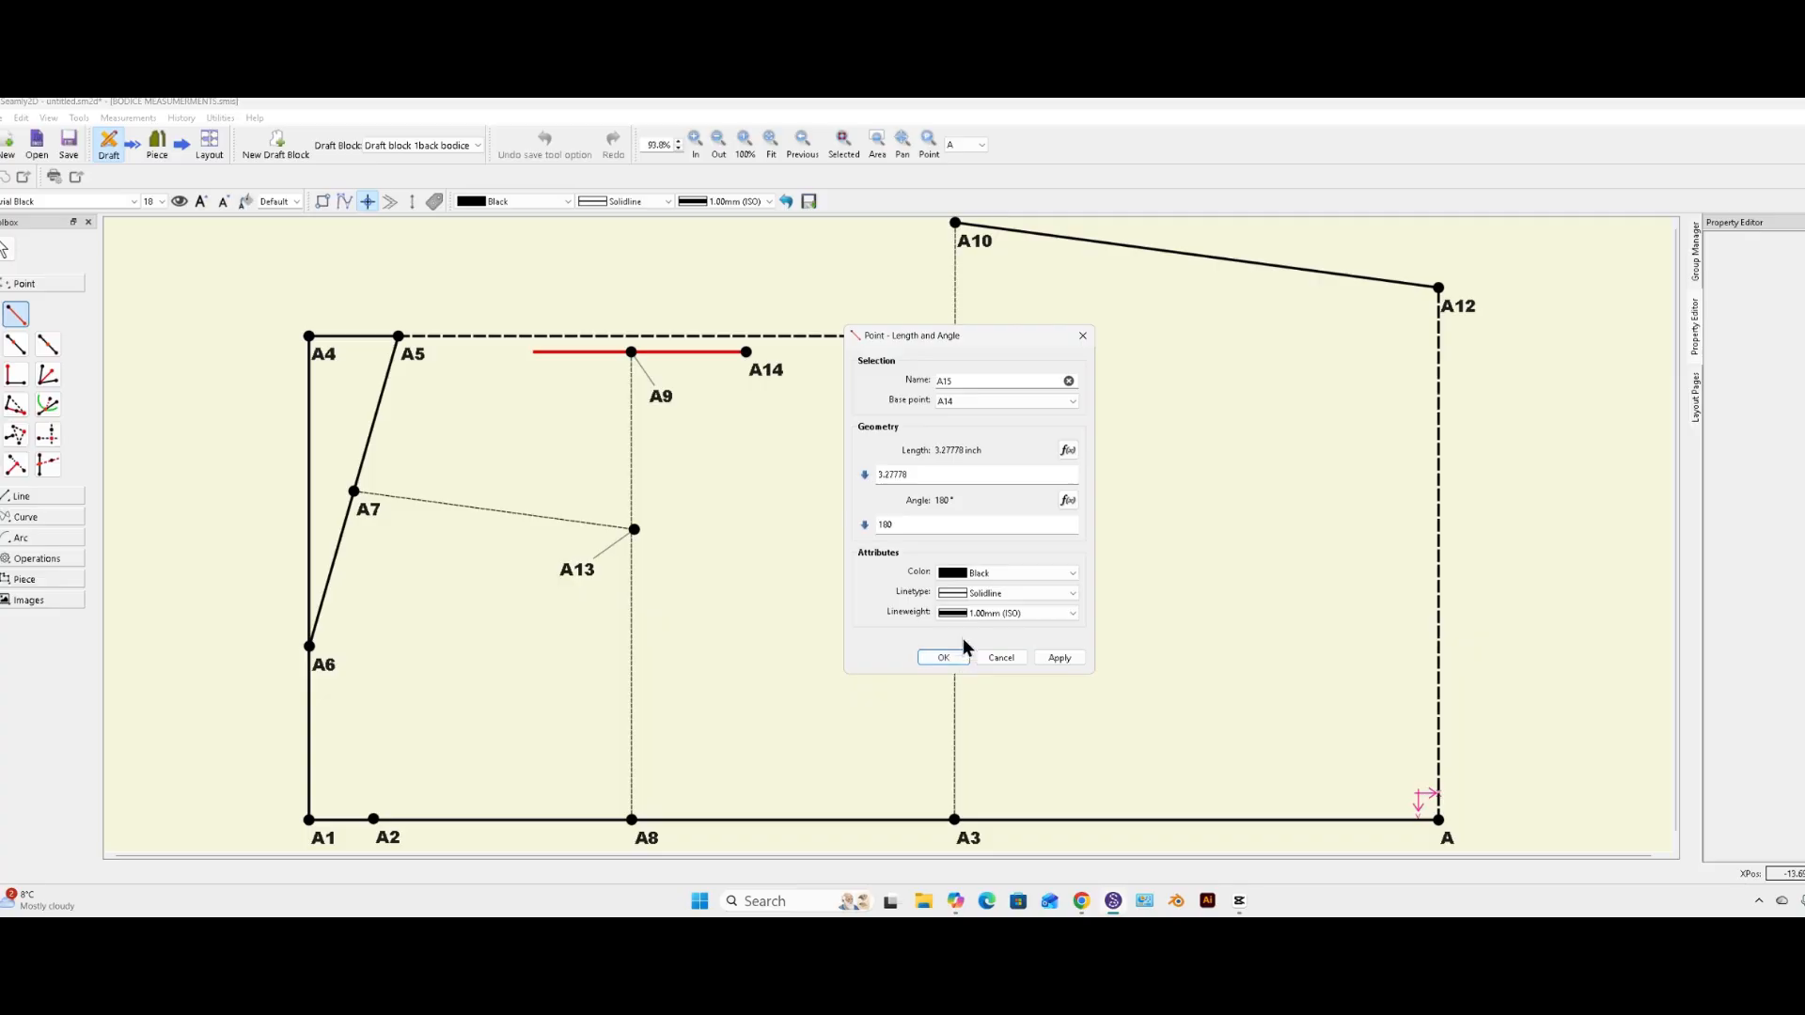
pyautogui.click(968, 594)
pyautogui.click(971, 608)
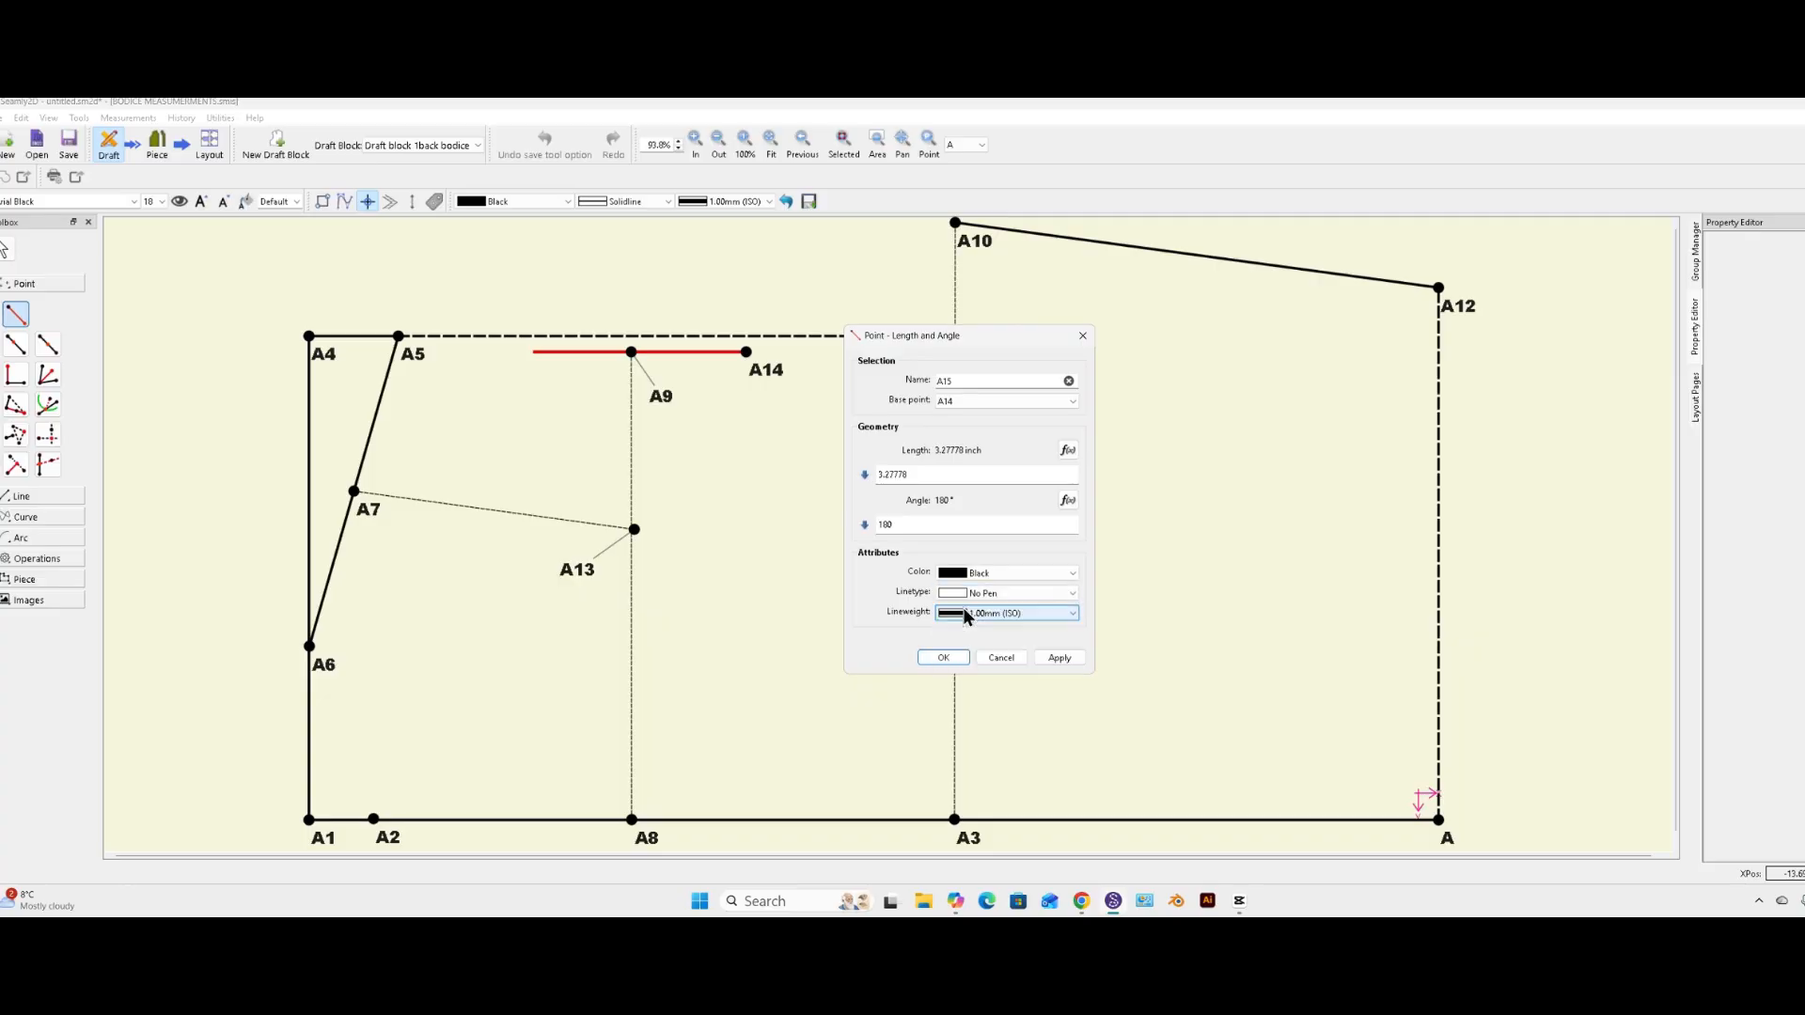
pyautogui.click(1060, 657)
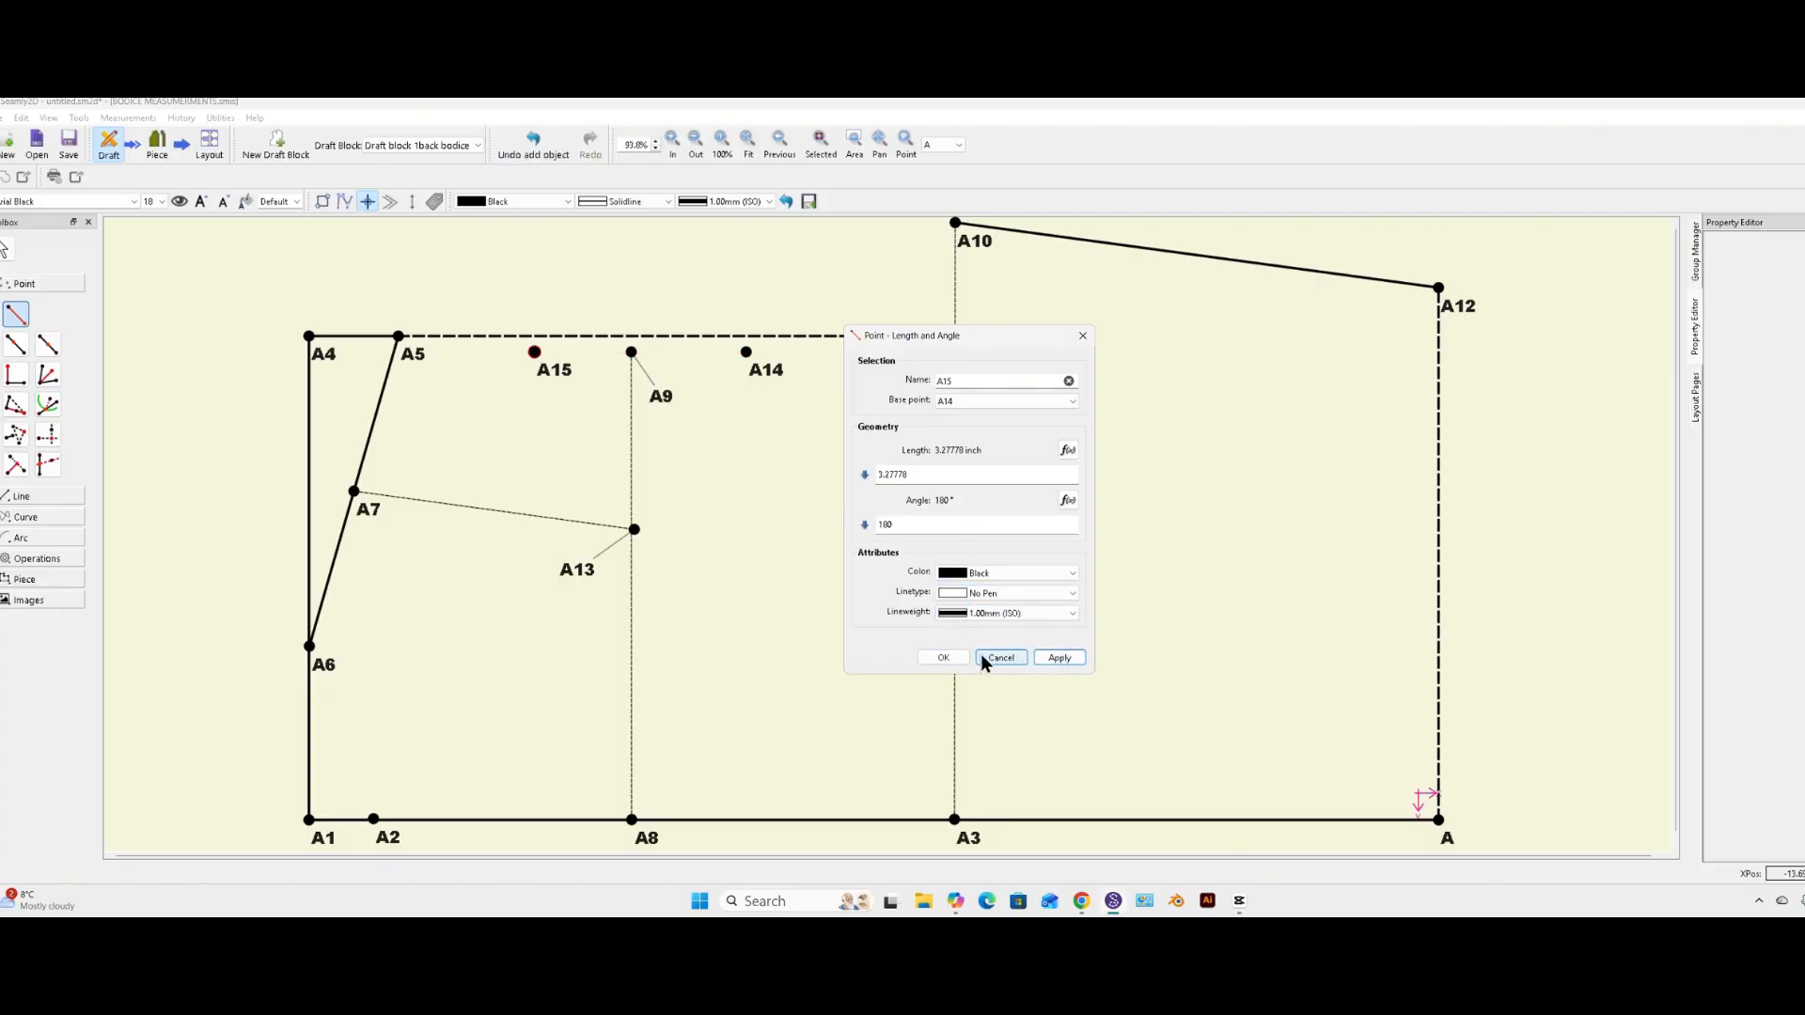
pyautogui.click(954, 657)
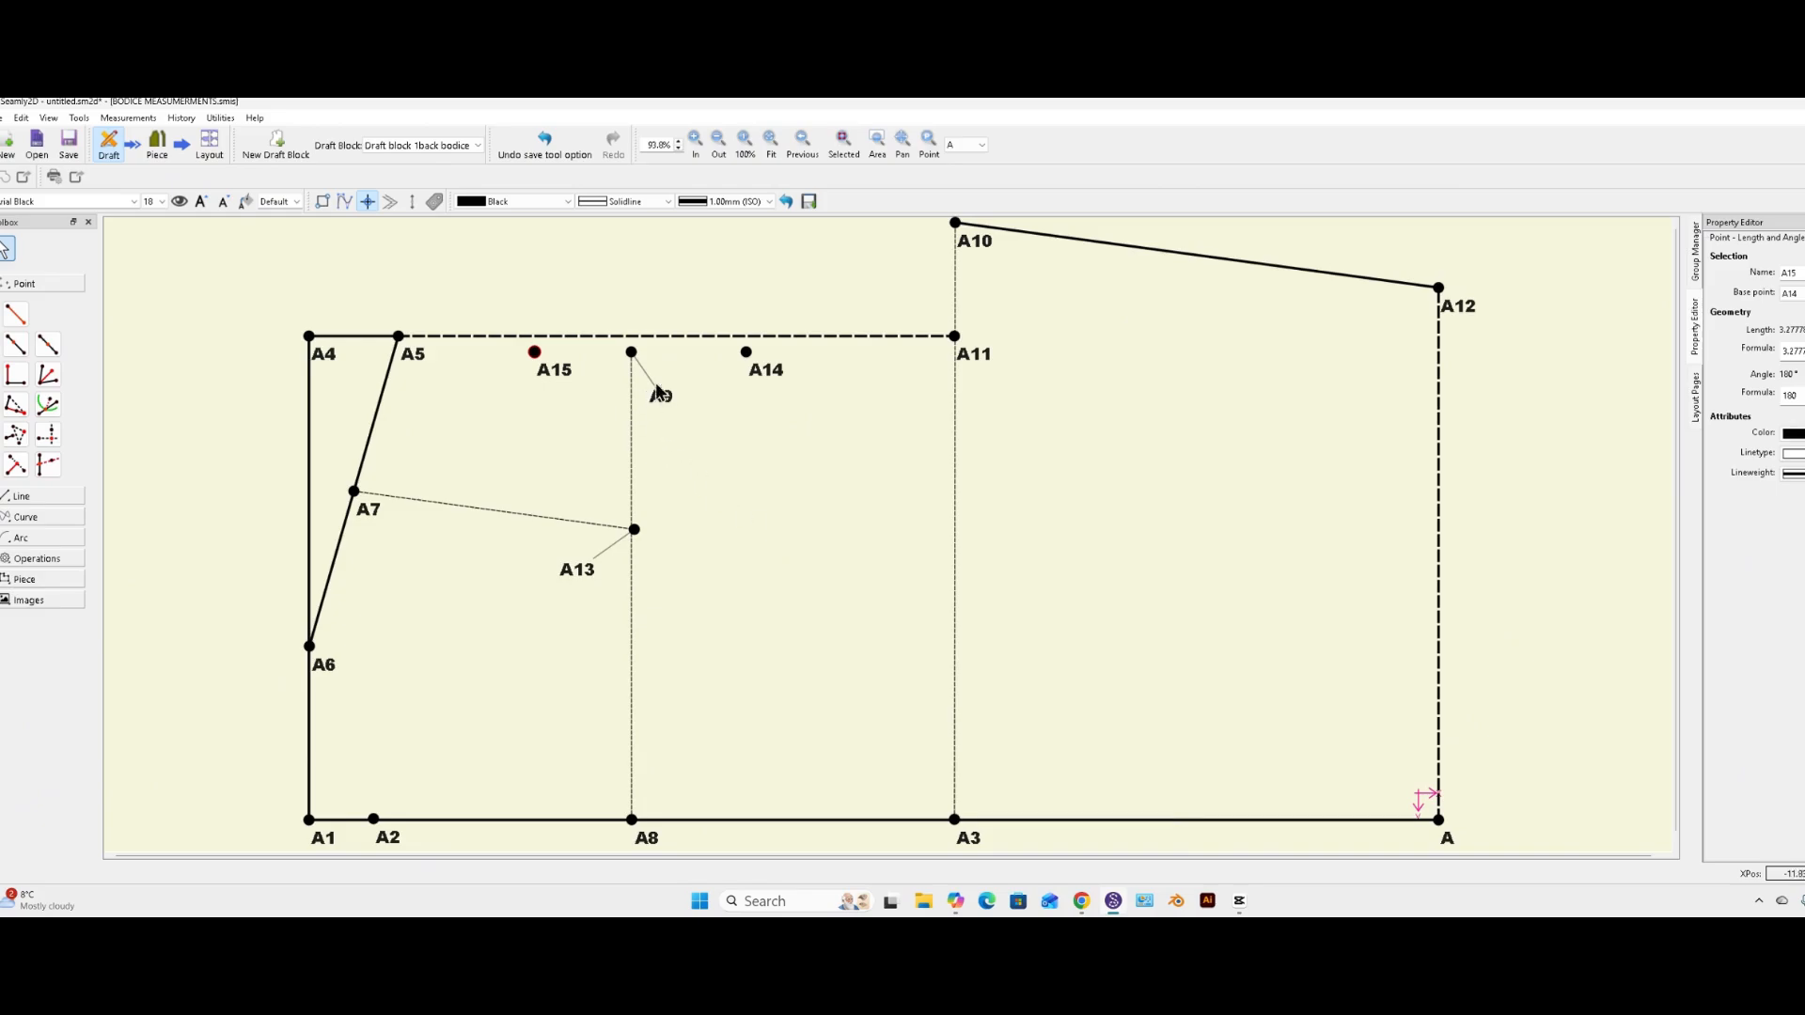
pyautogui.moveTo(669, 398); pyautogui.dragTo(606, 432)
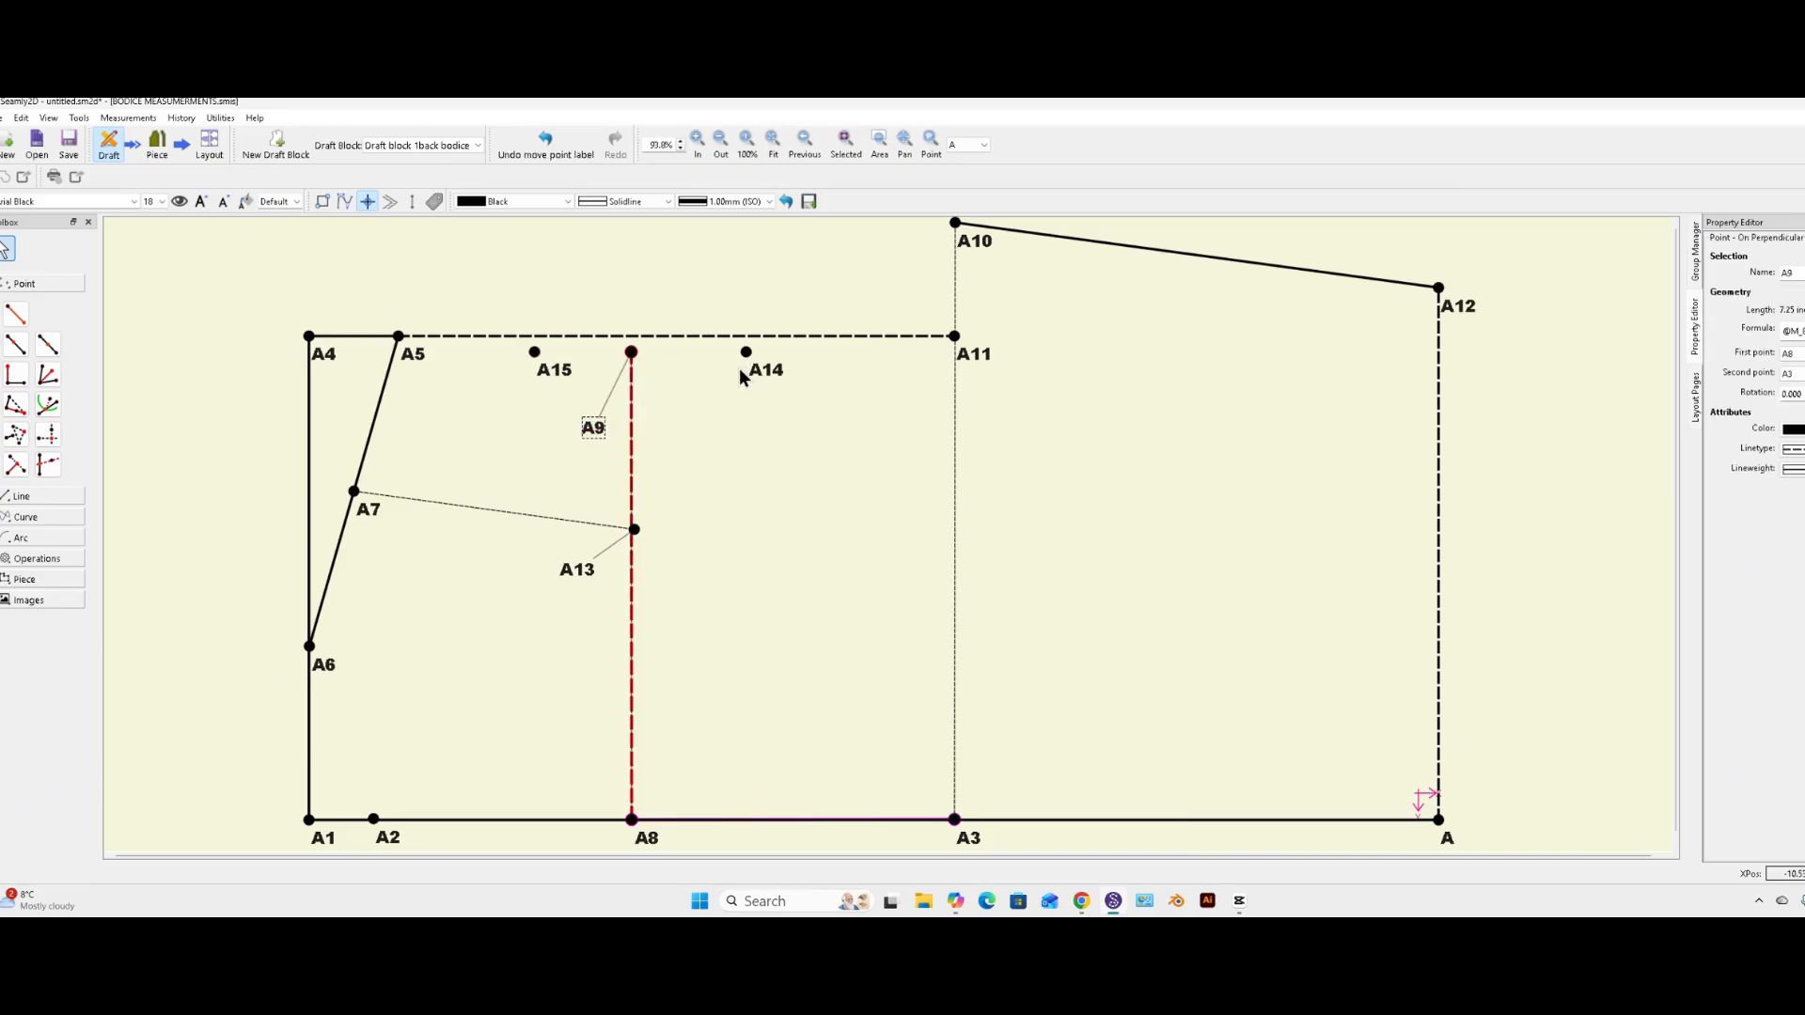
# - Add Length and Angle points A16 and A17 .25 inch on either side of A9, between A15 and A14
pyautogui.click(16, 314)
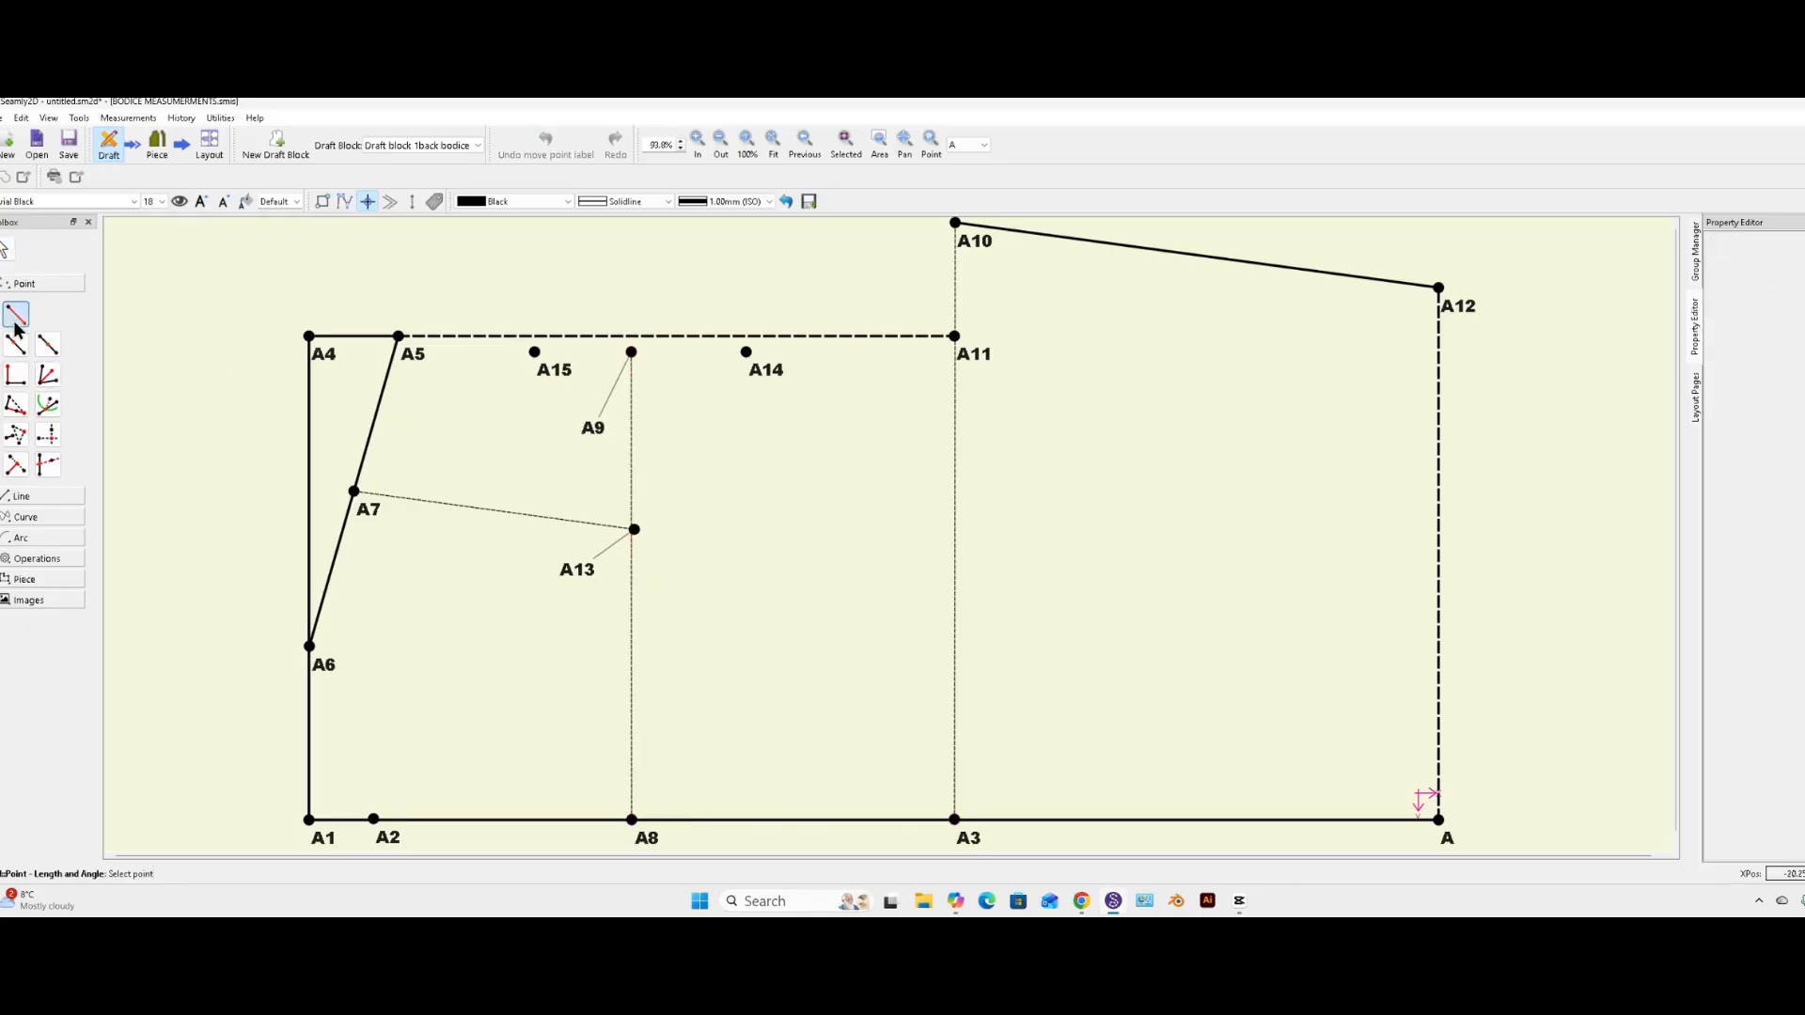
pyautogui.click(631, 352)
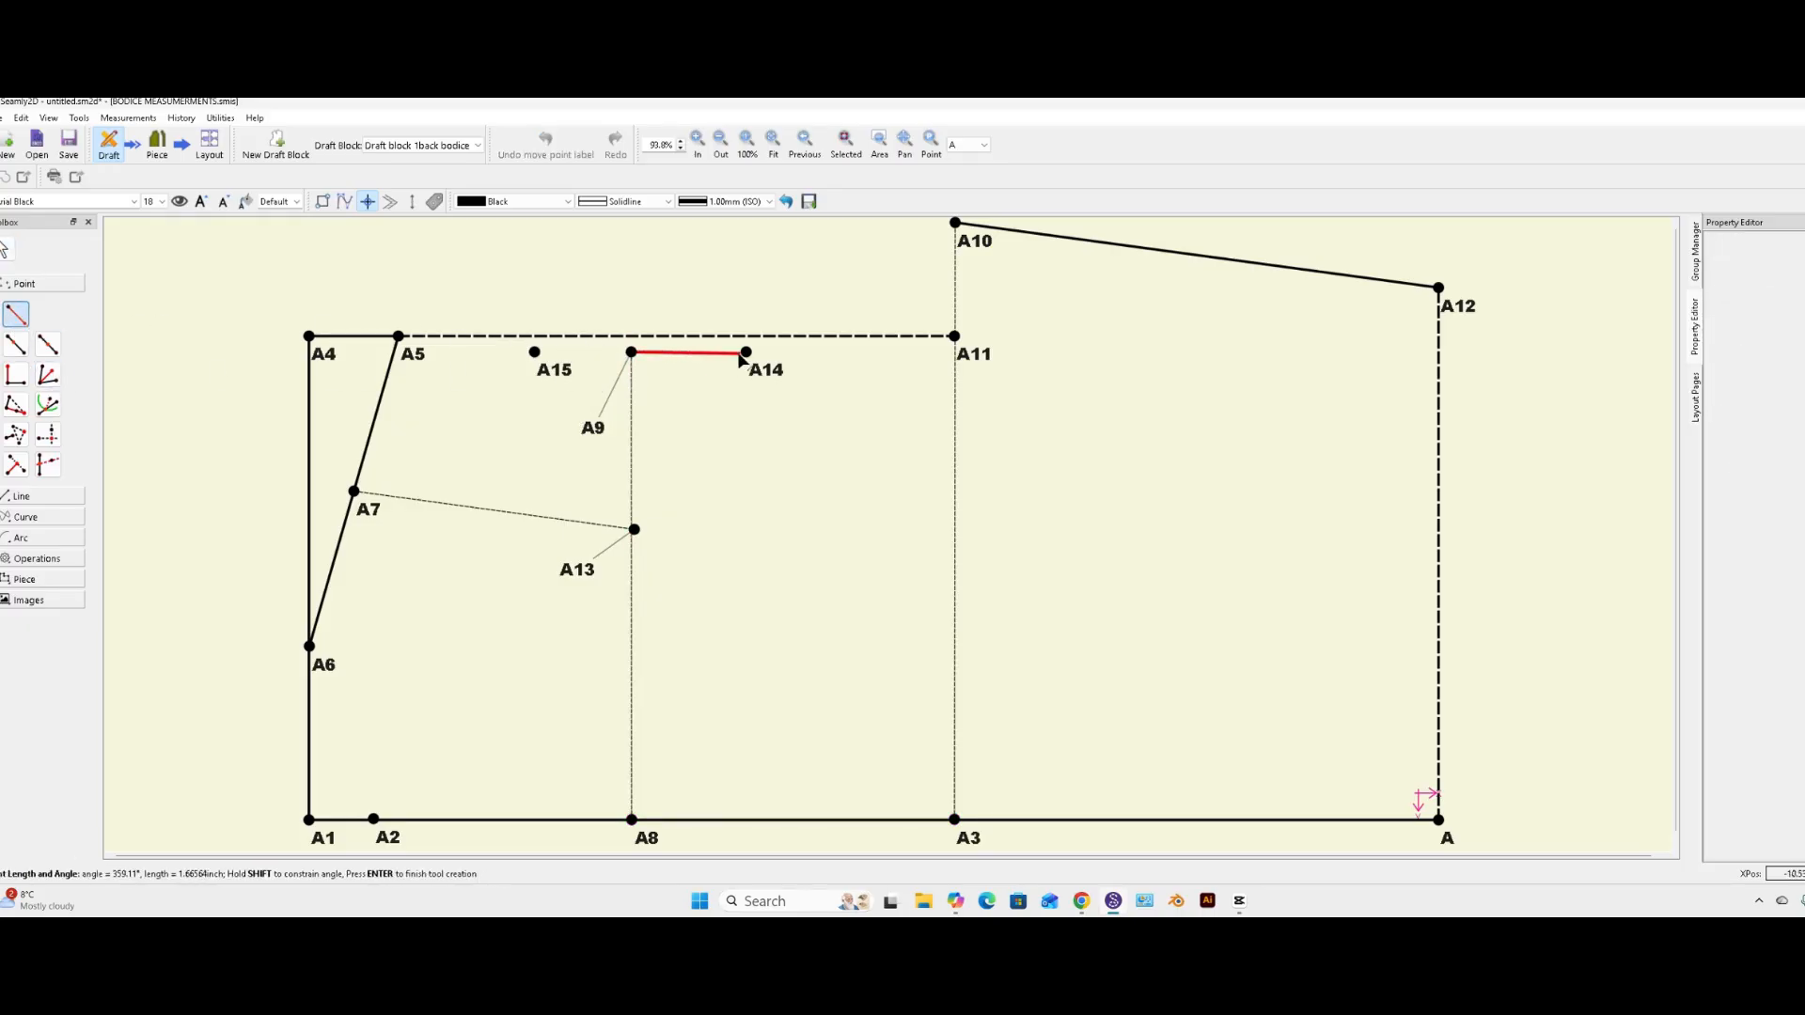
pyautogui.click(742, 354)
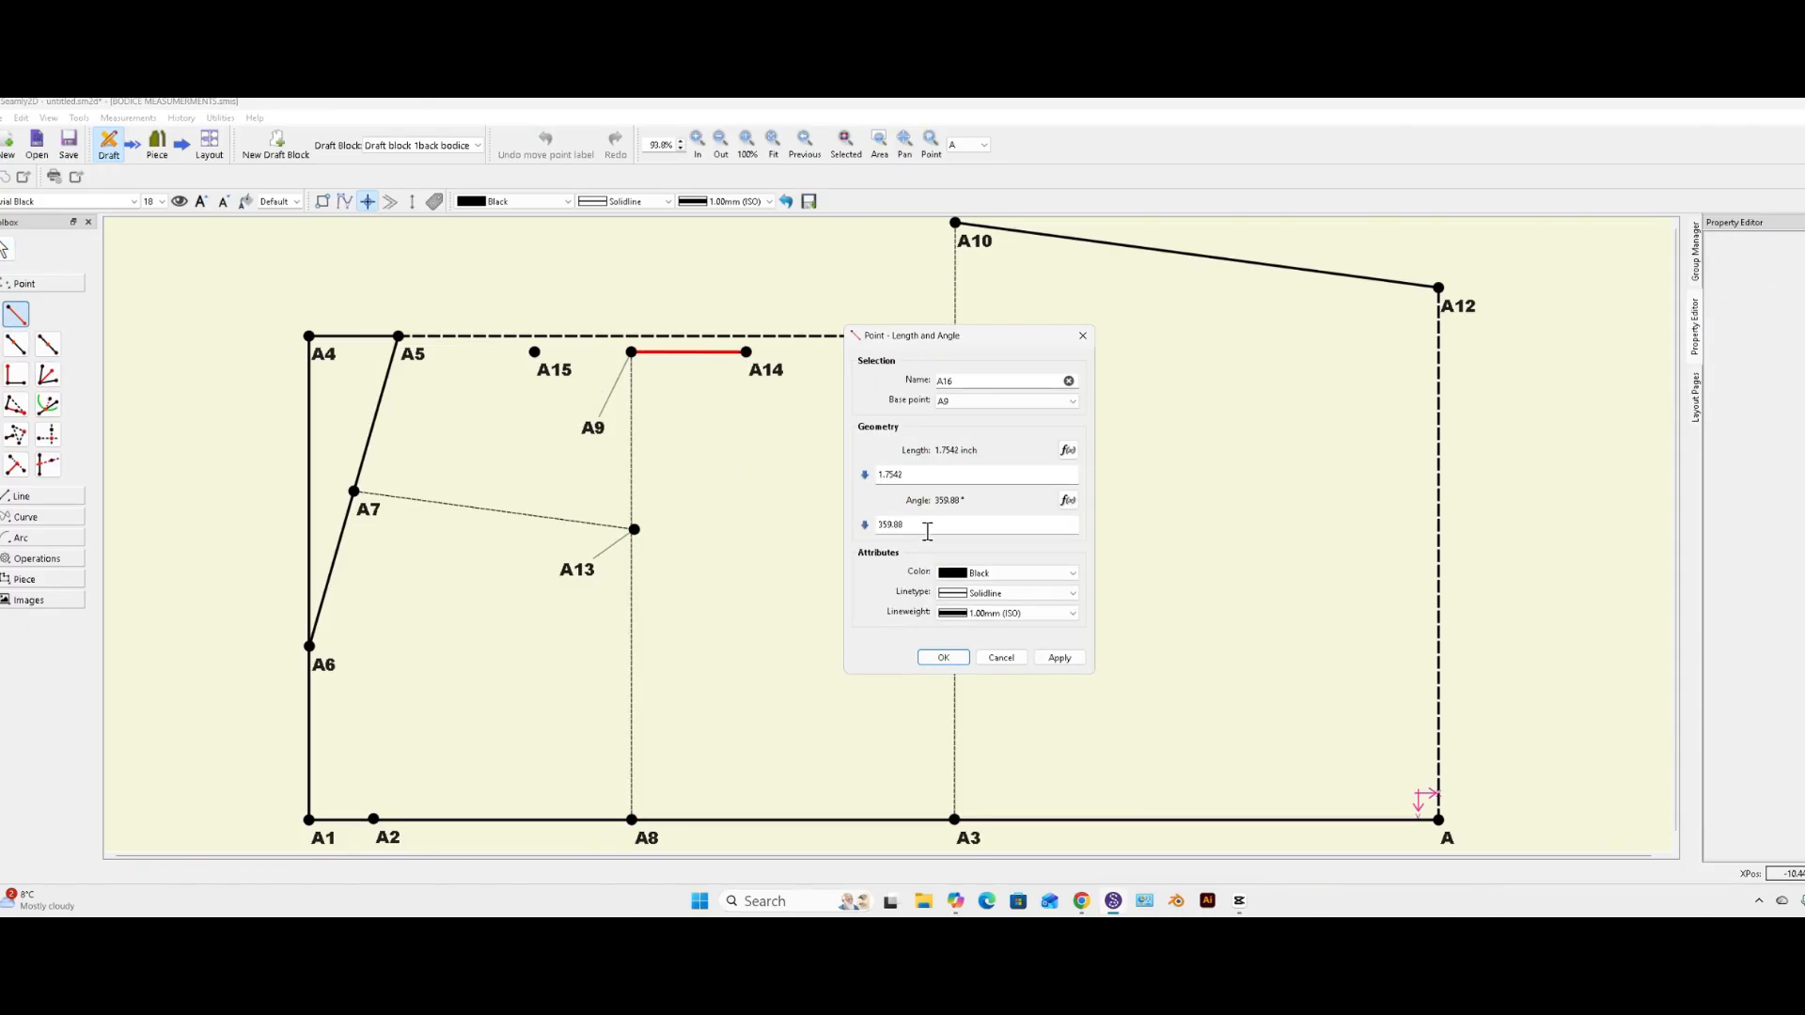
pyautogui.moveTo(913, 474); pyautogui.dragTo(857, 476)
pyautogui.write('.25')
pyautogui.click(1071, 658)
pyautogui.click(944, 655)
# - Spread the crowded labels apart, placing A16 and A17 above their points and A9 below its point
pyautogui.moveTo(667, 370); pyautogui.dragTo(680, 296)
pyautogui.moveTo(650, 378); pyautogui.dragTo(711, 278)
pyautogui.moveTo(593, 427)
pyautogui.mouseDown()
pyautogui.moveTo(643, 439)
pyautogui.moveTo(618, 449)
pyautogui.mouseUp()
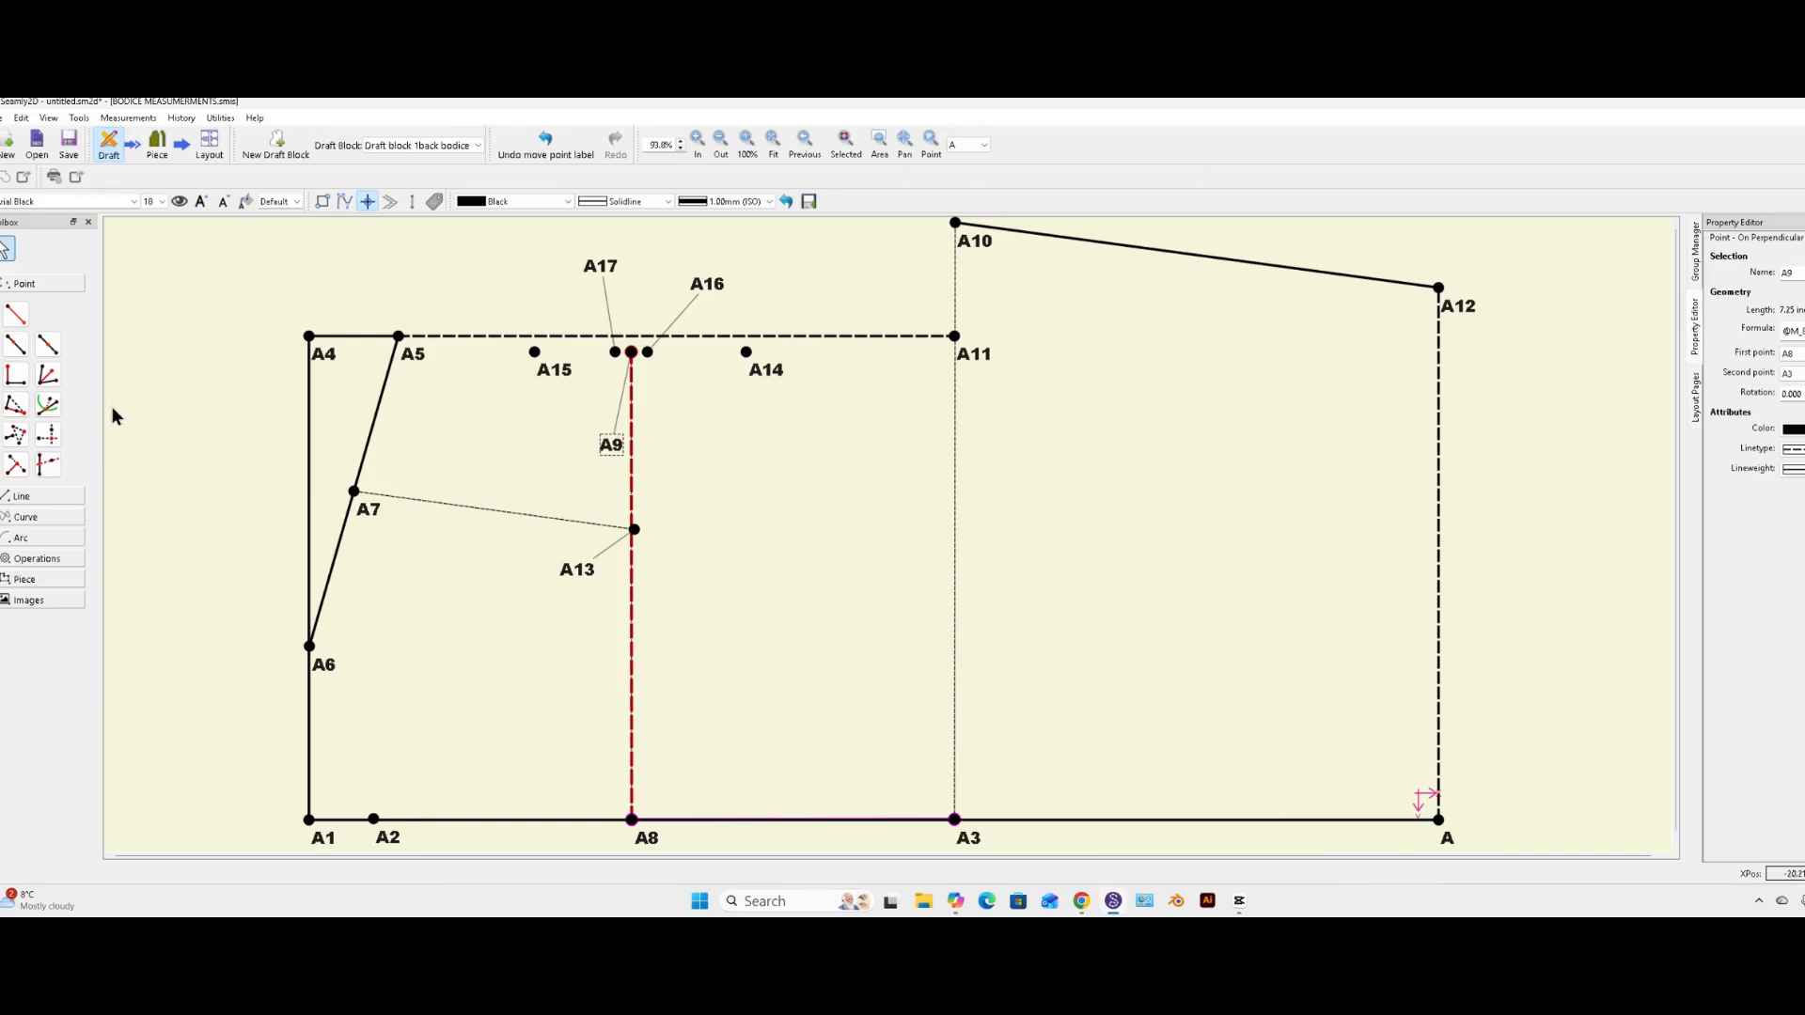
# - Create a True Darts operation with base points A15 and A14 and dart points A17, A13 and A16
pyautogui.click(34, 559)
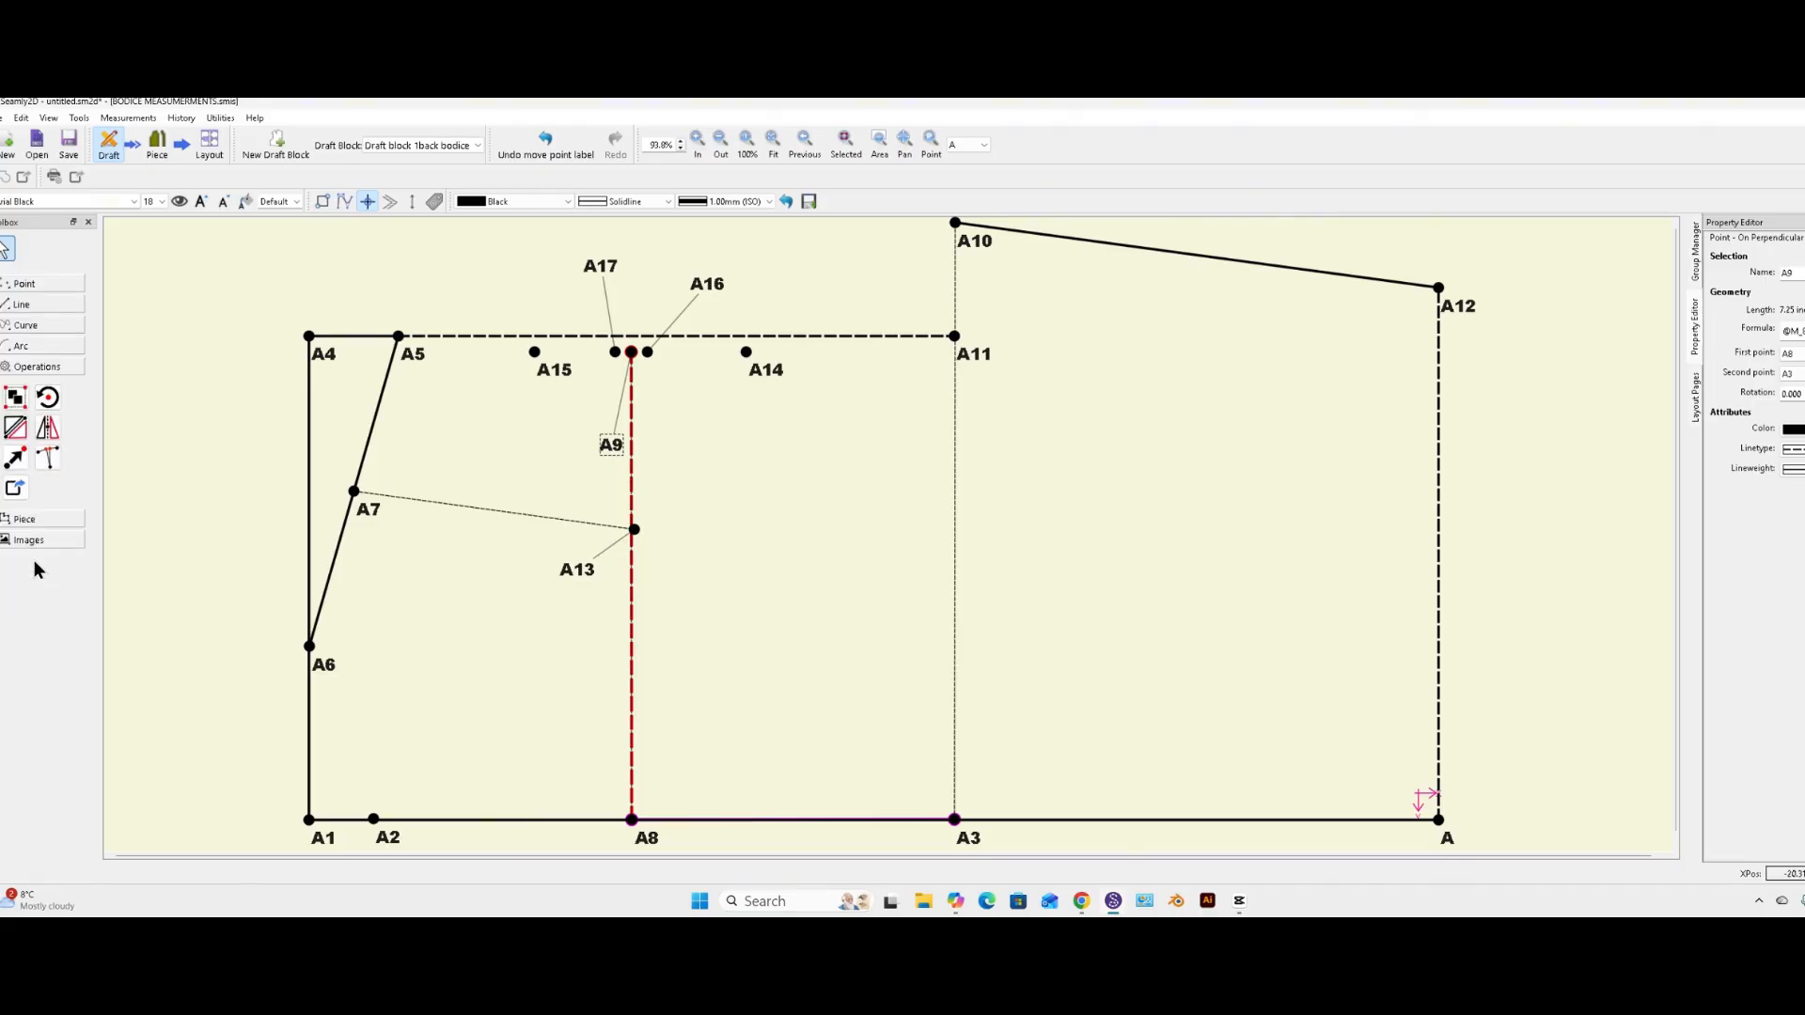
pyautogui.click(47, 458)
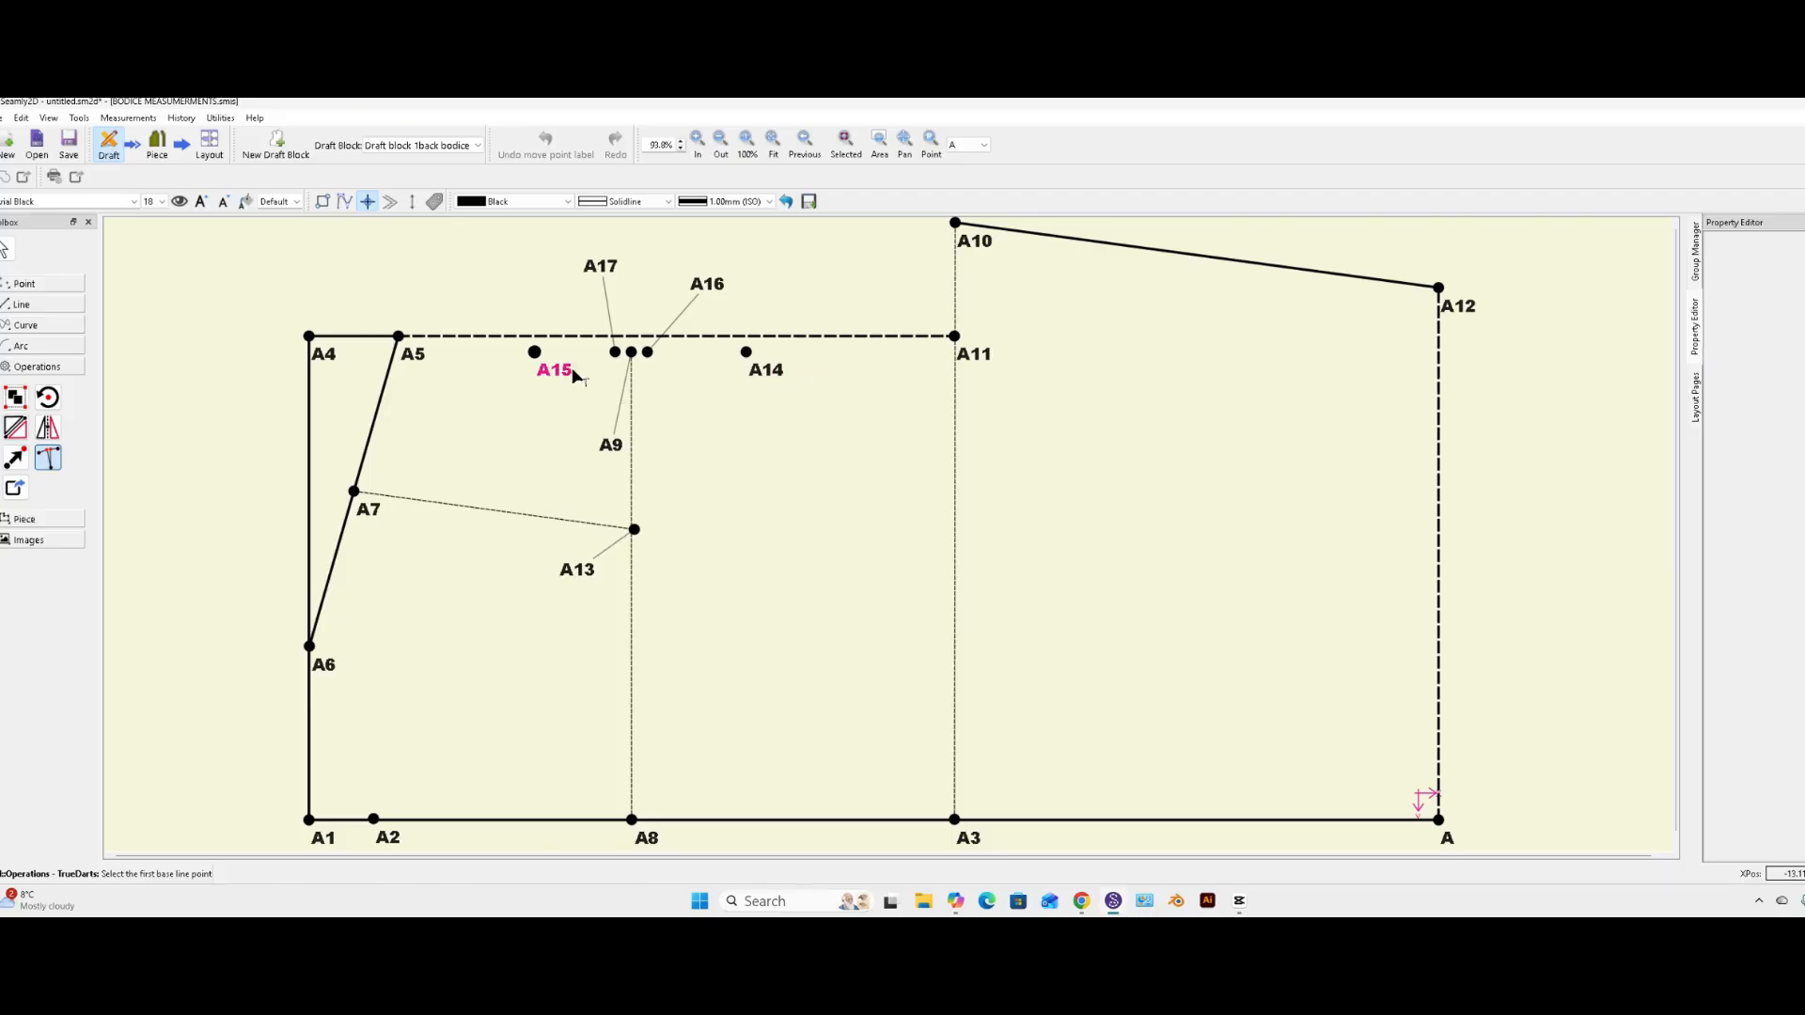
pyautogui.click(554, 372)
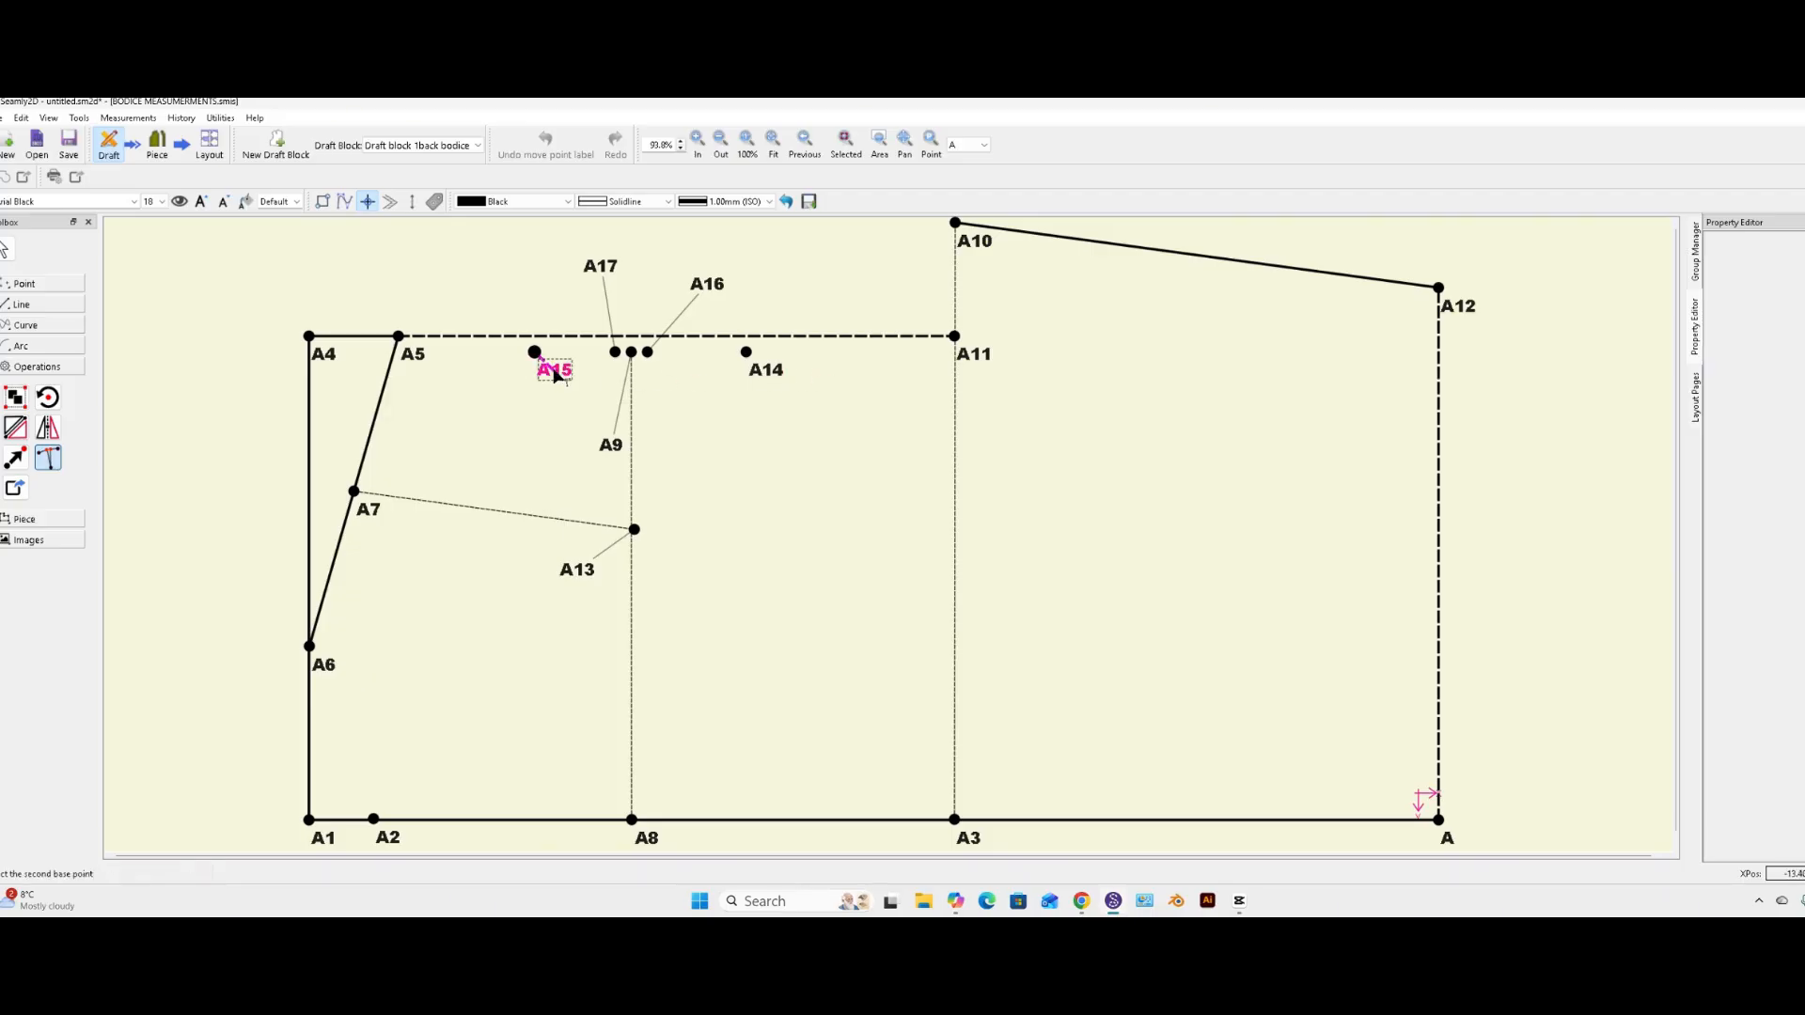
pyautogui.click(749, 356)
pyautogui.click(616, 353)
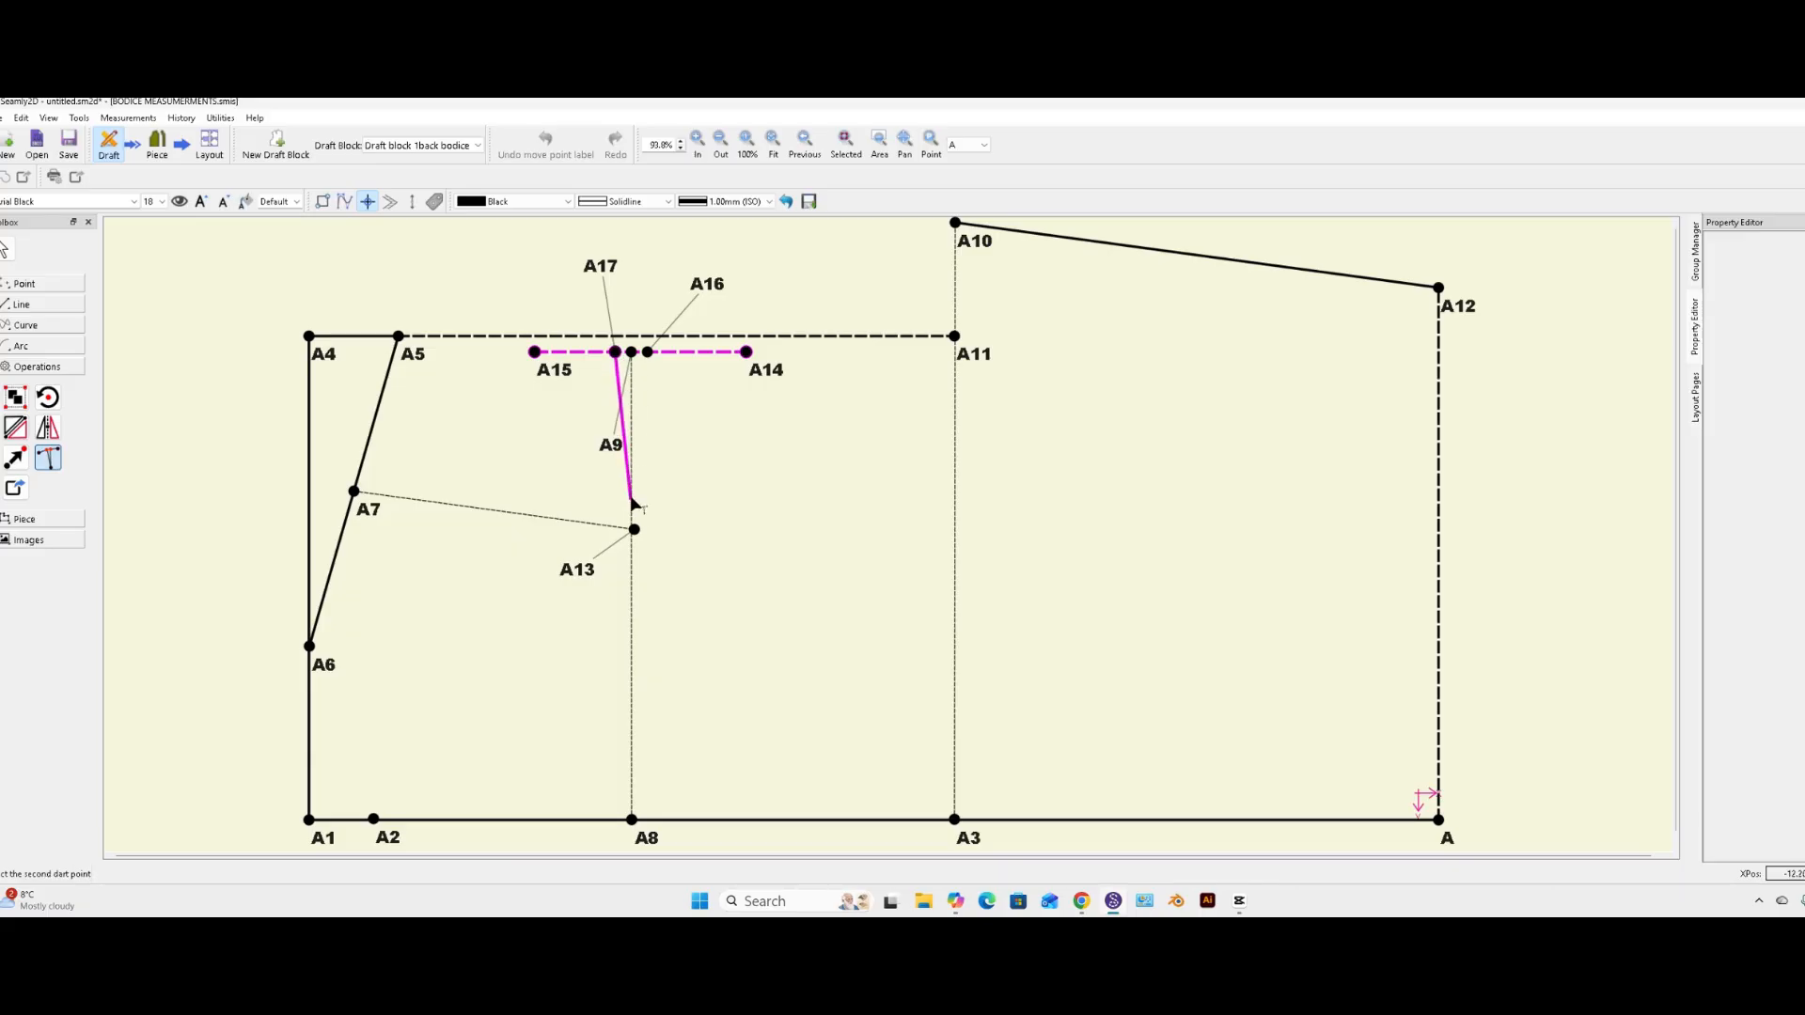
pyautogui.click(636, 531)
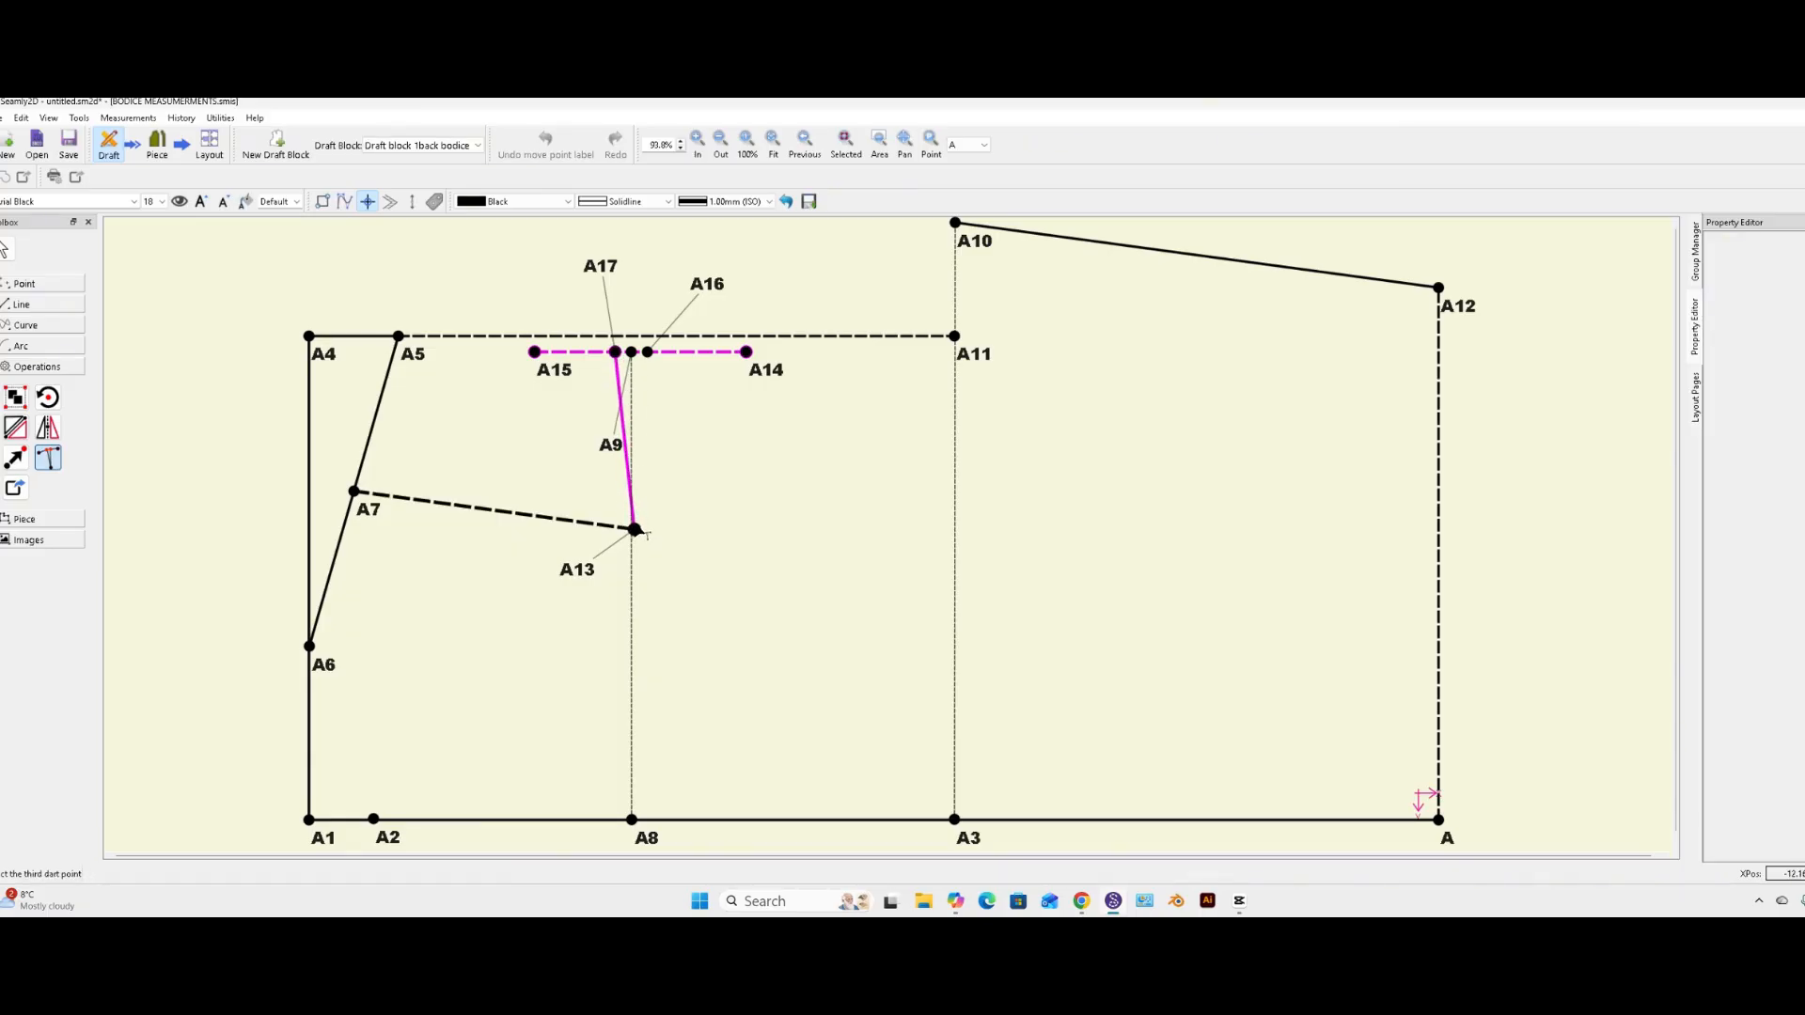
pyautogui.click(647, 352)
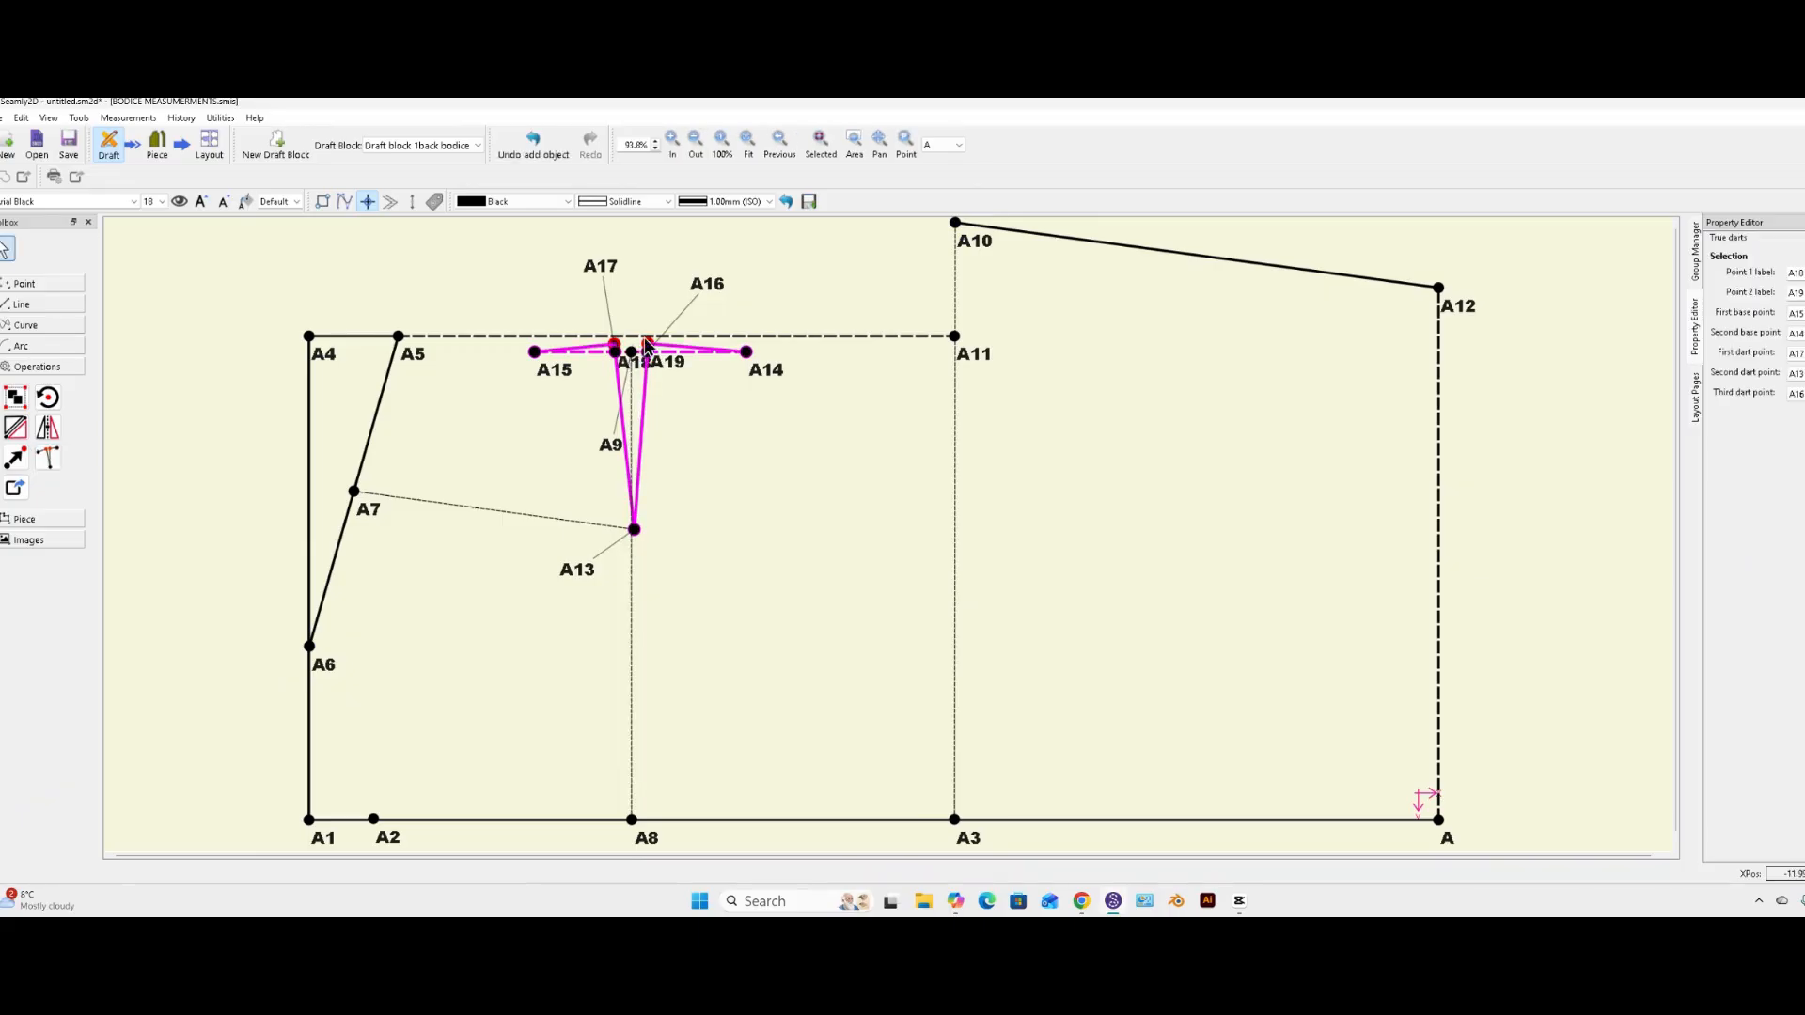
# - Spread the dart labels apart, placing A18 and A19 above their points and A16 and A17 below theirs
pyautogui.moveTo(717, 285); pyautogui.dragTo(714, 269)
pyautogui.click(671, 365)
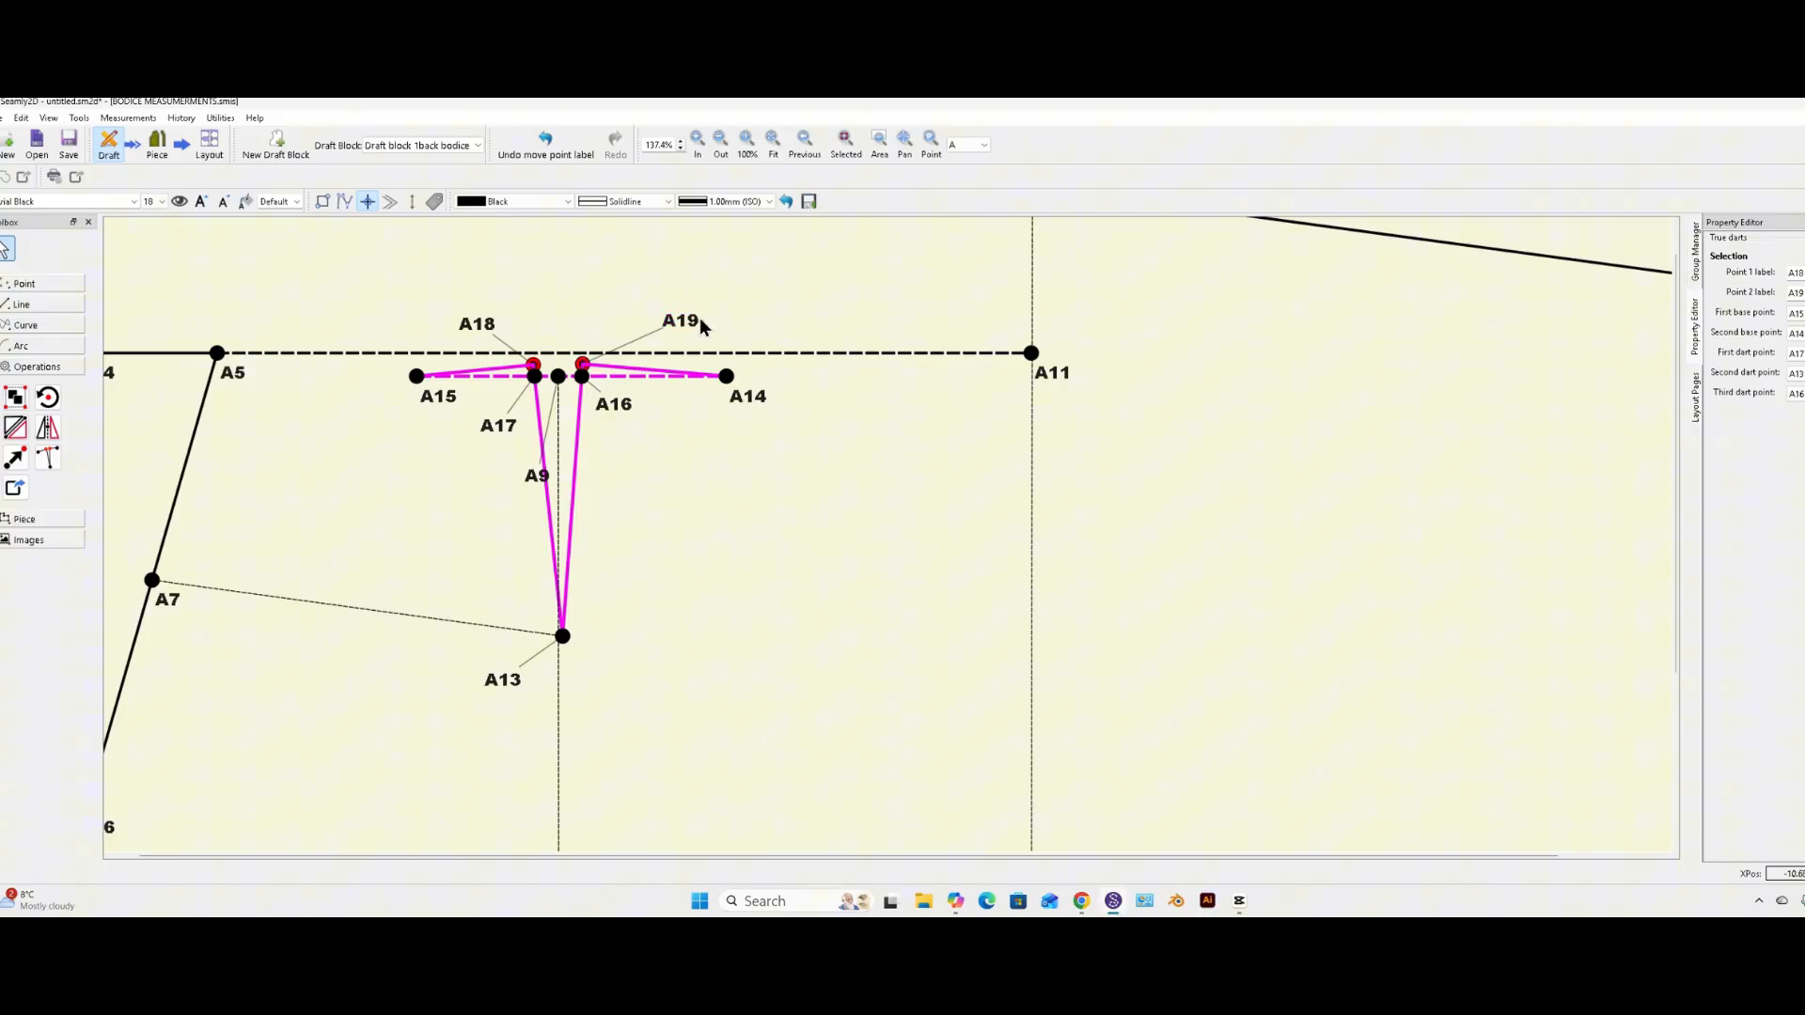
pyautogui.moveTo(700, 327); pyautogui.dragTo(665, 294)
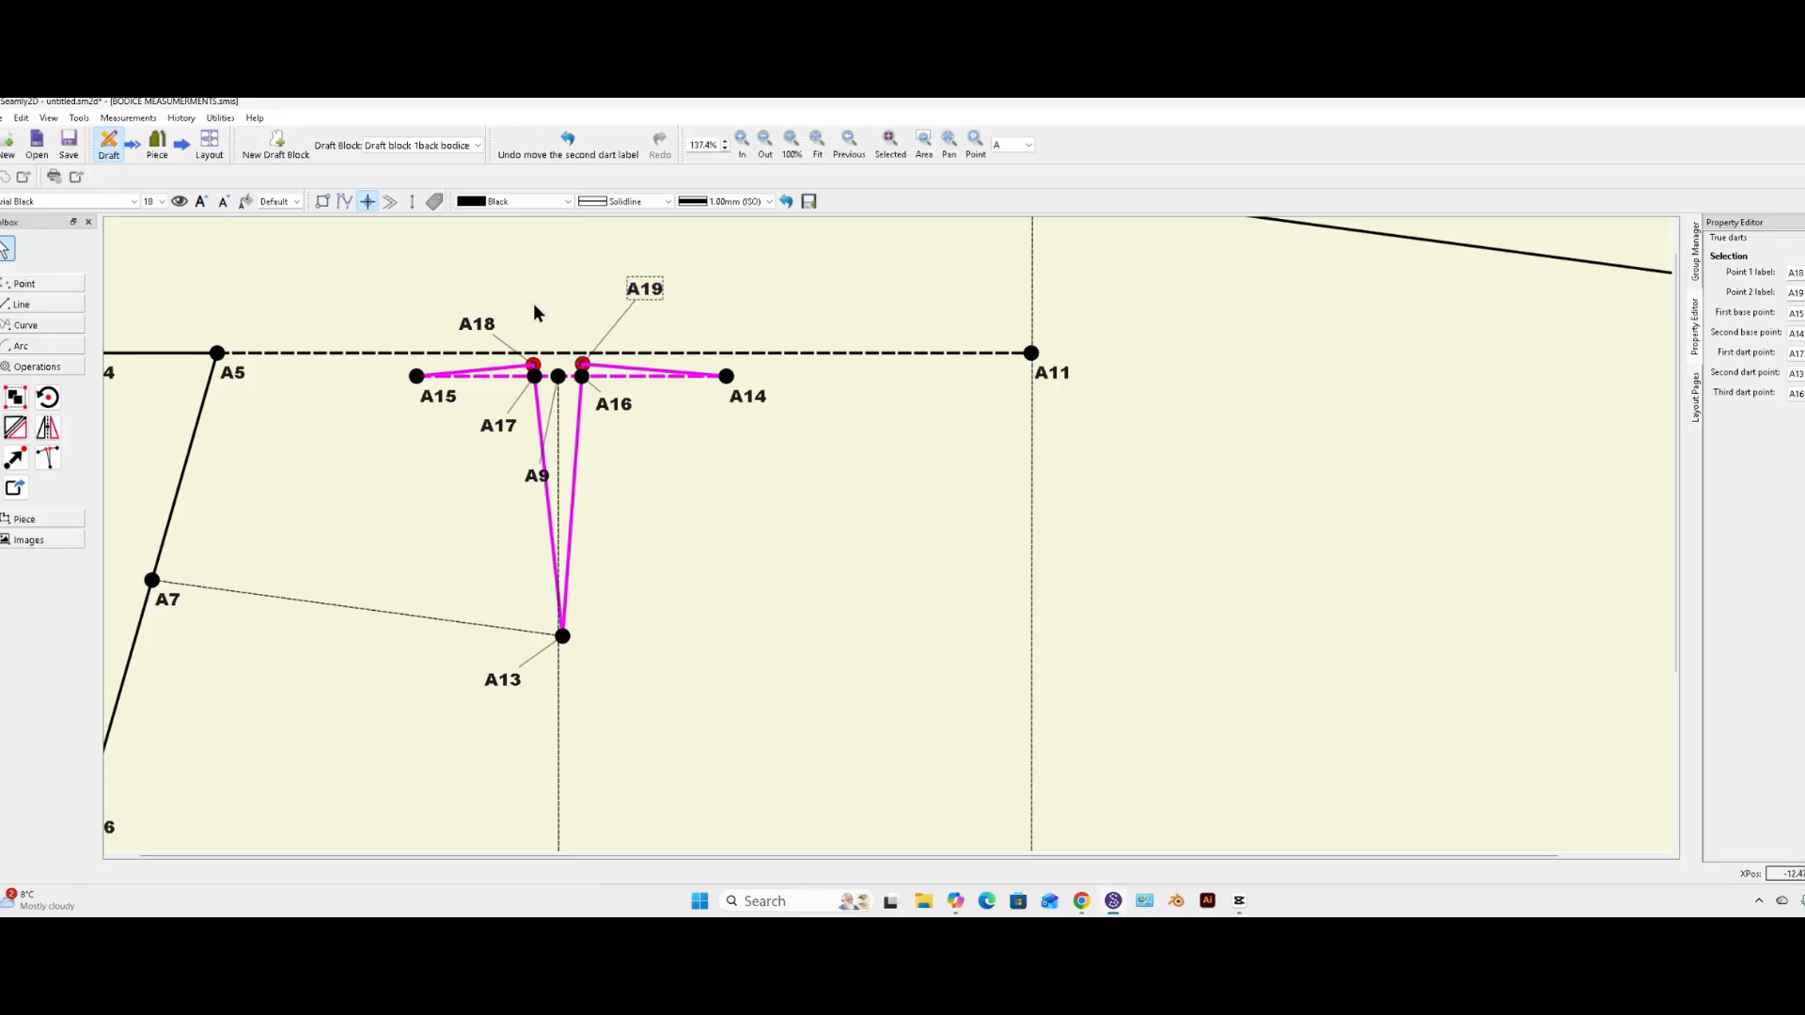
pyautogui.moveTo(491, 325); pyautogui.dragTo(518, 296)
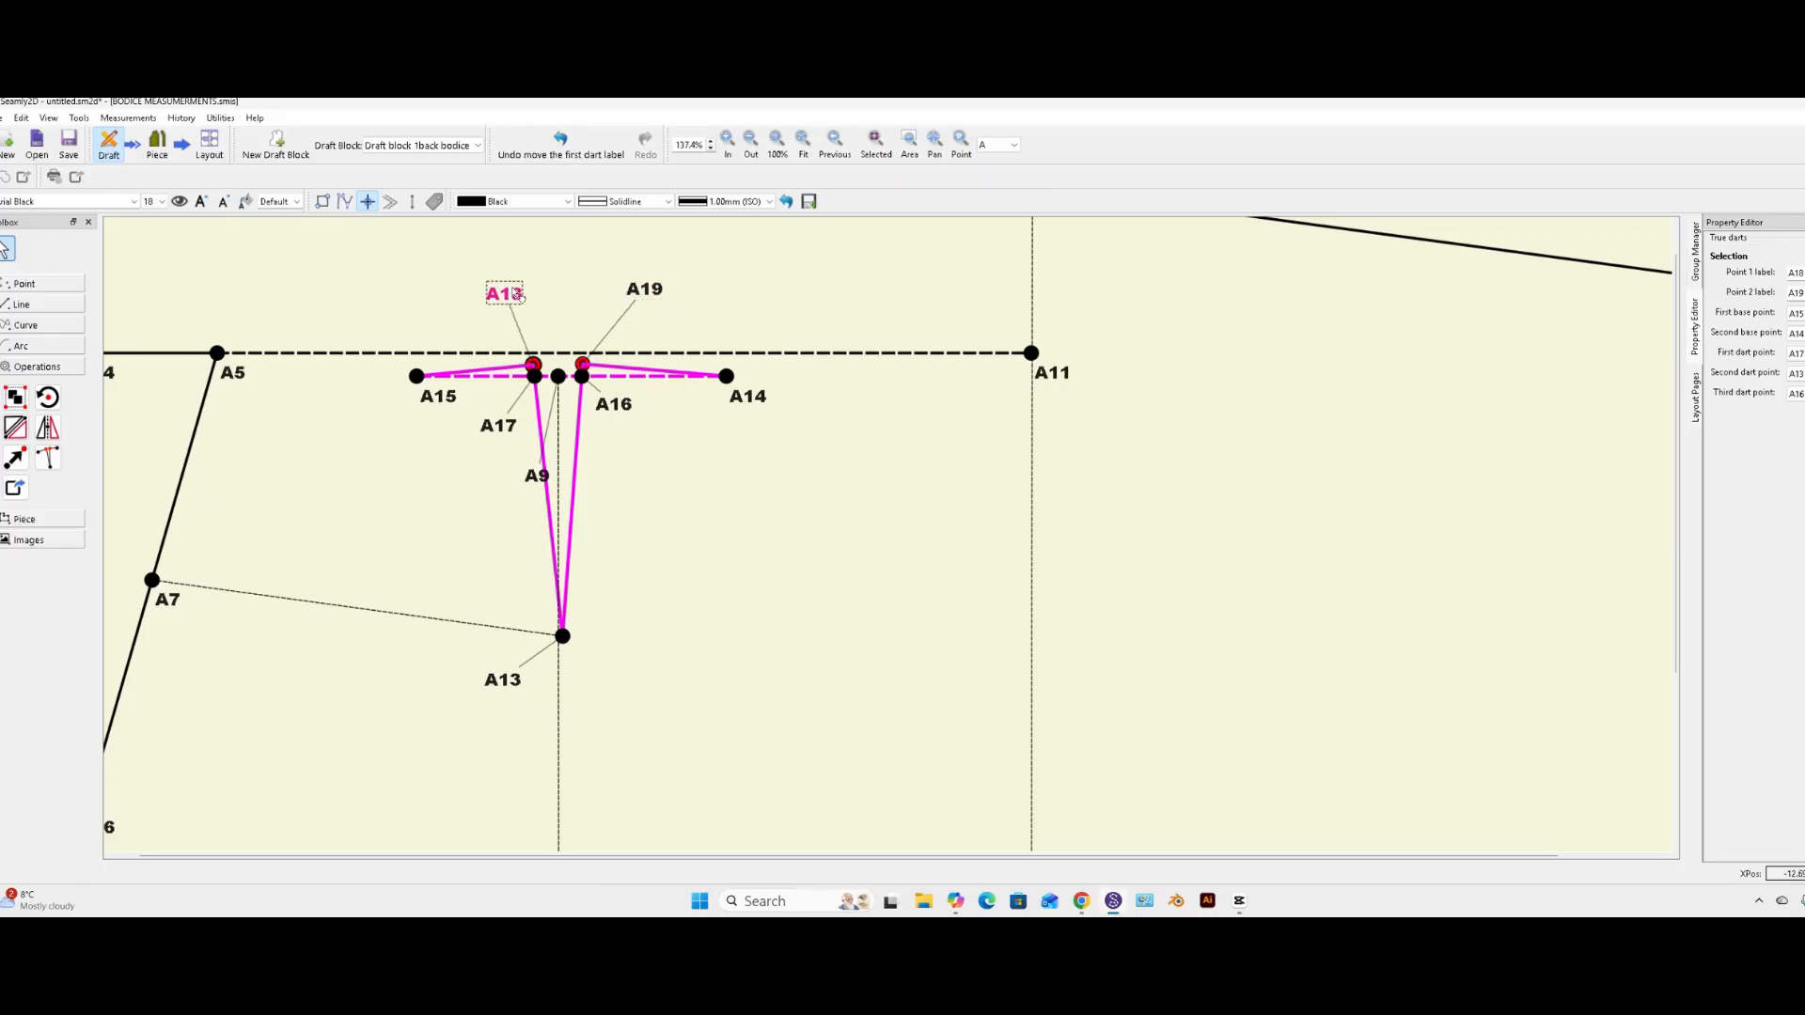
pyautogui.click(438, 396)
pyautogui.moveTo(759, 403); pyautogui.dragTo(762, 406)
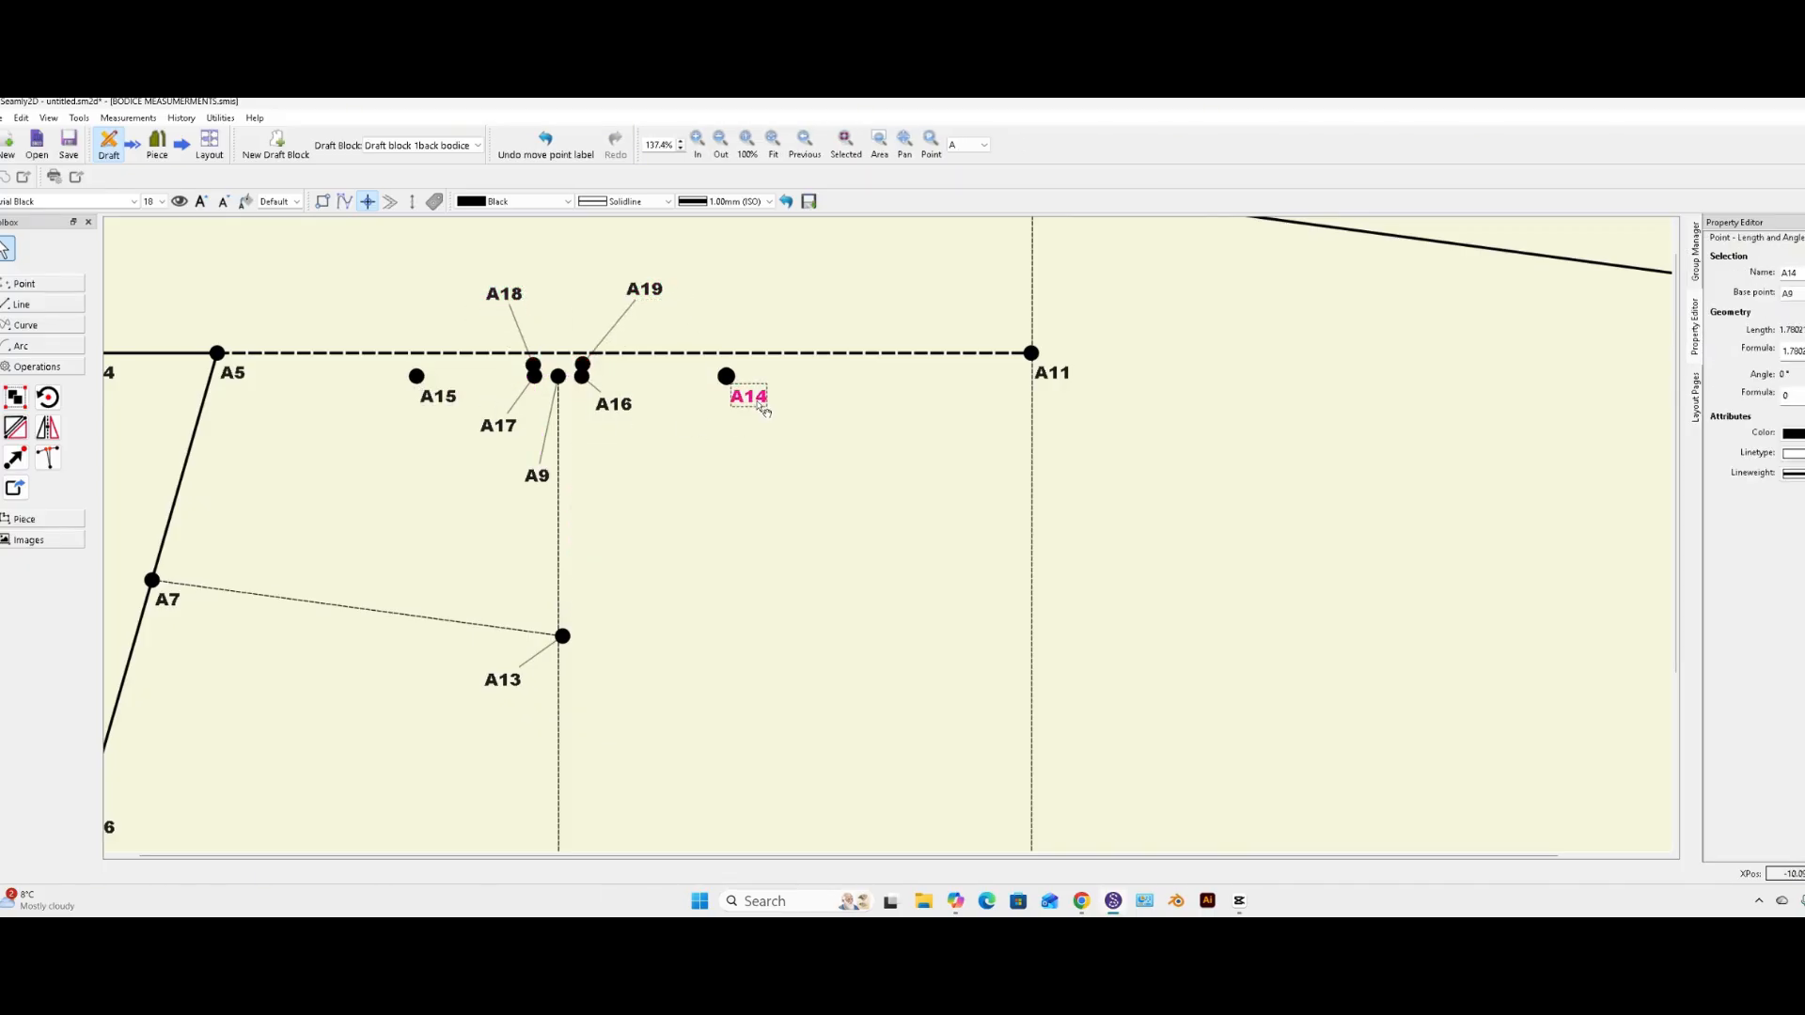
pyautogui.click(534, 366)
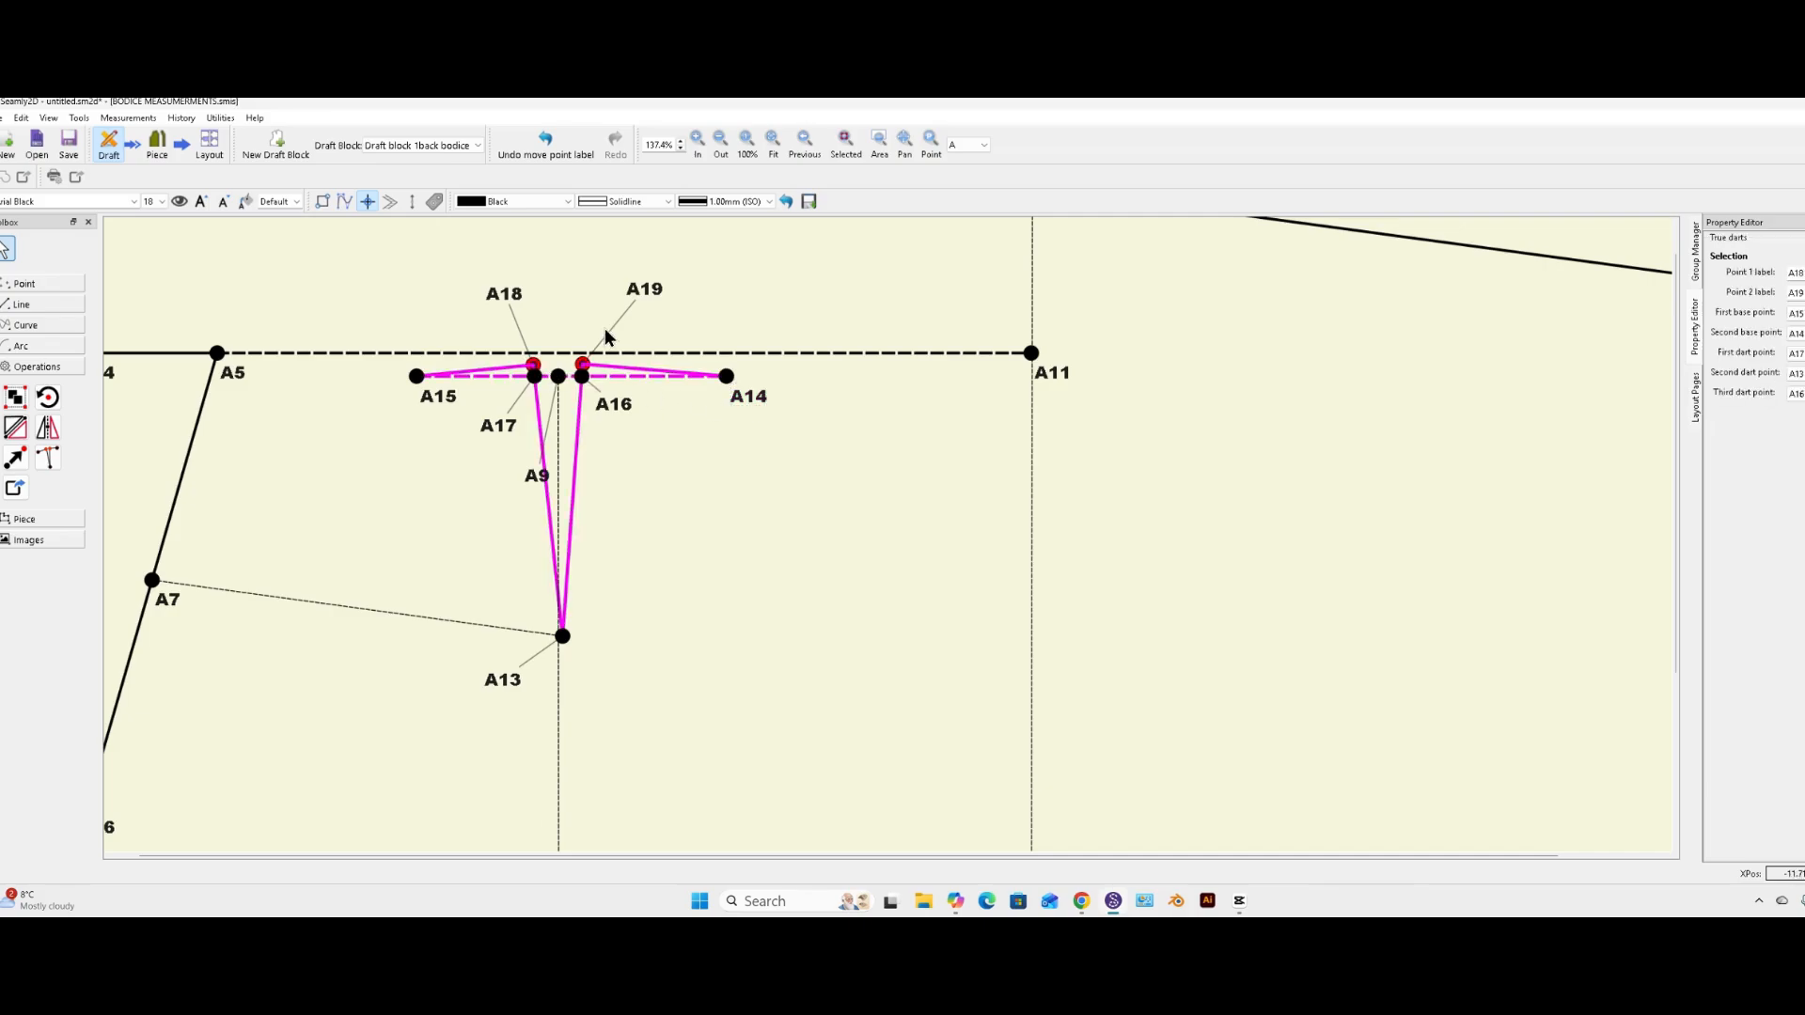
pyautogui.scroll(-1, 724, 391)
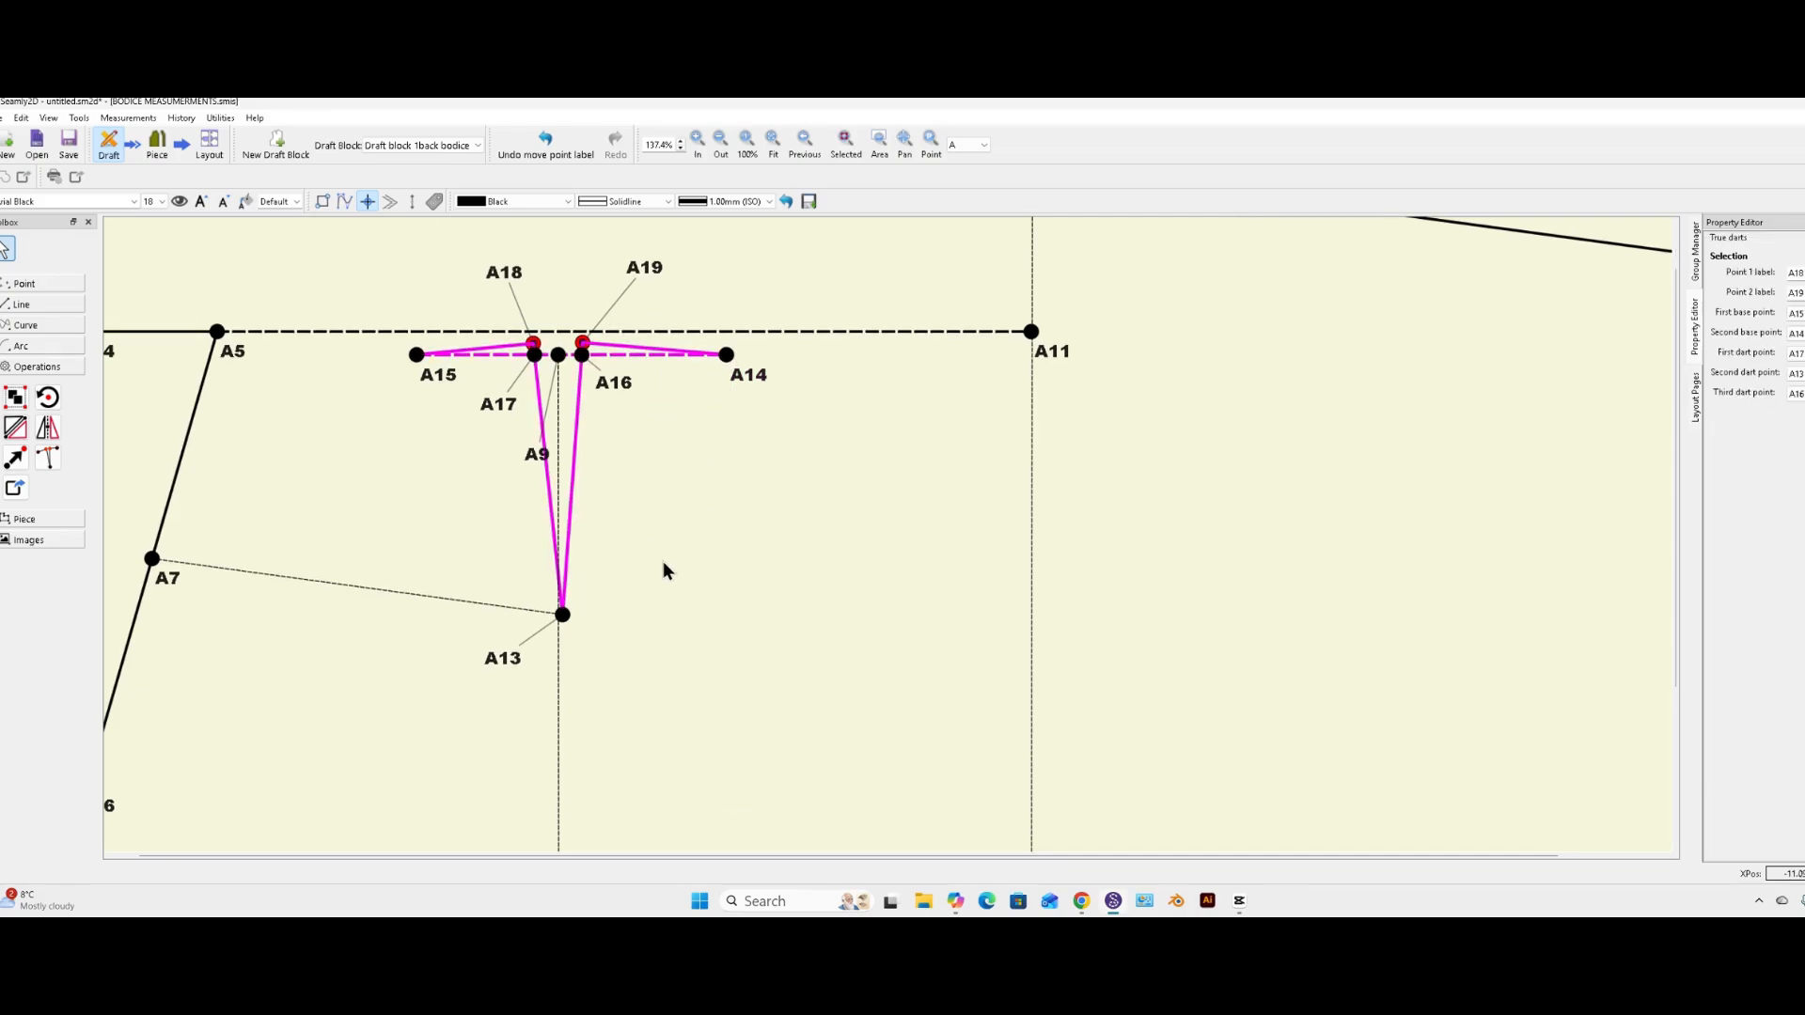
pyautogui.scroll(-1, 662, 571)
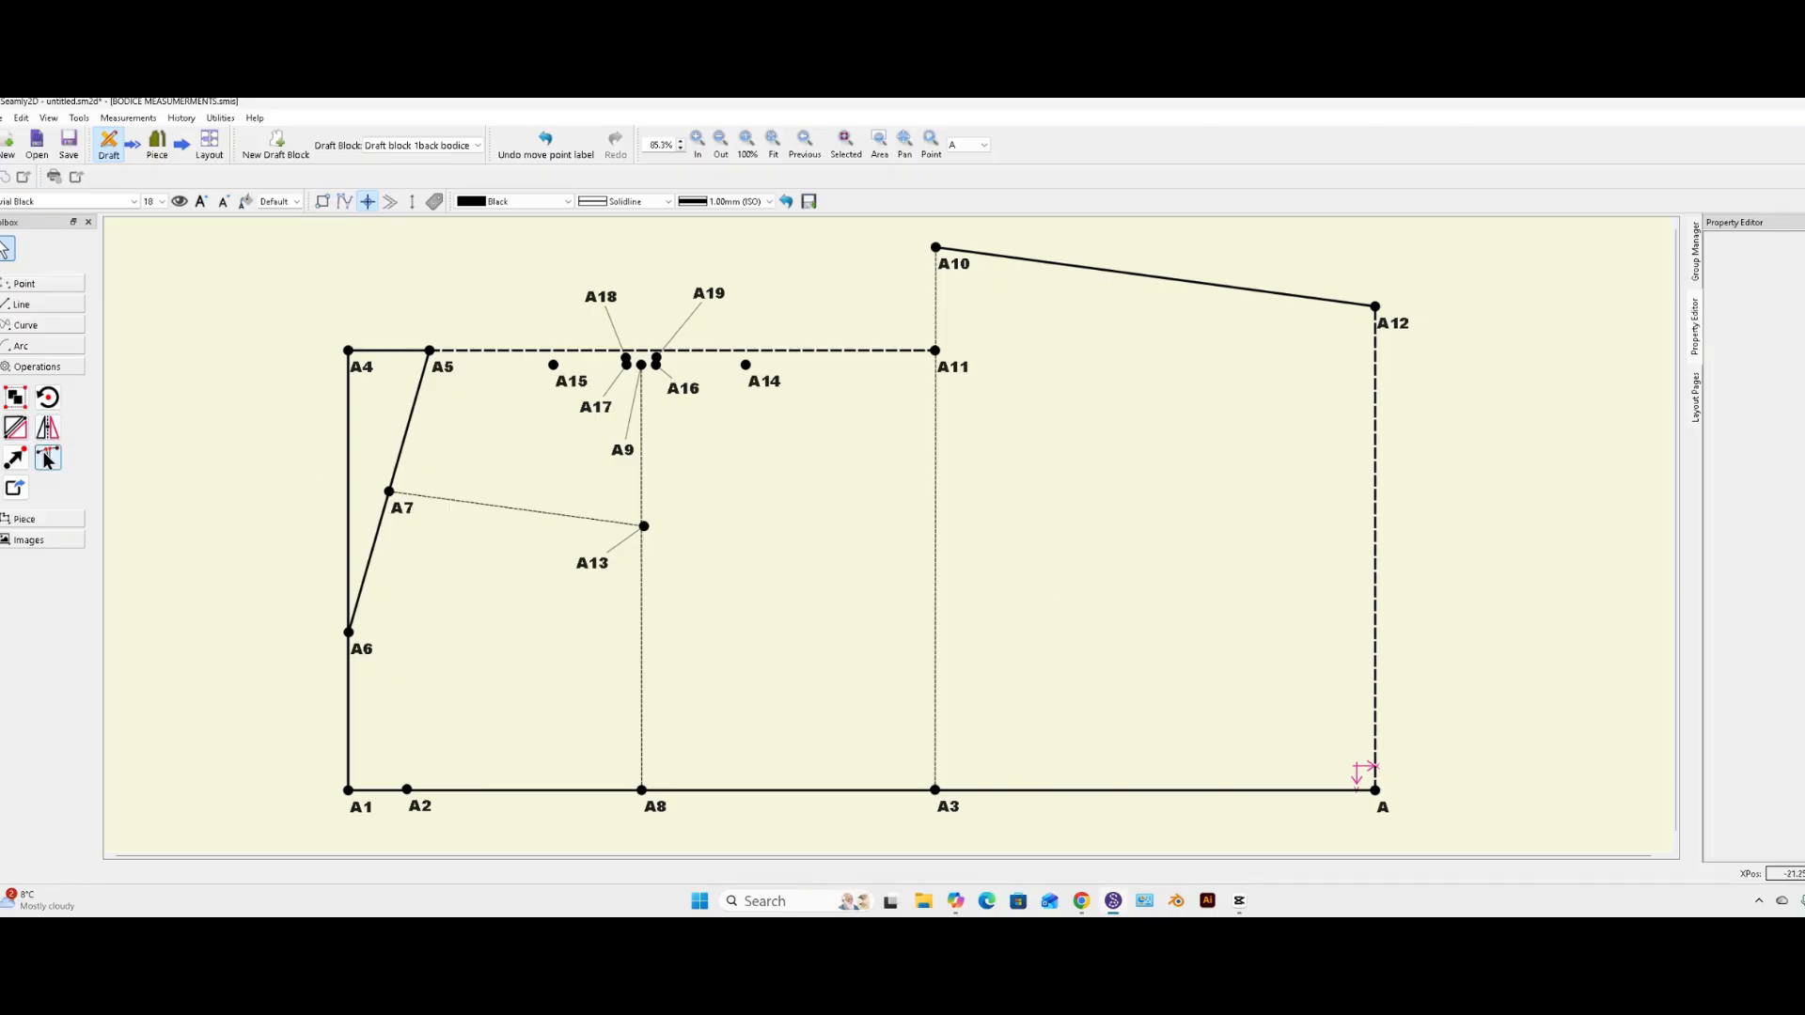
pyautogui.click(24, 283)
pyautogui.click(16, 314)
pyautogui.click(1376, 790)
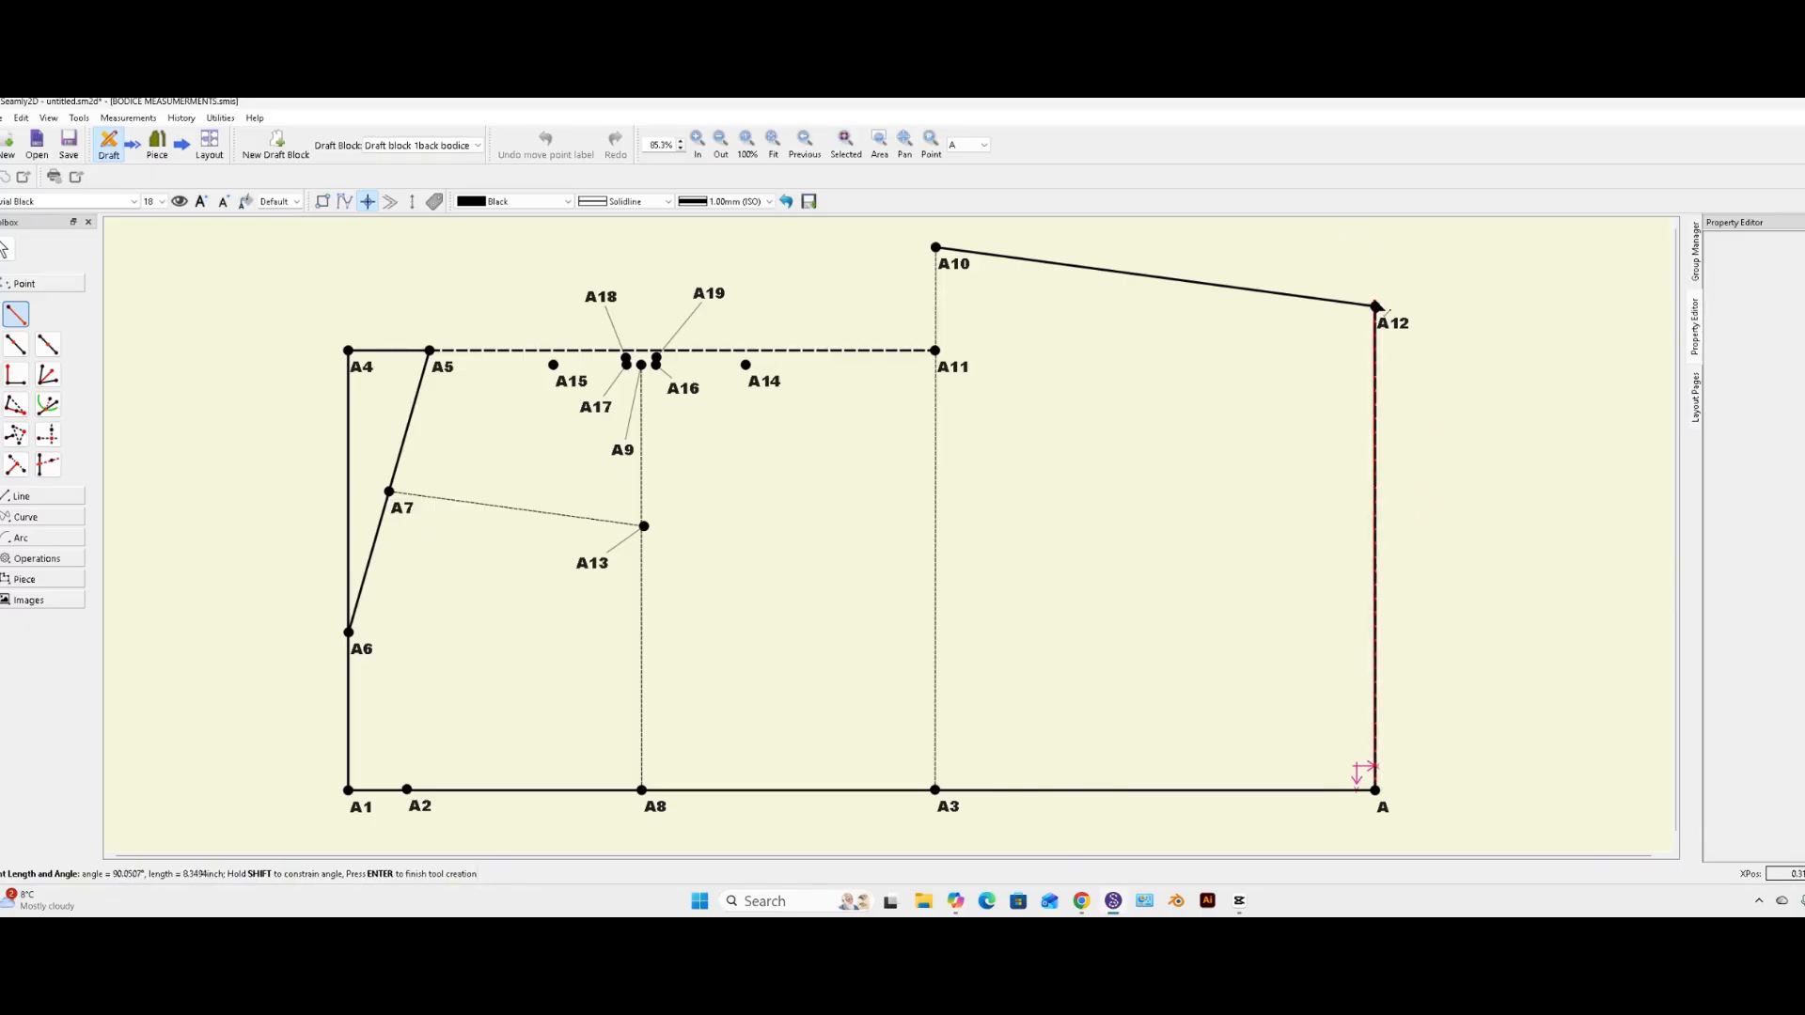
pyautogui.click(1377, 310)
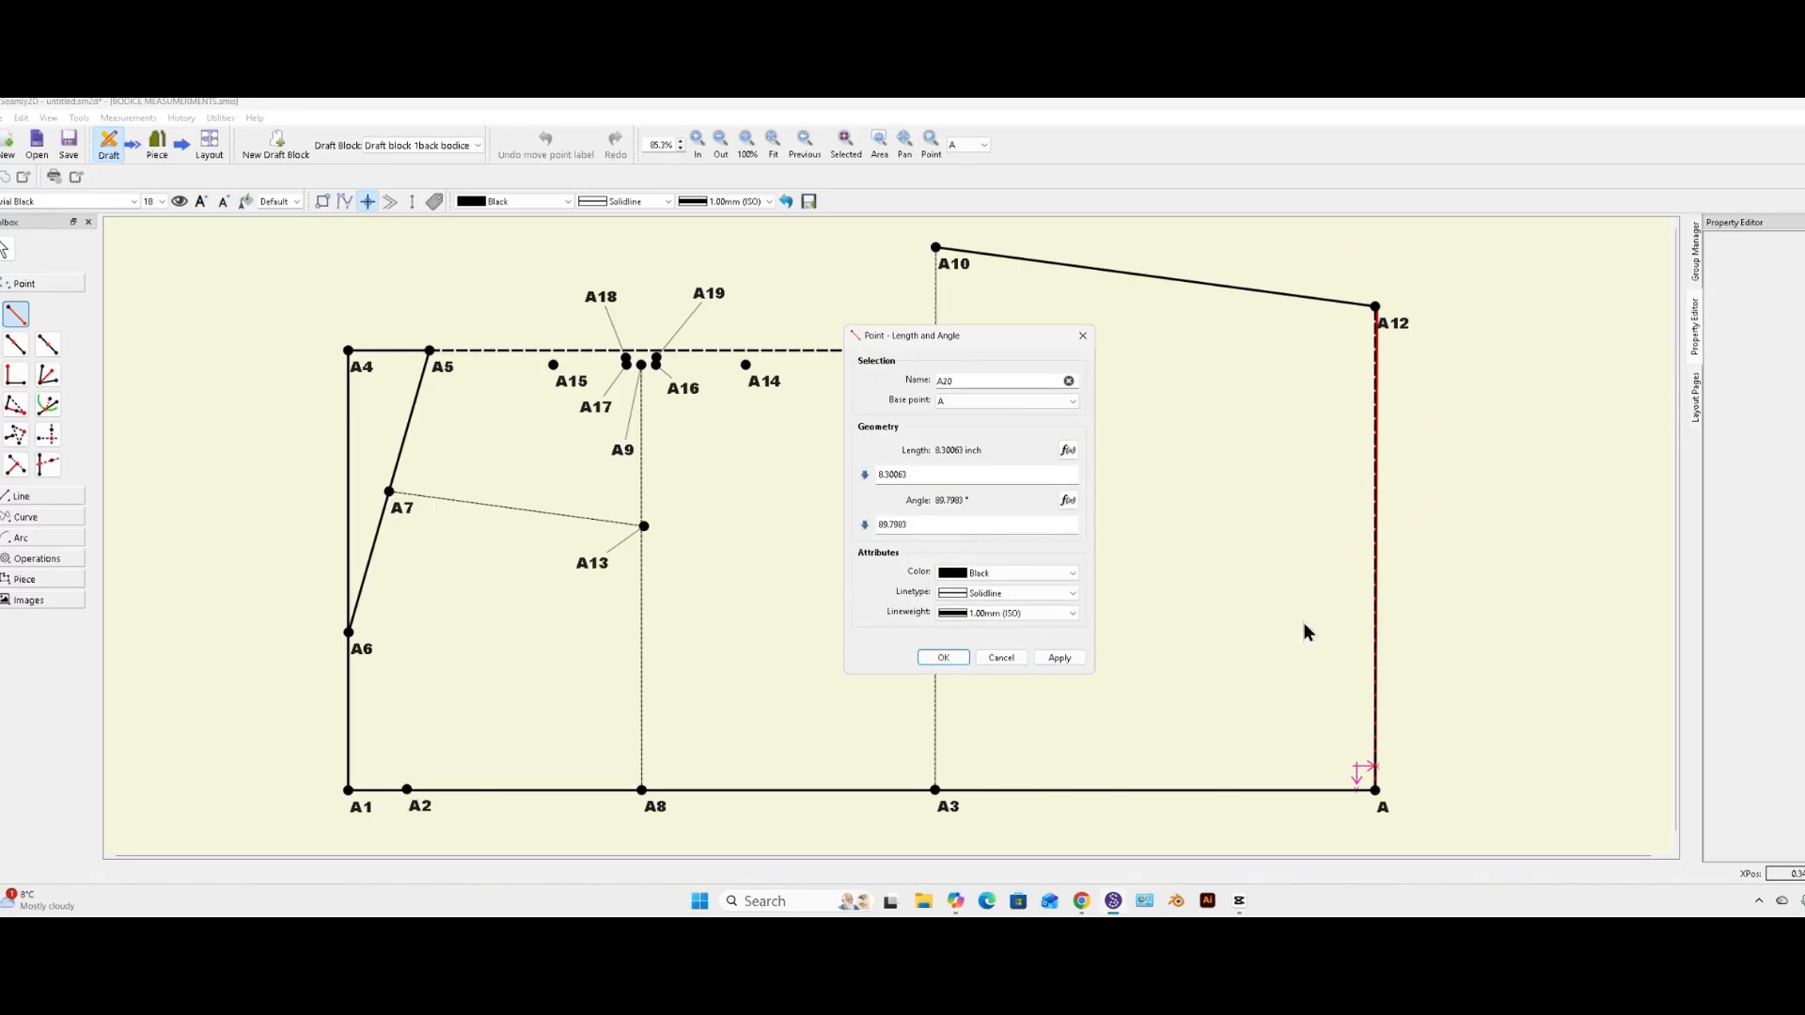
pyautogui.click(1069, 450)
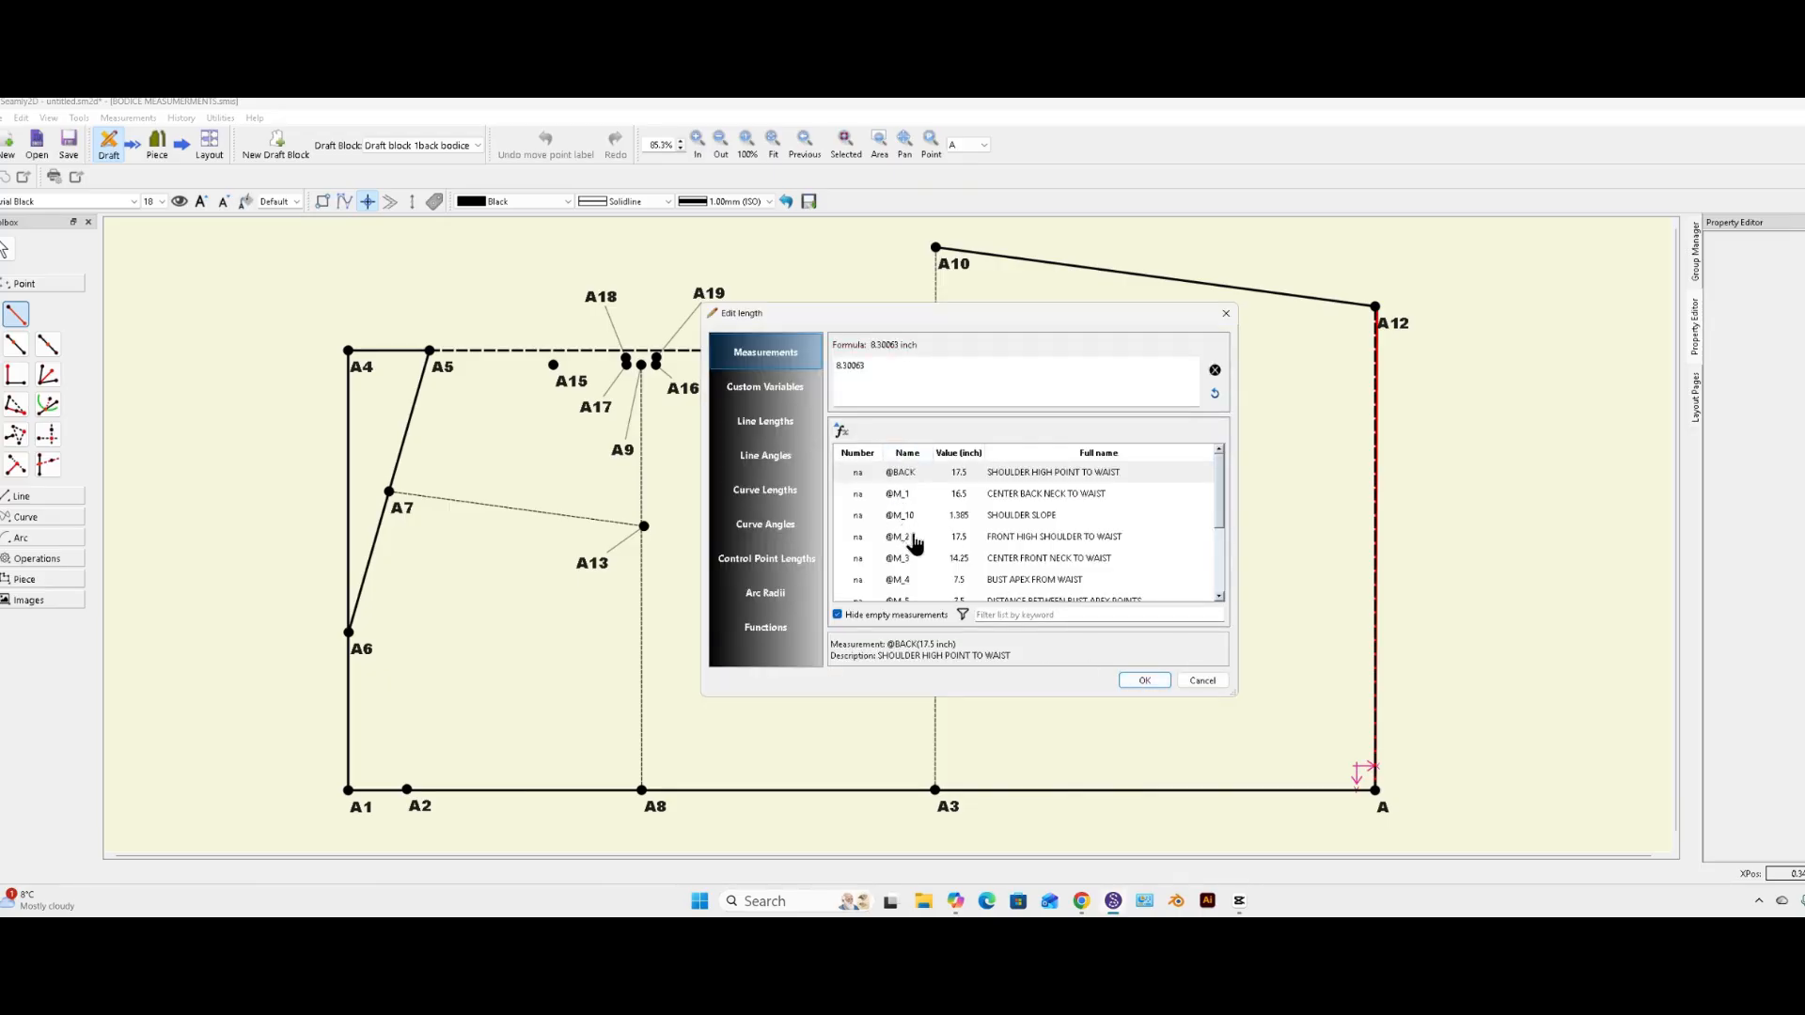
pyautogui.doubleClick(856, 583)
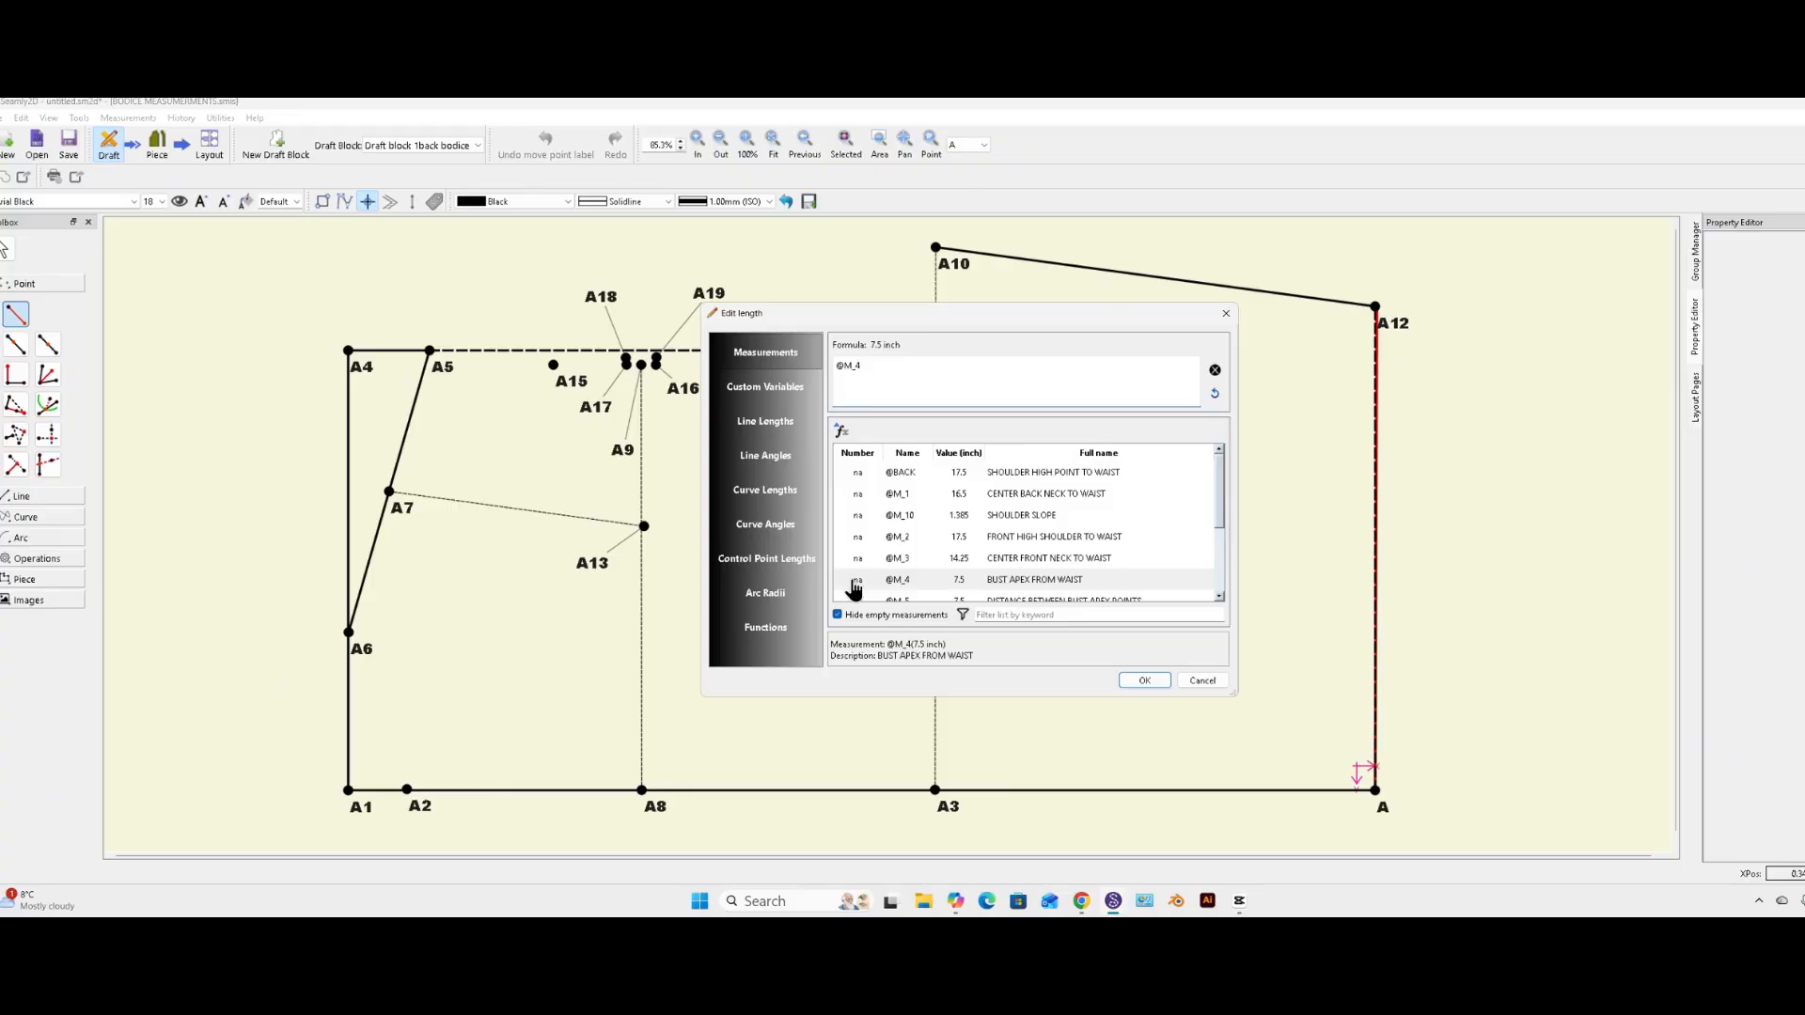
pyautogui.moveTo(856, 592)
pyautogui.write('/2')
pyautogui.click(1145, 682)
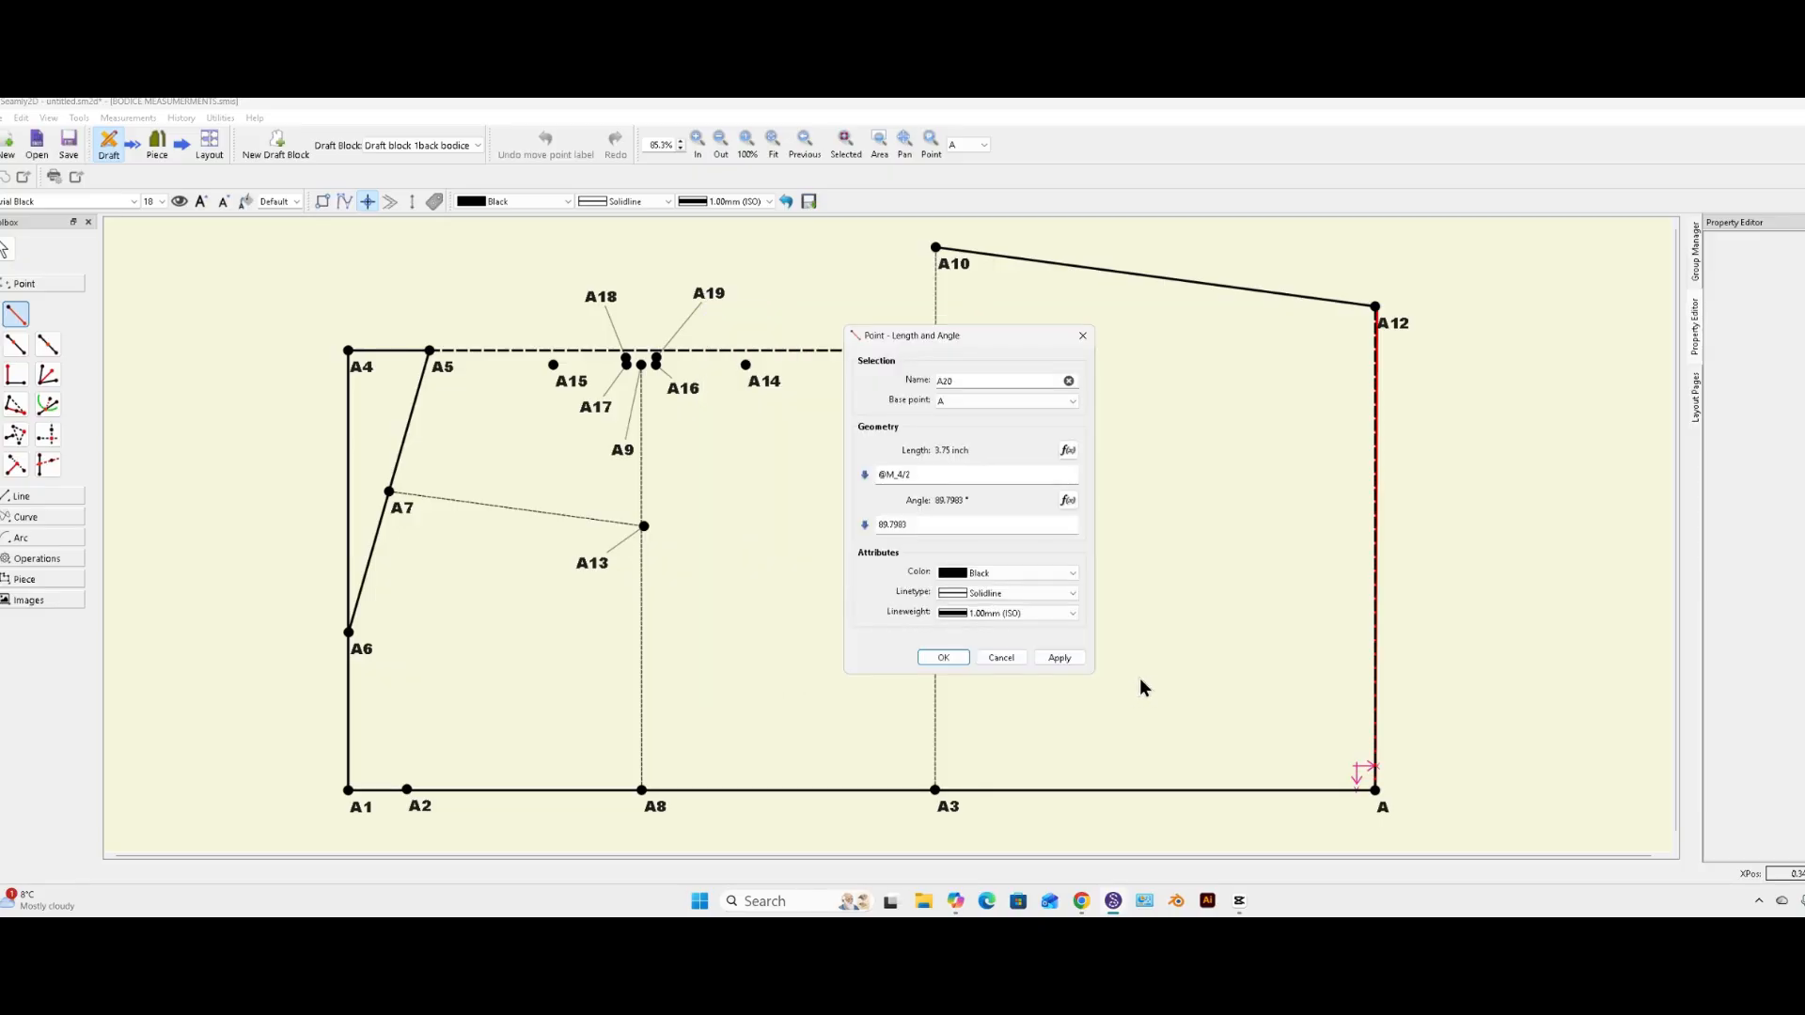
pyautogui.click(1051, 656)
pyautogui.moveTo(1410, 598); pyautogui.dragTo(1320, 583)
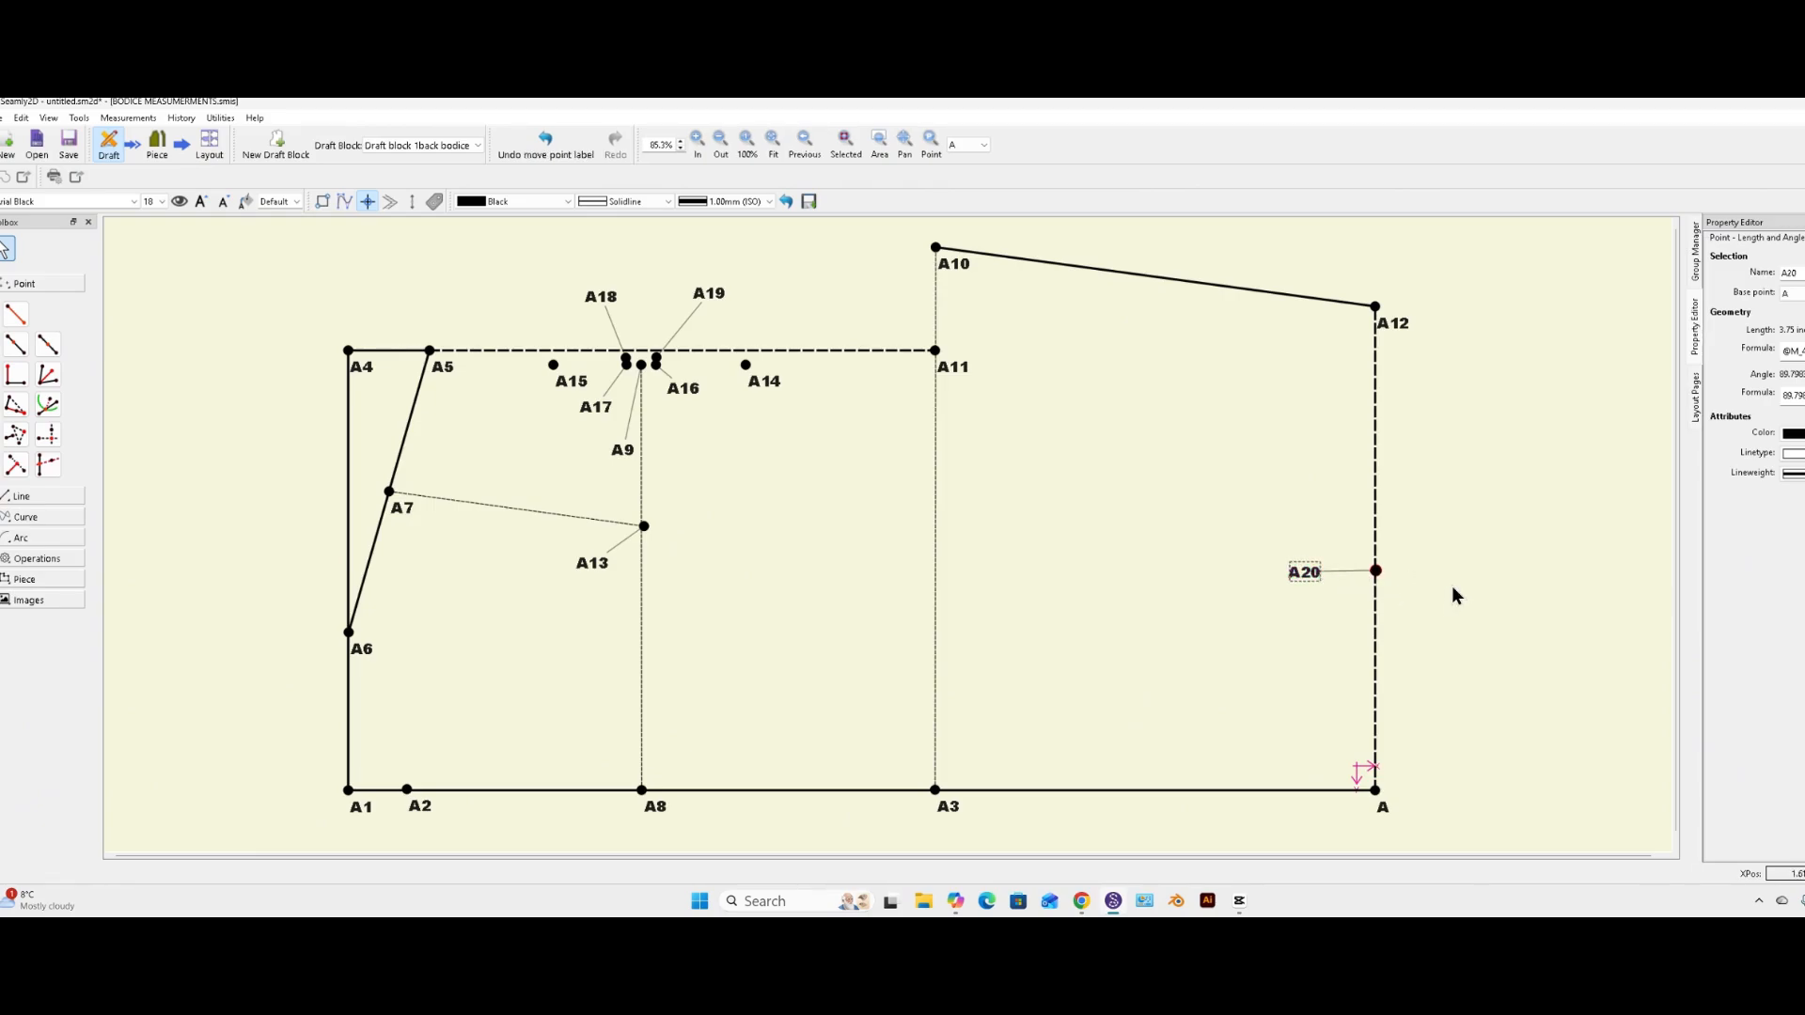
# - Add On Line point A21 from A20 toward A with length 1.25/2
pyautogui.click(19, 344)
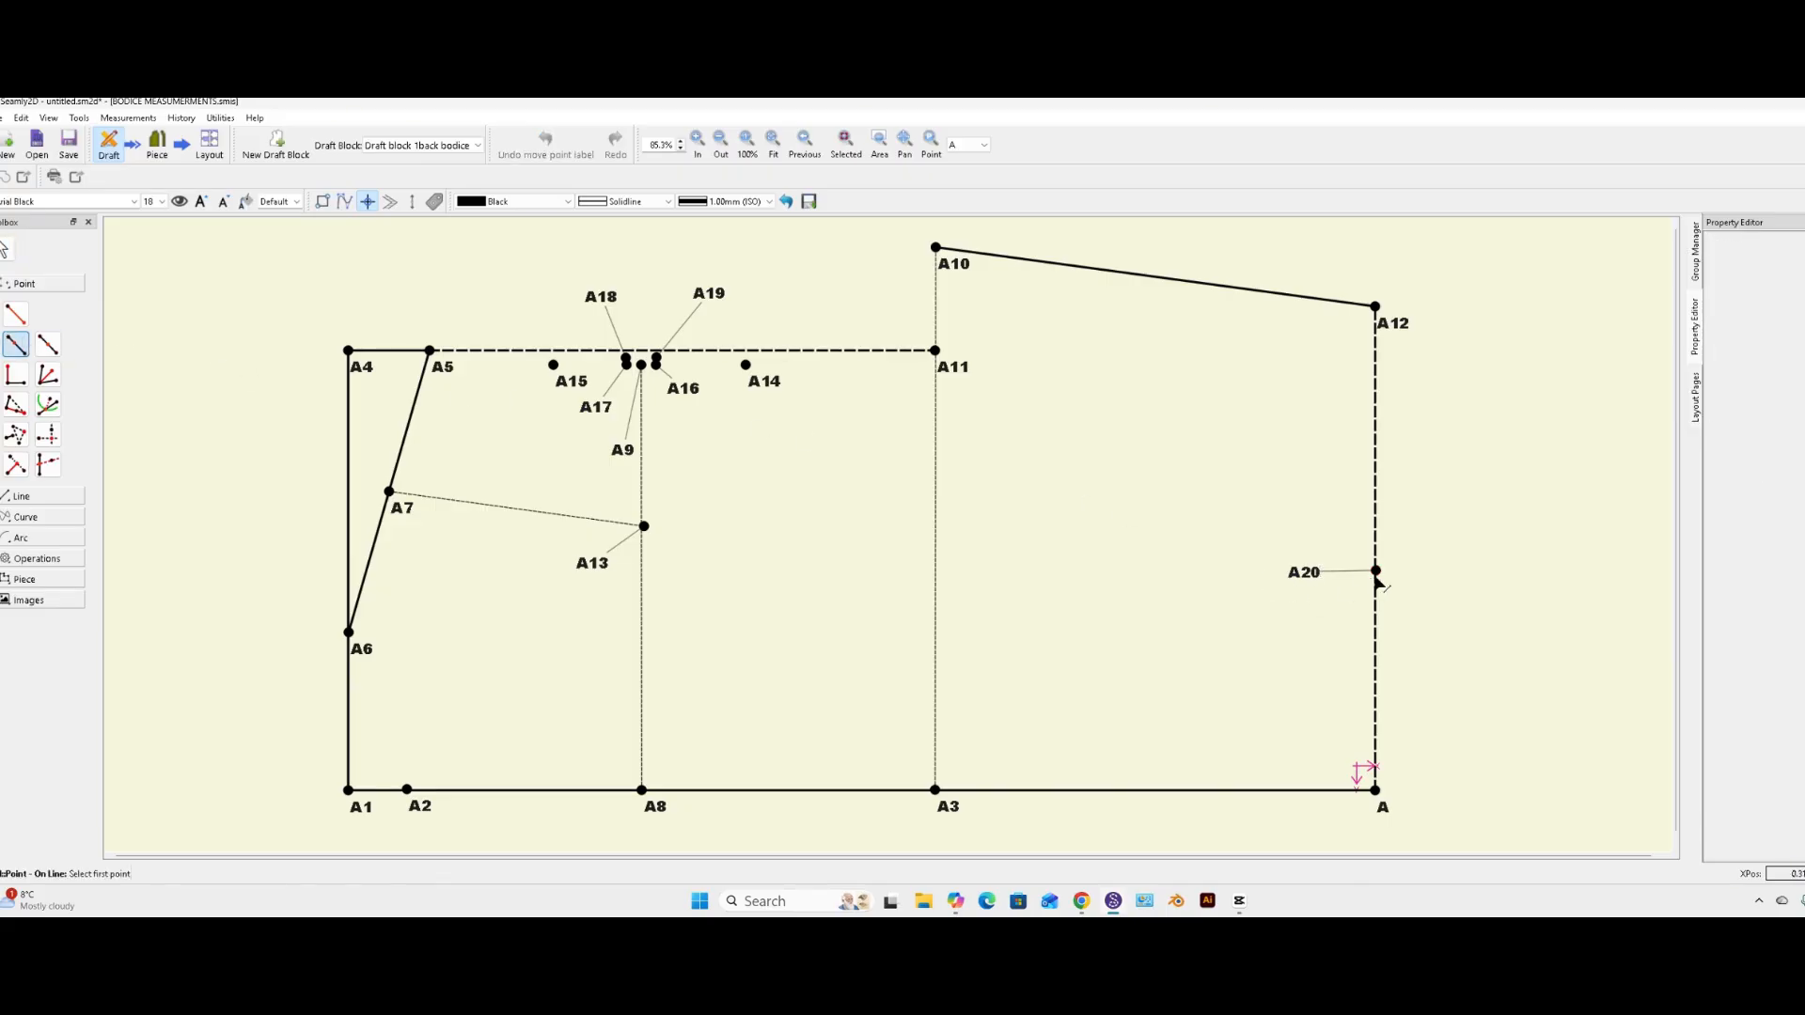
pyautogui.click(1377, 573)
pyautogui.click(1375, 790)
pyautogui.click(900, 498)
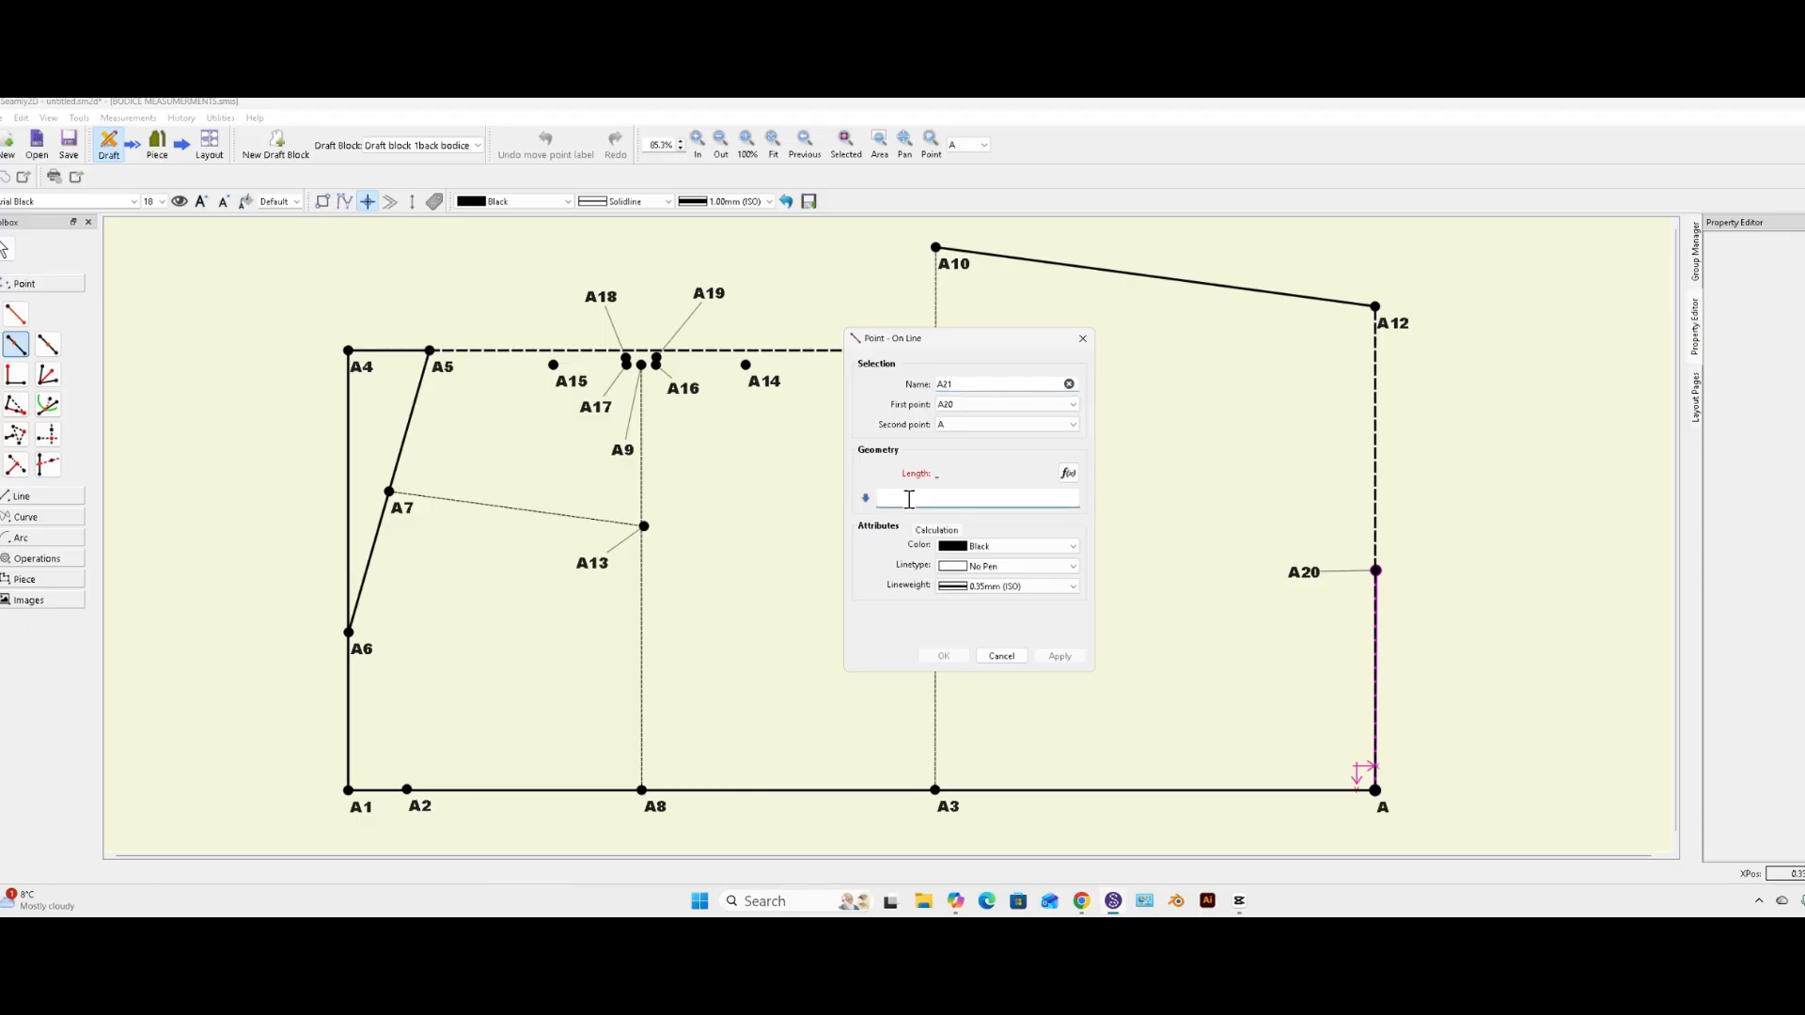
pyautogui.write('1.25/2')
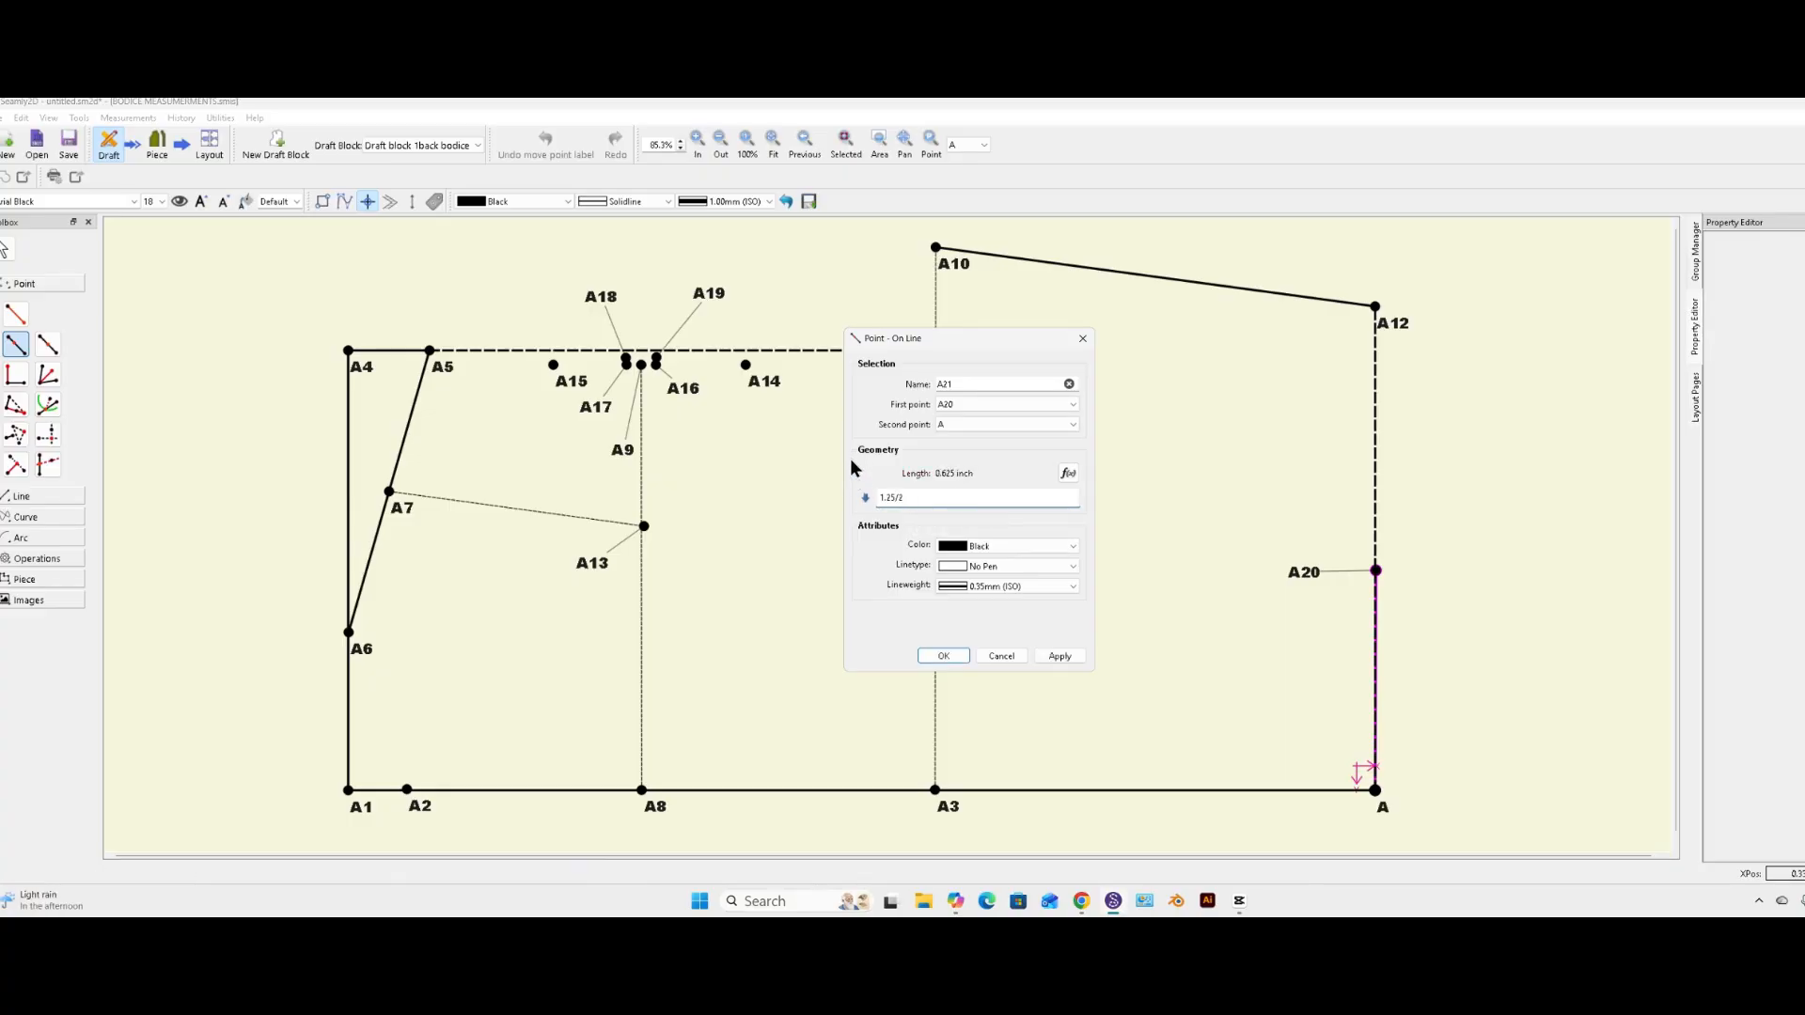
pyautogui.click(1062, 657)
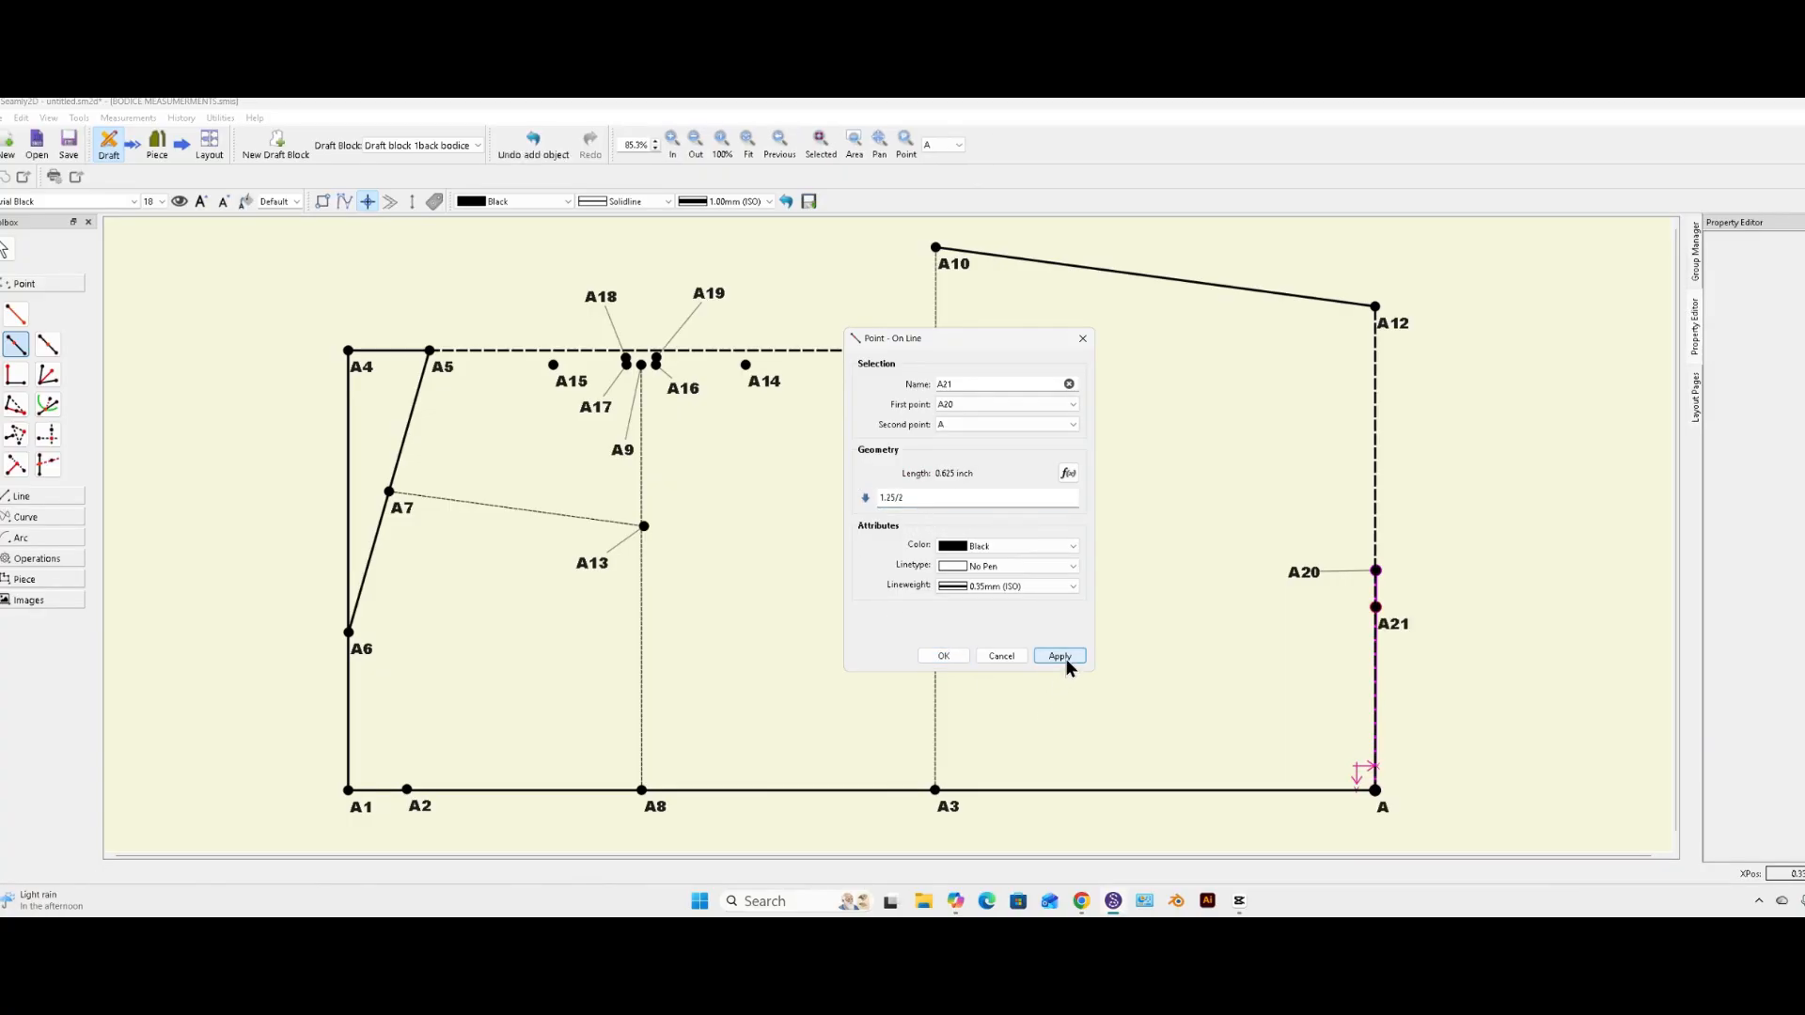
pyautogui.click(945, 656)
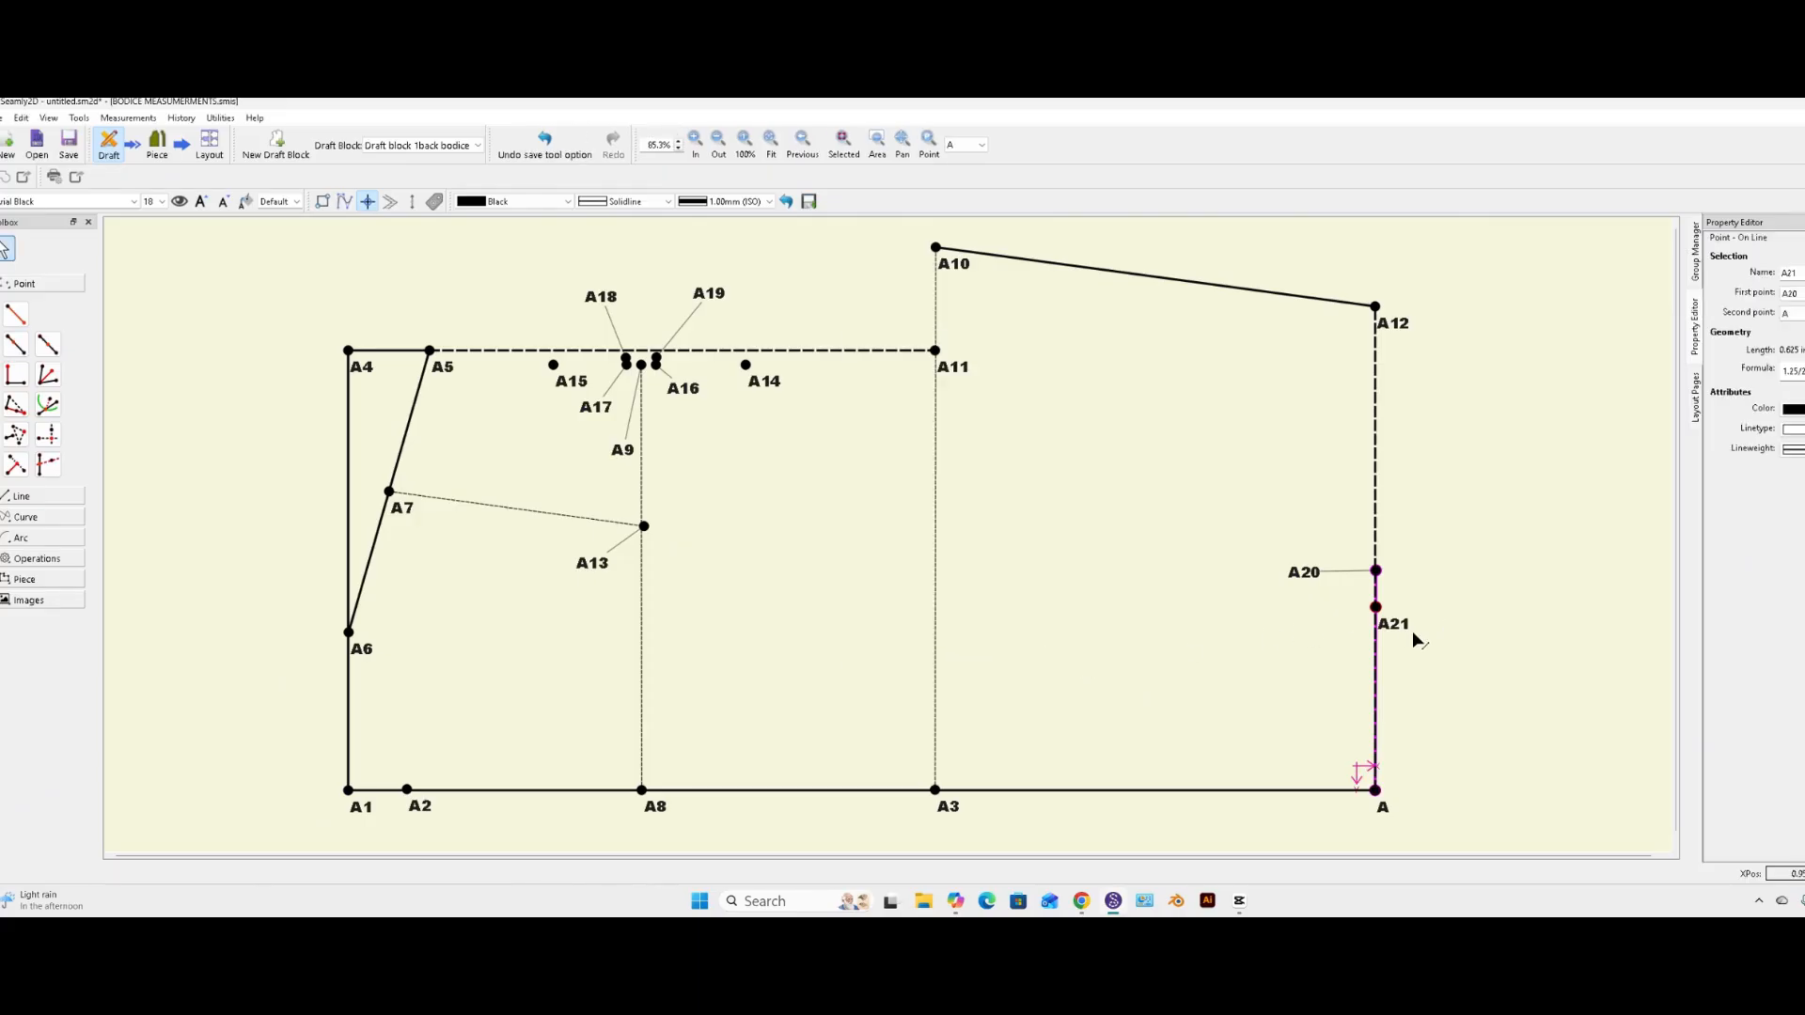
# - Add Length and Angle point A22 from A20 toward A12 with length 1.25/2 and linetype No Pen, and move the A22 and A21 labels inside the block
pyautogui.click(16, 314)
pyautogui.click(1375, 570)
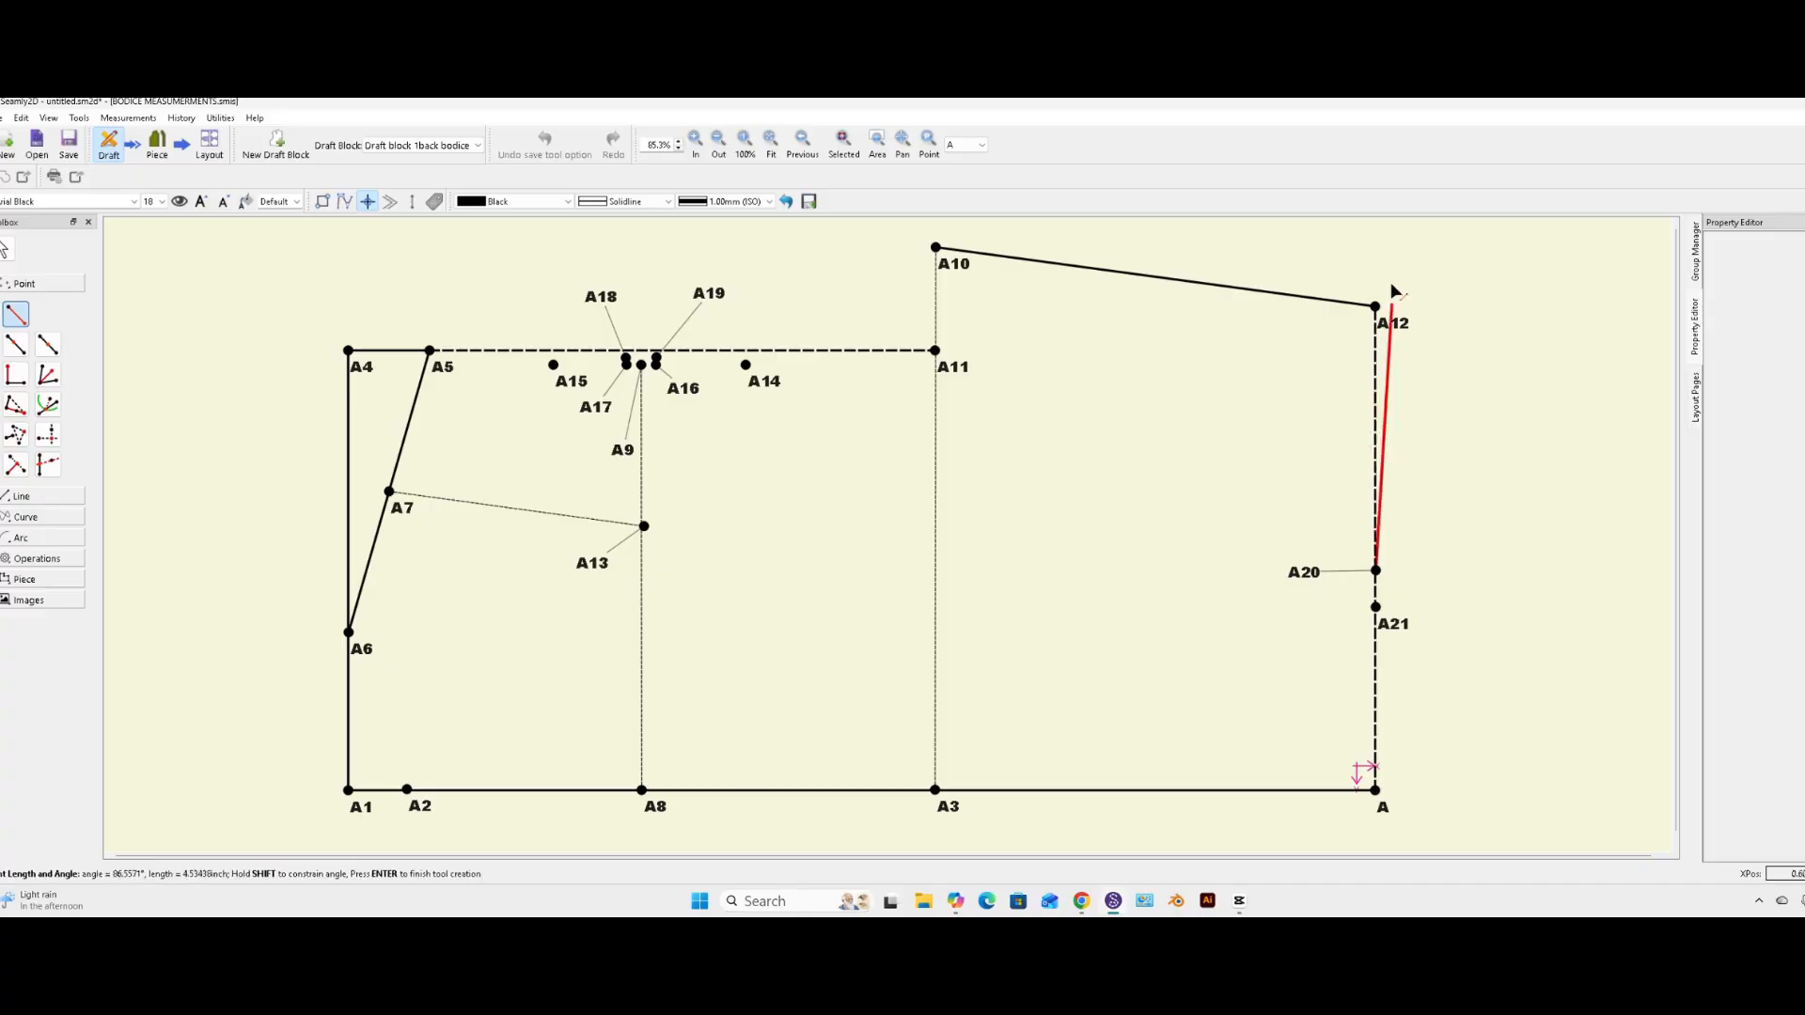
pyautogui.click(1375, 314)
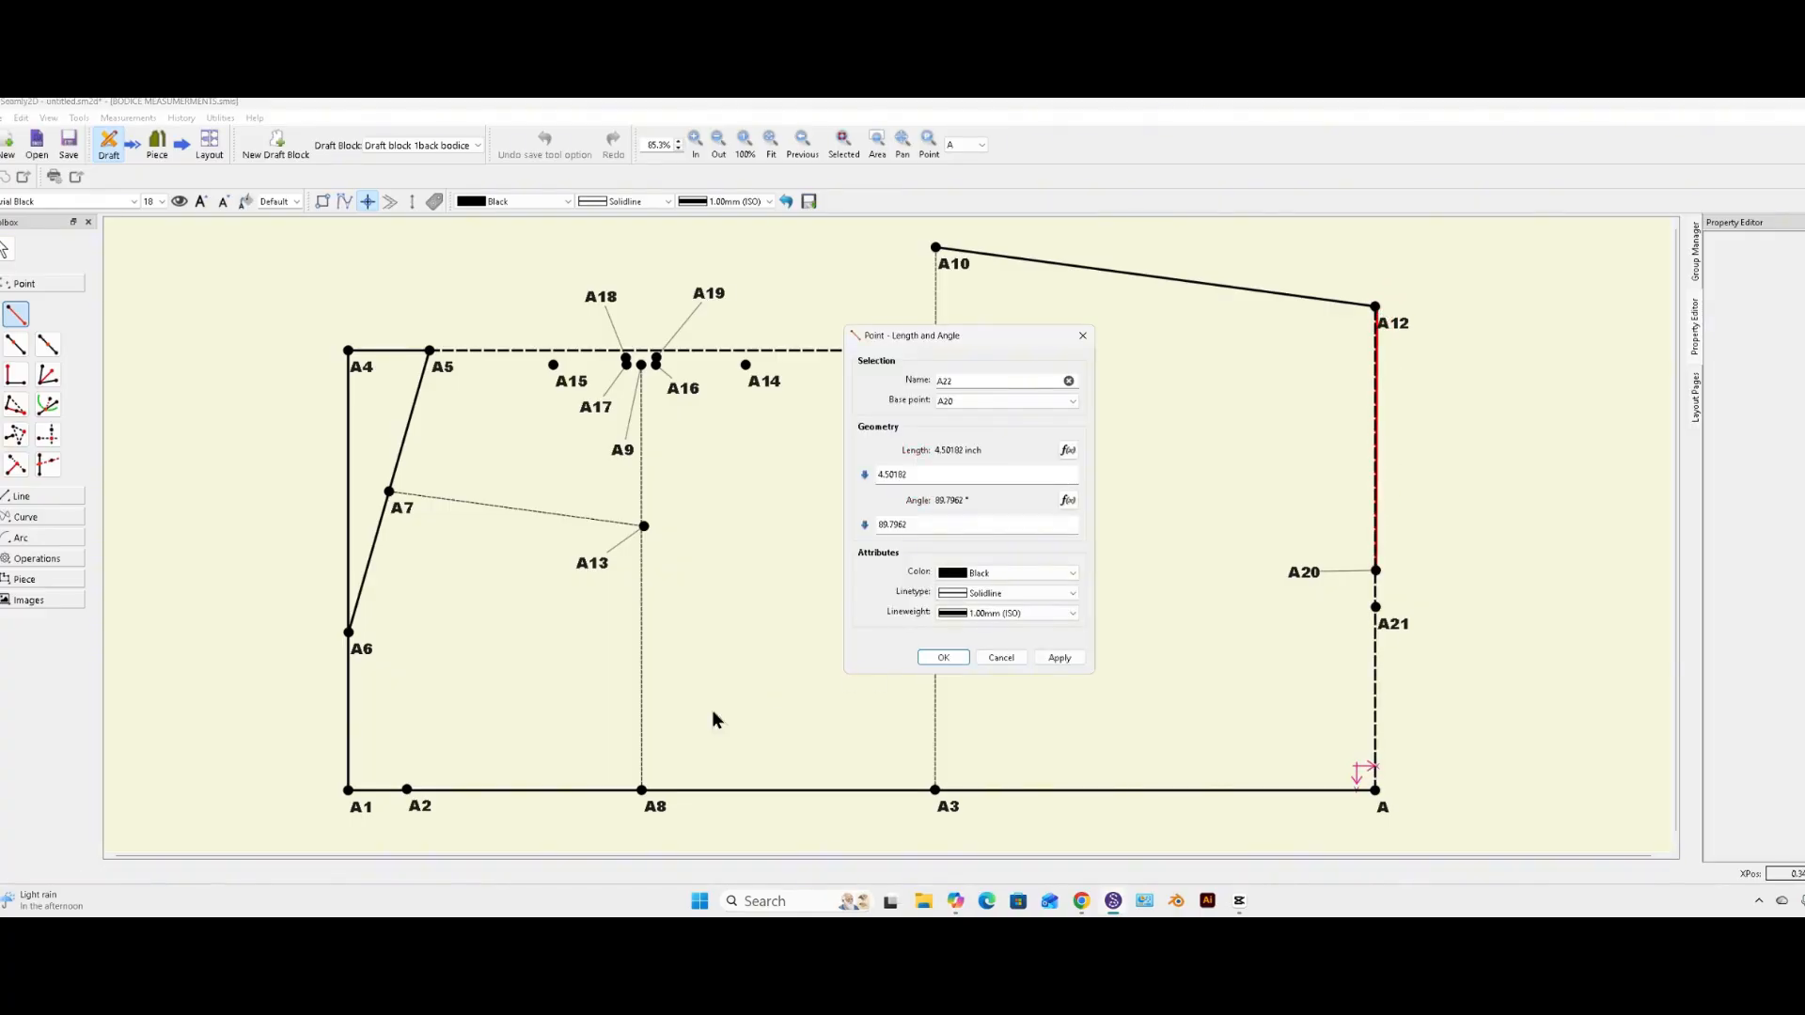
pyautogui.click(943, 657)
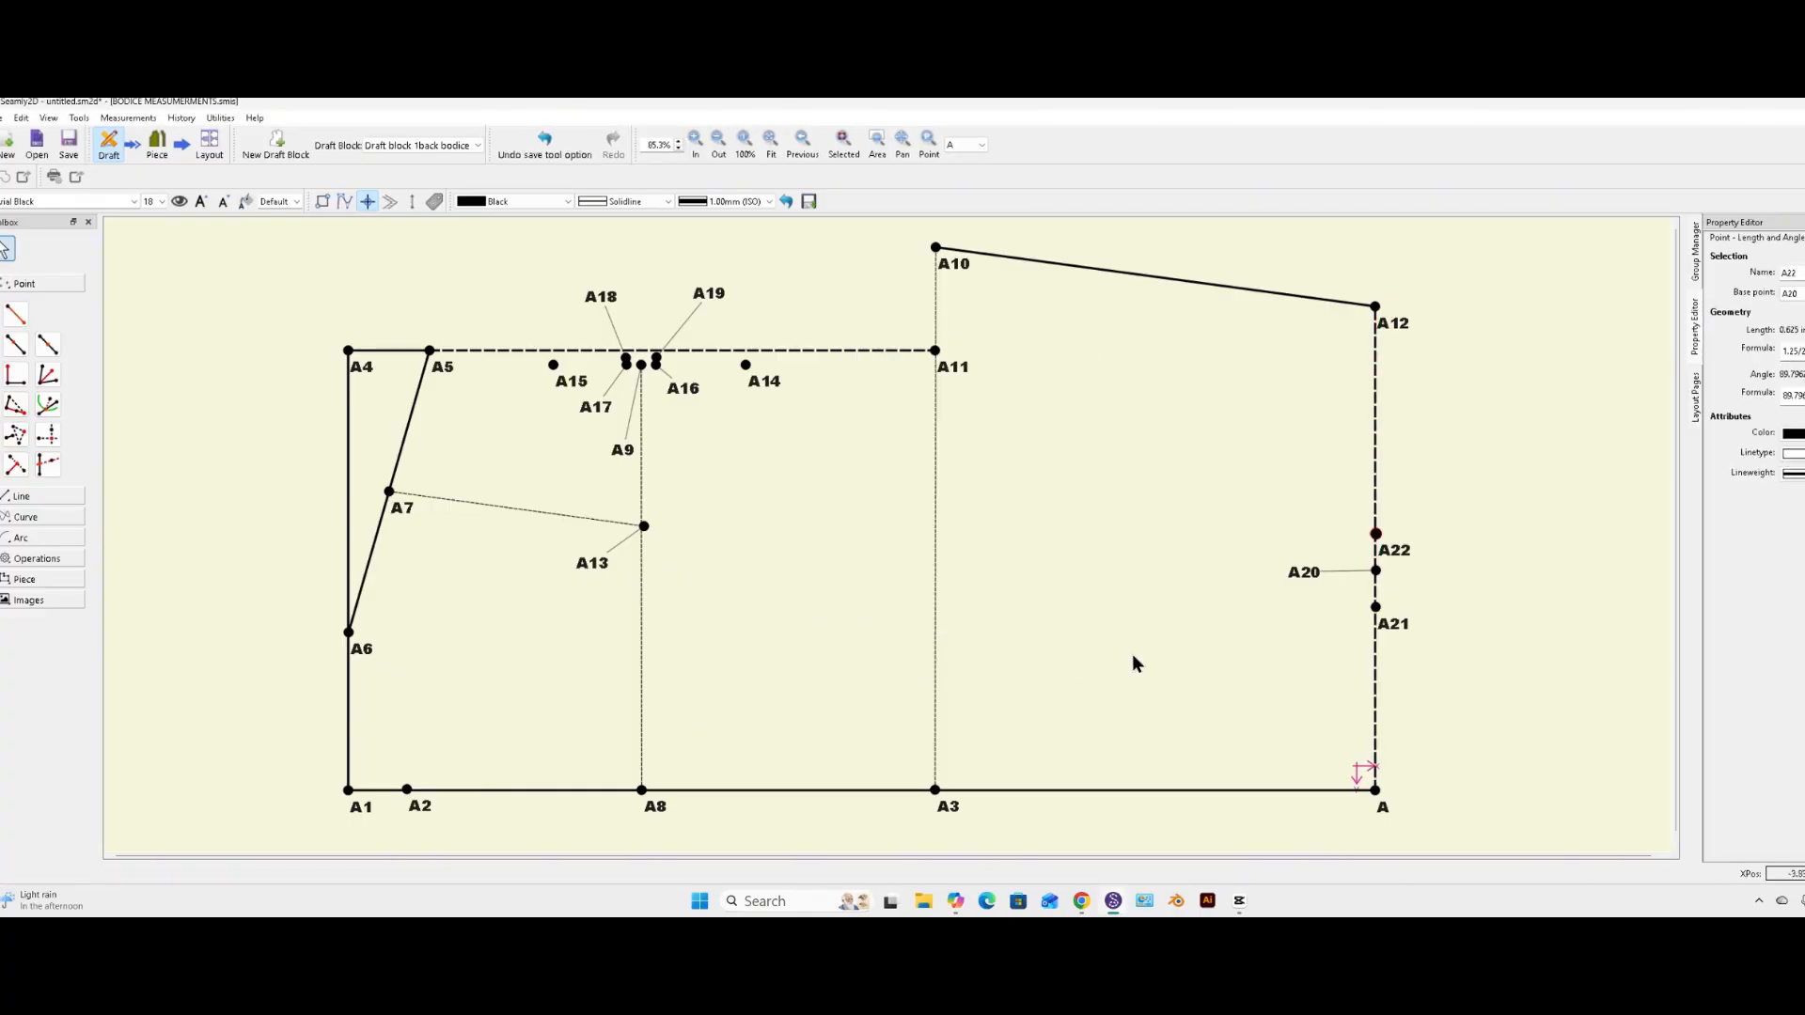
pyautogui.moveTo(1381, 552); pyautogui.dragTo(1351, 543)
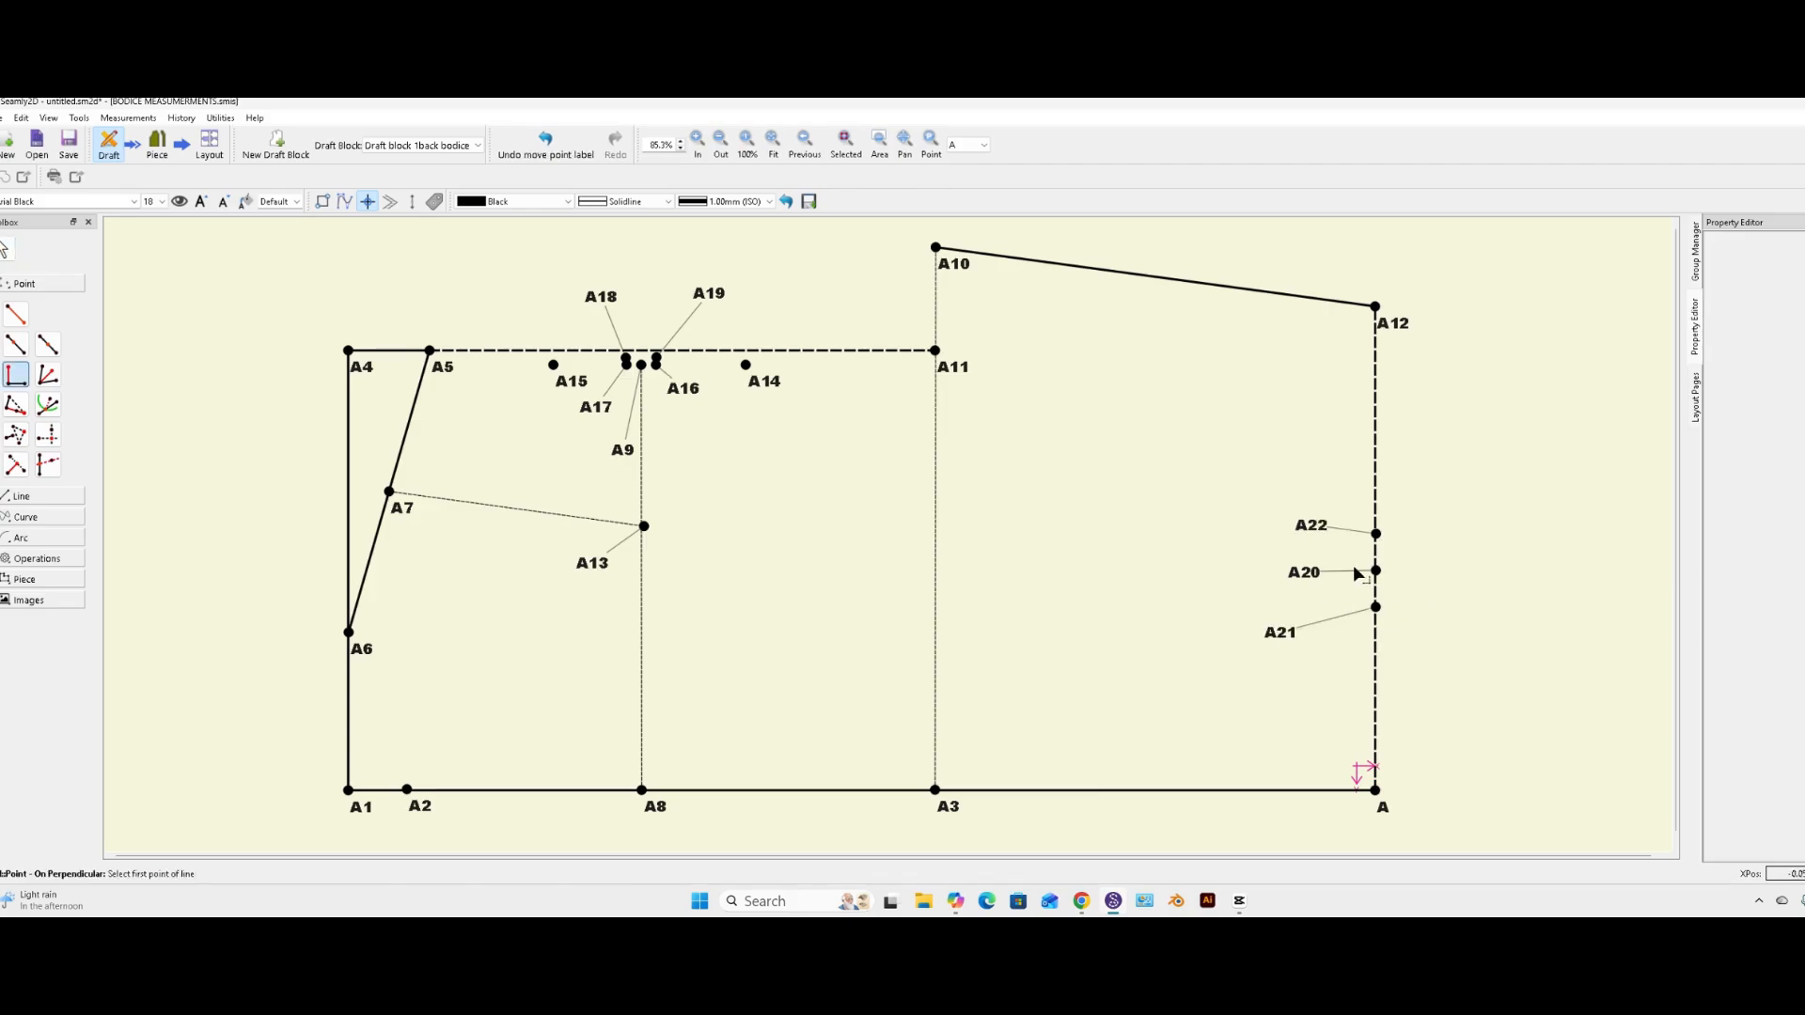
pyautogui.click(1376, 571)
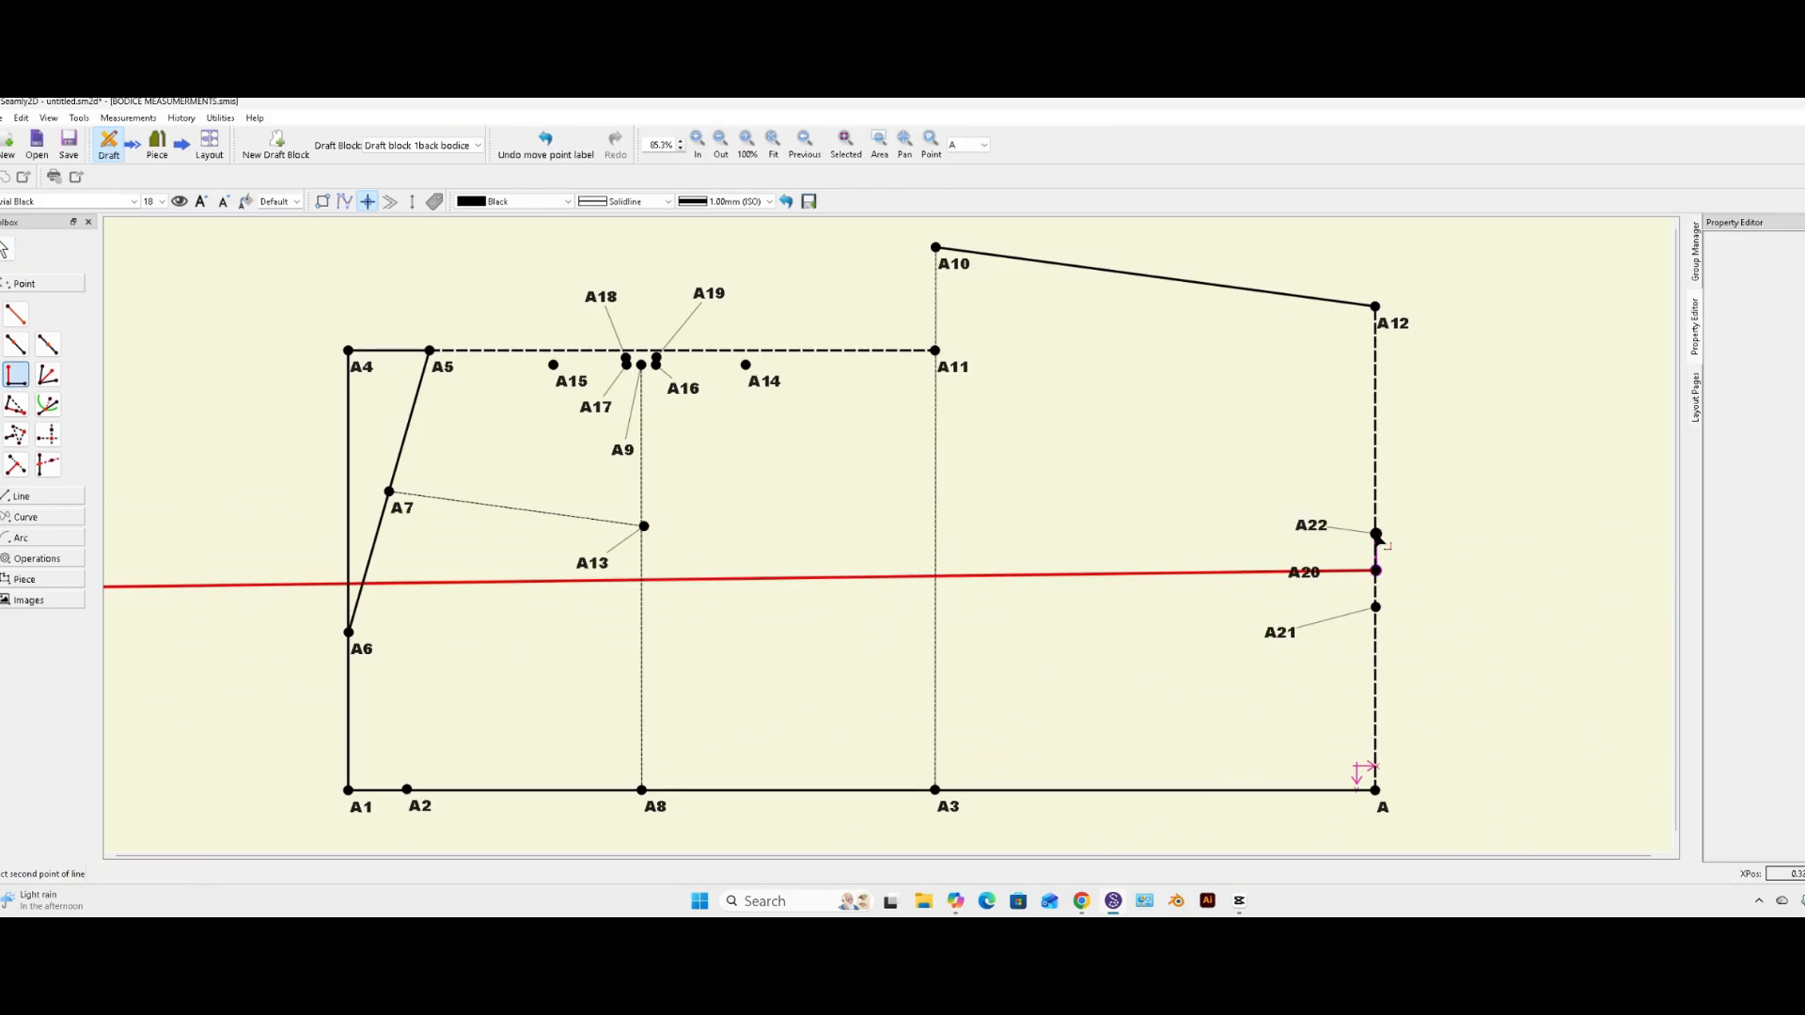
pyautogui.click(1375, 534)
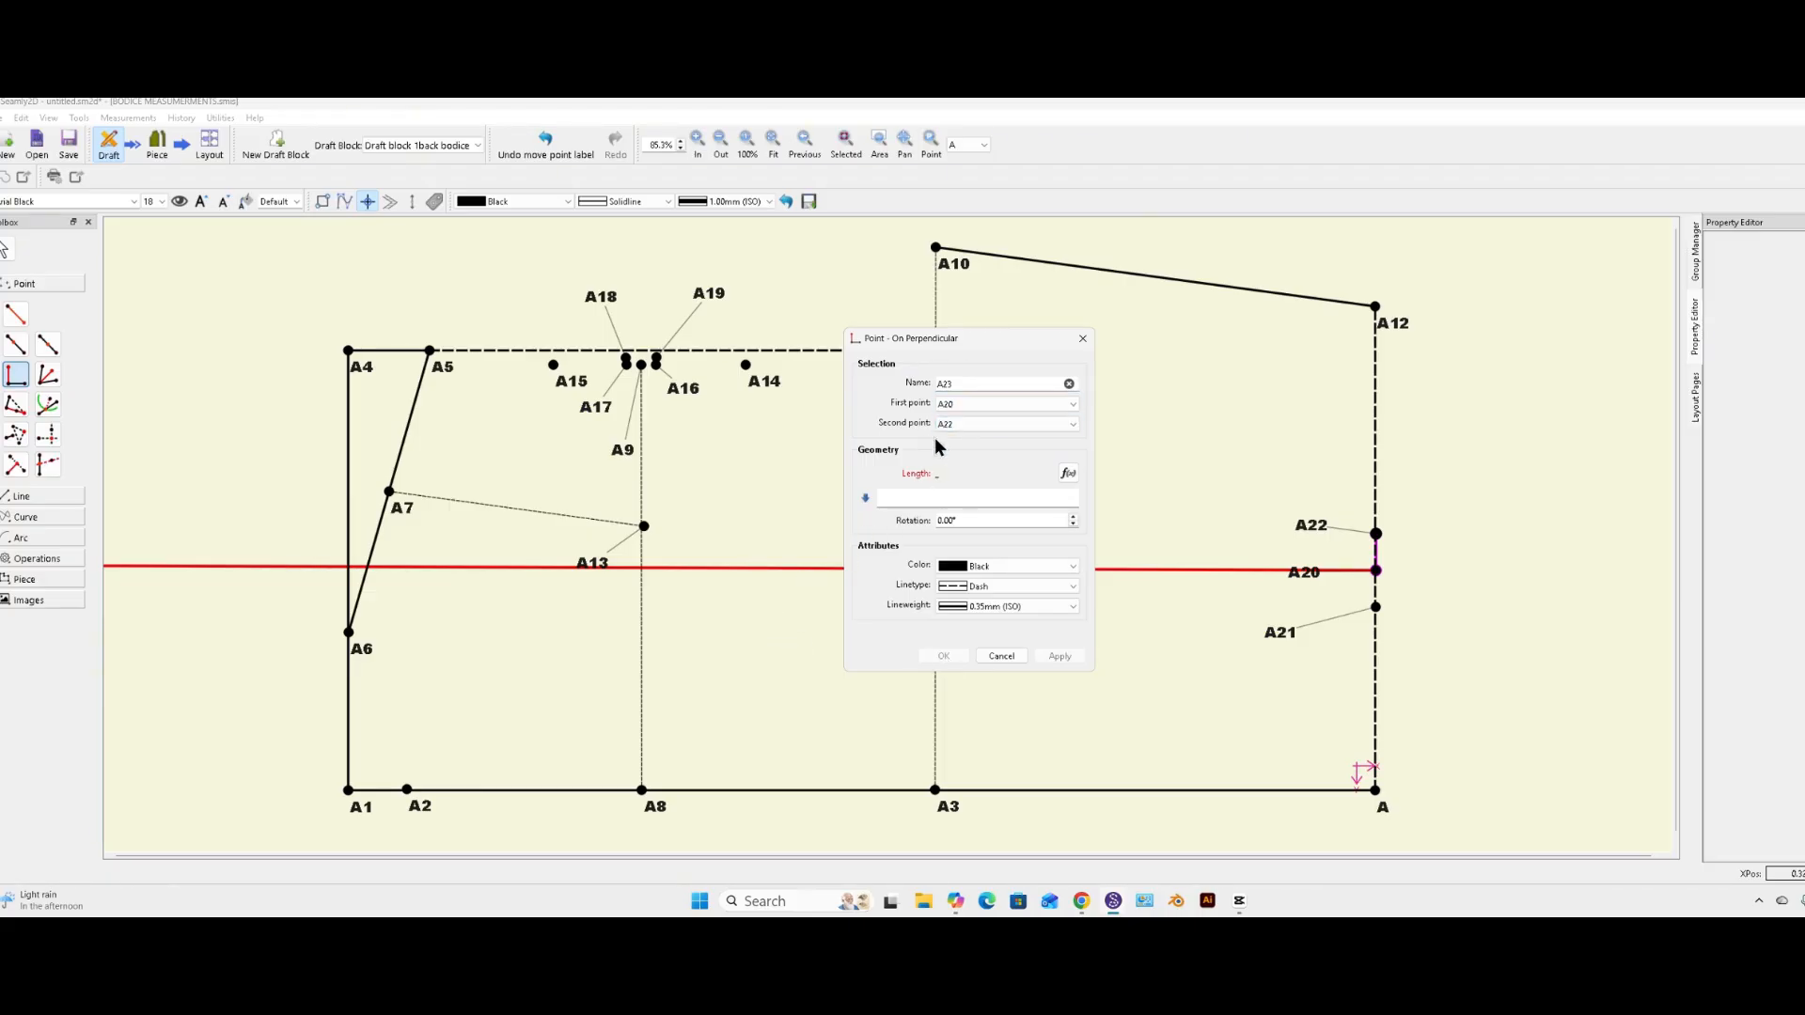
pyautogui.click(1068, 474)
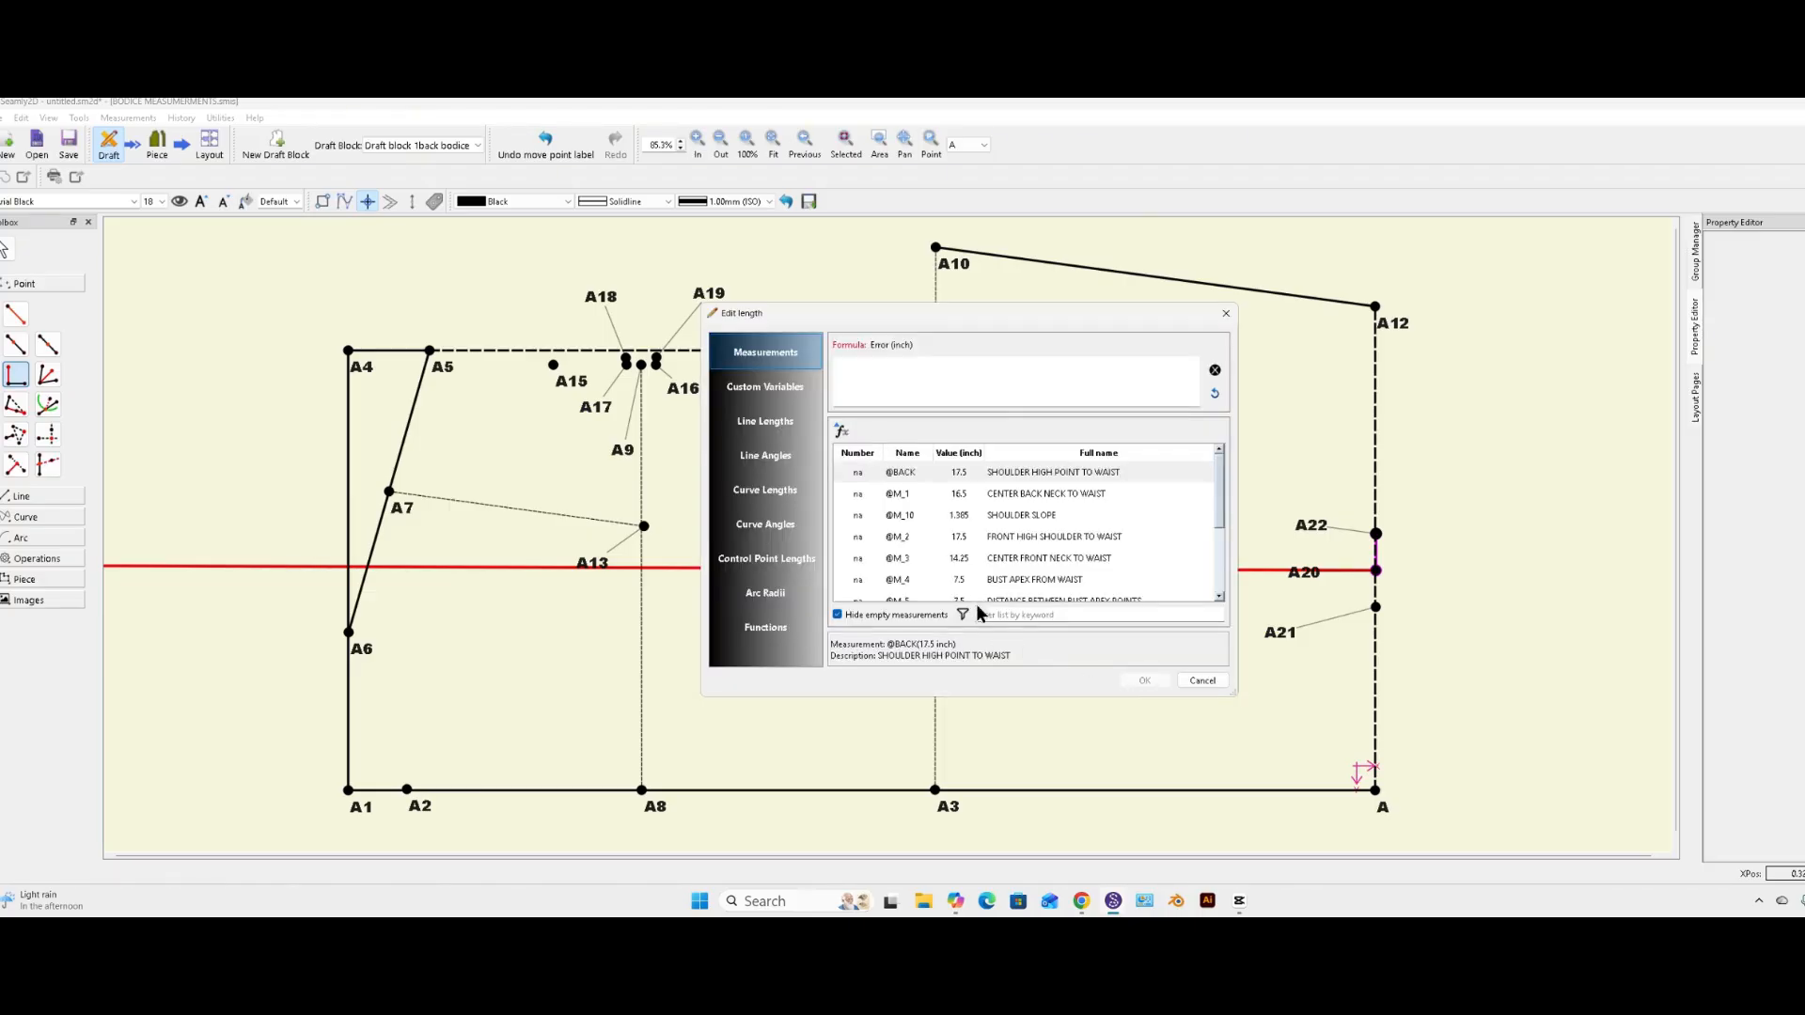
pyautogui.click(858, 582)
pyautogui.doubleClick(858, 587)
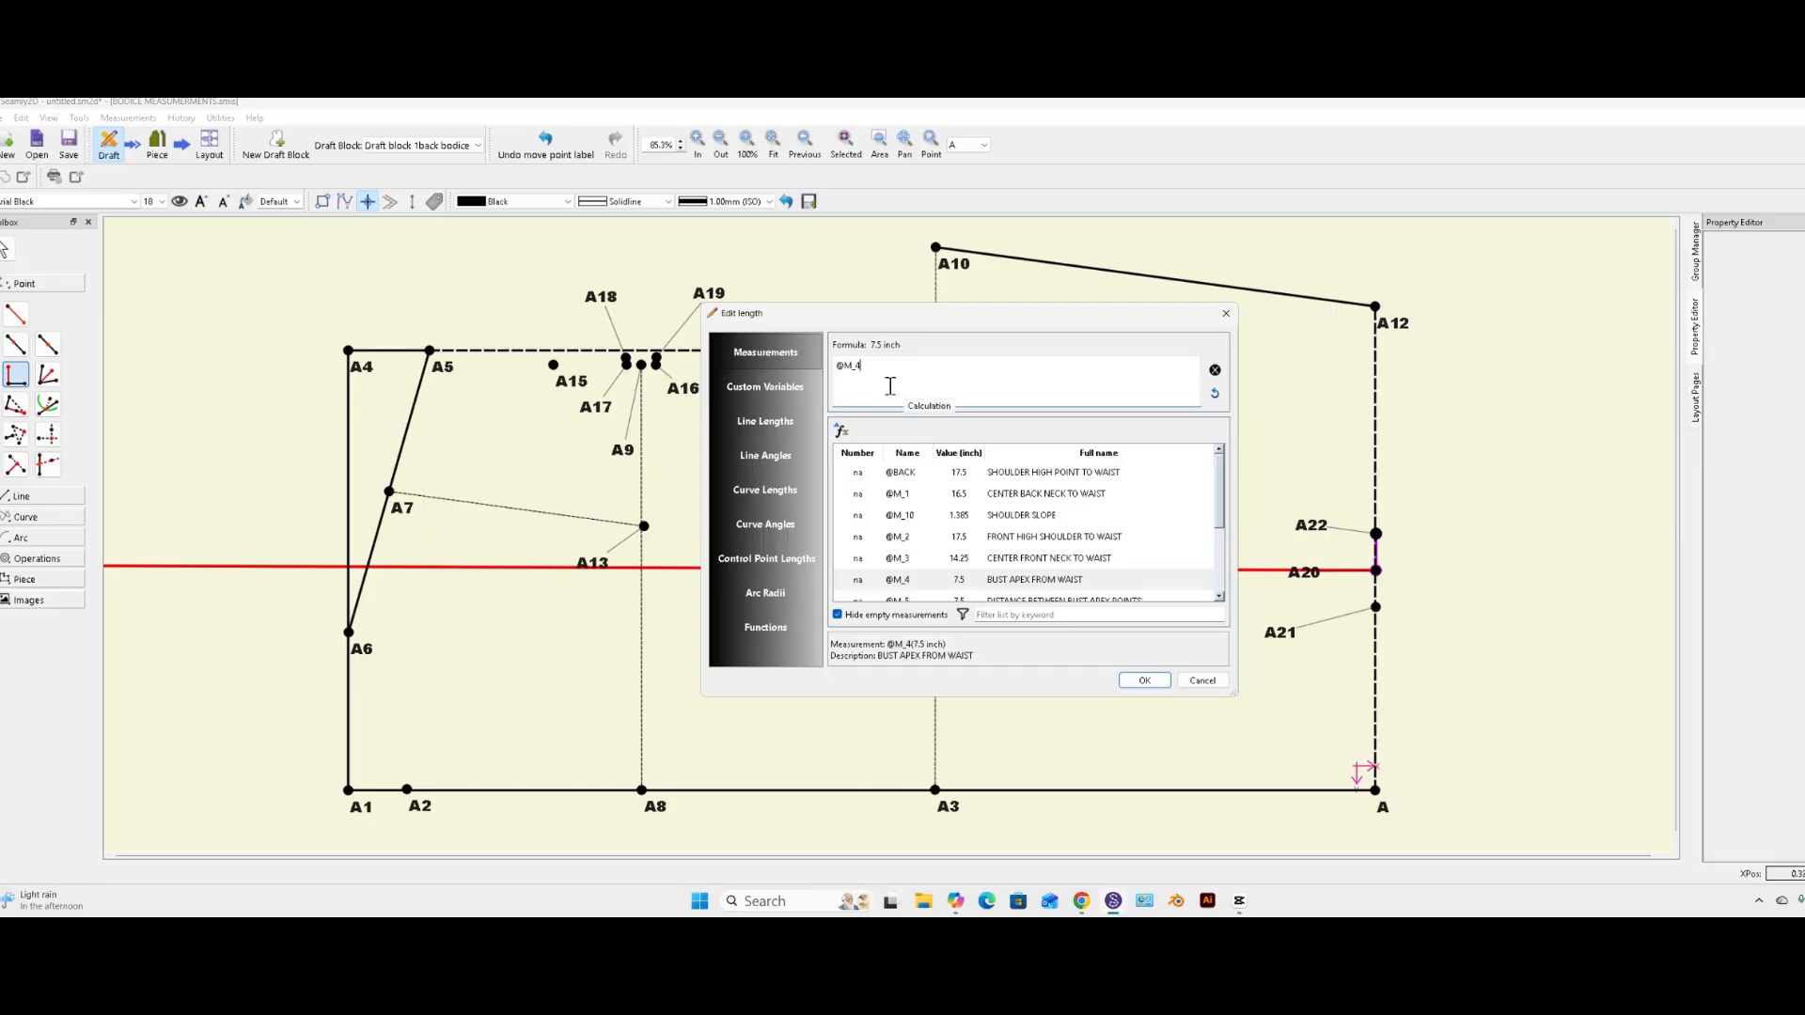
pyautogui.write('-1.25')
pyautogui.click(1144, 680)
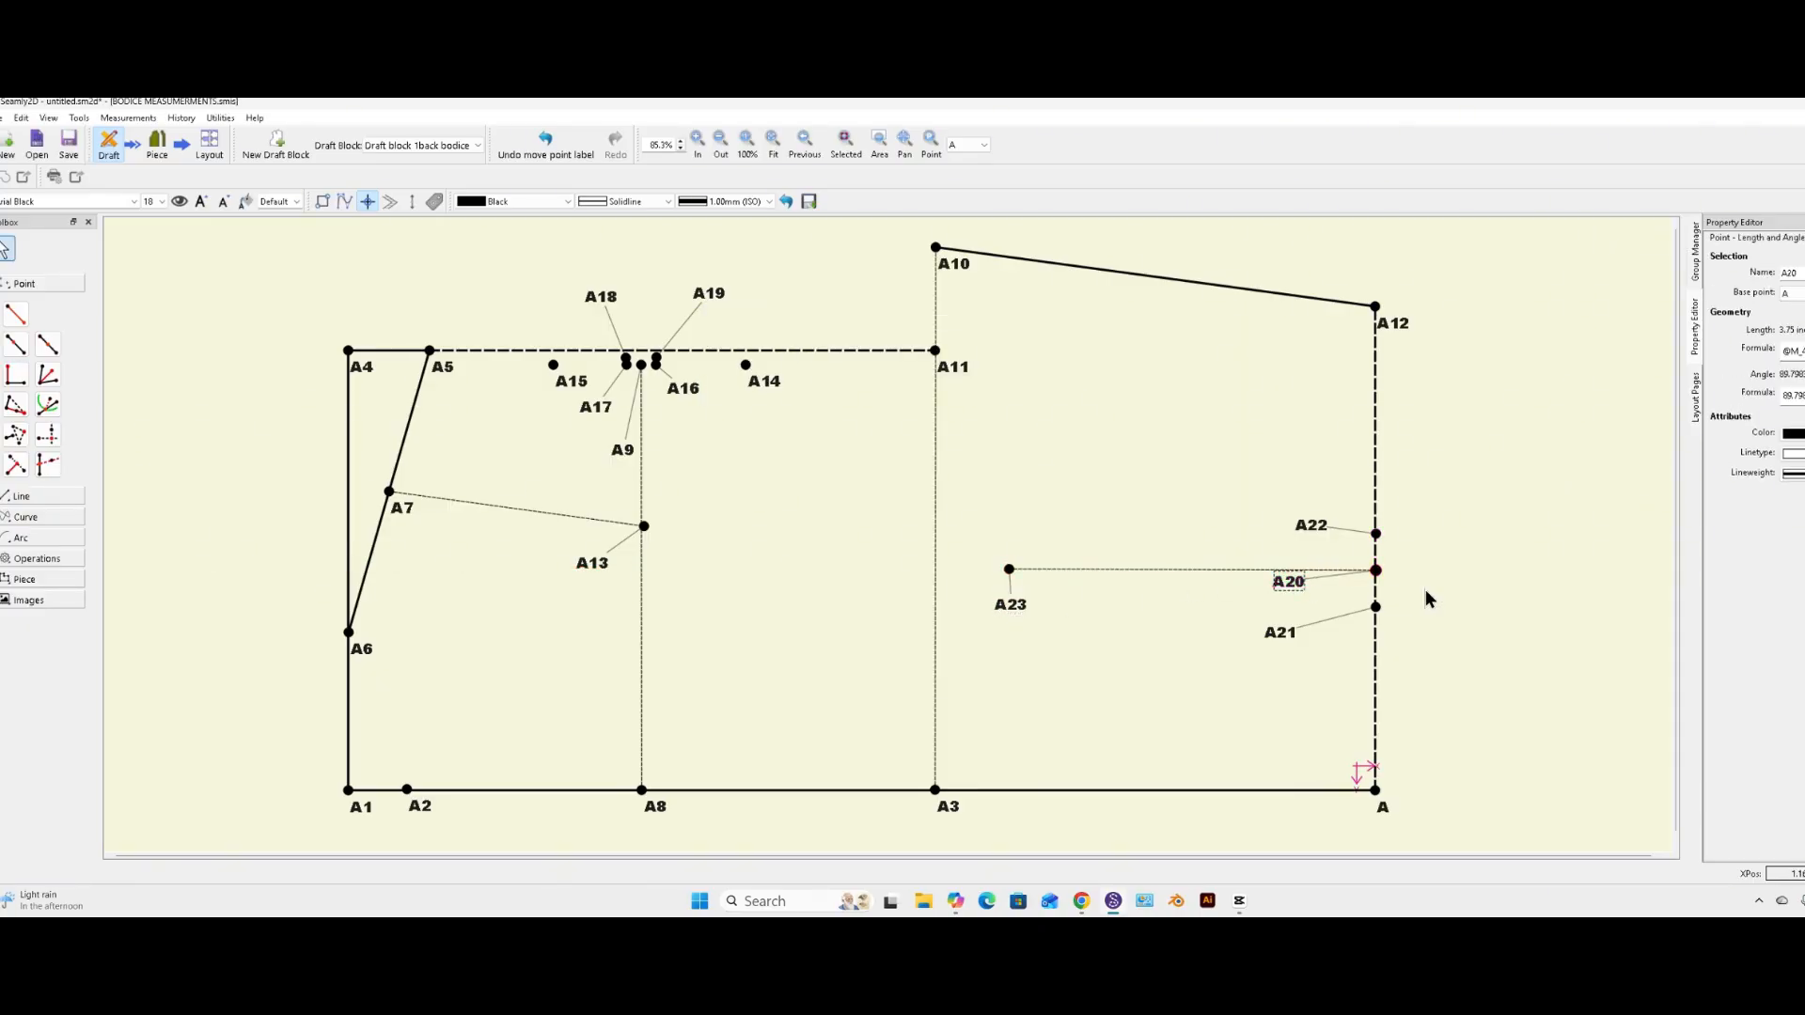
# - Add true dart points A24 and A25 on base line A12–A, using dart points A22, A23 and A21
pyautogui.click(38, 560)
pyautogui.click(48, 458)
pyautogui.click(1376, 307)
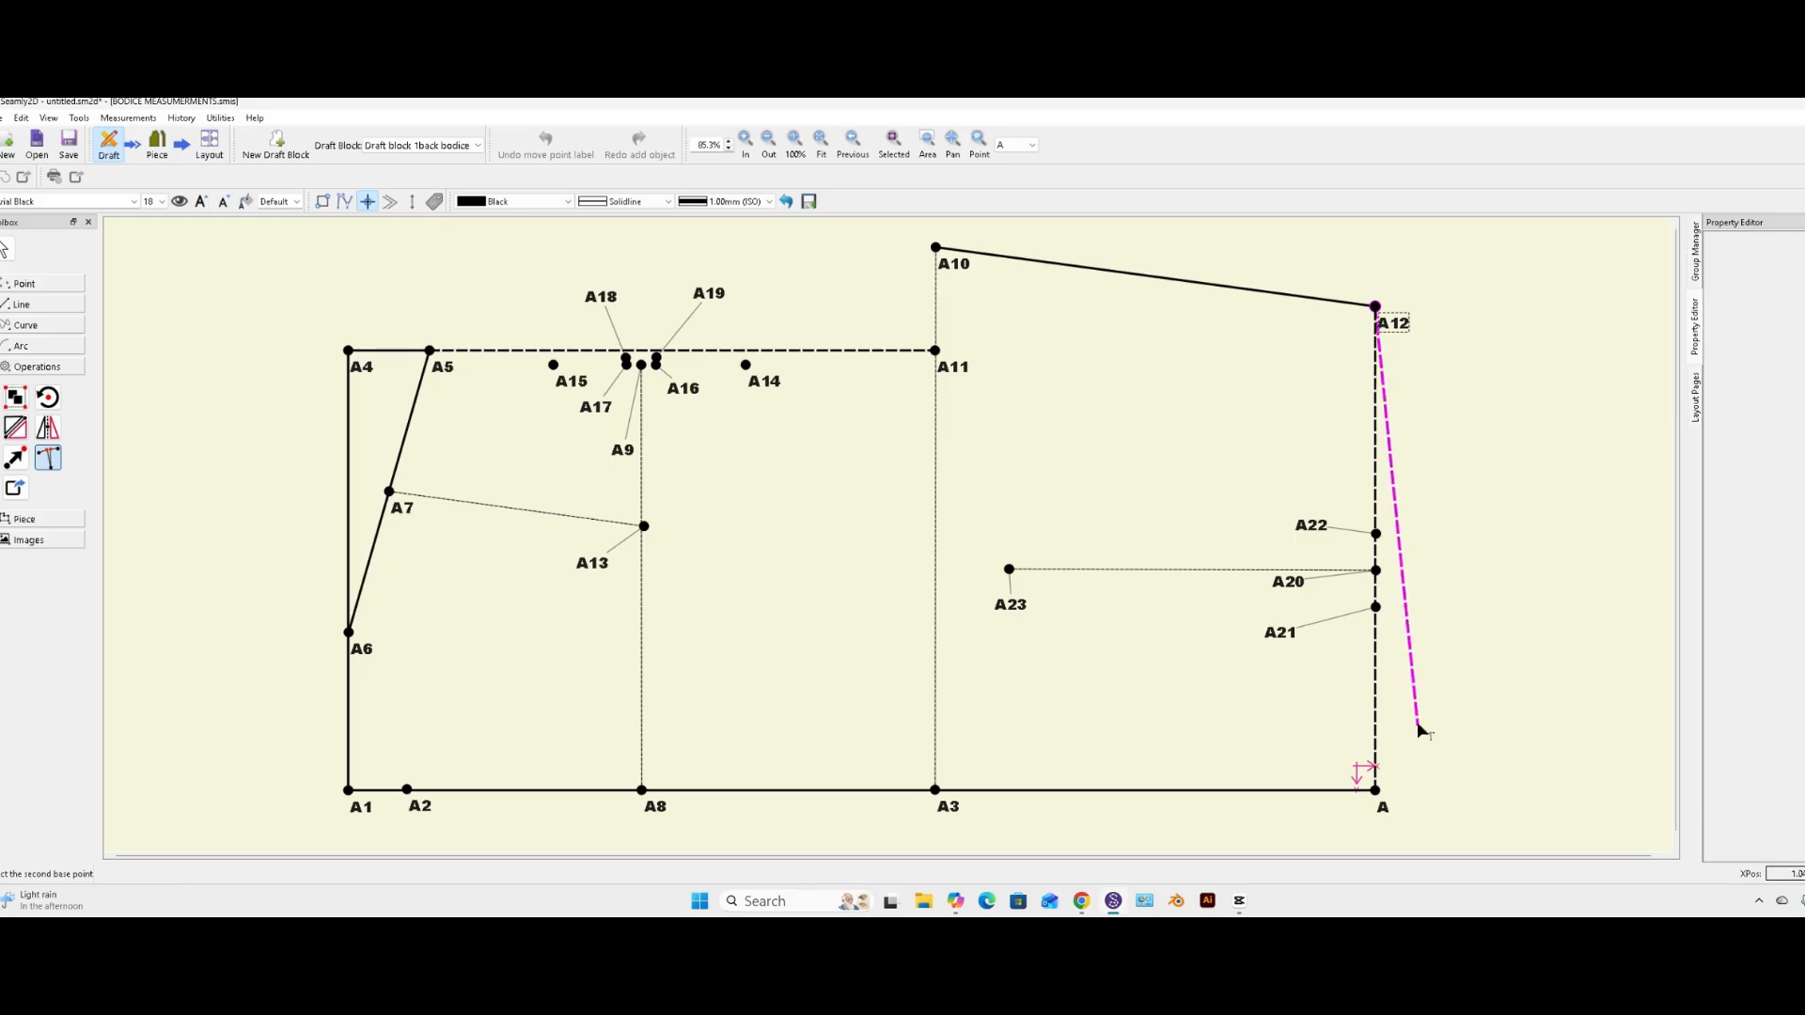
pyautogui.click(1375, 791)
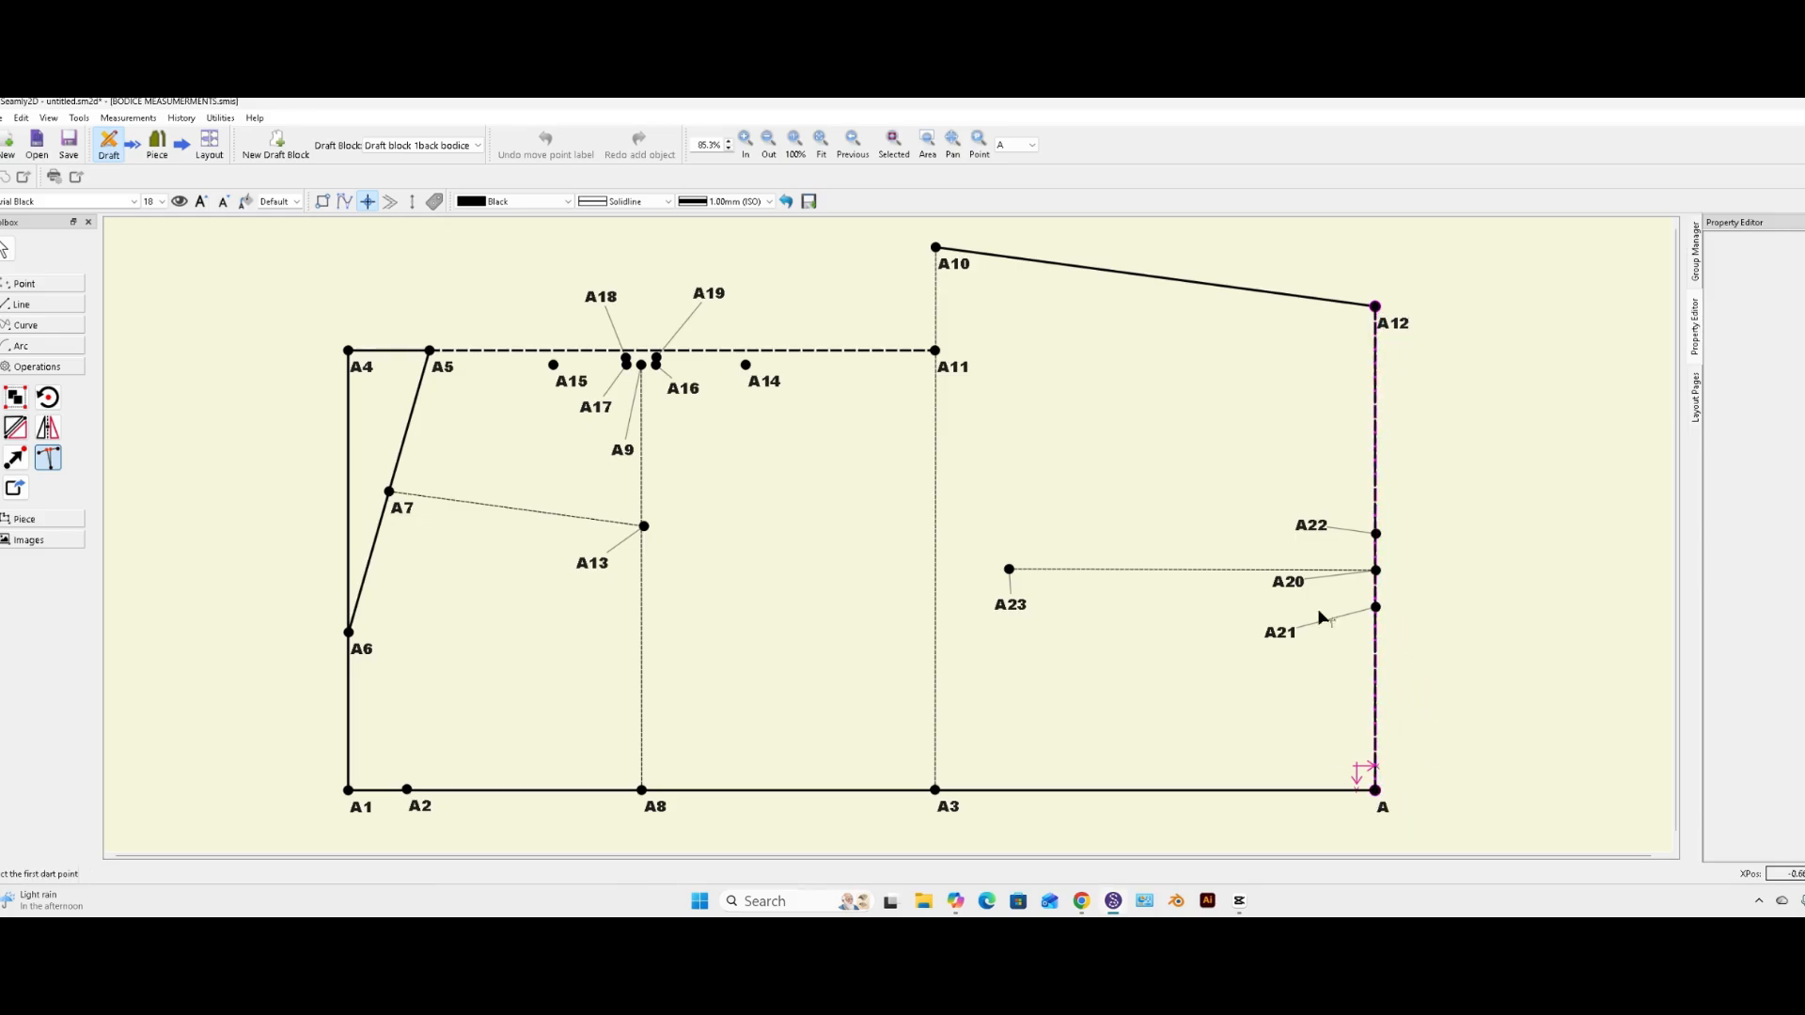
pyautogui.click(1376, 535)
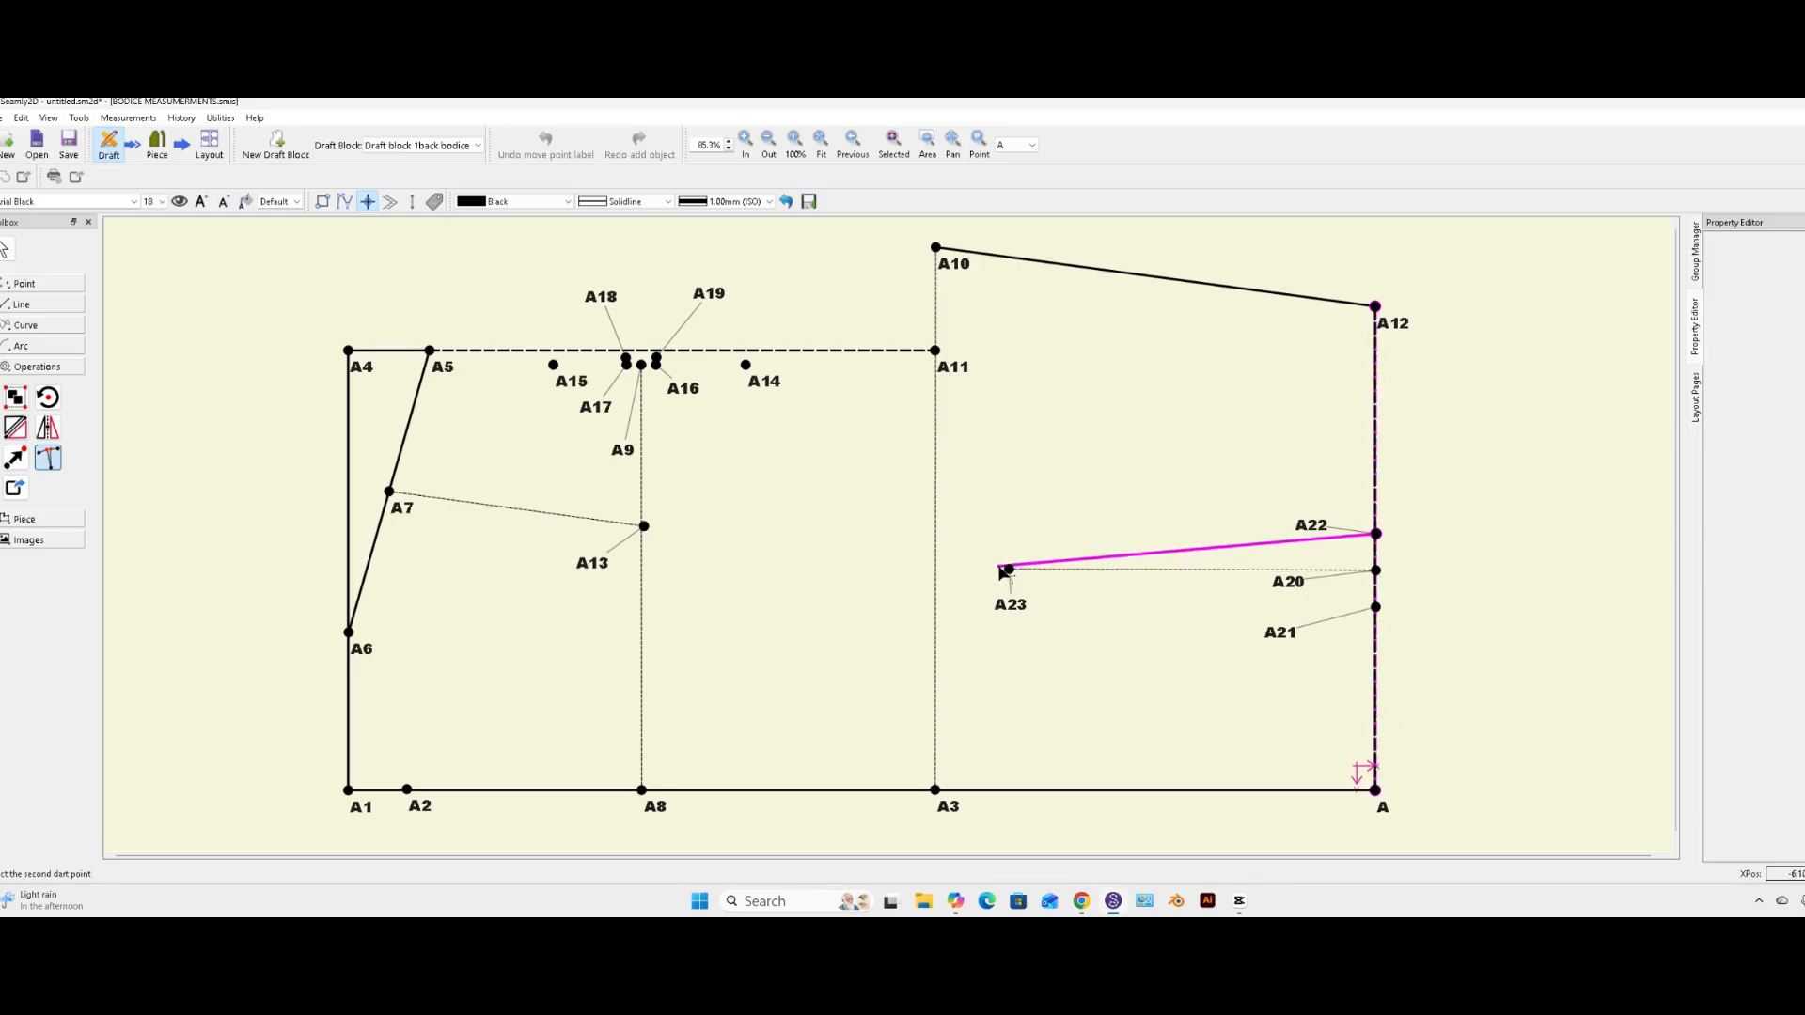
pyautogui.click(1010, 569)
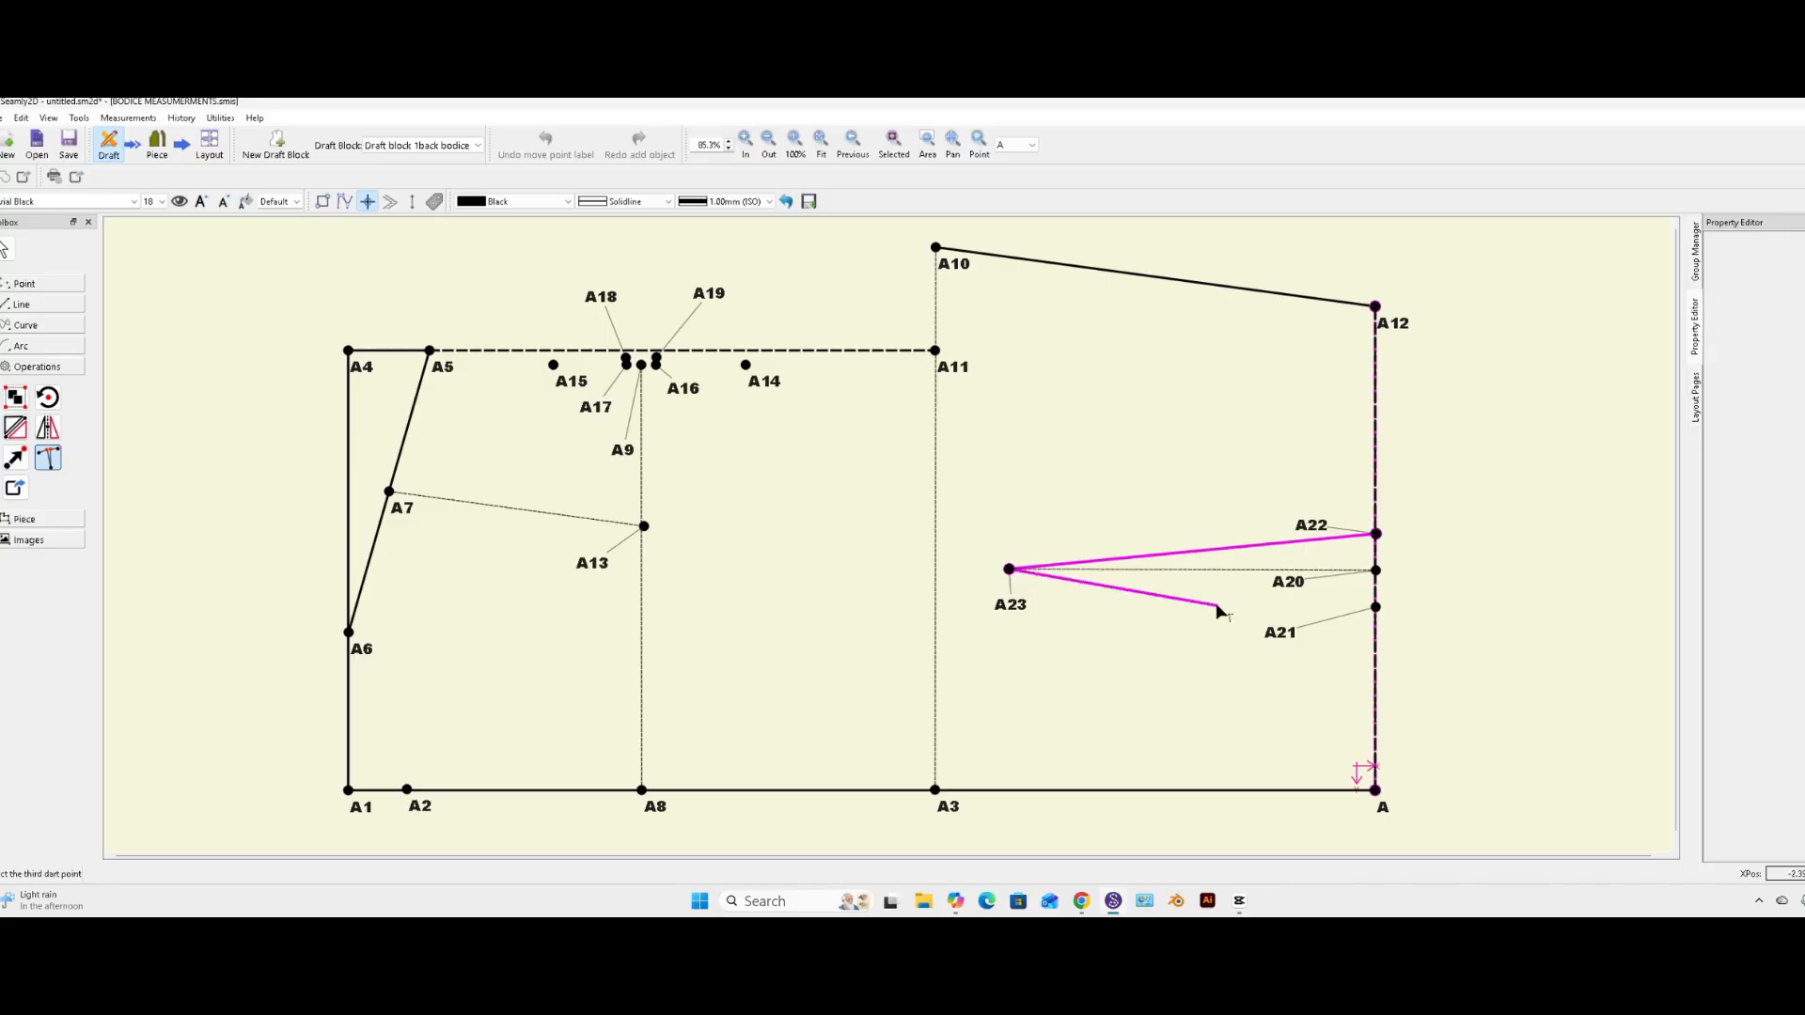
pyautogui.click(1376, 608)
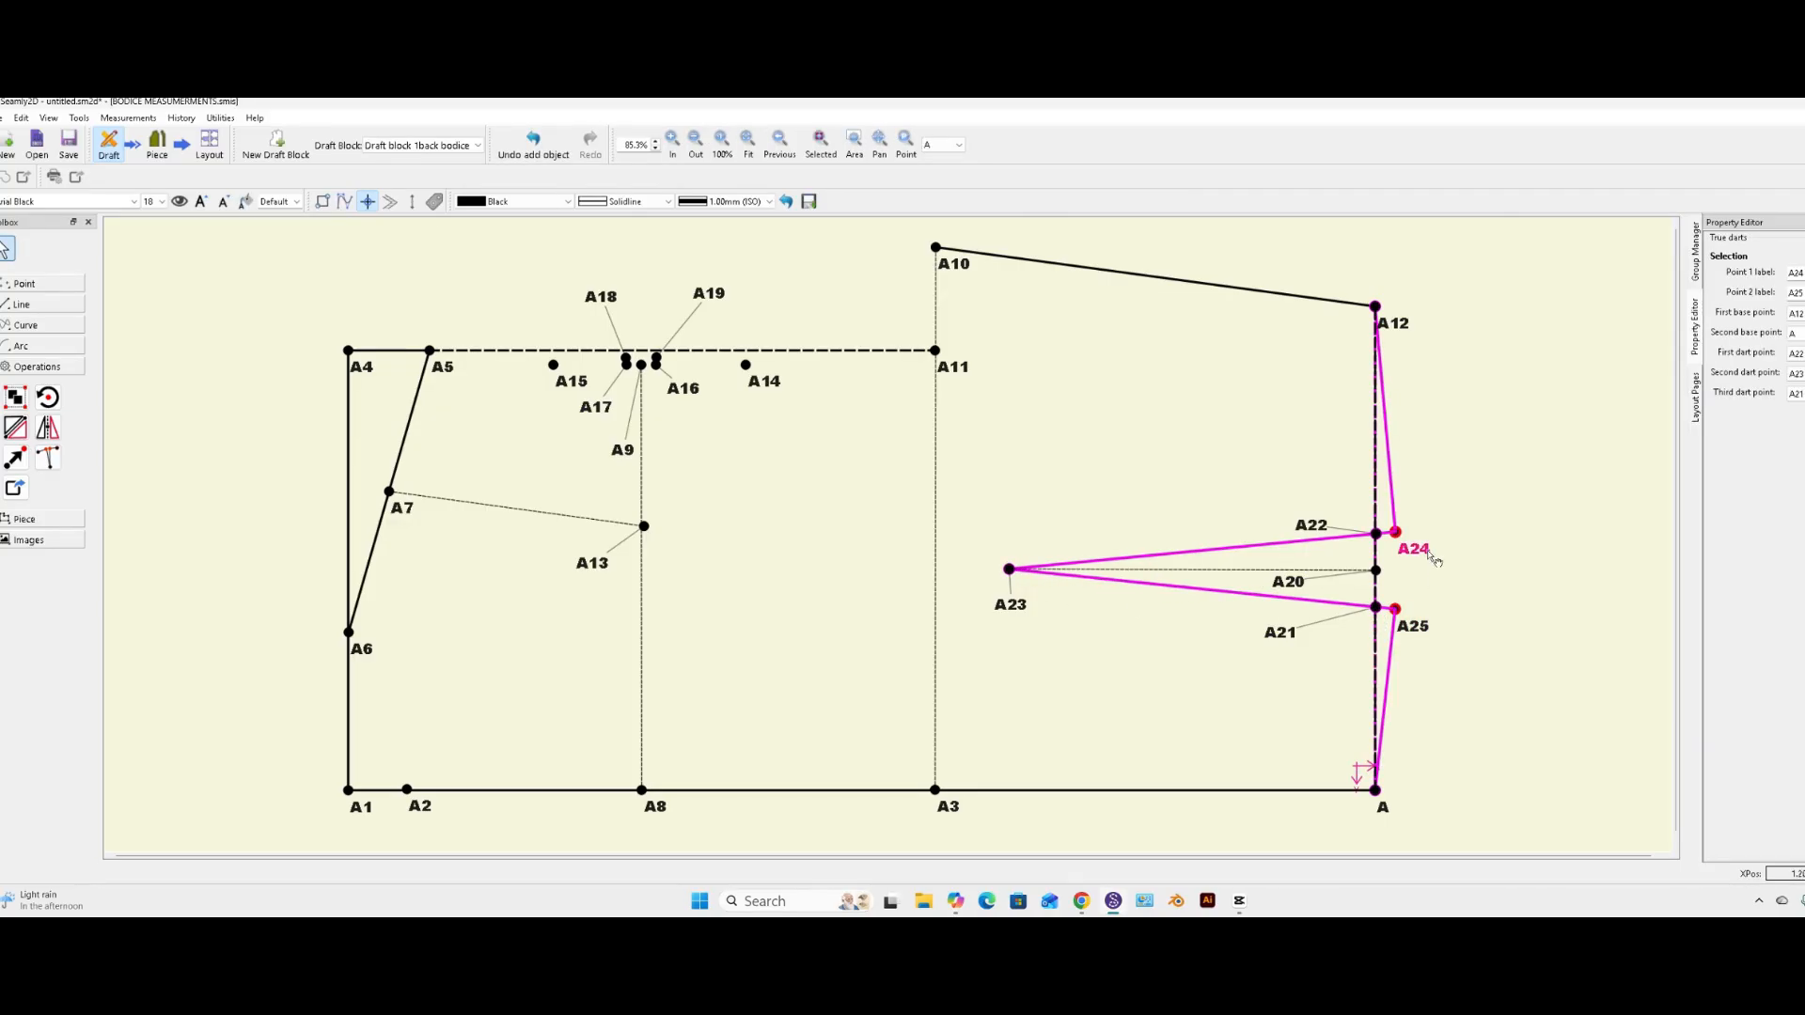
# - Move the A24 and A25 labels outward, clear of the waist dart
pyautogui.moveTo(1415, 550); pyautogui.dragTo(1432, 550)
pyautogui.moveTo(1419, 635); pyautogui.dragTo(1449, 637)
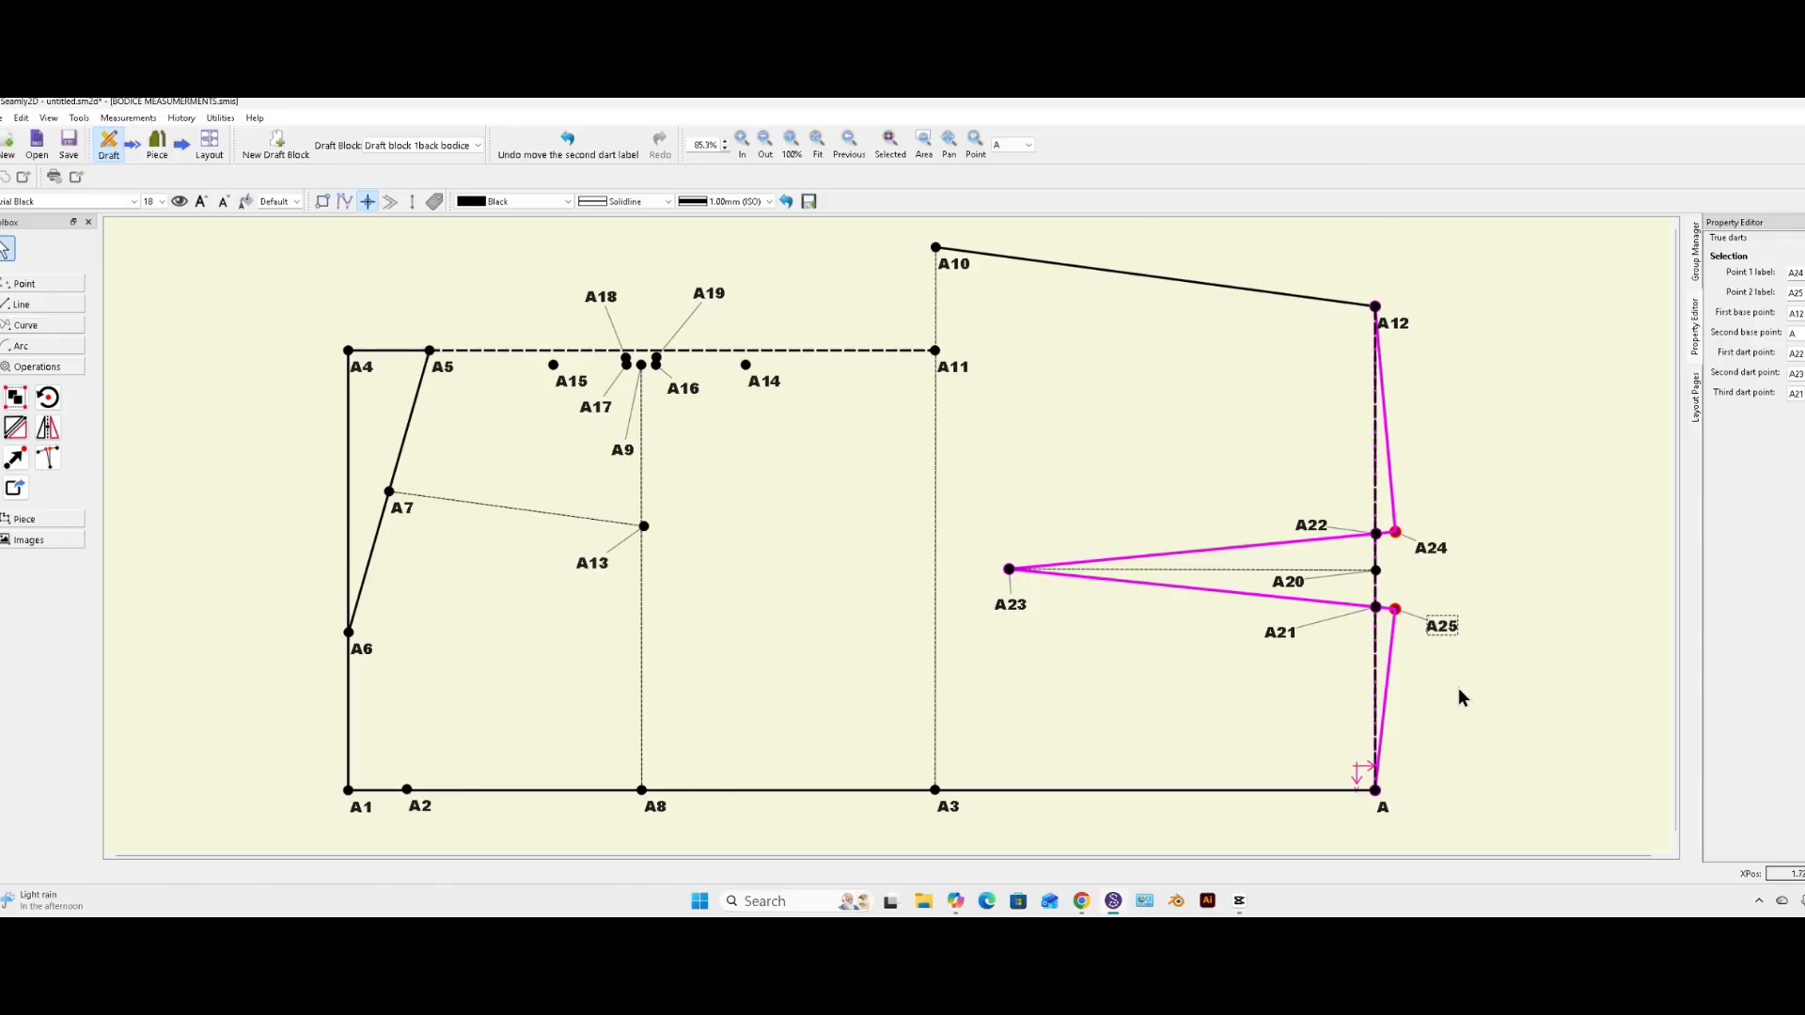
pyautogui.click(935, 662)
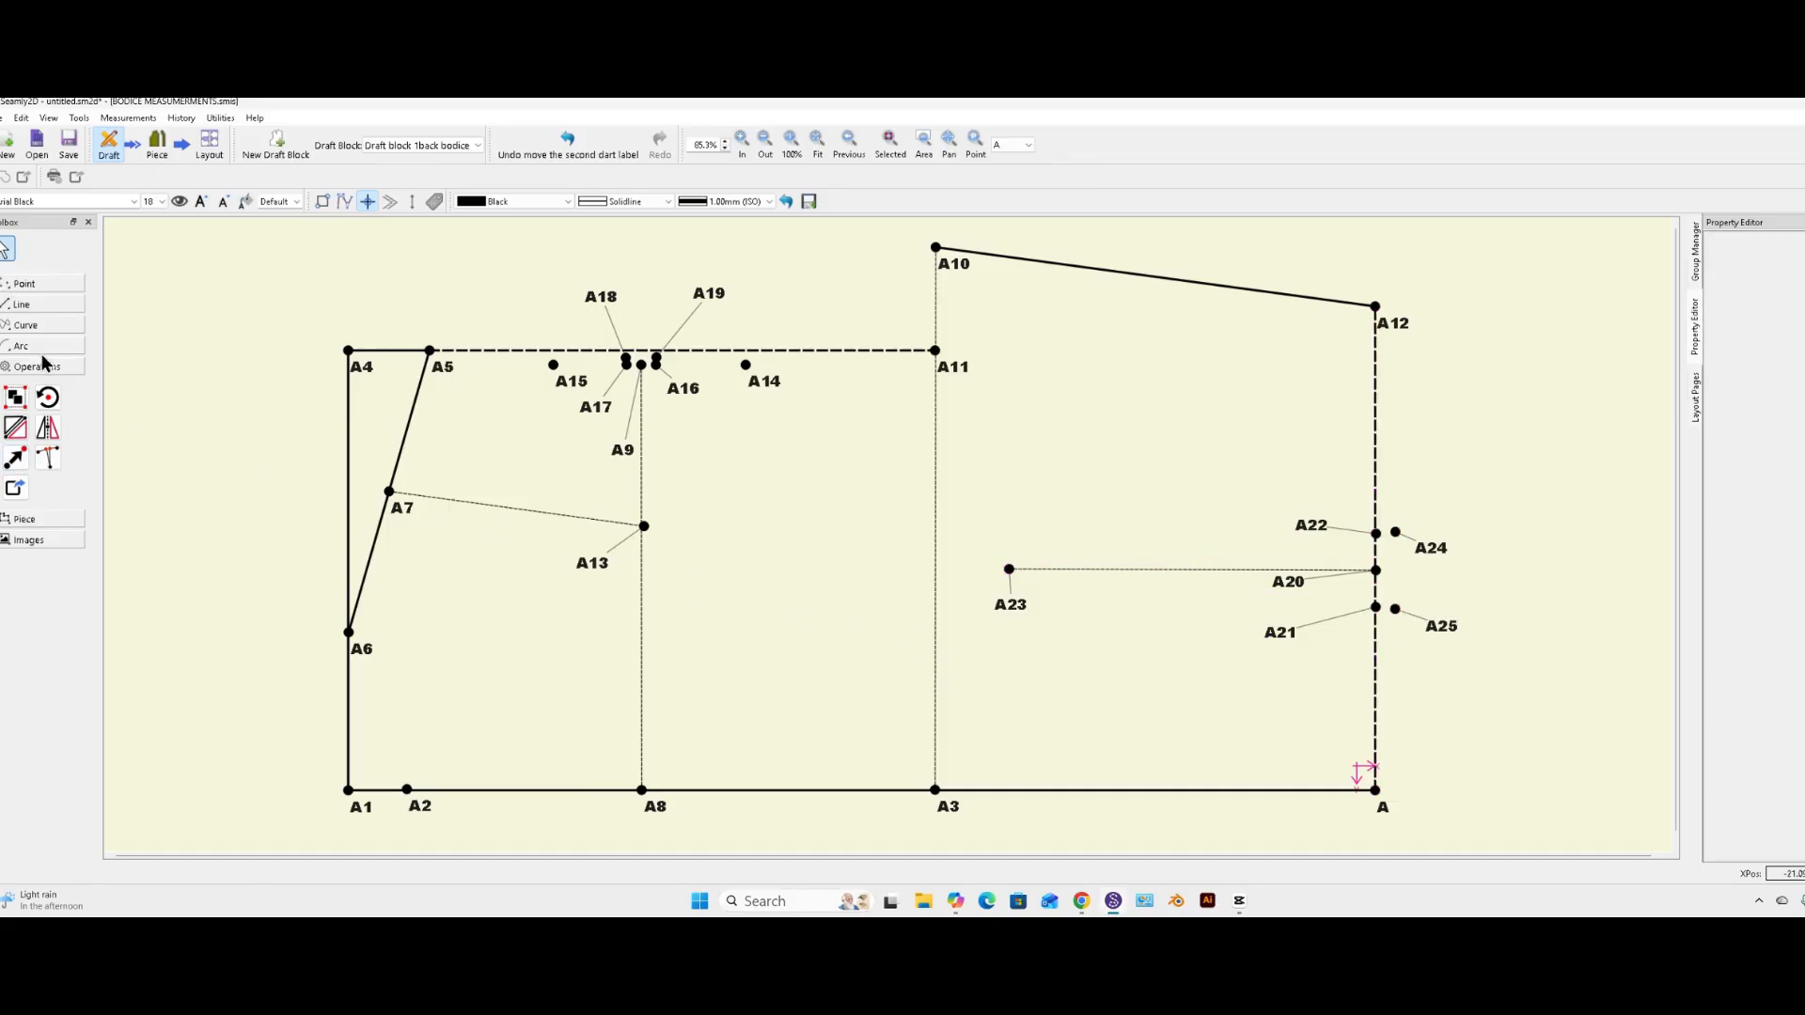
# - Draw an interactive neckline curve from A2 to A6, bow it into the block, and move the A2 label below A1
pyautogui.click(28, 326)
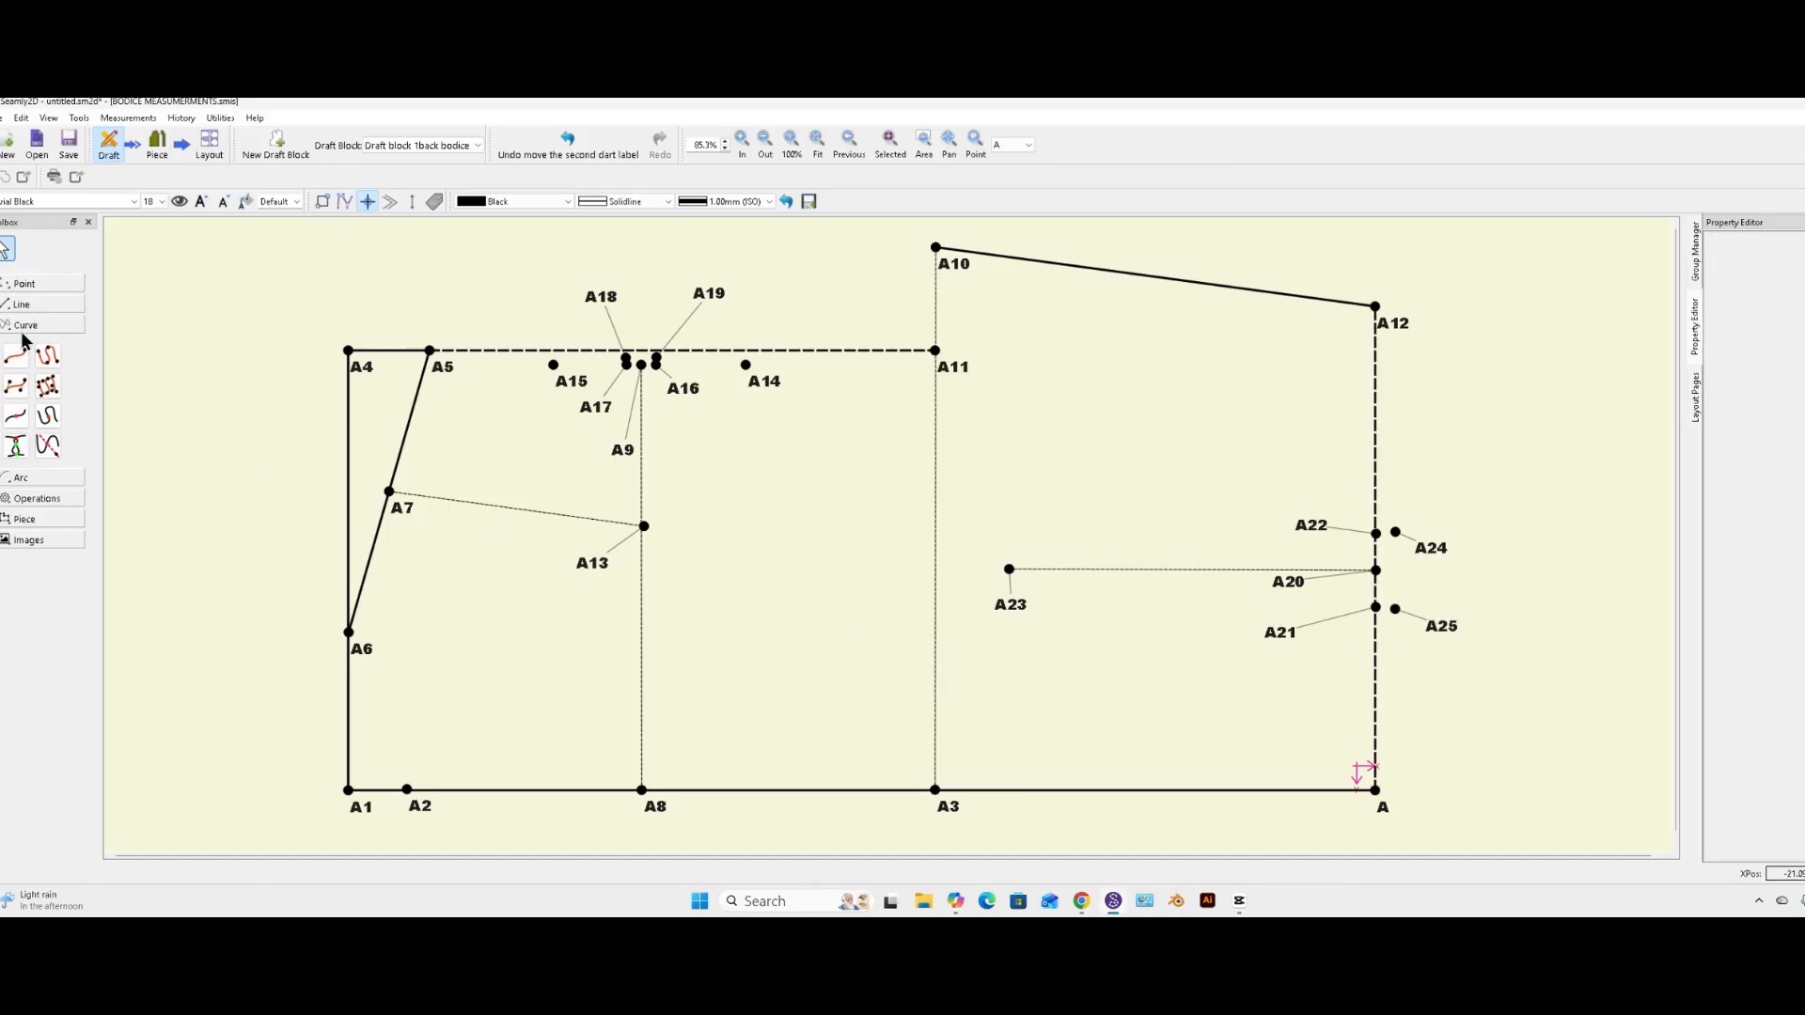
pyautogui.click(16, 356)
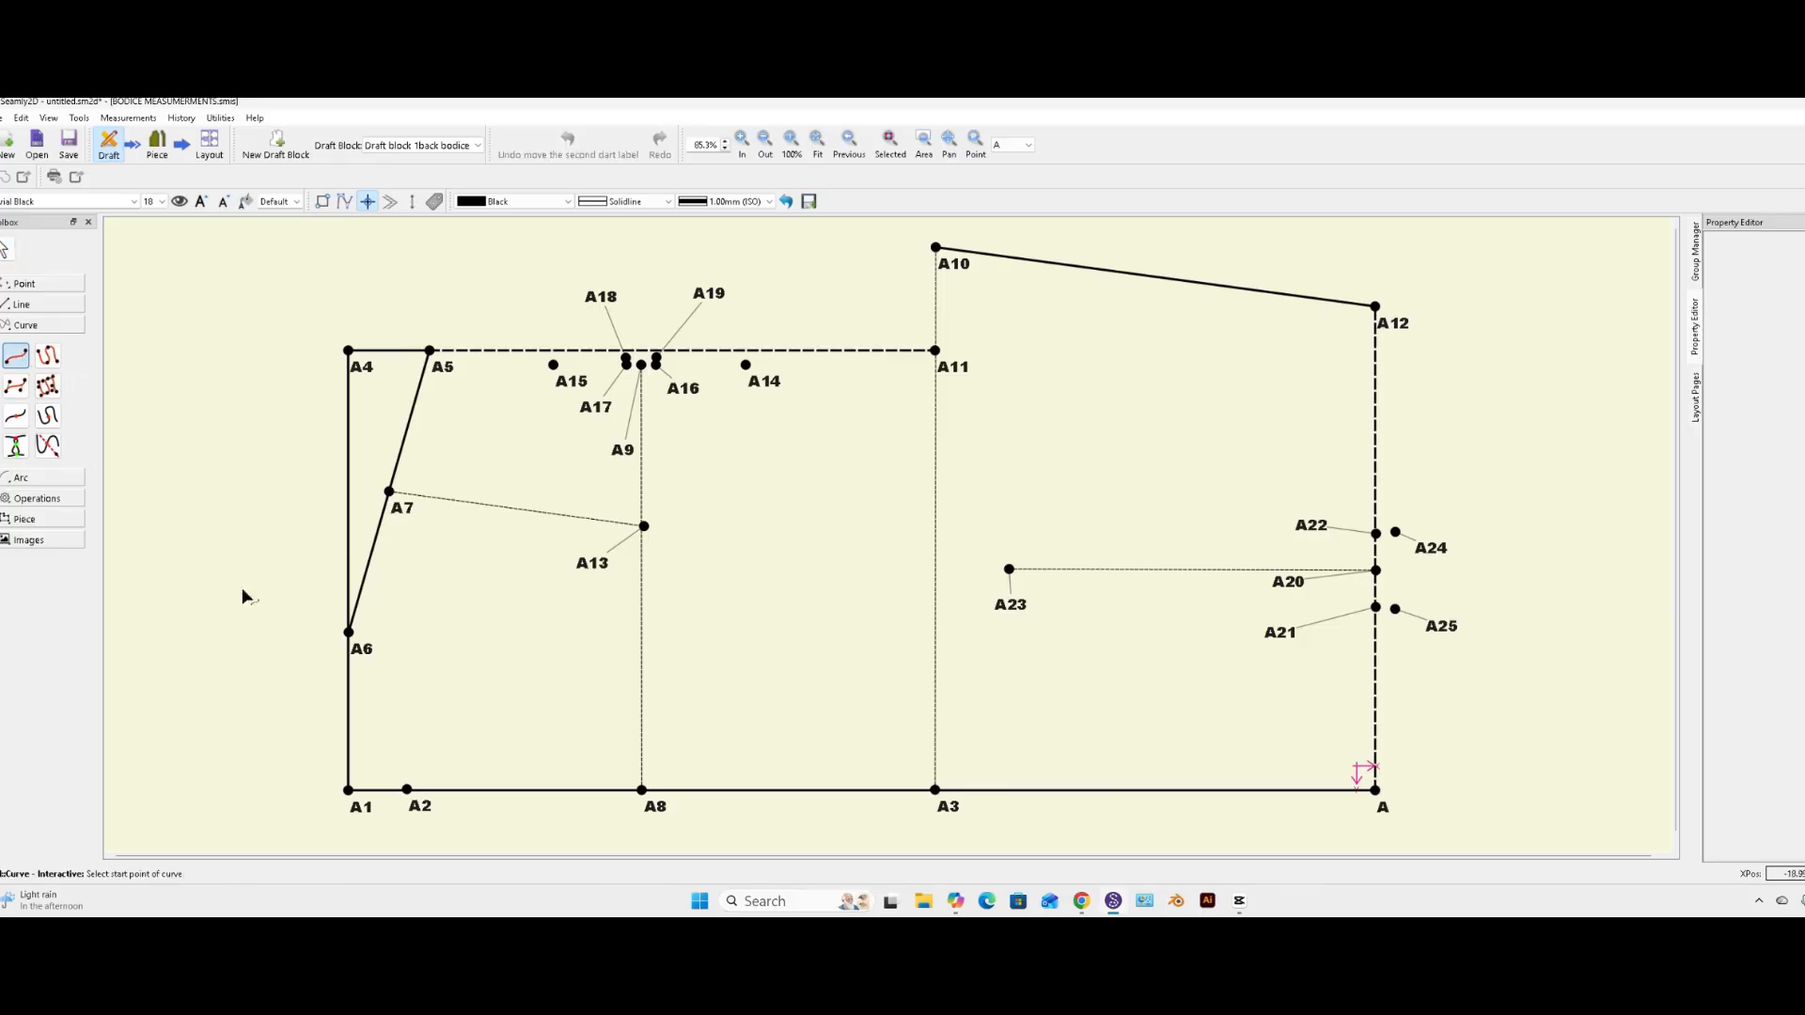
pyautogui.click(407, 790)
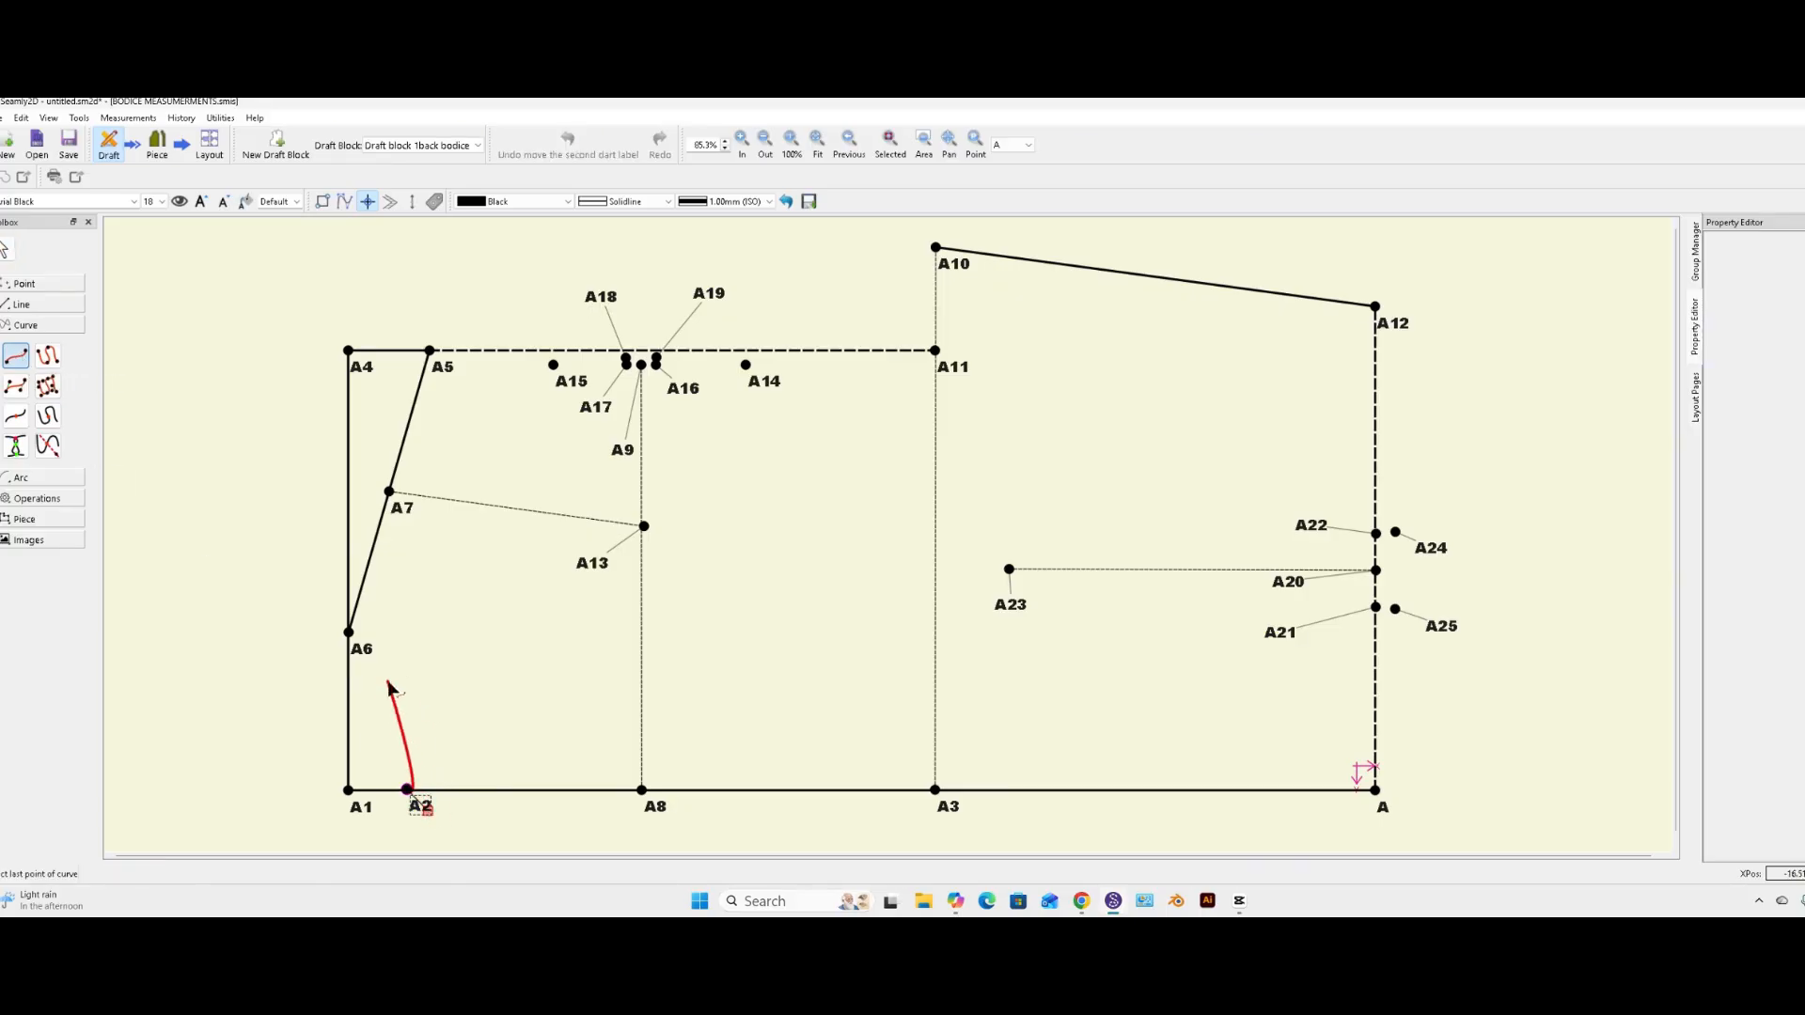
pyautogui.click(348, 632)
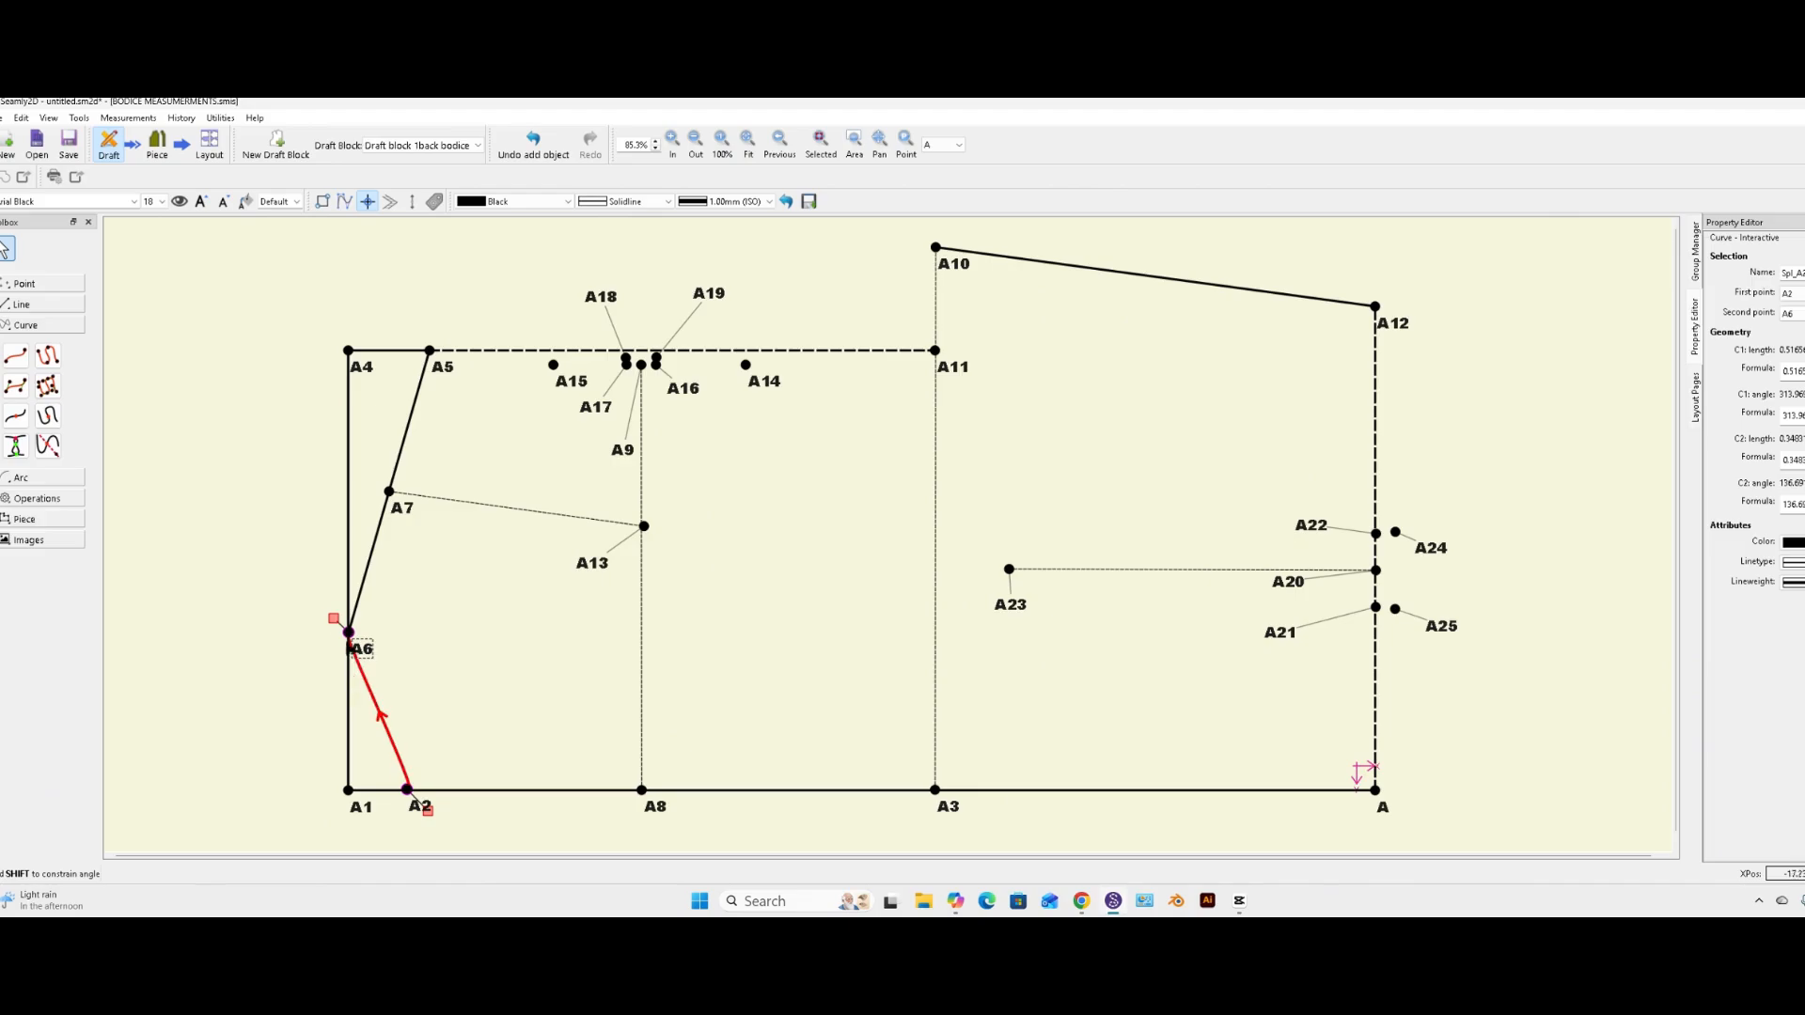
pyautogui.moveTo(333, 618); pyautogui.dragTo(404, 649)
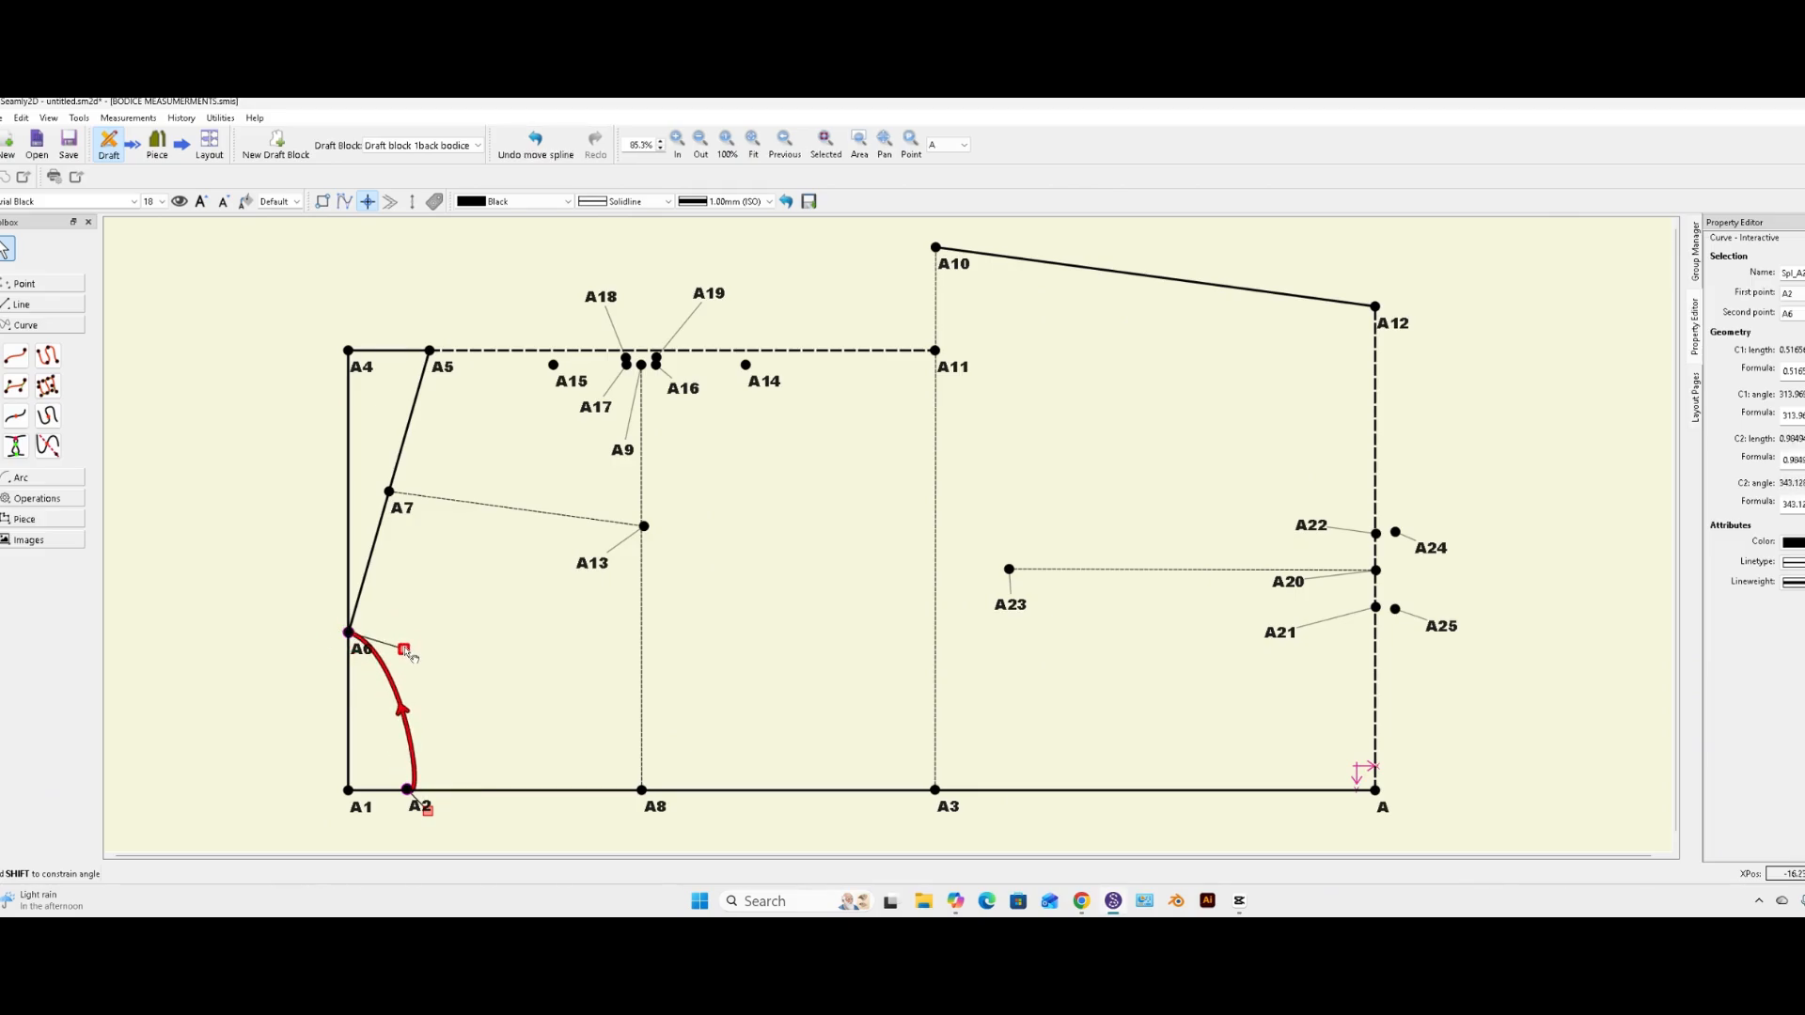
pyautogui.moveTo(420, 806)
pyautogui.mouseDown()
pyautogui.moveTo(458, 763)
pyautogui.moveTo(367, 819)
pyautogui.mouseUp()
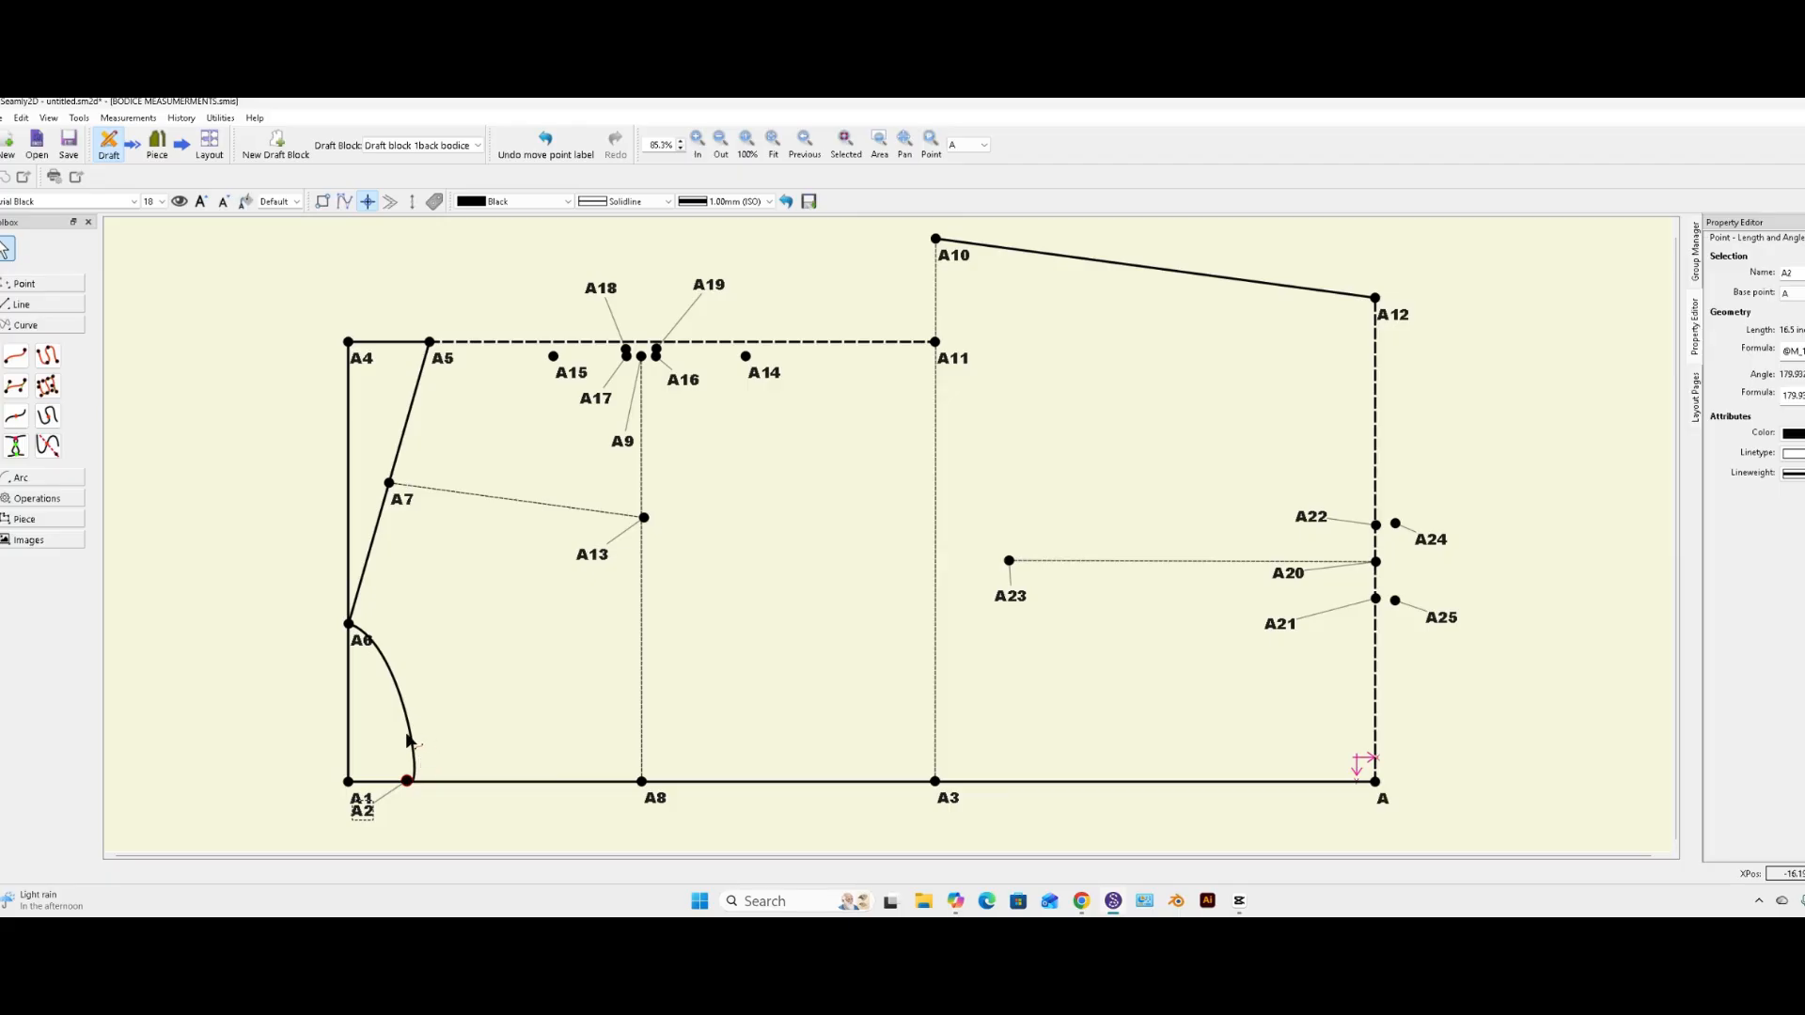
# - Reshape the neckline curve so it leaves A2 at 90° and its A6 handle slopes into the block
pyautogui.click(412, 740)
pyautogui.moveTo(430, 803)
pyautogui.mouseDown()
pyautogui.moveTo(445, 798)
pyautogui.moveTo(416, 739)
pyautogui.moveTo(406, 790)
pyautogui.mouseUp()
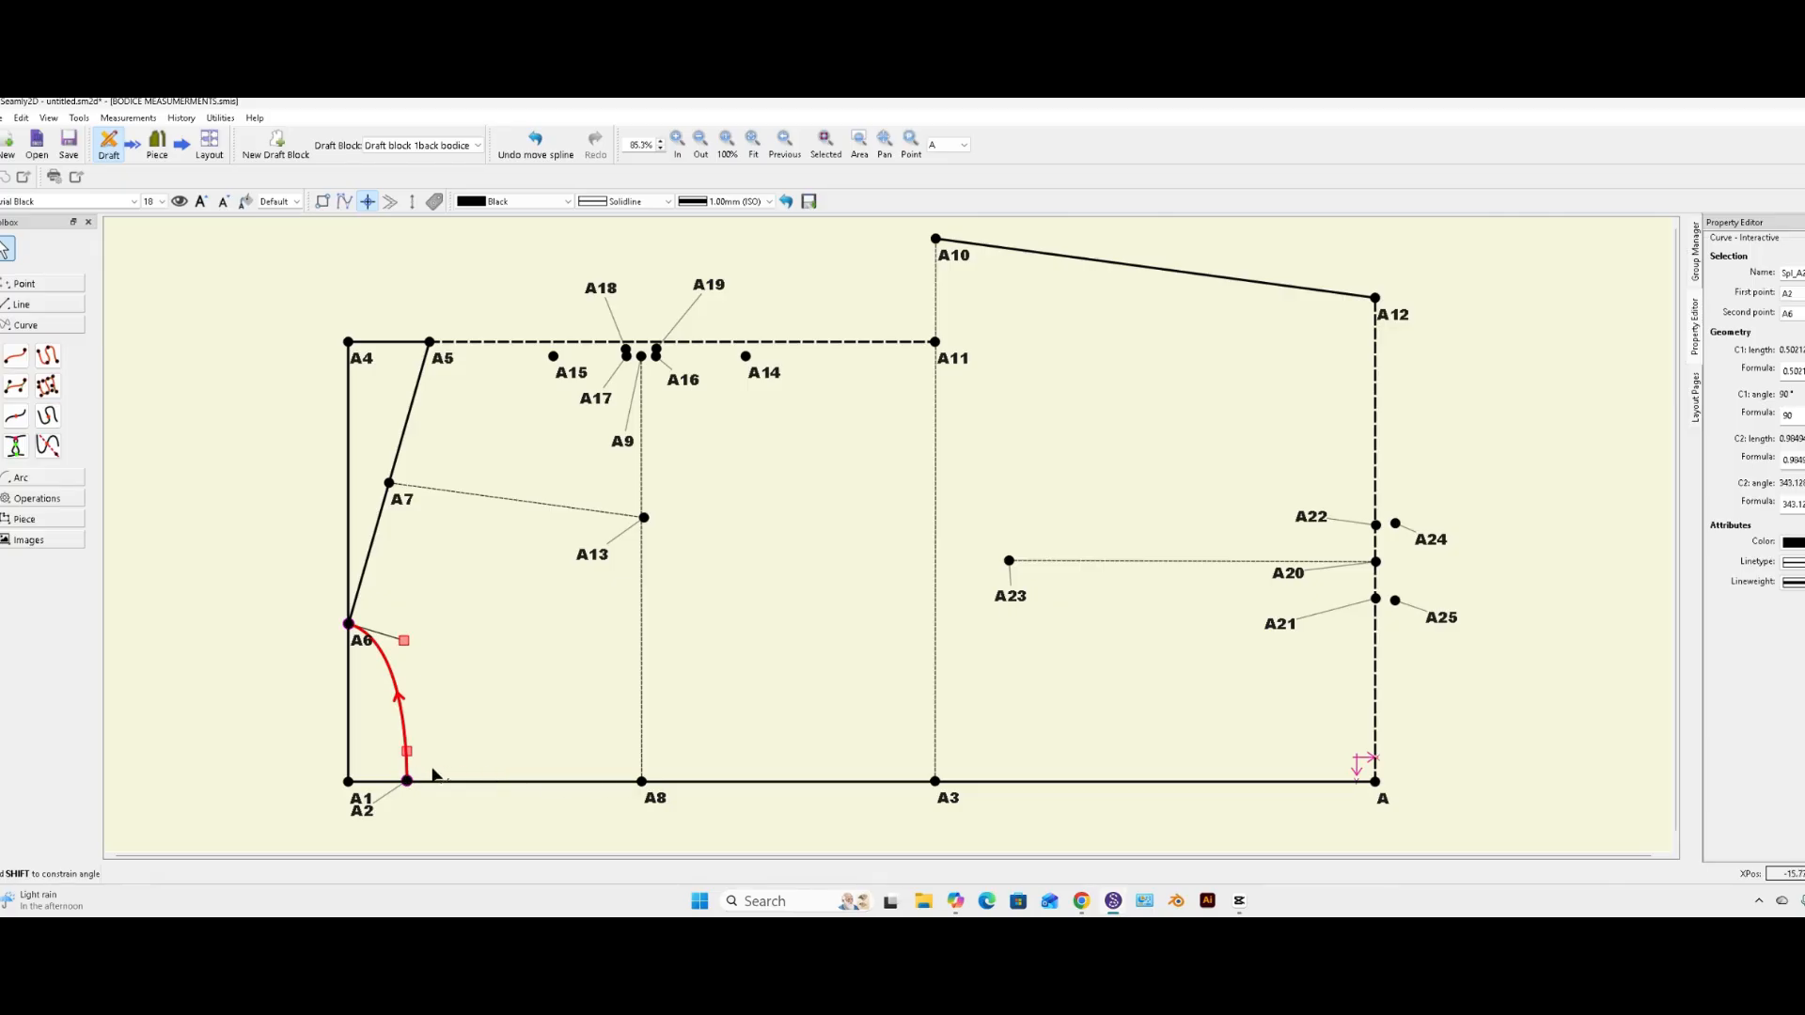
pyautogui.moveTo(413, 758); pyautogui.dragTo(423, 744)
pyautogui.moveTo(412, 649); pyautogui.dragTo(417, 680)
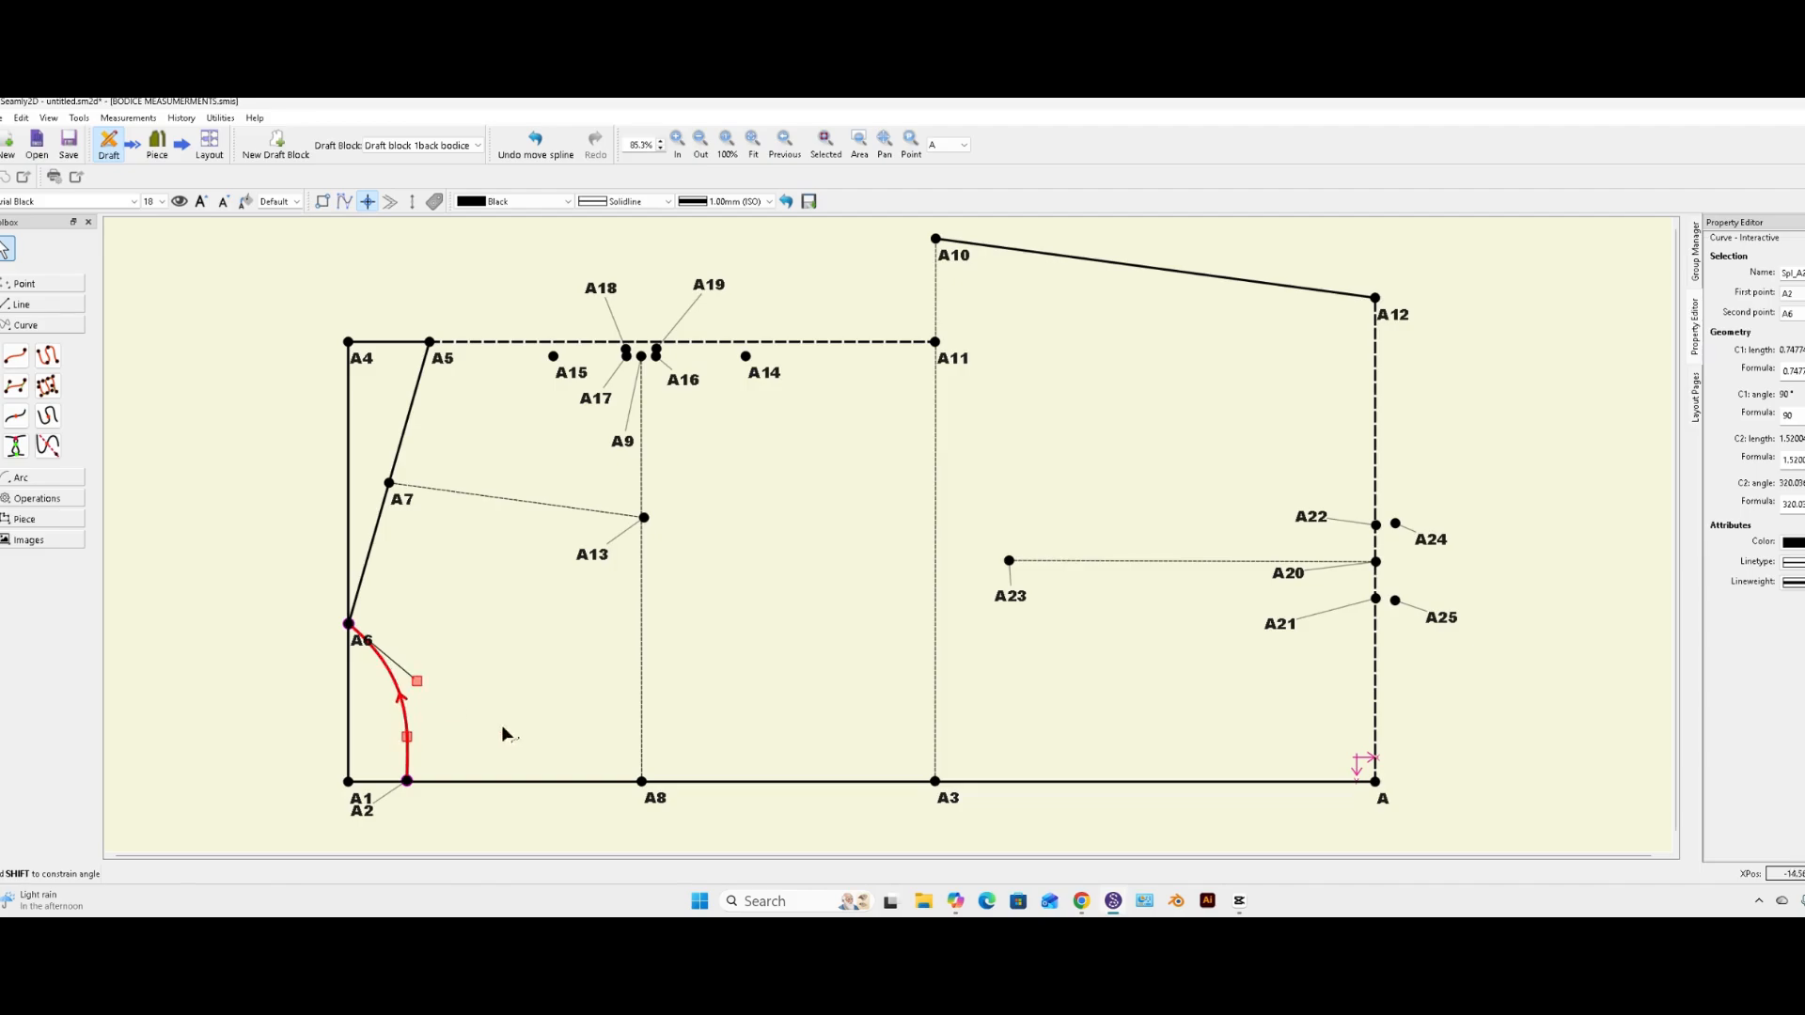
# - Draw an interactive curve from A5 to the shoulder dart point A18
pyautogui.click(16, 355)
pyautogui.click(430, 342)
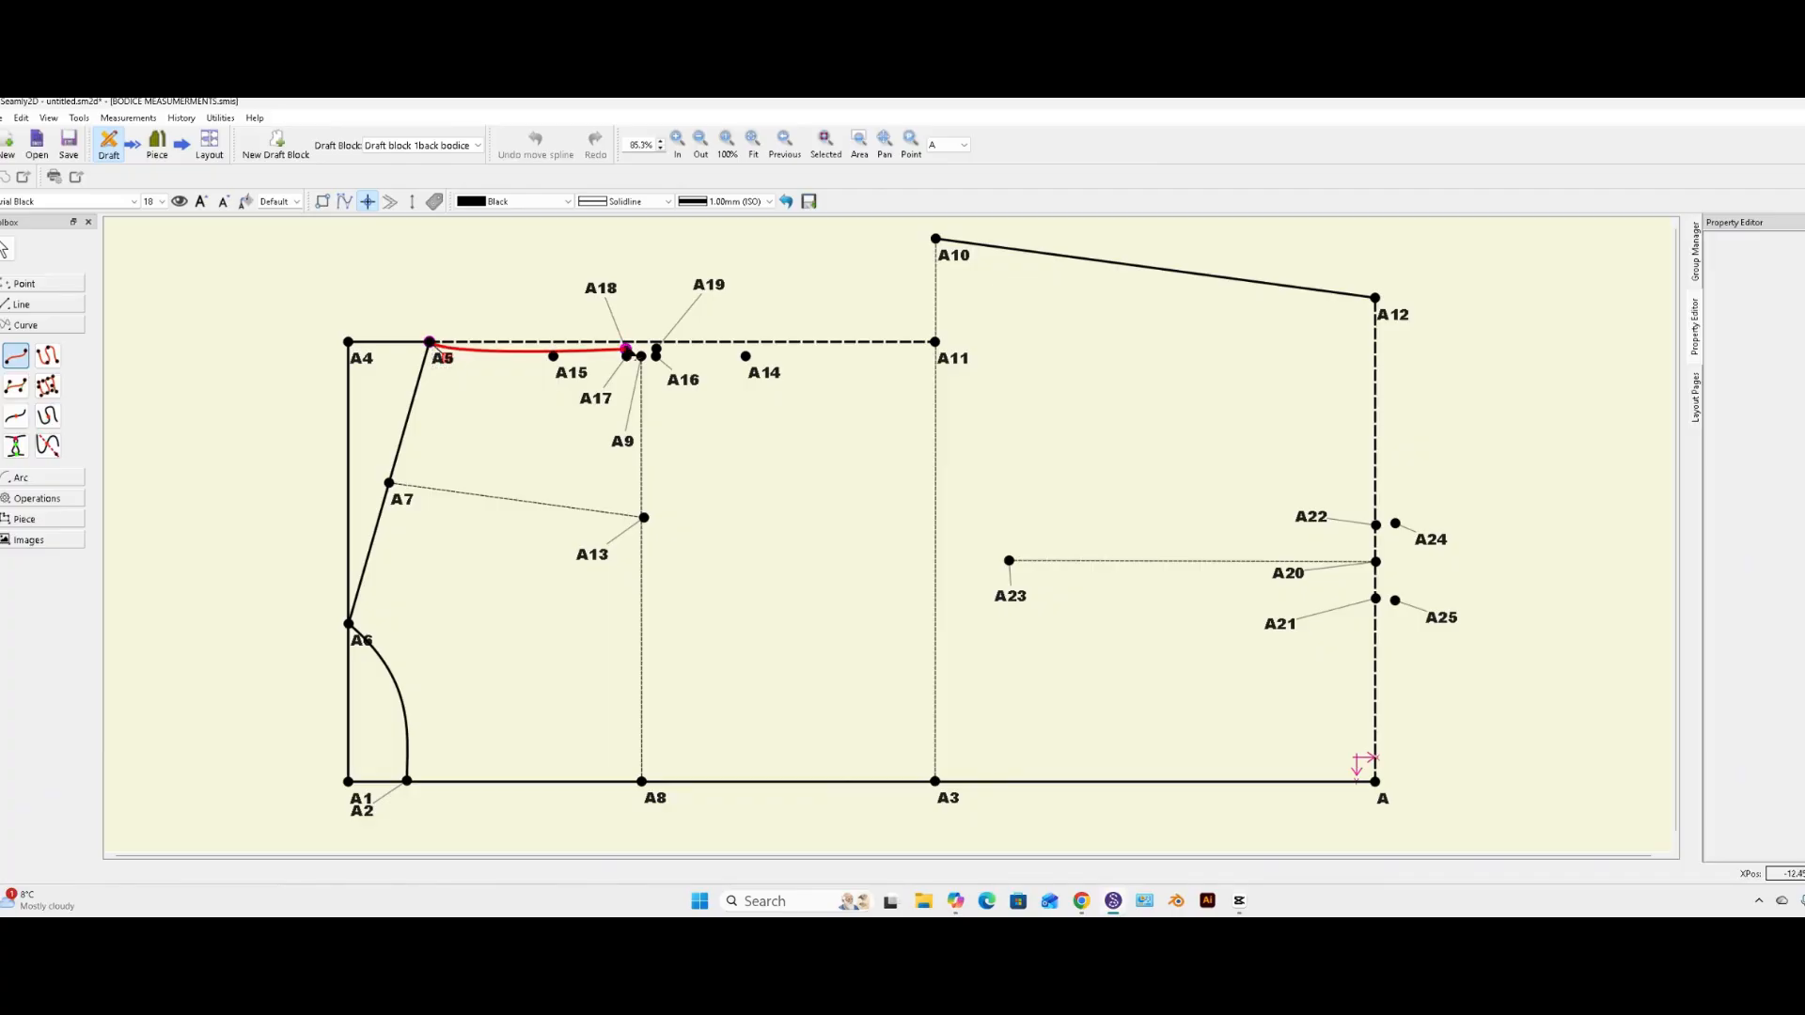
pyautogui.click(626, 348)
# - Draw an interactive armhole curve from A19 to A10, with the A10 handle at 270° toward A11 and the A19 handle beyond A14
pyautogui.click(25, 355)
pyautogui.click(657, 349)
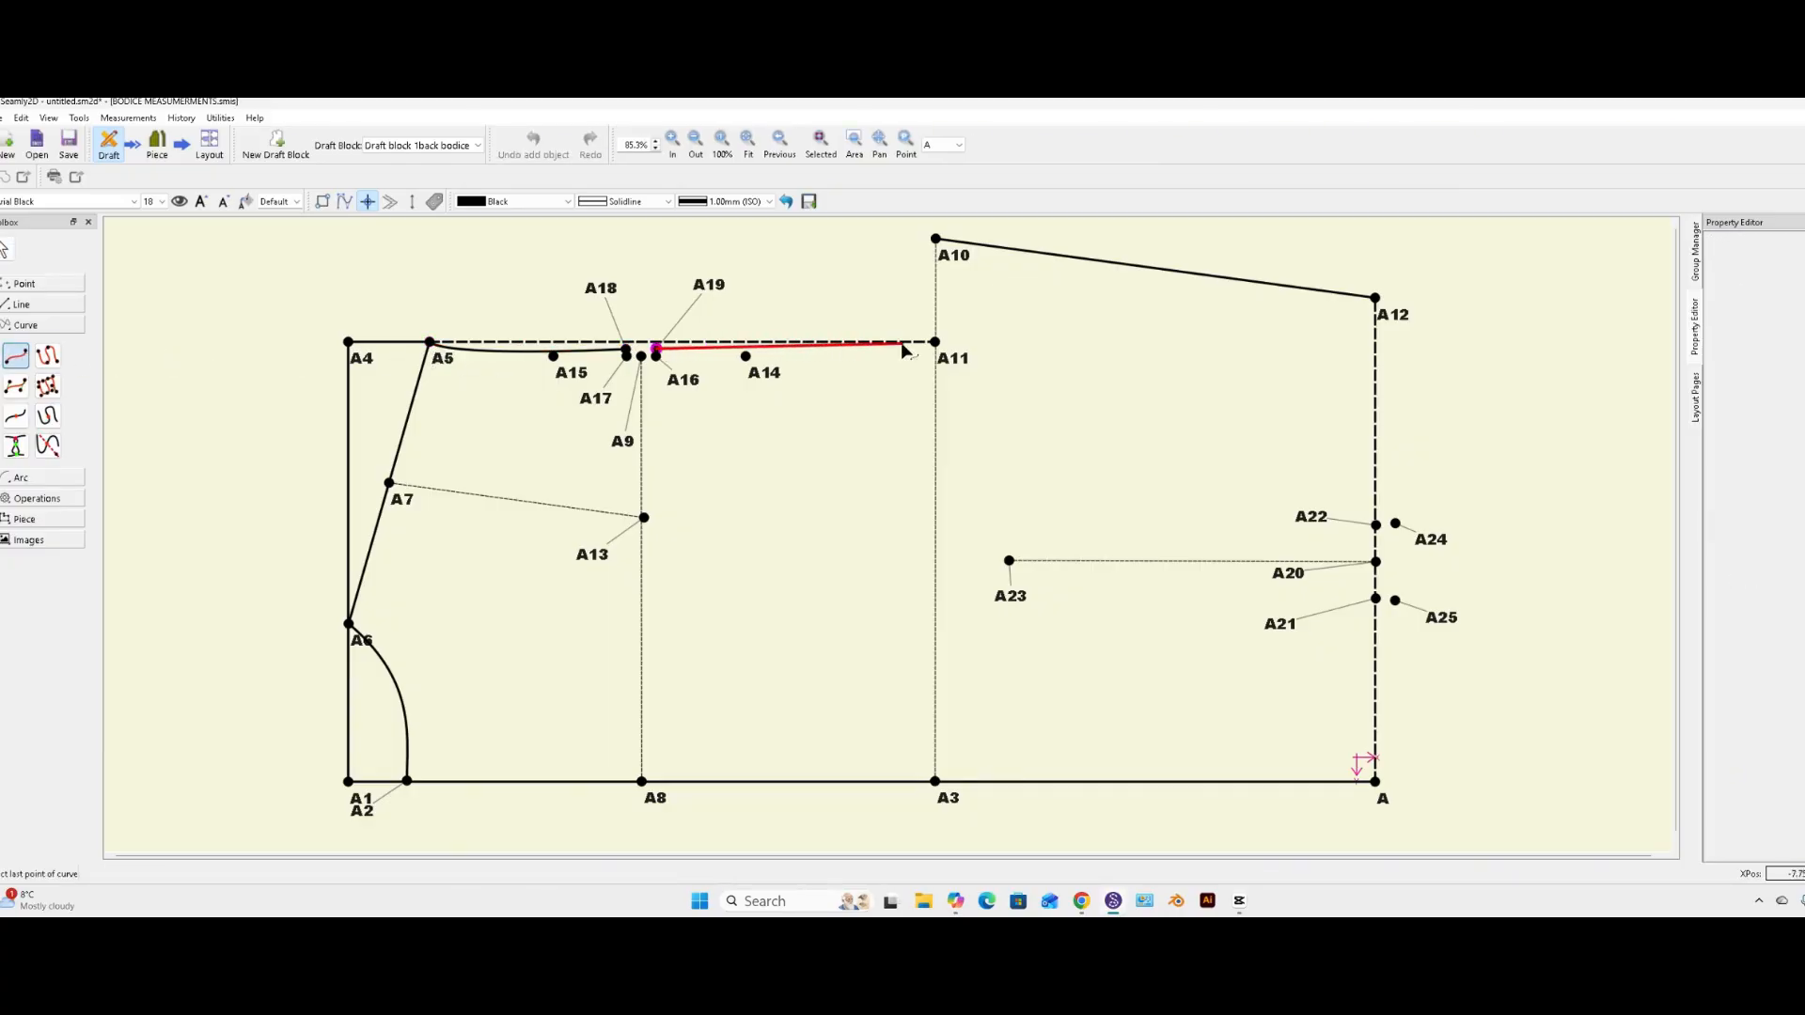
pyautogui.click(935, 240)
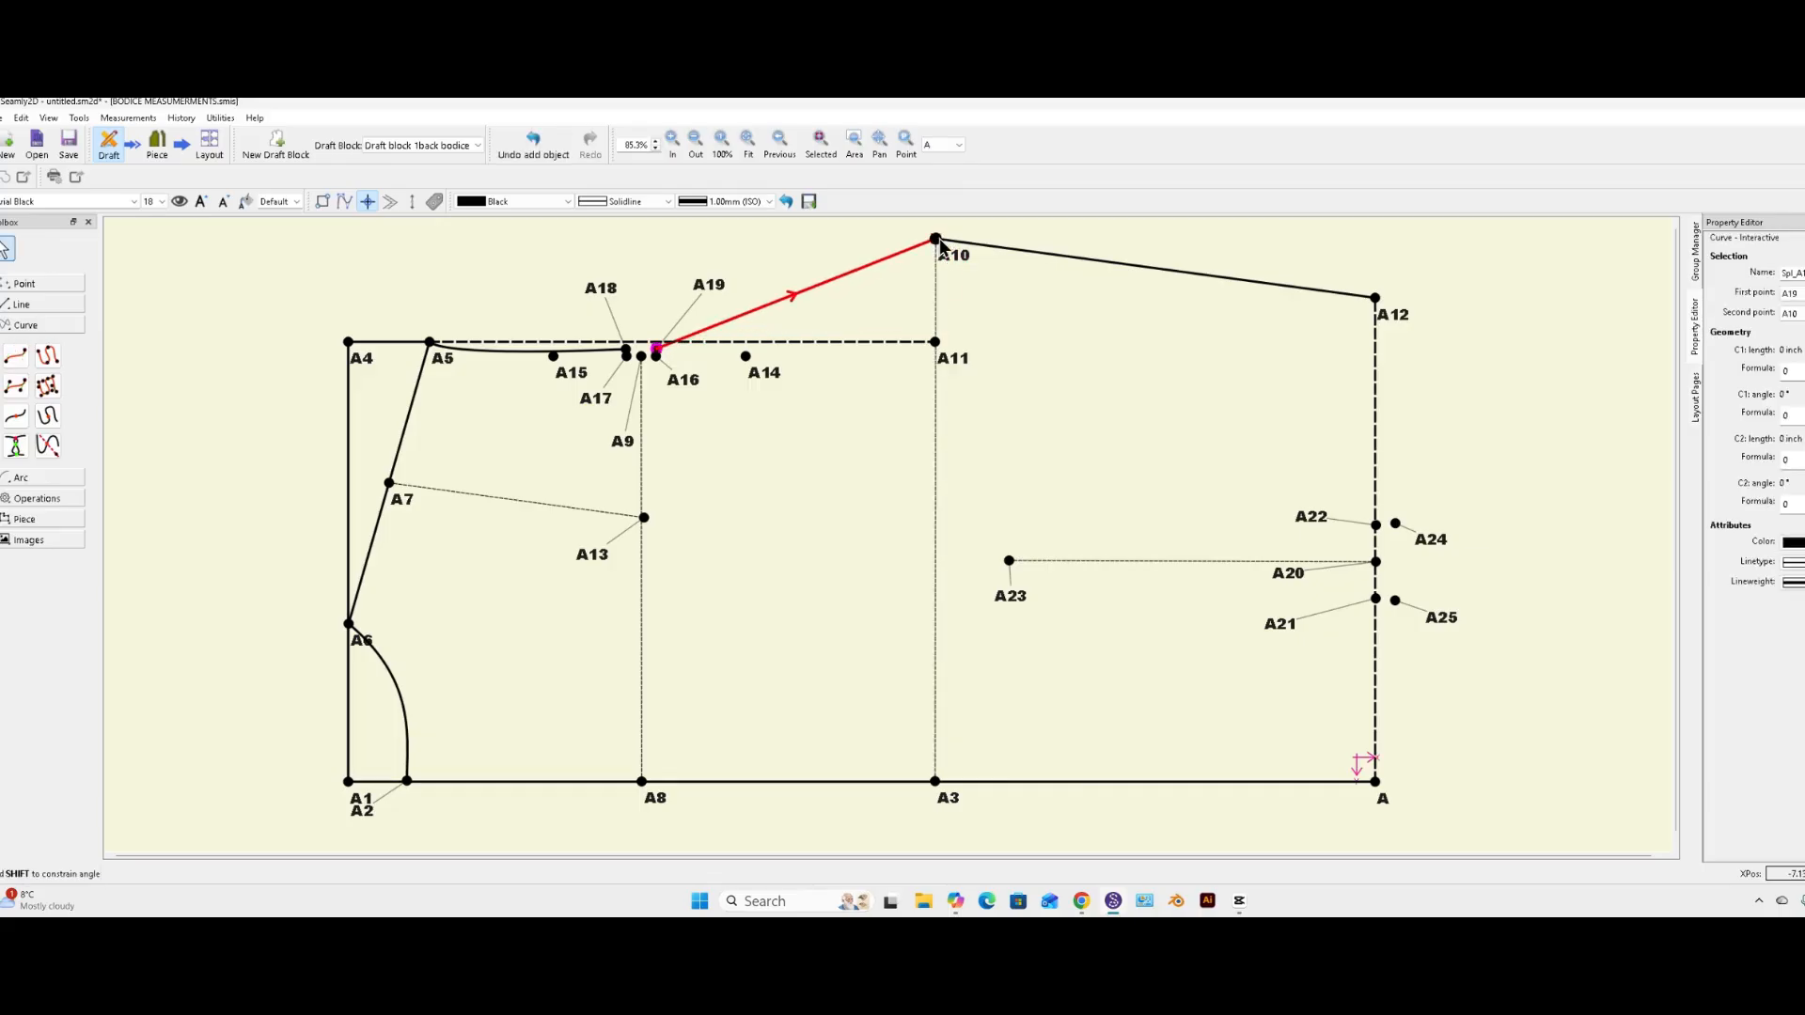
pyautogui.moveTo(820, 292); pyautogui.dragTo(833, 377)
pyautogui.moveTo(980, 332); pyautogui.dragTo(936, 342)
pyautogui.moveTo(708, 455); pyautogui.dragTo(837, 347)
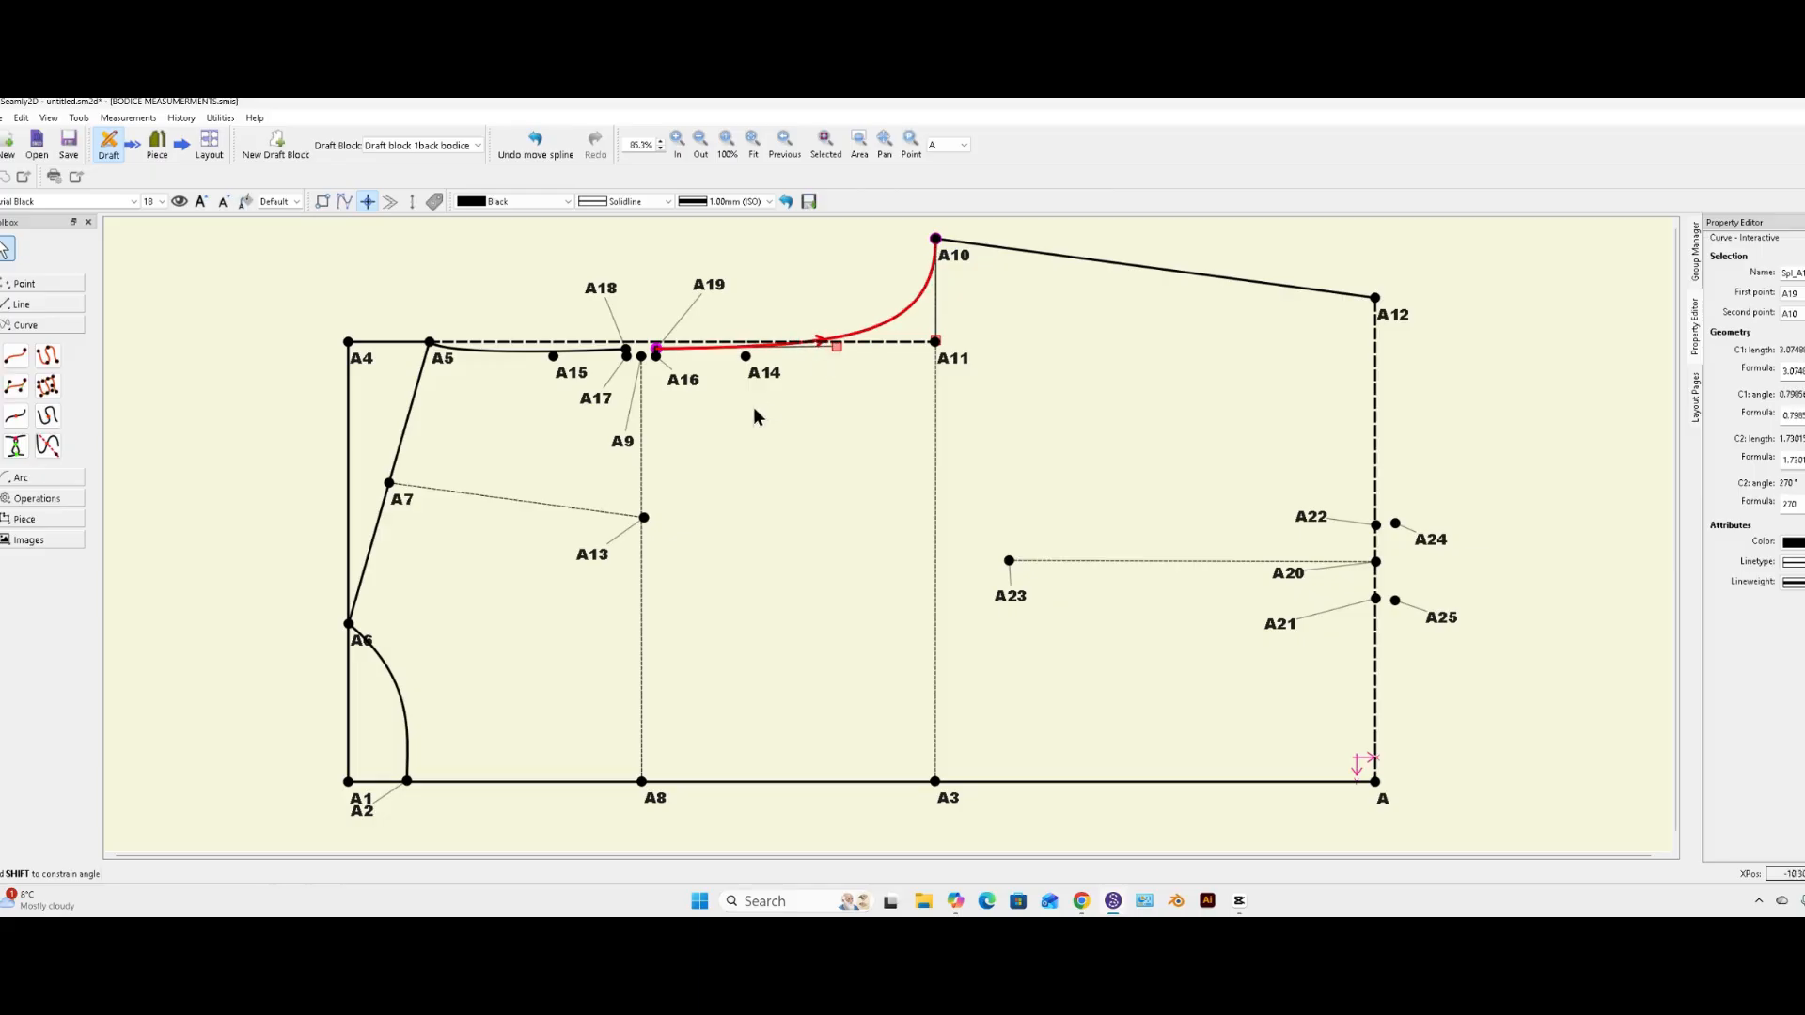
# - Reshape the curve between A5 and A18 so it dips inward through A15
pyautogui.moveTo(515, 351); pyautogui.dragTo(517, 327)
pyautogui.moveTo(629, 331); pyautogui.dragTo(562, 363)
pyautogui.moveTo(462, 316); pyautogui.dragTo(527, 355)
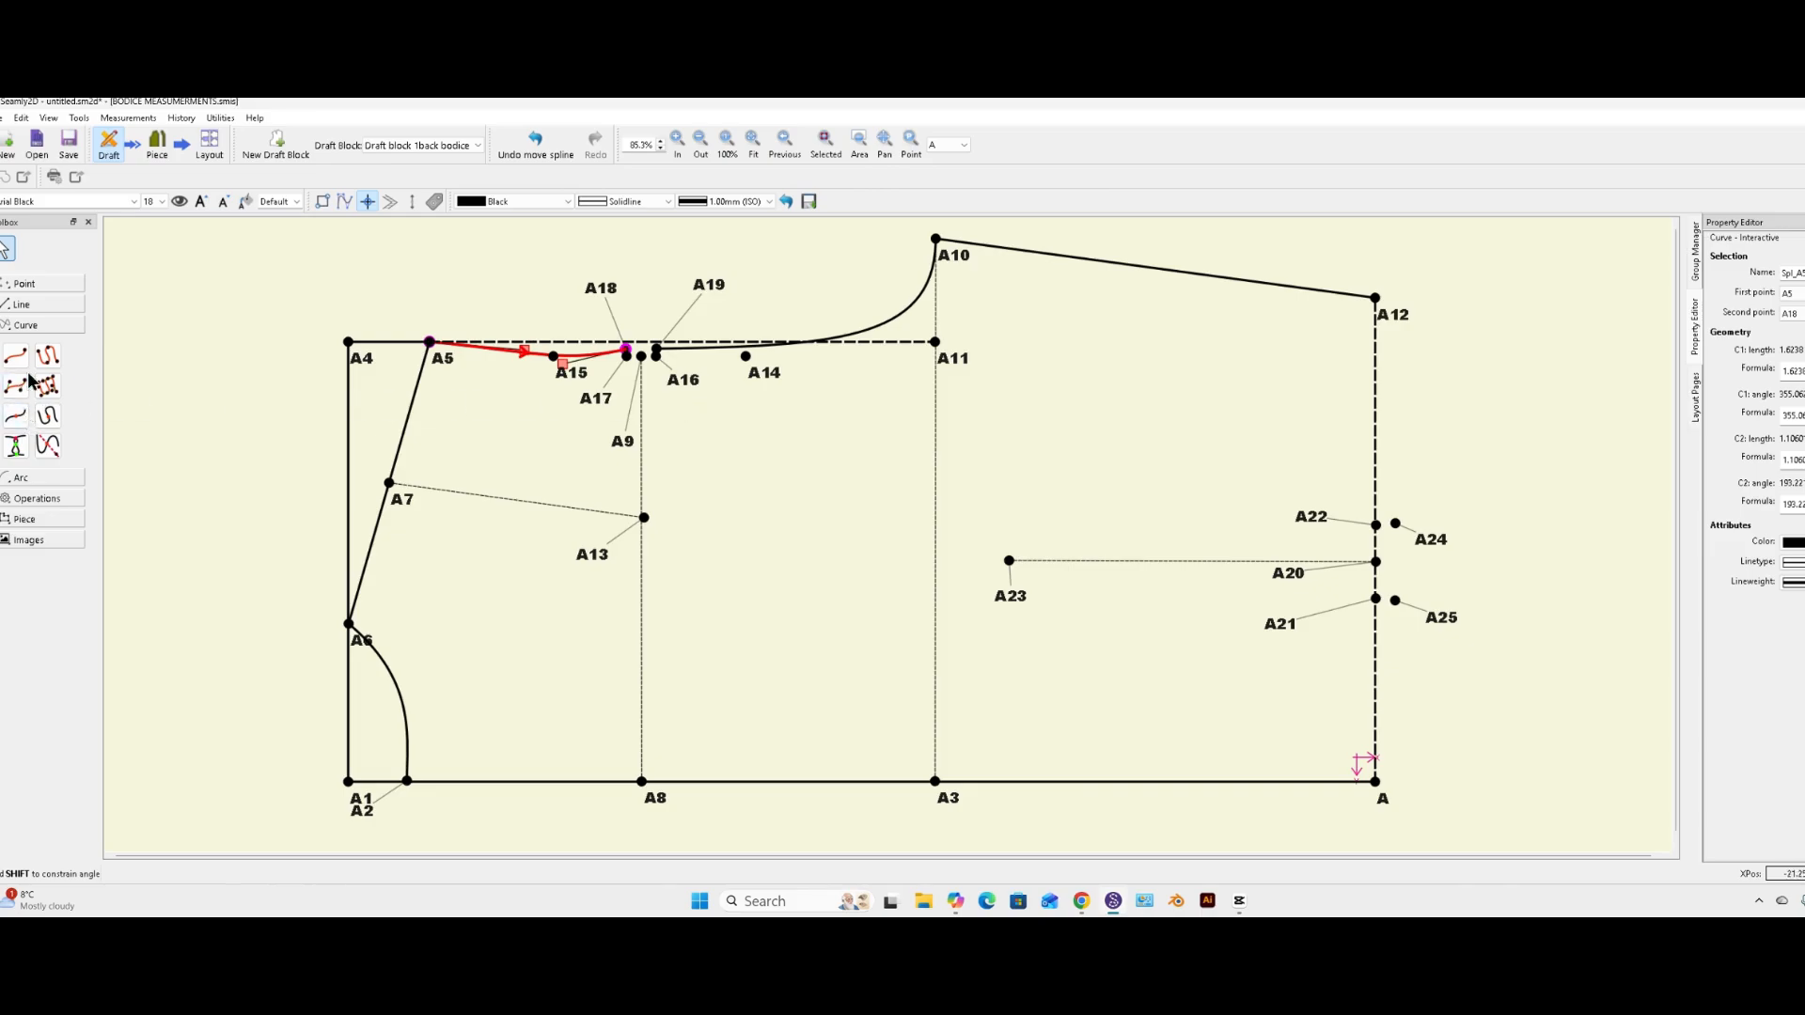
# - Draw the shoulder dart legs as lines from A18 to A13 and from A19 to A13
pyautogui.click(29, 306)
pyautogui.click(16, 335)
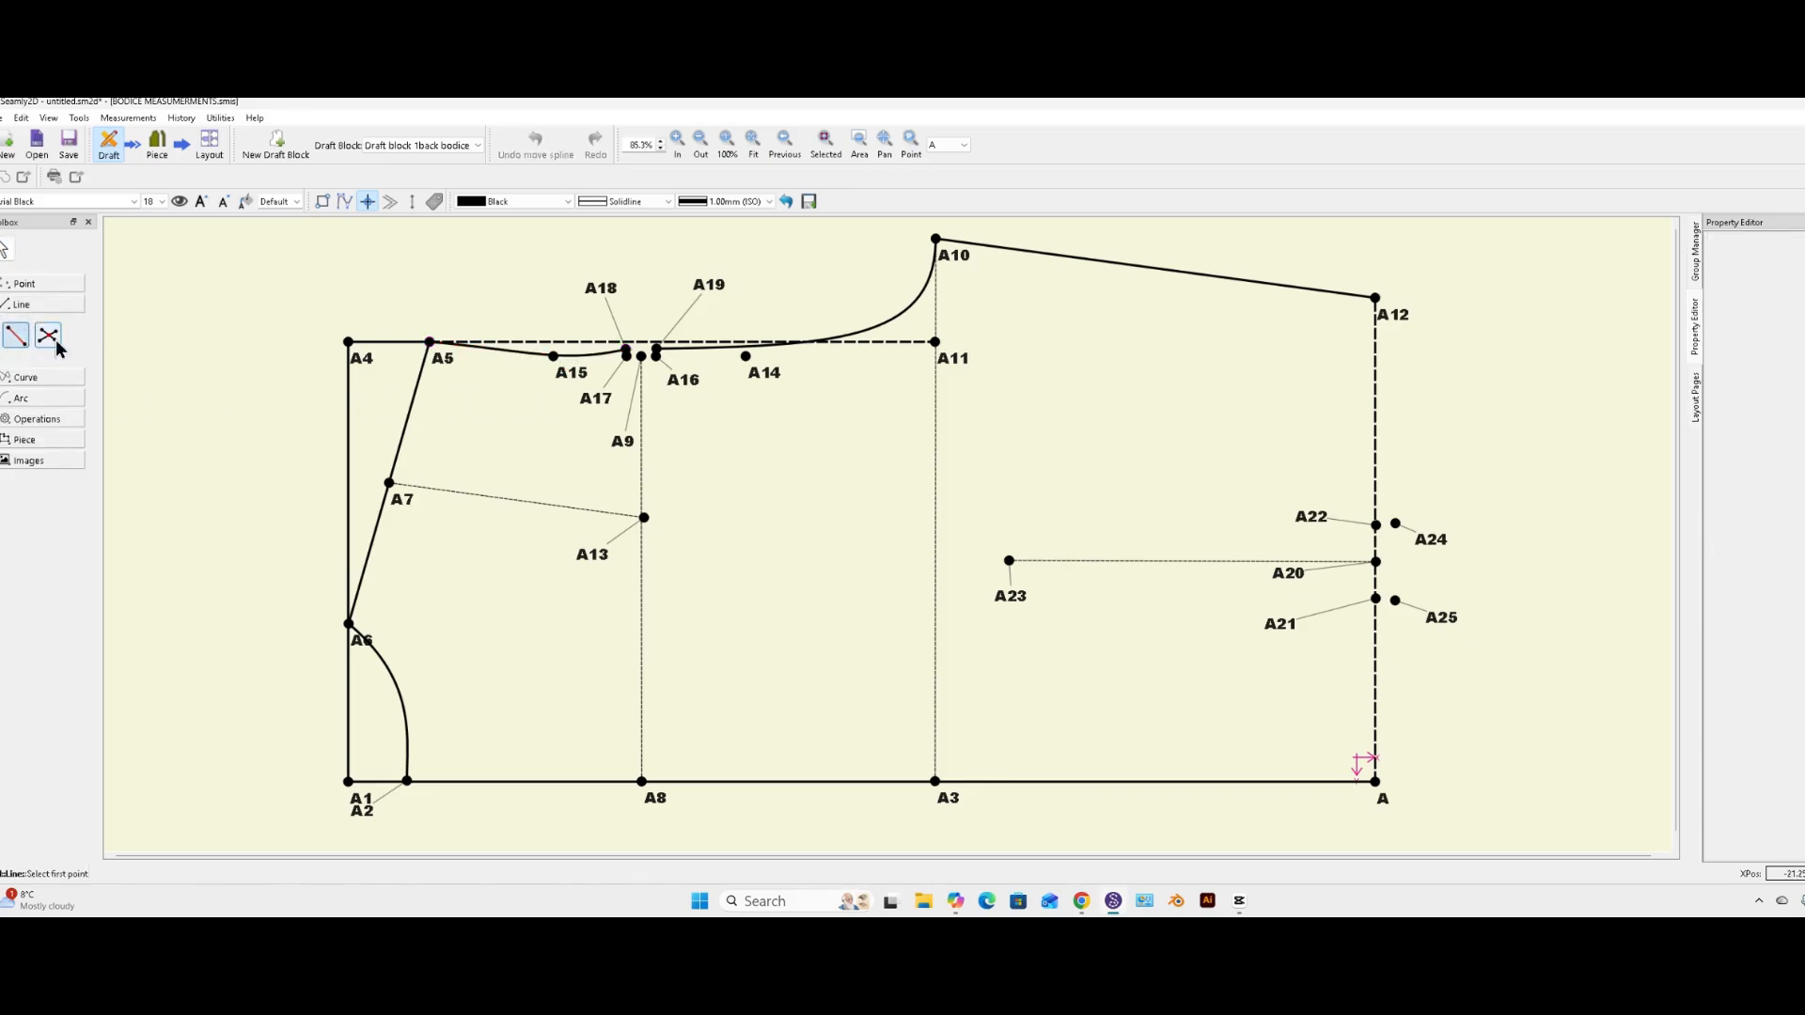
pyautogui.click(601, 290)
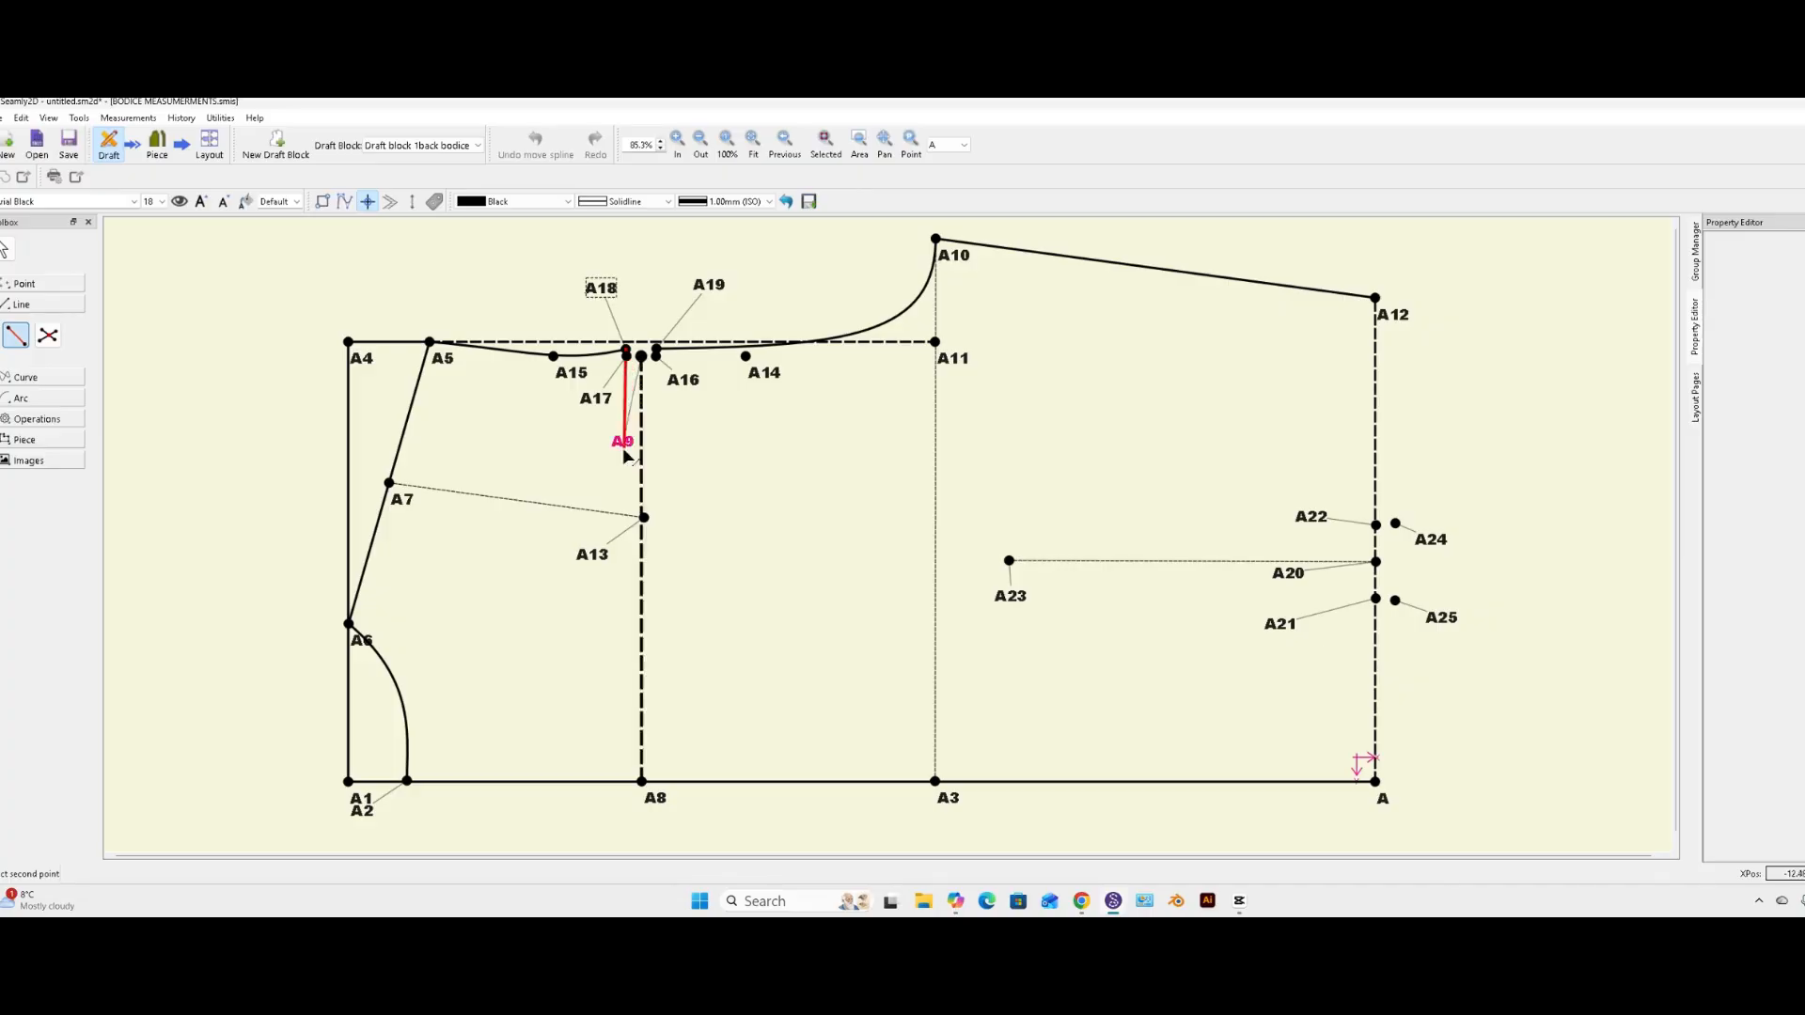
pyautogui.click(602, 559)
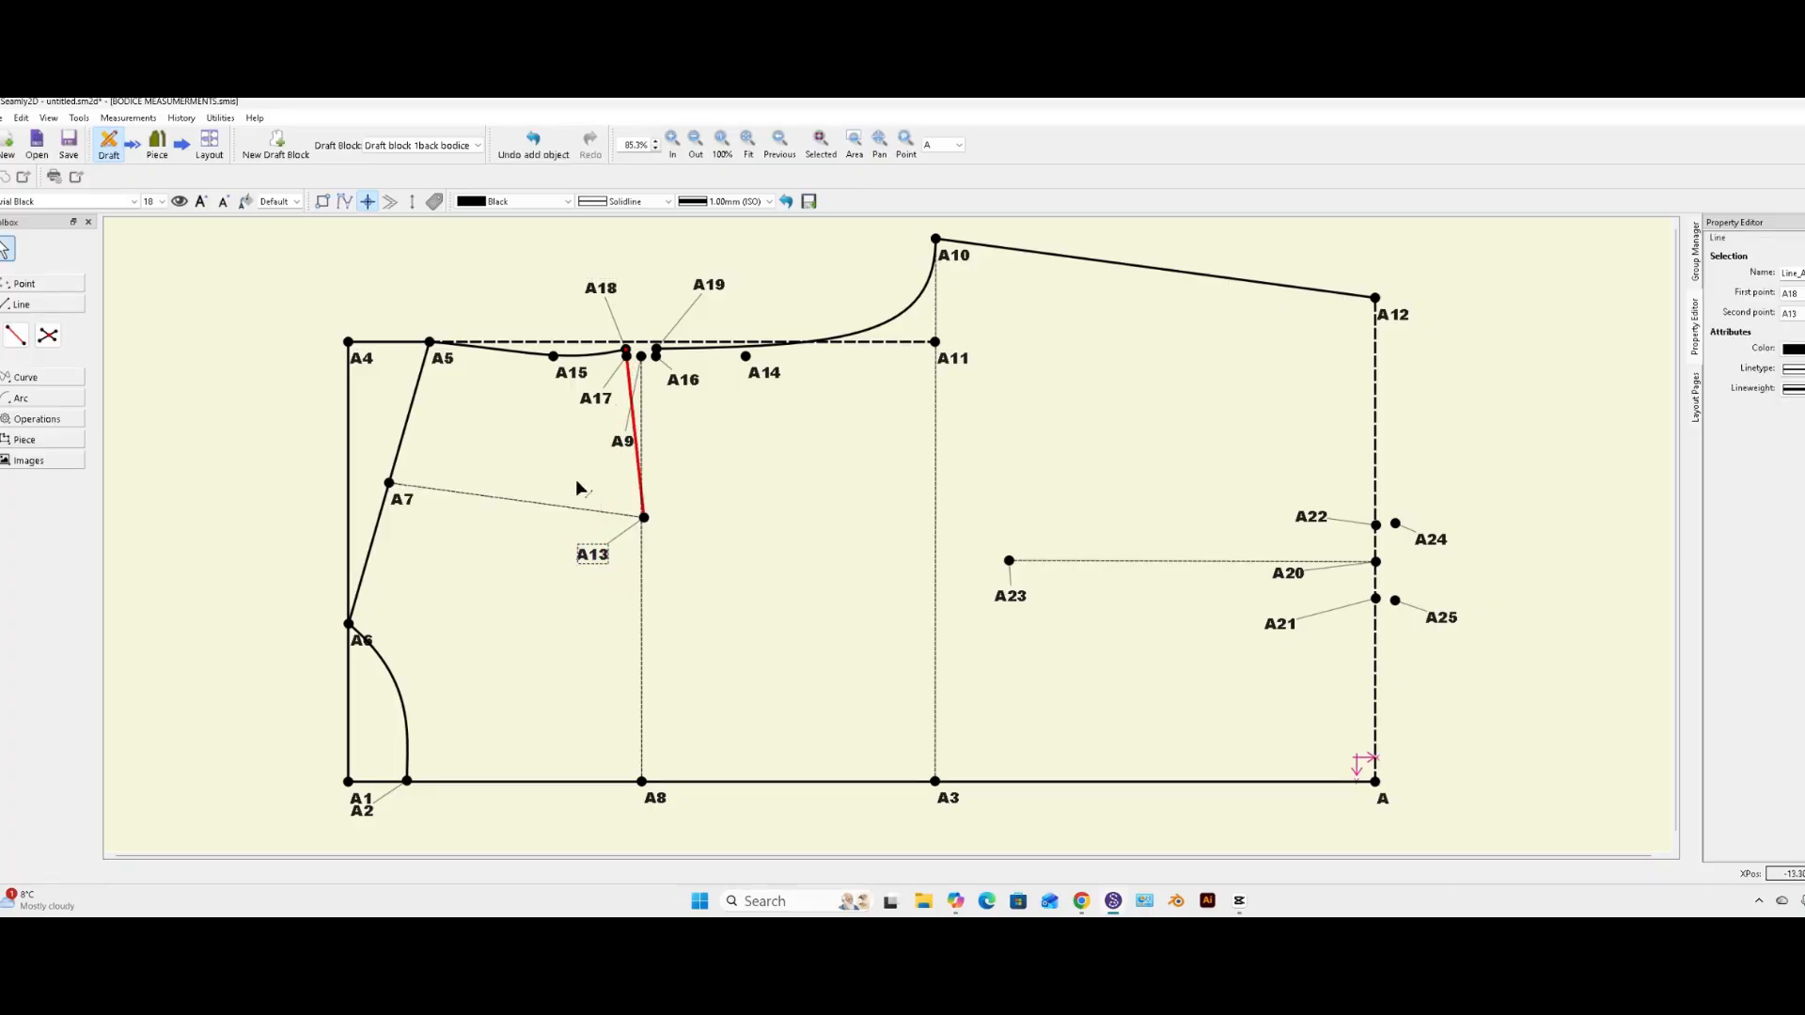
pyautogui.click(718, 292)
pyautogui.click(645, 518)
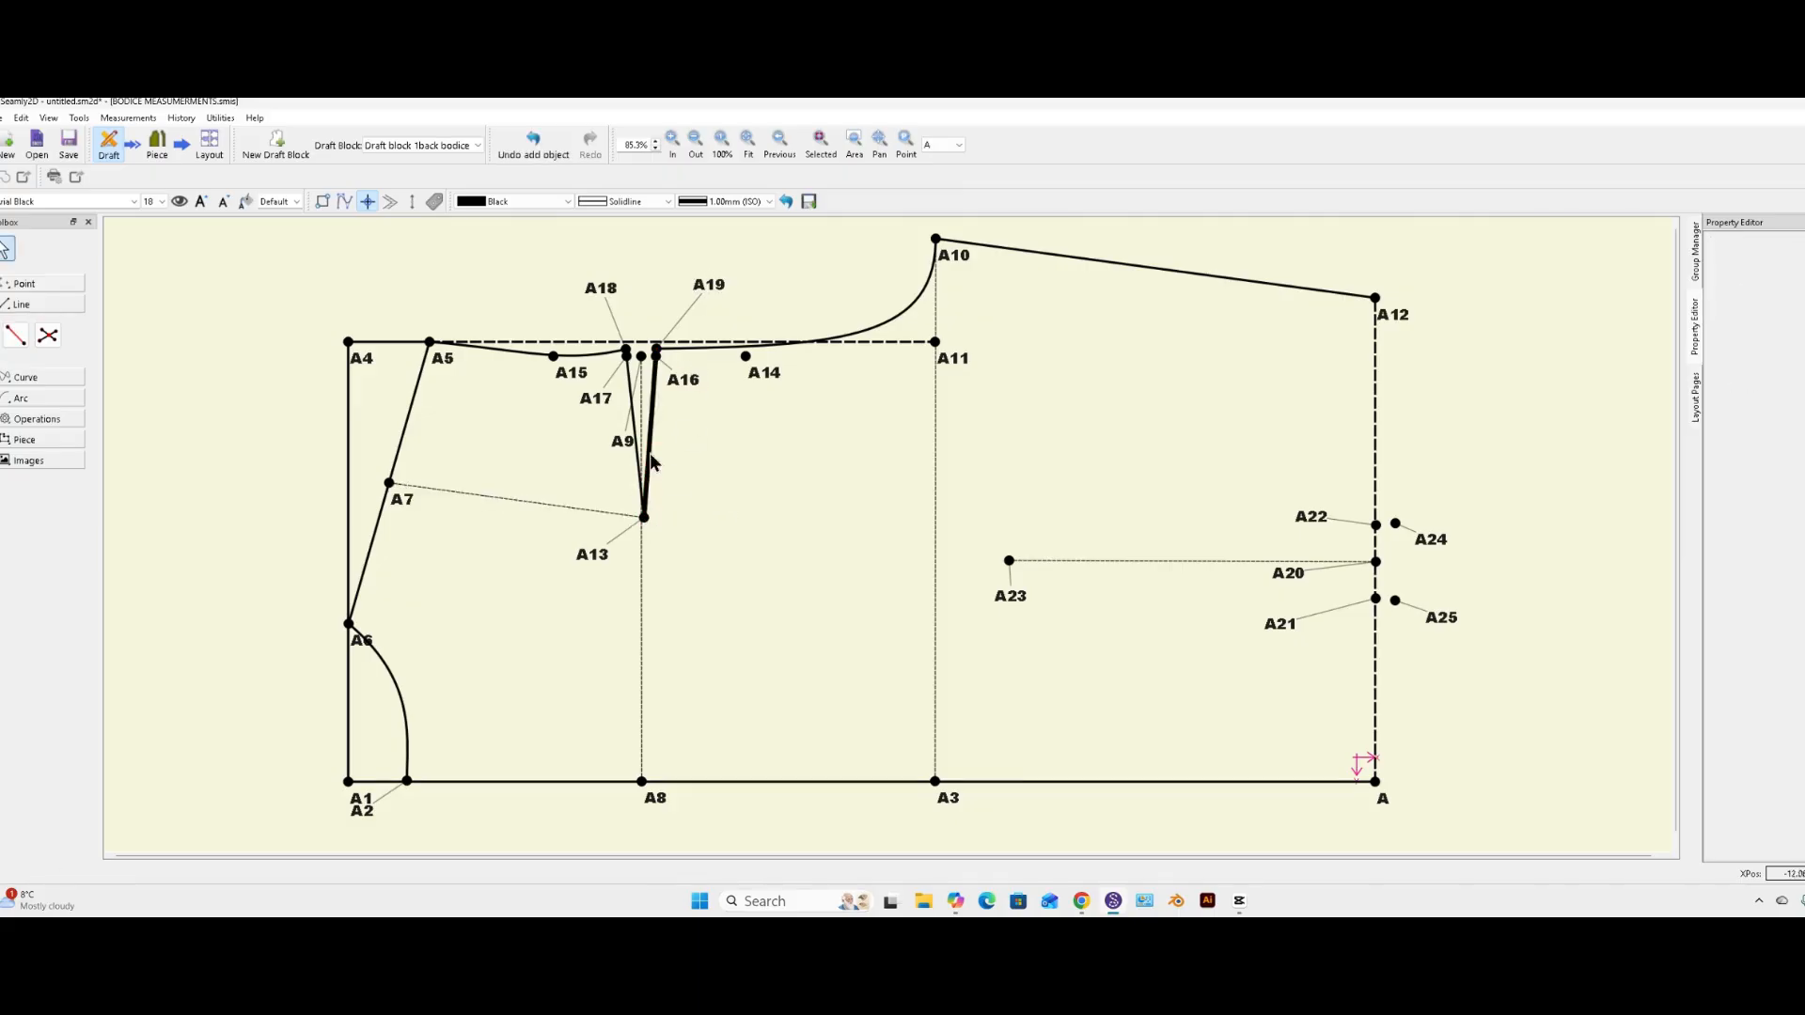
# - Draw the waist dart legs as lines from A24 to A23 and from A23 to A25
pyautogui.click(17, 344)
pyautogui.click(1396, 524)
pyautogui.click(1009, 602)
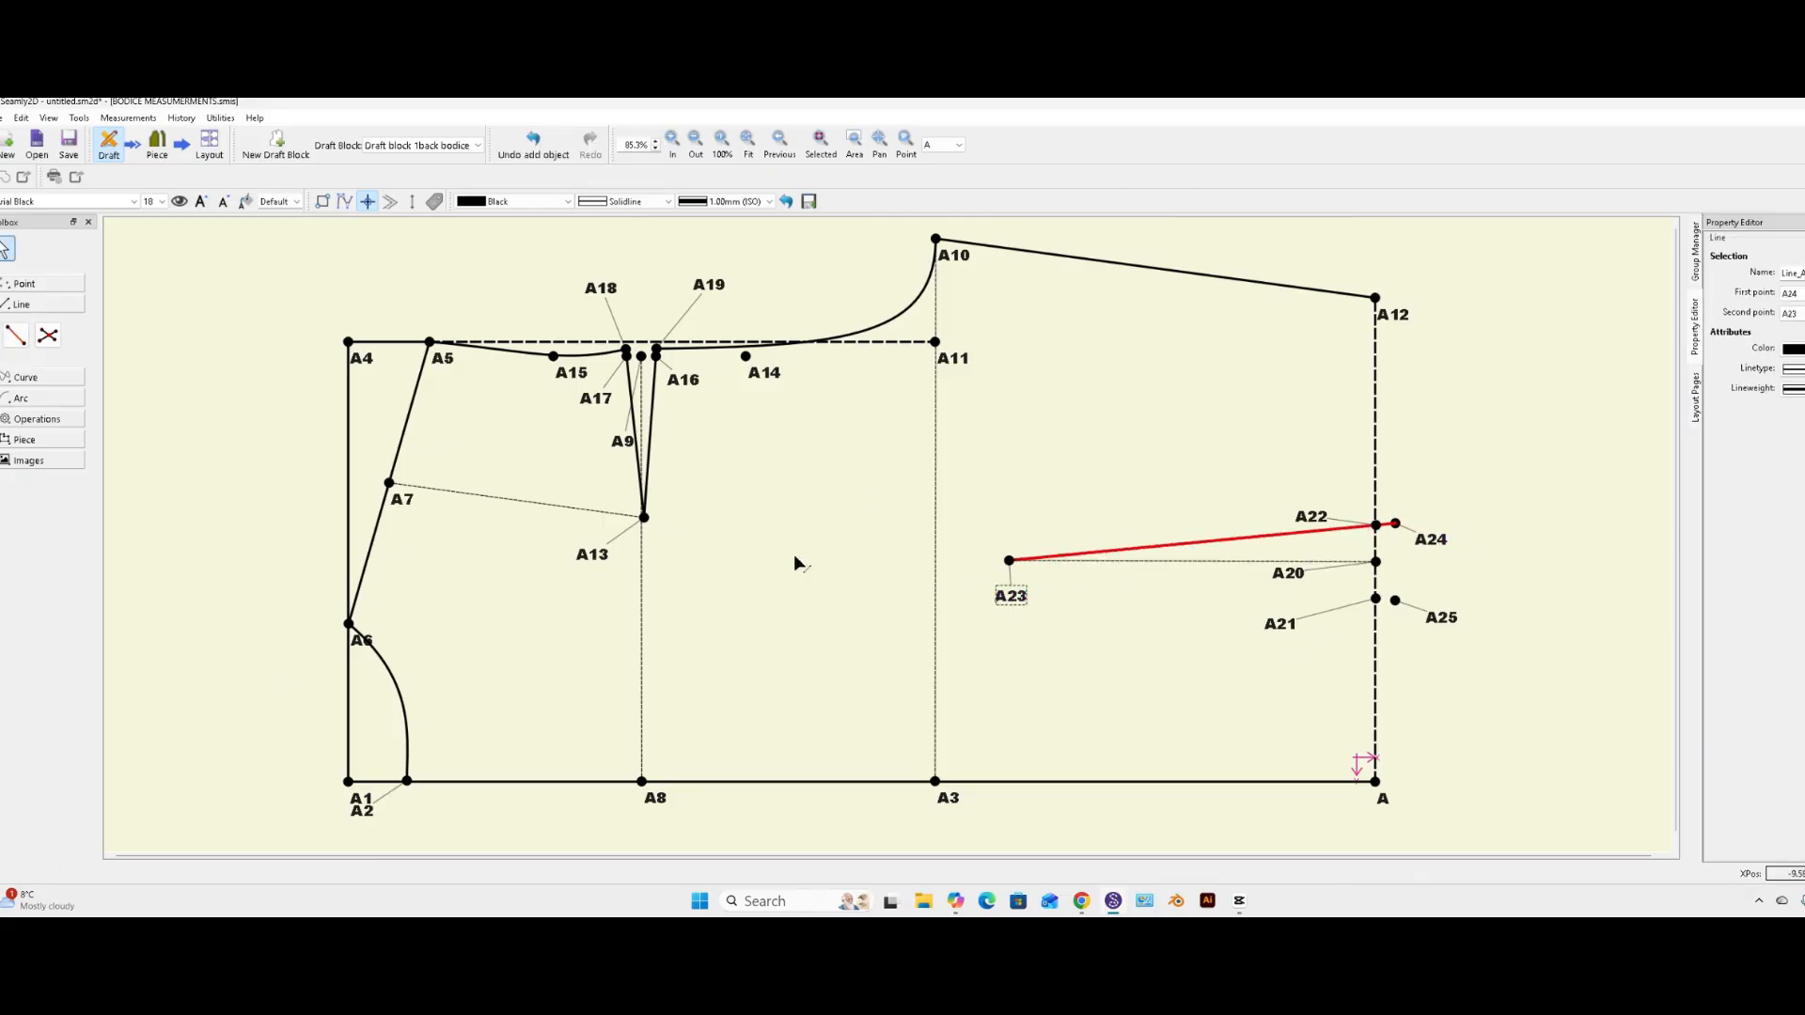
pyautogui.click(1011, 596)
pyautogui.click(1396, 602)
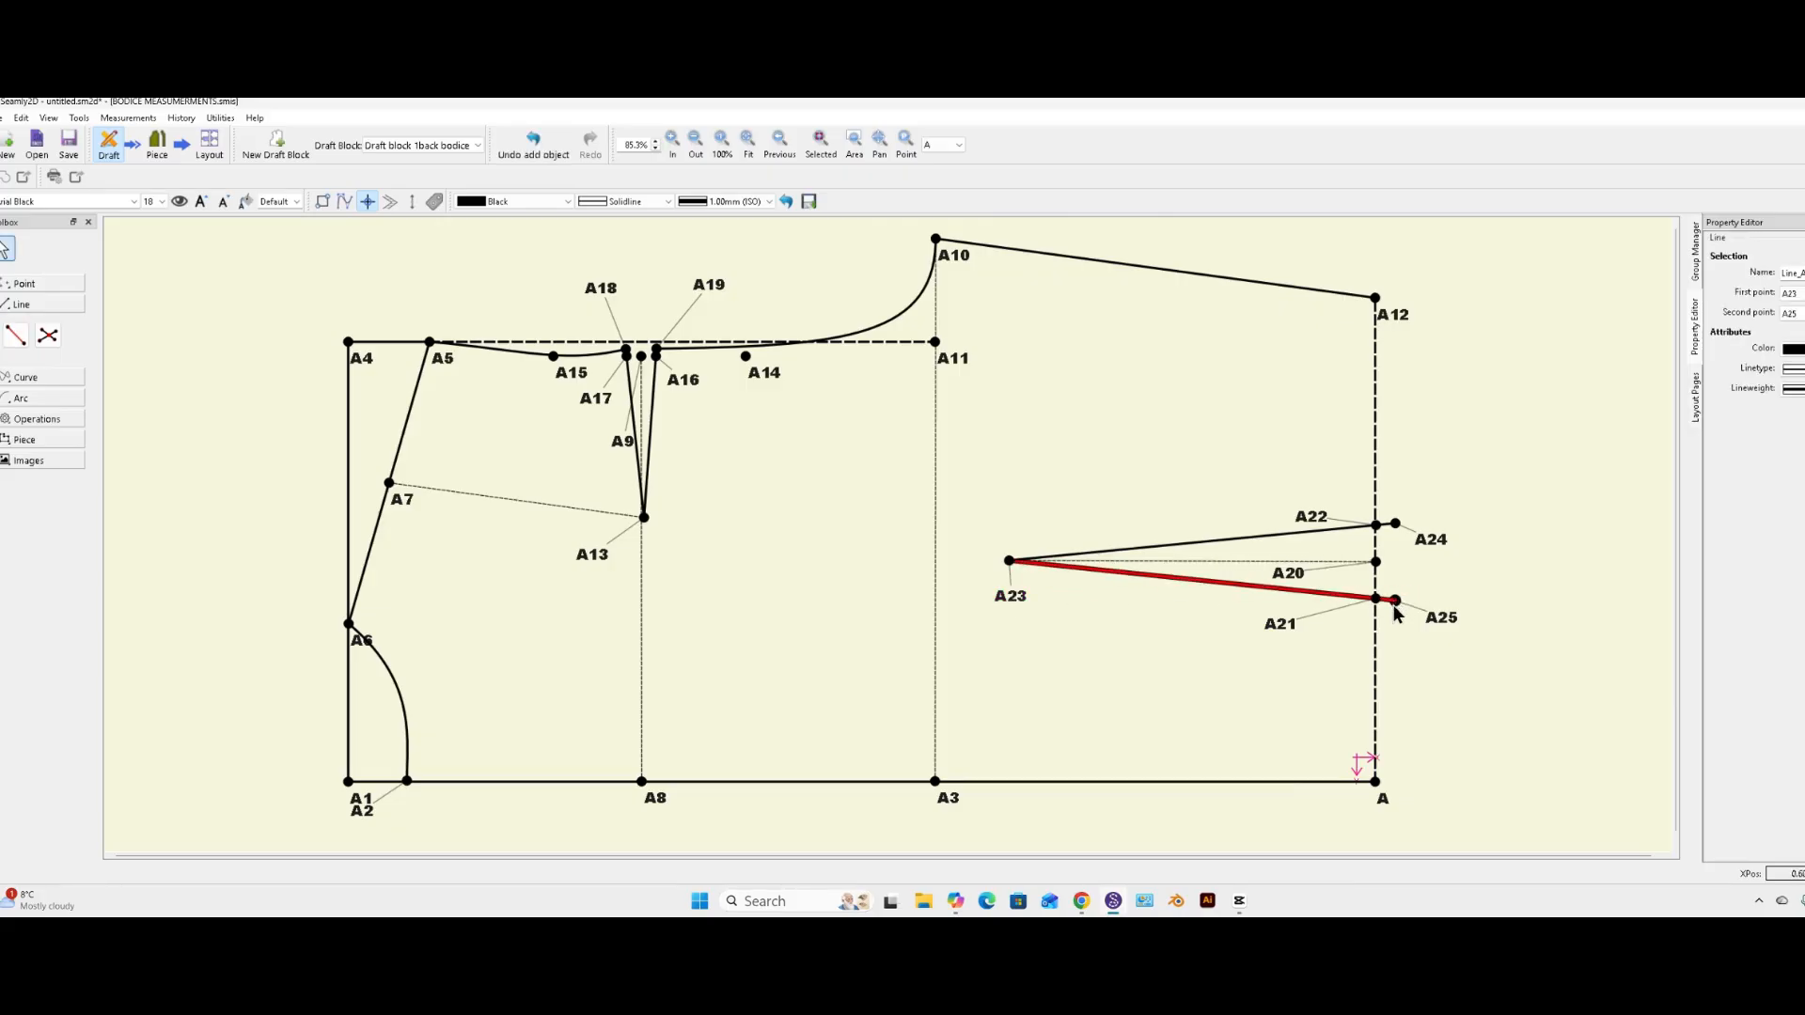
pyautogui.click(1155, 462)
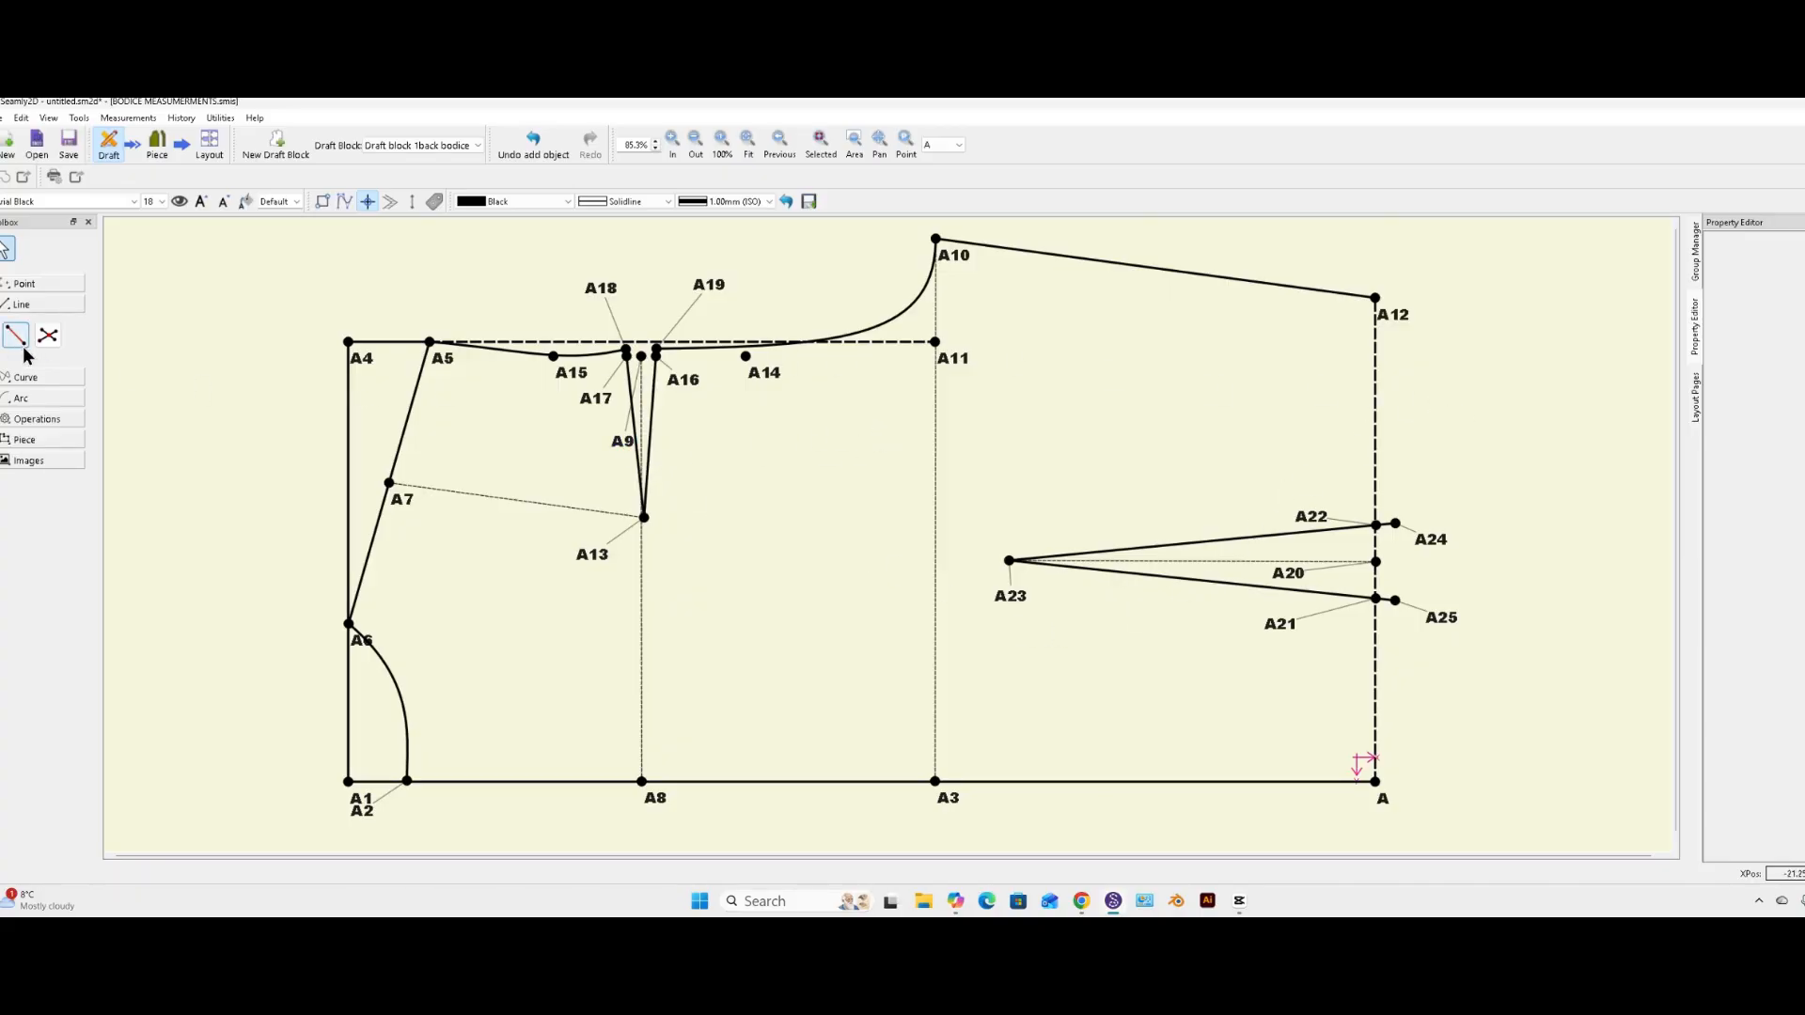
# - Flatten the curve between A5 and A18 by moving its A18 handle toward A5, and lower the A15 label
pyautogui.click(569, 361)
pyautogui.moveTo(570, 371); pyautogui.dragTo(520, 364)
pyautogui.click(587, 359)
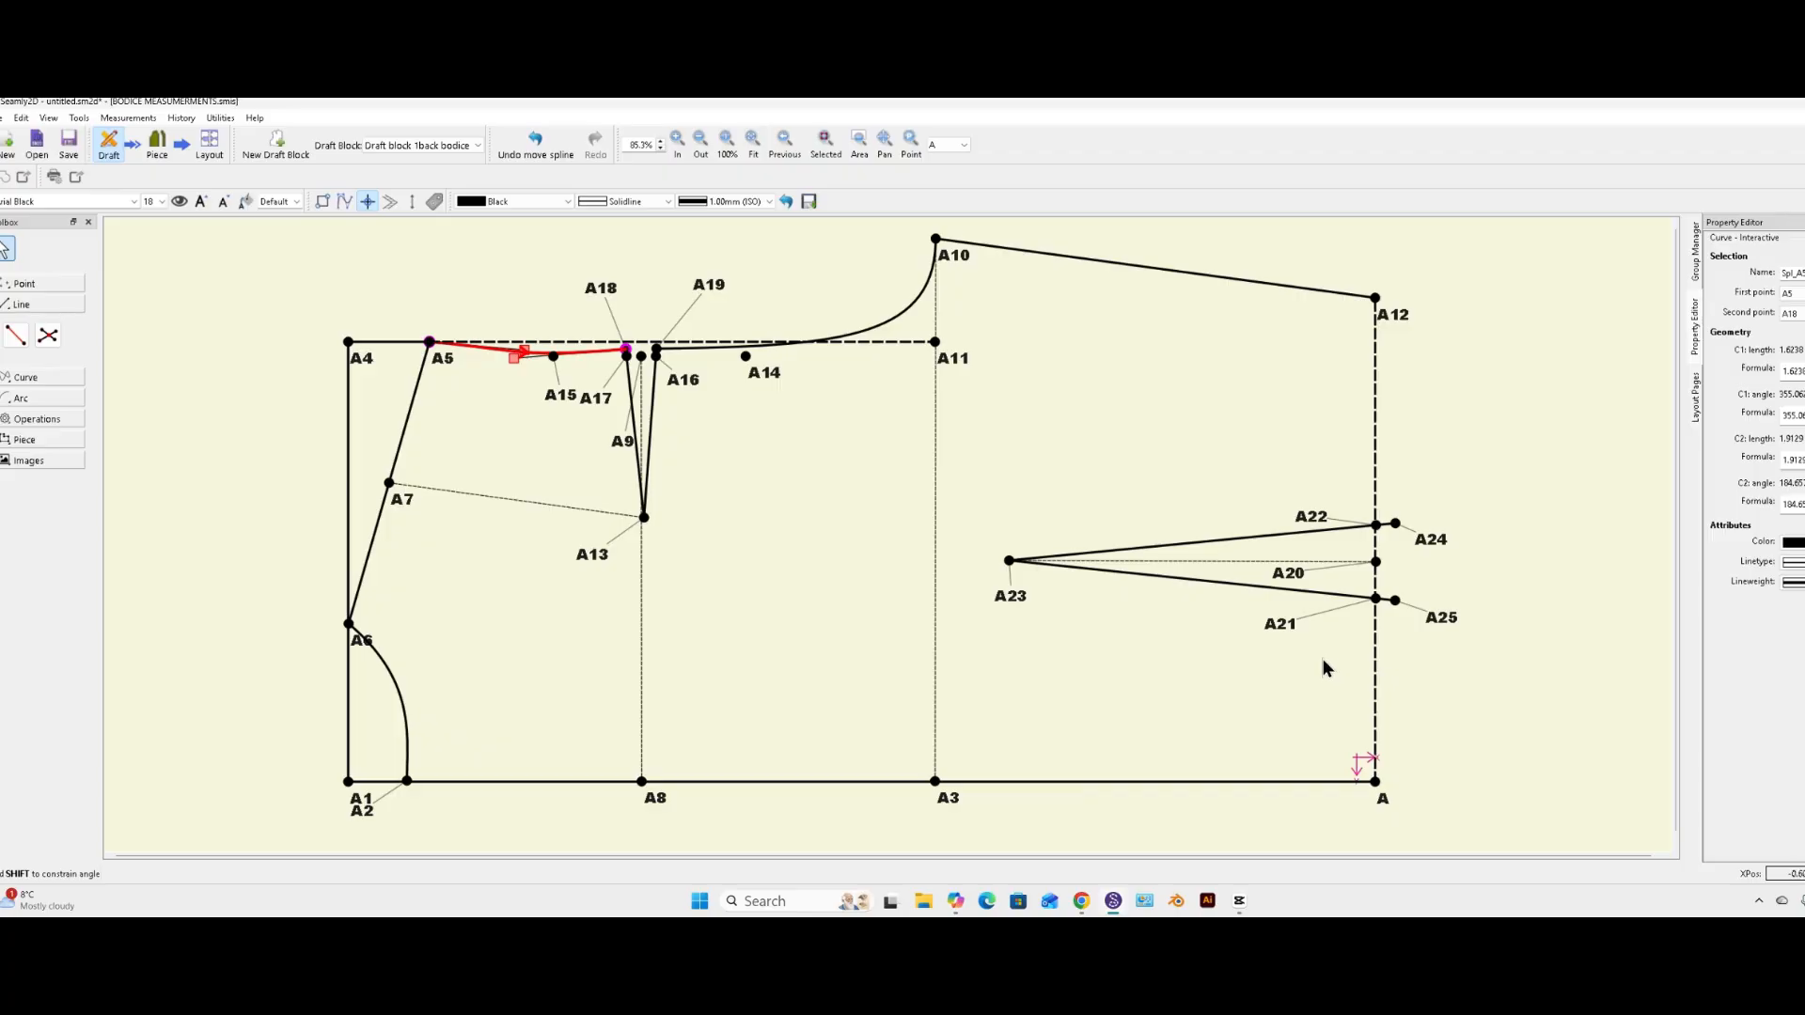
pyautogui.click(1196, 656)
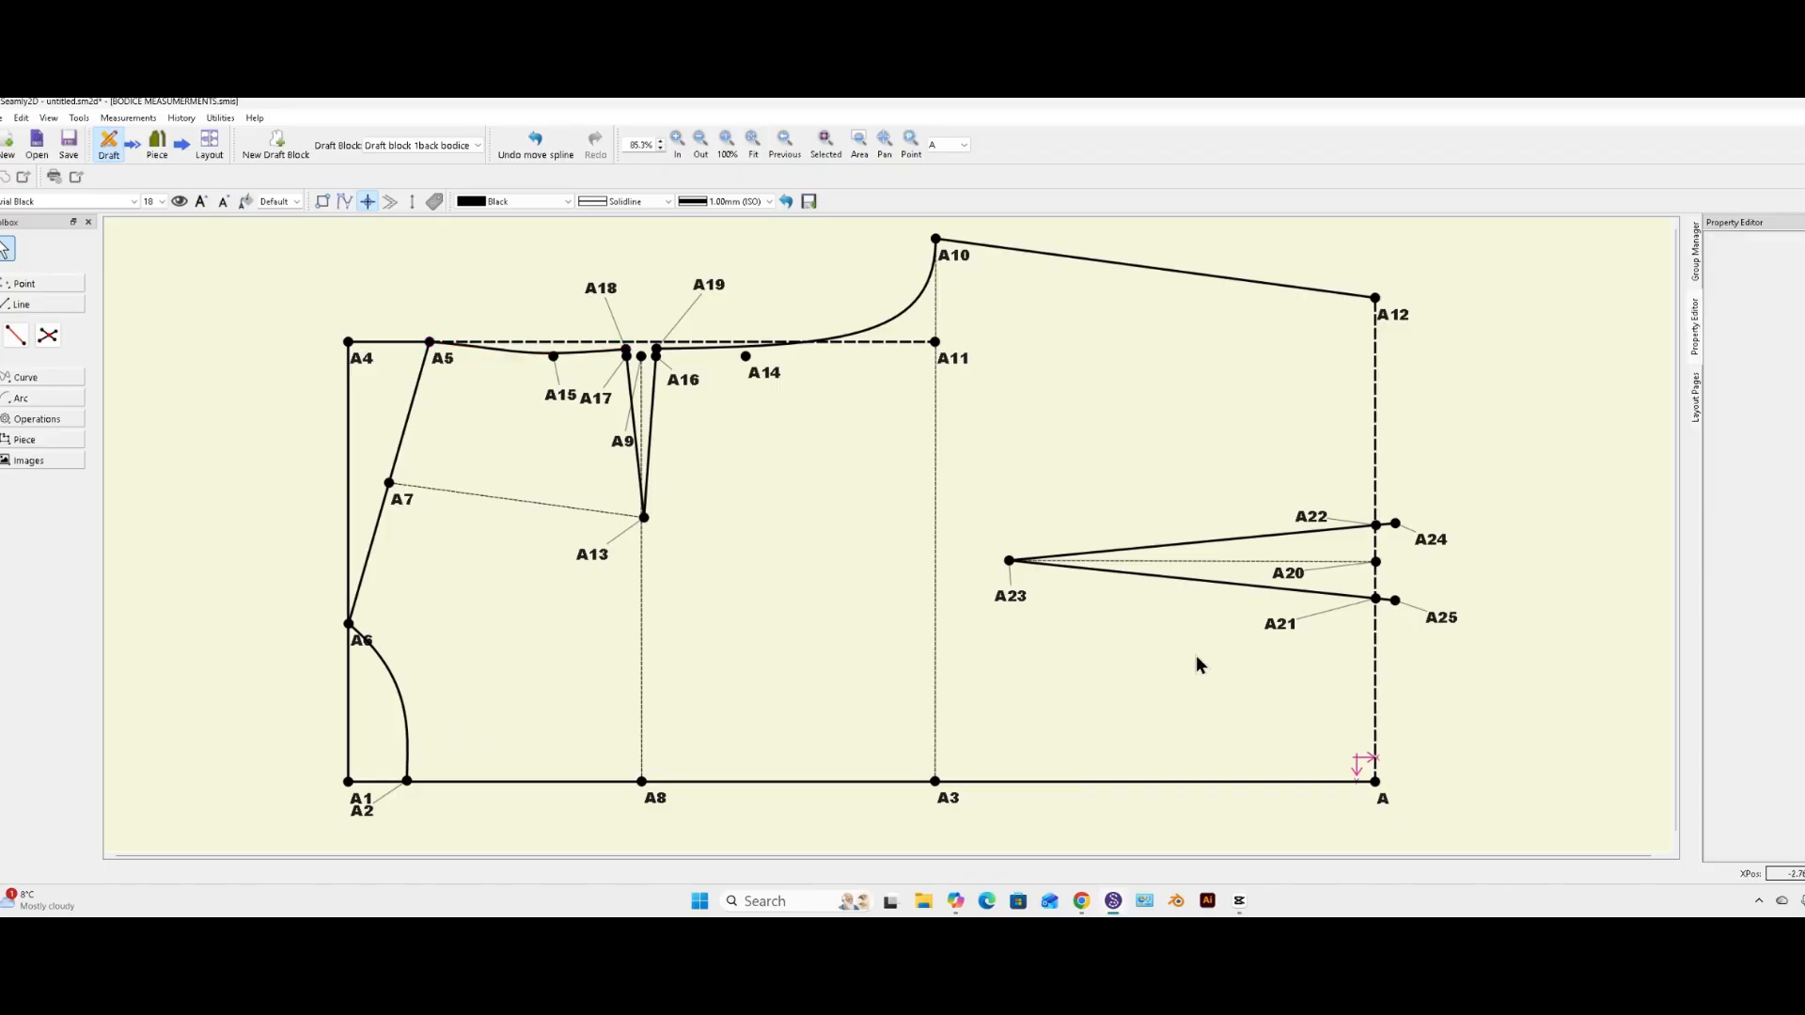
# - Draw an interactive waist curve from A12 to A24, with the A12 handle at 270° and the A24 handle on the dashed waistline
pyautogui.click(1025, 890)
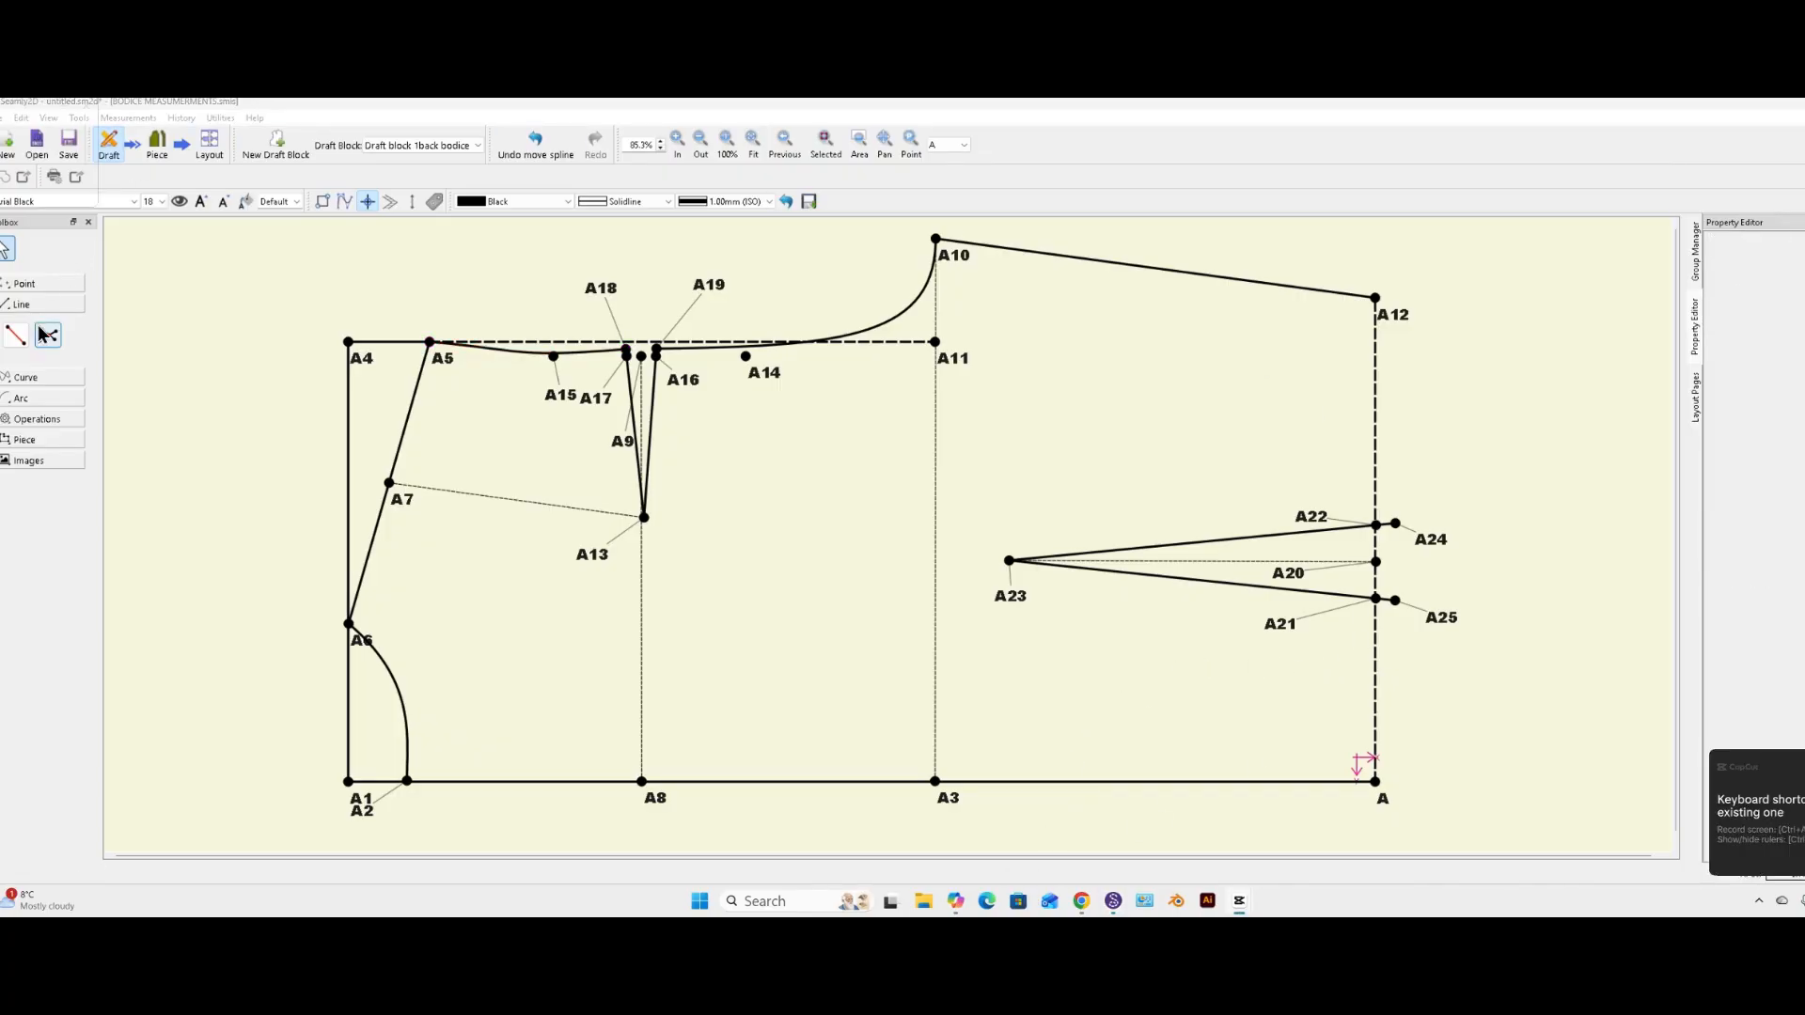
pyautogui.click(26, 377)
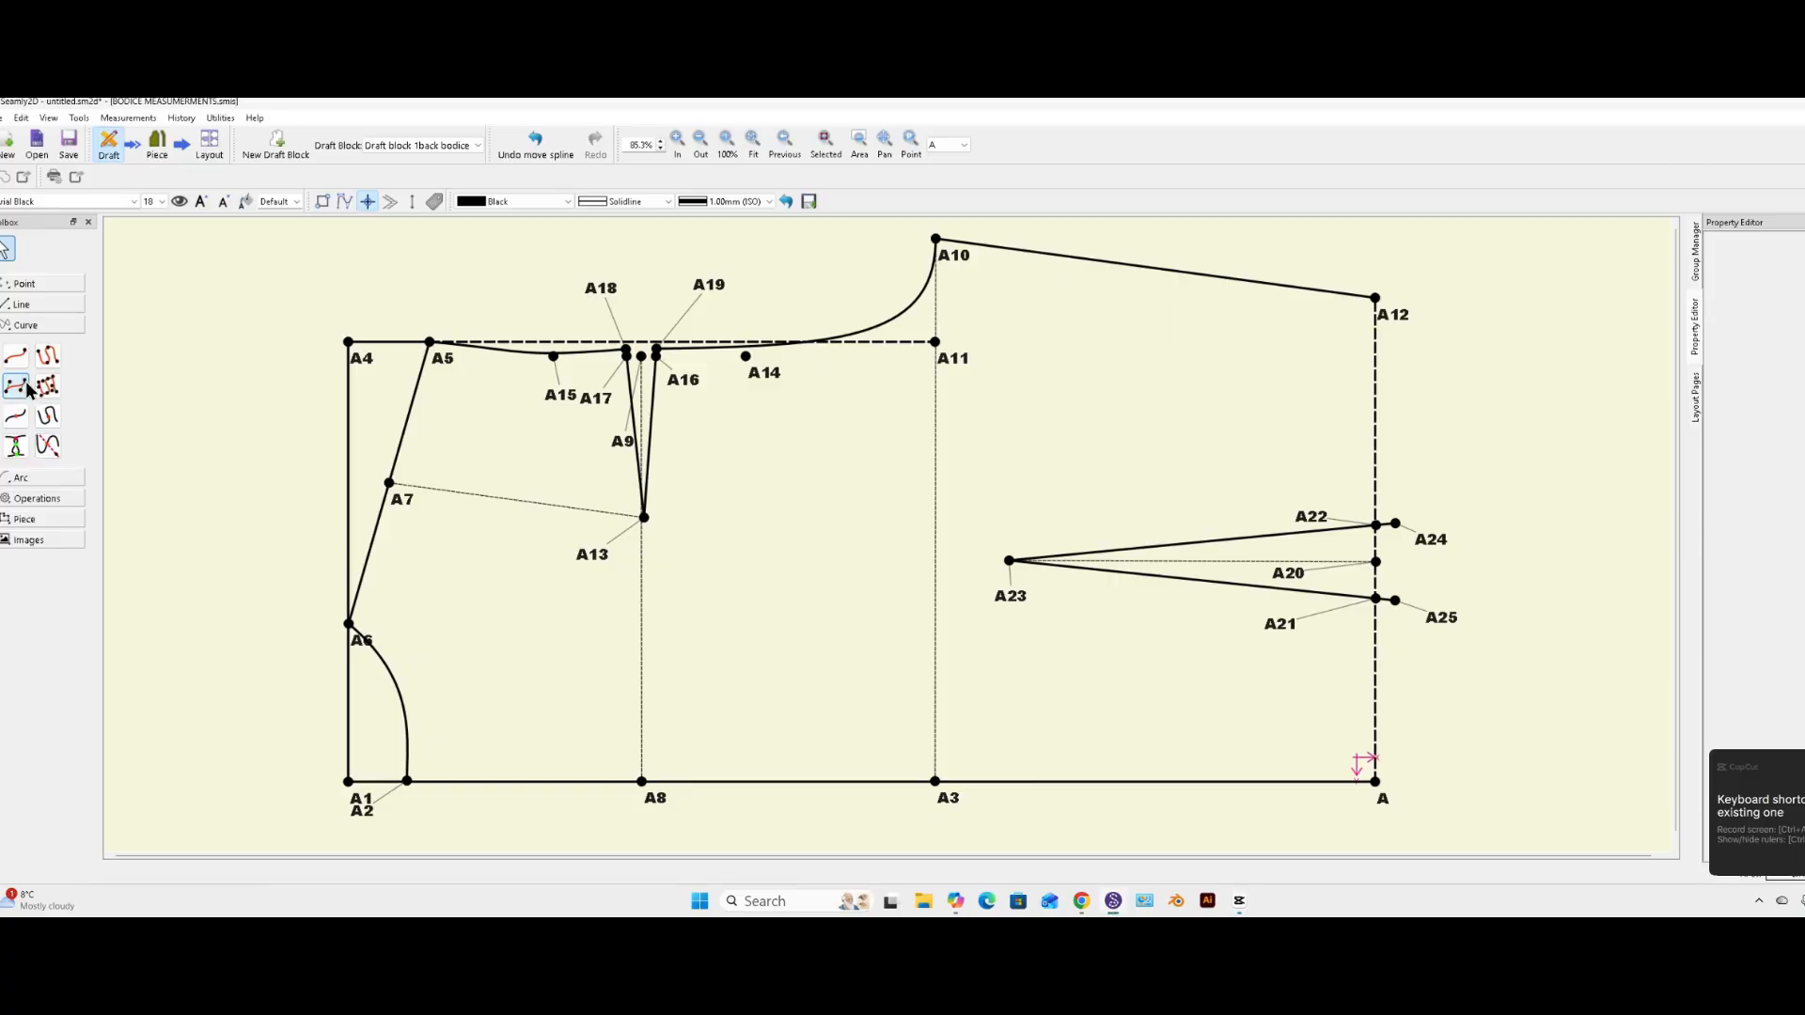
pyautogui.click(16, 355)
pyautogui.click(1379, 302)
pyautogui.click(1396, 525)
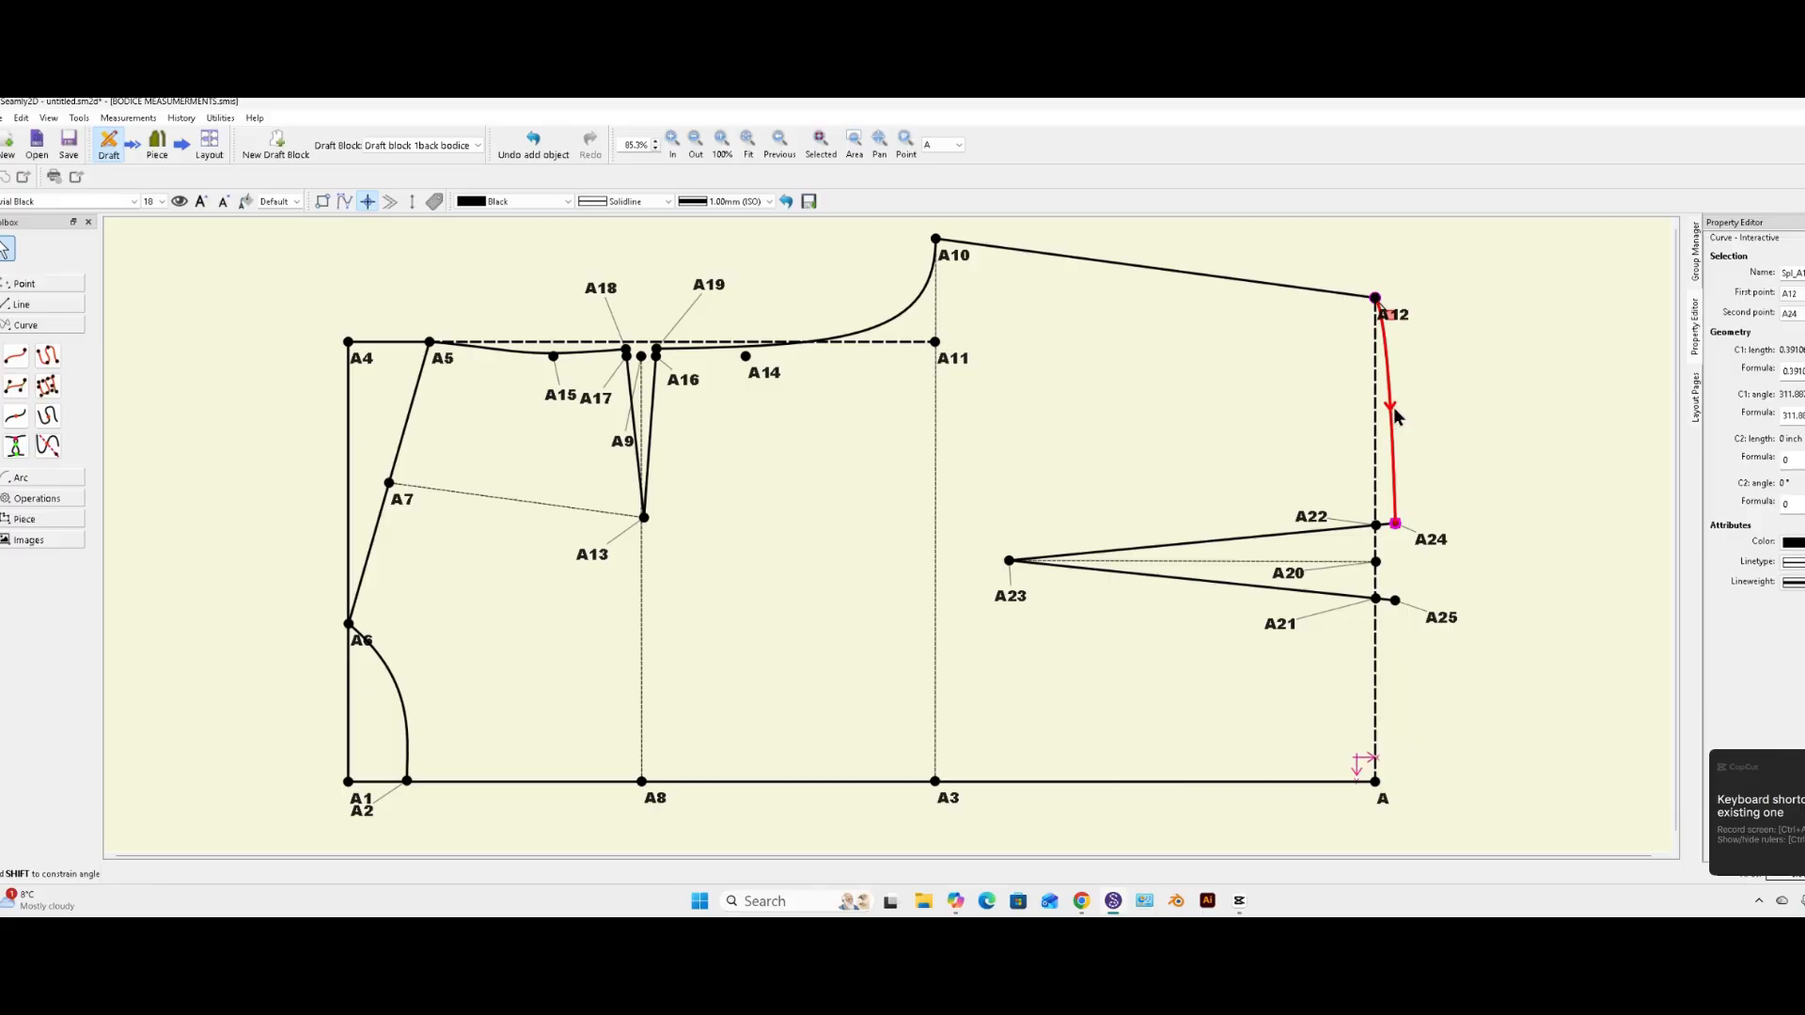
pyautogui.moveTo(1393, 412); pyautogui.dragTo(1387, 354)
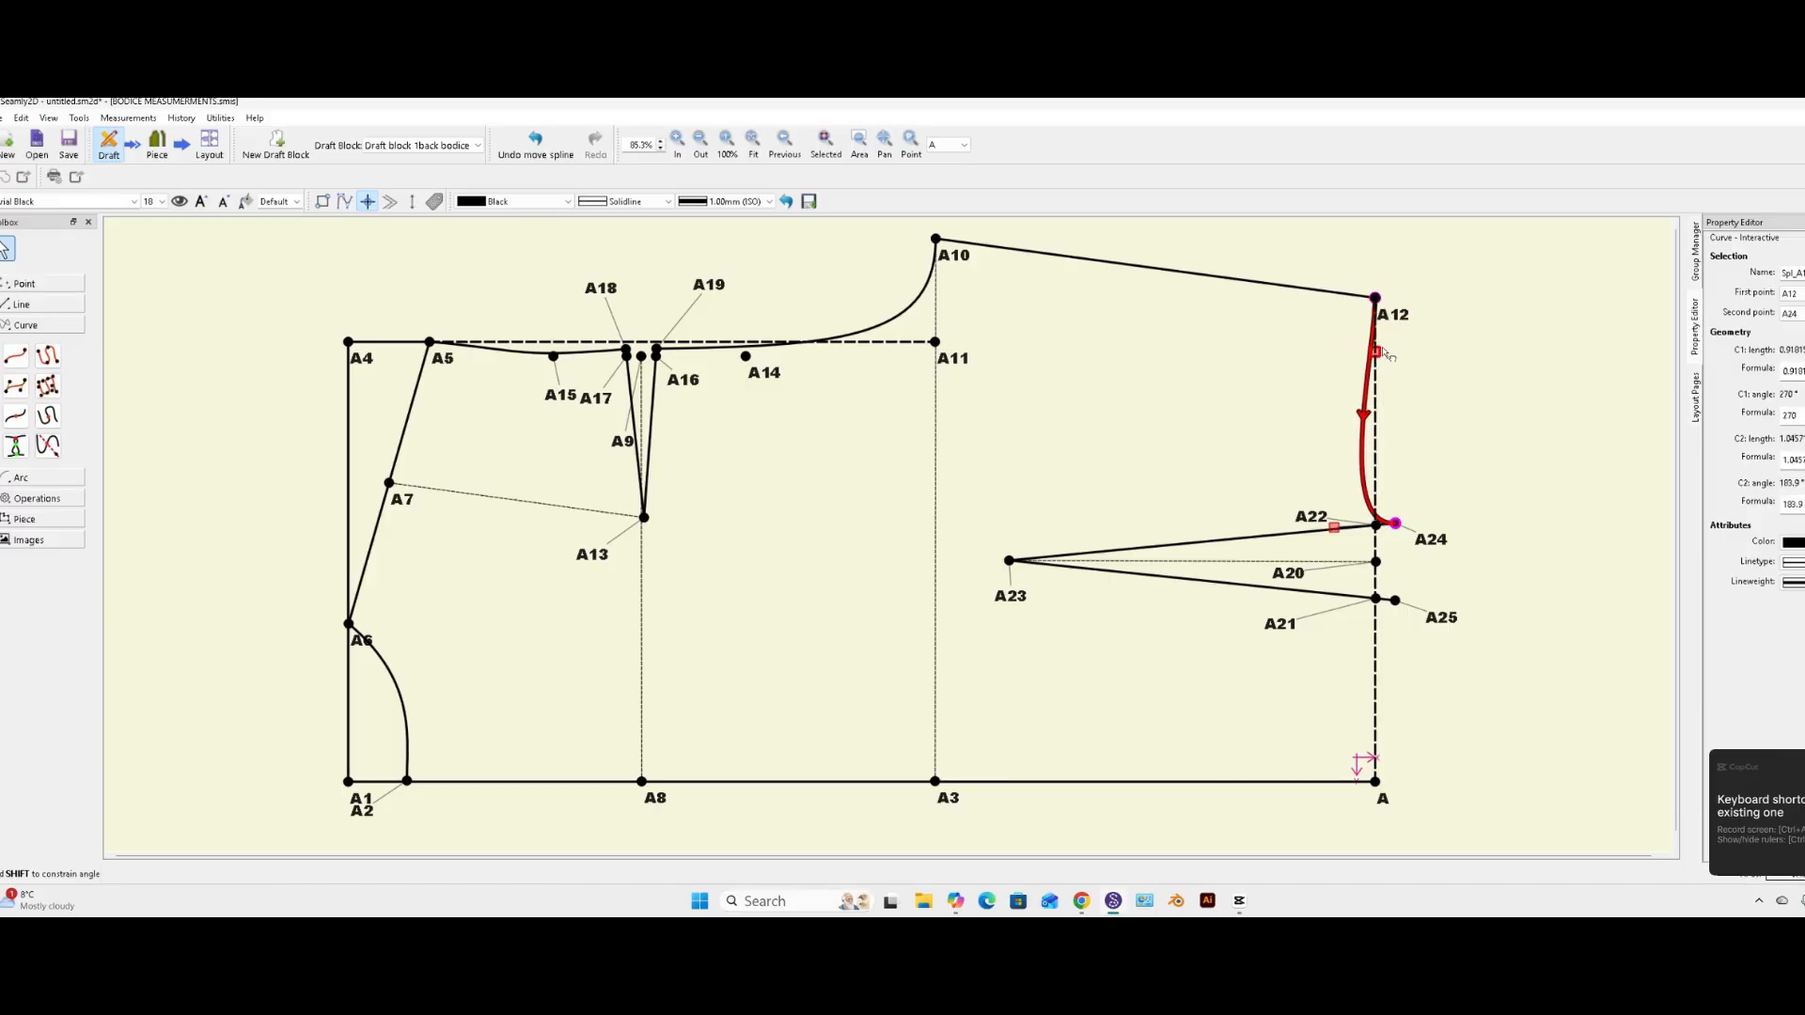
pyautogui.moveTo(1334, 528); pyautogui.dragTo(1379, 417)
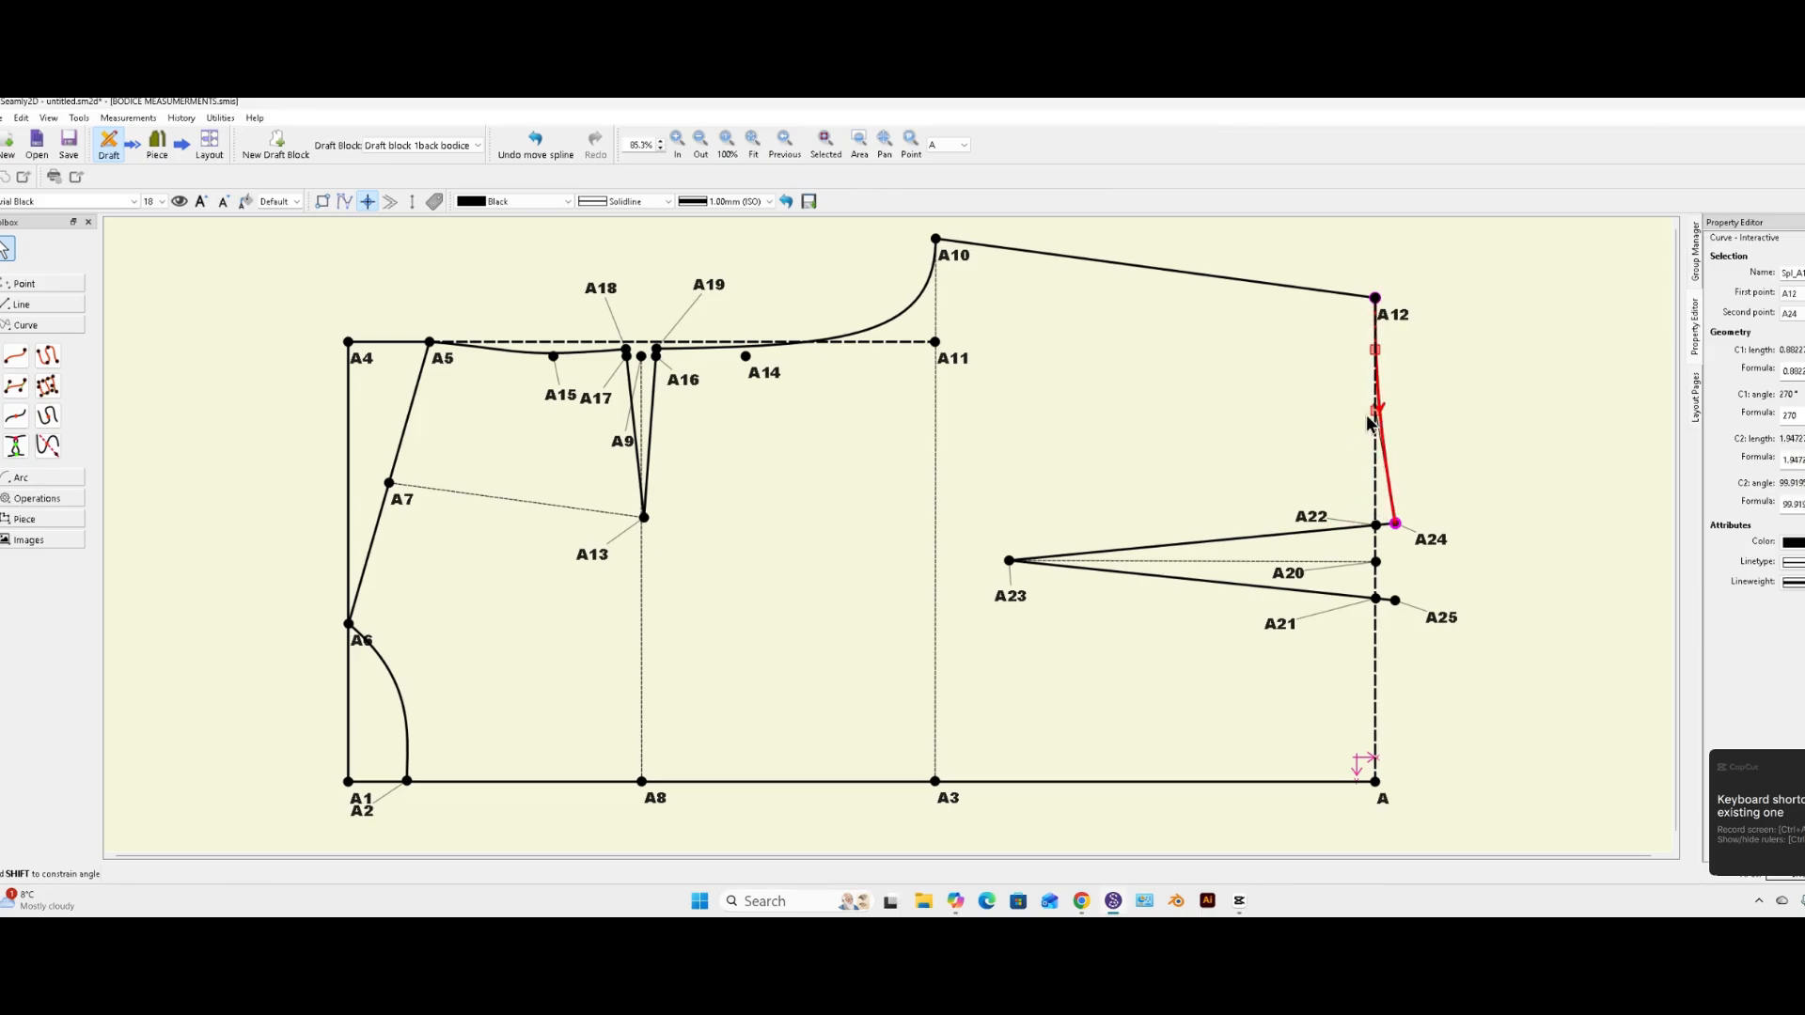
# - Draw an interactive waist curve from A25 to A, with the A handle at 90° and the A25 handle near the dashed waistline
pyautogui.click(19, 358)
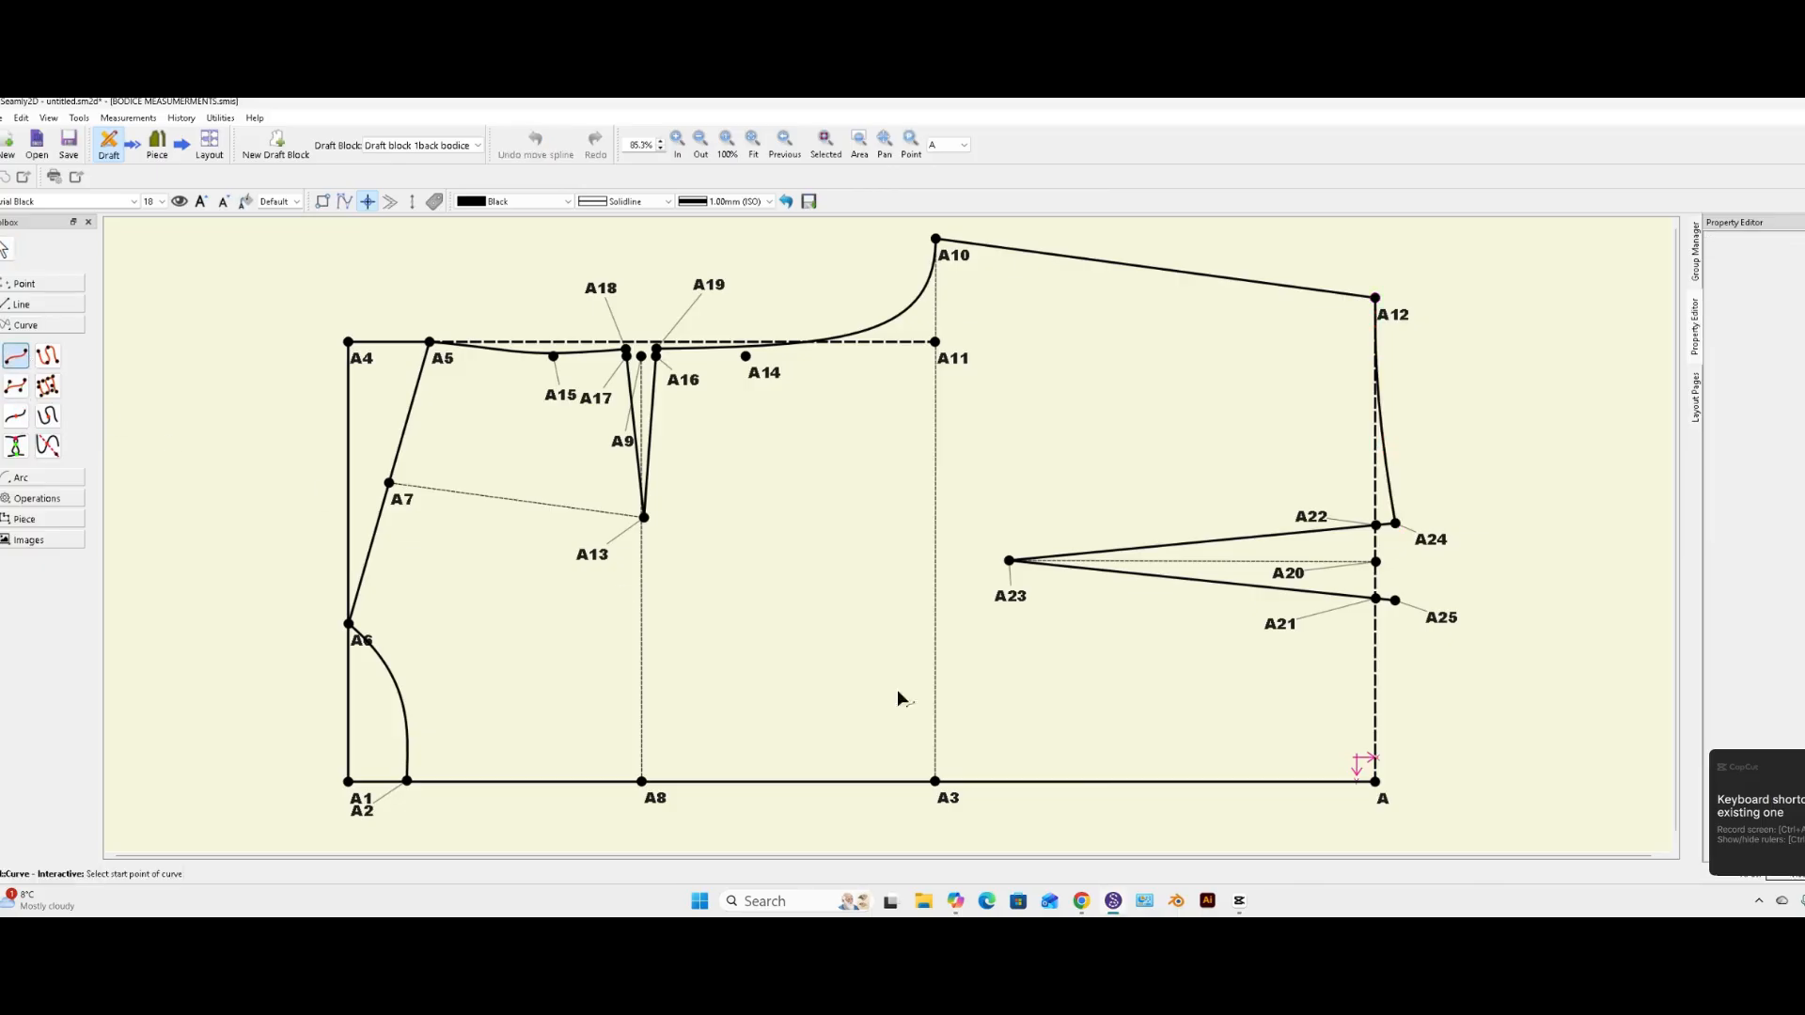
pyautogui.click(1429, 618)
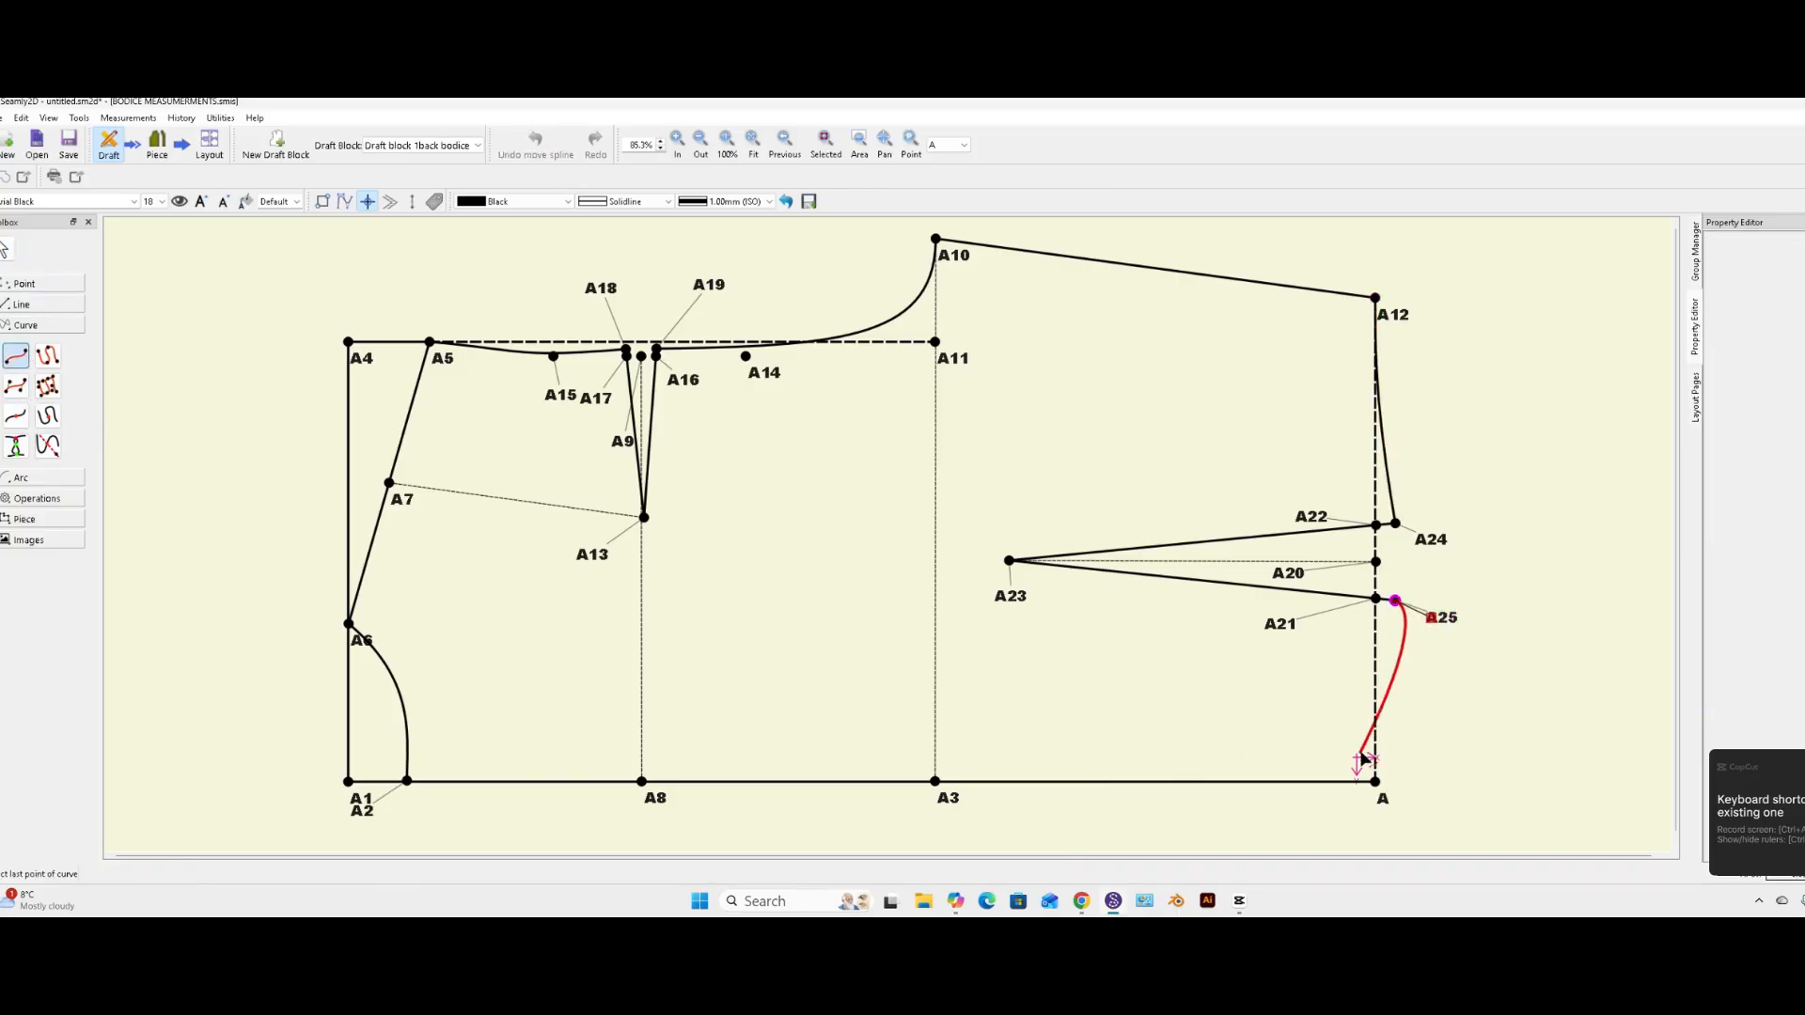
pyautogui.click(1374, 783)
pyautogui.press('Return')
pyautogui.moveTo(1407, 707); pyautogui.dragTo(1426, 689)
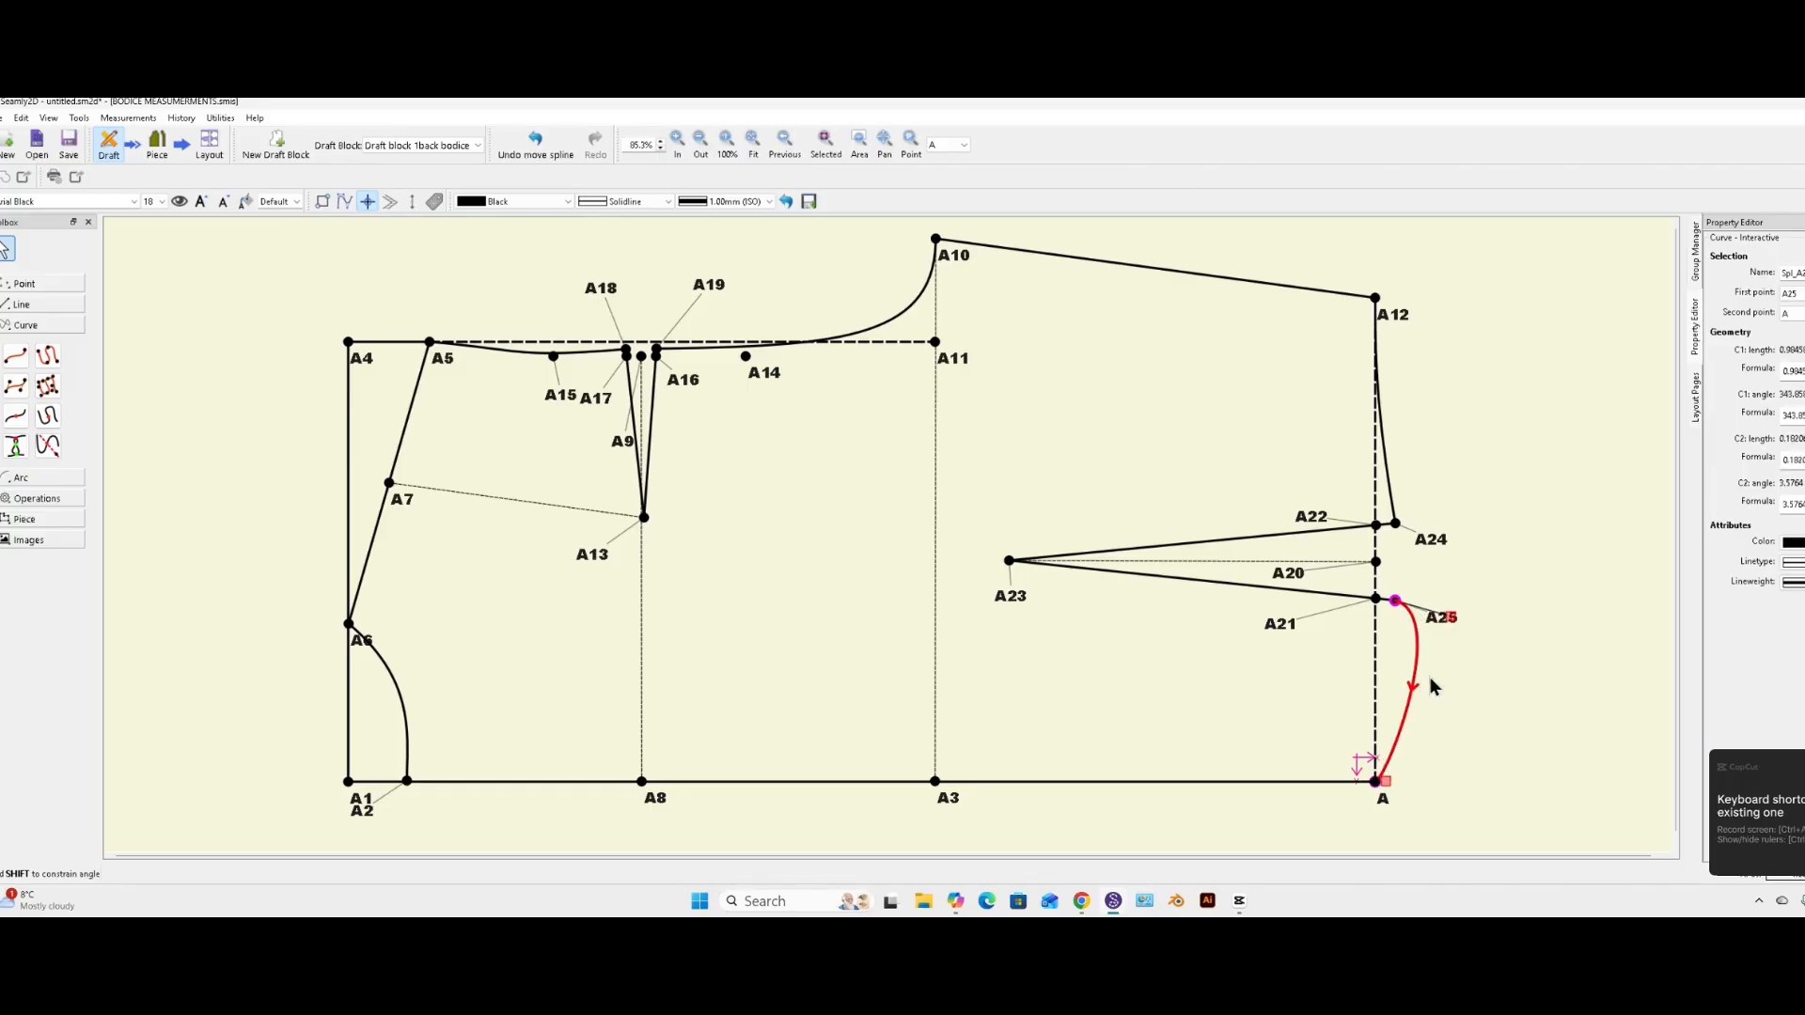
pyautogui.moveTo(1385, 781); pyautogui.dragTo(1375, 742)
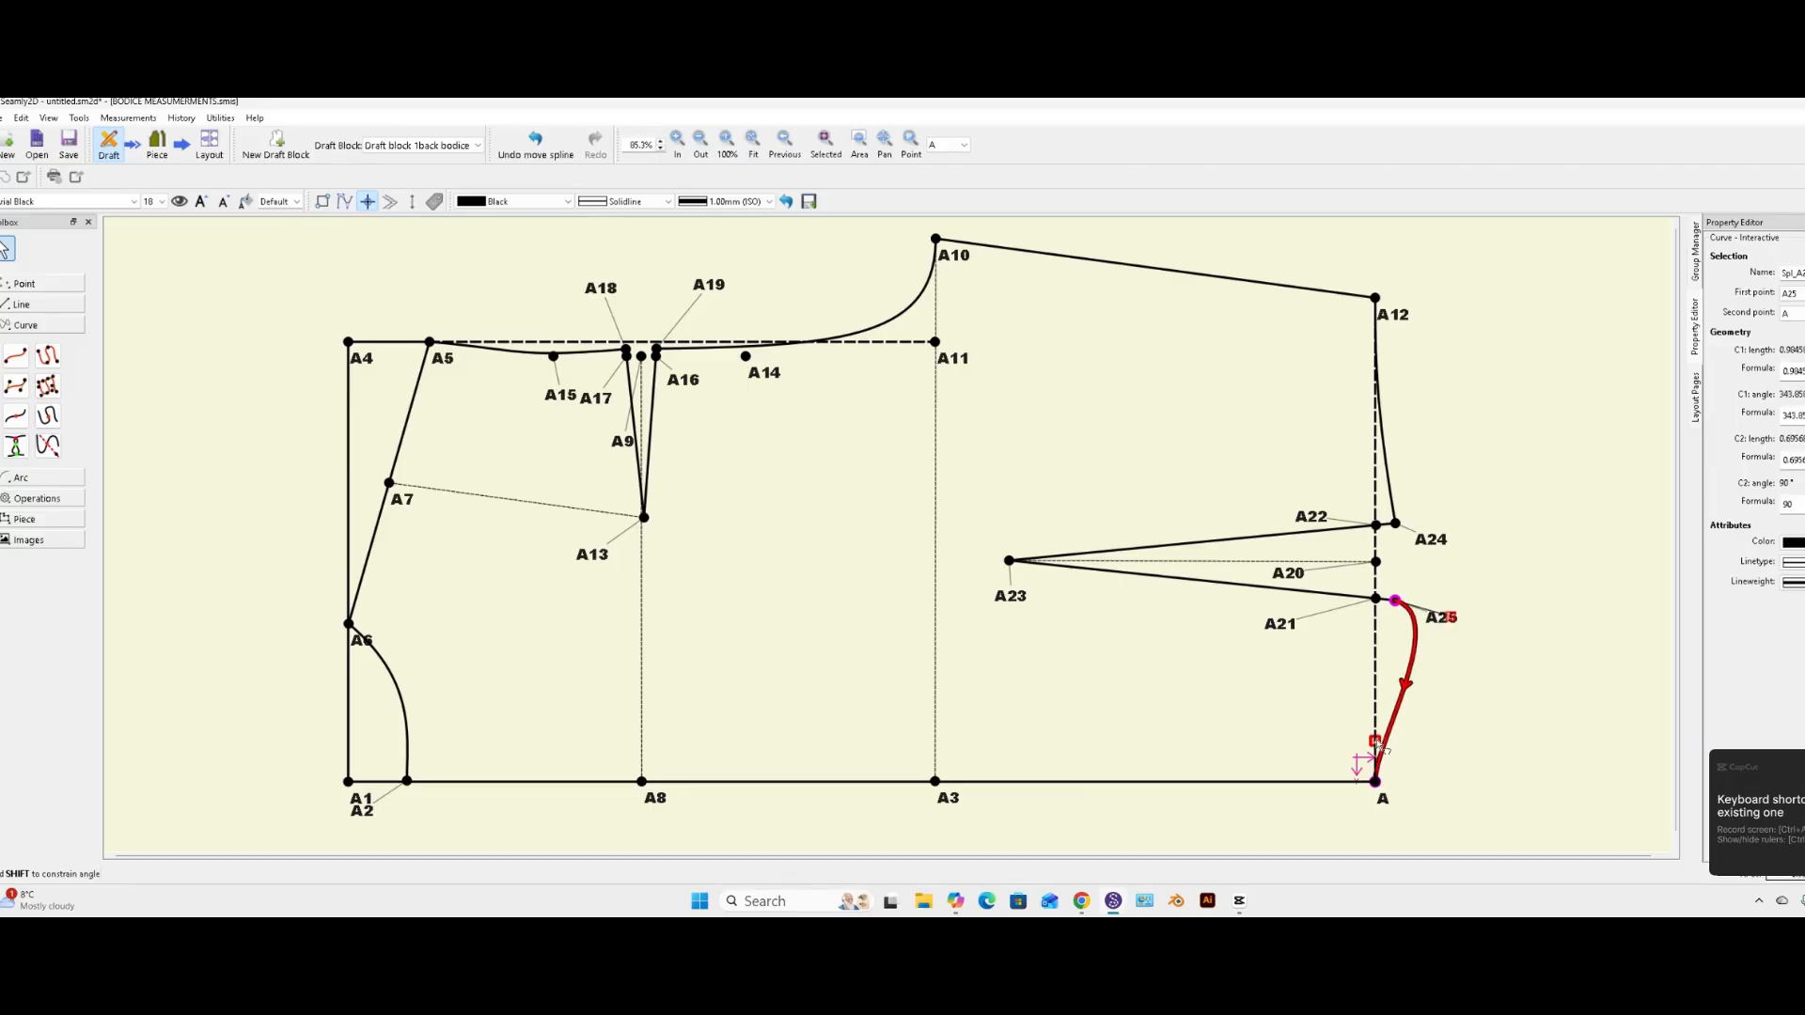
pyautogui.moveTo(1452, 618); pyautogui.dragTo(1386, 675)
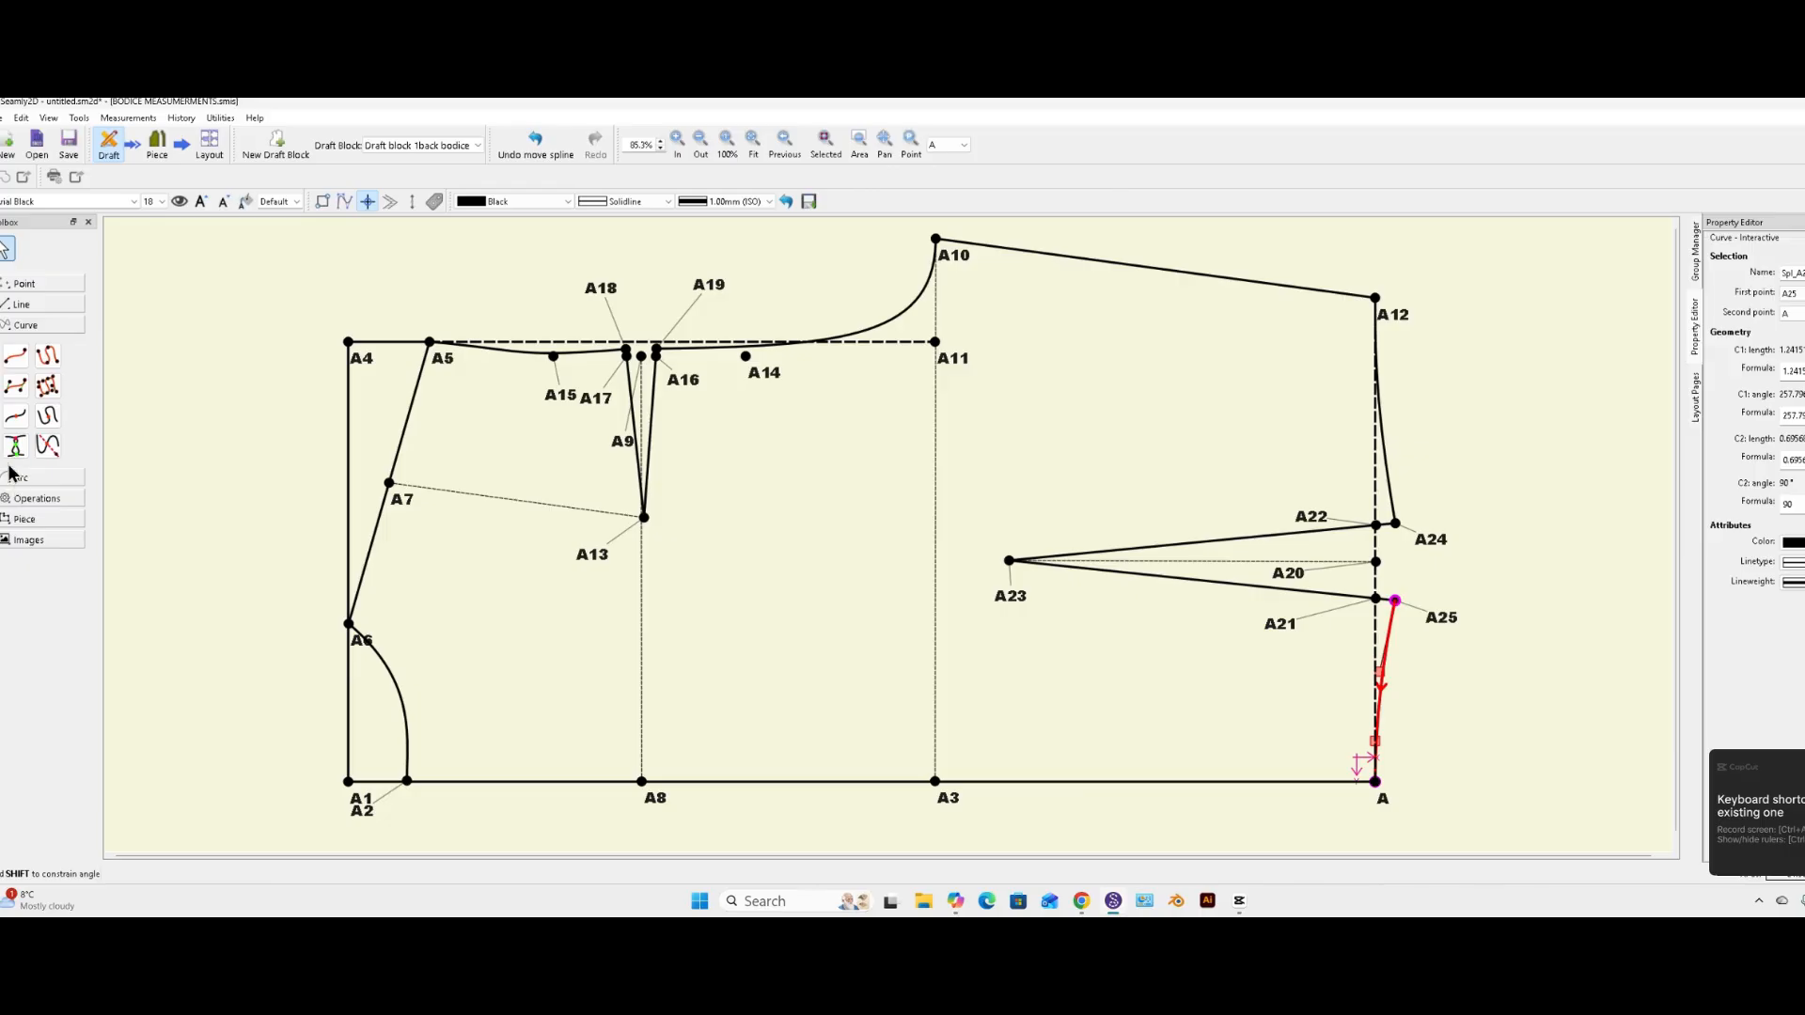
# - Start a new pattern piece, tracing its path clockwise from neckline curve A2–A6 through points A7 and A5 to curve A5–A18
pyautogui.click(31, 501)
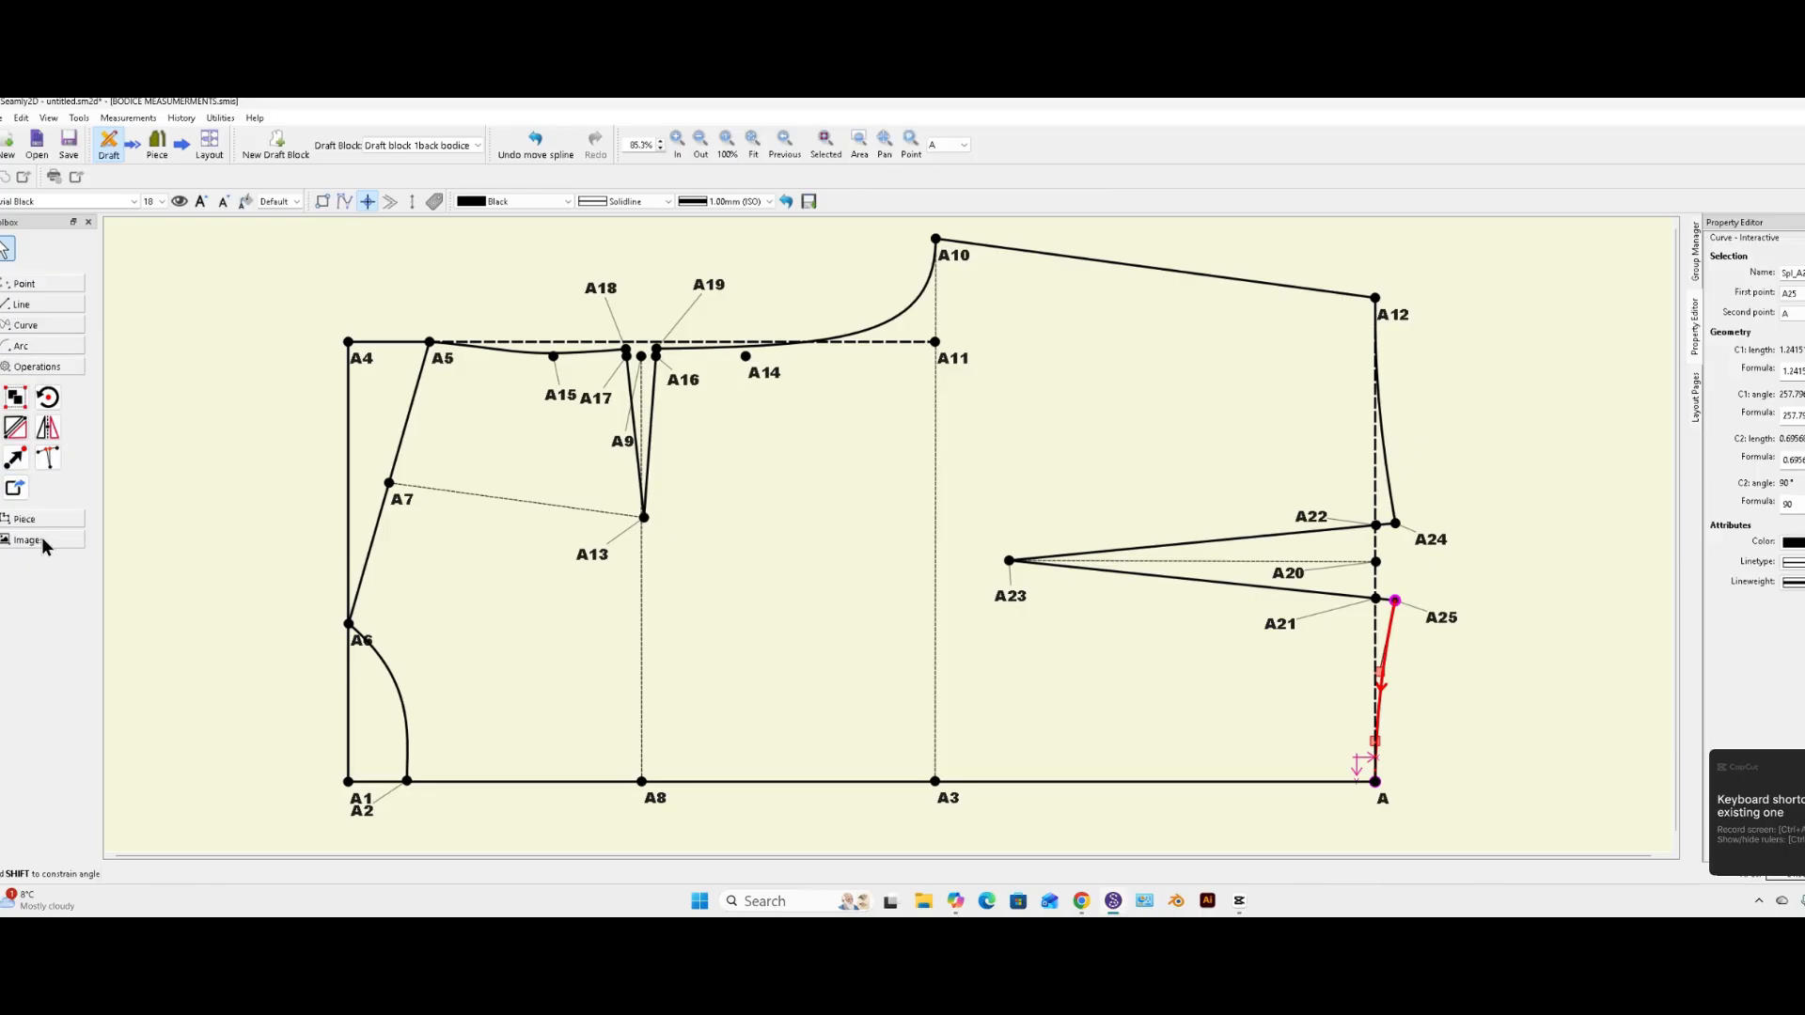
pyautogui.click(37, 521)
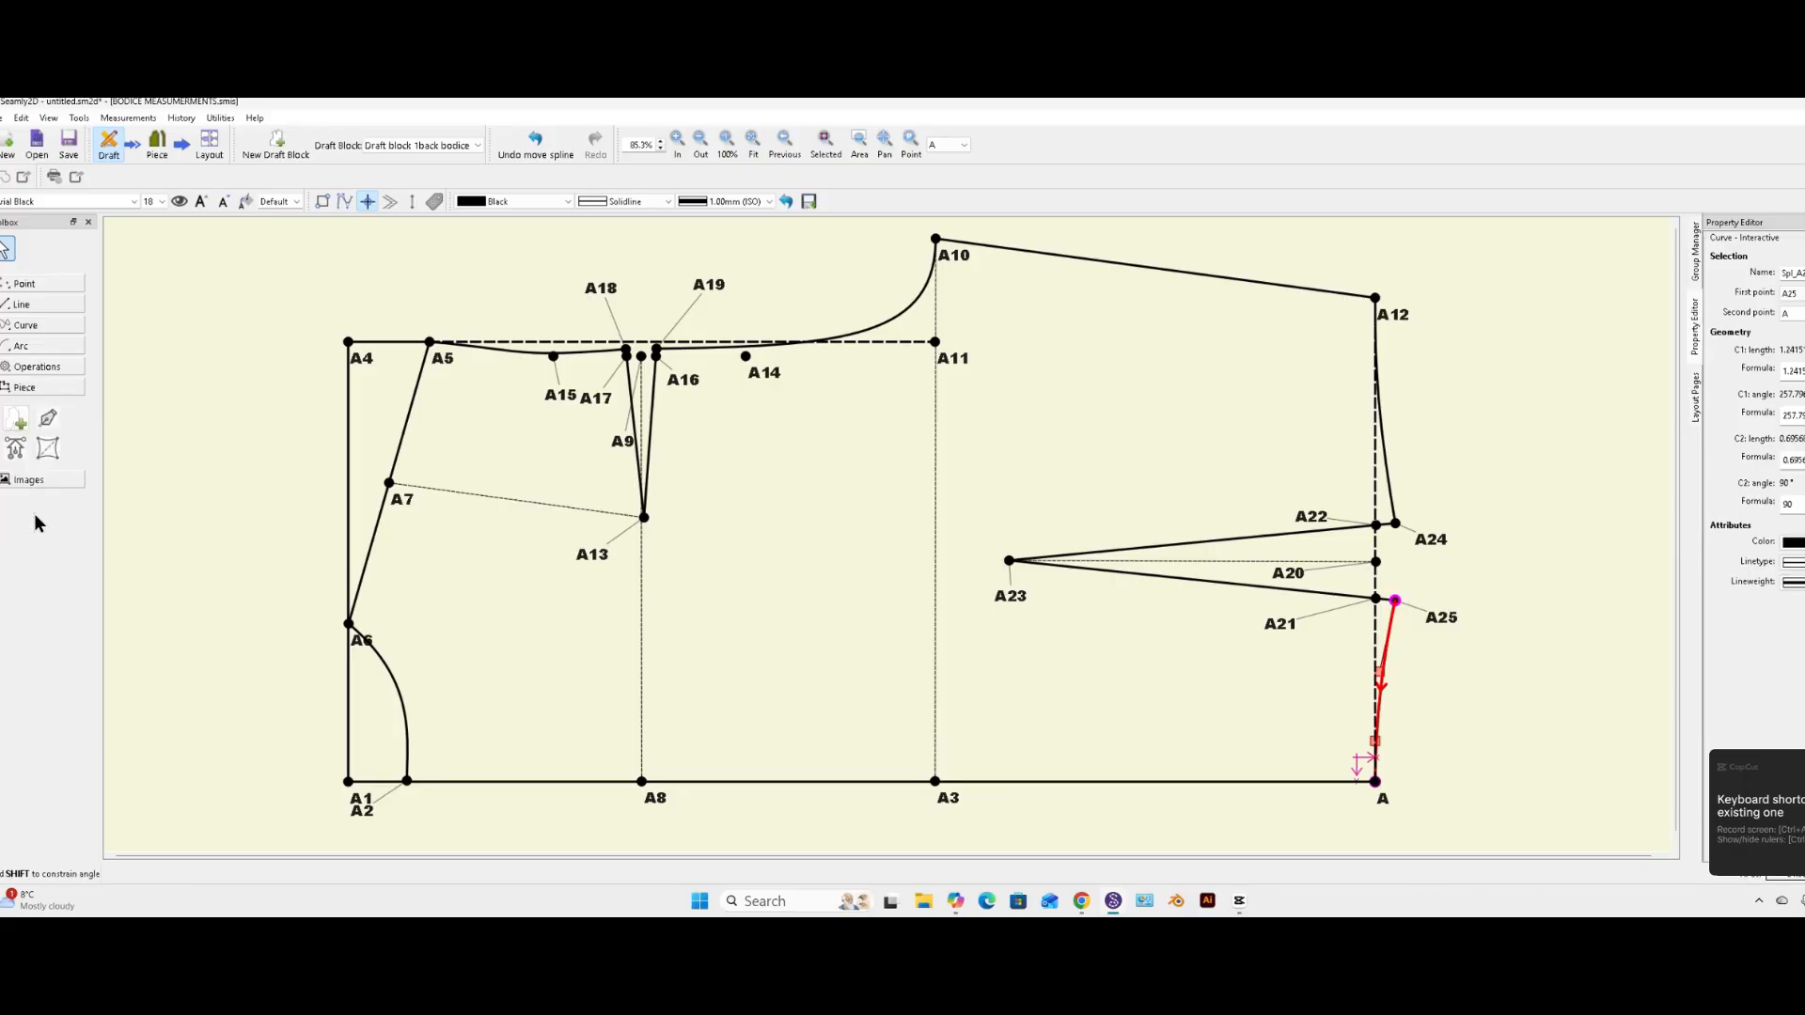
pyautogui.click(16, 431)
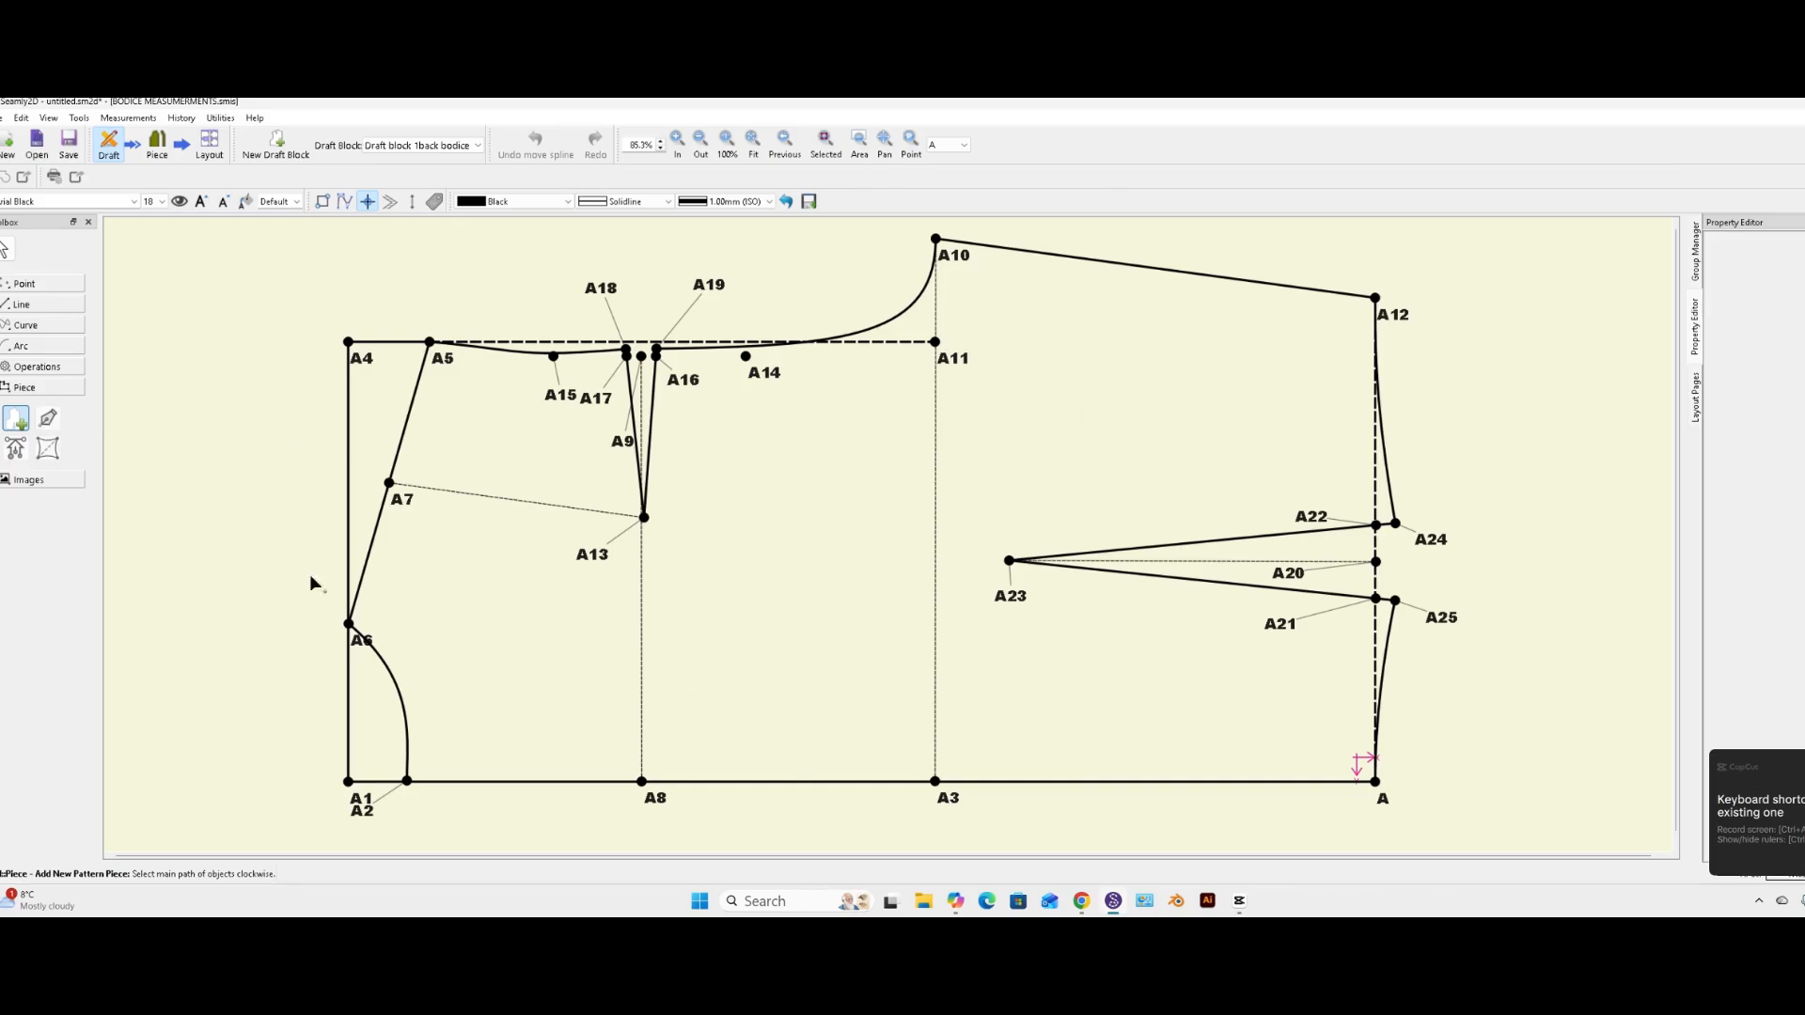
pyautogui.click(408, 733)
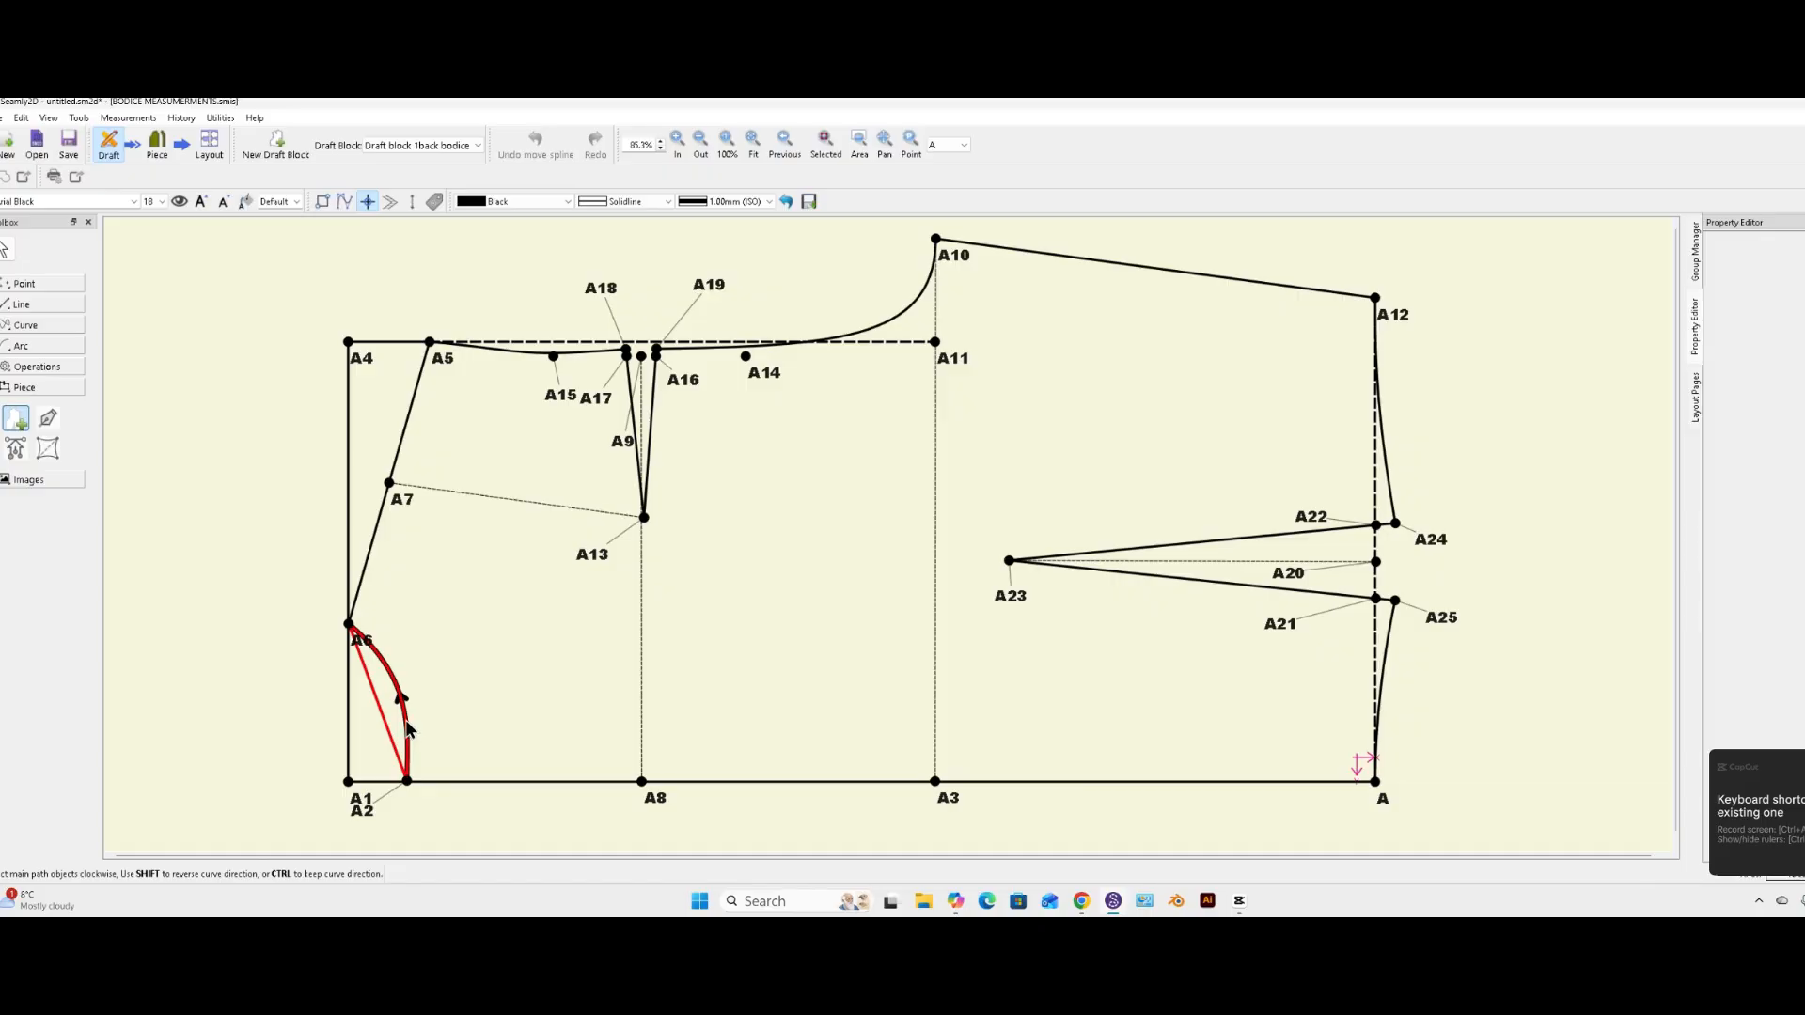
pyautogui.click(392, 491)
pyautogui.click(442, 360)
pyautogui.click(535, 354)
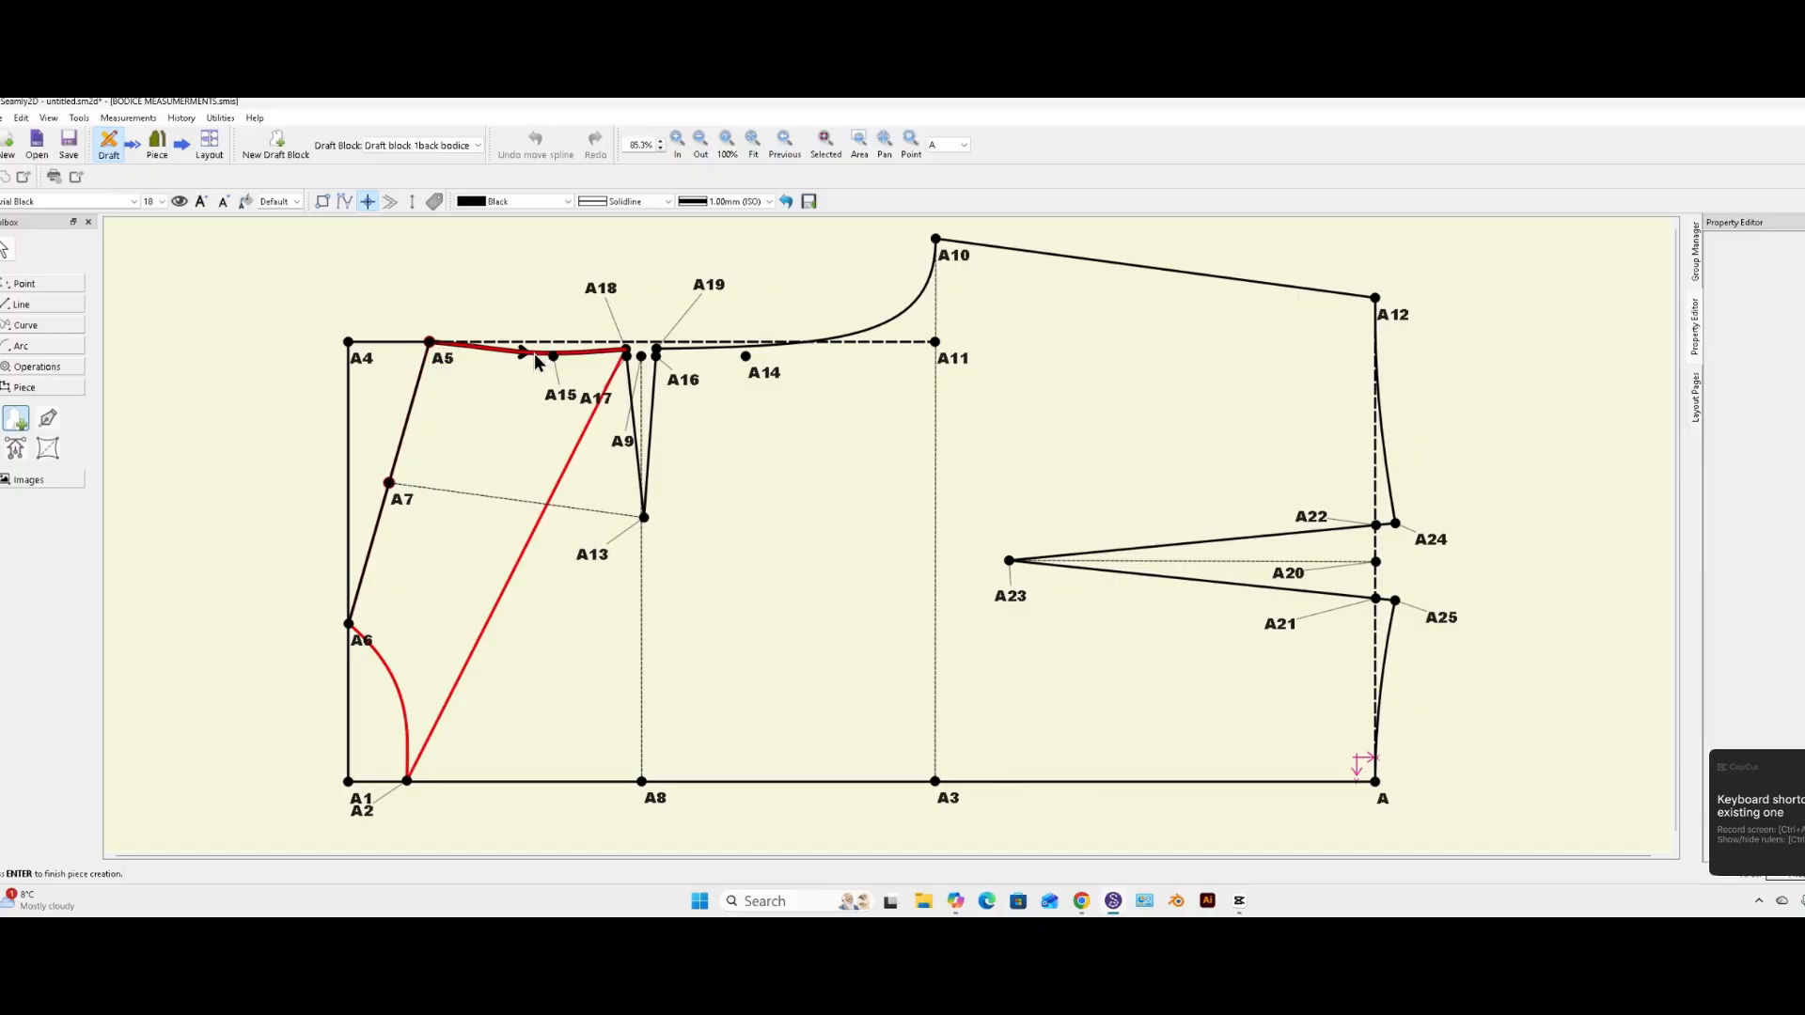
# - Continue the piece path through dart tip A13 and point A19, and along the armhole curve to A10
pyautogui.click(603, 555)
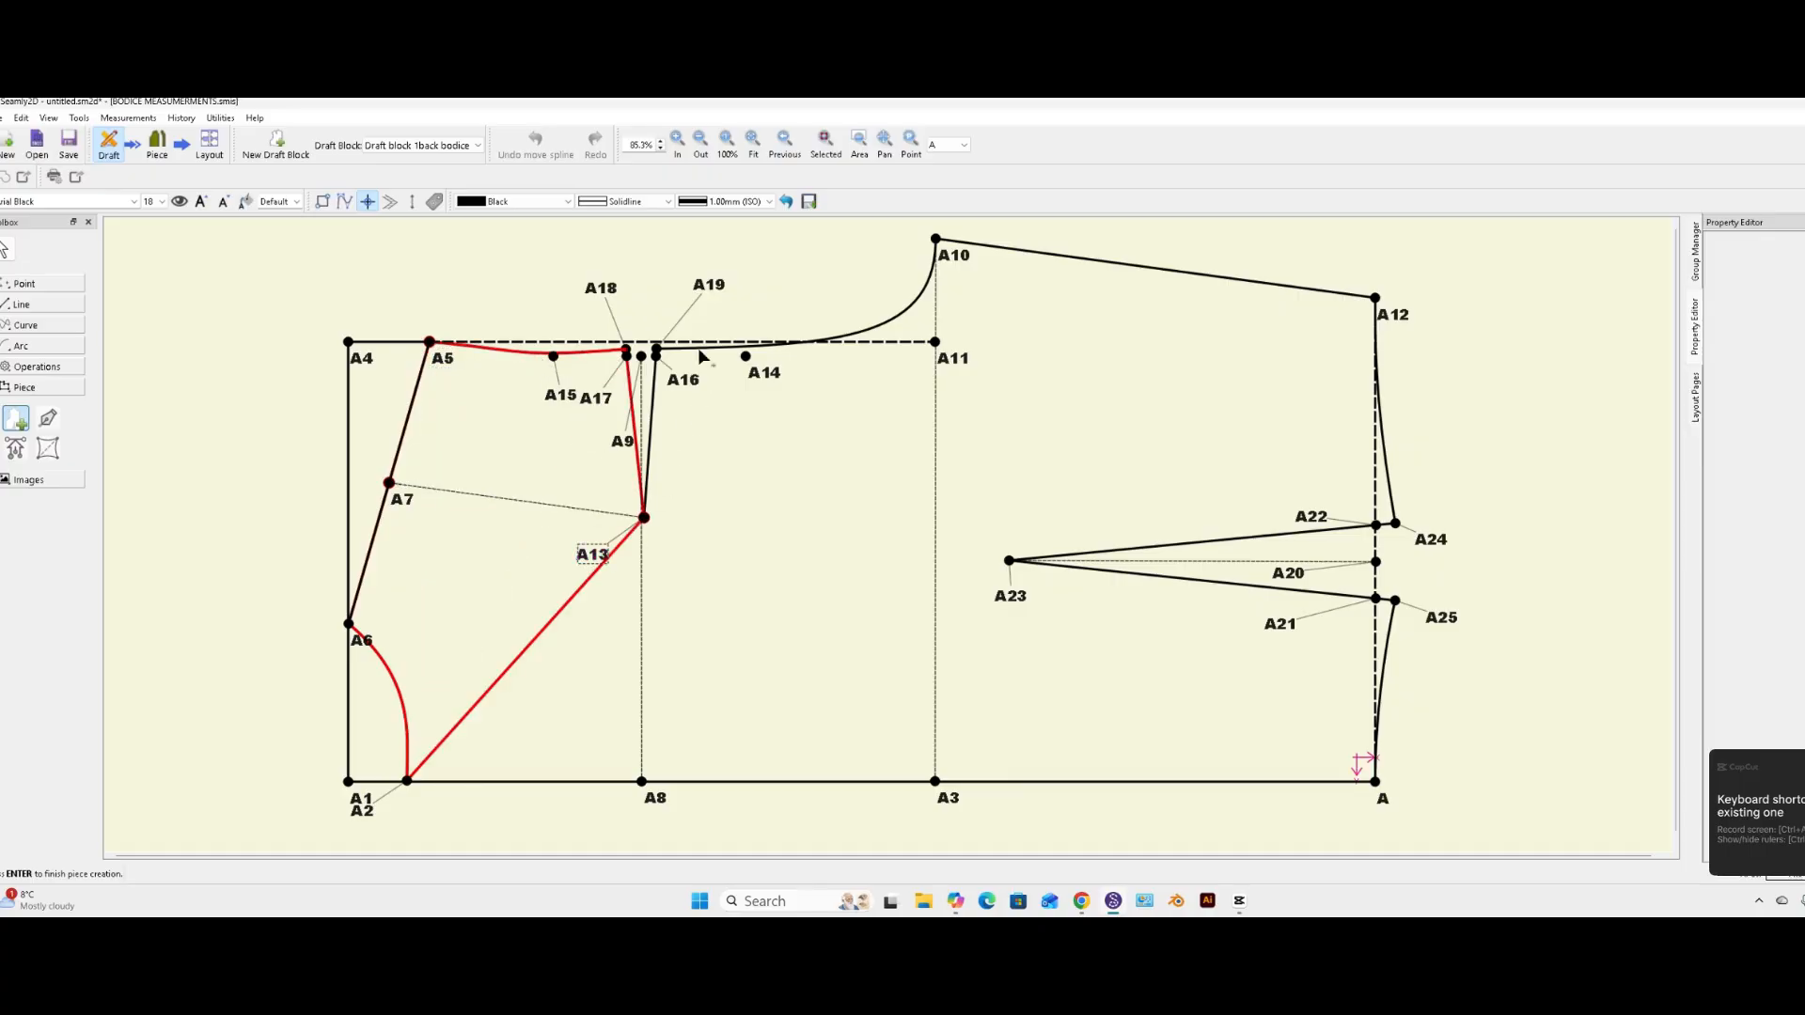
pyautogui.click(711, 285)
pyautogui.click(866, 338)
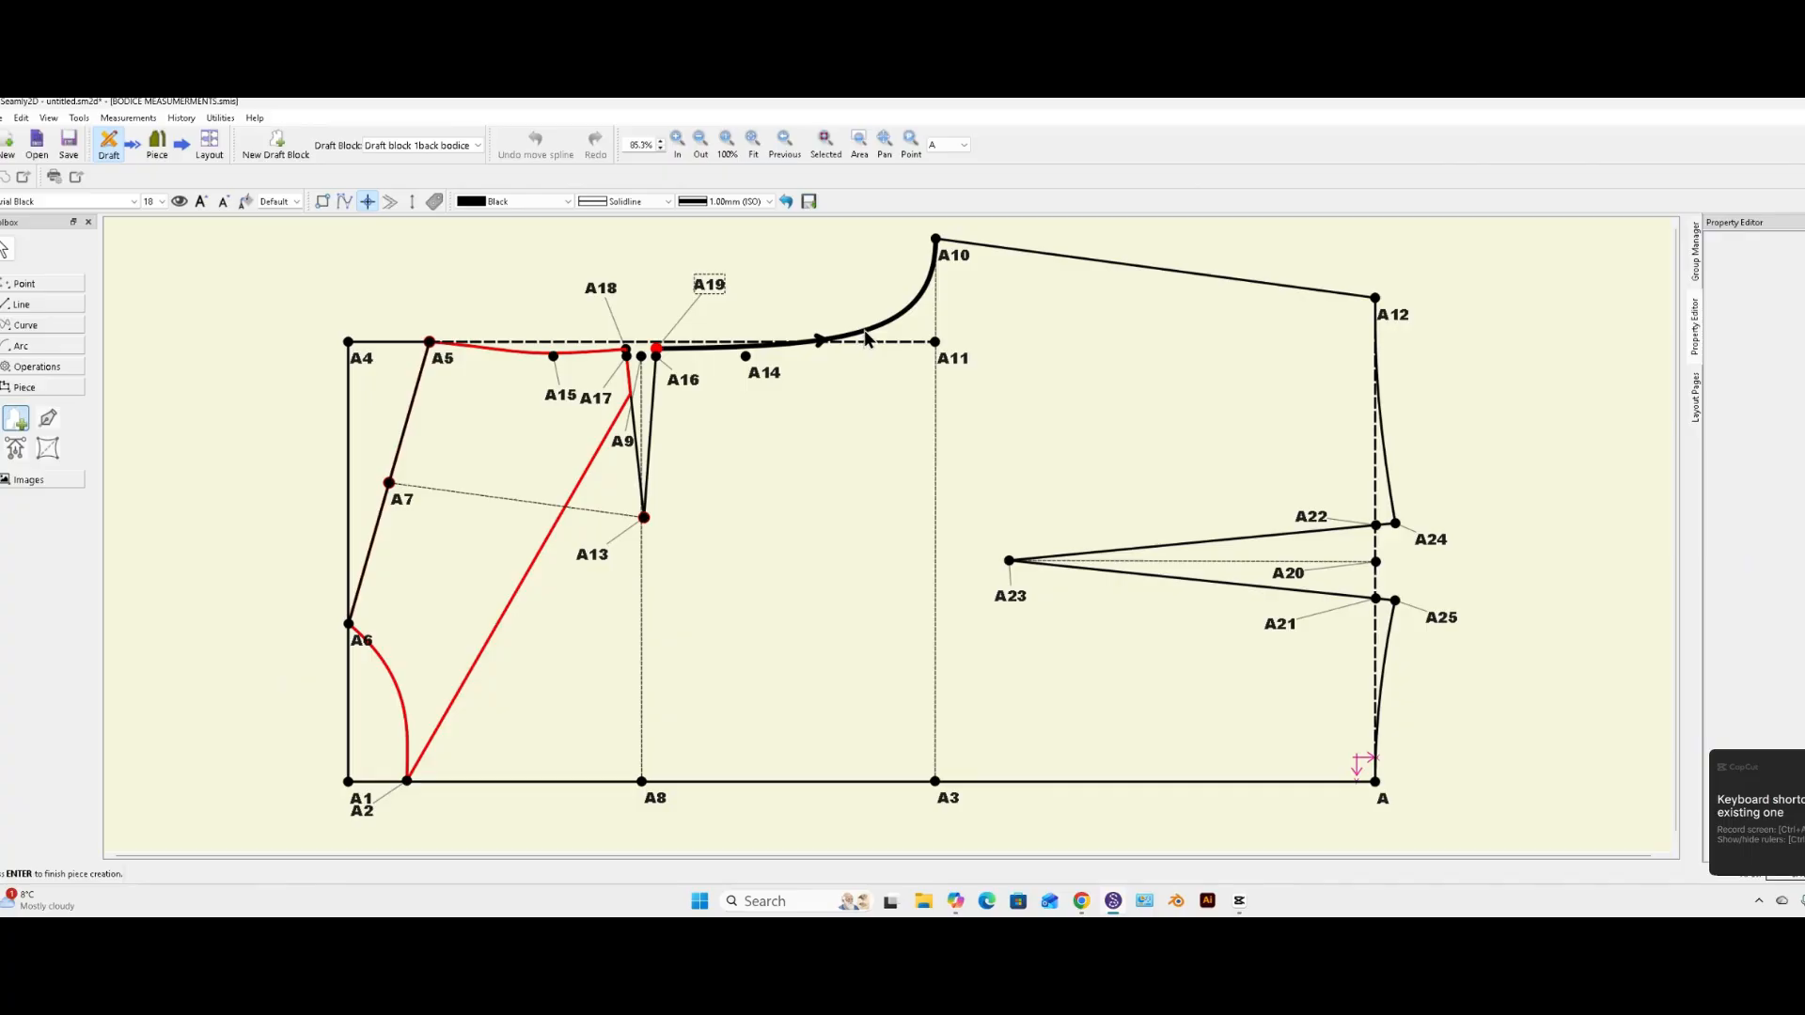
pyautogui.click(866, 338)
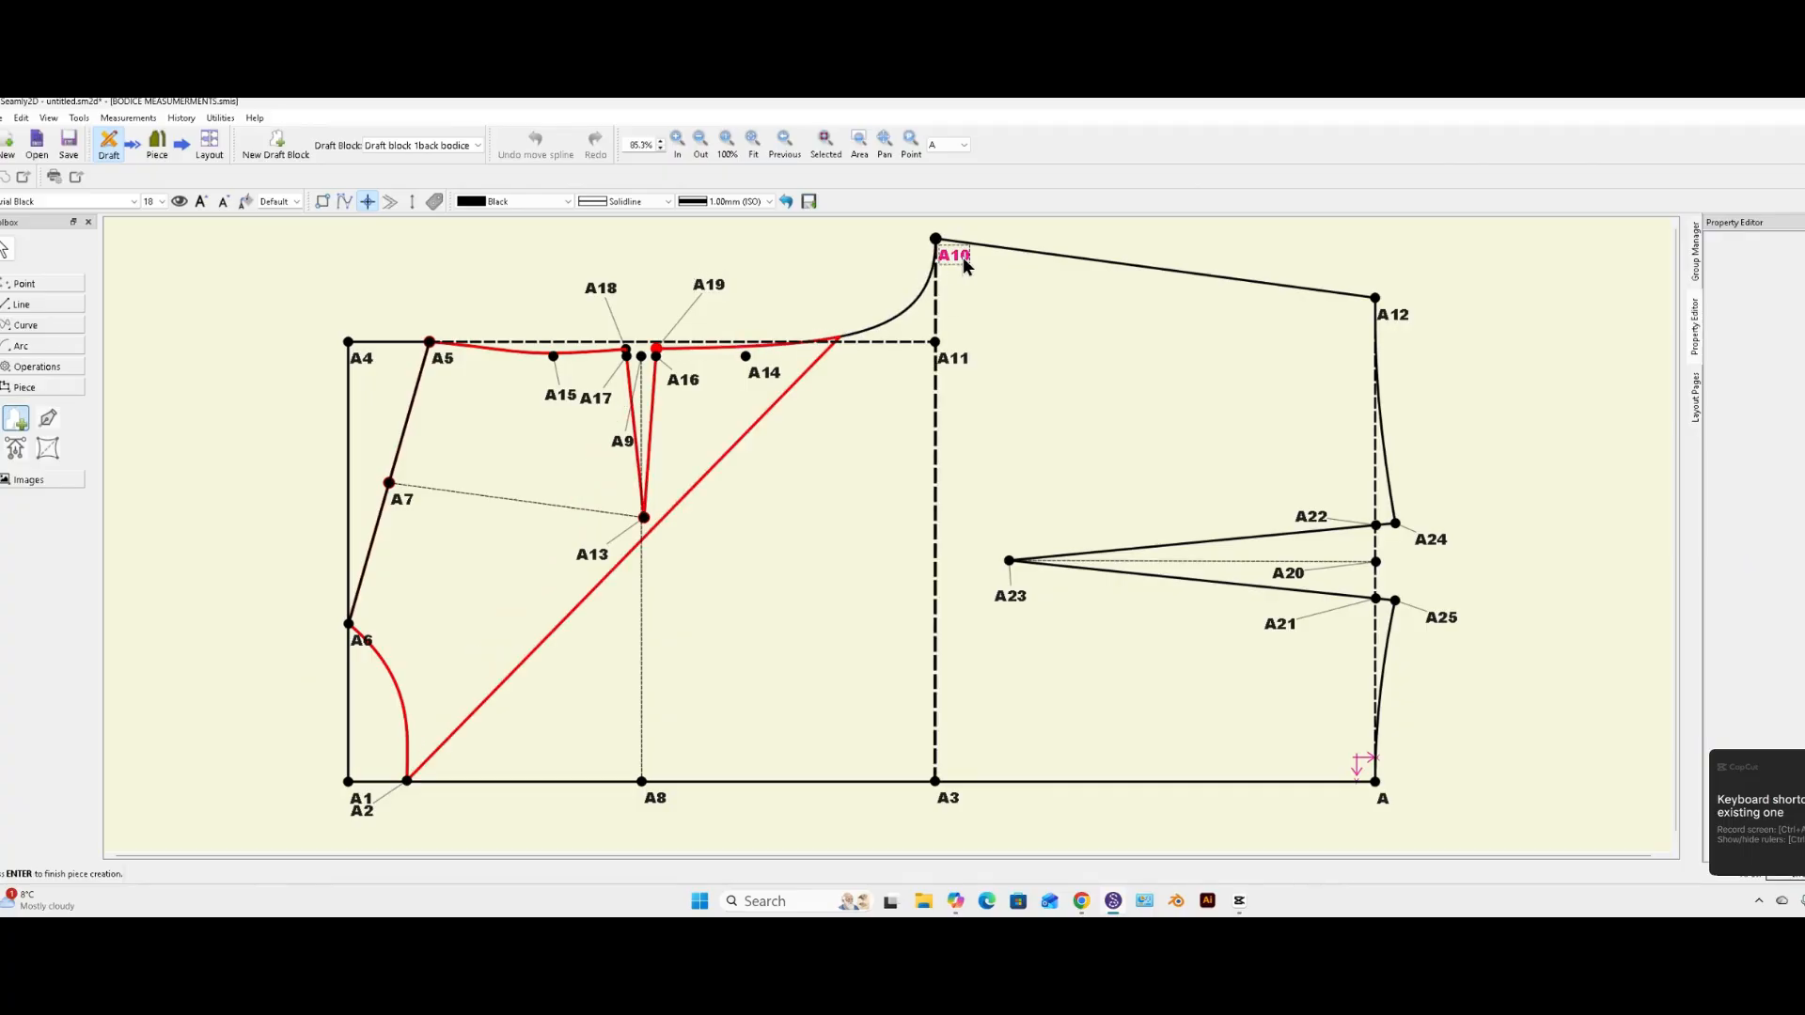
# - Complete the piece path with A12, waist curve A12–A24, dart points A23 and A25, and waist curve A25–A
pyautogui.click(1400, 316)
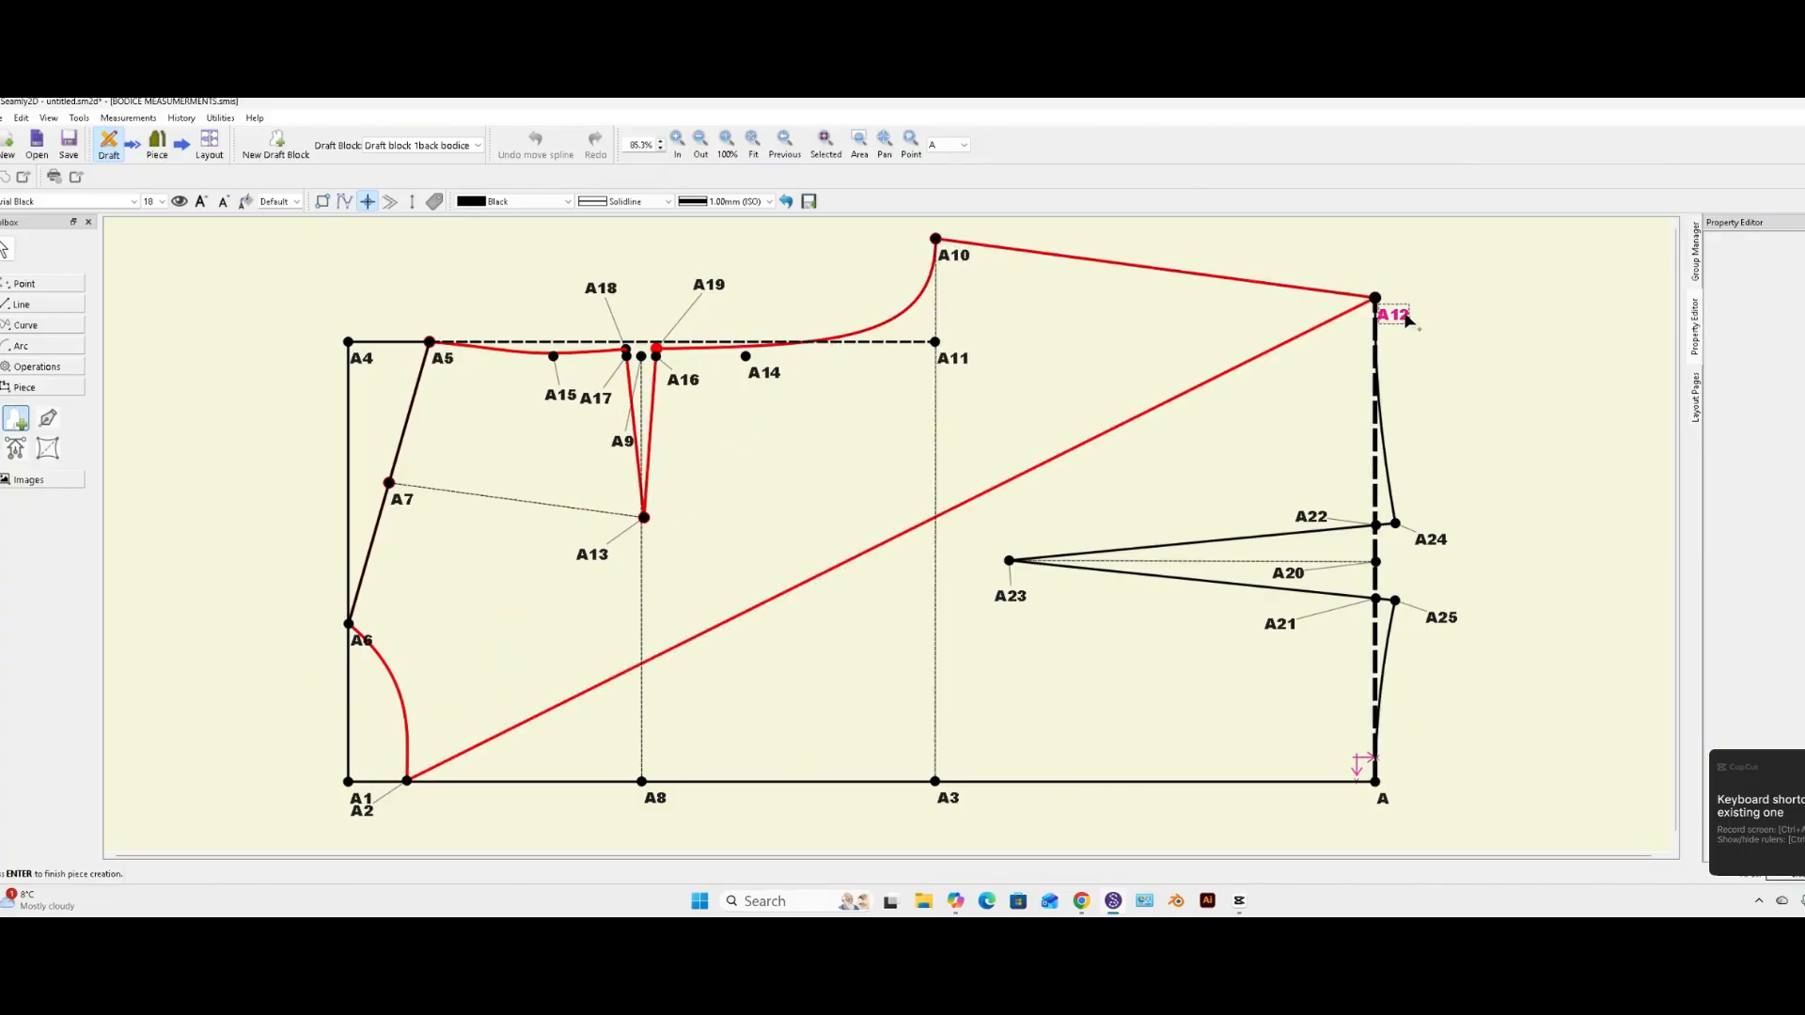
pyautogui.click(1392, 477)
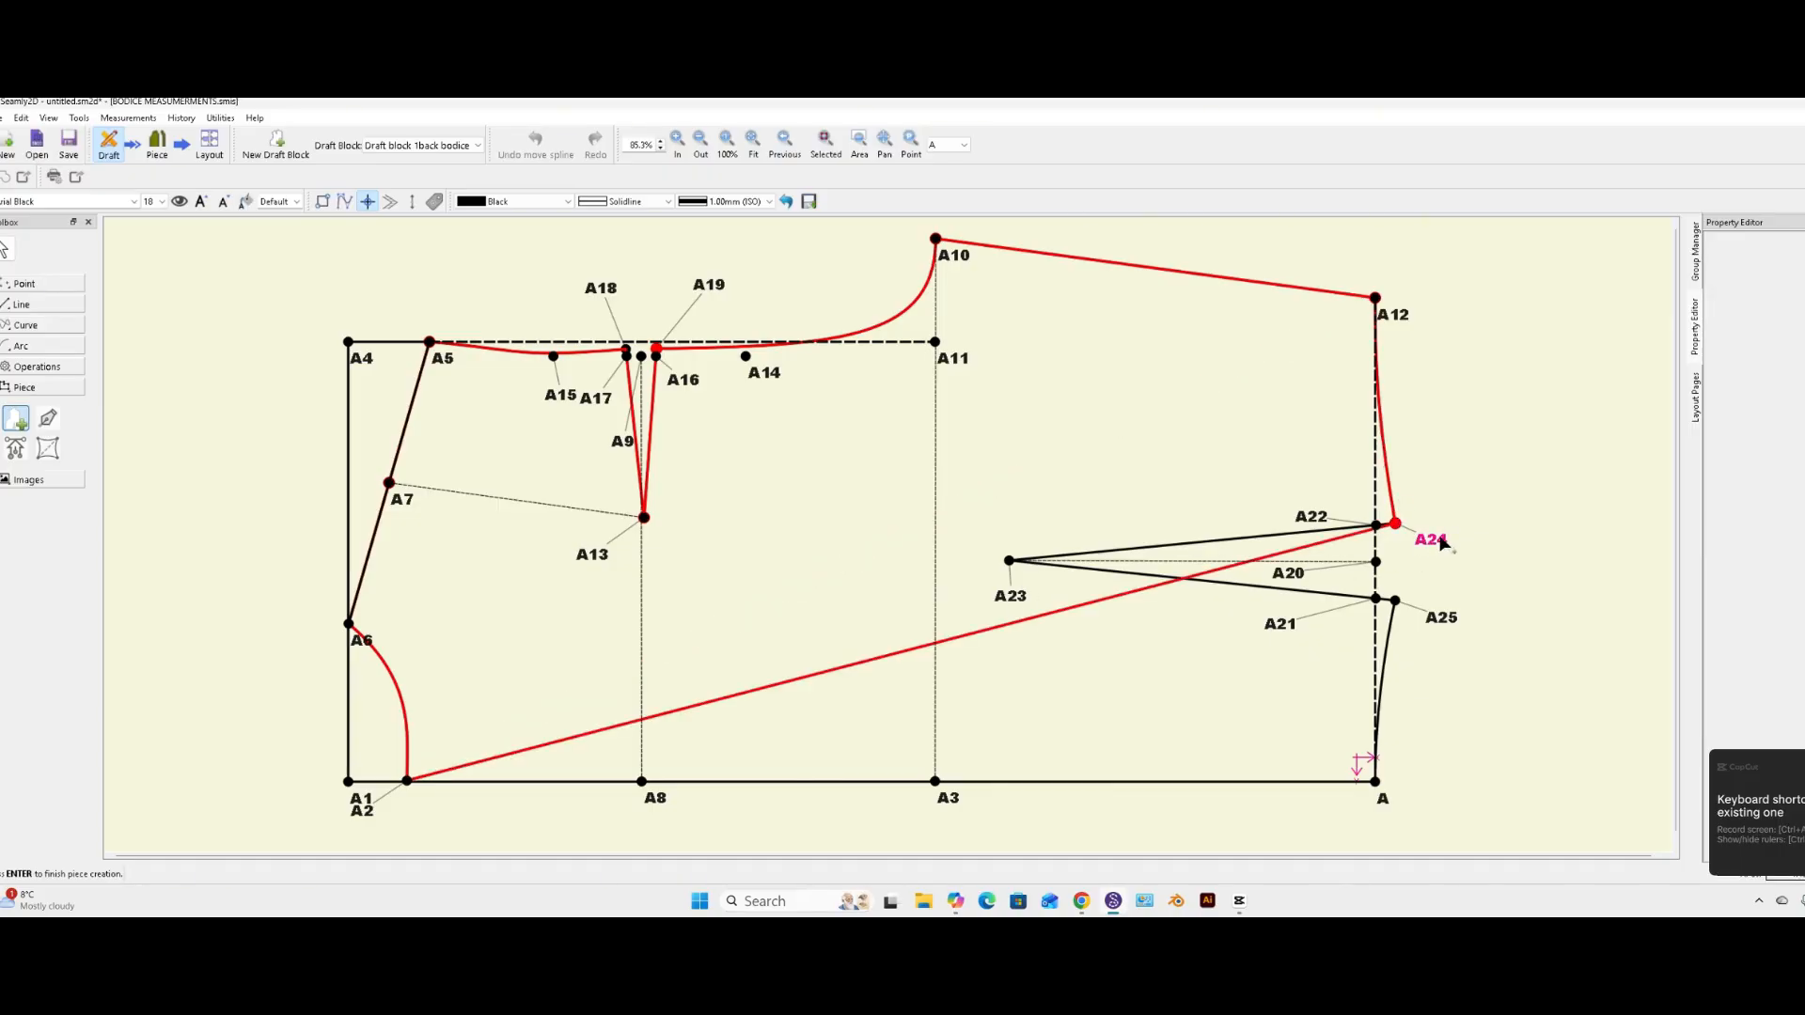
pyautogui.click(1014, 599)
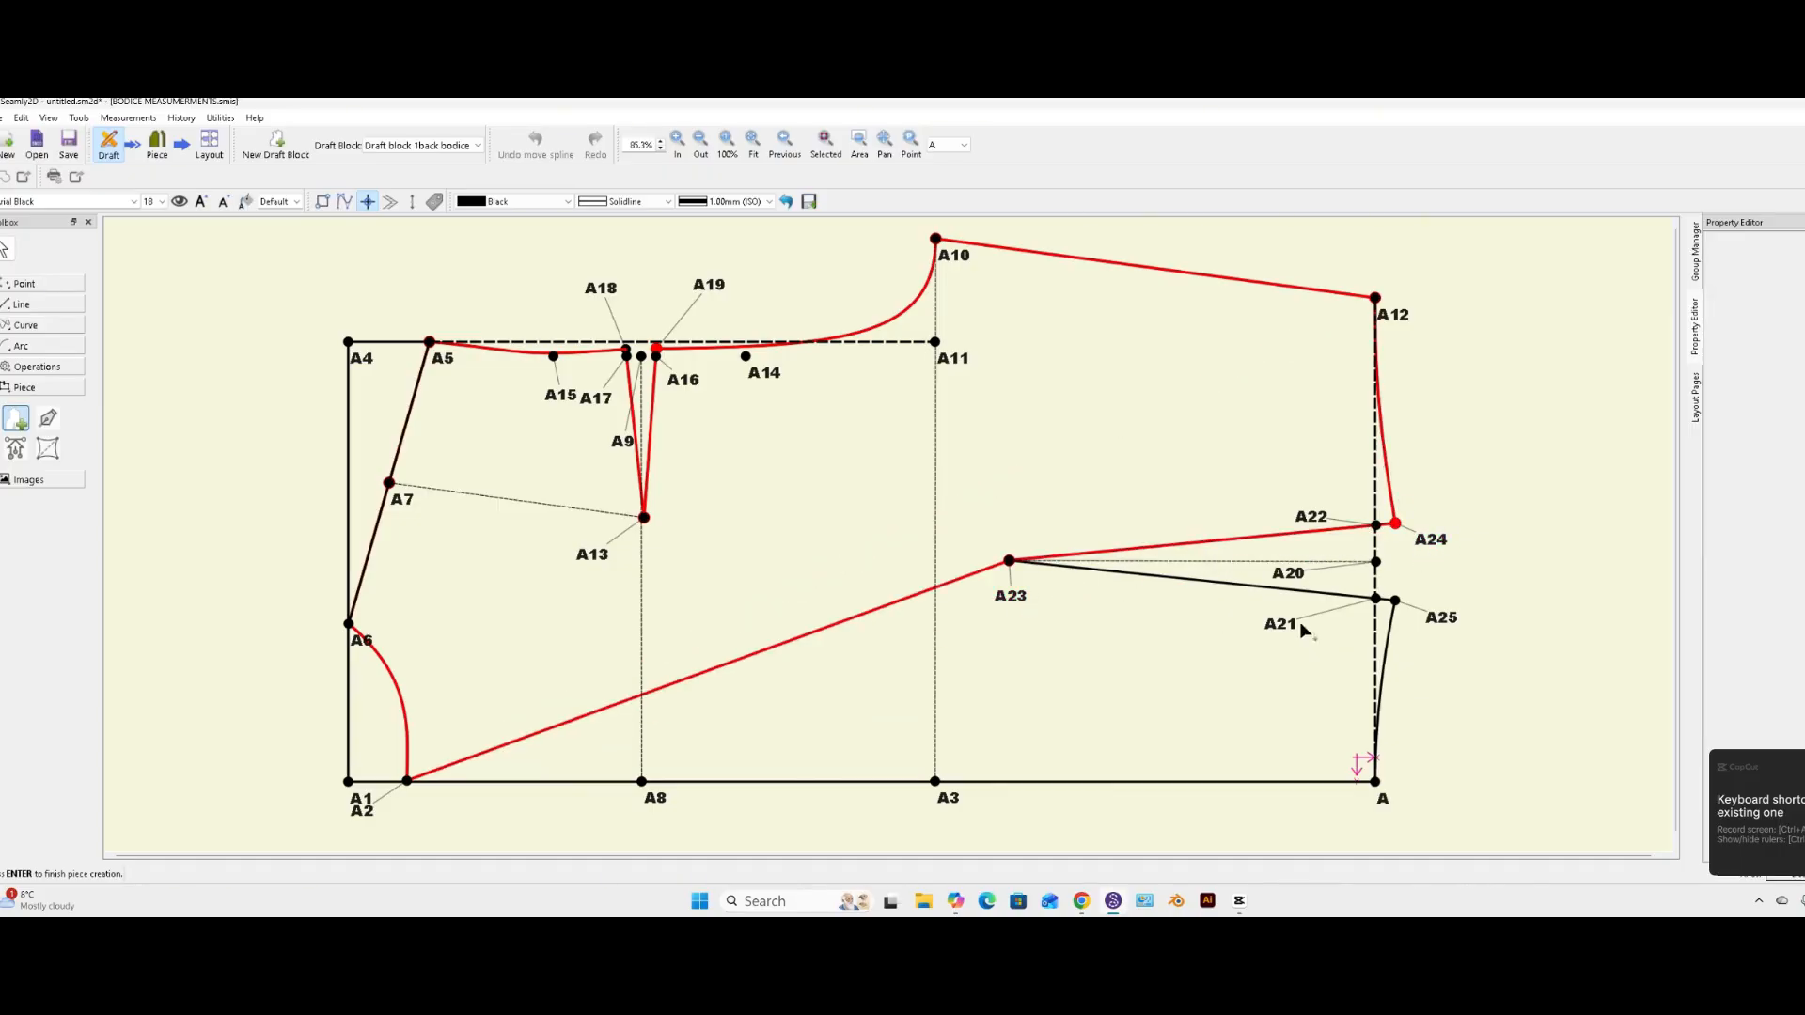
pyautogui.click(1442, 621)
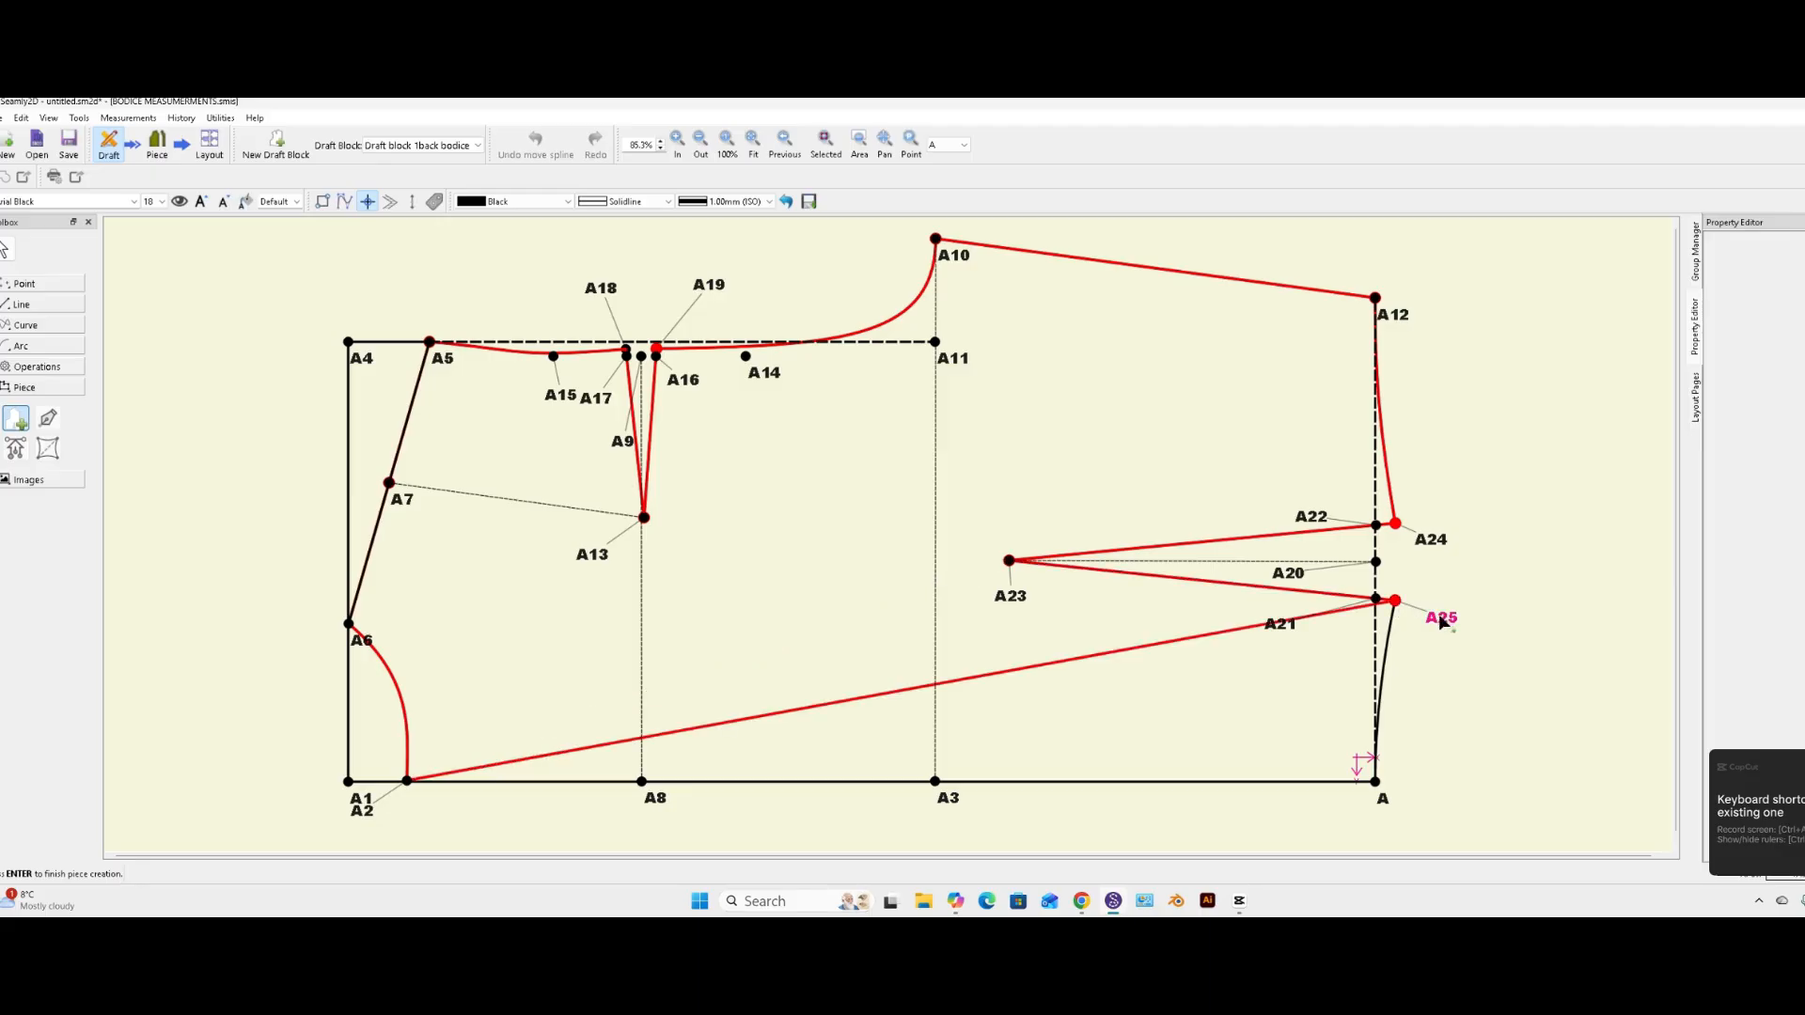
pyautogui.click(1388, 656)
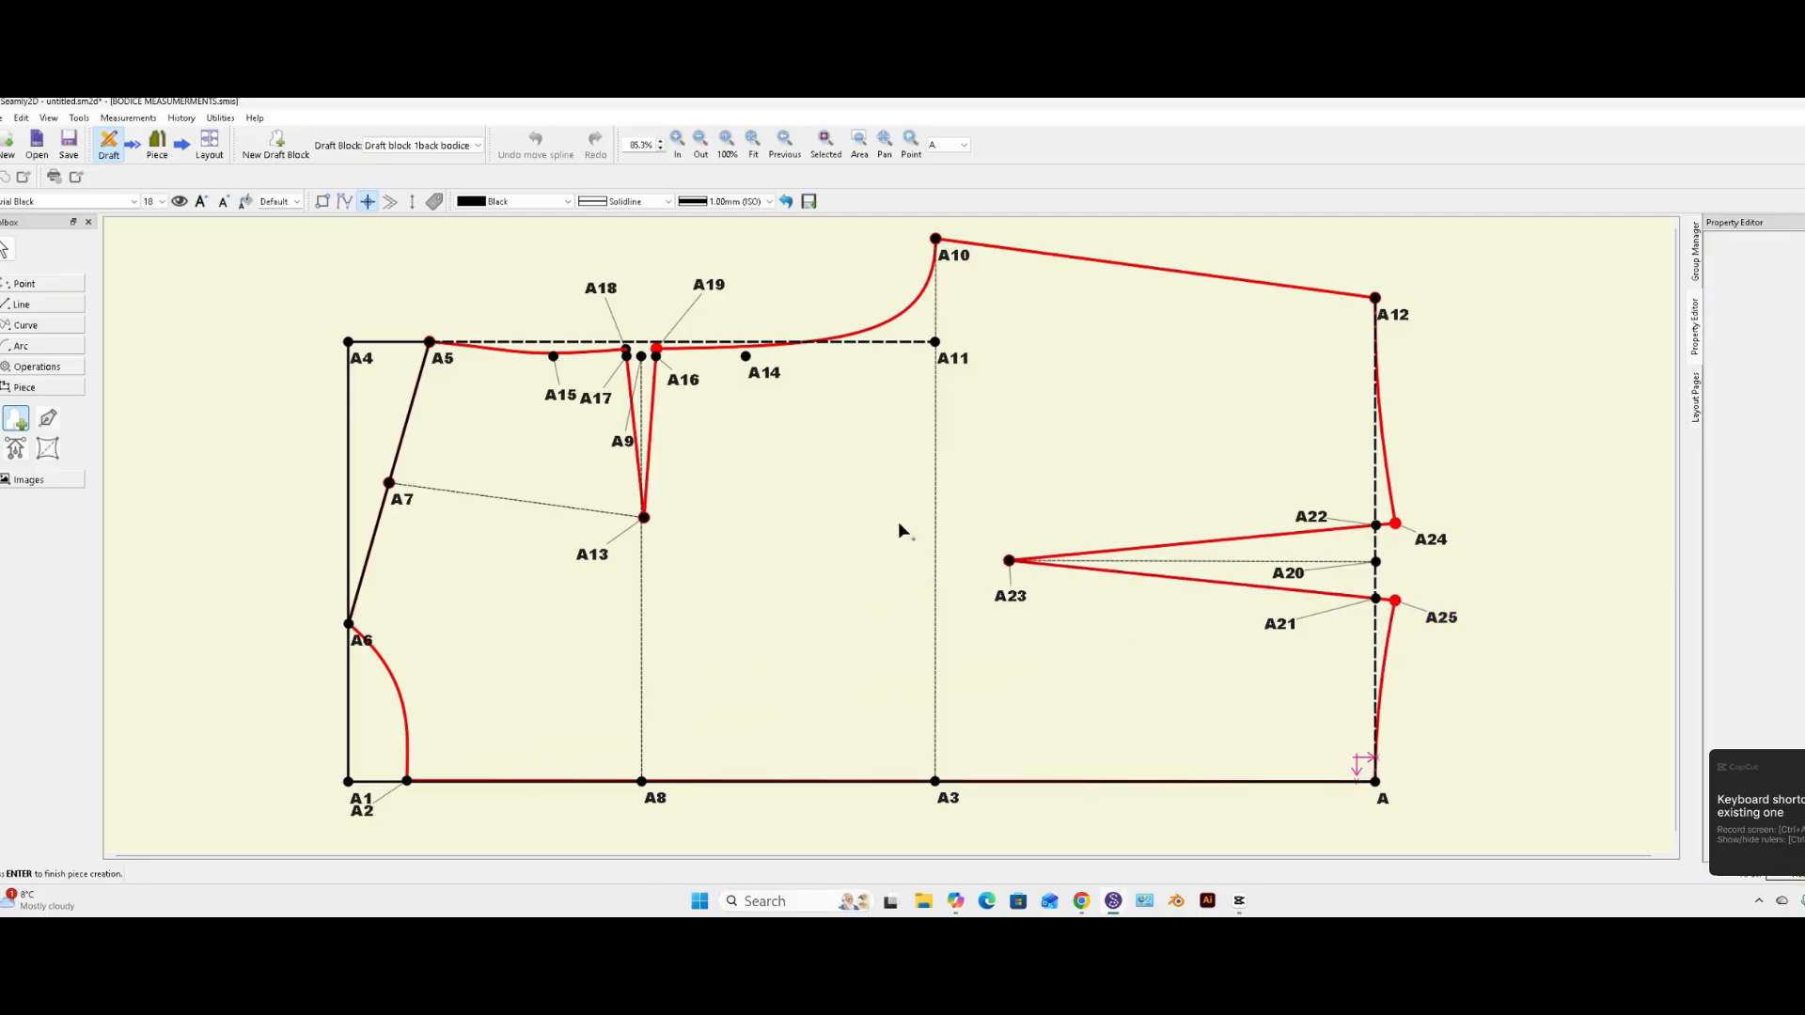
pyautogui.press('Return')
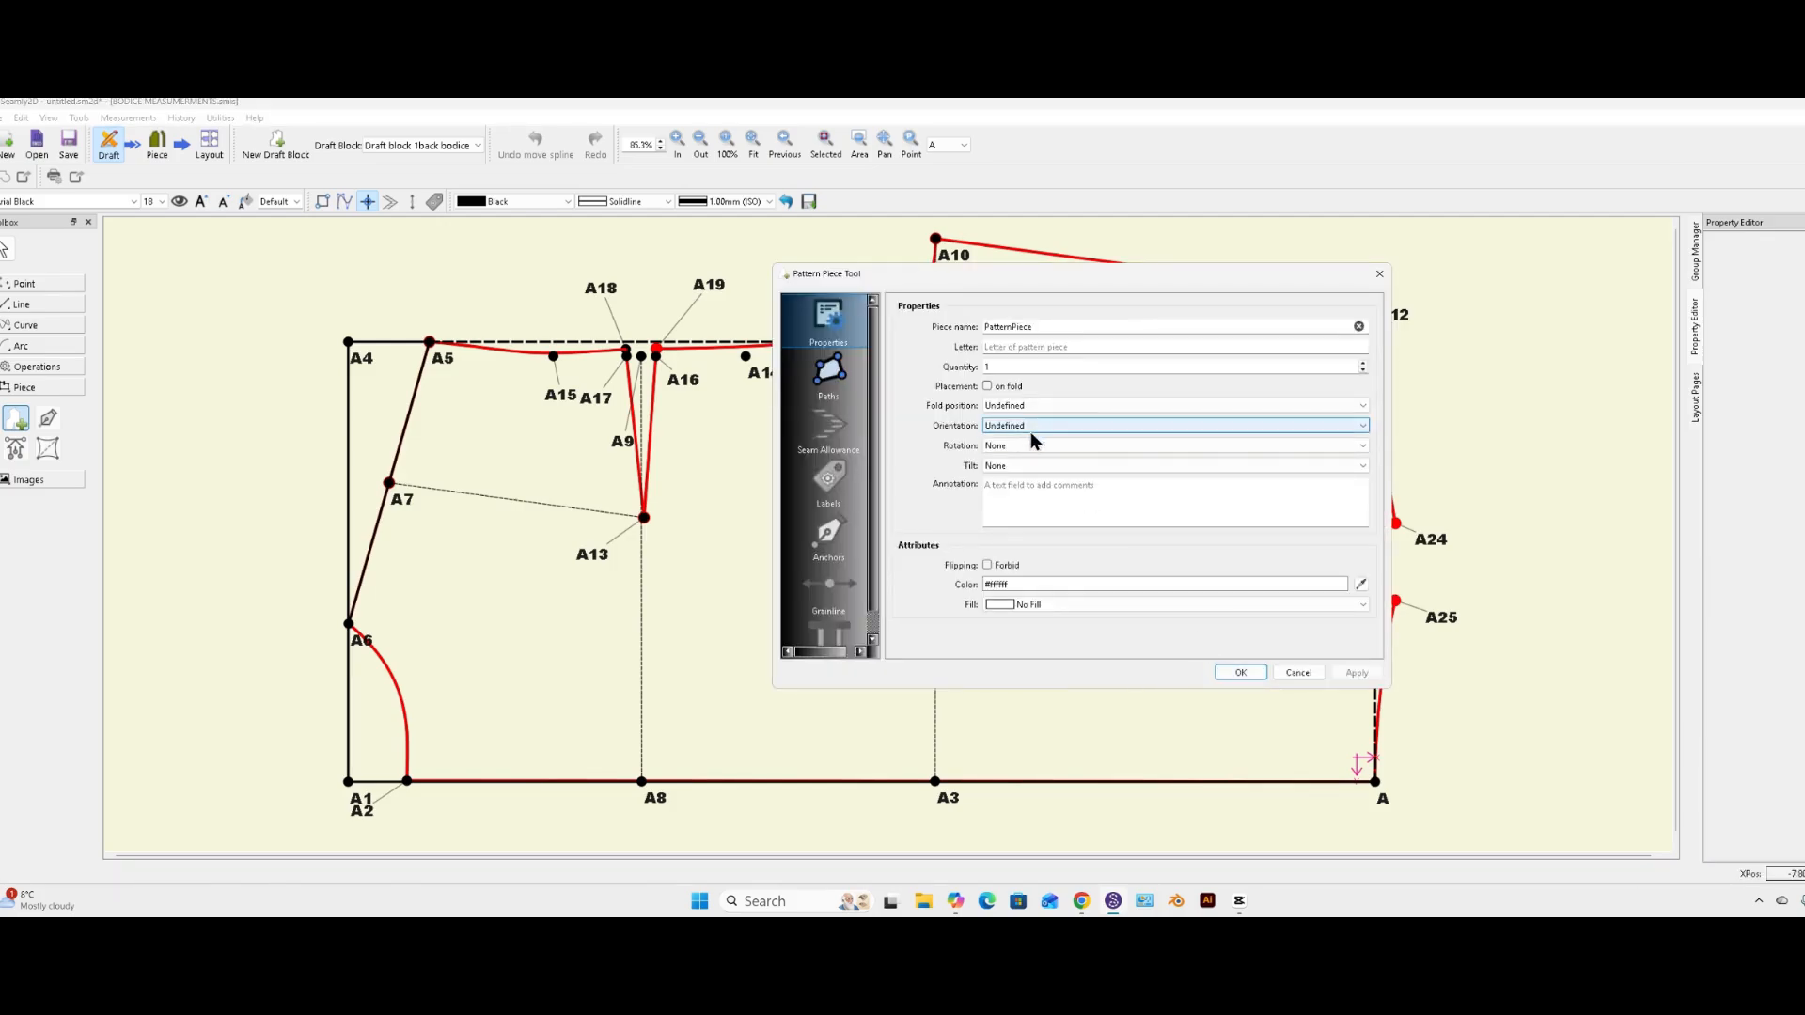
# - Name the pattern piece back-bodice, give it the colour #55aaff with a Density 4 fill, and create it
pyautogui.doubleClick(1036, 326)
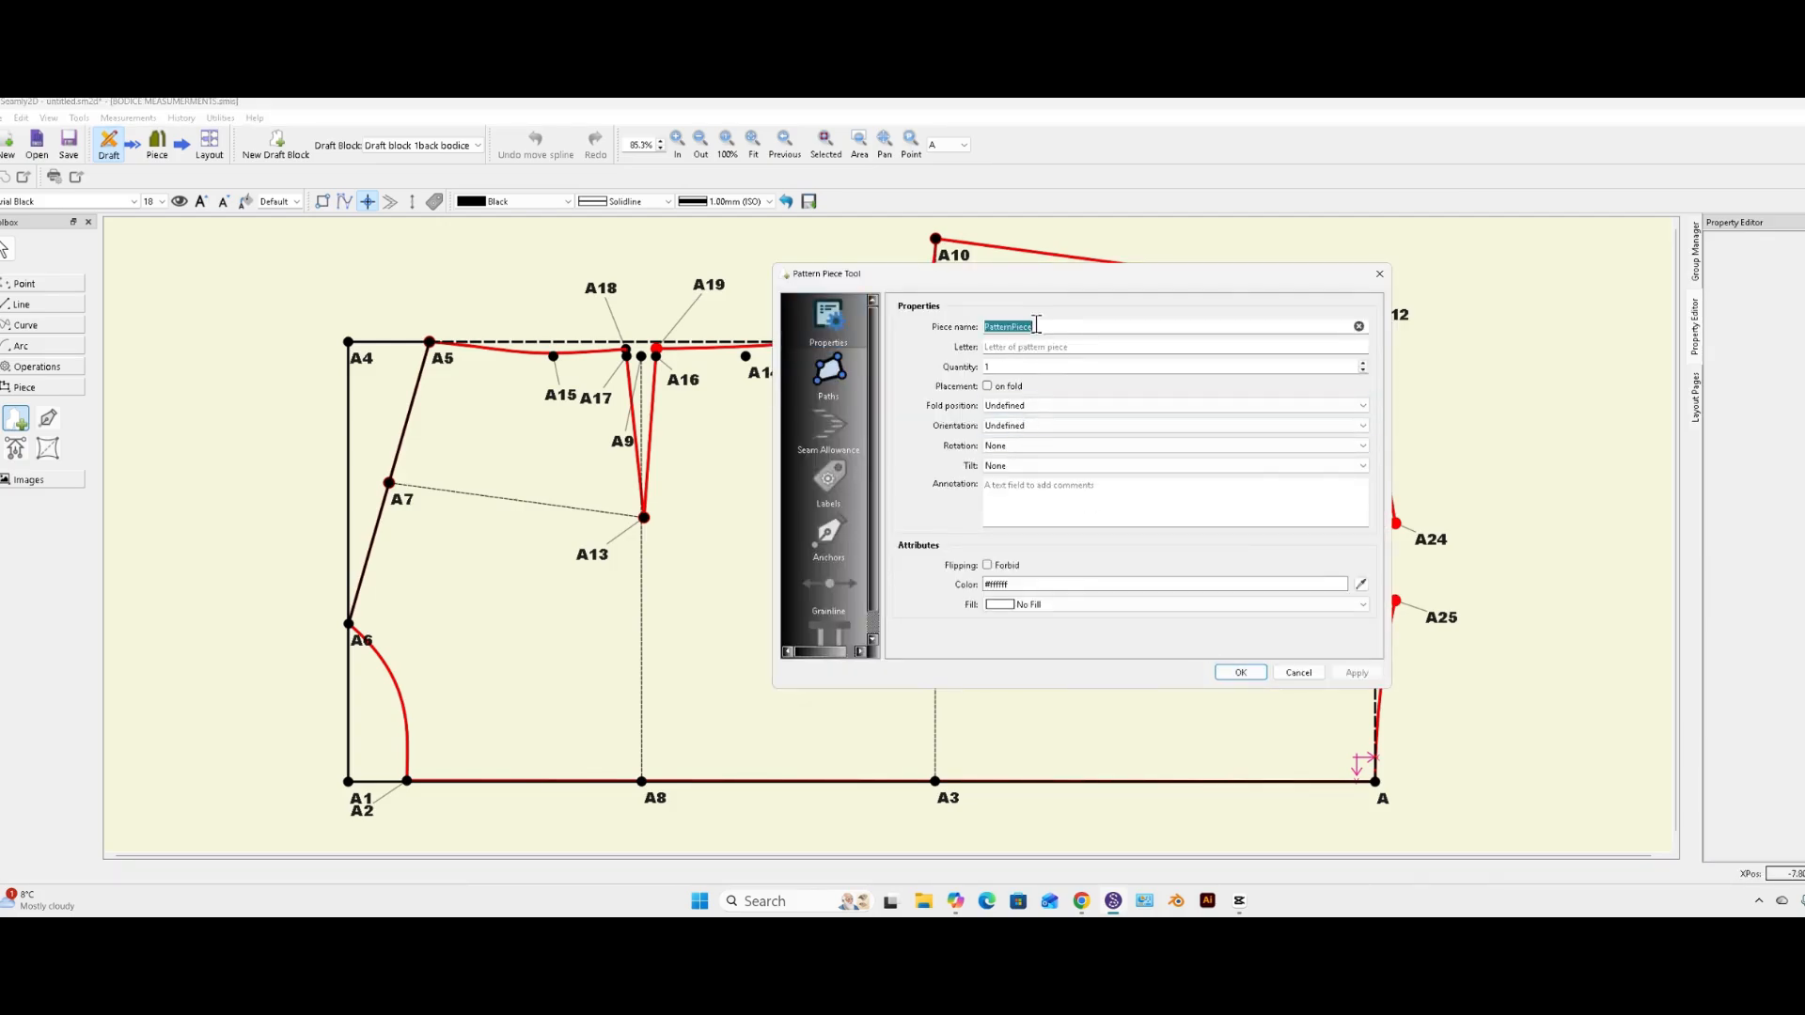
pyautogui.write('back')
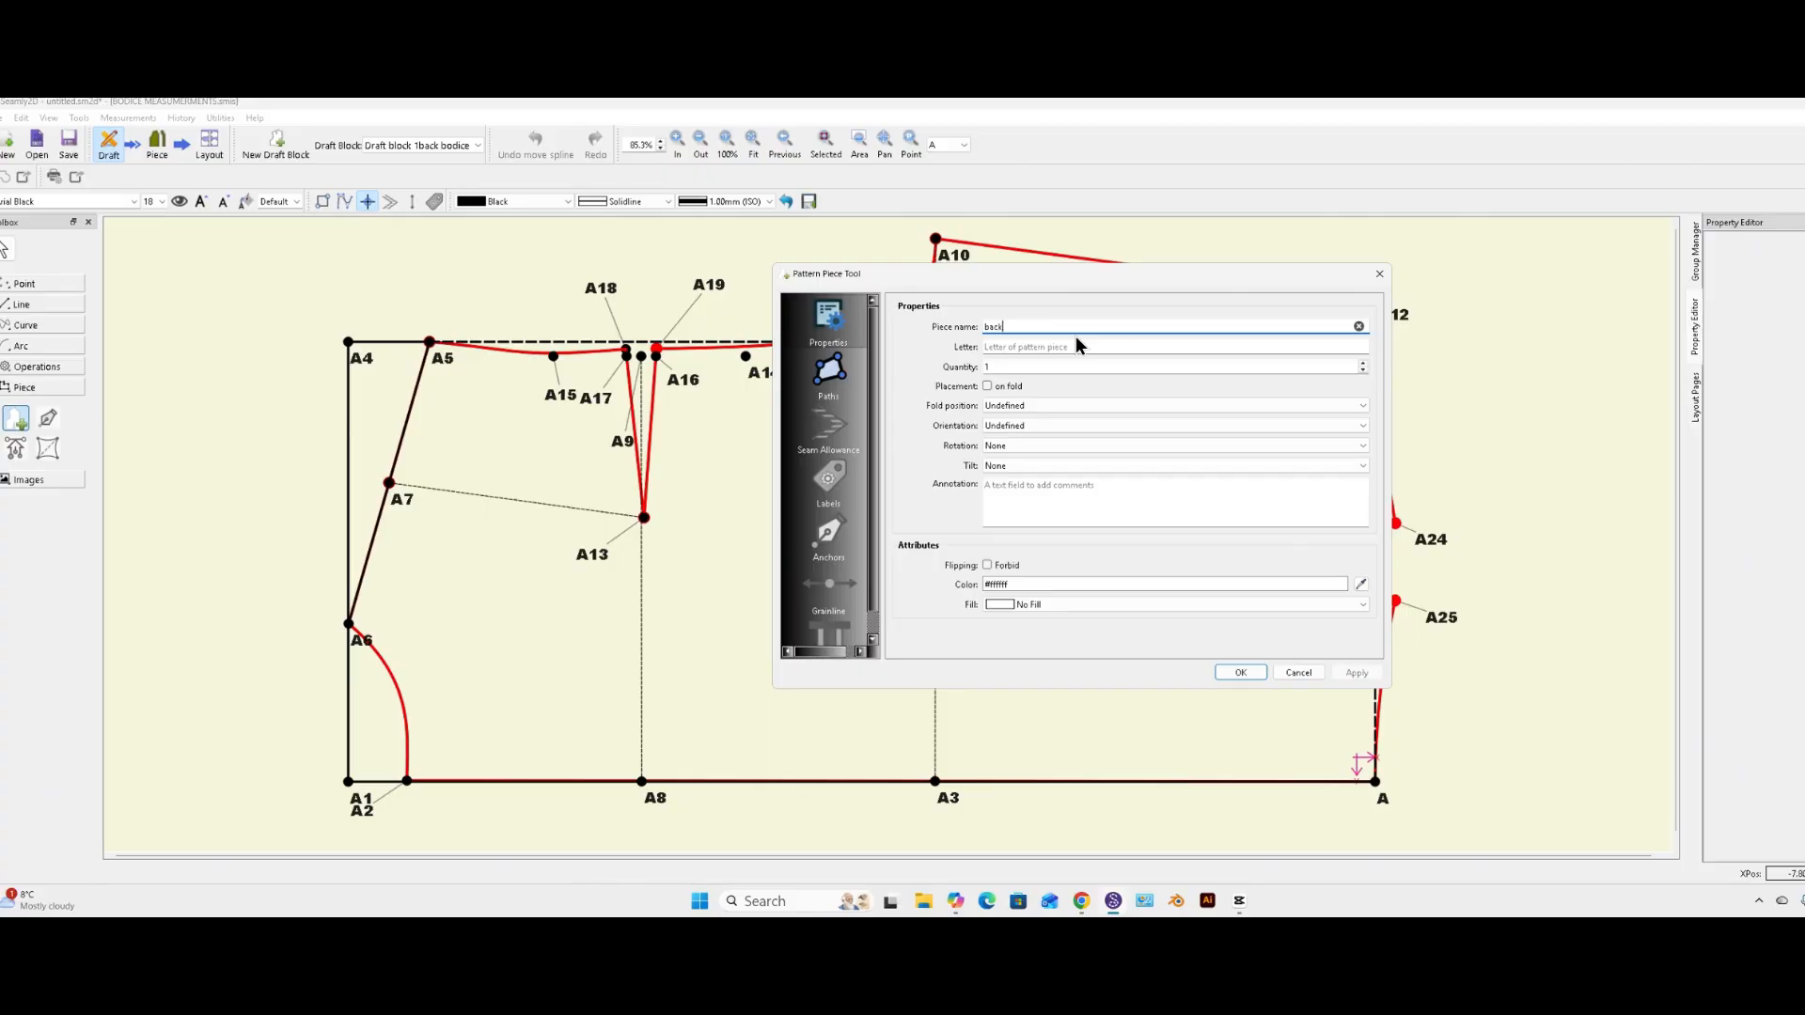
pyautogui.write('-bo')
pyautogui.click(1361, 584)
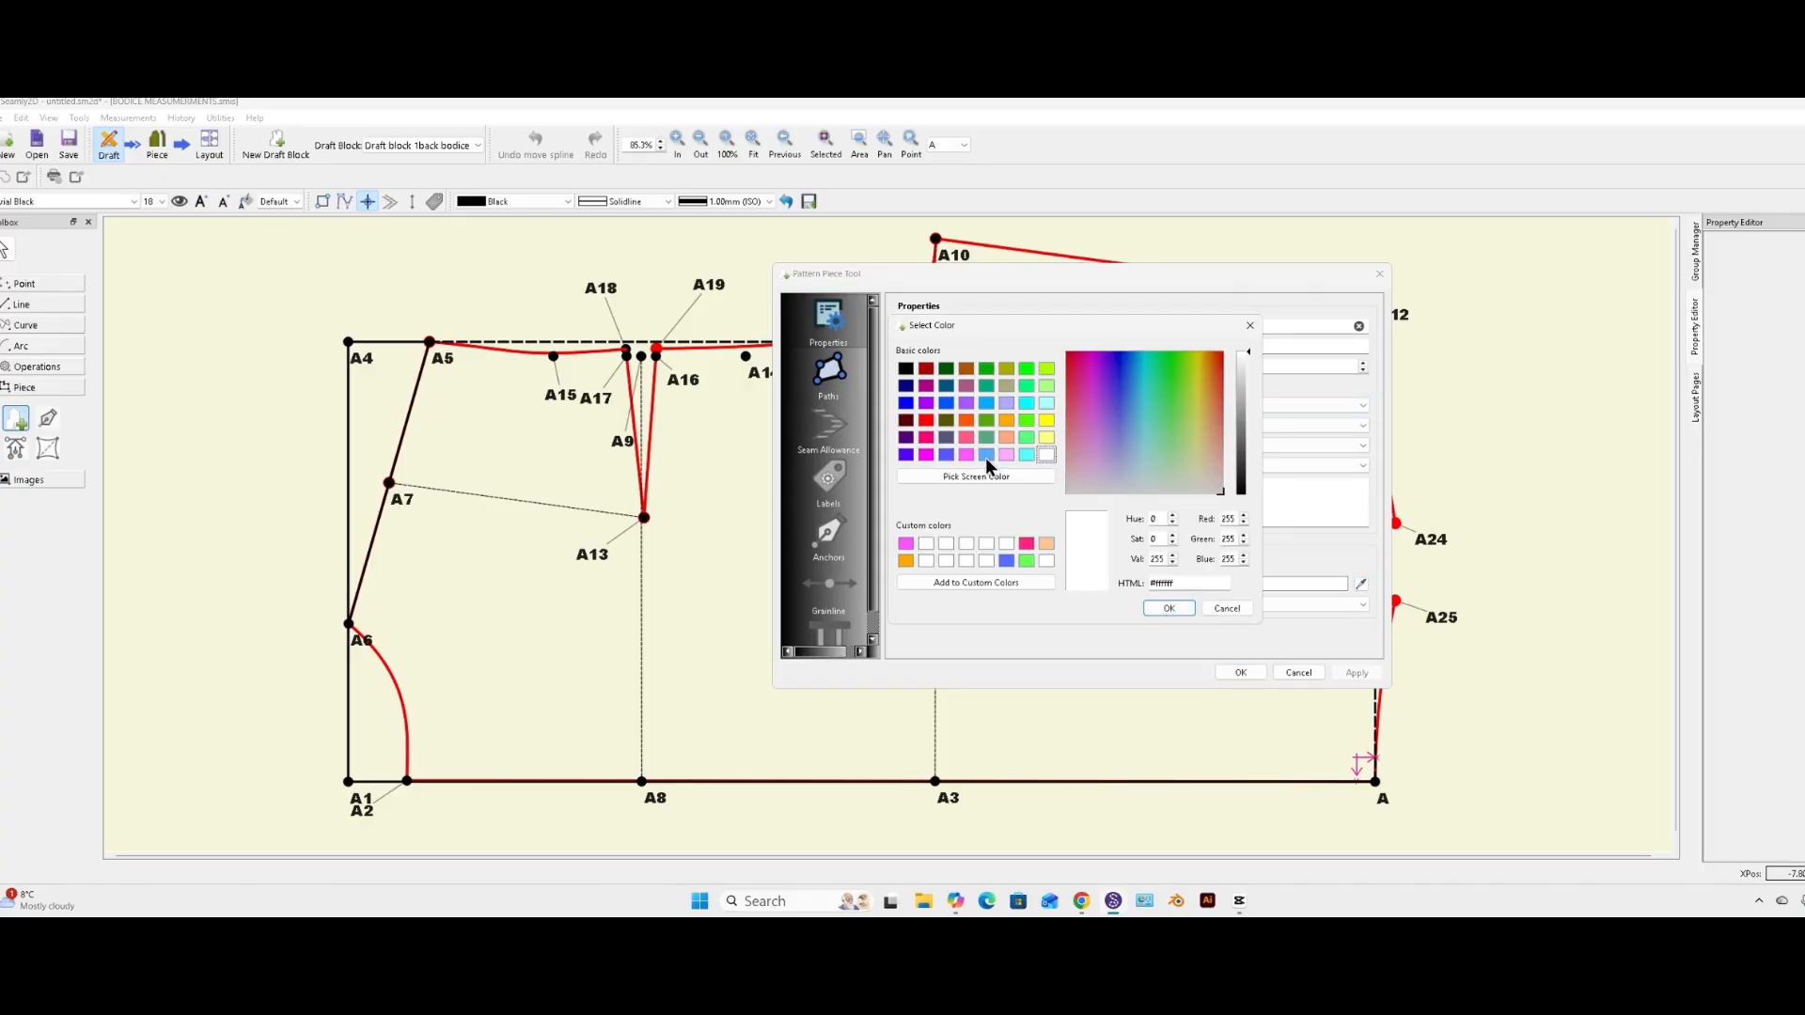
pyautogui.click(986, 455)
pyautogui.click(1169, 608)
pyautogui.click(1170, 606)
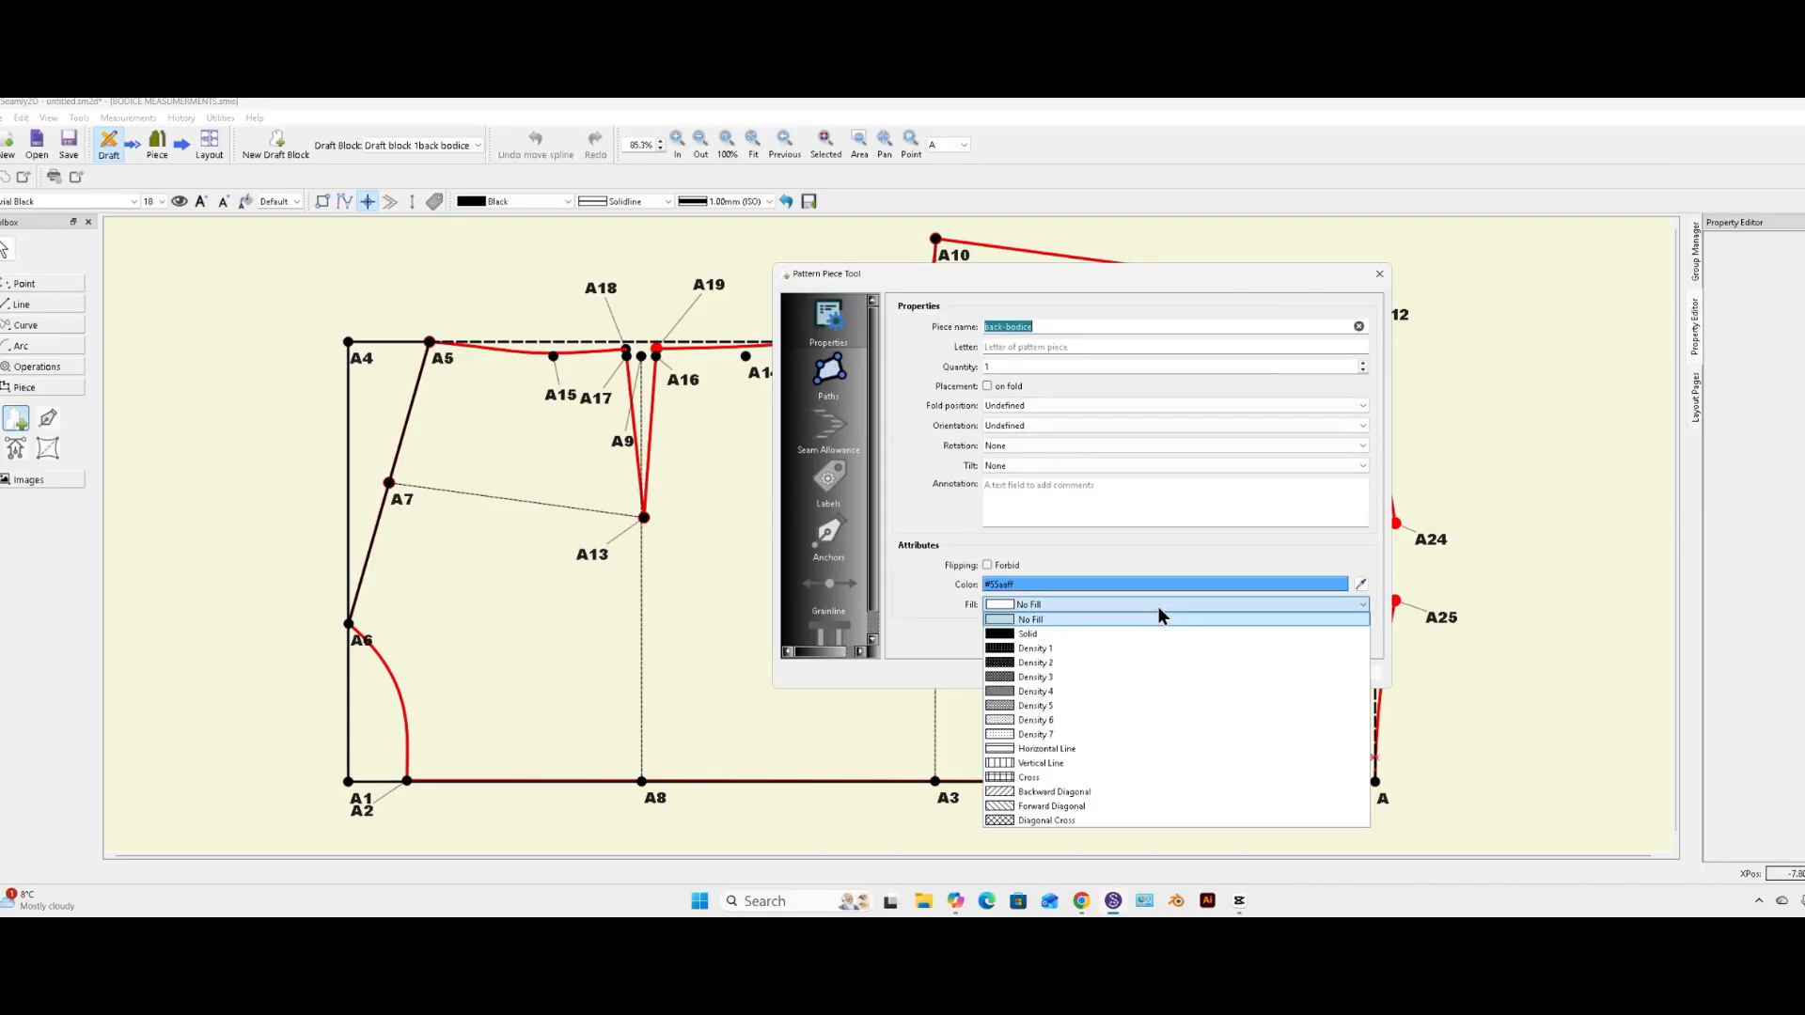
pyautogui.click(1022, 691)
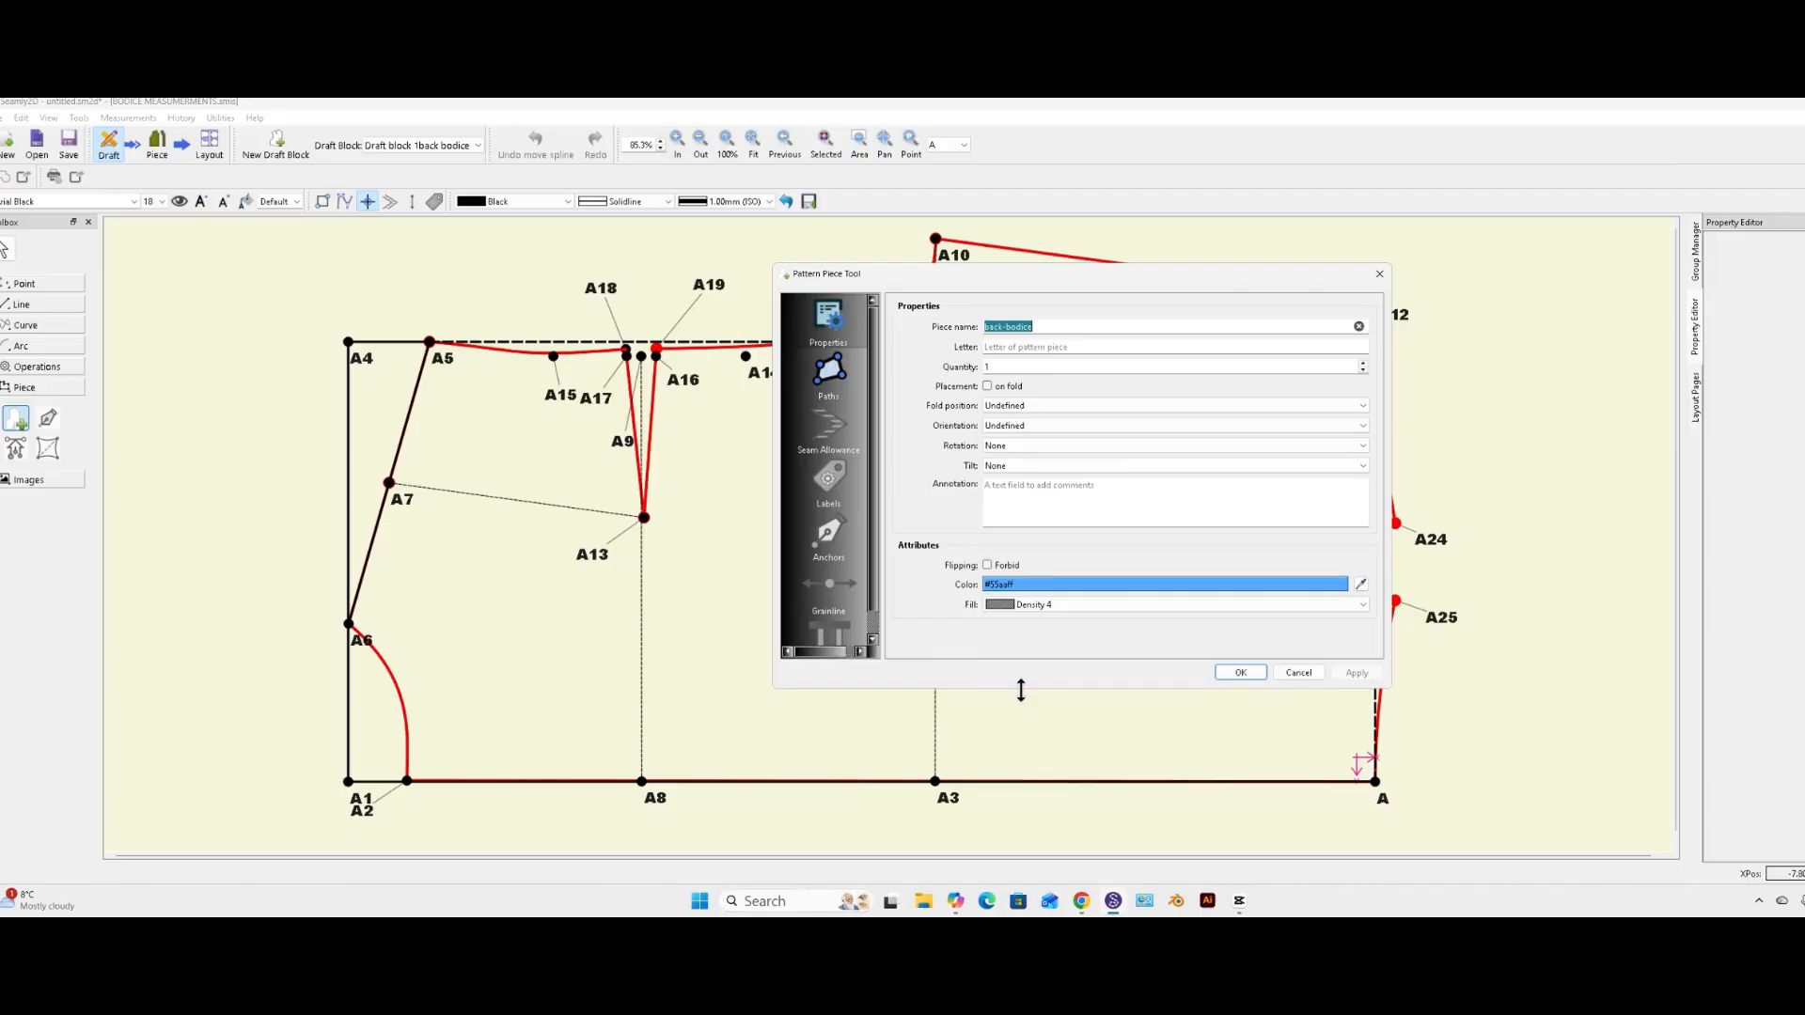
pyautogui.click(1251, 673)
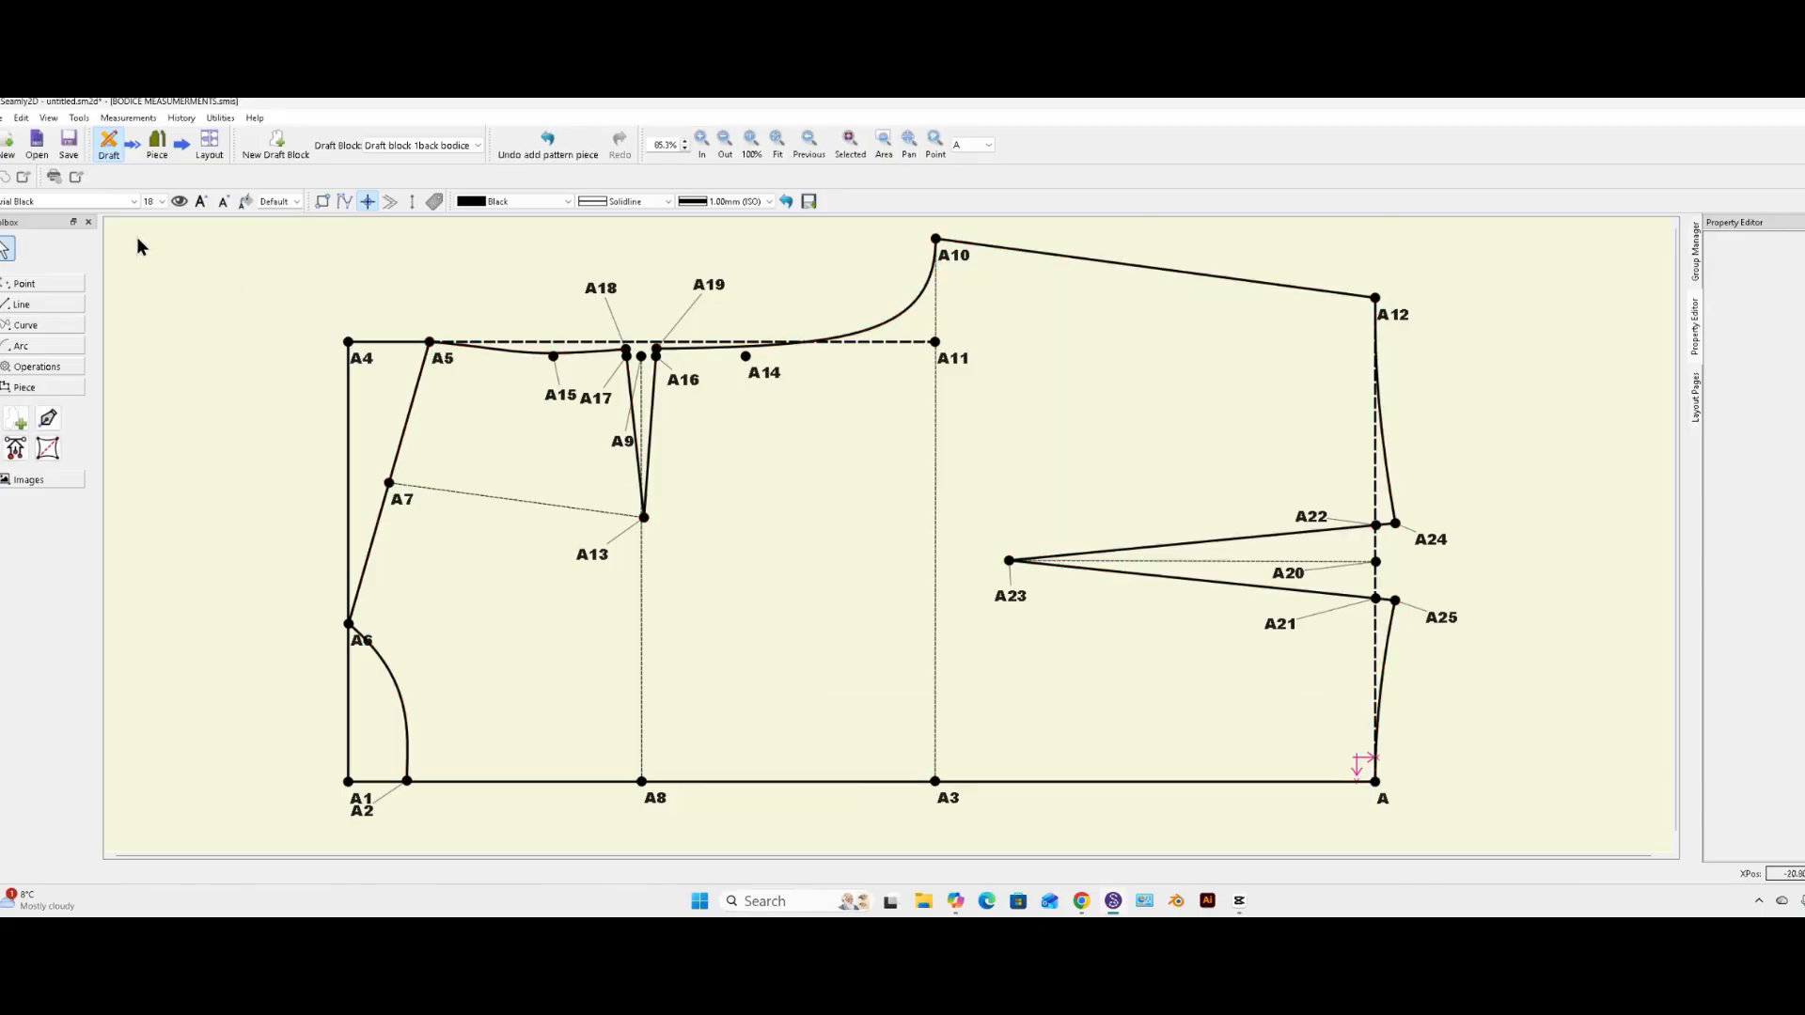
# - Switch to Piece mode and examine the whole back bodice piece with its seam allowance and darts
pyautogui.click(158, 146)
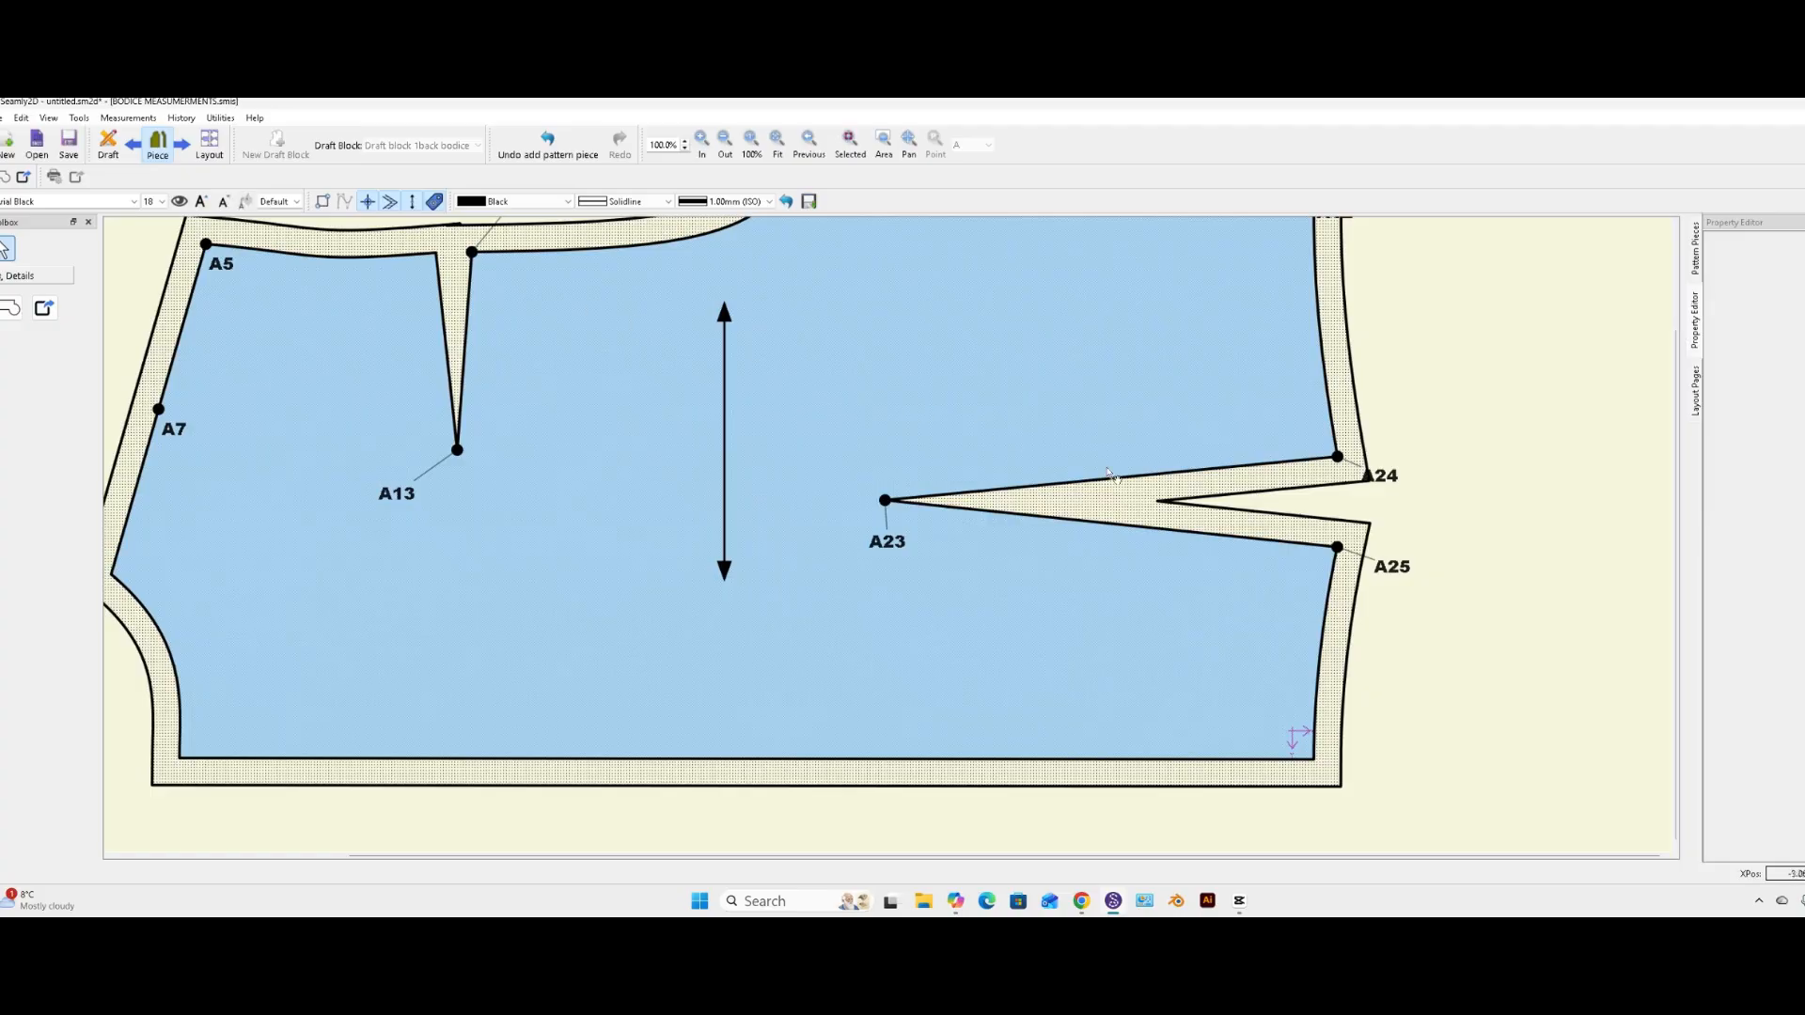
pyautogui.scroll(1, 1290, 553)
pyautogui.scroll(3, 1289, 553)
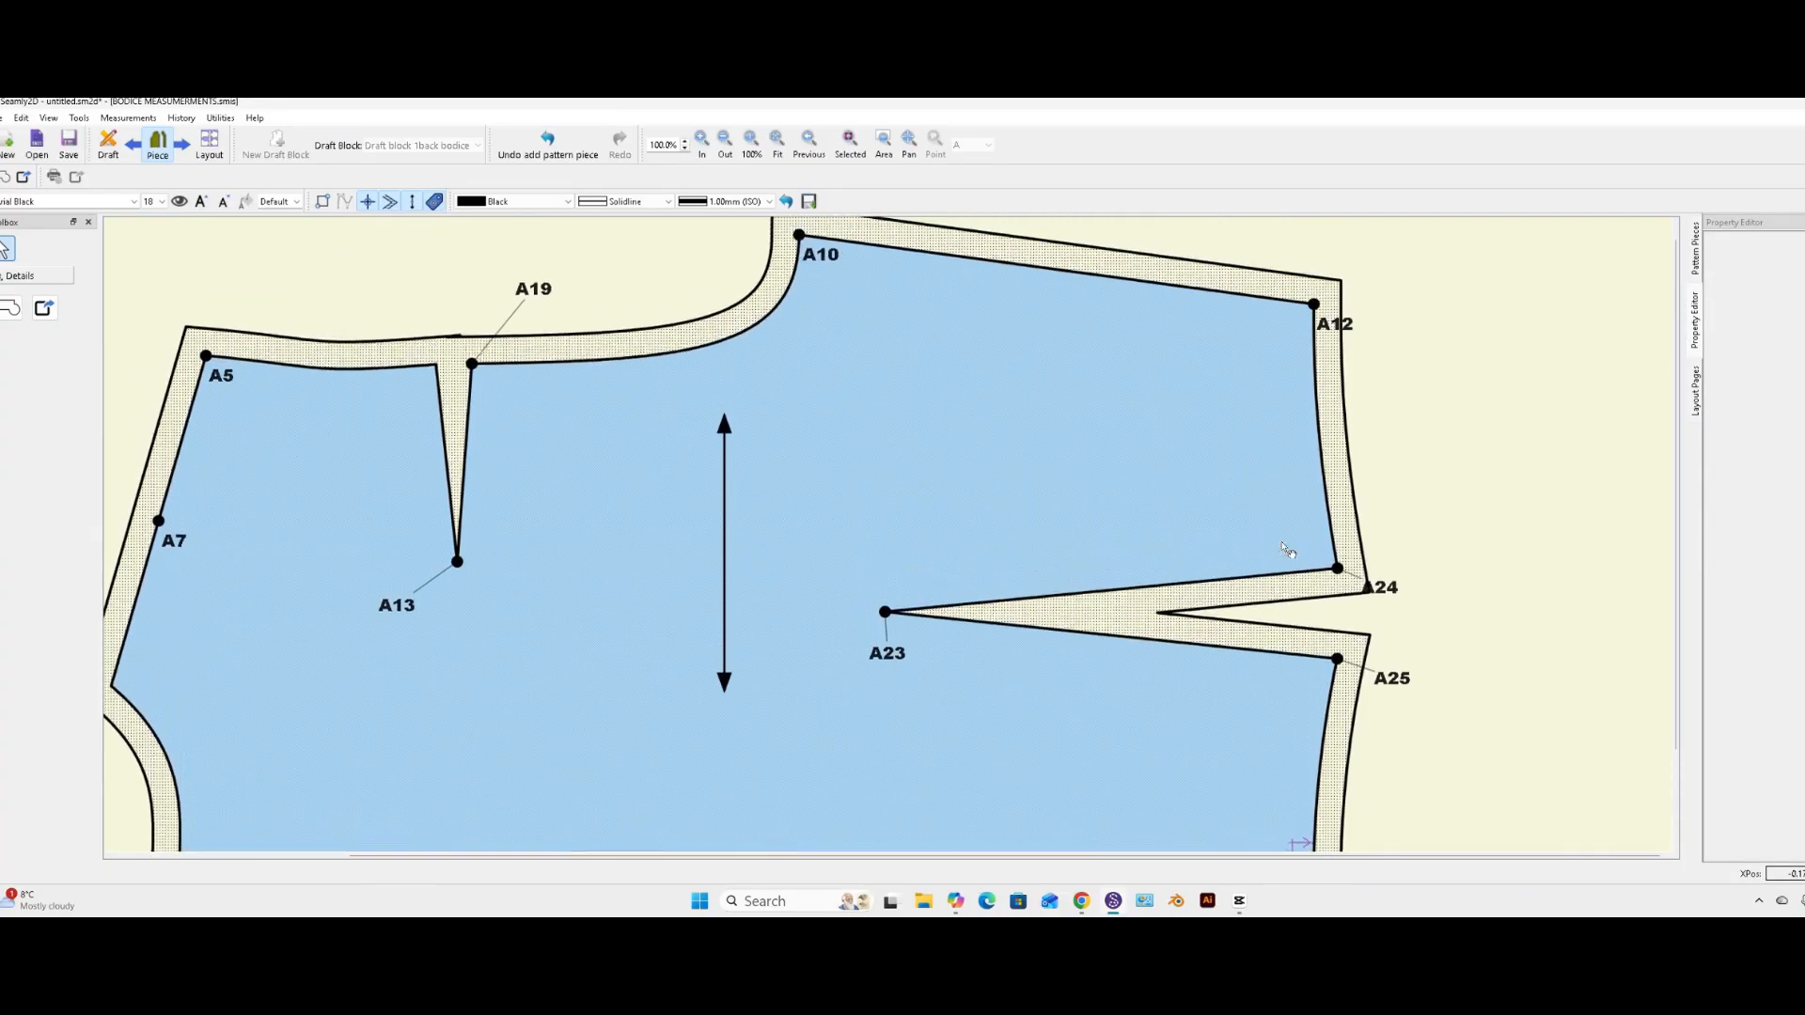
pyautogui.scroll(-1, 1288, 550)
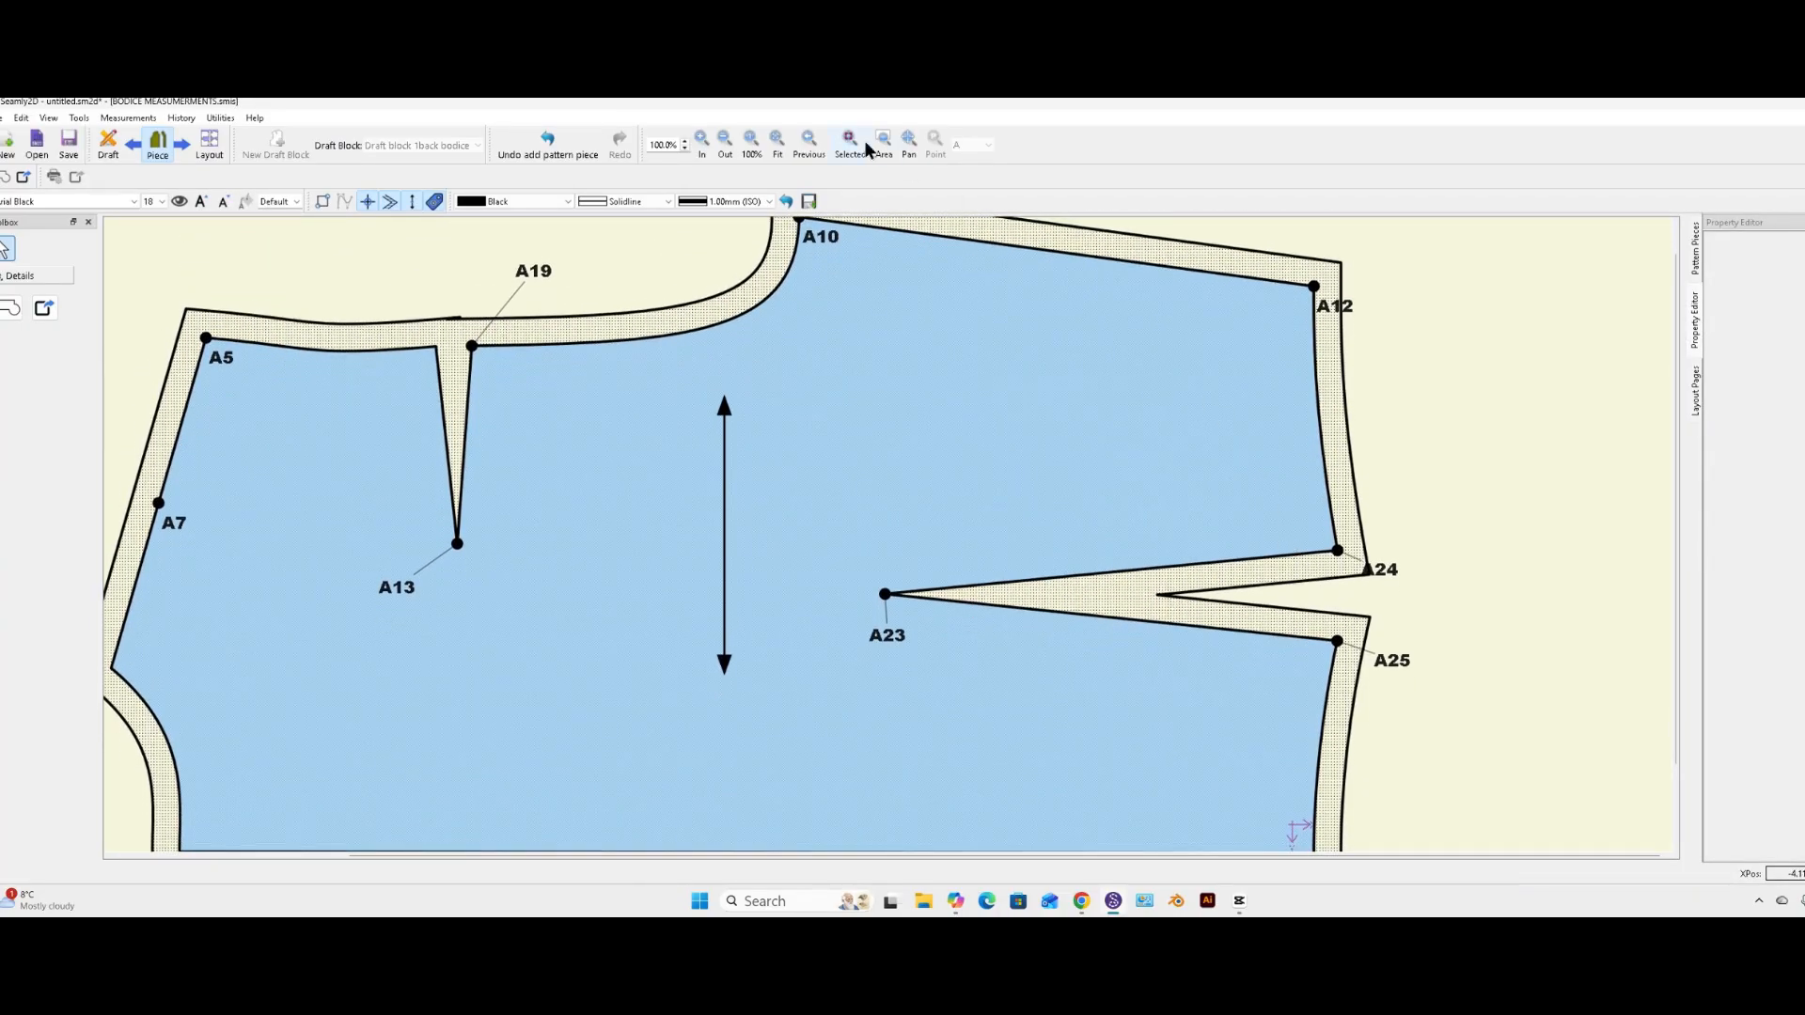
pyautogui.click(722, 139)
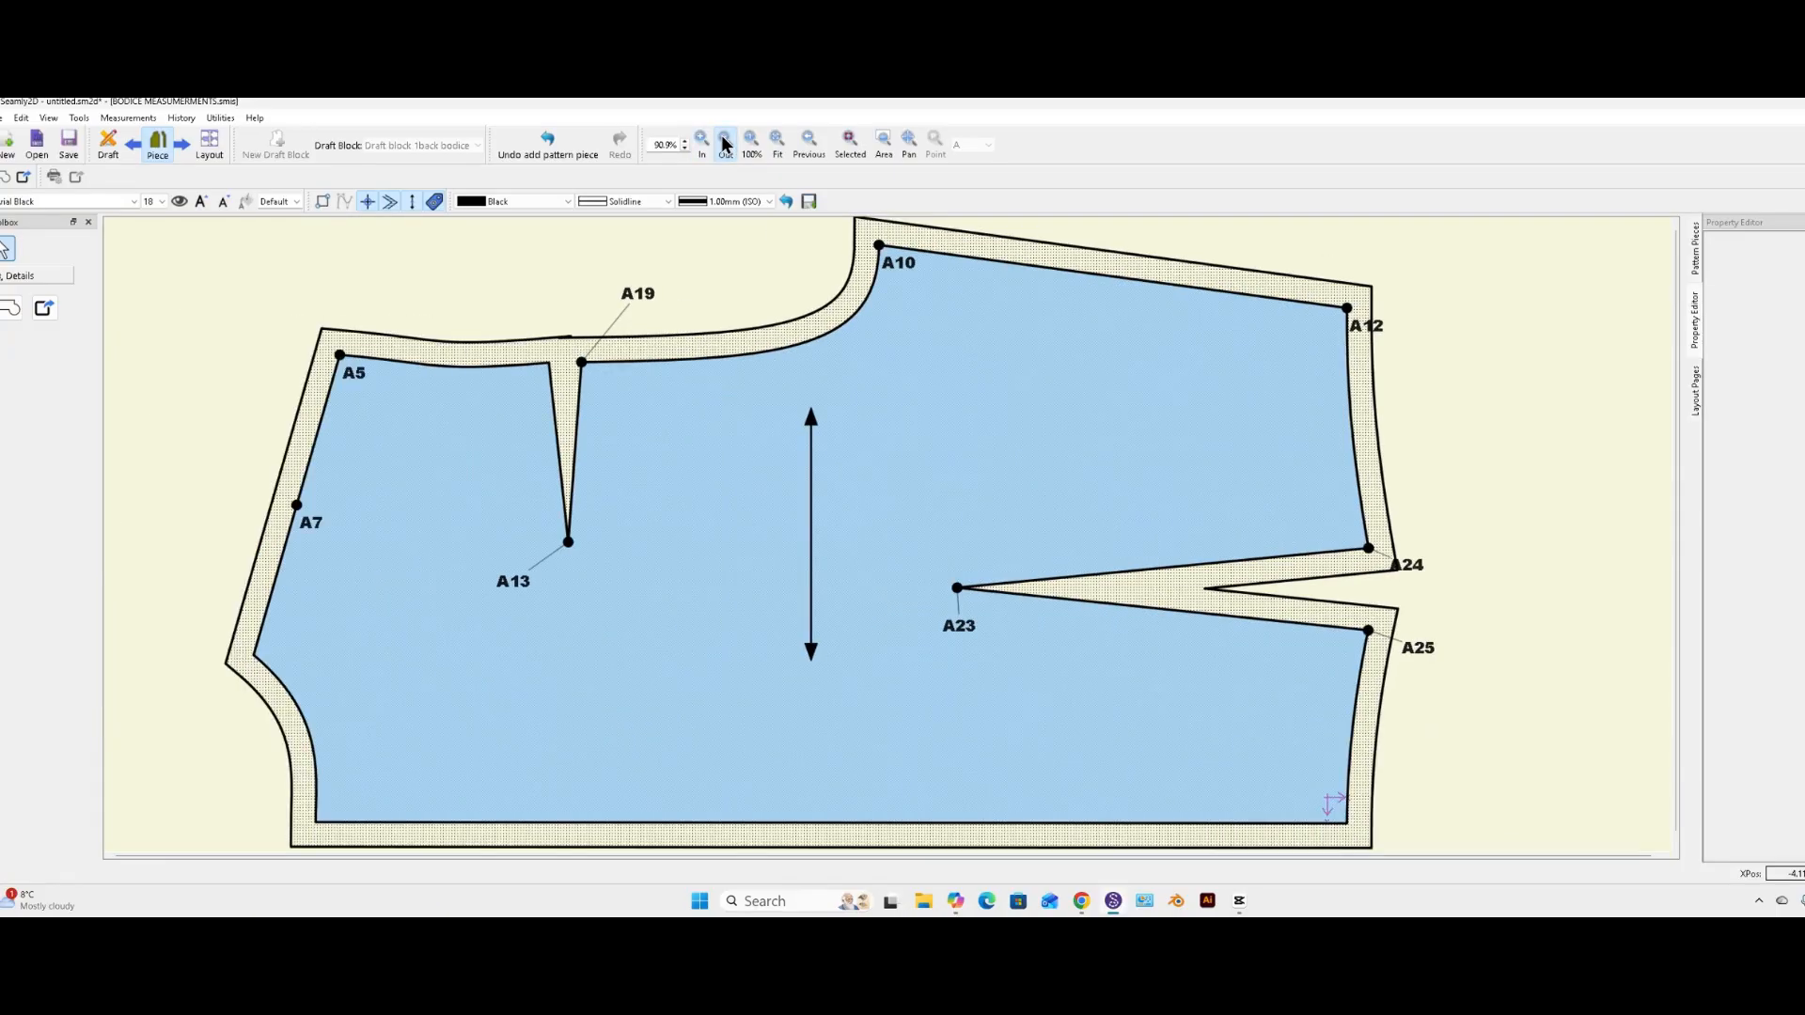
pyautogui.click(722, 138)
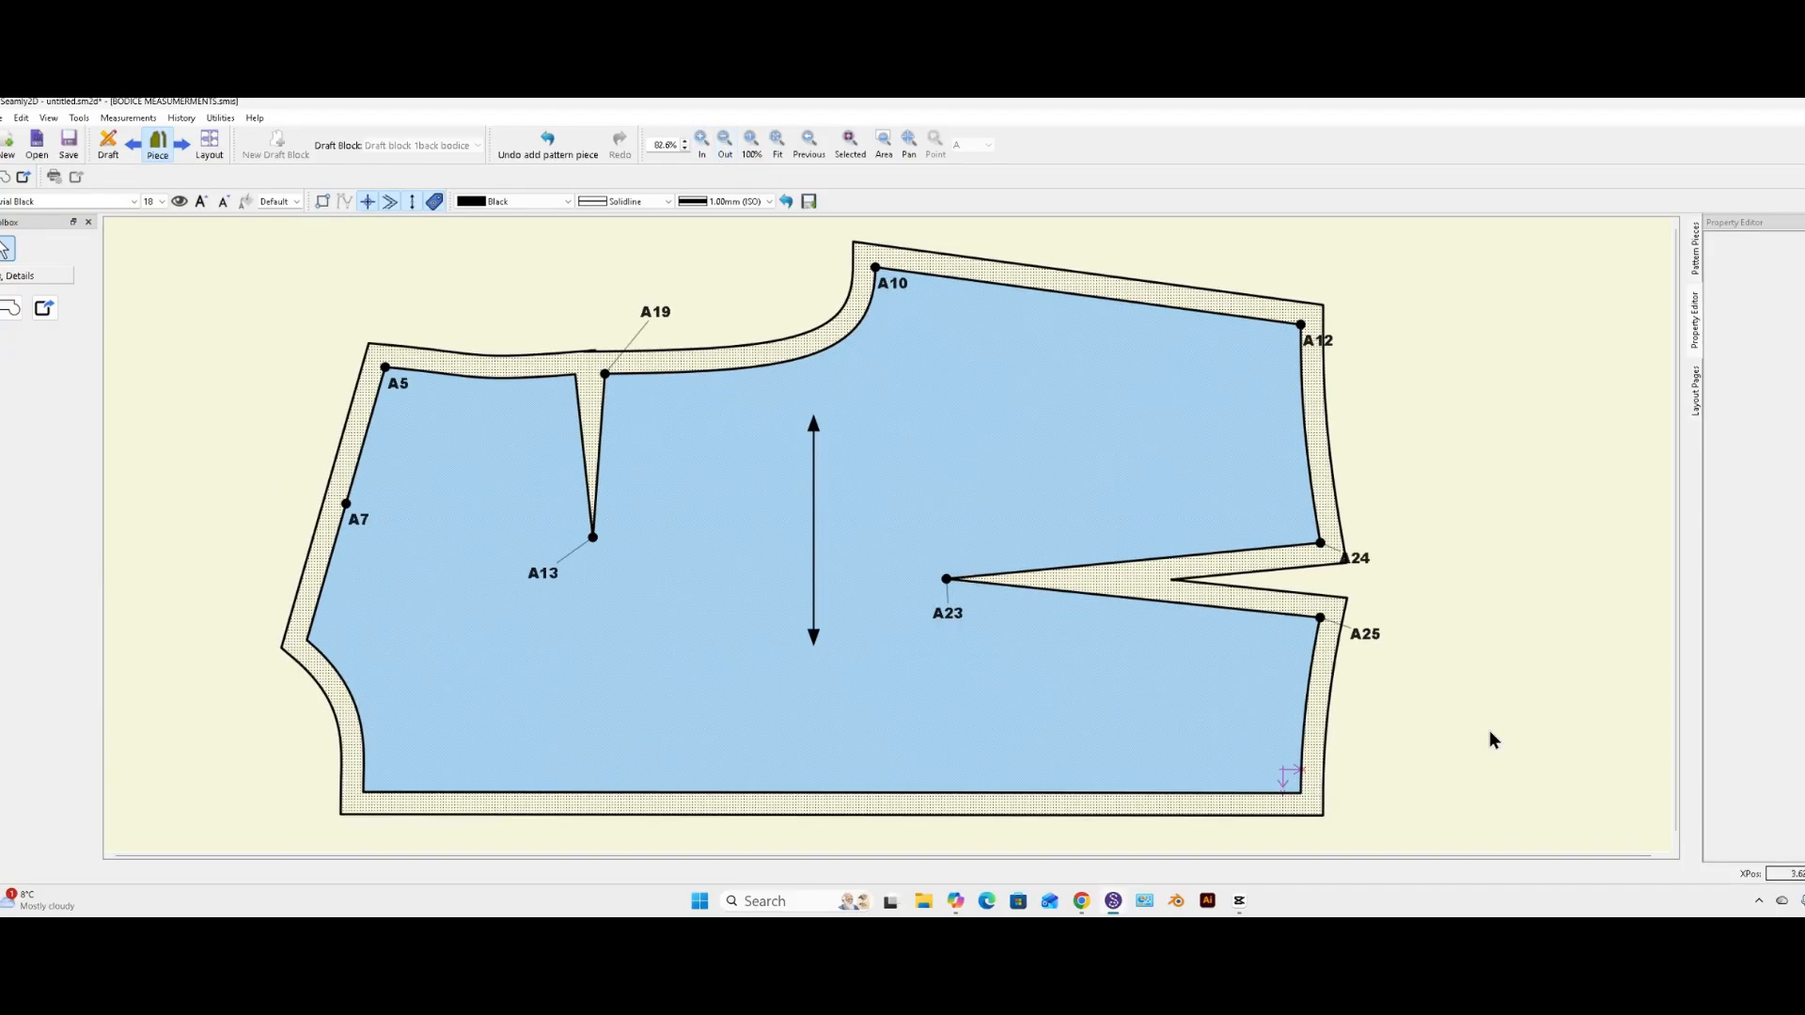